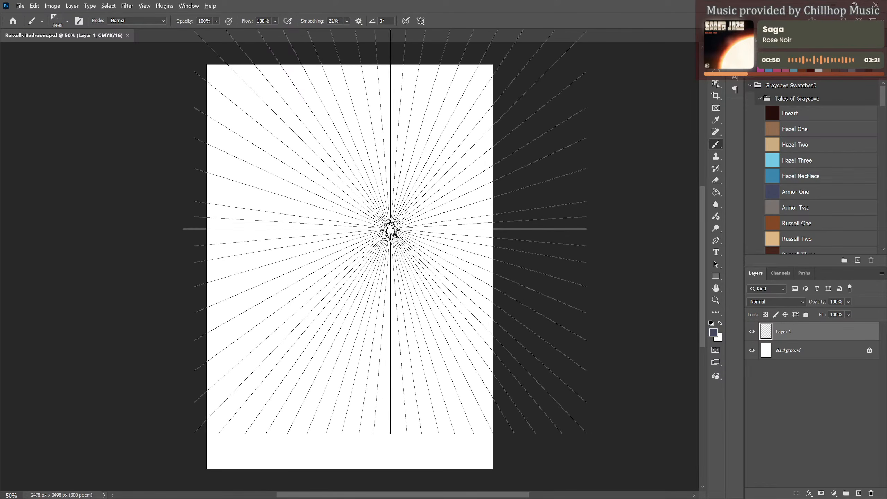
Stamp the radial perspective-line brush in pink near the page centre on Layer 1.
{"action": "scroll", "coordinate": [388, 232], "scroll_direction": "down", "scroll_amount": 1}
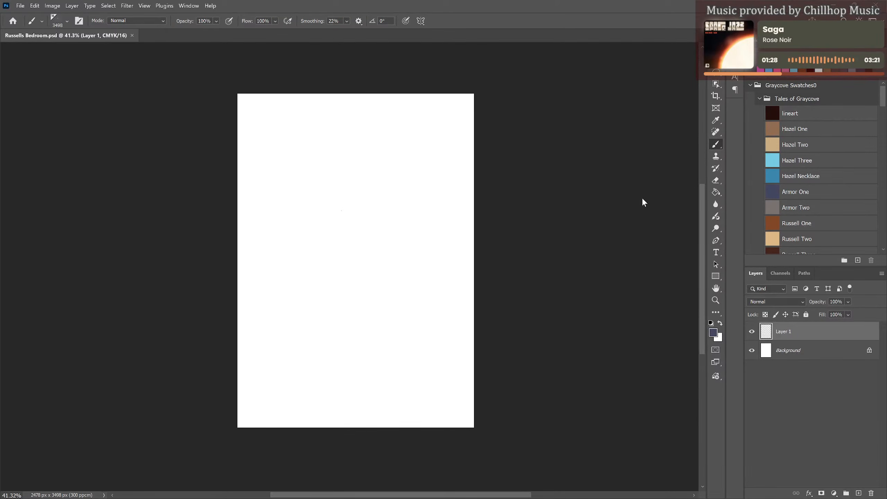
{"action": "left_click_drag", "start_coordinate": [579, 263], "coordinate": [547, 268]}
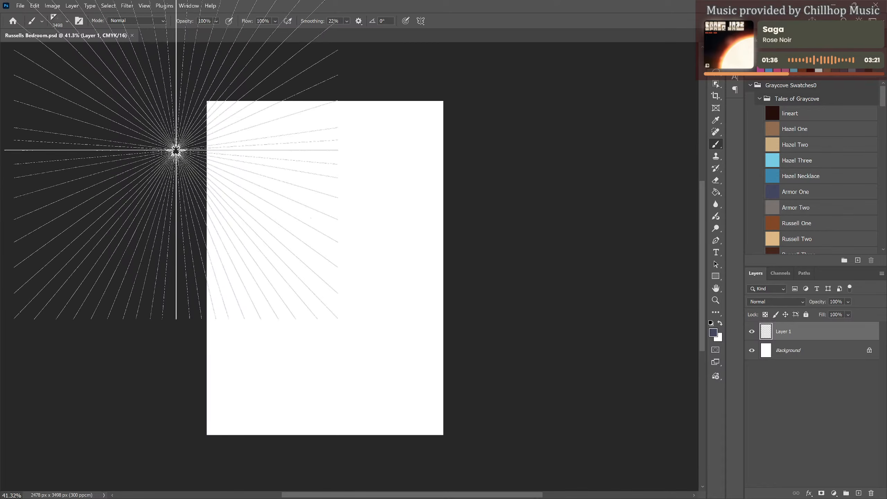
{"action": "left_click", "coordinate": [760, 69]}
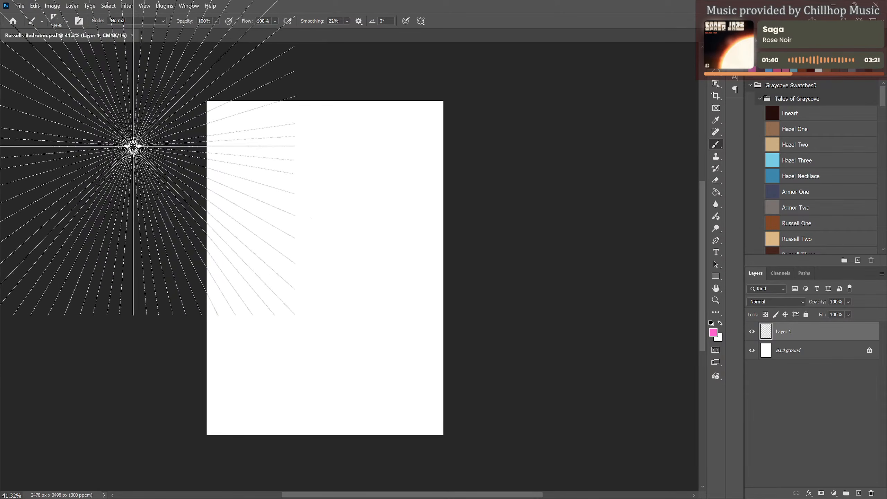
{"action": "left_click", "coordinate": [133, 154]}
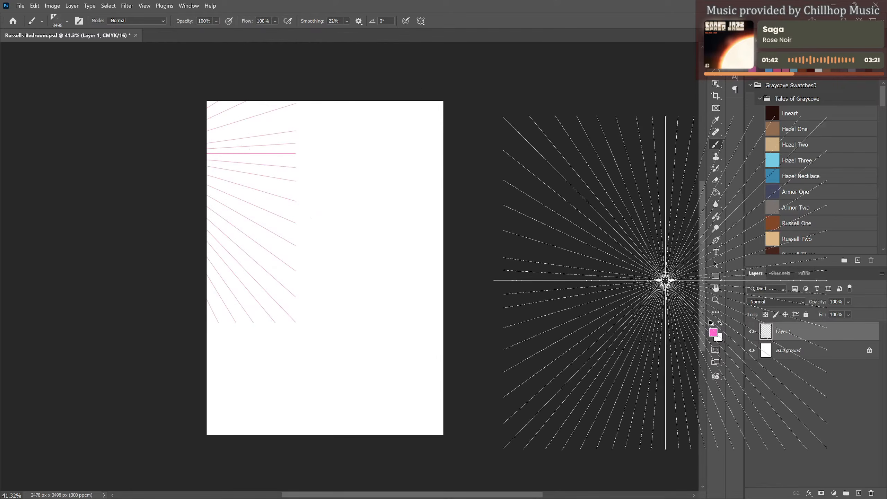
{"action": "key", "text": "ctrl+z"}
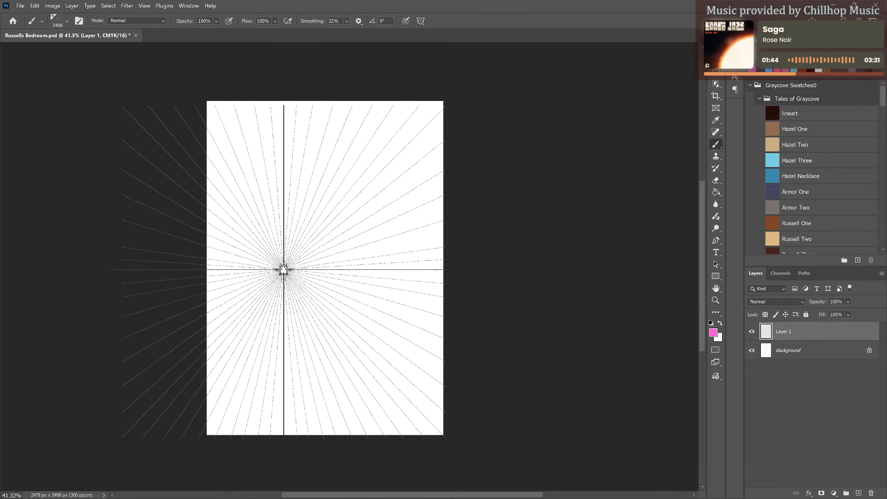
{"action": "left_click", "coordinate": [320, 251]}
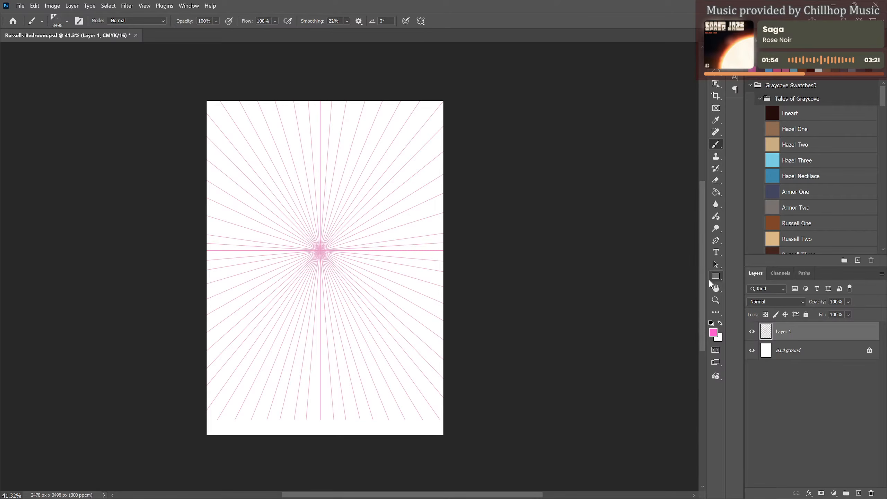
Stretch the pink ray burst horizontally to about 364% width and move its centre beyond the page's left edge.
{"action": "key", "text": "ctrl+t"}
{"action": "left_click_drag", "start_coordinate": [322, 279], "coordinate": [136, 242]}
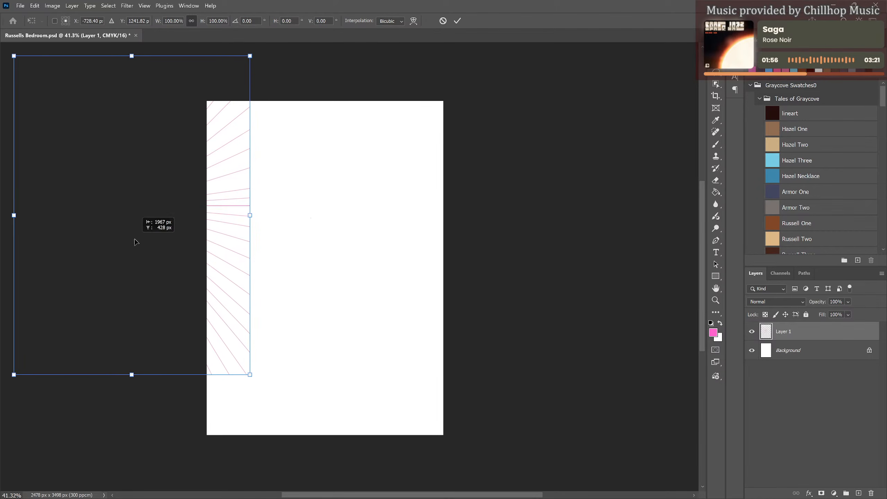
{"action": "left_click_drag", "start_coordinate": [254, 220], "coordinate": [664, 236]}
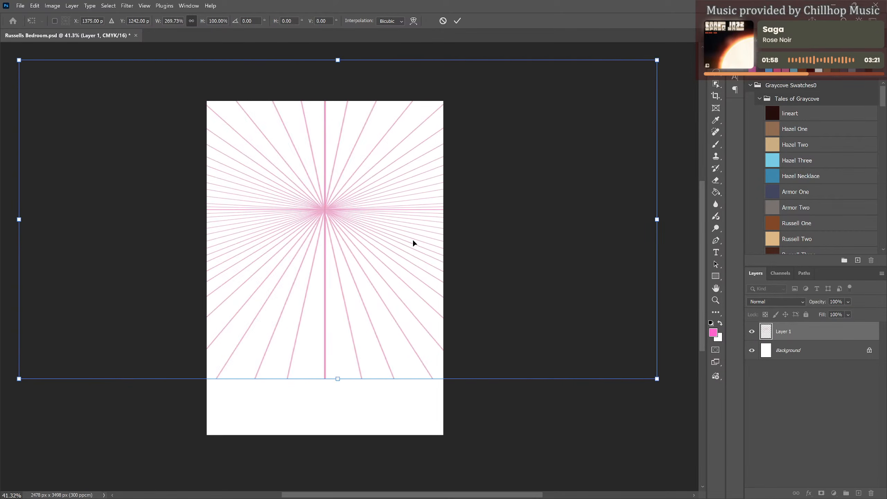
{"action": "left_click_drag", "start_coordinate": [413, 244], "coordinate": [133, 242]}
{"action": "left_click_drag", "start_coordinate": [356, 218], "coordinate": [590, 233]}
{"action": "left_click_drag", "start_coordinate": [412, 216], "coordinate": [325, 180]}
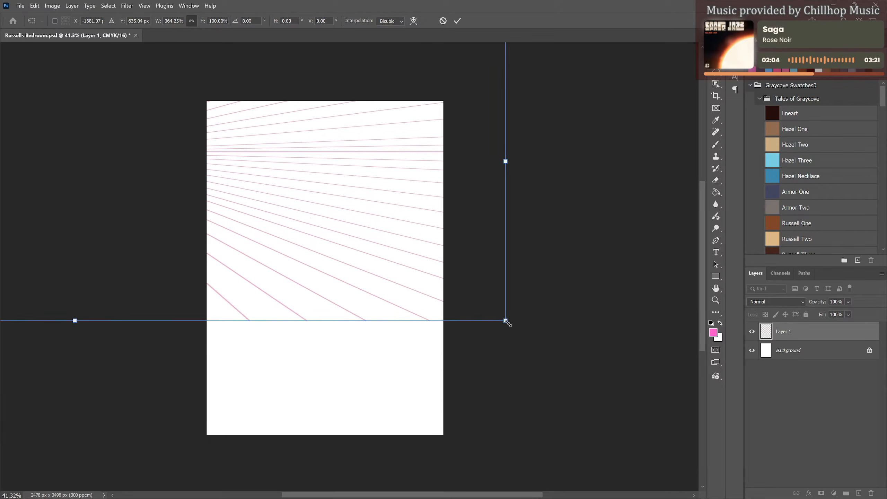
Enlarge the ray burst to about 428% width and 154% height, position it to cover the page, and apply the transform.
{"action": "left_click_drag", "start_coordinate": [506, 320], "coordinate": [657, 447]}
{"action": "left_click_drag", "start_coordinate": [484, 336], "coordinate": [414, 279]}
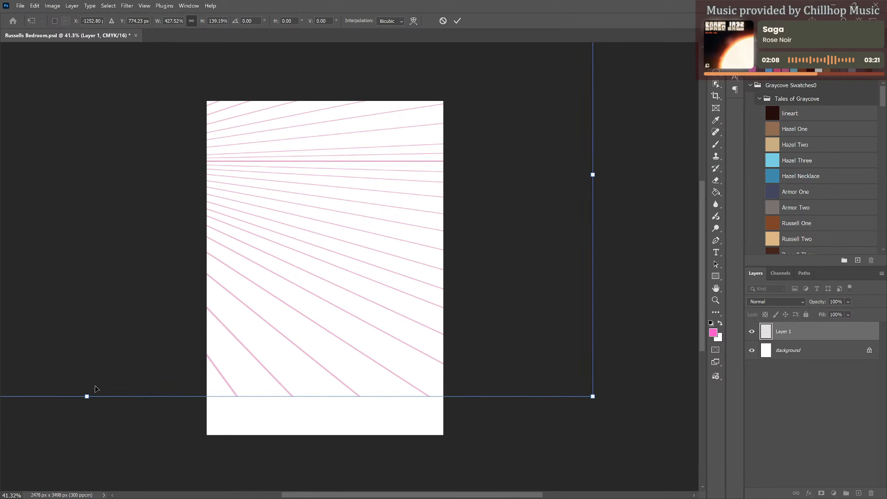
{"action": "left_click_drag", "start_coordinate": [97, 397], "coordinate": [99, 446]}
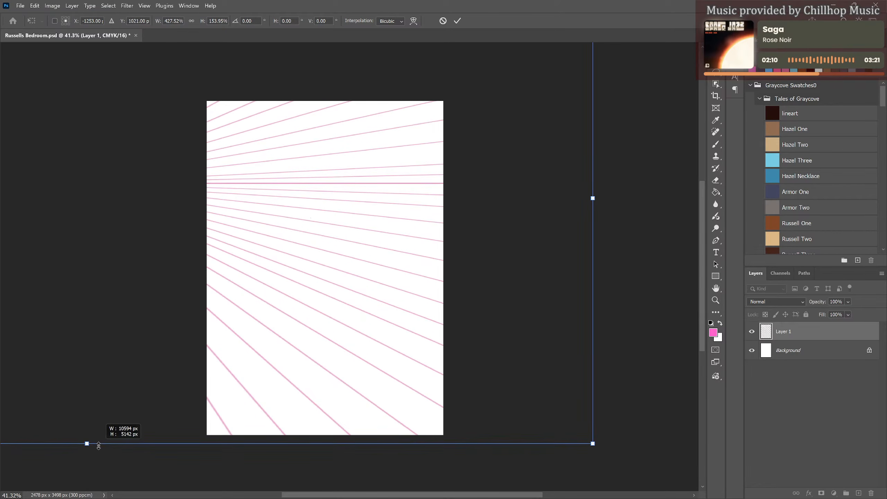
{"action": "left_click_drag", "start_coordinate": [262, 324], "coordinate": [260, 320]}
{"action": "scroll", "coordinate": [287, 289], "scroll_direction": "down", "scroll_amount": 4}
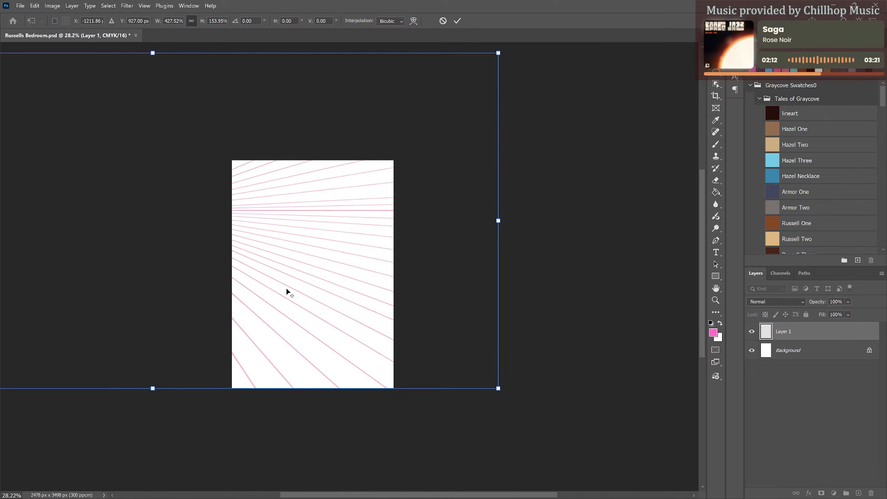
{"action": "scroll", "coordinate": [286, 289], "scroll_direction": "down", "scroll_amount": 1}
{"action": "key", "text": "alt+space"}
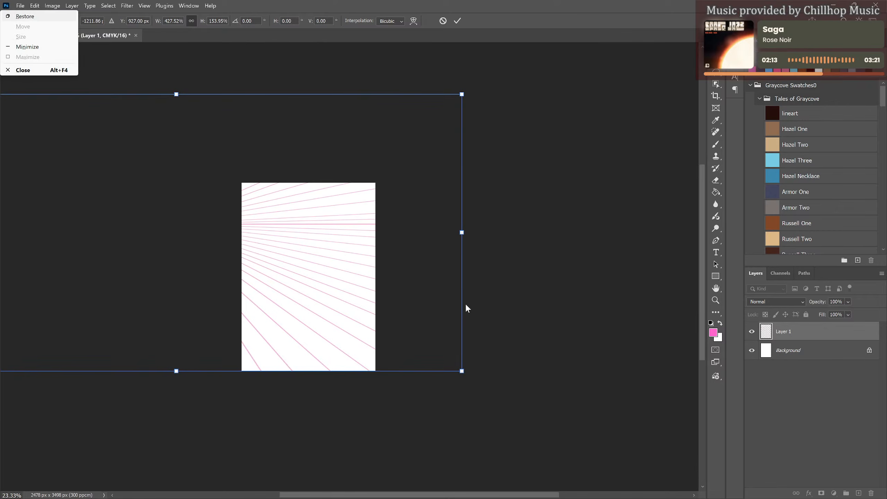
{"action": "left_click", "coordinate": [518, 295]}
Duplicate Layer 1, flip the copy horizontally, and move it so its rays converge beyond the page's right edge.
{"action": "left_click", "coordinate": [785, 333]}
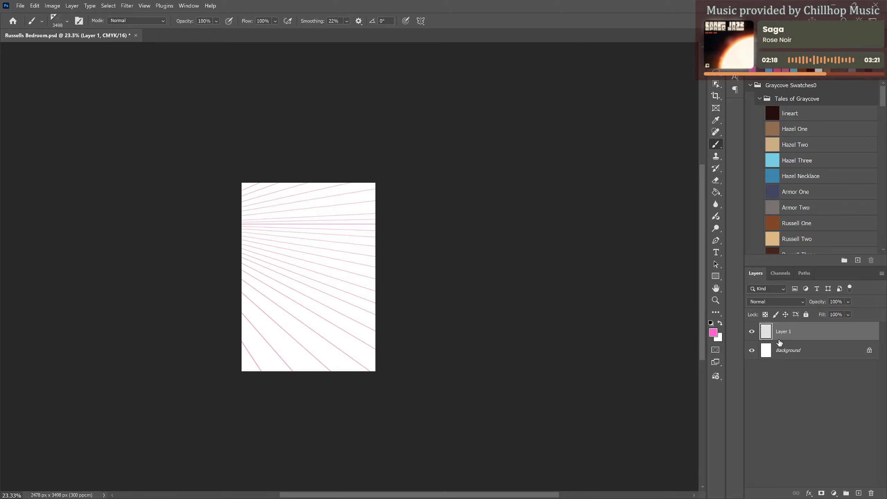
{"action": "key", "text": "ctrl+j"}
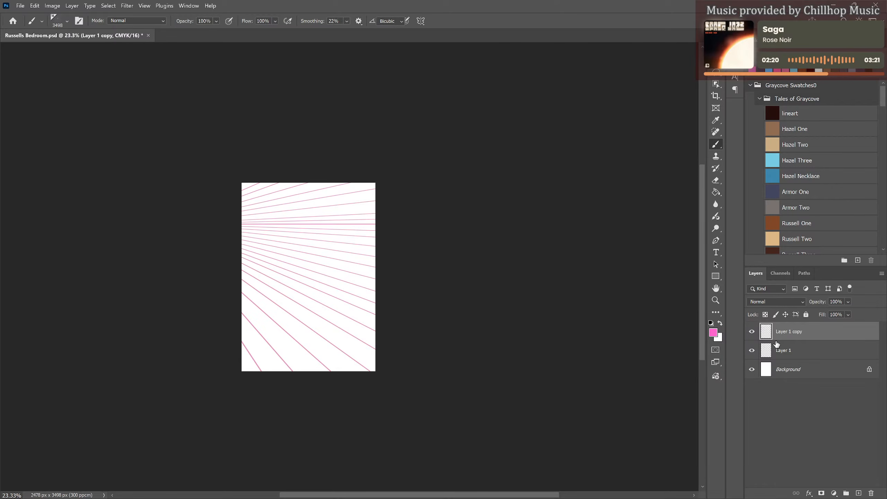
{"action": "key", "text": "ctrl+t"}
{"action": "left_click", "coordinate": [35, 6]}
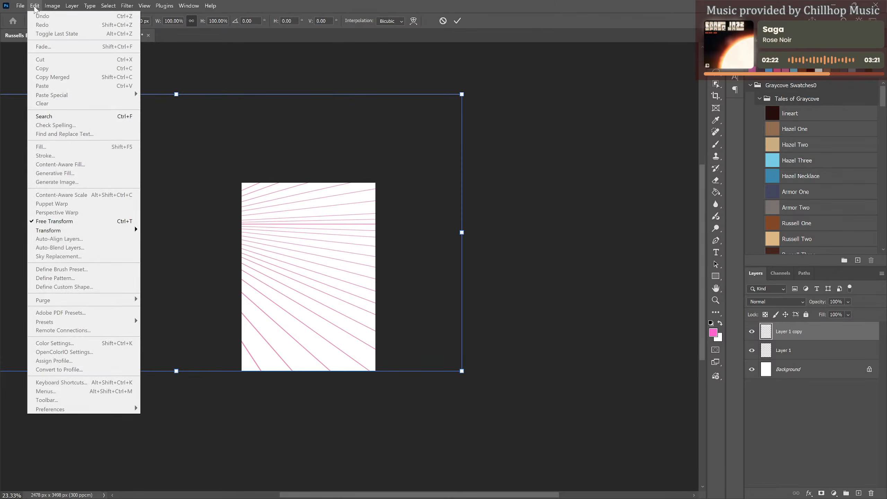
{"action": "mouse_move", "coordinate": [61, 233]}
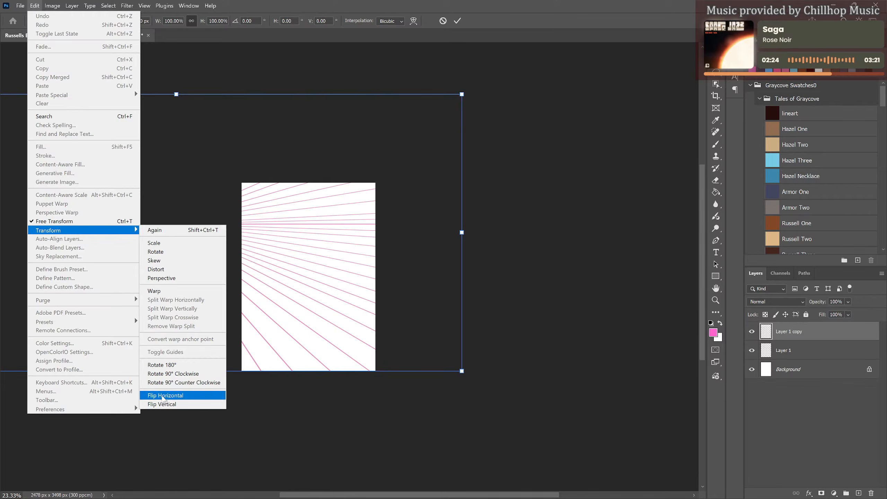
{"action": "left_click", "coordinate": [164, 396]}
{"action": "left_click_drag", "start_coordinate": [229, 292], "coordinate": [568, 295]}
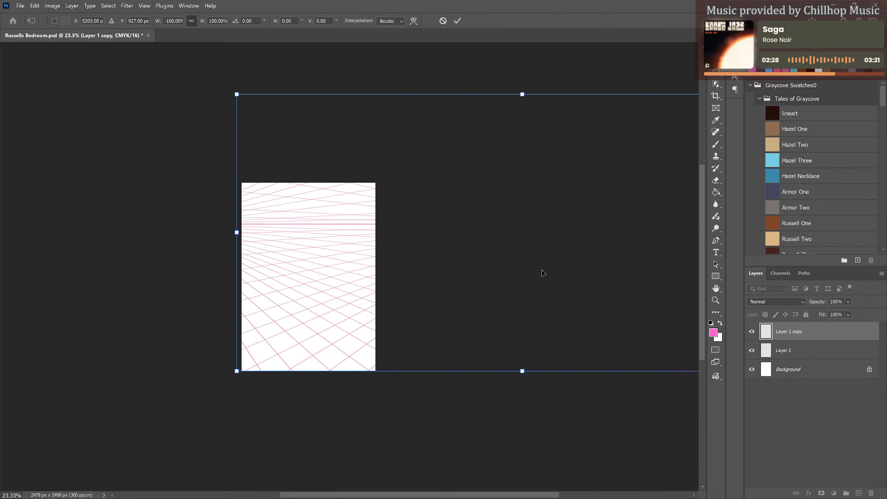
{"action": "key", "text": "Return"}
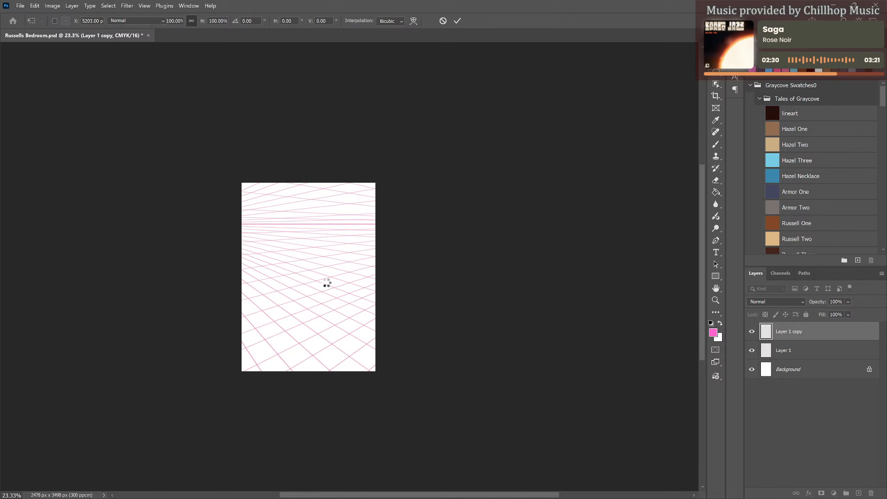
Add a new layer above Layer 1 copy and make it a clipping mask on that layer.
{"action": "key", "text": "b"}
{"action": "scroll", "coordinate": [316, 293], "scroll_direction": "up", "scroll_amount": 2}
{"action": "scroll", "coordinate": [318, 292], "scroll_direction": "up", "scroll_amount": 2}
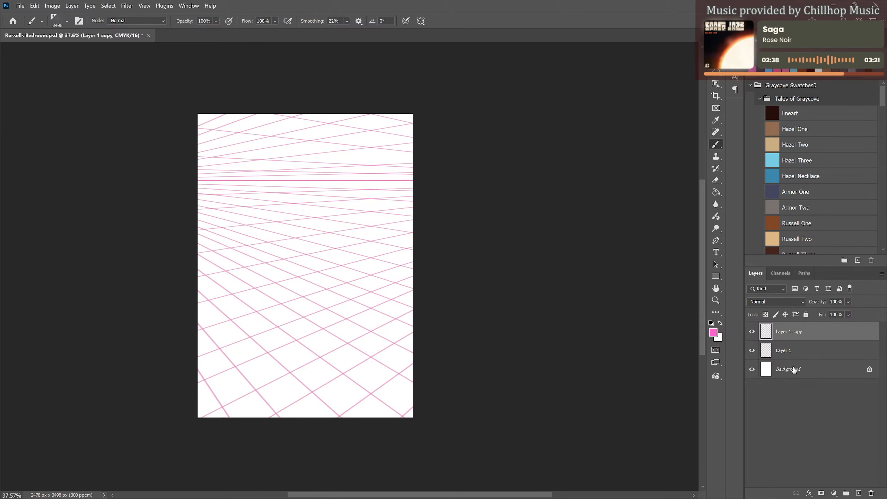
{"action": "left_click", "coordinate": [859, 493]}
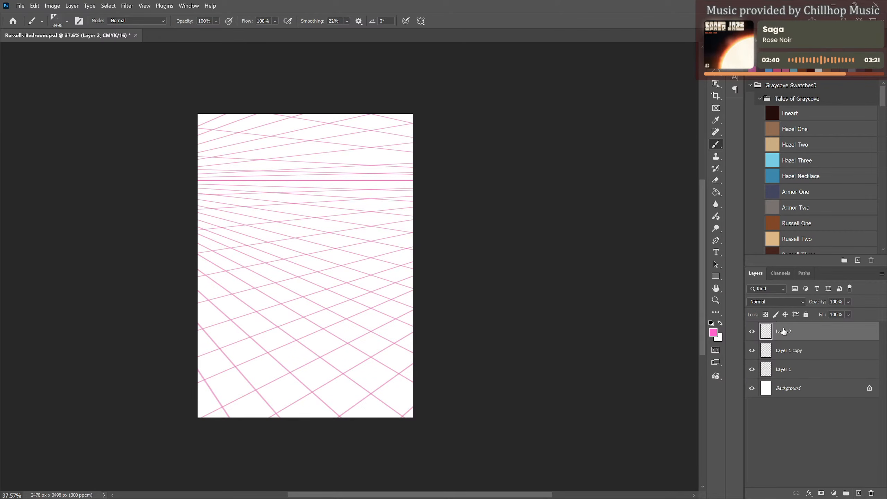
{"action": "right_click", "coordinate": [786, 332]}
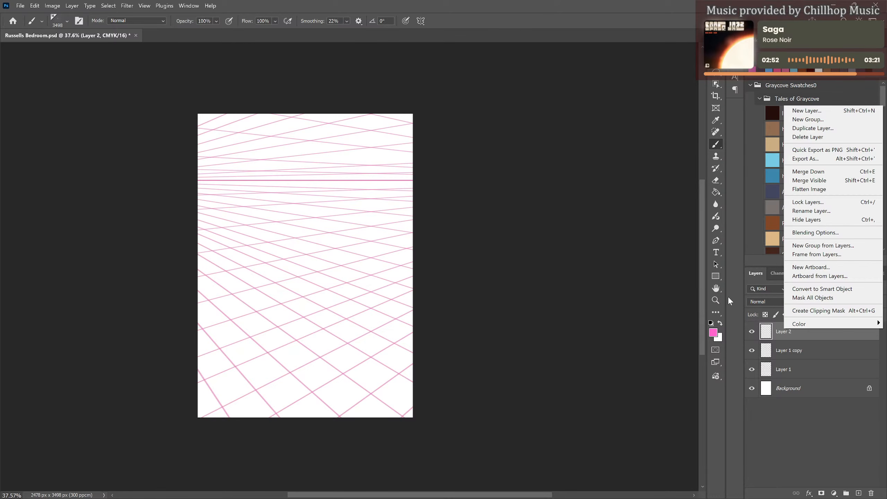
{"action": "left_click", "coordinate": [763, 335]}
{"action": "right_click", "coordinate": [780, 334]}
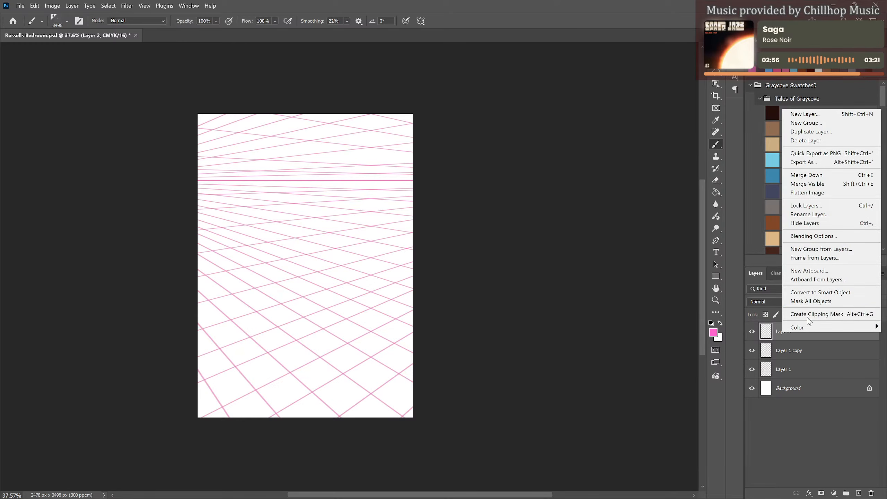
{"action": "left_click", "coordinate": [807, 315]}
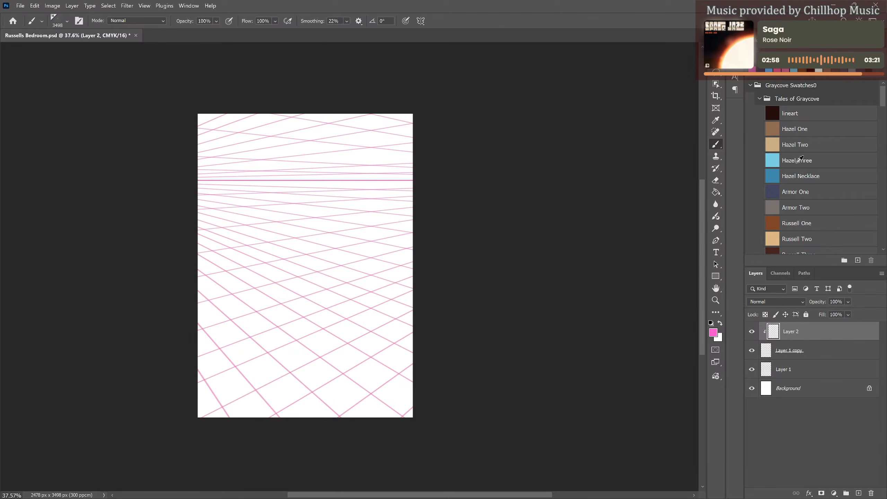
Fill the clipped layer with the Hazel Three swatch and merge it into Layer 1 copy.
{"action": "left_click", "coordinate": [799, 160]}
{"action": "key", "text": "g"}
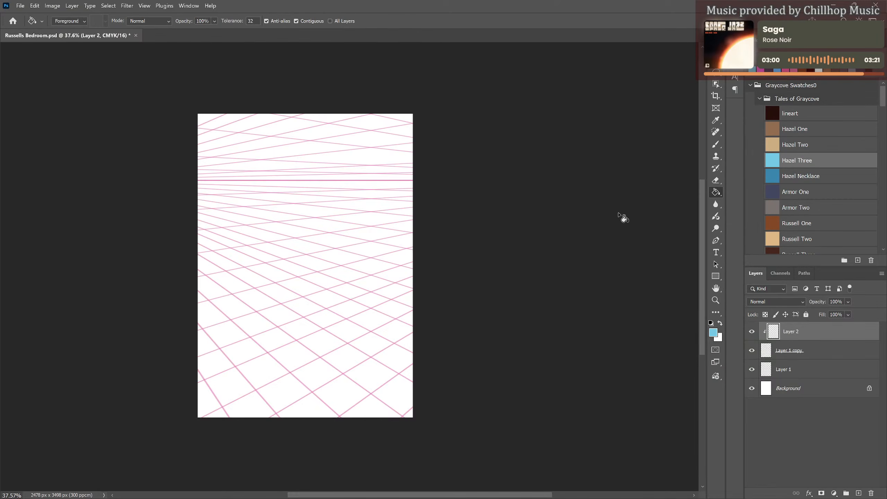
{"action": "left_click", "coordinate": [331, 223]}
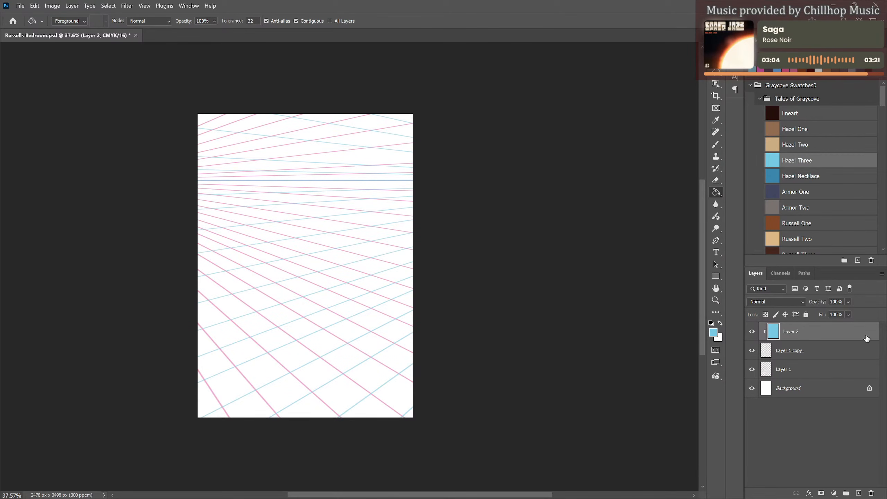
{"action": "key", "text": "Delete"}
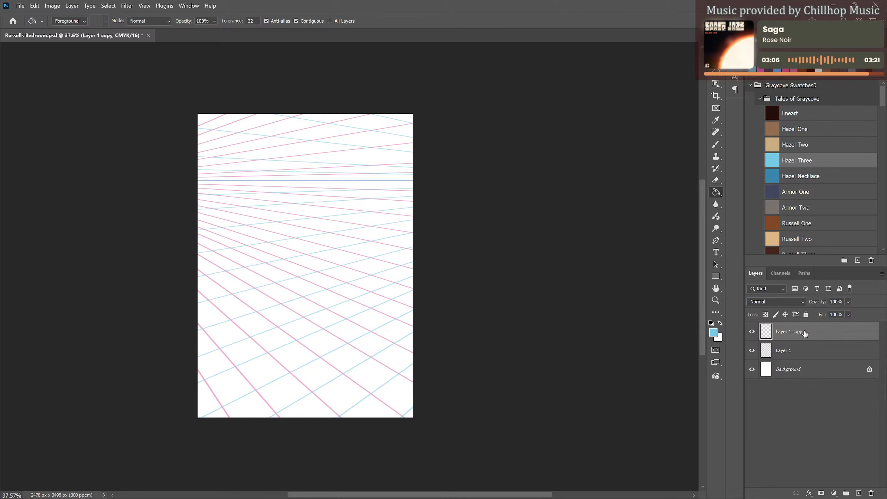
Lower the opacity of Layer 1 copy to 30% and of Layer 1 to 24%.
{"action": "left_click", "coordinate": [844, 313]}
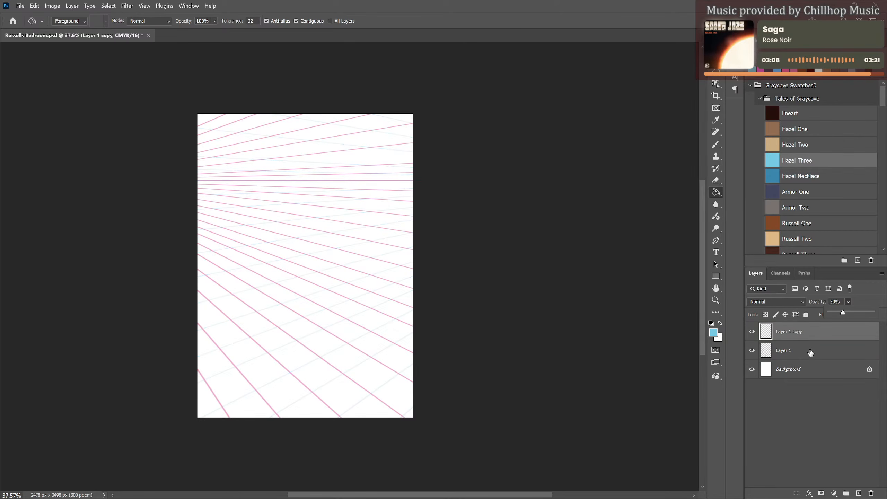
{"action": "left_click", "coordinate": [811, 351]}
{"action": "left_click_drag", "start_coordinate": [830, 313], "coordinate": [841, 313]}
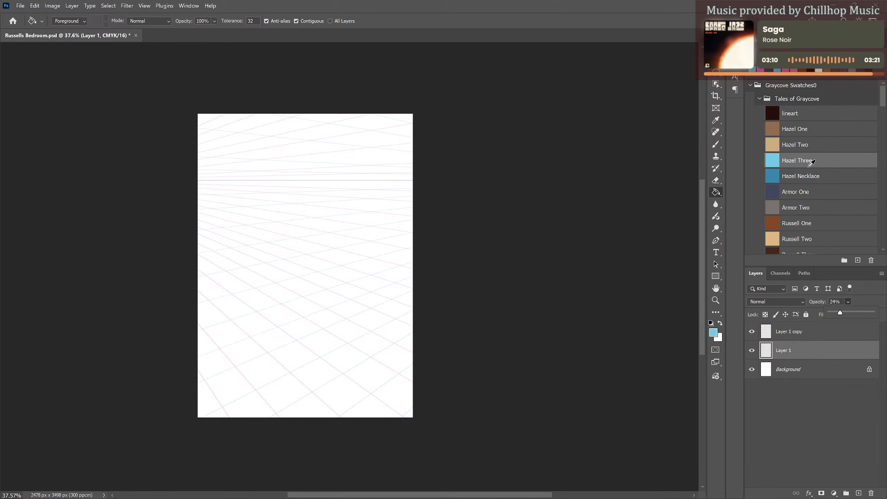
Sketch a four-sided floor outline along the grid in the page's lower half, using a size 4 brush in Armor One.
{"action": "left_click", "coordinate": [808, 192]}
{"action": "key", "text": "b"}
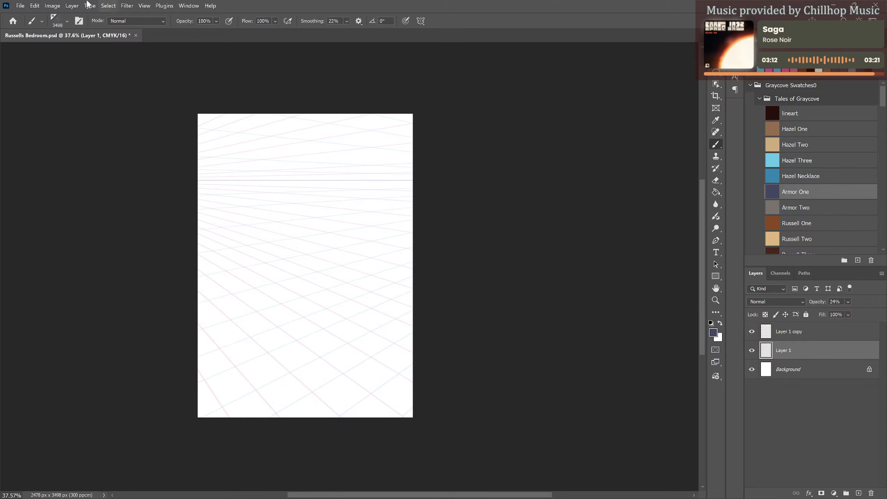
{"action": "left_click", "coordinate": [61, 21]}
{"action": "left_click", "coordinate": [416, 216]}
{"action": "key", "text": "ctrl+plus"}
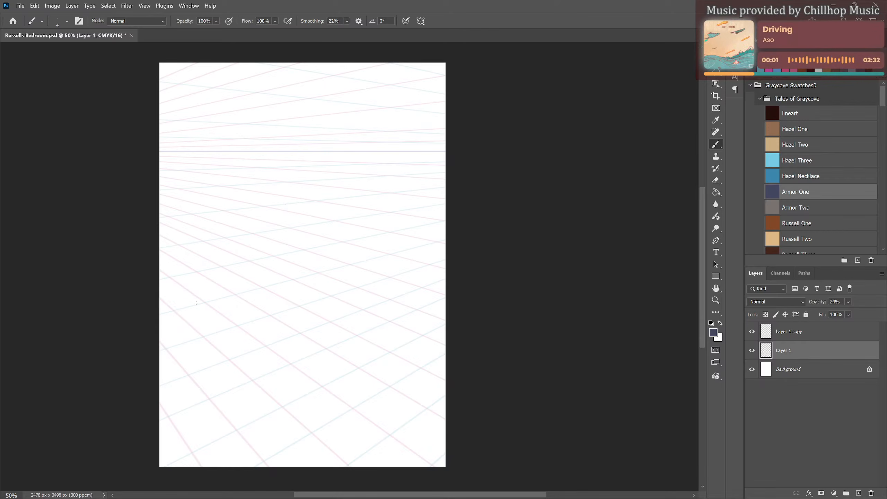
{"action": "mouse_move", "coordinate": [174, 311]}
{"action": "left_mouse_down"}
{"action": "mouse_move", "coordinate": [310, 430]}
{"action": "mouse_move", "coordinate": [427, 364]}
{"action": "mouse_move", "coordinate": [393, 386]}
{"action": "left_mouse_up"}
{"action": "left_click_drag", "start_coordinate": [175, 309], "coordinate": [232, 299]}
{"action": "left_click_drag", "start_coordinate": [174, 310], "coordinate": [290, 280]}
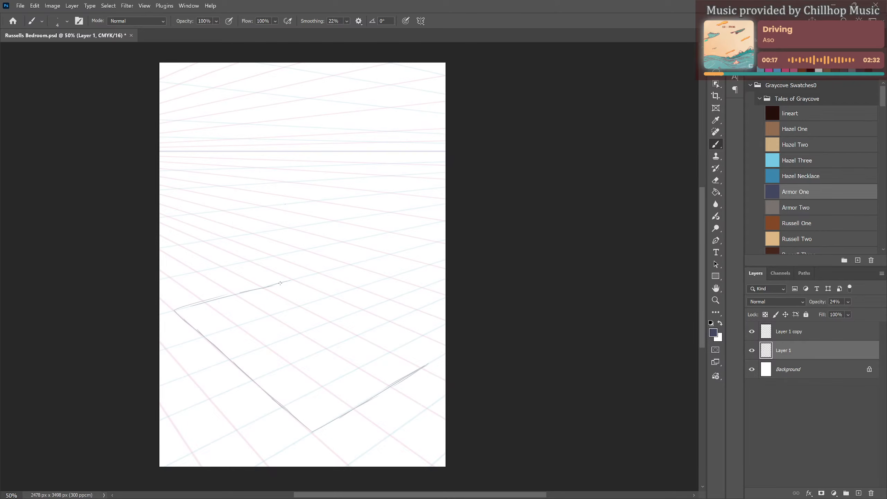
{"action": "left_click_drag", "start_coordinate": [280, 284], "coordinate": [435, 360]}
Erase the overshooting line at the floor outline's back corner with an enlarged eraser.
{"action": "key", "text": "e"}
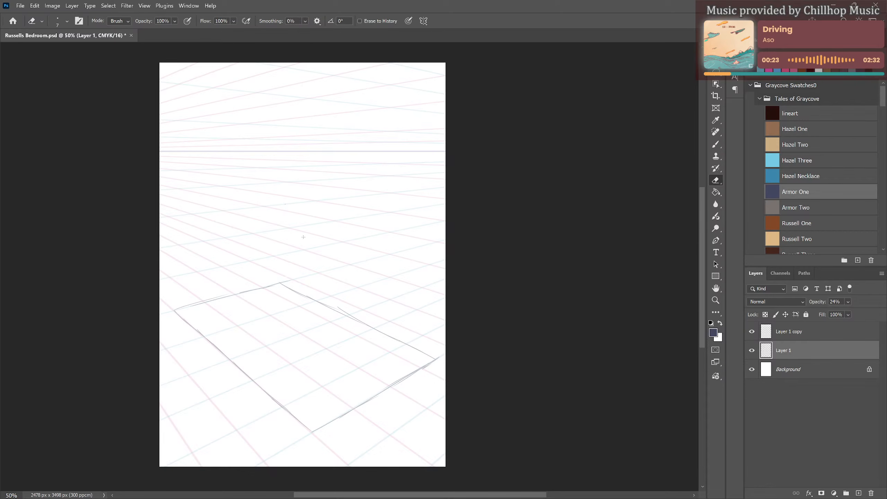
{"action": "key", "text": "bracketright"}
{"action": "key", "text": "bracketright"}
{"action": "key", "text": "bracketright"}
{"action": "key", "text": "bracketright"}
{"action": "key", "text": "bracketright"}
{"action": "left_click_drag", "start_coordinate": [284, 280], "coordinate": [295, 279]}
Draw vertical wall edges up from the floor's back and left corners and firm up the floor line between them.
{"action": "key", "text": "b"}
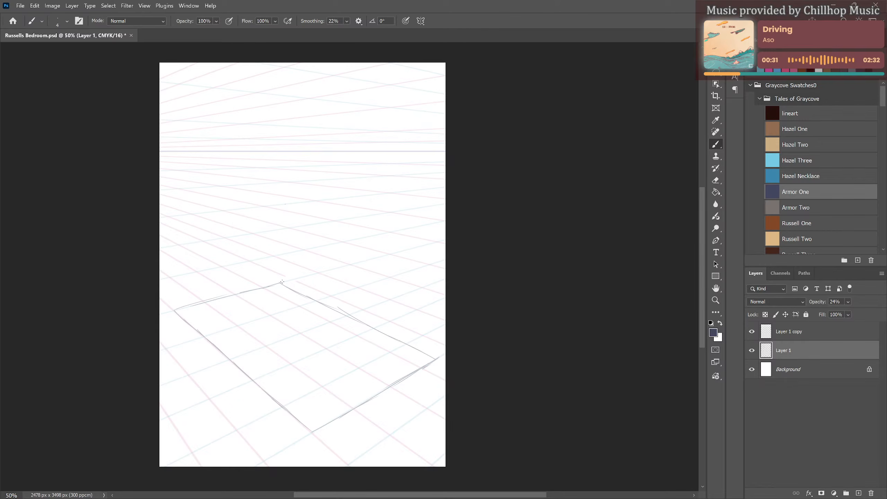
{"action": "left_click_drag", "start_coordinate": [281, 268], "coordinate": [289, 74]}
{"action": "left_click_drag", "start_coordinate": [176, 309], "coordinate": [255, 289]}
{"action": "left_click_drag", "start_coordinate": [174, 309], "coordinate": [174, 80]}
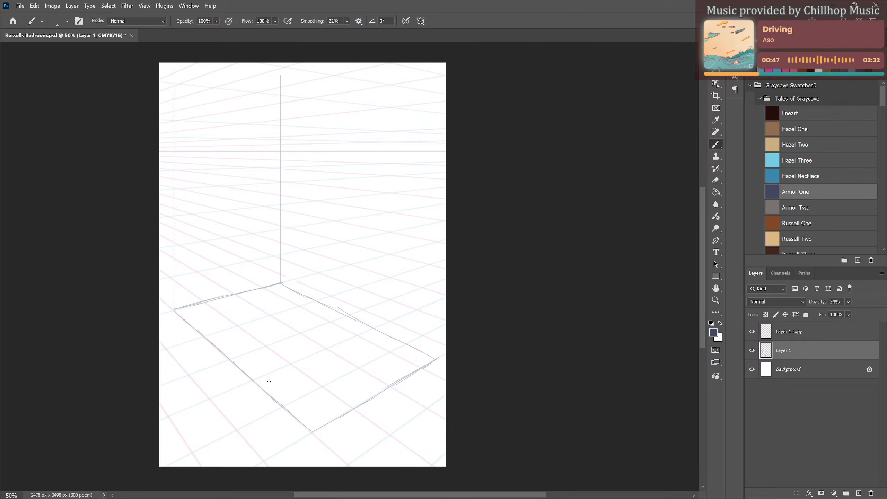
Mark two short ticks across the floor's front edge and draw the right wall's vertical edge and the ceiling lines at the back corner.
{"action": "left_click_drag", "start_coordinate": [339, 410], "coordinate": [353, 419]}
{"action": "left_click_drag", "start_coordinate": [437, 359], "coordinate": [437, 67]}
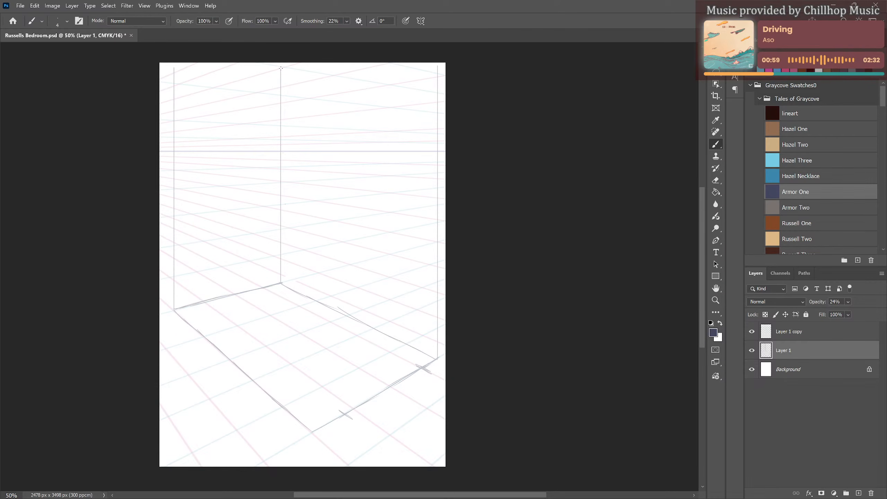
{"action": "mouse_move", "coordinate": [281, 69]}
{"action": "left_mouse_down"}
{"action": "mouse_move", "coordinate": [318, 52]}
{"action": "mouse_move", "coordinate": [249, 64]}
{"action": "left_mouse_up"}
{"action": "scroll", "coordinate": [236, 225], "scroll_direction": "down", "scroll_amount": 1}
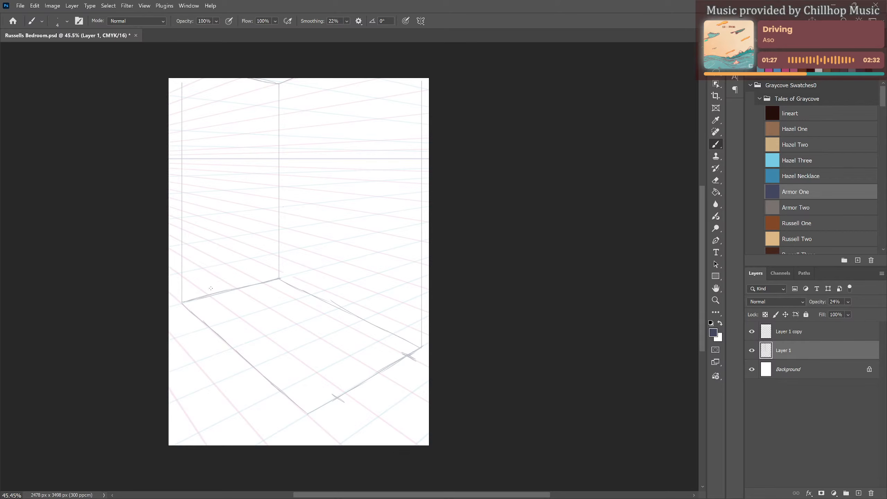
Sketch a four-sided platform outline at about mid-height of the walls, using vertical guides raised from the floor to place its corners.
{"action": "left_click_drag", "start_coordinate": [175, 301], "coordinate": [180, 299]}
{"action": "left_click_drag", "start_coordinate": [178, 194], "coordinate": [271, 186]}
{"action": "mouse_move", "coordinate": [203, 198]}
{"action": "left_mouse_down"}
{"action": "mouse_move", "coordinate": [182, 193]}
{"action": "mouse_move", "coordinate": [296, 216]}
{"action": "left_mouse_up"}
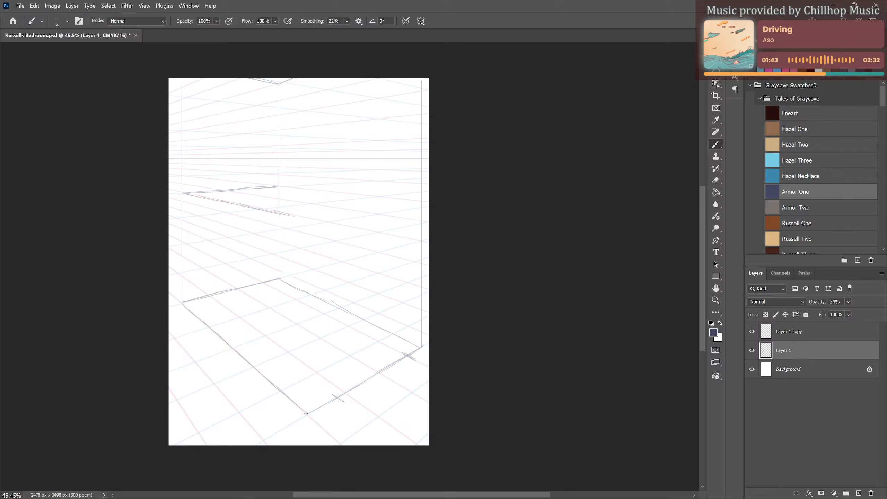
{"action": "mouse_move", "coordinate": [307, 414]}
{"action": "left_mouse_down"}
{"action": "mouse_move", "coordinate": [301, 262]}
{"action": "mouse_move", "coordinate": [308, 77]}
{"action": "left_mouse_up"}
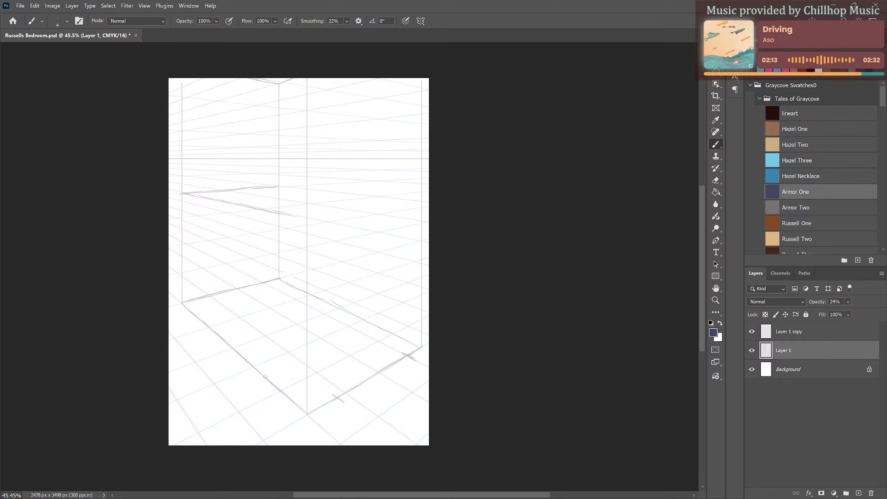
{"action": "mouse_move", "coordinate": [261, 377]}
{"action": "left_mouse_down"}
{"action": "mouse_move", "coordinate": [279, 203]}
{"action": "mouse_move", "coordinate": [268, 207]}
{"action": "mouse_move", "coordinate": [358, 199]}
{"action": "left_mouse_up"}
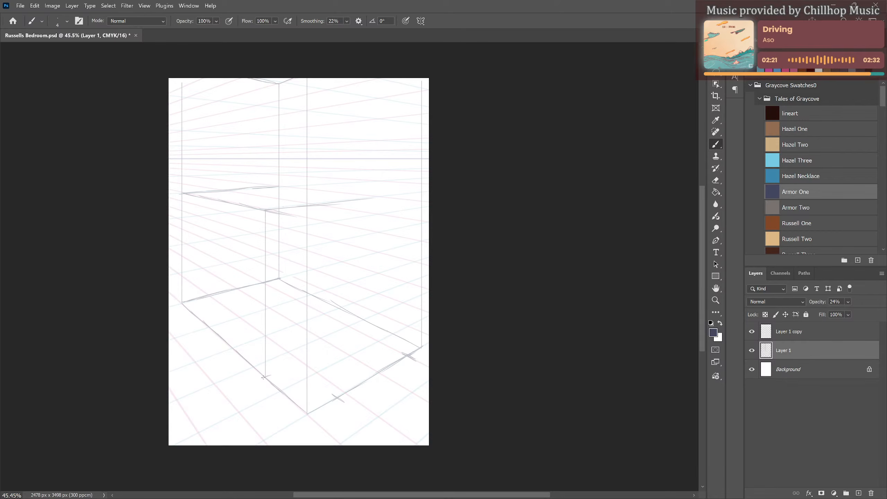
{"action": "mouse_move", "coordinate": [284, 370]}
{"action": "left_mouse_down"}
{"action": "mouse_move", "coordinate": [382, 326]}
{"action": "mouse_move", "coordinate": [361, 335]}
{"action": "mouse_move", "coordinate": [383, 325]}
{"action": "mouse_move", "coordinate": [390, 197]}
{"action": "left_mouse_up"}
{"action": "left_click_drag", "start_coordinate": [278, 186], "coordinate": [382, 198]}
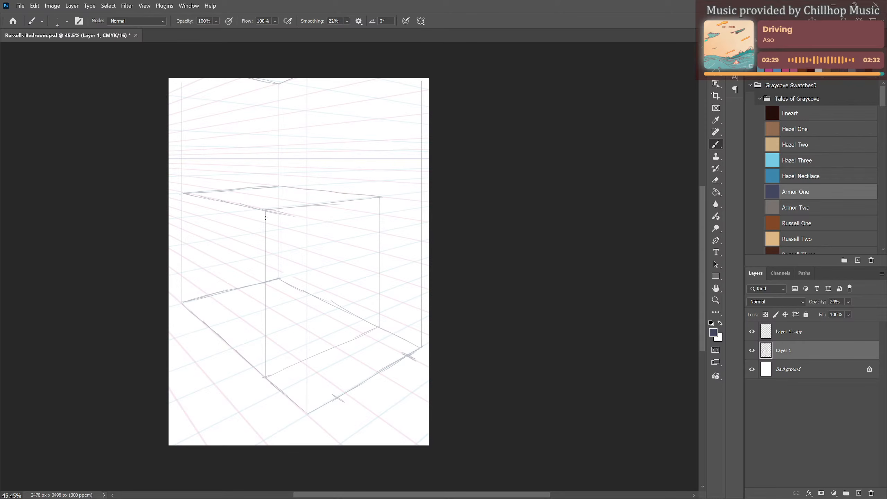
Draw a second line beneath the platform's two front edges to give it thickness, redoing the left one.
{"action": "left_click_drag", "start_coordinate": [267, 217], "coordinate": [380, 204]}
{"action": "left_click_drag", "start_coordinate": [182, 199], "coordinate": [263, 221]}
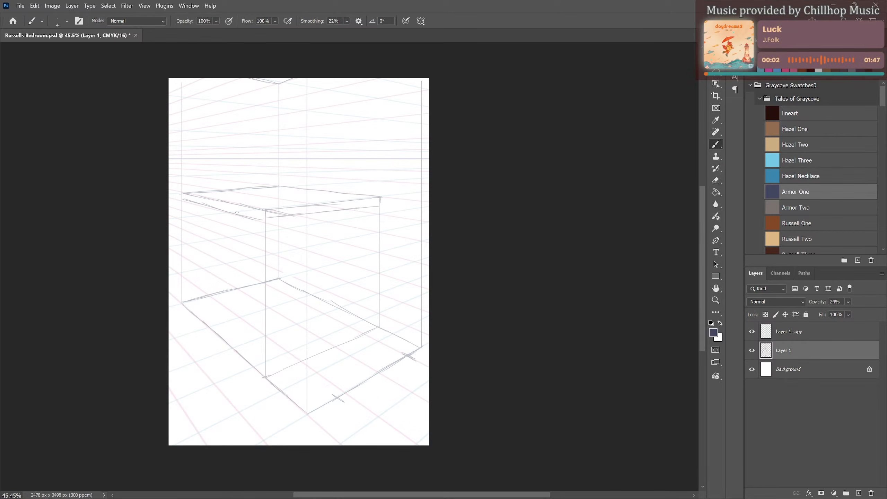
{"action": "key", "text": "ctrl+z"}
{"action": "key", "text": "ctrl+z"}
{"action": "left_click_drag", "start_coordinate": [183, 198], "coordinate": [266, 220]}
Erase the vertical and floor guide lines below the platform, the front corner vertical, and the back wall edge crossing the platform.
{"action": "key", "text": "e"}
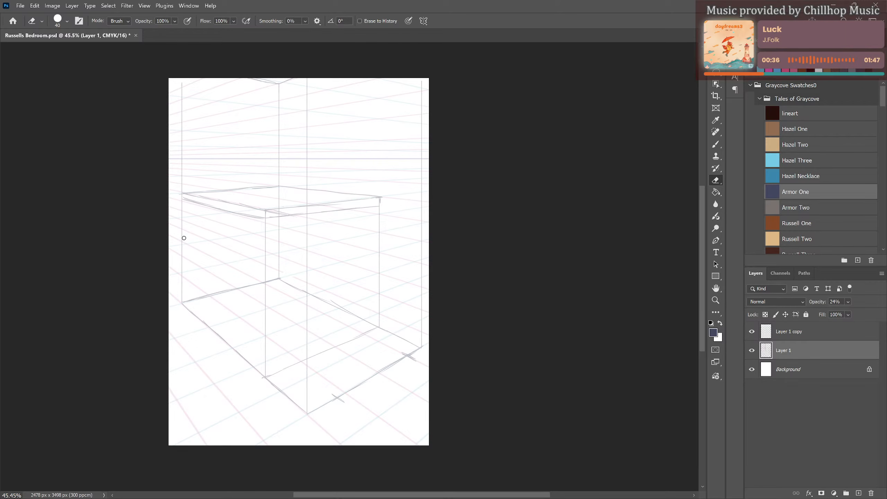
{"action": "mouse_move", "coordinate": [266, 218]}
{"action": "left_mouse_down"}
{"action": "mouse_move", "coordinate": [270, 376]}
{"action": "mouse_move", "coordinate": [286, 347]}
{"action": "mouse_move", "coordinate": [276, 374]}
{"action": "mouse_move", "coordinate": [381, 323]}
{"action": "mouse_move", "coordinate": [381, 199]}
{"action": "left_mouse_up"}
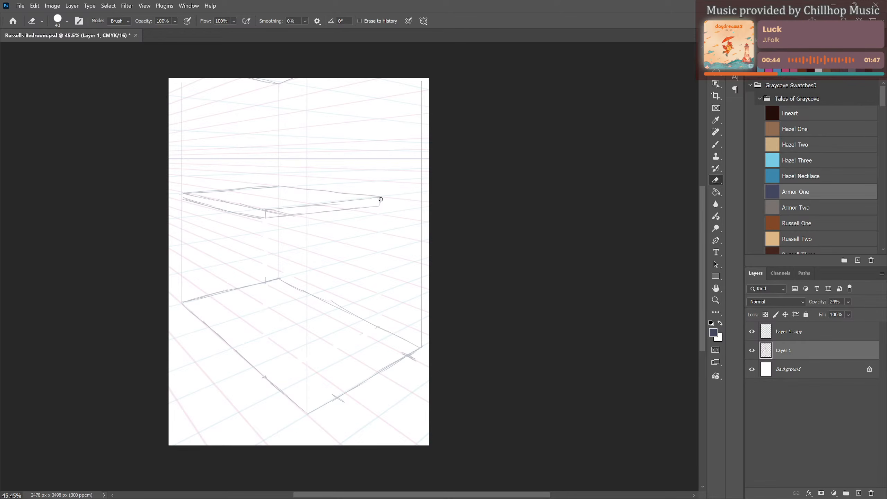
{"action": "left_click_drag", "start_coordinate": [307, 80], "coordinate": [307, 412]}
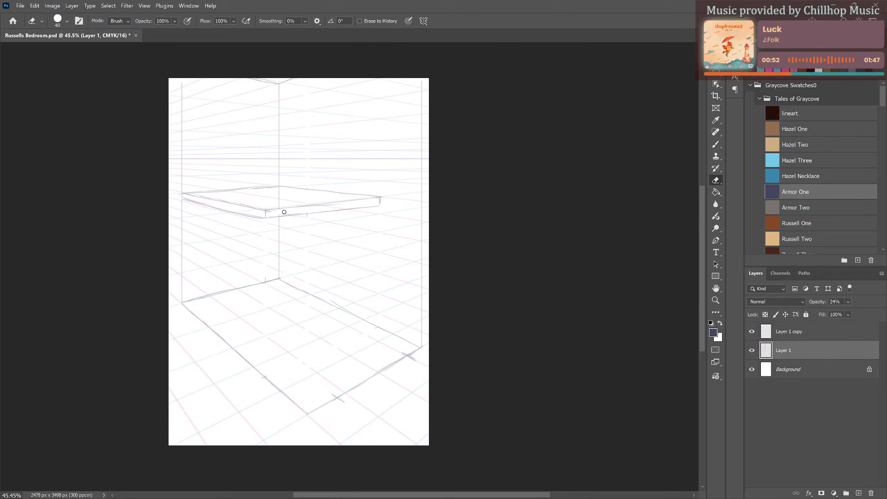
{"action": "left_click_drag", "start_coordinate": [278, 186], "coordinate": [279, 209]}
Draw parallel outer lines with the brush around the floor's left, right and front corners to show the walls' thickness.
{"action": "key", "text": "b"}
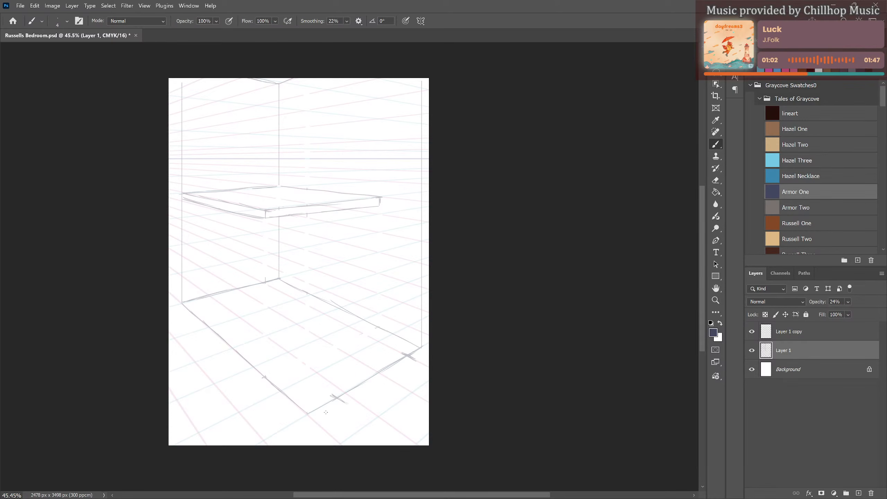
{"action": "mouse_move", "coordinate": [345, 404]}
{"action": "left_mouse_down"}
{"action": "mouse_move", "coordinate": [319, 420]}
{"action": "mouse_move", "coordinate": [334, 411]}
{"action": "left_mouse_up"}
{"action": "left_click_drag", "start_coordinate": [416, 359], "coordinate": [431, 347]}
{"action": "left_click_drag", "start_coordinate": [318, 419], "coordinate": [305, 427]}
{"action": "left_click_drag", "start_coordinate": [176, 306], "coordinate": [307, 426]}
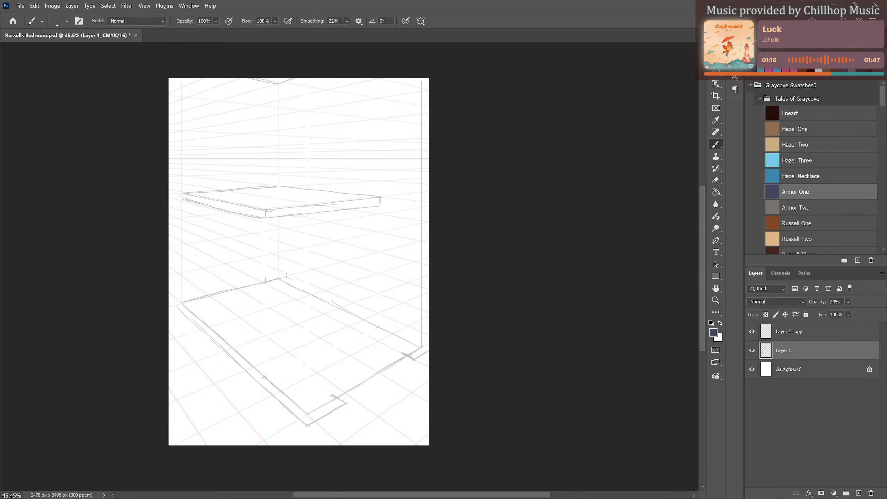
{"action": "left_click_drag", "start_coordinate": [286, 276], "coordinate": [408, 334]}
{"action": "left_click_drag", "start_coordinate": [183, 296], "coordinate": [192, 293]}
{"action": "mouse_move", "coordinate": [192, 250]}
{"action": "left_mouse_down"}
{"action": "mouse_move", "coordinate": [185, 261]}
{"action": "mouse_move", "coordinate": [215, 265]}
{"action": "mouse_move", "coordinate": [171, 262]}
{"action": "left_mouse_up"}
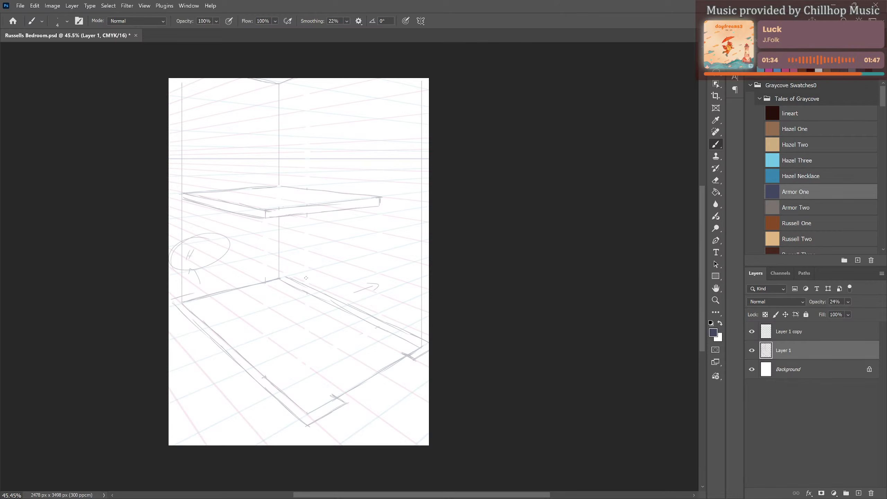
{"action": "left_click_drag", "start_coordinate": [300, 280], "coordinate": [325, 272]}
{"action": "left_click_drag", "start_coordinate": [300, 281], "coordinate": [372, 267]}
{"action": "key", "text": "ctrl+z"}
{"action": "key", "text": "ctrl+z"}
{"action": "key", "text": "ctrl+z"}
{"action": "key", "text": "ctrl+z"}
{"action": "key", "text": "ctrl+z"}
{"action": "left_click_drag", "start_coordinate": [314, 423], "coordinate": [274, 441]}
{"action": "mouse_move", "coordinate": [184, 371]}
{"action": "left_mouse_down"}
{"action": "mouse_move", "coordinate": [201, 398]}
{"action": "mouse_move", "coordinate": [196, 370]}
{"action": "left_mouse_up"}
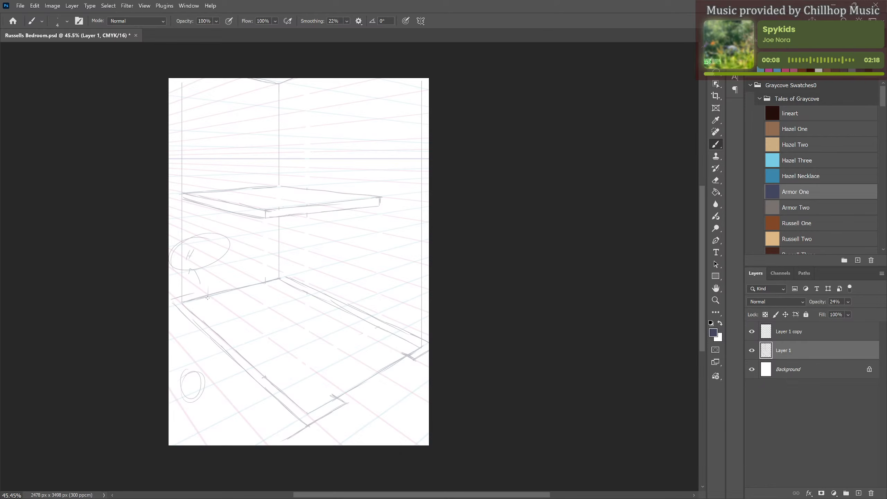
{"action": "mouse_move", "coordinate": [210, 297]}
{"action": "left_mouse_down"}
{"action": "mouse_move", "coordinate": [228, 304]}
{"action": "mouse_move", "coordinate": [207, 297]}
{"action": "left_mouse_up"}
{"action": "key", "text": "ctrl+z"}
{"action": "key", "text": "ctrl+z"}
{"action": "key", "text": "ctrl+z"}
{"action": "key", "text": "ctrl+z"}
{"action": "key", "text": "ctrl+z"}
{"action": "key", "text": "ctrl+z"}
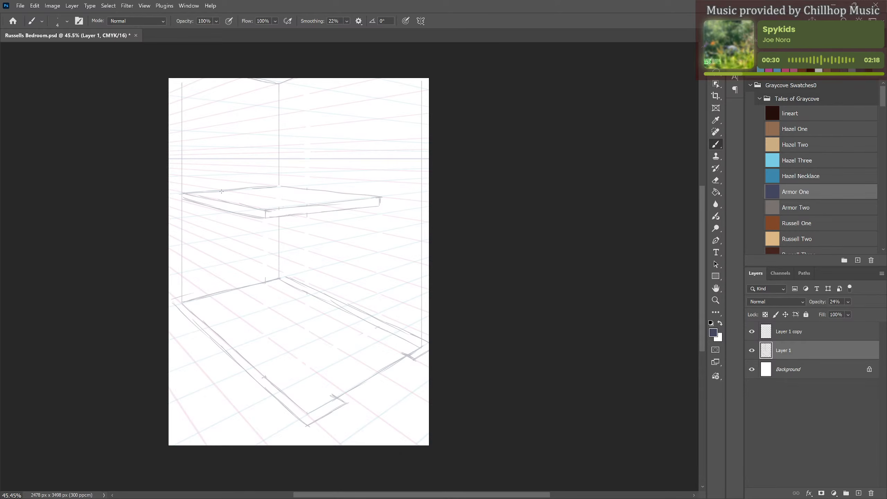
Toggle Layer 1's visibility to check its contents, and create a new layer above Layer 1 copy.
{"action": "left_click_drag", "start_coordinate": [311, 207], "coordinate": [307, 254]}
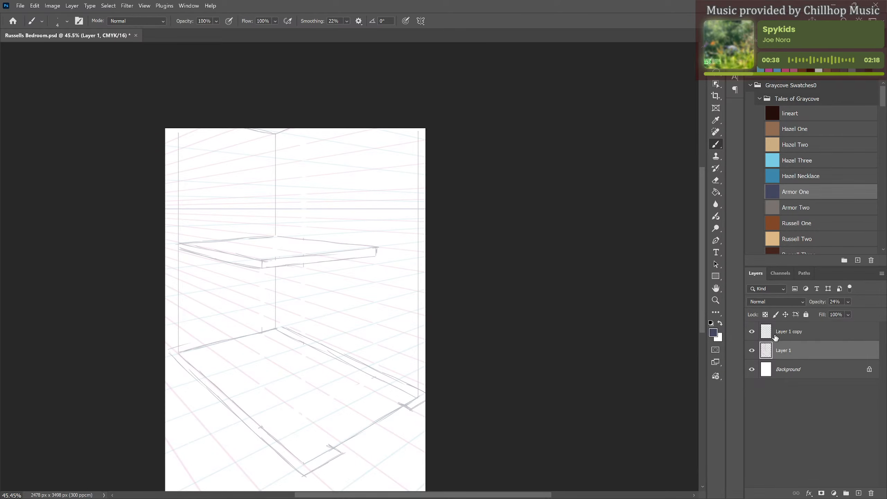
{"action": "left_click", "coordinate": [752, 351]}
{"action": "left_click", "coordinate": [753, 351]}
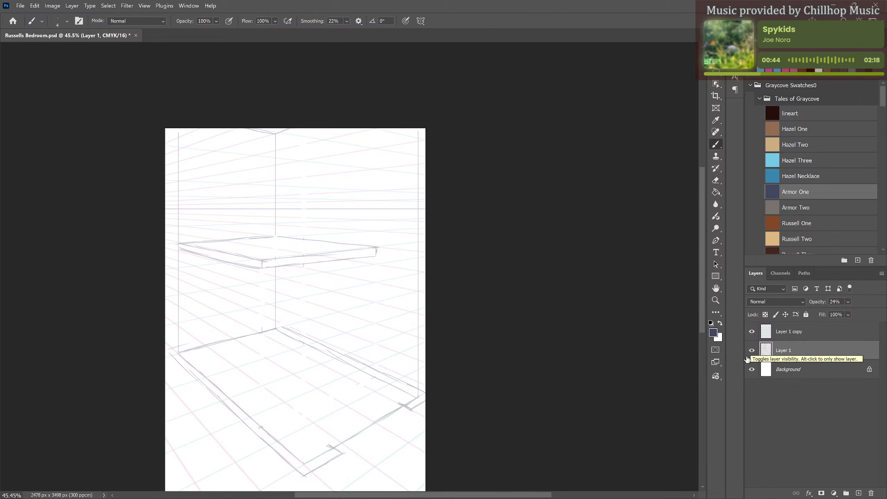
{"action": "left_click", "coordinate": [786, 336]}
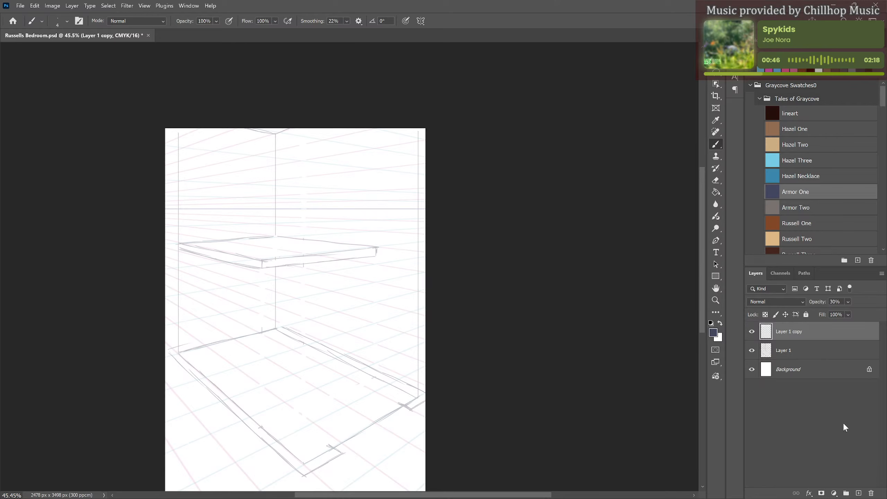
{"action": "left_click", "coordinate": [859, 493]}
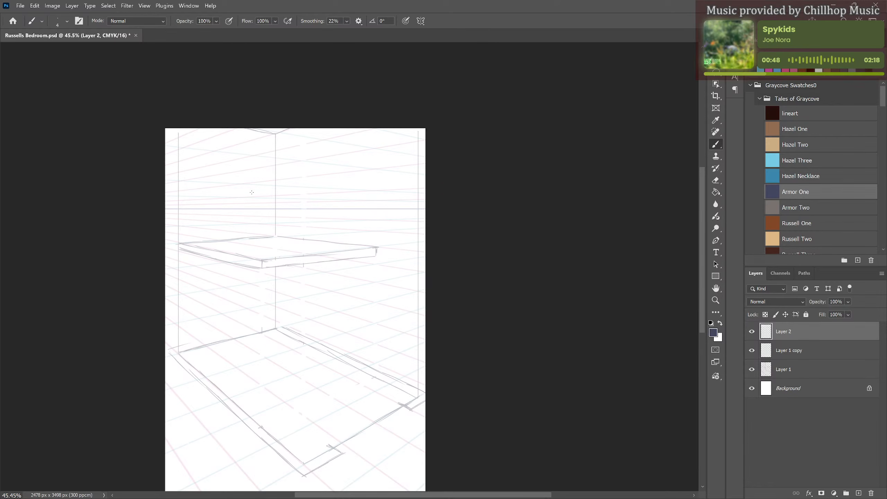
{"action": "scroll", "coordinate": [269, 331], "scroll_direction": "up", "scroll_amount": 1, "text": "alt"}
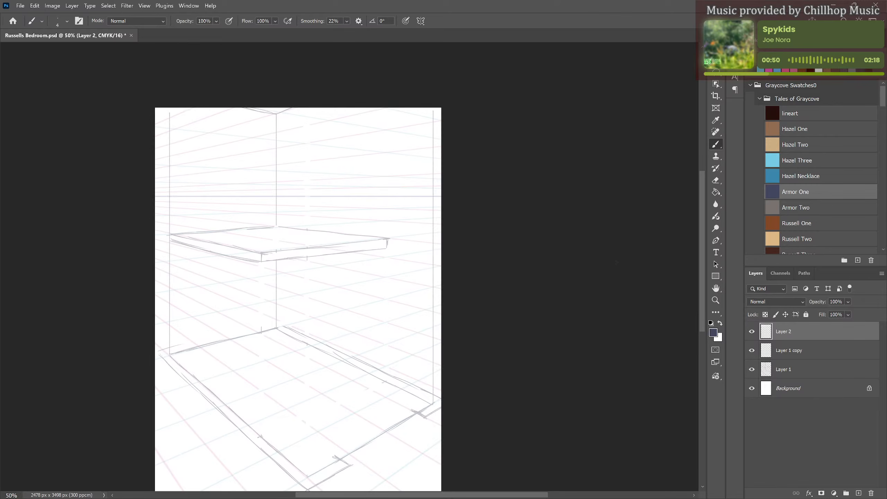
{"action": "scroll", "coordinate": [545, 278], "scroll_direction": "down", "scroll_amount": 1}
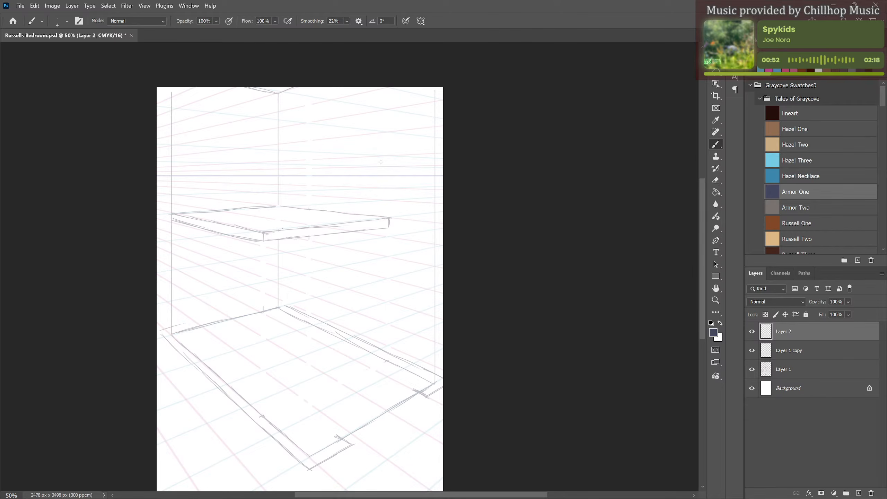
{"action": "scroll", "coordinate": [289, 164], "scroll_direction": "up", "scroll_amount": 1, "text": "alt"}
{"action": "scroll", "coordinate": [290, 164], "scroll_direction": "down", "scroll_amount": 1, "text": "alt"}
{"action": "left_click", "coordinate": [800, 351]}
{"action": "left_click", "coordinate": [752, 350]}
{"action": "left_click", "coordinate": [753, 350]}
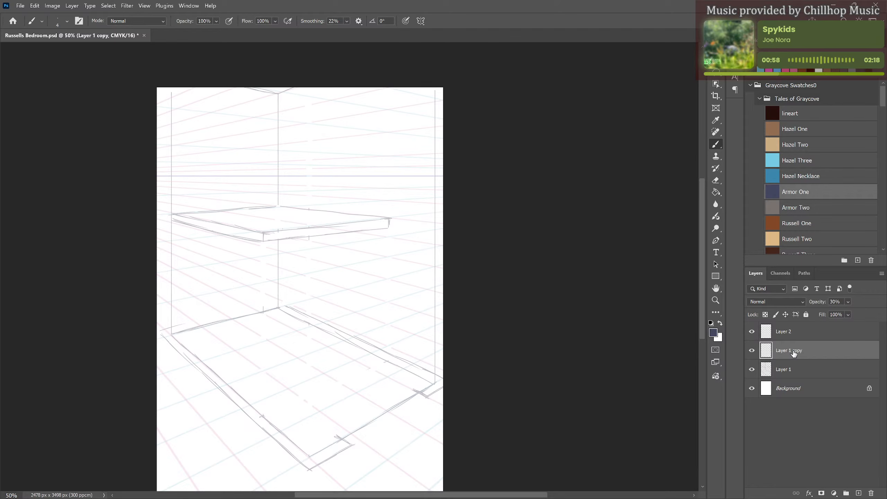
{"action": "key", "text": "ctrl+j"}
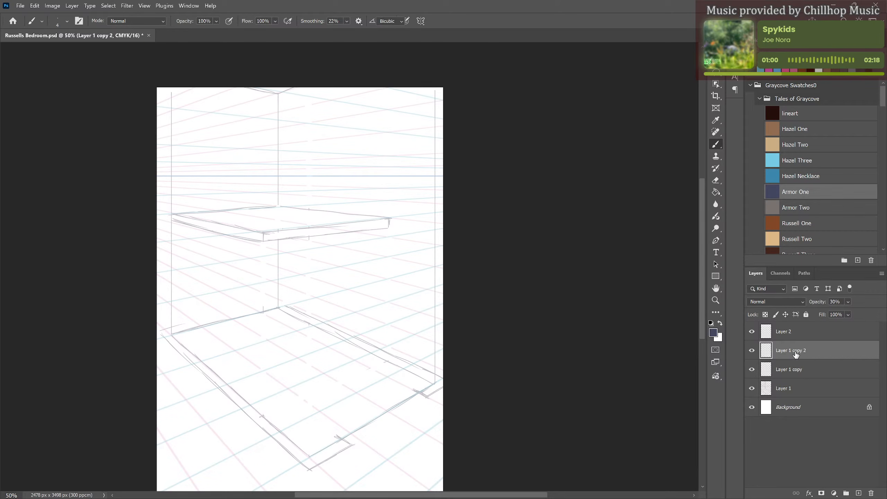
{"action": "key", "text": "ctrl+t"}
{"action": "left_click", "coordinate": [34, 5]}
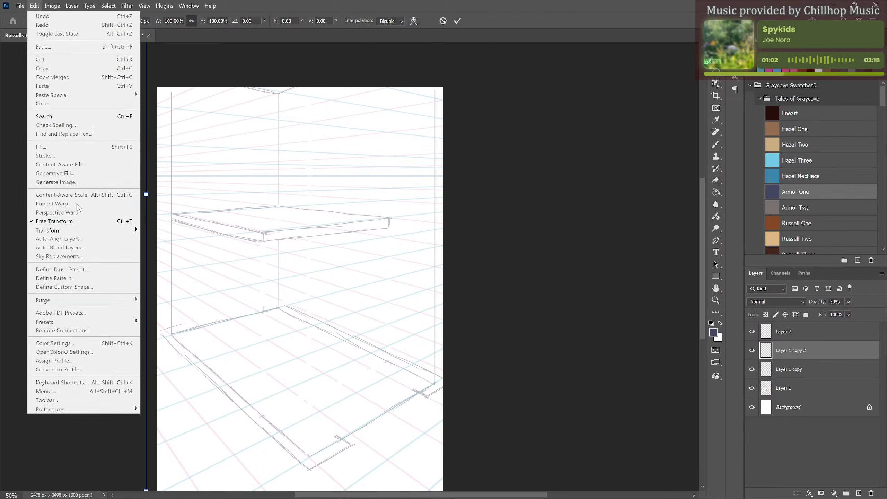
{"action": "mouse_move", "coordinate": [66, 233]}
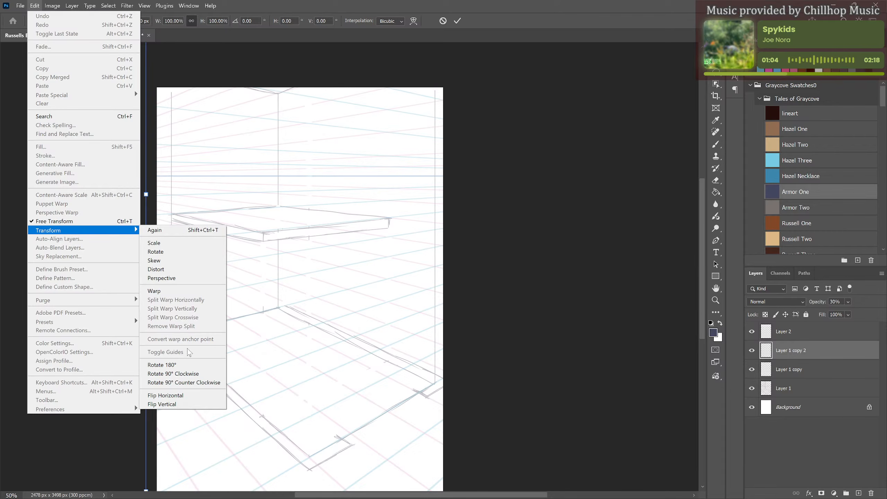
{"action": "left_click", "coordinate": [186, 396]}
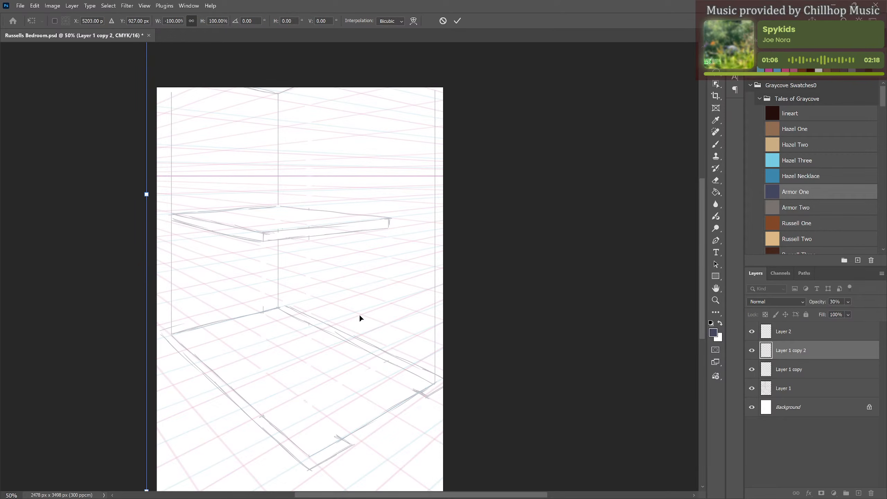
{"action": "left_click_drag", "start_coordinate": [359, 314], "coordinate": [172, 303]}
{"action": "key", "text": "ctrl+z"}
{"action": "key", "text": "ctrl+z"}
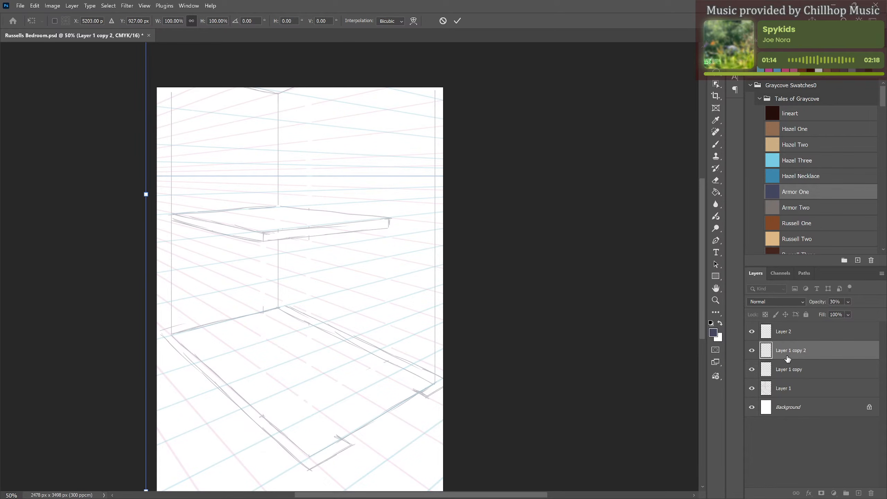
{"action": "key", "text": "Escape"}
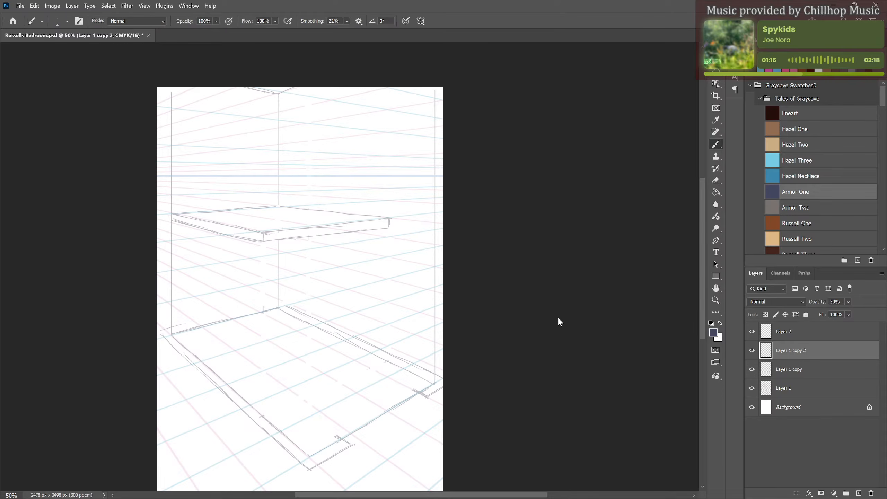
{"action": "scroll", "coordinate": [511, 286], "scroll_direction": "down", "scroll_amount": 3}
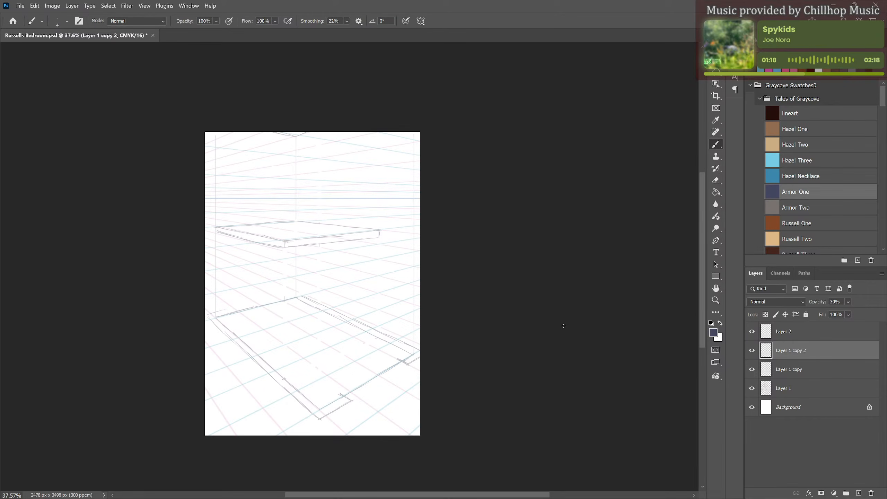
{"action": "key", "text": "Delete"}
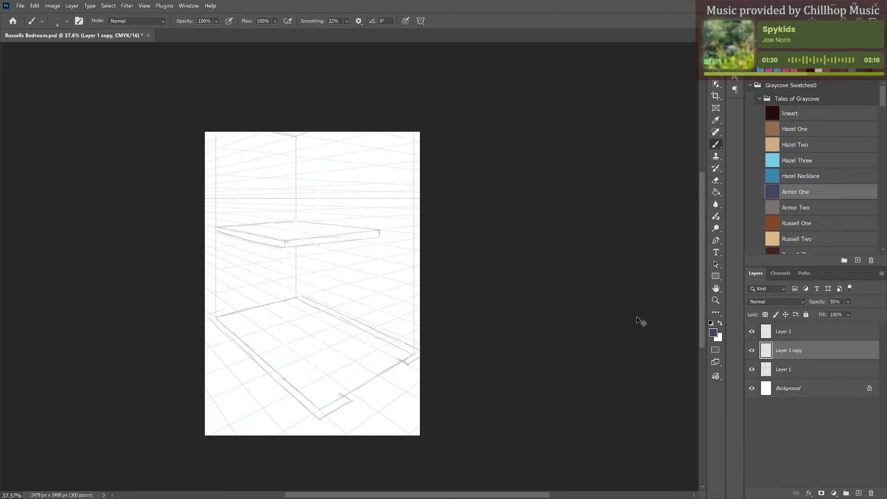
Duplicate the Layer 1 copy grid and flip the duplicate horizontally.
{"action": "left_click", "coordinate": [752, 350]}
{"action": "left_click", "coordinate": [752, 350]}
{"action": "key", "text": "ctrl+j"}
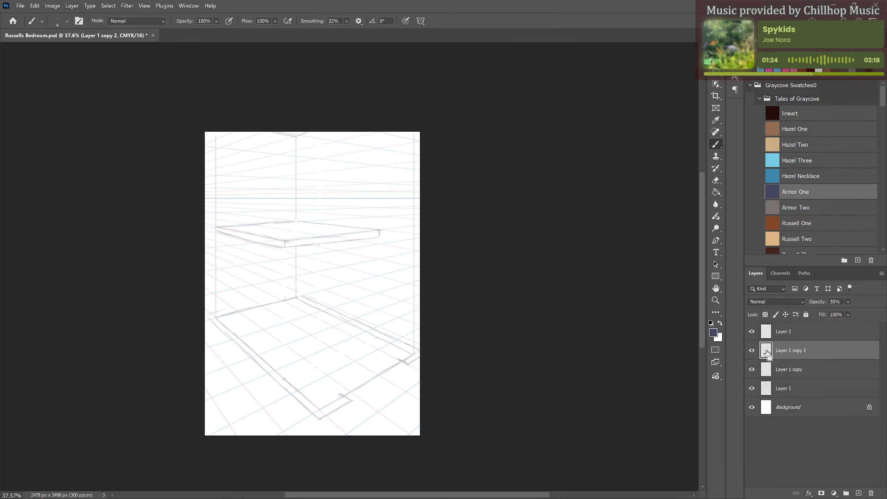
{"action": "key", "text": "ctrl+t"}
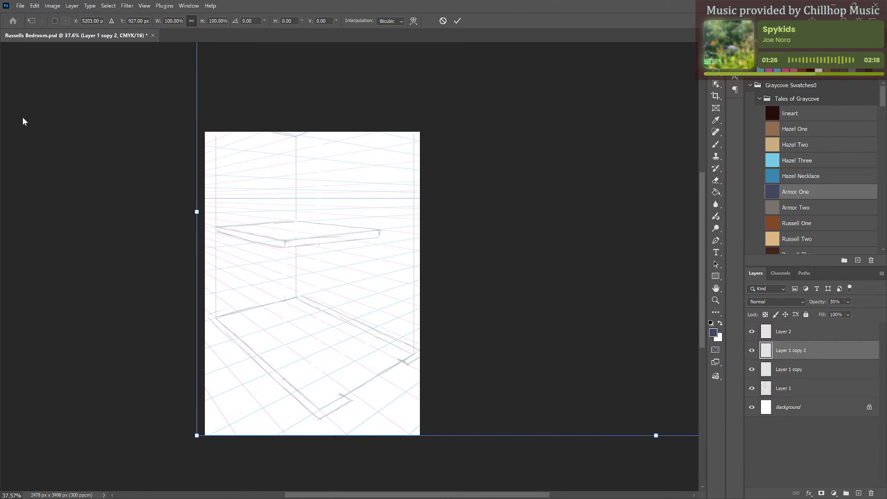
{"action": "left_click", "coordinate": [34, 5]}
{"action": "mouse_move", "coordinate": [70, 227]}
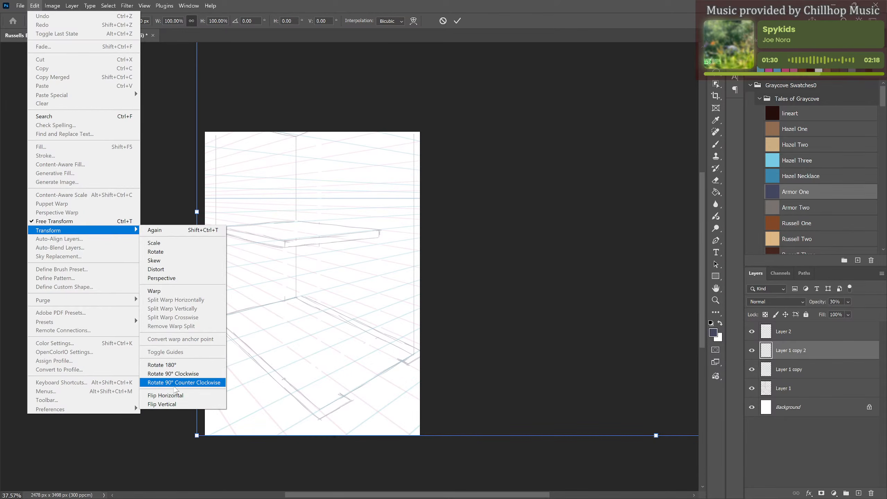
{"action": "left_click", "coordinate": [174, 396]}
Move the flipped grid left to X about -1212 px, keeping it on the horizon line, and apply the transform.
{"action": "left_click_drag", "start_coordinate": [289, 331], "coordinate": [0, 325]}
{"action": "left_click_drag", "start_coordinate": [390, 315], "coordinate": [267, 252]}
{"action": "left_click_drag", "start_coordinate": [594, 424], "coordinate": [270, 434]}
{"action": "left_click_drag", "start_coordinate": [259, 233], "coordinate": [510, 240]}
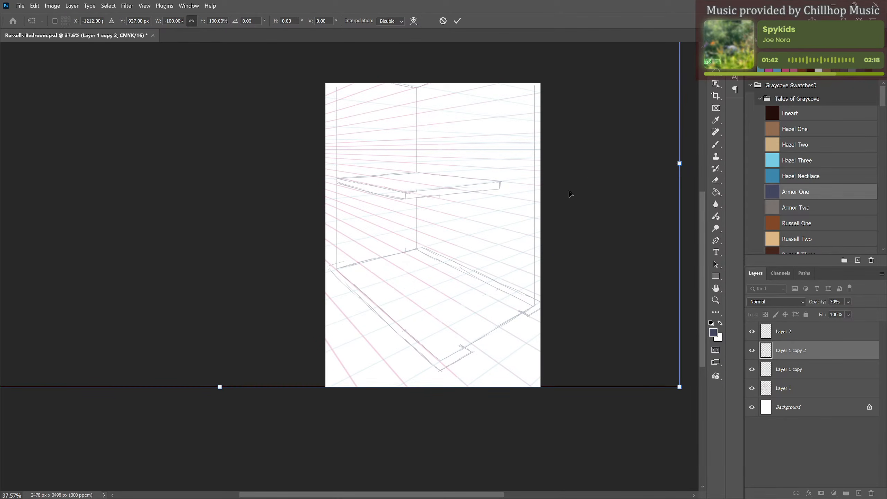
{"action": "key", "text": "Return"}
{"action": "mouse_move", "coordinate": [532, 210]}
{"action": "left_mouse_down"}
{"action": "mouse_move", "coordinate": [425, 235]}
{"action": "mouse_move", "coordinate": [378, 267]}
{"action": "left_mouse_up"}
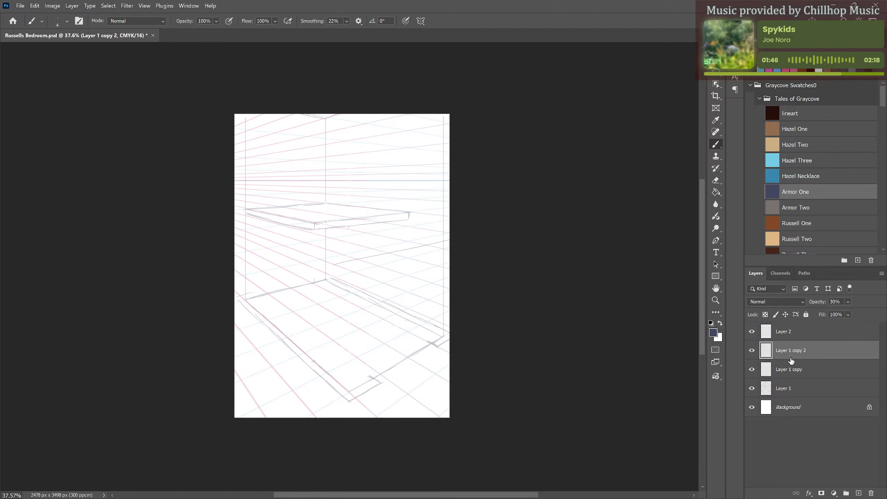
Fully lock the two grid layers, Layer 1 copy and Layer 1 copy 2.
{"action": "left_click", "coordinate": [795, 376]}
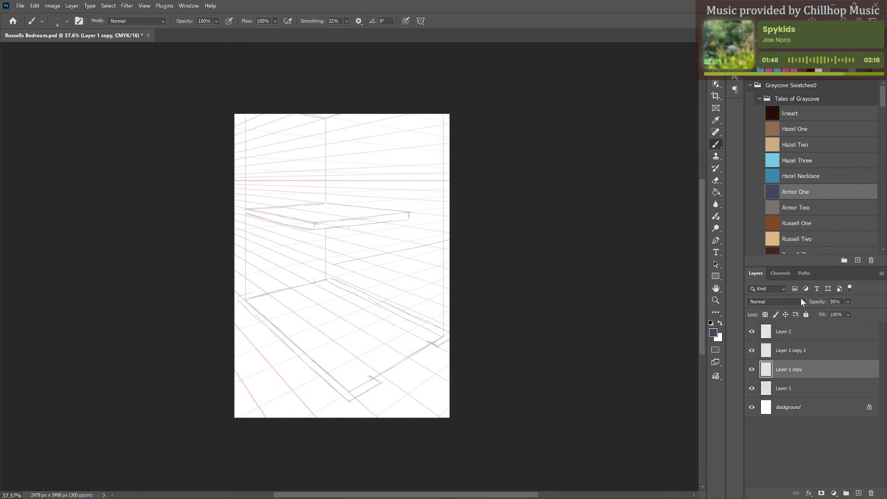
{"action": "left_click", "coordinate": [805, 314]}
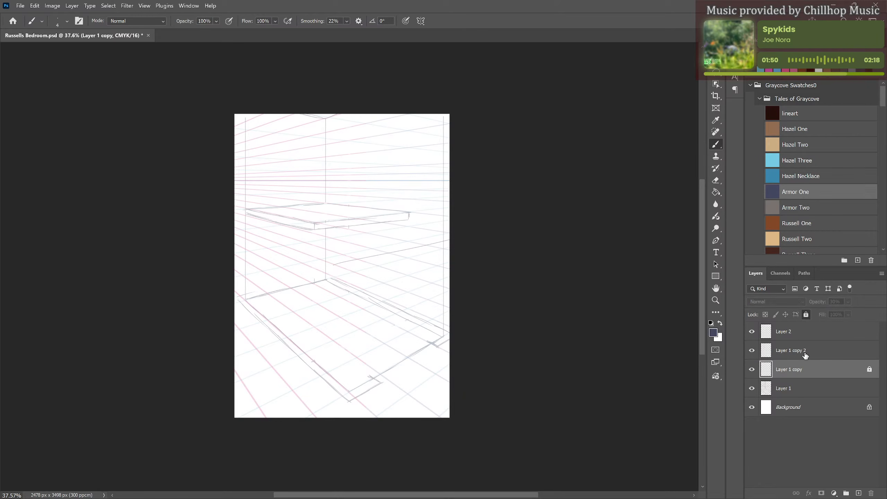
{"action": "left_click", "coordinate": [807, 350]}
{"action": "left_click", "coordinate": [806, 315]}
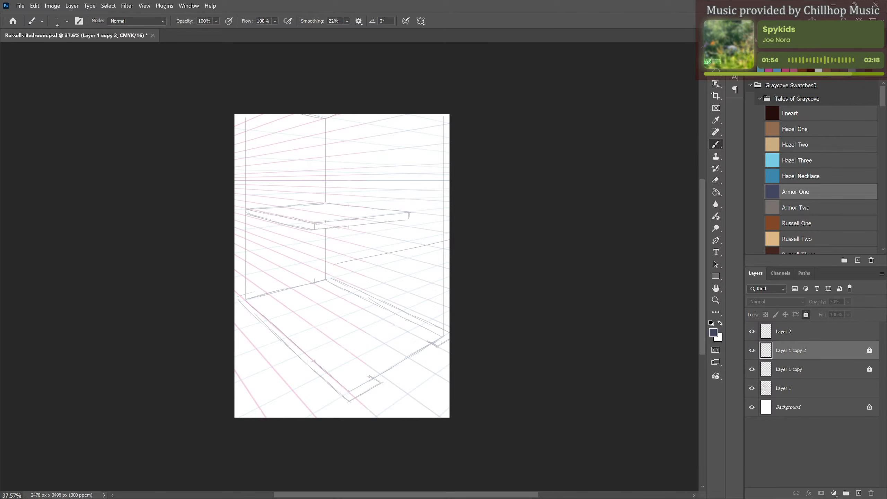
Make Layer 2 the active layer and set the brush size to 6 px for inking the room.
{"action": "left_click", "coordinate": [771, 339]}
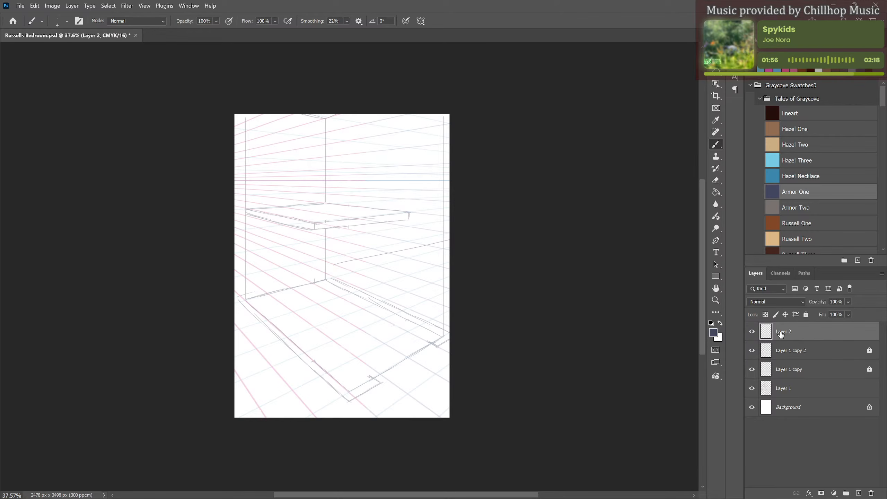
{"action": "scroll", "coordinate": [332, 285], "scroll_direction": "up", "scroll_amount": 3}
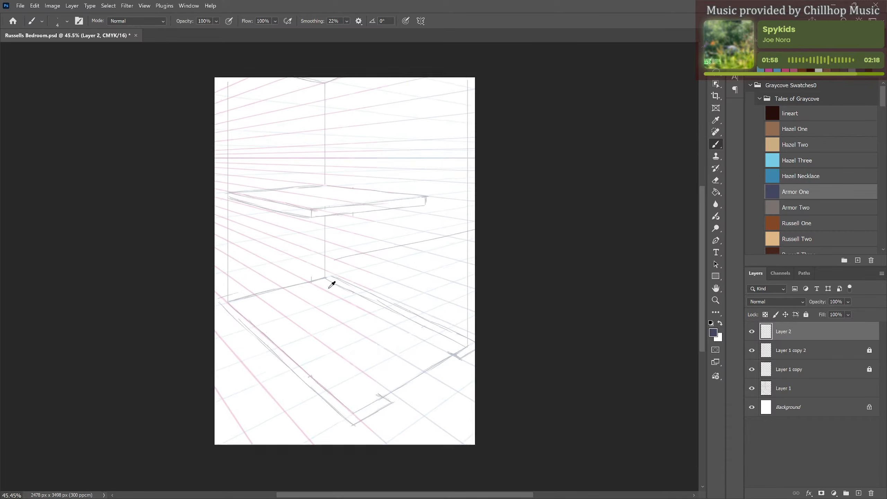
{"action": "left_click_drag", "start_coordinate": [317, 280], "coordinate": [279, 276]}
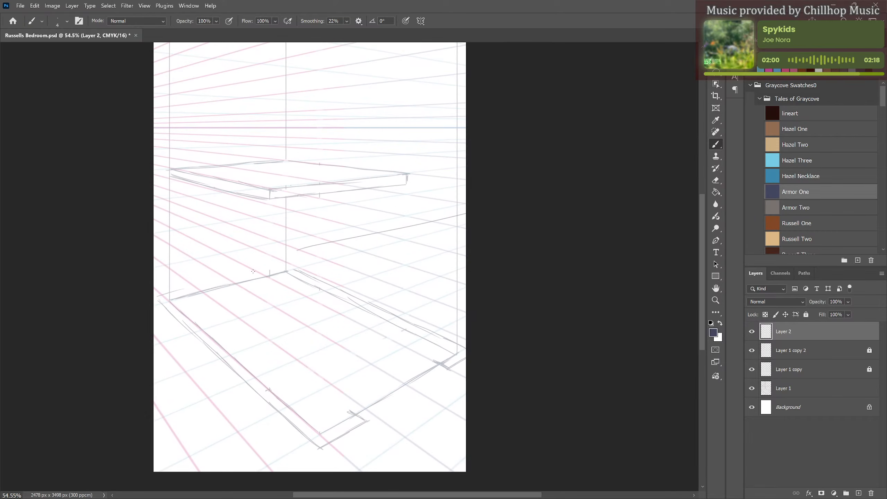
{"action": "left_click", "coordinate": [66, 23]}
{"action": "left_click", "coordinate": [66, 23]}
{"action": "left_click", "coordinate": [67, 20]}
{"action": "left_click", "coordinate": [155, 129]}
{"action": "left_click", "coordinate": [377, 169]}
{"action": "left_click_drag", "start_coordinate": [375, 164], "coordinate": [373, 214]}
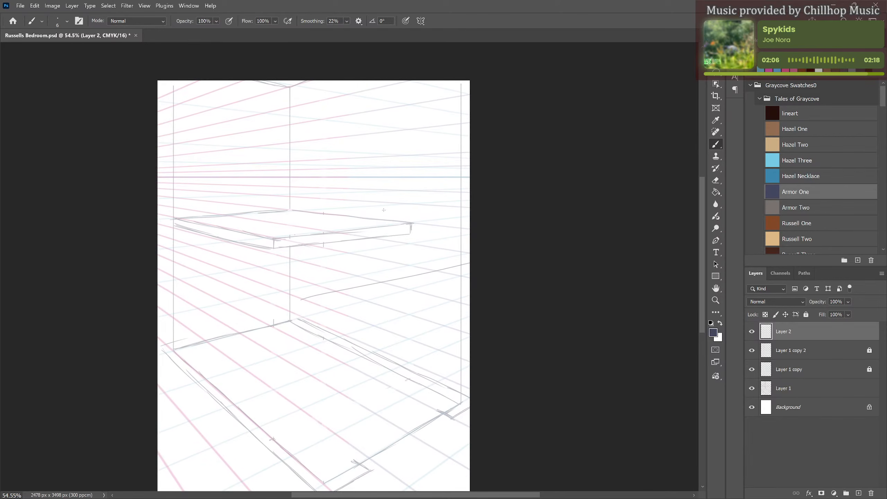
Ink straight lines over the left wall's vertical edge, the back floor edge and the back corner, leaving a gap at the platform.
{"action": "mouse_move", "coordinate": [174, 350]}
{"action": "left_mouse_down"}
{"action": "mouse_move", "coordinate": [183, 192]}
{"action": "mouse_move", "coordinate": [176, 85]}
{"action": "left_mouse_up"}
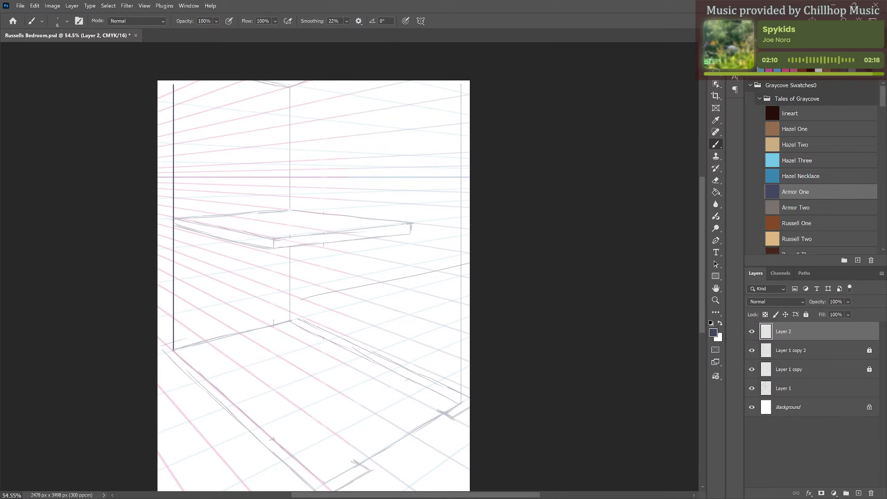
{"action": "left_click", "coordinate": [291, 320], "text": "shift"}
{"action": "left_click_drag", "start_coordinate": [289, 321], "coordinate": [289, 247]}
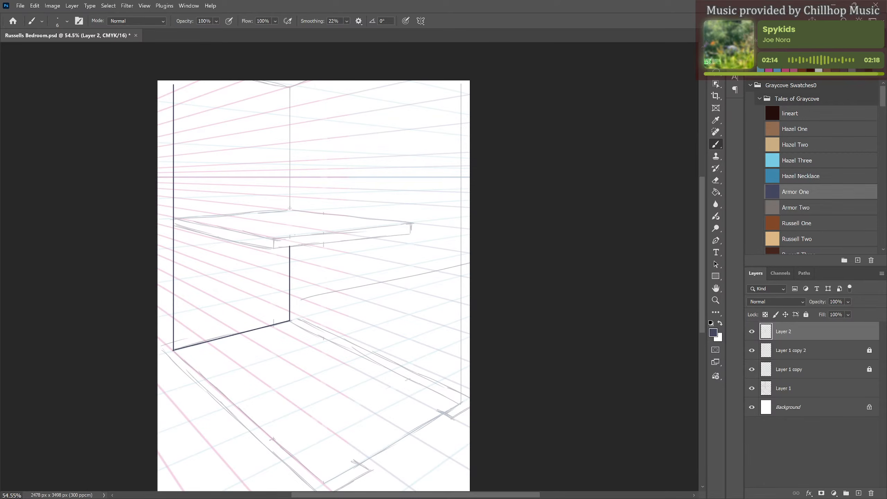
{"action": "left_click_drag", "start_coordinate": [290, 206], "coordinate": [292, 87]}
Ink the two short ceiling lines running outward from the top of the back corner.
{"action": "left_click", "coordinate": [244, 73], "text": "shift"}
{"action": "key", "text": "ctrl+z"}
{"action": "left_click", "coordinate": [239, 77], "text": "shift"}
{"action": "left_click", "coordinate": [314, 77], "text": "shift"}
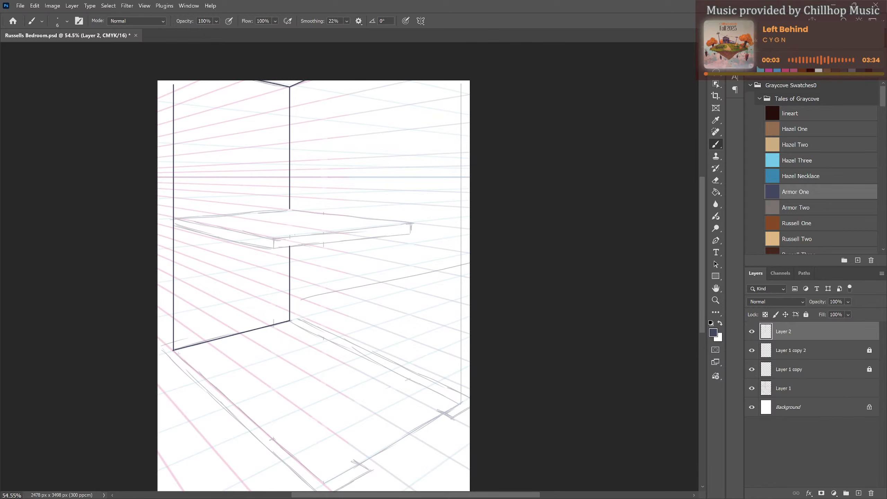
Ink the floor's long left and right edges and the short wall returns at its front and right corners.
{"action": "left_click_drag", "start_coordinate": [174, 350], "coordinate": [237, 374]}
{"action": "key", "text": "ctrl+z"}
{"action": "left_click", "coordinate": [323, 482], "text": "shift"}
{"action": "left_click_drag", "start_coordinate": [317, 426], "coordinate": [266, 382]}
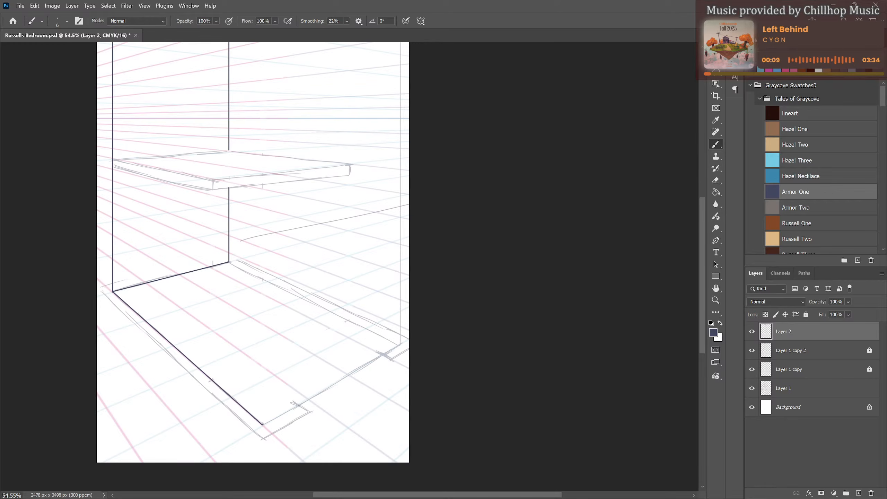
{"action": "left_click", "coordinate": [298, 406], "text": "shift"}
{"action": "left_click", "coordinate": [399, 346], "text": "shift"}
{"action": "left_click", "coordinate": [228, 262], "text": "shift"}
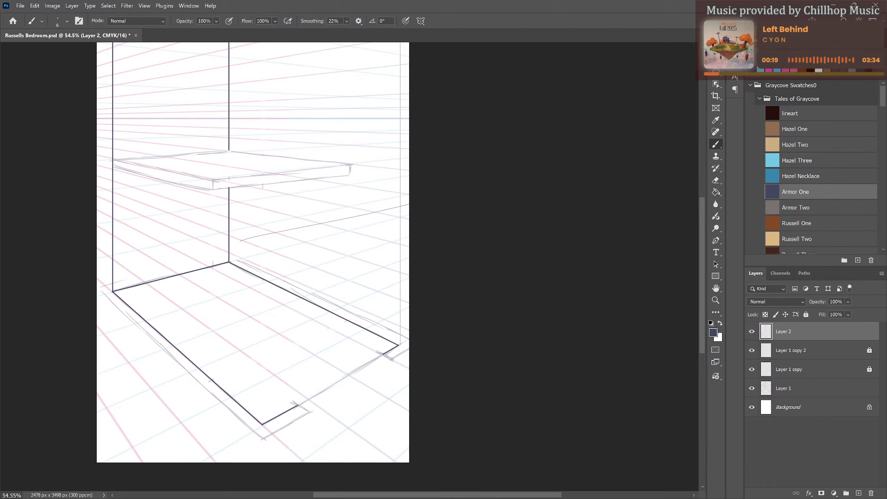
Ink the wall thickness at the floor's right corner and a vertical line from that corner to the canvas top.
{"action": "left_click_drag", "start_coordinate": [392, 359], "coordinate": [414, 346]}
{"action": "left_click_drag", "start_coordinate": [240, 244], "coordinate": [230, 278]}
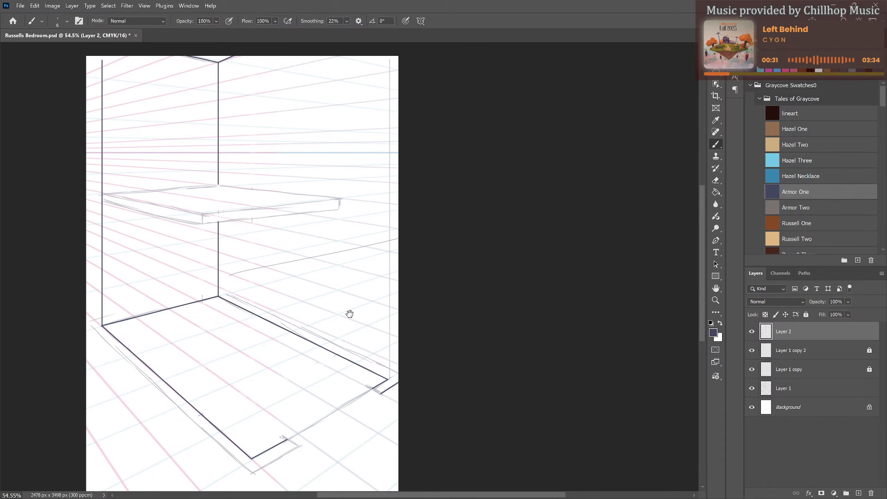
{"action": "left_click_drag", "start_coordinate": [293, 286], "coordinate": [316, 311]}
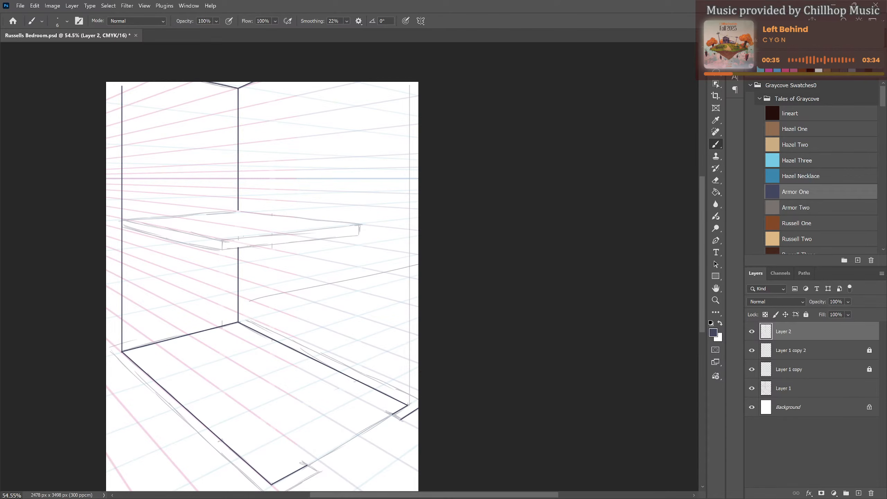
{"action": "left_click_drag", "start_coordinate": [409, 402], "coordinate": [408, 82]}
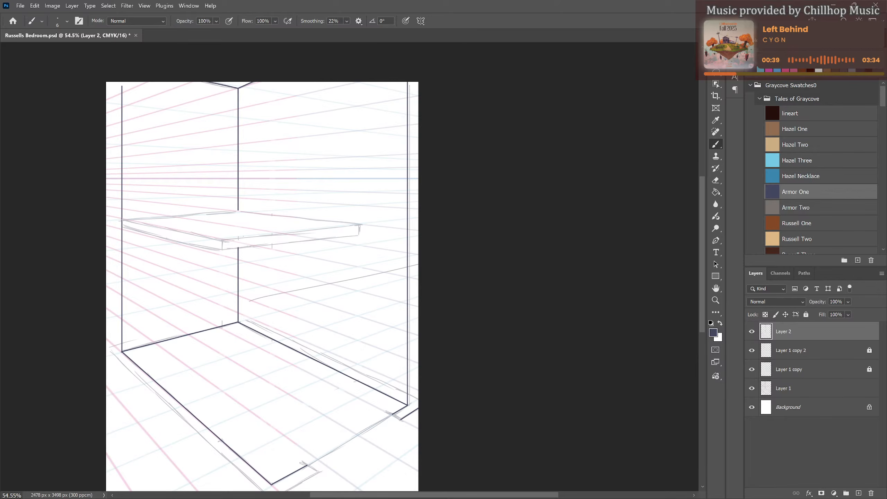
Ink the raised platform's top outline and its front thickness with straight lines over the sketch.
{"action": "left_click_drag", "start_coordinate": [238, 212], "coordinate": [122, 221]}
{"action": "left_click", "coordinate": [222, 241], "text": "shift"}
{"action": "left_click", "coordinate": [222, 250], "text": "shift"}
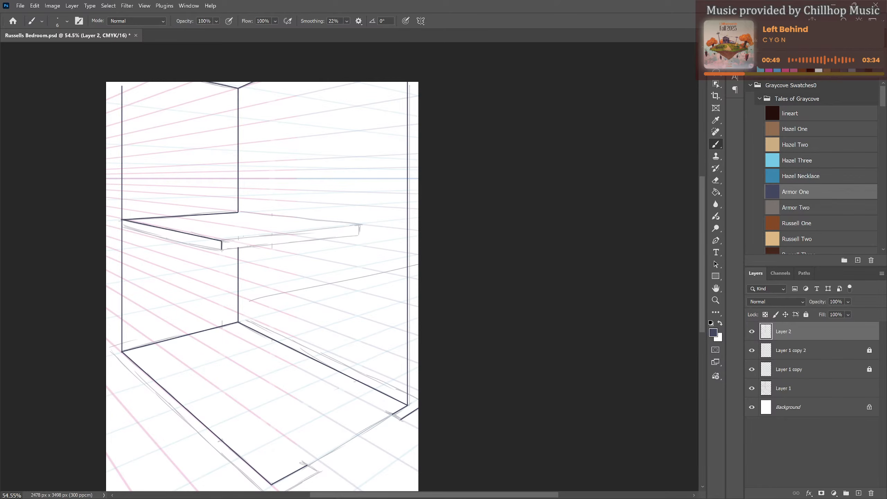
{"action": "left_click", "coordinate": [123, 226], "text": "shift"}
{"action": "left_click", "coordinate": [360, 225], "text": "shift"}
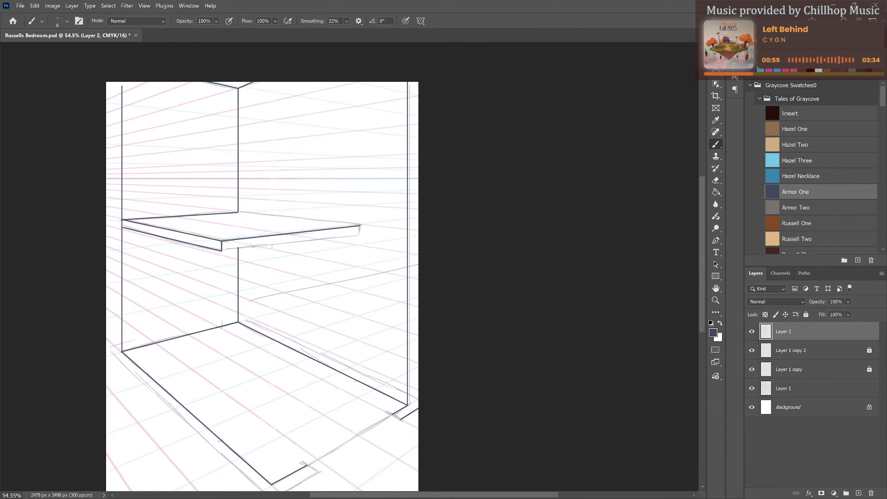
{"action": "left_click", "coordinate": [360, 233], "text": "shift"}
{"action": "left_click", "coordinate": [360, 226], "text": "shift"}
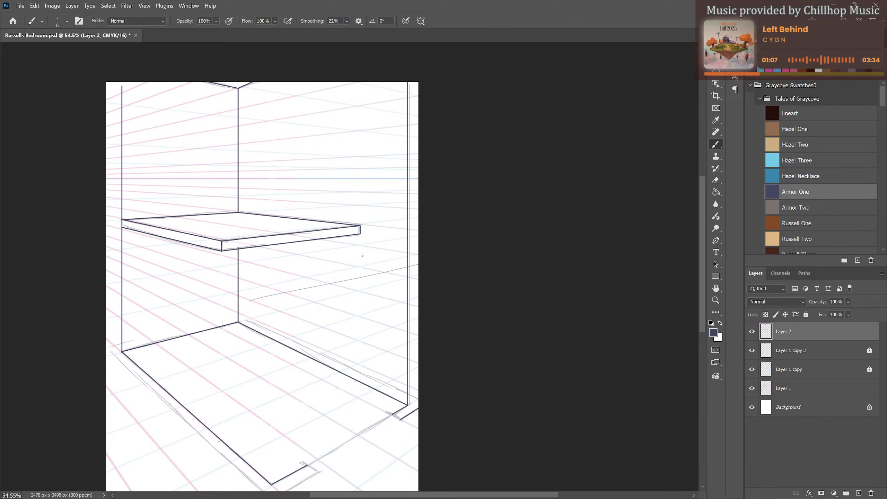
Ink the end cap and outer line of the left wall's thickness around the floor's front corner.
{"action": "scroll", "coordinate": [363, 255], "scroll_direction": "down", "scroll_amount": 3}
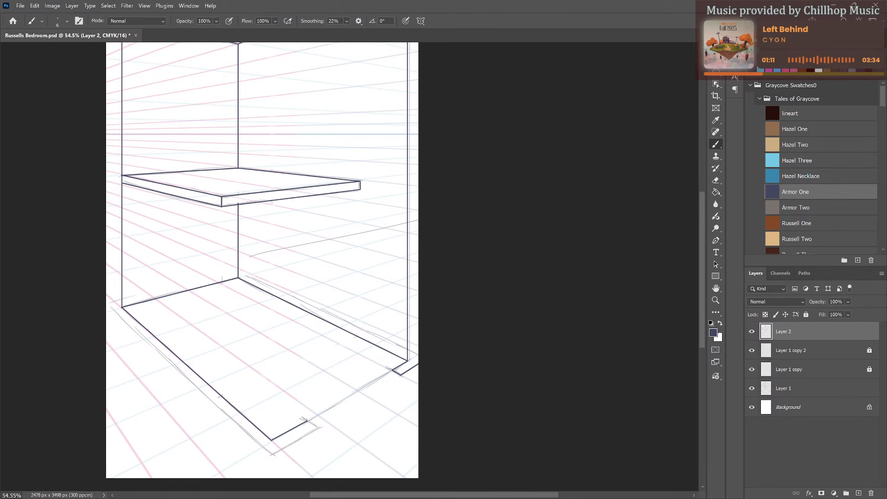
{"action": "left_click", "coordinate": [320, 428], "text": "shift"}
{"action": "left_click", "coordinate": [272, 456], "text": "shift"}
{"action": "left_click", "coordinate": [111, 305], "text": "shift"}
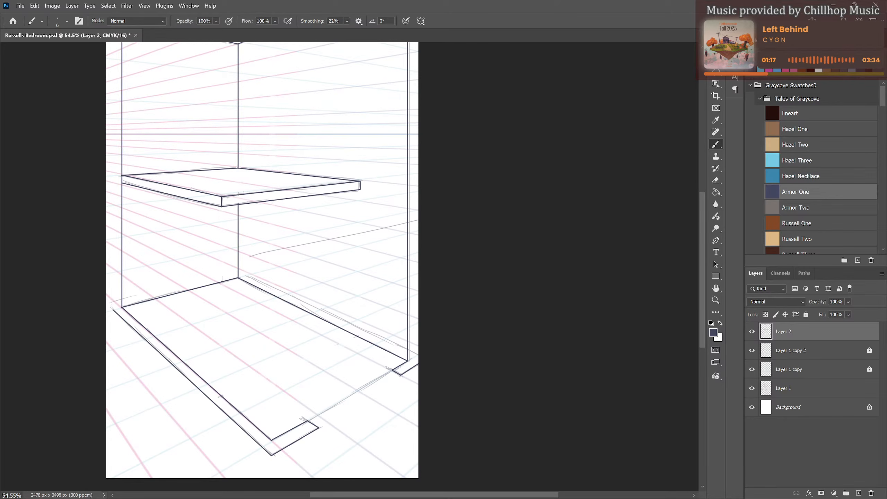
Extend the wall line slightly beyond the floor's left corner and ink a second vertical edge up to the canvas top.
{"action": "left_click", "coordinate": [108, 304], "text": "shift"}
{"action": "left_click", "coordinate": [122, 299], "text": "shift"}
{"action": "key", "text": "ctrl+z"}
{"action": "scroll", "coordinate": [182, 294], "scroll_direction": "down", "scroll_amount": 2}
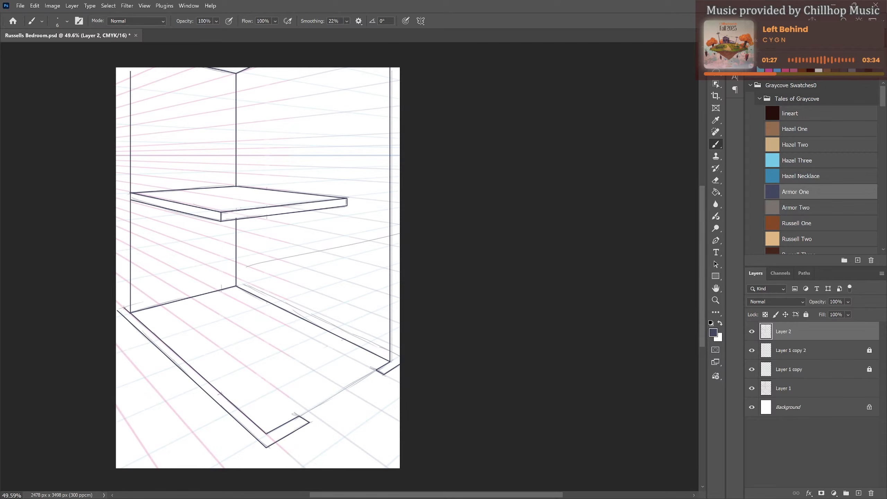
{"action": "left_click_drag", "start_coordinate": [124, 308], "coordinate": [124, 67]}
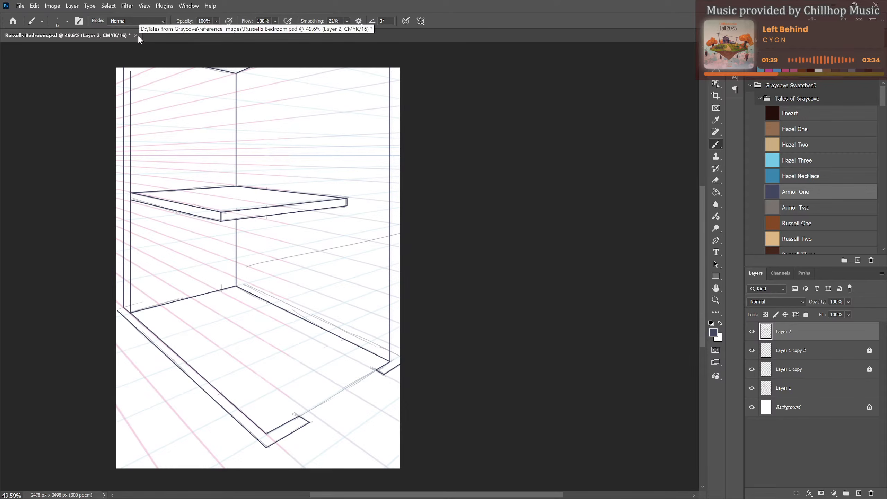
{"action": "scroll", "coordinate": [258, 273], "scroll_direction": "up", "scroll_amount": 2}
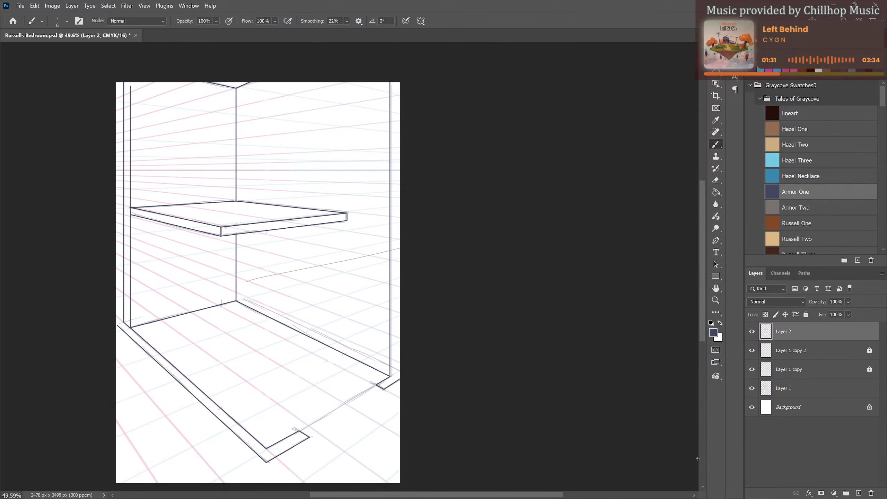
Hide Layer 1 and toggle Layer 1 copy 2's visibility to check which layer holds the stray line below the platform.
{"action": "left_click", "coordinate": [752, 389]}
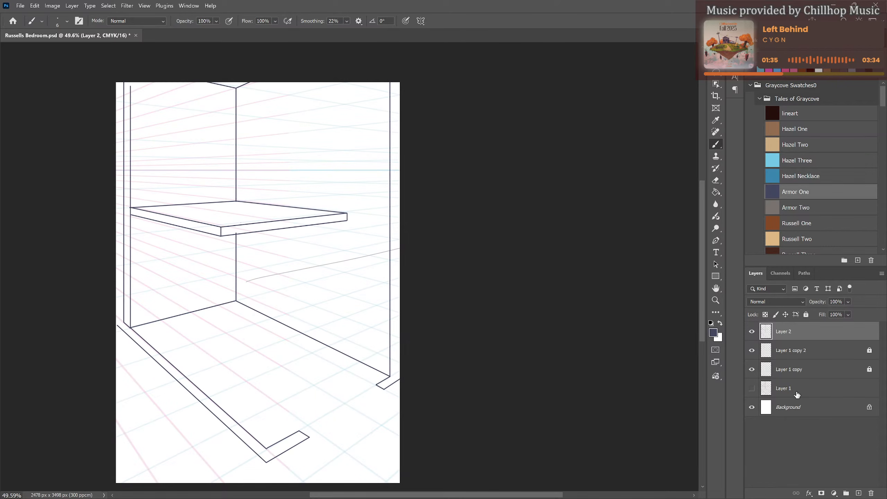
{"action": "scroll", "coordinate": [353, 259], "scroll_direction": "up", "scroll_amount": 4}
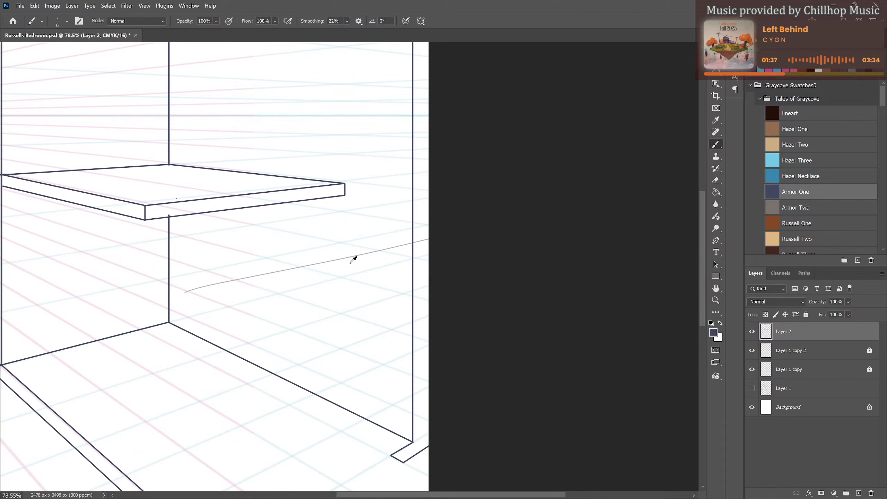
{"action": "scroll", "coordinate": [354, 259], "scroll_direction": "down", "scroll_amount": 3}
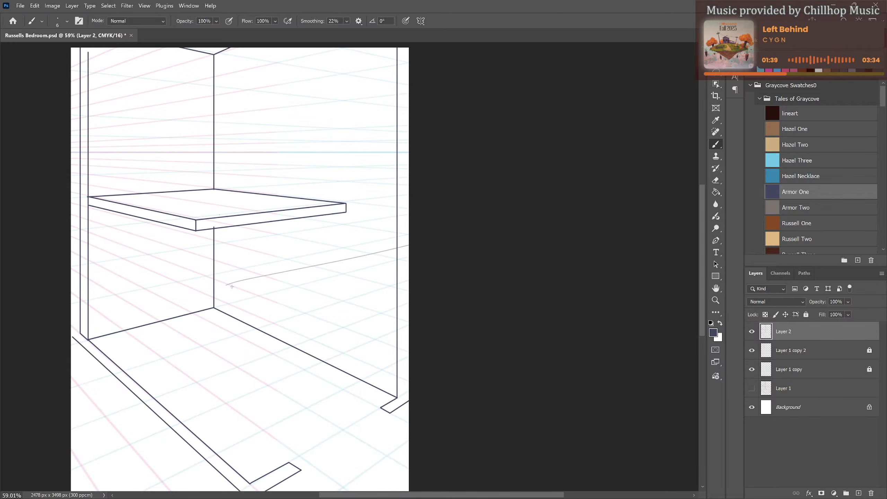
{"action": "left_click", "coordinate": [800, 351]}
{"action": "left_click", "coordinate": [752, 351]}
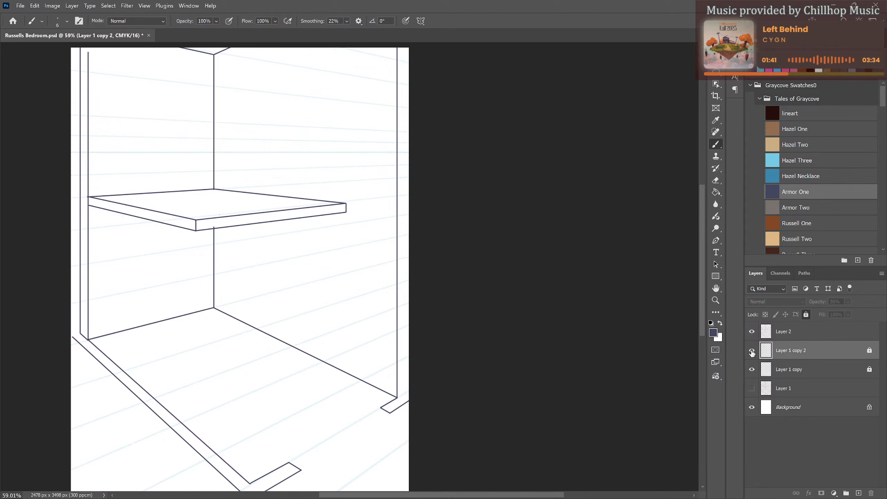
{"action": "left_click", "coordinate": [752, 351]}
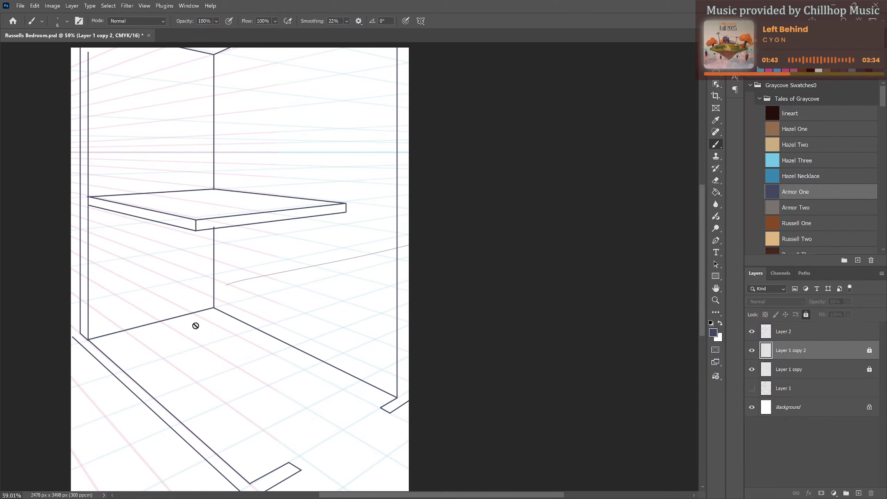
{"action": "scroll", "coordinate": [226, 310], "scroll_direction": "down", "scroll_amount": 1}
{"action": "left_click_drag", "start_coordinate": [285, 321], "coordinate": [326, 316]}
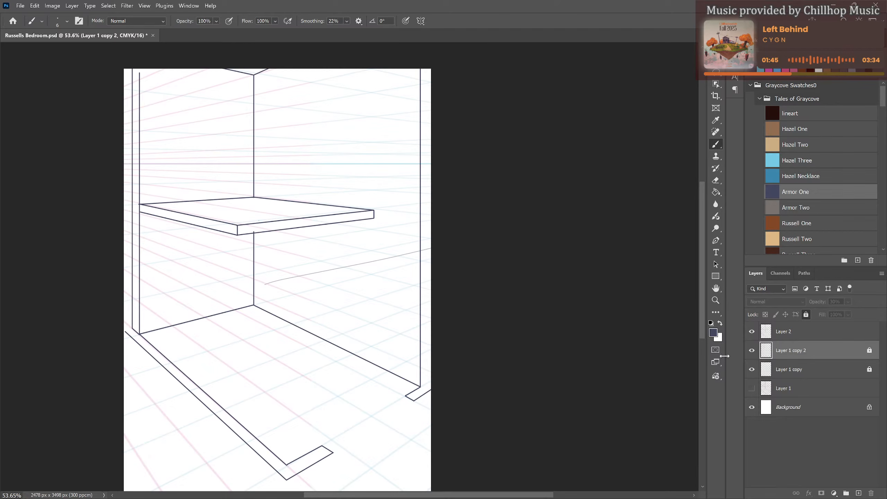
Delete the old sketch on Layer 1 and set Layer 2's opacity to 32%.
{"action": "left_click", "coordinate": [789, 390]}
{"action": "left_click", "coordinate": [871, 493]}
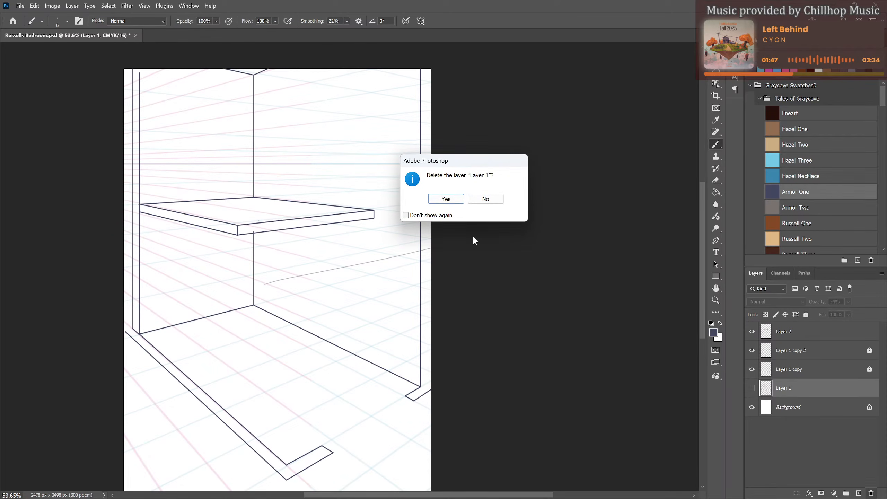
{"action": "left_click", "coordinate": [444, 254]}
{"action": "left_click", "coordinate": [816, 334]}
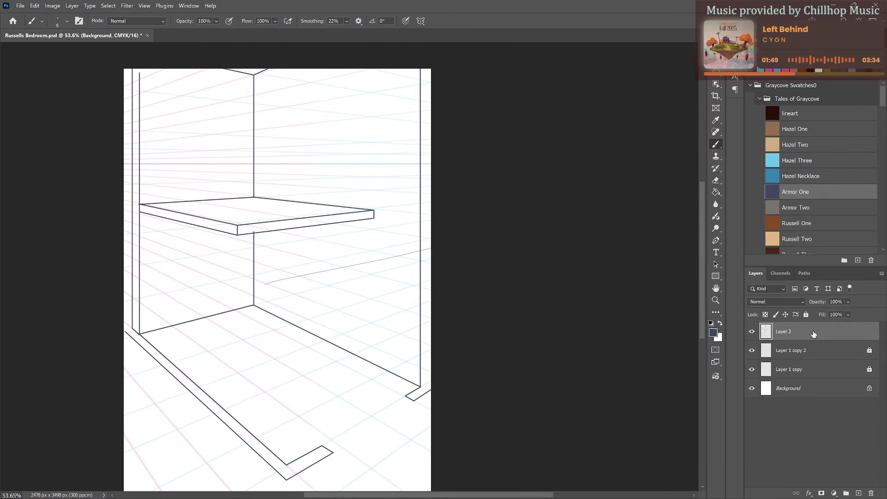
{"action": "left_click_drag", "start_coordinate": [857, 318], "coordinate": [843, 312]}
Unlock both grid layers, reduce Layer 1 copy 2's opacity and set Layer 1 copy's opacity to 17%.
{"action": "left_click", "coordinate": [822, 353]}
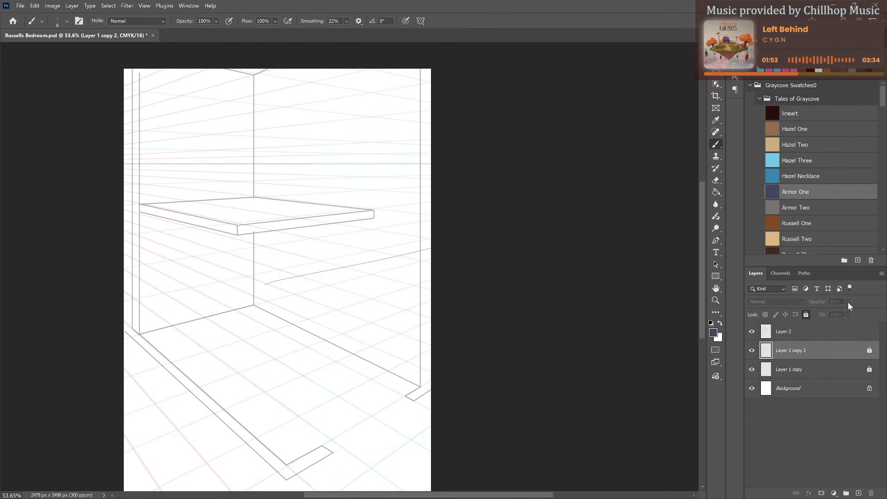
{"action": "left_click", "coordinate": [869, 350]}
{"action": "left_click", "coordinate": [870, 369]}
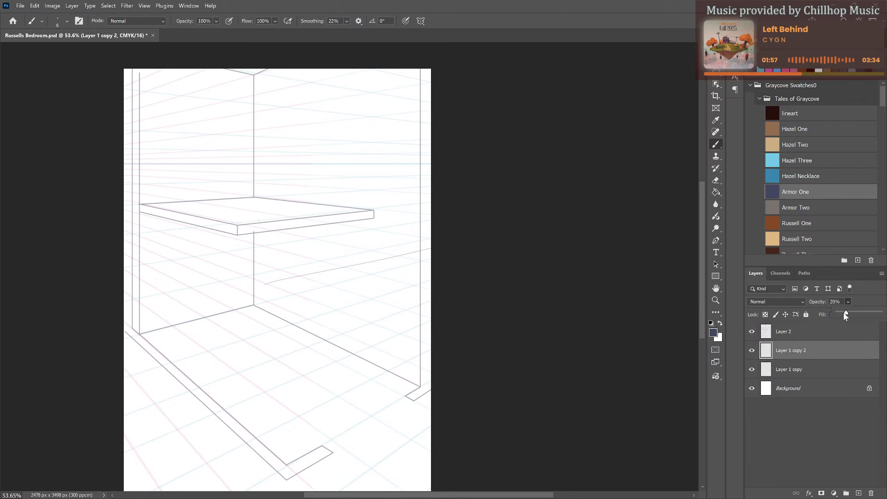
{"action": "left_click", "coordinate": [854, 374]}
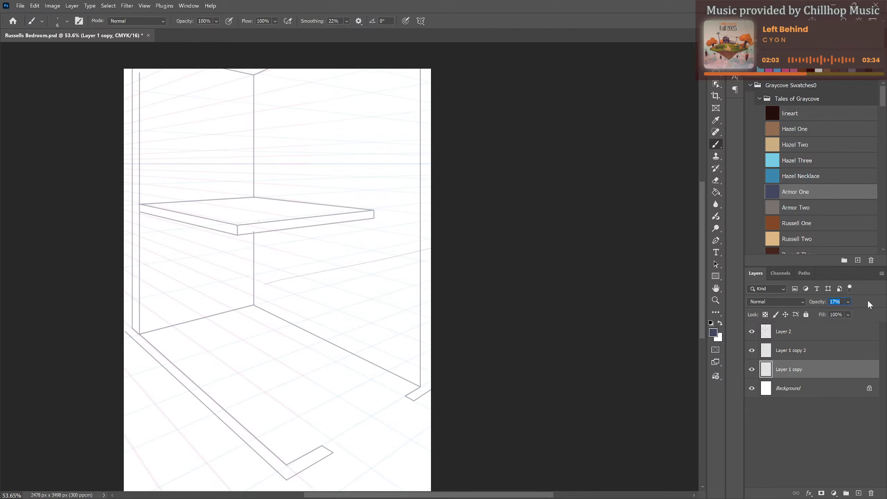
Select Layer 2 and toggle its visibility off and on to check the inked room lines.
{"action": "left_click", "coordinate": [784, 333]}
{"action": "left_click", "coordinate": [753, 331]}
{"action": "left_click", "coordinate": [753, 331]}
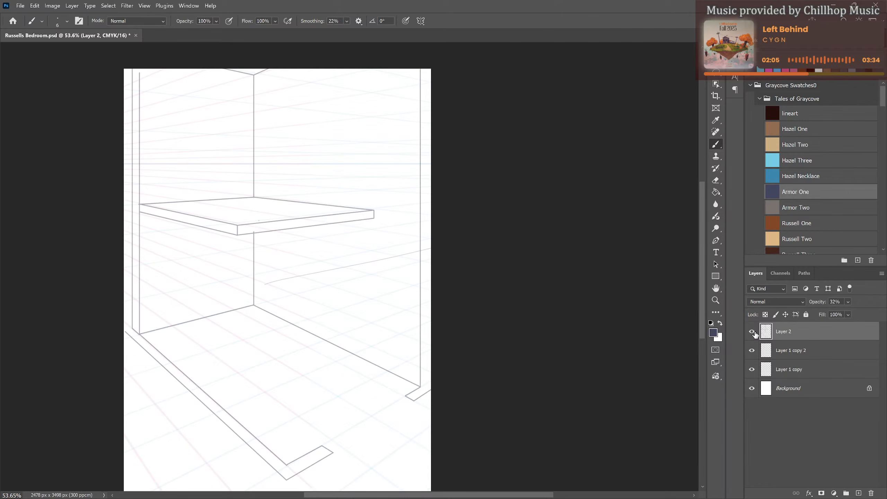
Add a new layer above Layer 2 and choose the #2 Pencil brush for sketching furniture.
{"action": "left_click", "coordinate": [859, 493]}
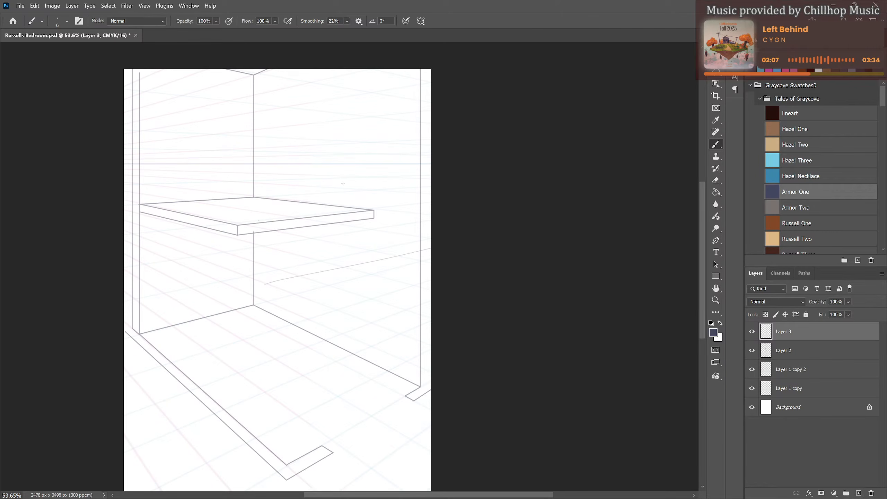
{"action": "left_click", "coordinate": [67, 21]}
{"action": "left_click", "coordinate": [80, 137]}
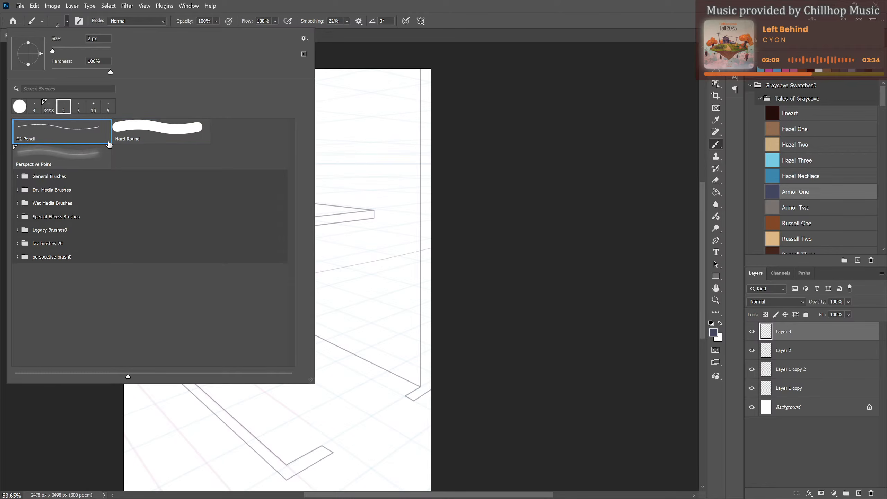
{"action": "left_click", "coordinate": [450, 224]}
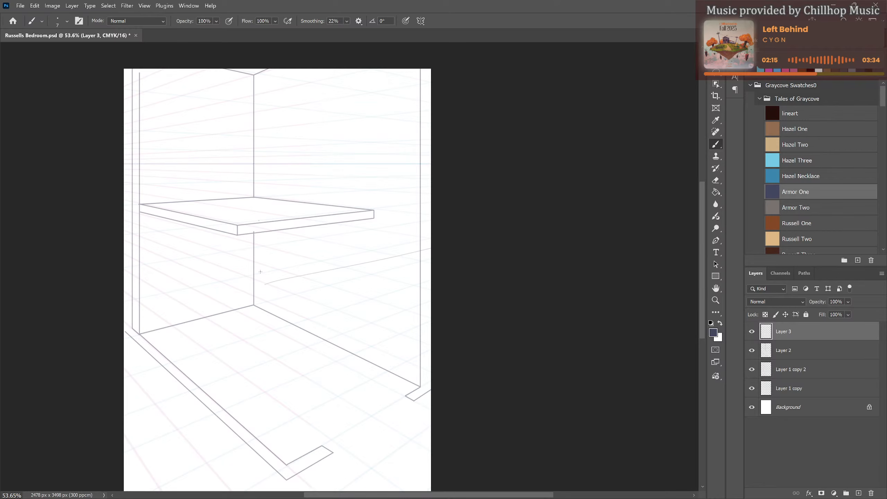
{"action": "scroll", "coordinate": [248, 243], "scroll_direction": "down", "scroll_amount": 1}
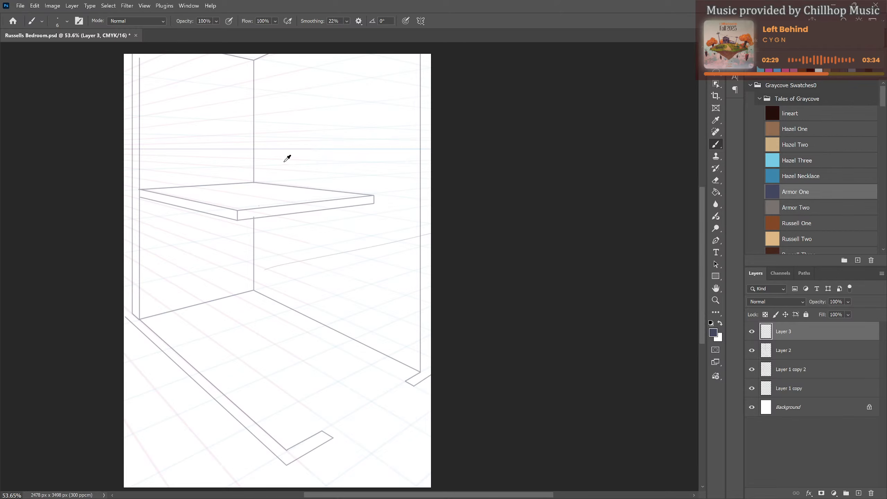
{"action": "scroll", "coordinate": [284, 162], "scroll_direction": "up", "scroll_amount": 2}
{"action": "left_click_drag", "start_coordinate": [294, 155], "coordinate": [342, 246]}
{"action": "scroll", "coordinate": [308, 212], "scroll_direction": "up", "scroll_amount": 1}
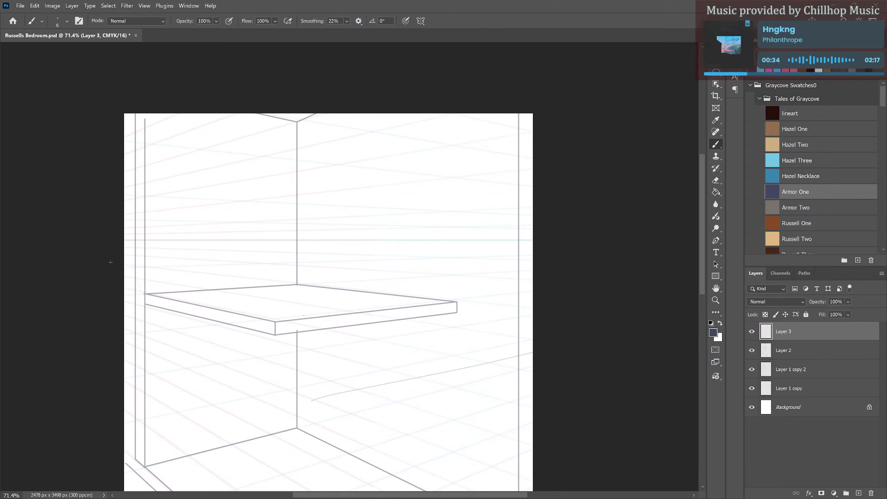
{"action": "scroll", "coordinate": [324, 324], "scroll_direction": "down", "scroll_amount": 4}
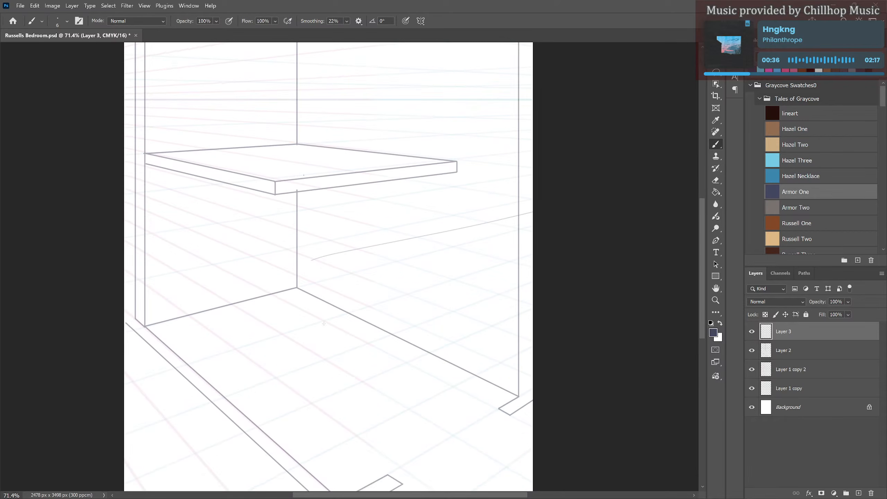
{"action": "mouse_move", "coordinate": [260, 303]}
{"action": "left_mouse_down"}
{"action": "mouse_move", "coordinate": [152, 256]}
{"action": "mouse_move", "coordinate": [170, 268]}
{"action": "left_mouse_up"}
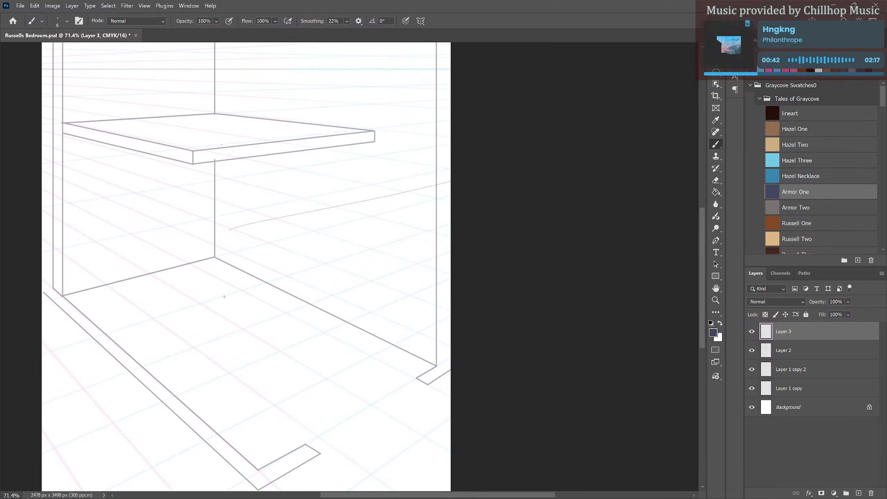
{"action": "scroll", "coordinate": [215, 241], "scroll_direction": "up", "scroll_amount": 2}
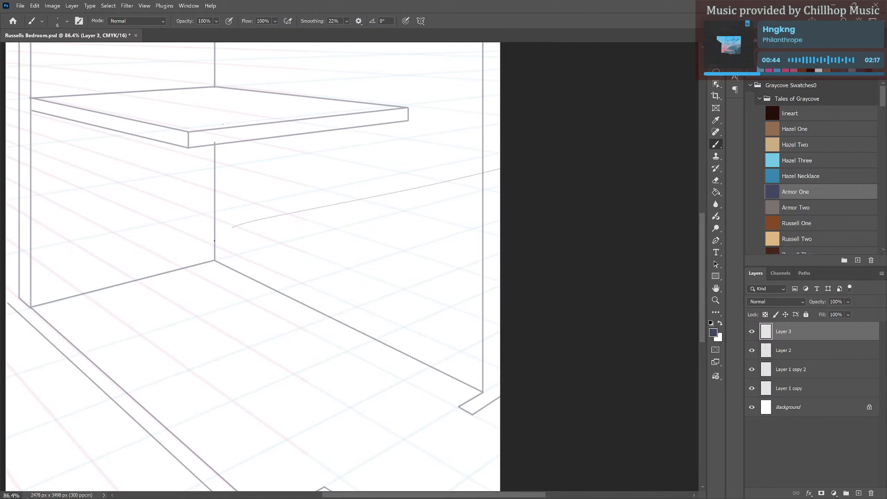
{"action": "scroll", "coordinate": [209, 230], "scroll_direction": "down", "scroll_amount": 4}
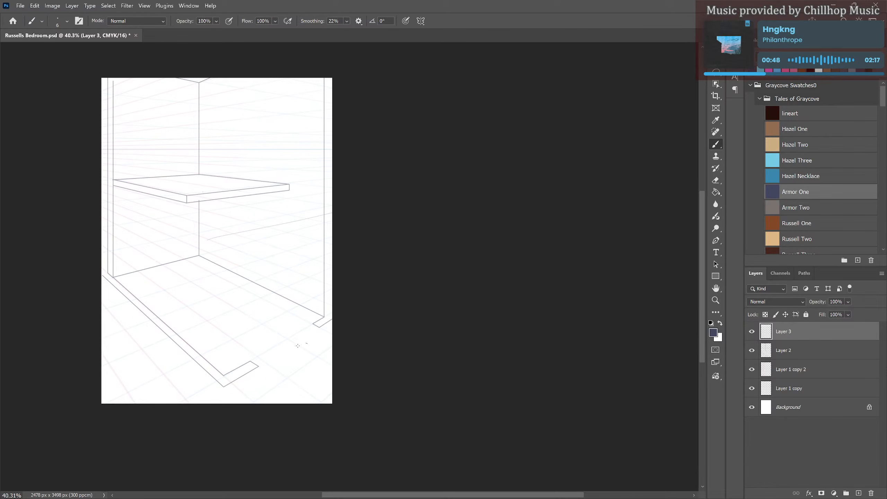
{"action": "mouse_move", "coordinate": [297, 345]}
{"action": "left_mouse_down"}
{"action": "mouse_move", "coordinate": [318, 381]}
{"action": "mouse_move", "coordinate": [277, 368]}
{"action": "mouse_move", "coordinate": [335, 346]}
{"action": "mouse_move", "coordinate": [302, 380]}
{"action": "left_mouse_up"}
{"action": "mouse_move", "coordinate": [303, 115]}
{"action": "left_mouse_down"}
{"action": "mouse_move", "coordinate": [271, 165]}
{"action": "mouse_move", "coordinate": [291, 156]}
{"action": "left_mouse_up"}
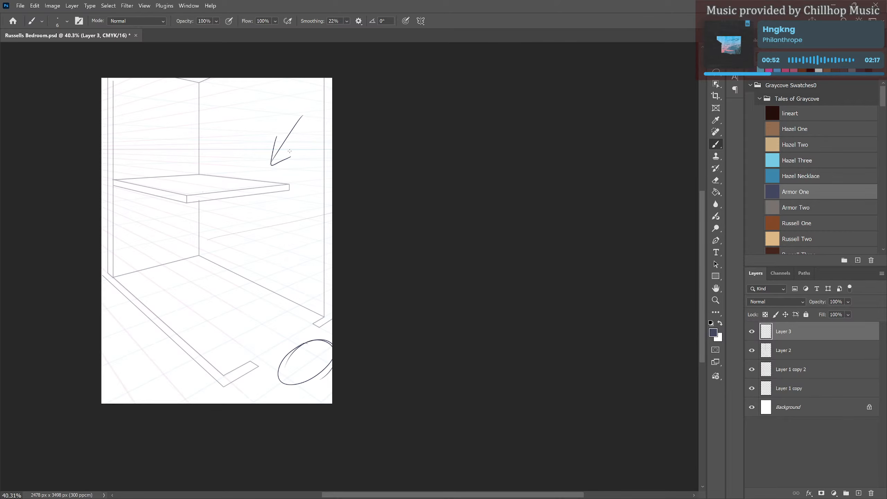
{"action": "mouse_move", "coordinate": [178, 232]}
{"action": "left_mouse_down"}
{"action": "mouse_move", "coordinate": [171, 241]}
{"action": "mouse_move", "coordinate": [200, 243]}
{"action": "left_mouse_up"}
{"action": "left_click_drag", "start_coordinate": [202, 227], "coordinate": [216, 244]}
{"action": "key", "text": "ctrl+z"}
{"action": "key", "text": "ctrl+z"}
{"action": "key", "text": "ctrl+z"}
{"action": "key", "text": "ctrl+z"}
{"action": "key", "text": "ctrl+z"}
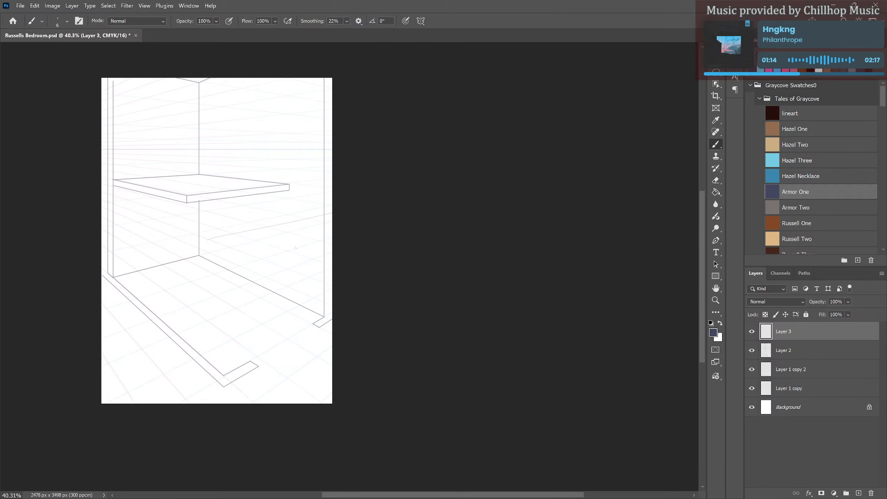
Sketch a small desk's four-sided top with a thin edge in perspective below the platform, near the room's back corner.
{"action": "scroll", "coordinate": [217, 250], "scroll_direction": "up", "scroll_amount": 7}
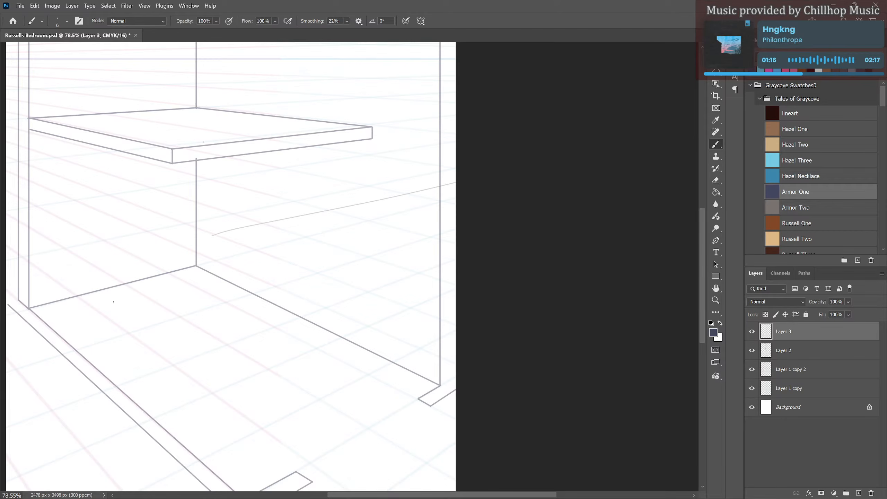
{"action": "scroll", "coordinate": [201, 276], "scroll_direction": "up", "scroll_amount": 3}
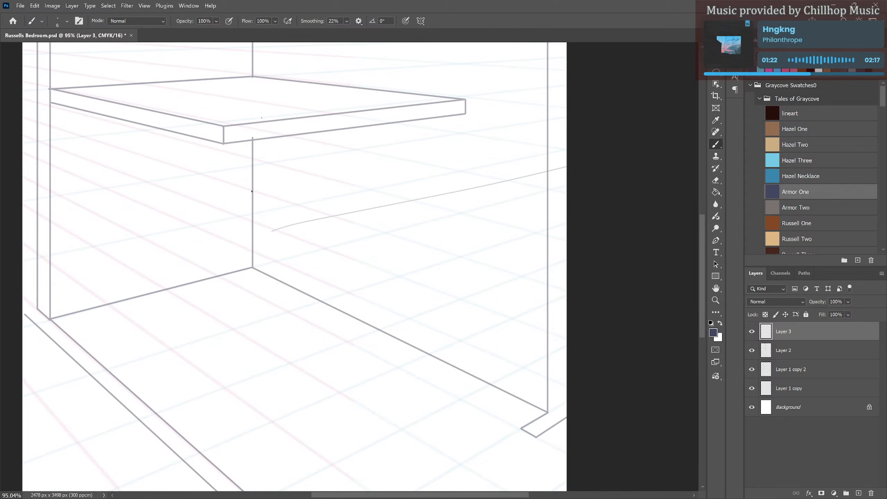
{"action": "left_click_drag", "start_coordinate": [242, 195], "coordinate": [172, 208]}
{"action": "key", "text": "ctrl+z"}
{"action": "left_click_drag", "start_coordinate": [253, 192], "coordinate": [303, 206]}
{"action": "mouse_move", "coordinate": [254, 193]}
{"action": "left_mouse_down"}
{"action": "mouse_move", "coordinate": [346, 218]}
{"action": "mouse_move", "coordinate": [260, 241]}
{"action": "mouse_move", "coordinate": [268, 240]}
{"action": "left_mouse_up"}
{"action": "left_click_drag", "start_coordinate": [173, 208], "coordinate": [264, 242]}
{"action": "mouse_move", "coordinate": [172, 207]}
{"action": "left_mouse_down"}
{"action": "mouse_move", "coordinate": [262, 257]}
{"action": "mouse_move", "coordinate": [347, 225]}
{"action": "left_mouse_up"}
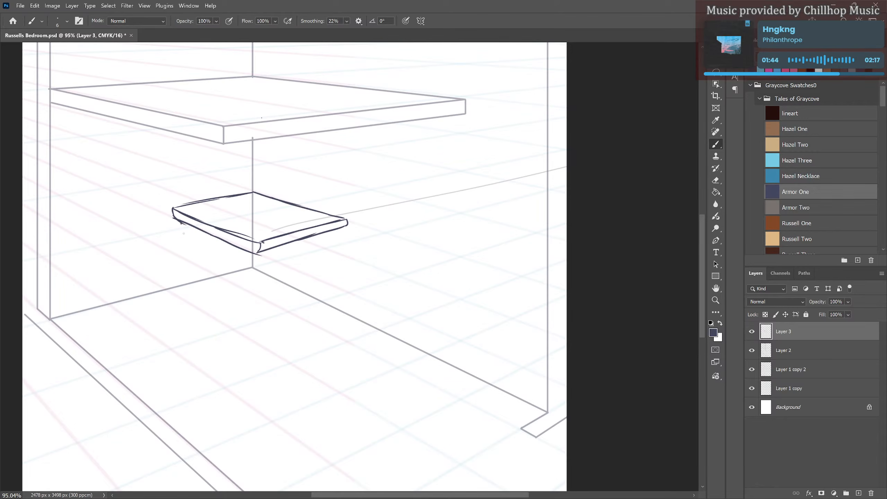
Sketch the desk's body under the top, with curved sides tapering inward to the lower edges.
{"action": "left_click_drag", "start_coordinate": [179, 221], "coordinate": [185, 242]}
{"action": "mouse_move", "coordinate": [187, 251]}
{"action": "left_mouse_down"}
{"action": "mouse_move", "coordinate": [251, 283]}
{"action": "mouse_move", "coordinate": [243, 279]}
{"action": "mouse_move", "coordinate": [252, 282]}
{"action": "mouse_move", "coordinate": [266, 257]}
{"action": "mouse_move", "coordinate": [257, 282]}
{"action": "mouse_move", "coordinate": [306, 265]}
{"action": "left_mouse_up"}
{"action": "left_click_drag", "start_coordinate": [251, 283], "coordinate": [333, 257]}
{"action": "left_click_drag", "start_coordinate": [344, 225], "coordinate": [332, 253]}
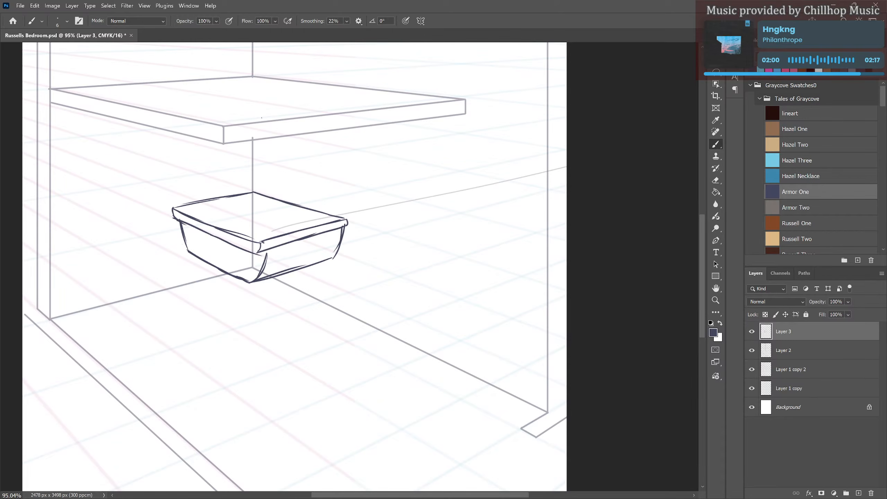
{"action": "left_click_drag", "start_coordinate": [177, 221], "coordinate": [186, 282]}
{"action": "key", "text": "ctrl+z"}
{"action": "left_click_drag", "start_coordinate": [186, 250], "coordinate": [178, 309]}
{"action": "key", "text": "ctrl+z"}
Lasso the sketched desk, scale it to 81.41% and recentre it at the room's back corner, then return to the Brush tool.
{"action": "key", "text": "l"}
{"action": "mouse_move", "coordinate": [292, 184]}
{"action": "left_mouse_down"}
{"action": "mouse_move", "coordinate": [179, 192]}
{"action": "mouse_move", "coordinate": [189, 276]}
{"action": "mouse_move", "coordinate": [381, 257]}
{"action": "mouse_move", "coordinate": [280, 171]}
{"action": "left_mouse_up"}
{"action": "key", "text": "ctrl+t"}
{"action": "mouse_move", "coordinate": [387, 304]}
{"action": "left_mouse_down"}
{"action": "mouse_move", "coordinate": [365, 276]}
{"action": "mouse_move", "coordinate": [347, 276]}
{"action": "left_mouse_up"}
{"action": "left_click_drag", "start_coordinate": [287, 239], "coordinate": [295, 242]}
{"action": "left_click_drag", "start_coordinate": [357, 281], "coordinate": [346, 272]}
{"action": "left_click_drag", "start_coordinate": [284, 242], "coordinate": [293, 257]}
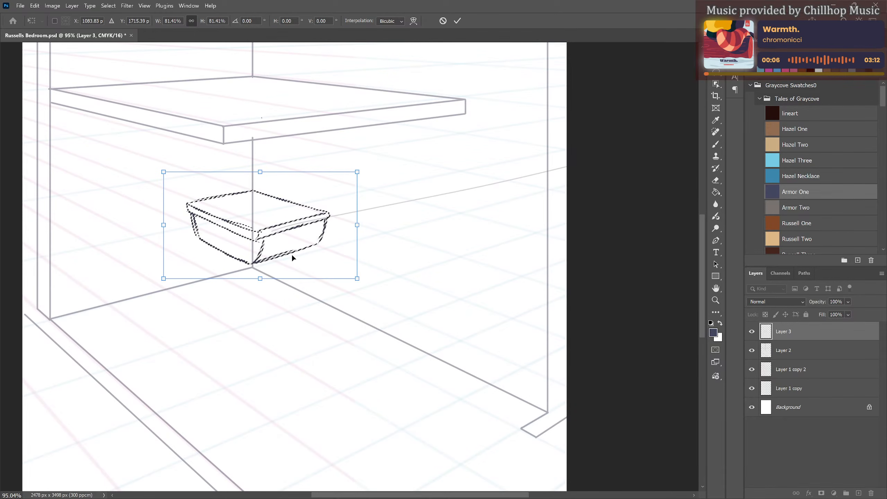
{"action": "key", "text": "Return"}
{"action": "key", "text": "ctrl+d"}
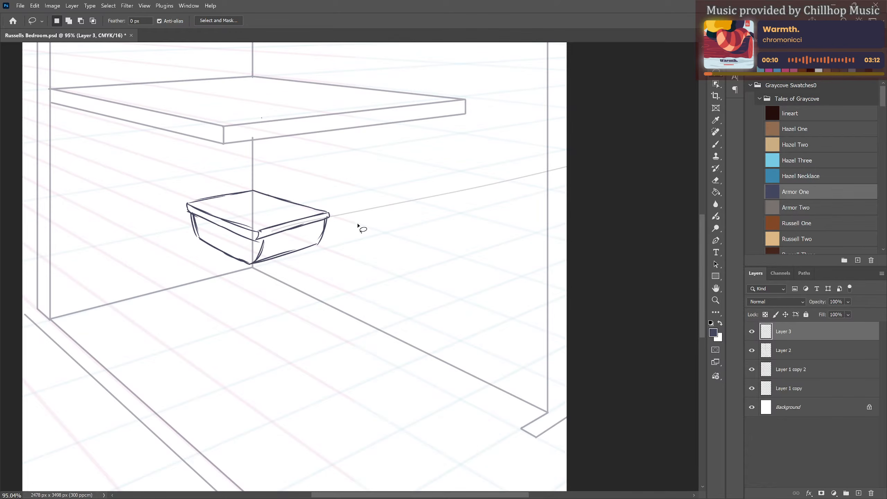
{"action": "key", "text": "b"}
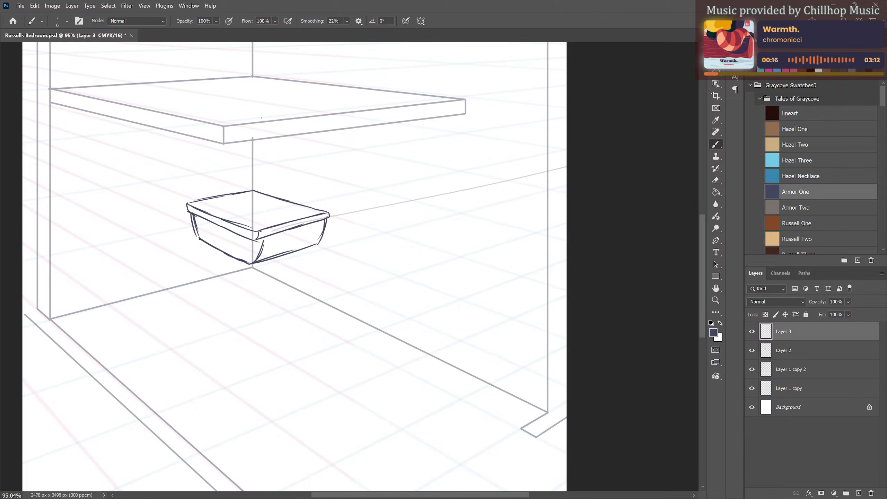
{"action": "left_click_drag", "start_coordinate": [199, 238], "coordinate": [191, 272]}
{"action": "key", "text": "ctrl+z"}
{"action": "mouse_move", "coordinate": [194, 241]}
{"action": "left_mouse_down"}
{"action": "mouse_move", "coordinate": [191, 289]}
{"action": "mouse_move", "coordinate": [201, 293]}
{"action": "left_mouse_up"}
{"action": "mouse_move", "coordinate": [202, 243]}
{"action": "left_mouse_down"}
{"action": "mouse_move", "coordinate": [198, 283]}
{"action": "mouse_move", "coordinate": [199, 276]}
{"action": "left_mouse_up"}
{"action": "key", "text": "ctrl+z"}
{"action": "key", "text": "ctrl+z"}
{"action": "key", "text": "ctrl+z"}
{"action": "key", "text": "ctrl+z"}
{"action": "key", "text": "ctrl+z"}
Draw the desk's left leg down from the body and erase the stray lines inside and around it.
{"action": "left_click_drag", "start_coordinate": [196, 241], "coordinate": [191, 321]}
{"action": "left_click_drag", "start_coordinate": [198, 241], "coordinate": [197, 319]}
{"action": "key", "text": "e"}
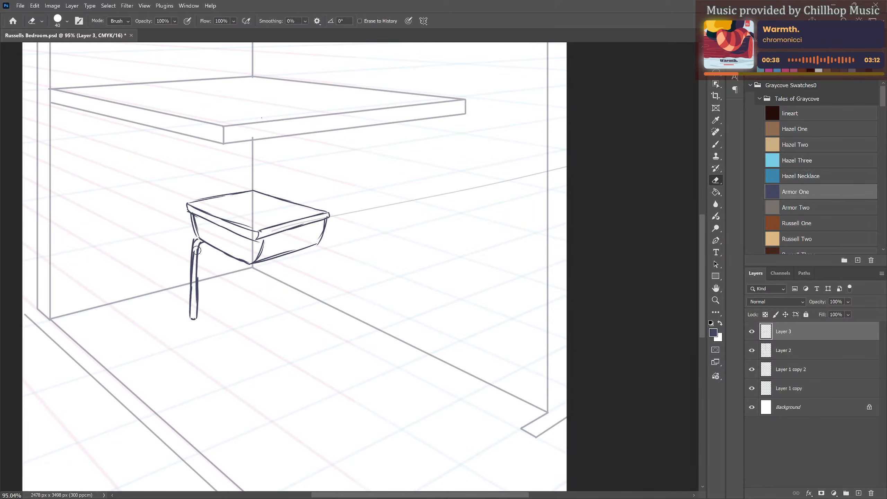
{"action": "left_click_drag", "start_coordinate": [194, 254], "coordinate": [199, 307]}
{"action": "left_click_drag", "start_coordinate": [194, 238], "coordinate": [192, 242]}
Draw the desk's front, right and partly hidden back legs with the brush.
{"action": "key", "text": "b"}
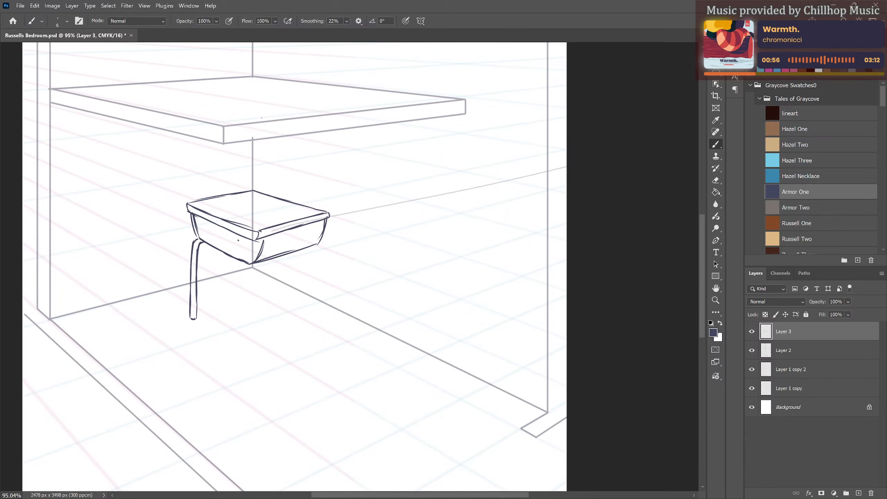
{"action": "left_click_drag", "start_coordinate": [246, 288], "coordinate": [254, 350]}
{"action": "left_click_drag", "start_coordinate": [253, 264], "coordinate": [259, 352]}
{"action": "left_click_drag", "start_coordinate": [317, 245], "coordinate": [329, 312]}
{"action": "left_click_drag", "start_coordinate": [323, 259], "coordinate": [334, 330]}
{"action": "left_click_drag", "start_coordinate": [312, 251], "coordinate": [333, 328]}
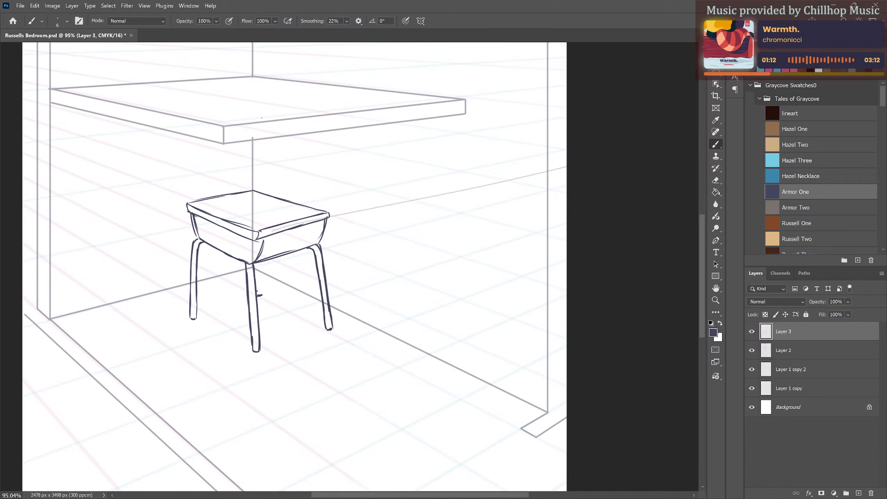
{"action": "left_click_drag", "start_coordinate": [260, 263], "coordinate": [261, 296]}
Lasso the whole desk, scale it to 95.84%, shift it up toward the back corner and rotate it 1.97°.
{"action": "key", "text": "l"}
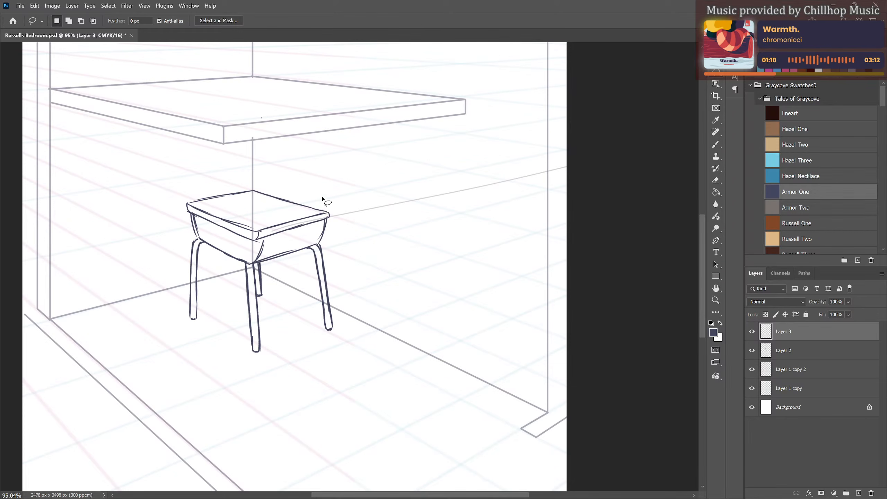
{"action": "mouse_move", "coordinate": [325, 196]}
{"action": "left_mouse_down"}
{"action": "mouse_move", "coordinate": [172, 199]}
{"action": "mouse_move", "coordinate": [379, 286]}
{"action": "mouse_move", "coordinate": [328, 190]}
{"action": "left_mouse_up"}
{"action": "key", "text": "ctrl+t"}
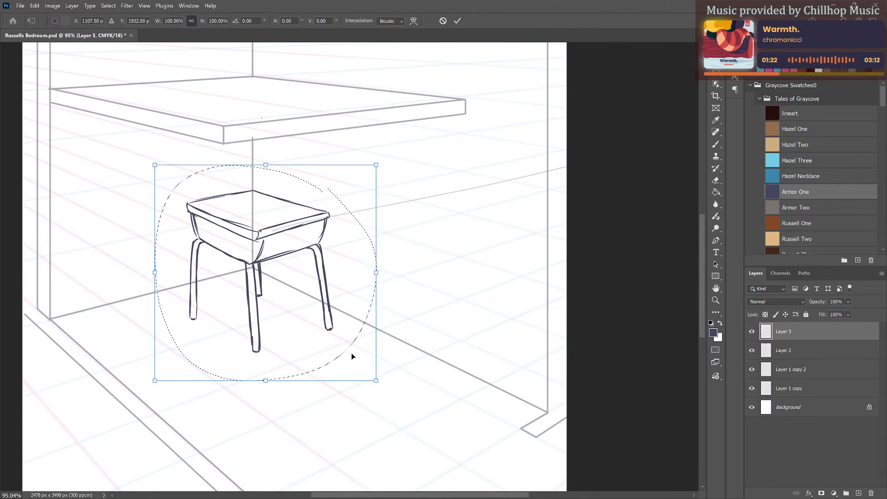
{"action": "left_click_drag", "start_coordinate": [375, 379], "coordinate": [368, 364]}
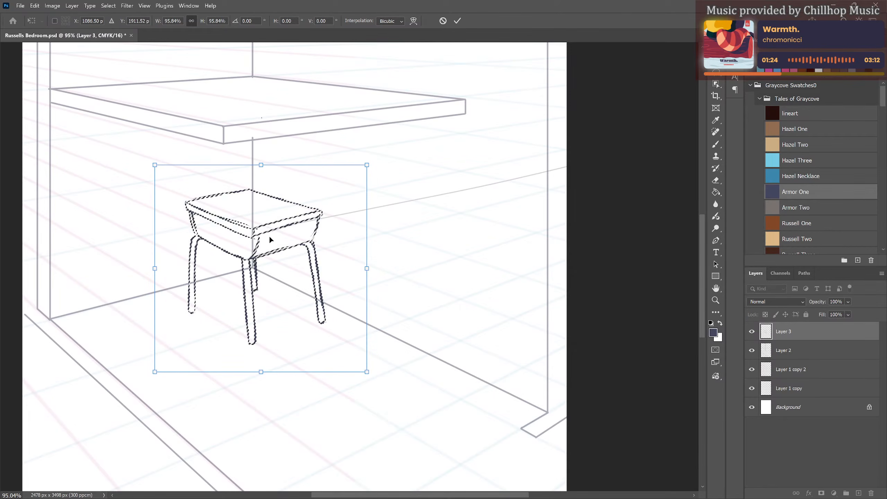
{"action": "left_click_drag", "start_coordinate": [269, 236], "coordinate": [266, 222]}
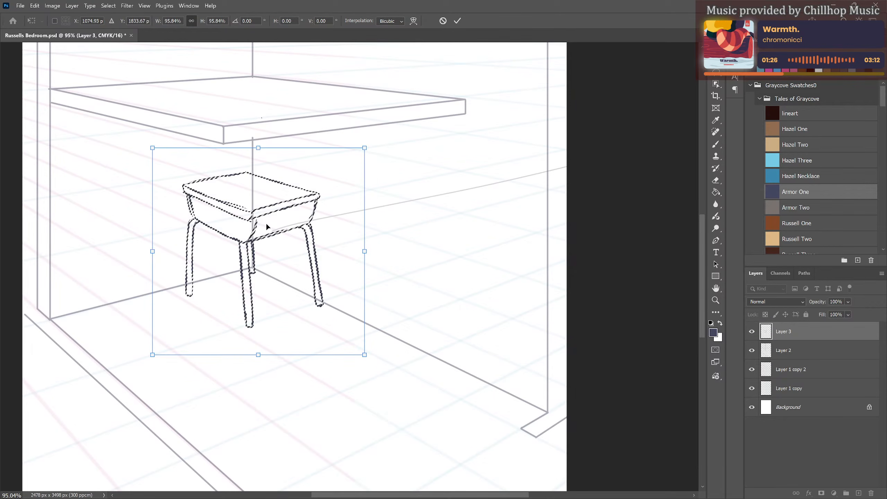
{"action": "right_click", "coordinate": [272, 221]}
{"action": "left_click", "coordinate": [416, 213]}
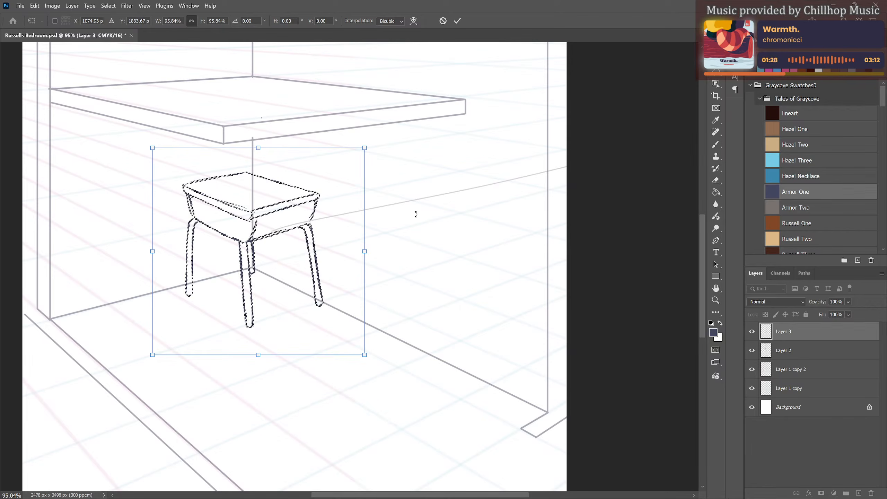
{"action": "left_click_drag", "start_coordinate": [373, 359], "coordinate": [371, 362]}
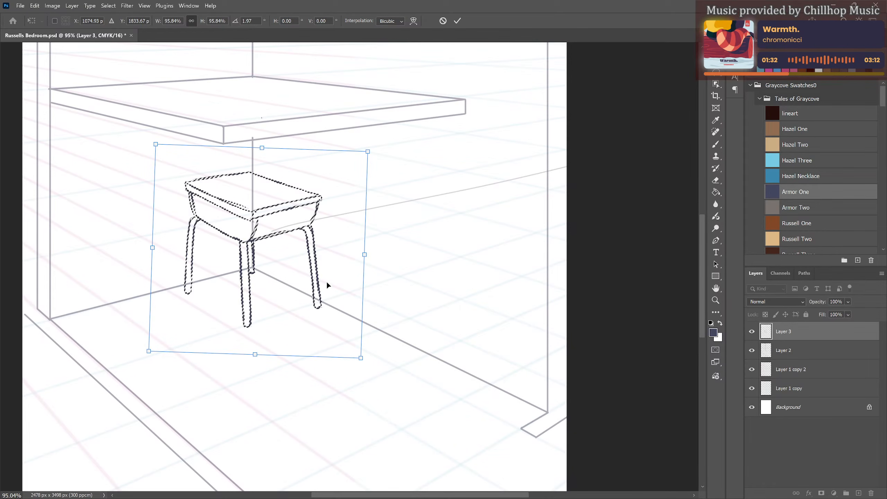
{"action": "key", "text": "Return"}
{"action": "key", "text": "ctrl+d"}
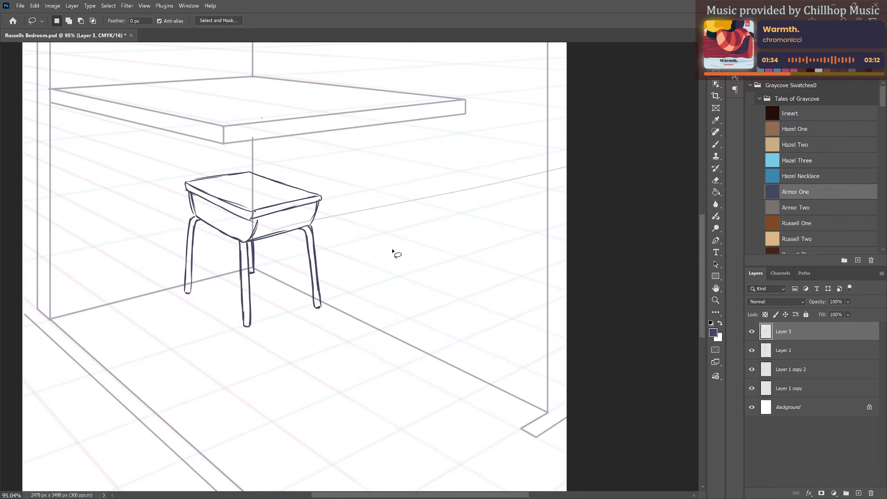
Reinforce the back-left edge of the desk's top and the lower left edge of its body with the brush.
{"action": "key", "text": "b"}
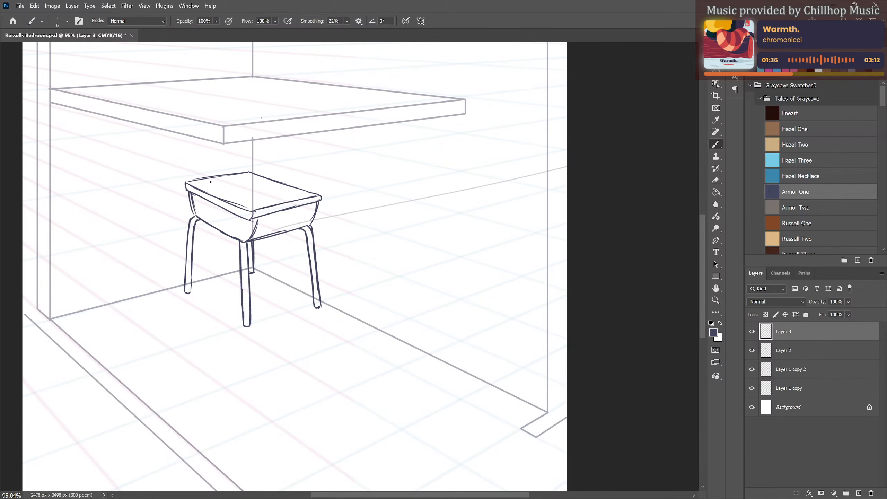
{"action": "left_click_drag", "start_coordinate": [186, 182], "coordinate": [247, 171]}
{"action": "left_click_drag", "start_coordinate": [196, 211], "coordinate": [245, 236]}
Sketch an elliptical stool seat with a thin rim beside the desk's left leg, undoing the unwanted strokes.
{"action": "scroll", "coordinate": [139, 343], "scroll_direction": "down", "scroll_amount": 4}
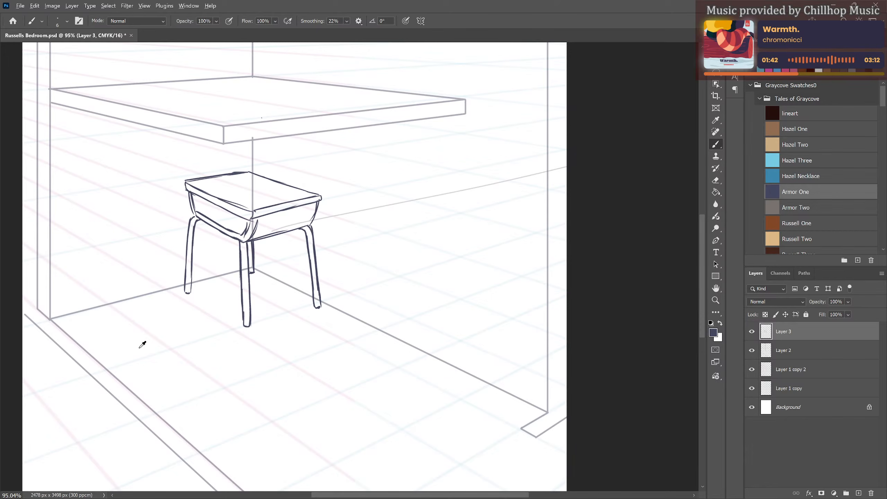
{"action": "scroll", "coordinate": [210, 304], "scroll_direction": "up", "scroll_amount": 3}
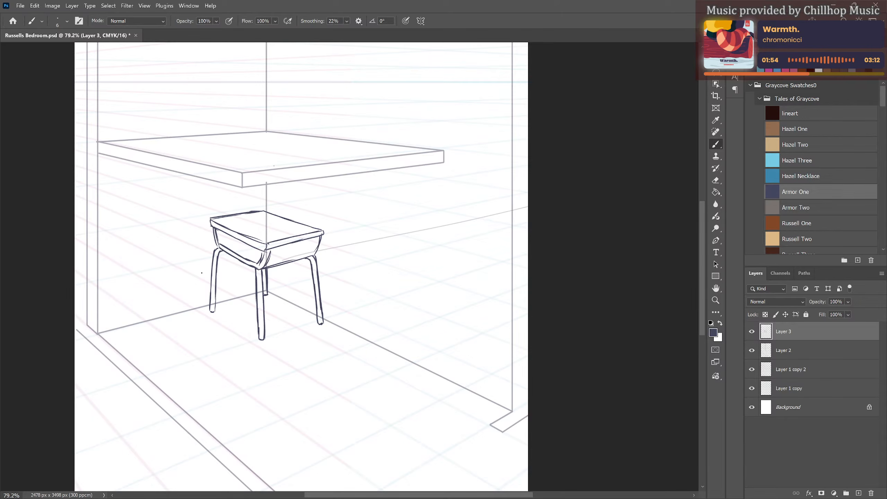
{"action": "mouse_move", "coordinate": [202, 273]}
{"action": "left_mouse_down"}
{"action": "mouse_move", "coordinate": [170, 284]}
{"action": "mouse_move", "coordinate": [167, 276]}
{"action": "mouse_move", "coordinate": [170, 285]}
{"action": "mouse_move", "coordinate": [209, 284]}
{"action": "mouse_move", "coordinate": [192, 293]}
{"action": "mouse_move", "coordinate": [222, 285]}
{"action": "left_mouse_up"}
{"action": "key", "text": "ctrl+z"}
{"action": "key", "text": "ctrl+z"}
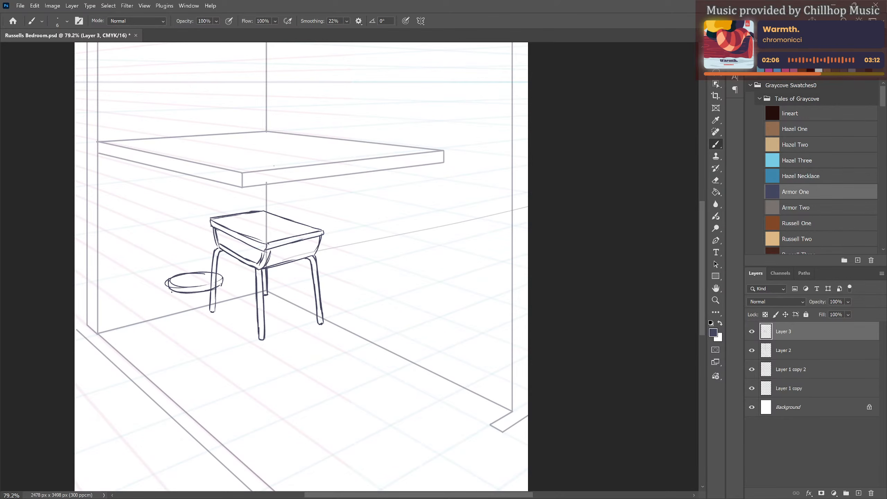
Draw the stool's four legs under the round seat, redrawing the right leg thicker and tucking one behind.
{"action": "mouse_move", "coordinate": [171, 290]}
{"action": "left_mouse_down"}
{"action": "mouse_move", "coordinate": [168, 334]}
{"action": "mouse_move", "coordinate": [176, 334]}
{"action": "left_mouse_up"}
{"action": "left_click_drag", "start_coordinate": [190, 294], "coordinate": [194, 346]}
{"action": "left_click_drag", "start_coordinate": [198, 293], "coordinate": [196, 345]}
{"action": "left_click_drag", "start_coordinate": [221, 285], "coordinate": [225, 330]}
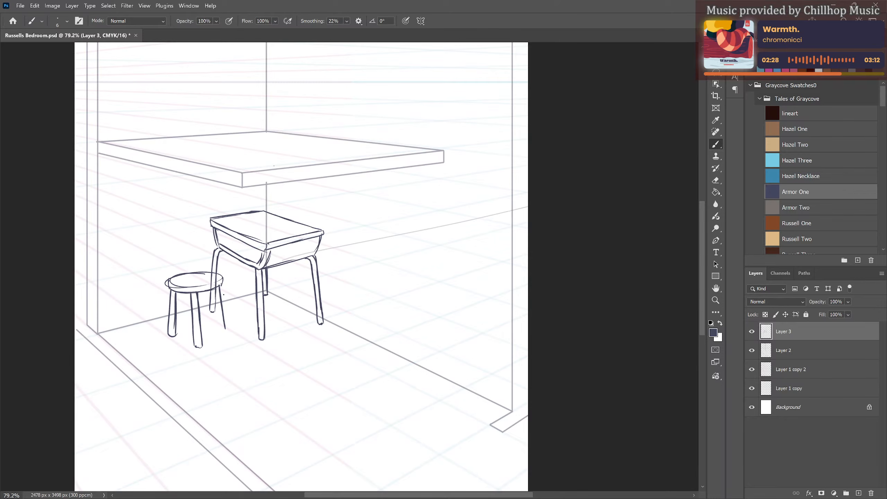
{"action": "key", "text": "ctrl+z"}
{"action": "mouse_move", "coordinate": [220, 286]}
{"action": "left_mouse_down"}
{"action": "mouse_move", "coordinate": [229, 334]}
{"action": "mouse_move", "coordinate": [220, 335]}
{"action": "left_mouse_up"}
{"action": "left_click_drag", "start_coordinate": [216, 286], "coordinate": [220, 333]}
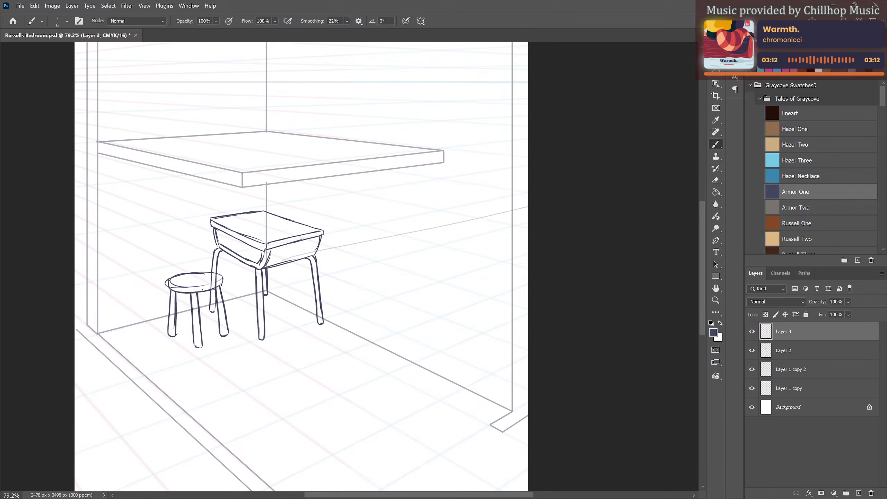
{"action": "left_click_drag", "start_coordinate": [204, 293], "coordinate": [203, 326]}
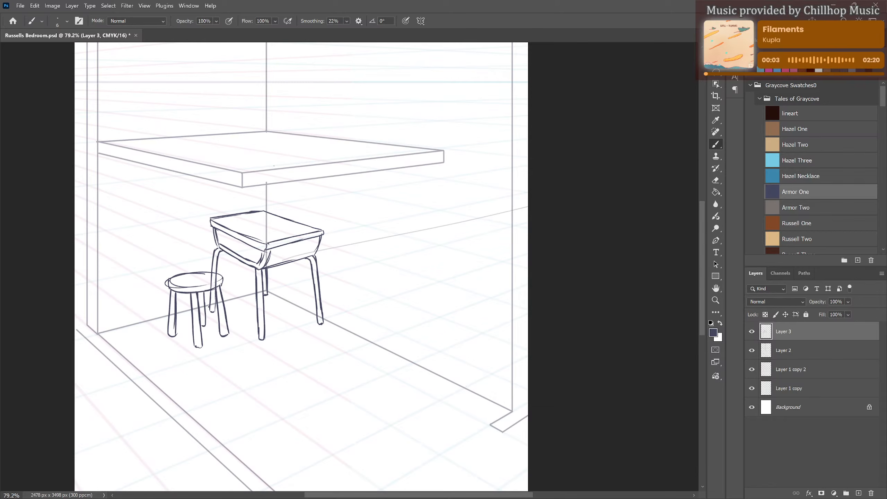
Add short double-lined rungs between the stool's legs with the brush, erasing any stray marks.
{"action": "key", "text": "e"}
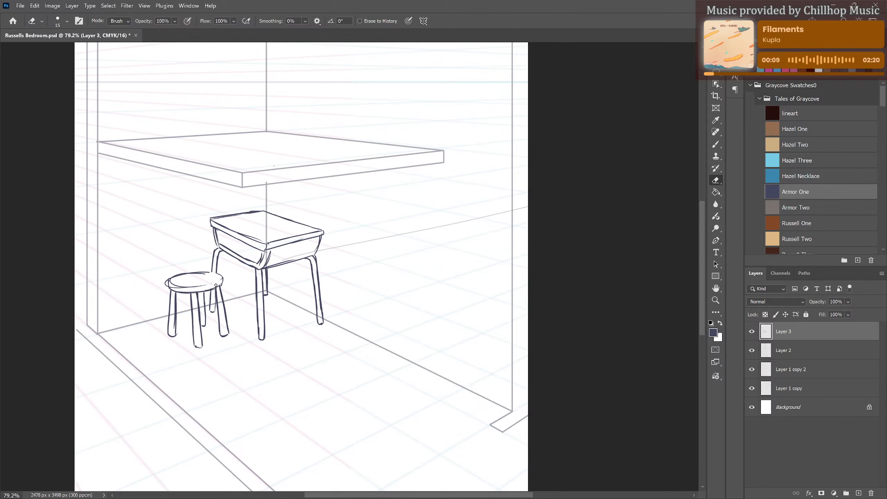
{"action": "key", "text": "b"}
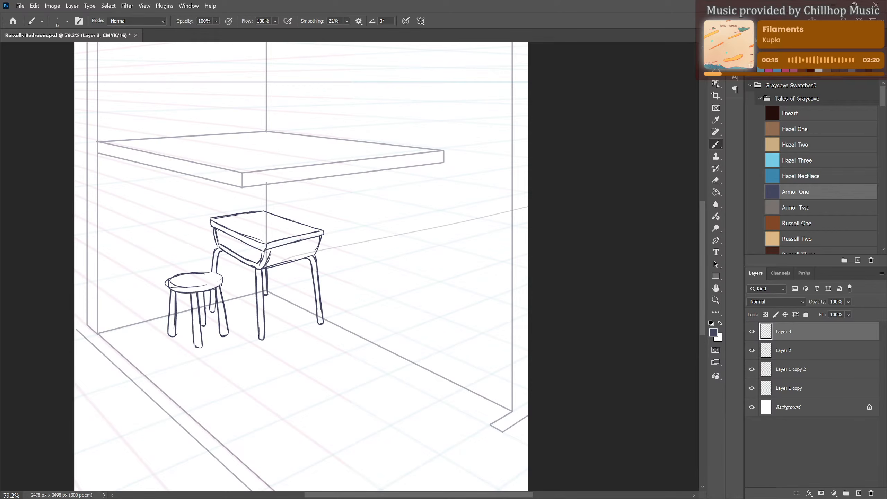
{"action": "mouse_move", "coordinate": [206, 308]}
{"action": "left_mouse_down"}
{"action": "mouse_move", "coordinate": [220, 314]}
{"action": "mouse_move", "coordinate": [192, 325]}
{"action": "mouse_move", "coordinate": [191, 317]}
{"action": "left_mouse_up"}
{"action": "left_click_drag", "start_coordinate": [181, 313], "coordinate": [193, 317]}
{"action": "key", "text": "e"}
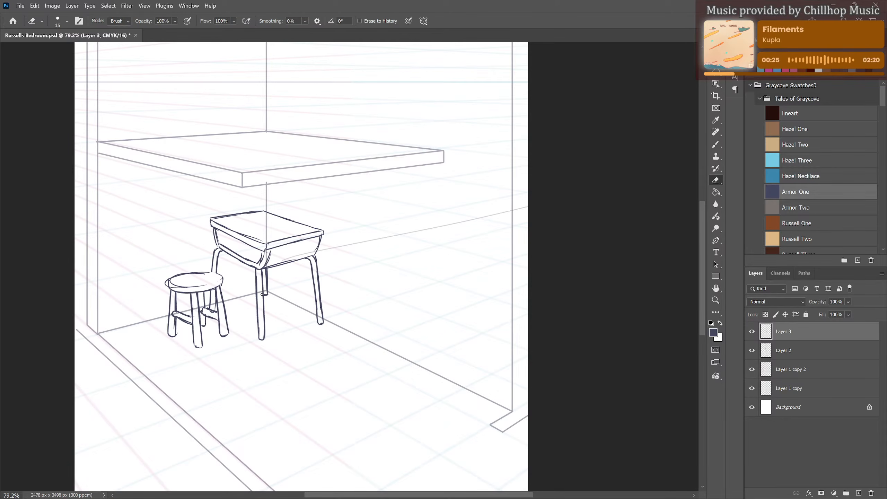
{"action": "key", "text": "b"}
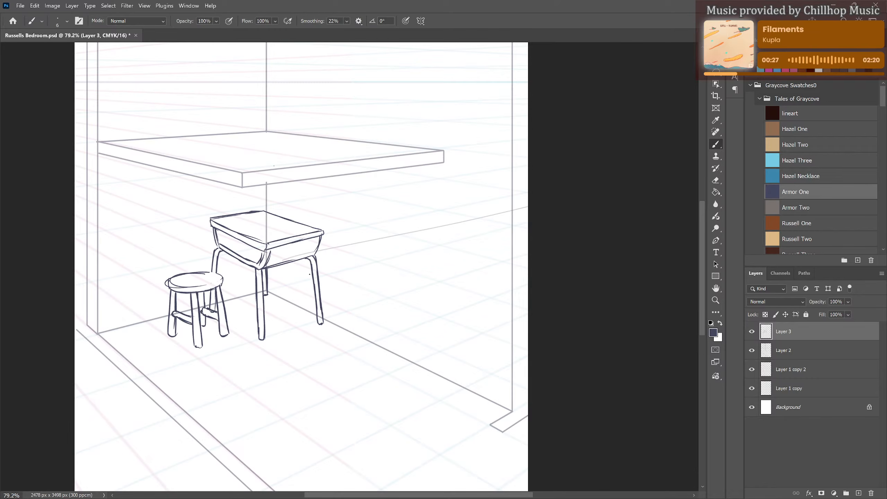
Sketch the four-sided outline of a low bench top beside the desk's right leg, redoing the first long-side strokes.
{"action": "left_click_drag", "start_coordinate": [303, 280], "coordinate": [281, 282]}
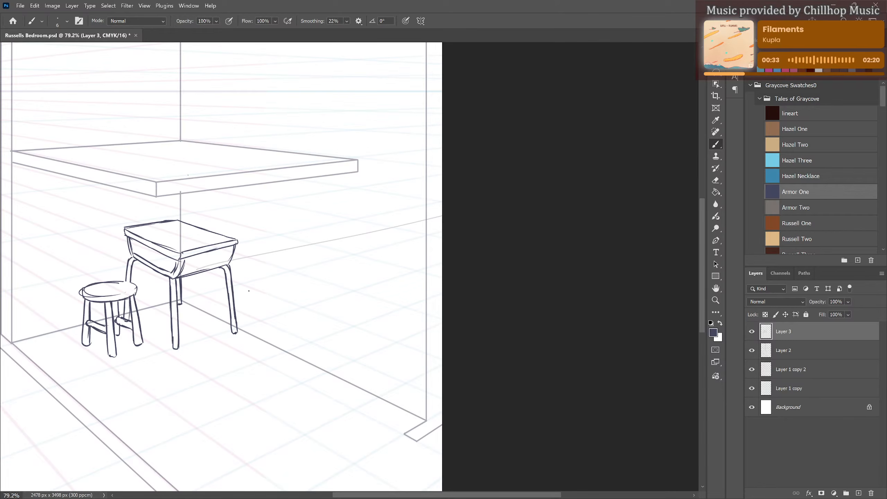
{"action": "left_click_drag", "start_coordinate": [231, 286], "coordinate": [193, 297]}
{"action": "left_click_drag", "start_coordinate": [242, 285], "coordinate": [338, 323]}
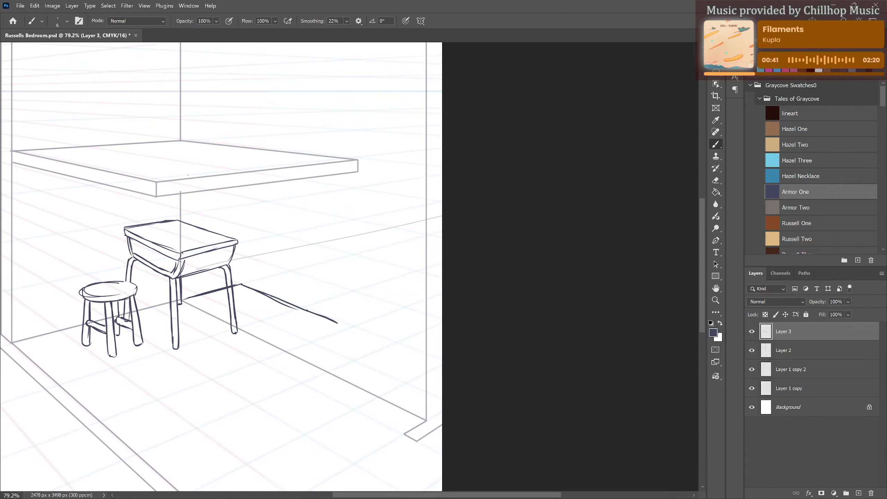
{"action": "left_click_drag", "start_coordinate": [182, 302], "coordinate": [246, 337]}
{"action": "key", "text": "ctrl+z"}
{"action": "key", "text": "ctrl+z"}
{"action": "key", "text": "ctrl+z"}
{"action": "left_click_drag", "start_coordinate": [187, 305], "coordinate": [250, 342]}
{"action": "mouse_move", "coordinate": [214, 317]}
{"action": "left_mouse_down"}
{"action": "mouse_move", "coordinate": [274, 354]}
{"action": "mouse_move", "coordinate": [349, 327]}
{"action": "left_mouse_up"}
{"action": "left_click_drag", "start_coordinate": [301, 346], "coordinate": [348, 327]}
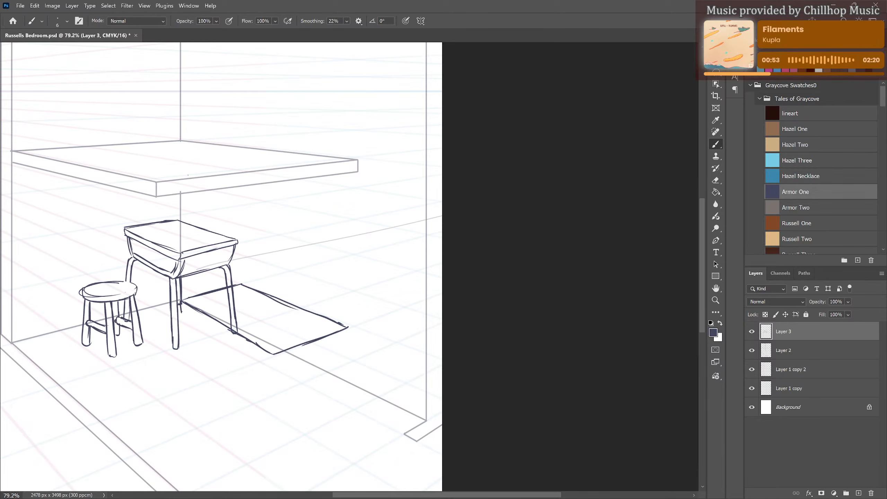
Draw the thickness of the bench top's long front side and erase the overlapping and overshooting lines.
{"action": "left_click_drag", "start_coordinate": [183, 315], "coordinate": [247, 354]}
{"action": "key", "text": "ctrl+z"}
{"action": "key", "text": "ctrl+z"}
{"action": "left_click_drag", "start_coordinate": [183, 314], "coordinate": [267, 361]}
{"action": "mouse_move", "coordinate": [206, 313]}
{"action": "left_mouse_down"}
{"action": "mouse_move", "coordinate": [275, 347]}
{"action": "mouse_move", "coordinate": [267, 344]}
{"action": "left_mouse_up"}
{"action": "left_click_drag", "start_coordinate": [192, 321], "coordinate": [276, 366]}
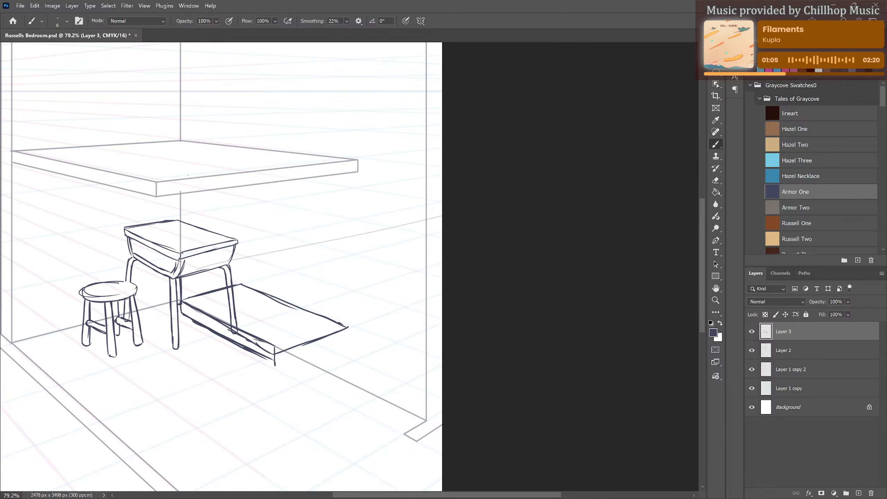
{"action": "key", "text": "e"}
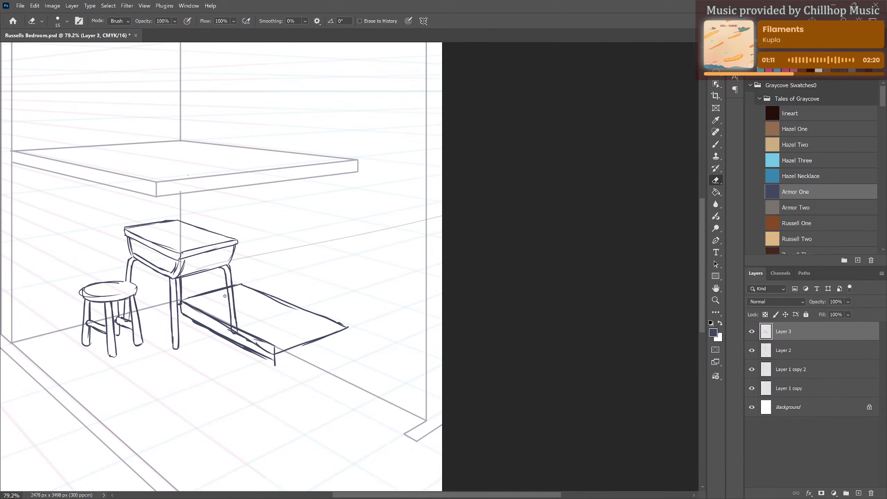
{"action": "mouse_move", "coordinate": [214, 323]}
{"action": "left_mouse_down"}
{"action": "mouse_move", "coordinate": [257, 344]}
{"action": "mouse_move", "coordinate": [229, 328]}
{"action": "mouse_move", "coordinate": [256, 343]}
{"action": "left_mouse_up"}
{"action": "left_click_drag", "start_coordinate": [188, 322], "coordinate": [264, 361]}
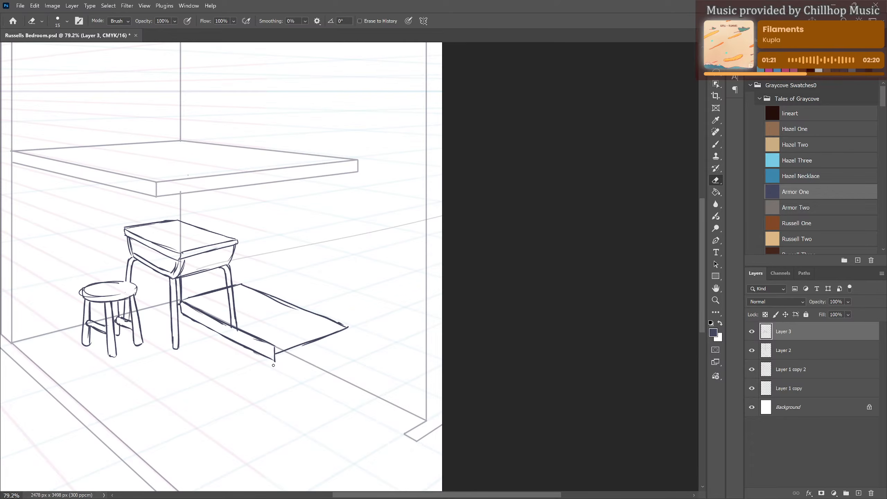
Redraw the bench top's short right edge slightly farther in and erase the old edge.
{"action": "key", "text": "b"}
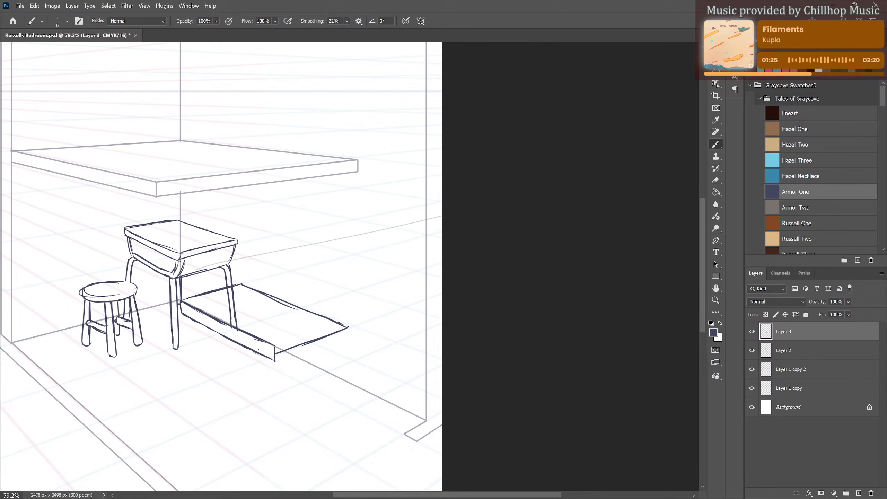
{"action": "left_click_drag", "start_coordinate": [284, 344], "coordinate": [325, 331]}
{"action": "key", "text": "ctrl+z"}
{"action": "left_click_drag", "start_coordinate": [275, 347], "coordinate": [341, 323]}
{"action": "key", "text": "e"}
{"action": "mouse_move", "coordinate": [277, 354]}
{"action": "left_mouse_down"}
{"action": "mouse_move", "coordinate": [345, 327]}
{"action": "mouse_move", "coordinate": [338, 326]}
{"action": "left_mouse_up"}
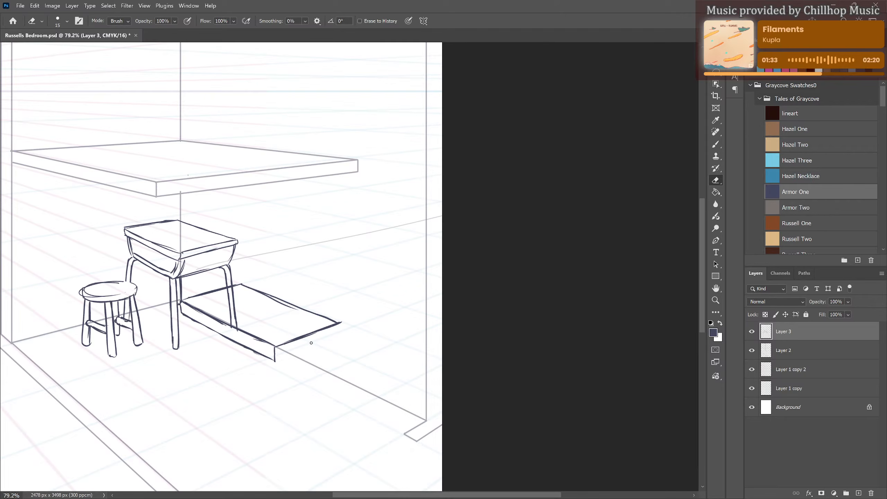
Close the short right end face of the bench top with its lower edge and corner.
{"action": "key", "text": "b"}
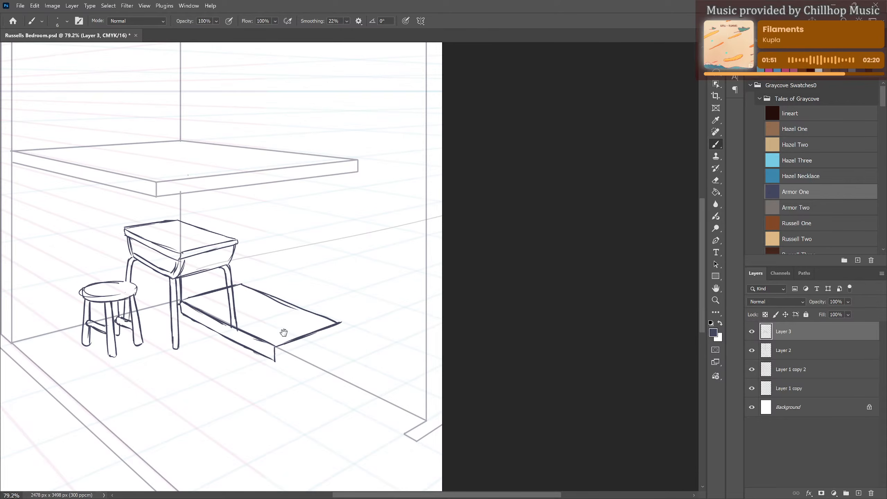
{"action": "left_click_drag", "start_coordinate": [283, 332], "coordinate": [270, 307]}
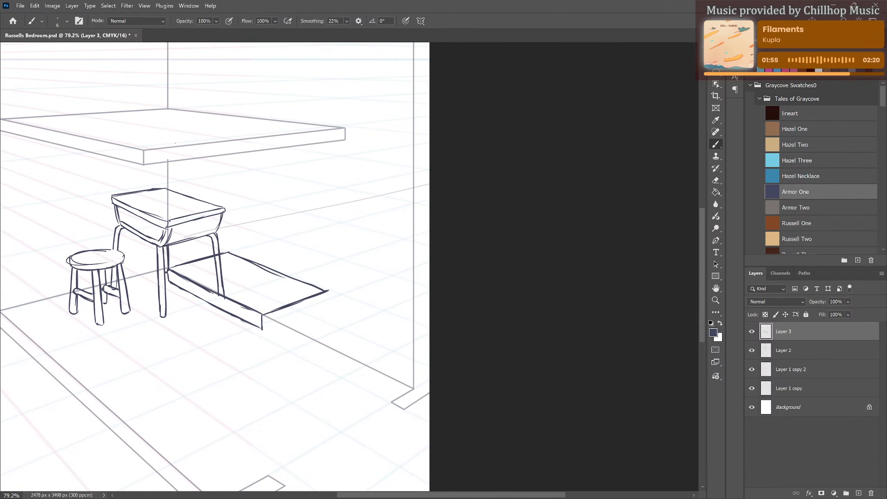
{"action": "mouse_move", "coordinate": [259, 328]}
{"action": "left_mouse_down"}
{"action": "mouse_move", "coordinate": [327, 299]}
{"action": "mouse_move", "coordinate": [328, 291]}
{"action": "mouse_move", "coordinate": [327, 303]}
{"action": "left_mouse_up"}
Draw the bench's left front leg as a rectangular post with two visible faces.
{"action": "left_click_drag", "start_coordinate": [171, 282], "coordinate": [169, 330]}
{"action": "key", "text": "e"}
{"action": "key", "text": "b"}
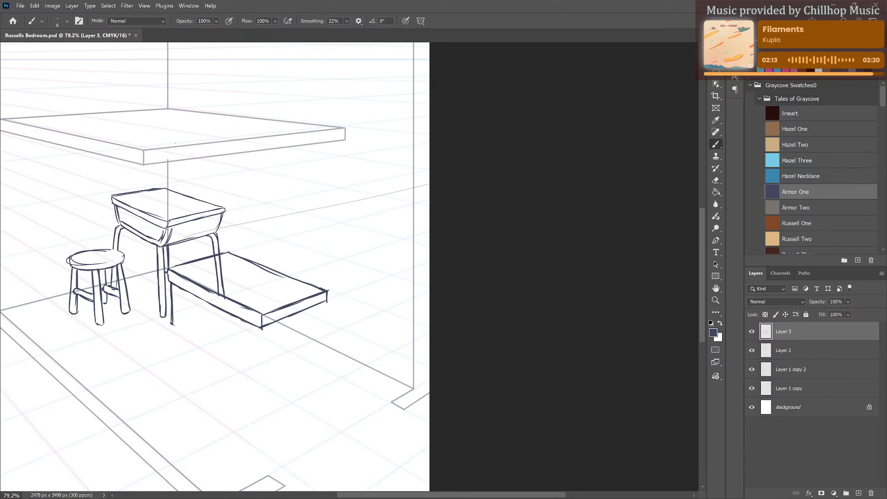
{"action": "left_click_drag", "start_coordinate": [172, 325], "coordinate": [180, 330]}
{"action": "left_click_drag", "start_coordinate": [179, 289], "coordinate": [181, 331]}
{"action": "left_click_drag", "start_coordinate": [185, 292], "coordinate": [187, 327]}
Erase the desk leg's lines where they cross the bench top.
{"action": "key", "text": "e"}
{"action": "mouse_move", "coordinate": [212, 262]}
{"action": "left_mouse_down"}
{"action": "mouse_move", "coordinate": [205, 290]}
{"action": "mouse_move", "coordinate": [201, 273]}
{"action": "mouse_move", "coordinate": [173, 275]}
{"action": "mouse_move", "coordinate": [226, 301]}
{"action": "mouse_move", "coordinate": [221, 273]}
{"action": "left_mouse_up"}
{"action": "left_click_drag", "start_coordinate": [237, 304], "coordinate": [256, 315]}
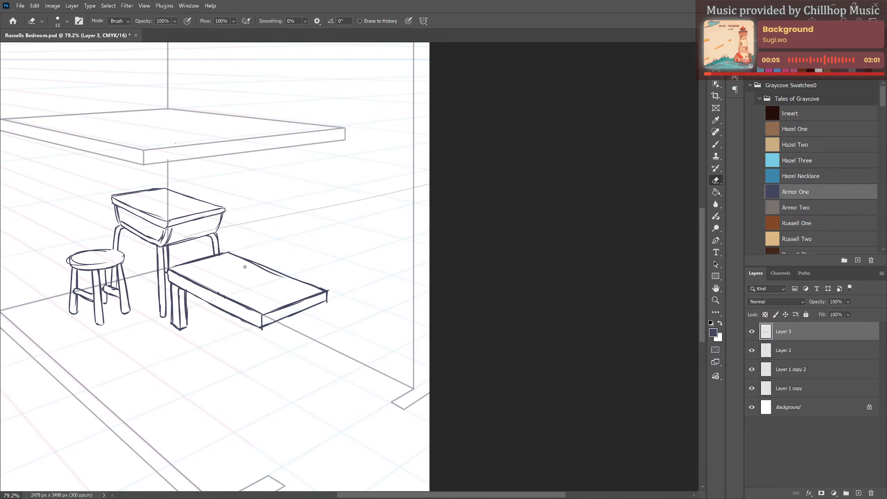
Draw a two-faced rectangular leg under the bench's nearest corner.
{"action": "key", "text": "b"}
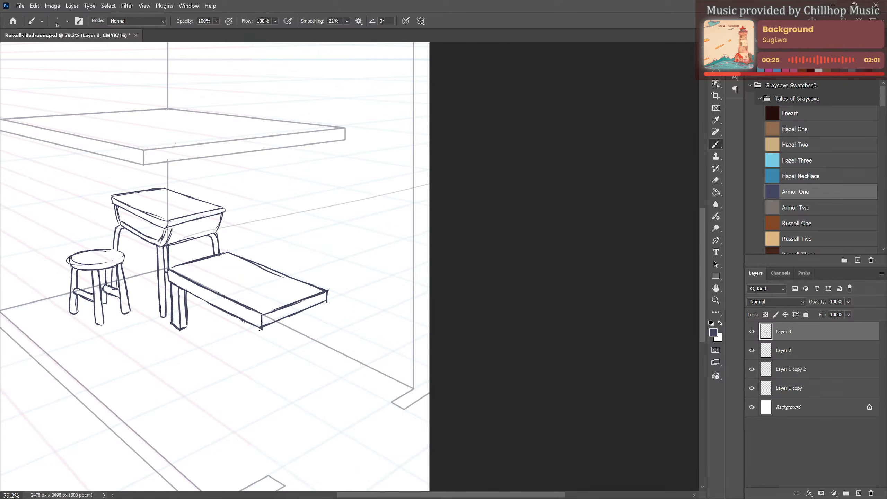
{"action": "left_click_drag", "start_coordinate": [261, 328], "coordinate": [261, 360]}
{"action": "mouse_move", "coordinate": [268, 325]}
{"action": "left_mouse_down"}
{"action": "mouse_move", "coordinate": [269, 360]}
{"action": "mouse_move", "coordinate": [269, 350]}
{"action": "left_mouse_up"}
{"action": "mouse_move", "coordinate": [251, 362]}
{"action": "left_mouse_down"}
{"action": "mouse_move", "coordinate": [258, 366]}
{"action": "mouse_move", "coordinate": [251, 325]}
{"action": "left_mouse_up"}
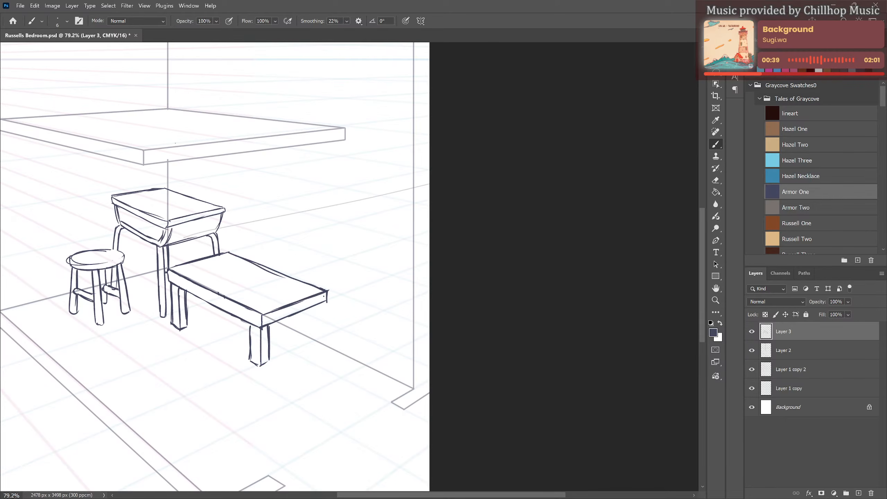
Trim the bench top's far right corner and draw a leg beneath the shortened end.
{"action": "left_click_drag", "start_coordinate": [324, 301], "coordinate": [323, 339]}
{"action": "key", "text": "ctrl+z"}
{"action": "key", "text": "e"}
{"action": "mouse_move", "coordinate": [327, 291]}
{"action": "left_mouse_down"}
{"action": "mouse_move", "coordinate": [327, 303]}
{"action": "mouse_move", "coordinate": [320, 290]}
{"action": "left_mouse_up"}
{"action": "key", "text": "b"}
{"action": "mouse_move", "coordinate": [315, 341]}
{"action": "left_mouse_down"}
{"action": "mouse_move", "coordinate": [315, 304]}
{"action": "mouse_move", "coordinate": [307, 343]}
{"action": "left_mouse_up"}
{"action": "left_click_drag", "start_coordinate": [317, 296], "coordinate": [314, 305]}
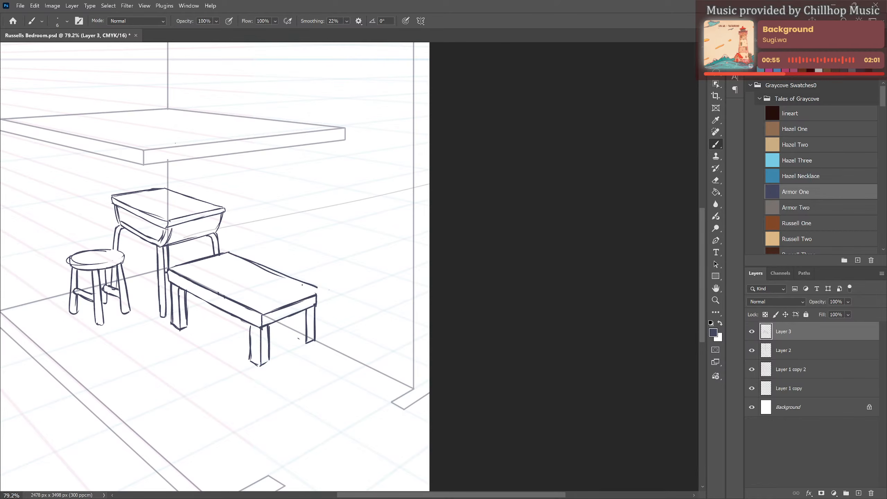
Redraw the bench top's long back edge to meet the shortened corner and erase the old edge.
{"action": "left_click_drag", "start_coordinate": [221, 254], "coordinate": [318, 288]}
{"action": "key", "text": "e"}
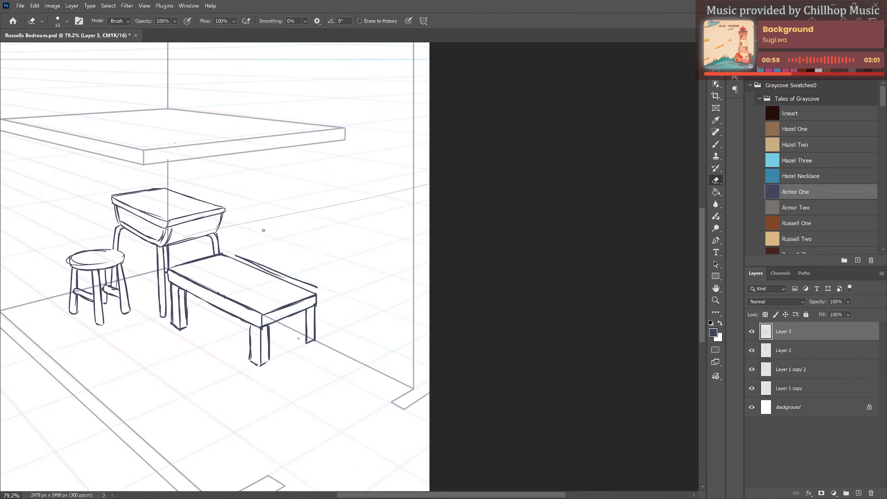
{"action": "left_click_drag", "start_coordinate": [234, 252], "coordinate": [321, 288]}
Complete the bench's right leg with its inner vertical edge and base.
{"action": "key", "text": "b"}
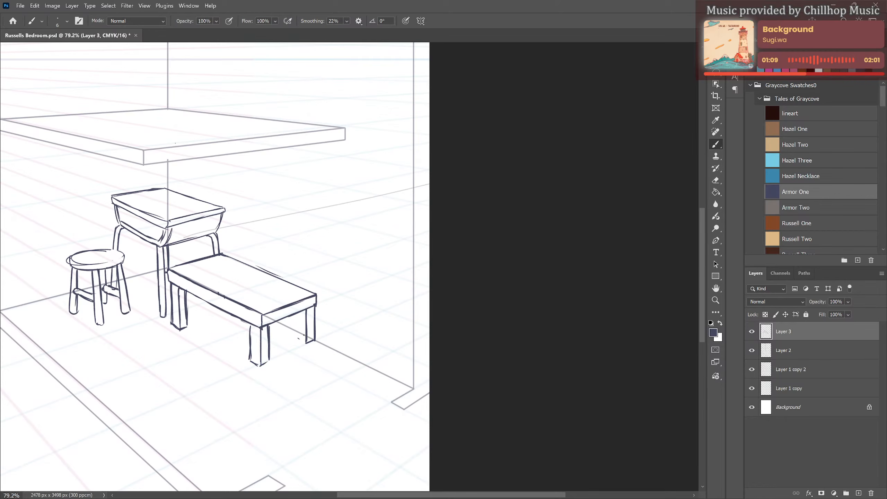
{"action": "mouse_move", "coordinate": [298, 340]}
{"action": "left_mouse_down"}
{"action": "mouse_move", "coordinate": [307, 344]}
{"action": "mouse_move", "coordinate": [298, 313]}
{"action": "left_mouse_up"}
{"action": "mouse_move", "coordinate": [317, 285]}
{"action": "left_mouse_down"}
{"action": "mouse_move", "coordinate": [317, 318]}
{"action": "mouse_move", "coordinate": [323, 308]}
{"action": "left_mouse_up"}
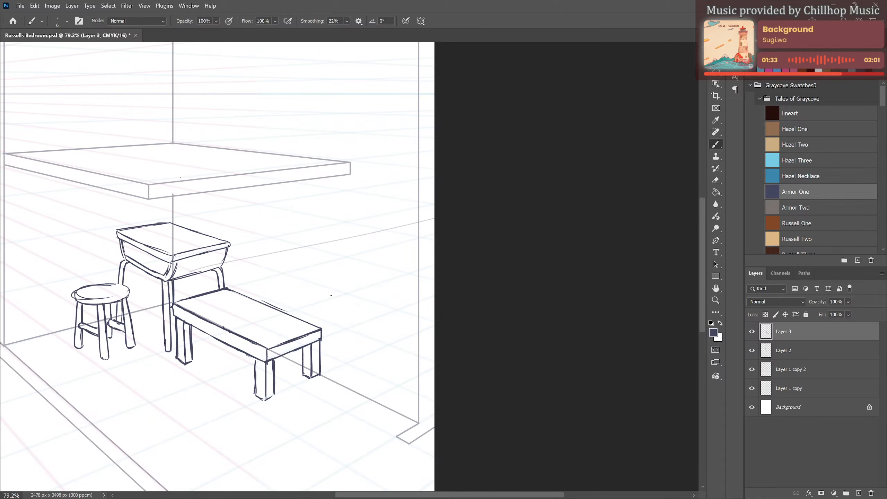
Draw the inner lines of an open storage compartment in the desk's left front face.
{"action": "scroll", "coordinate": [380, 224], "scroll_direction": "down", "scroll_amount": 5}
{"action": "scroll", "coordinate": [303, 232], "scroll_direction": "up", "scroll_amount": 6}
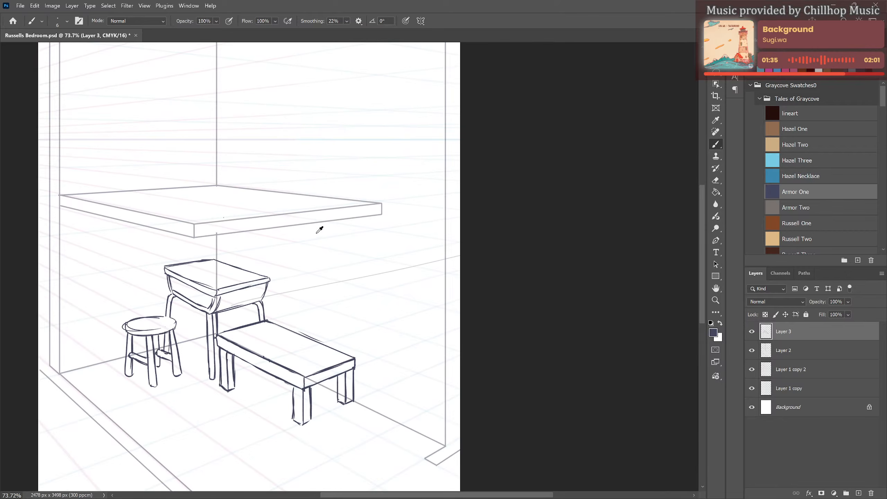
{"action": "scroll", "coordinate": [102, 269], "scroll_direction": "up", "scroll_amount": 2}
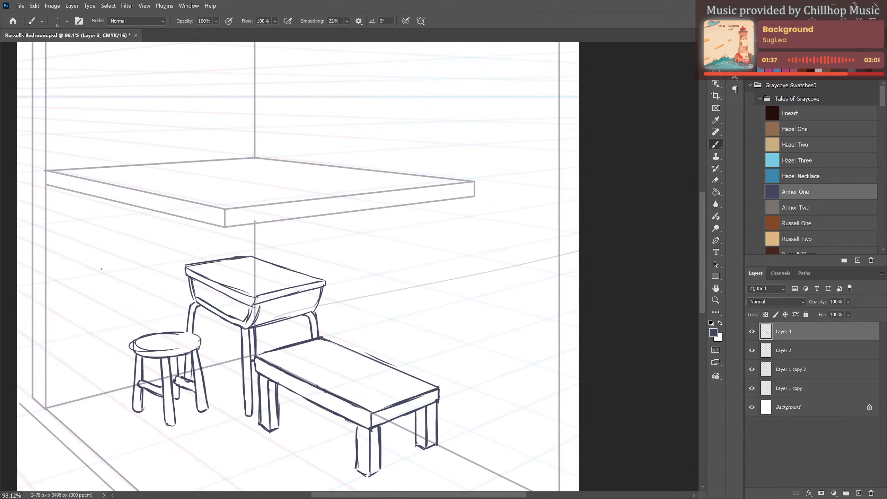
{"action": "left_click_drag", "start_coordinate": [197, 296], "coordinate": [251, 301]}
Redraw the left side of the bench's nearest leg slightly farther in and erase the old line.
{"action": "scroll", "coordinate": [151, 282], "scroll_direction": "down", "scroll_amount": 2}
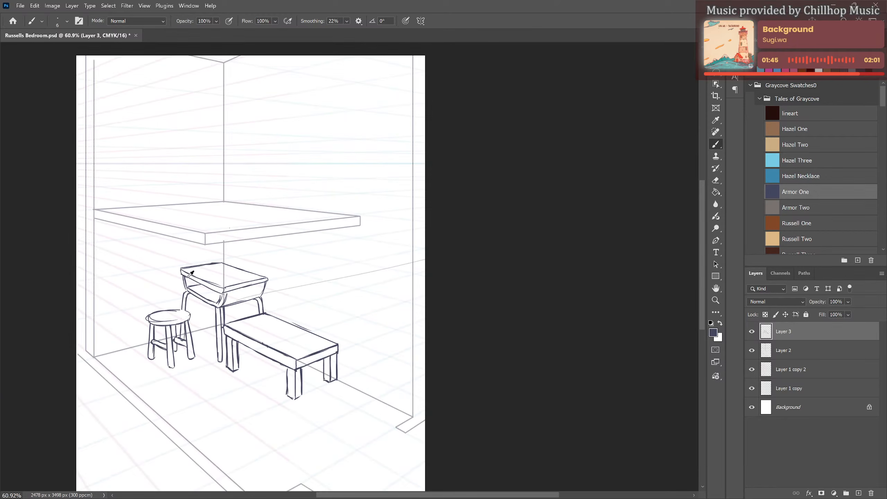
{"action": "scroll", "coordinate": [240, 375], "scroll_direction": "down", "scroll_amount": 2}
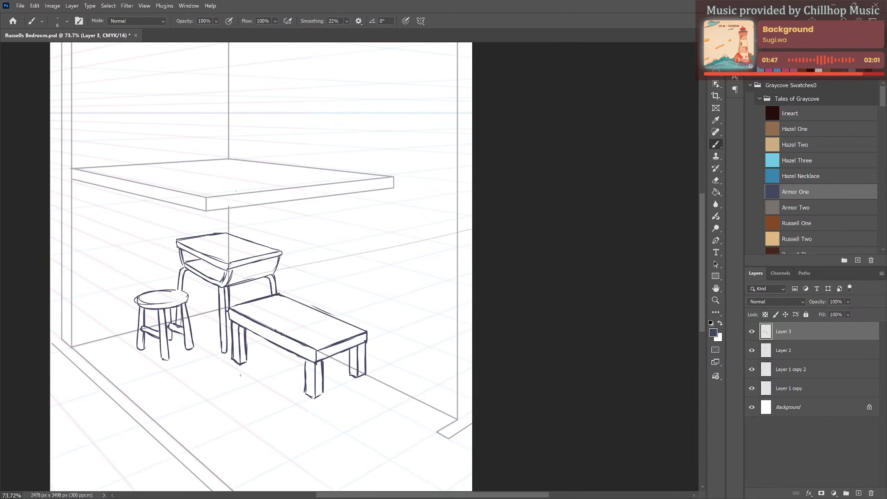
{"action": "left_click_drag", "start_coordinate": [308, 364], "coordinate": [305, 389]}
{"action": "key", "text": "e"}
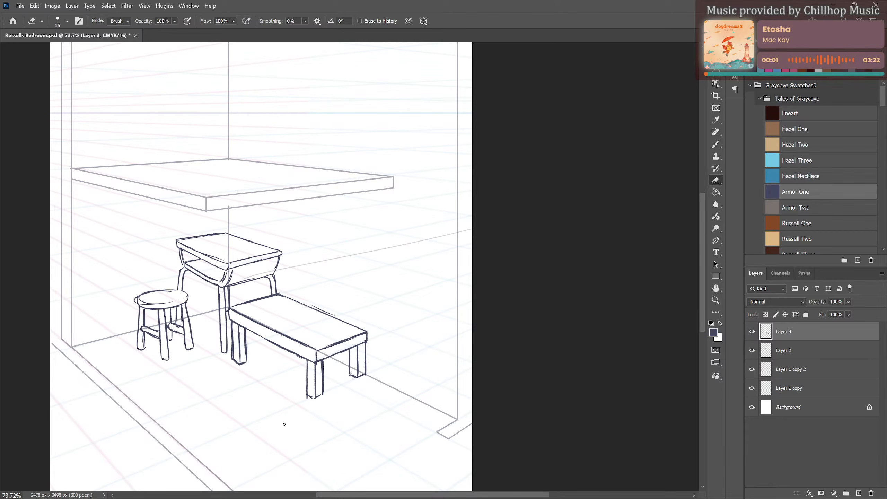
{"action": "key", "text": "b"}
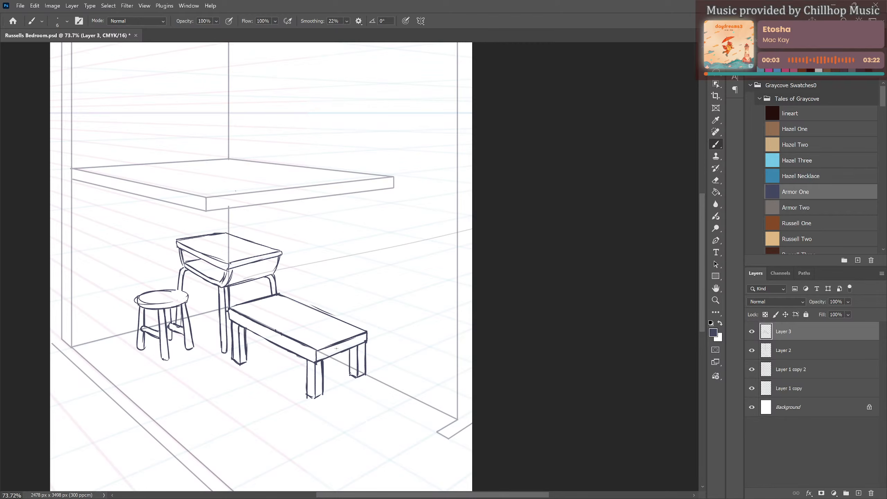
{"action": "left_click_drag", "start_coordinate": [336, 349], "coordinate": [325, 361]}
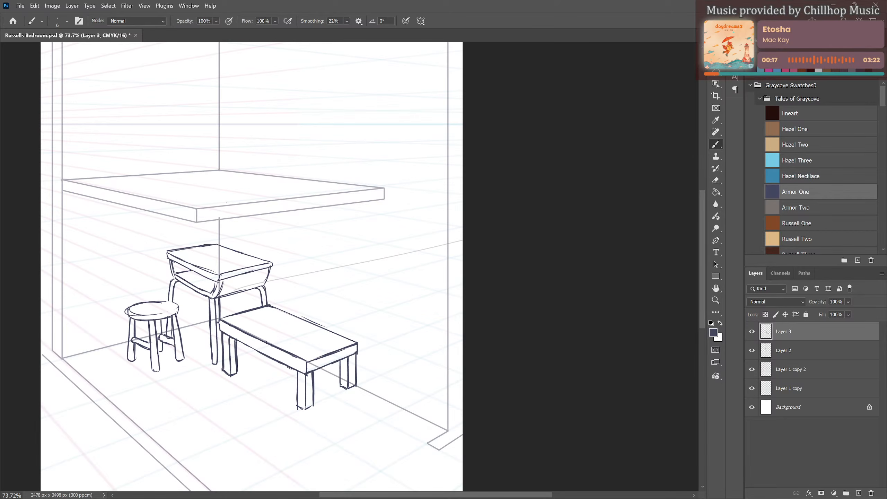
Draw a long, rounded rod high on the left wall, following the perspective and redoing the first stroke.
{"action": "key", "text": "e"}
{"action": "key", "text": "b"}
{"action": "left_click_drag", "start_coordinate": [327, 293], "coordinate": [319, 351]}
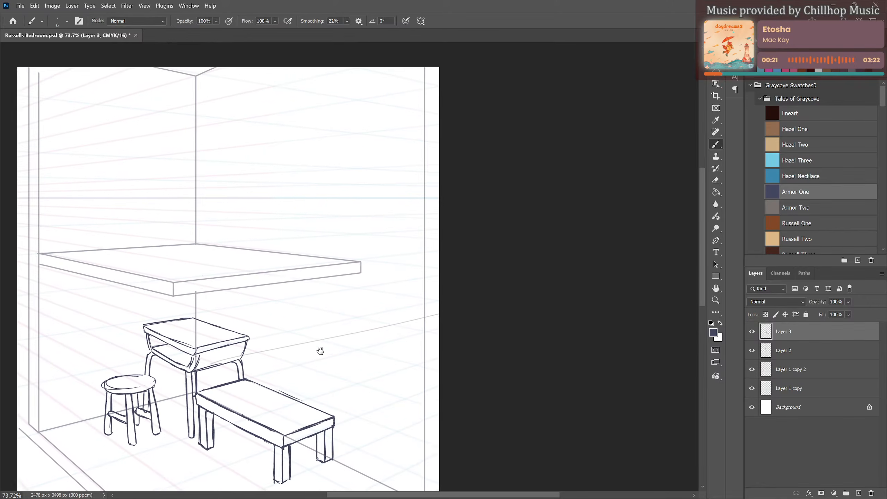
{"action": "scroll", "coordinate": [327, 322], "scroll_direction": "up", "scroll_amount": 2}
{"action": "scroll", "coordinate": [330, 328], "scroll_direction": "up", "scroll_amount": 2}
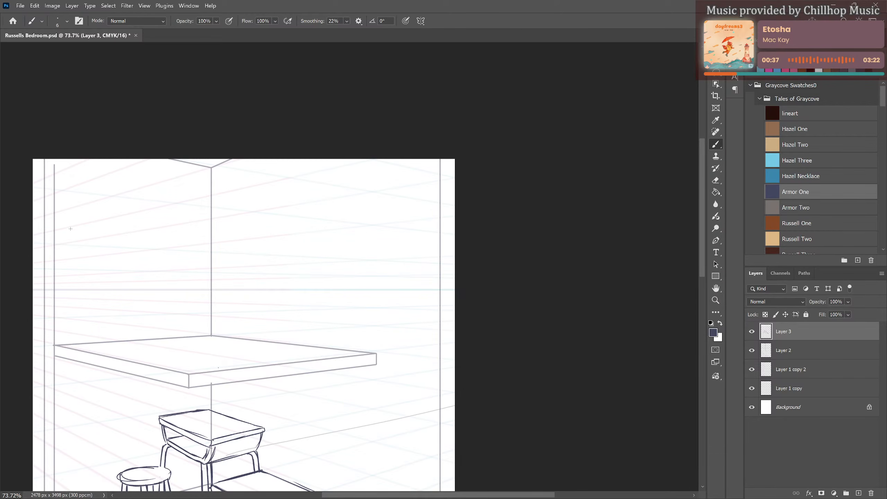
{"action": "left_click_drag", "start_coordinate": [70, 227], "coordinate": [152, 210]}
{"action": "key", "text": "ctrl+z"}
{"action": "left_click_drag", "start_coordinate": [67, 233], "coordinate": [153, 215]}
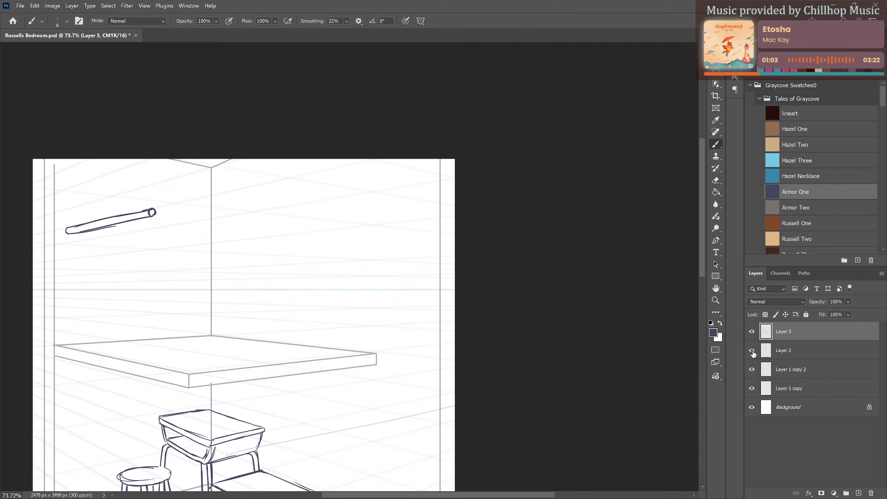
Toggle Layer 2 off and on for comparison and draw a shorter, thinner rod across the room's back corner.
{"action": "left_click", "coordinate": [753, 350]}
{"action": "left_click", "coordinate": [753, 351]}
{"action": "left_click_drag", "start_coordinate": [279, 223], "coordinate": [283, 225]}
{"action": "mouse_move", "coordinate": [278, 224]}
{"action": "left_mouse_down"}
{"action": "mouse_move", "coordinate": [212, 235]}
{"action": "mouse_move", "coordinate": [270, 224]}
{"action": "left_mouse_up"}
{"action": "left_click_drag", "start_coordinate": [272, 222], "coordinate": [215, 233]}
{"action": "left_click_drag", "start_coordinate": [205, 241], "coordinate": [281, 227]}
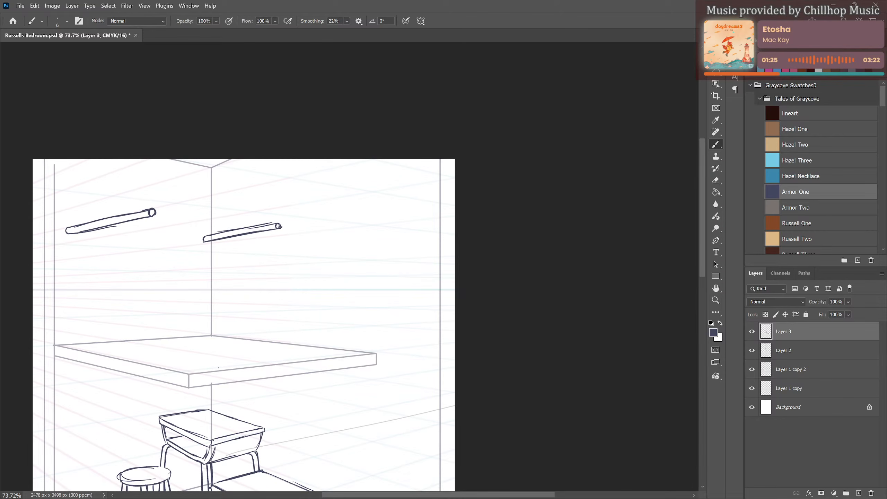
Sketch a box standing on the desk end of the bench, with upright sides and base lines in perspective.
{"action": "left_click_drag", "start_coordinate": [285, 423], "coordinate": [267, 341]}
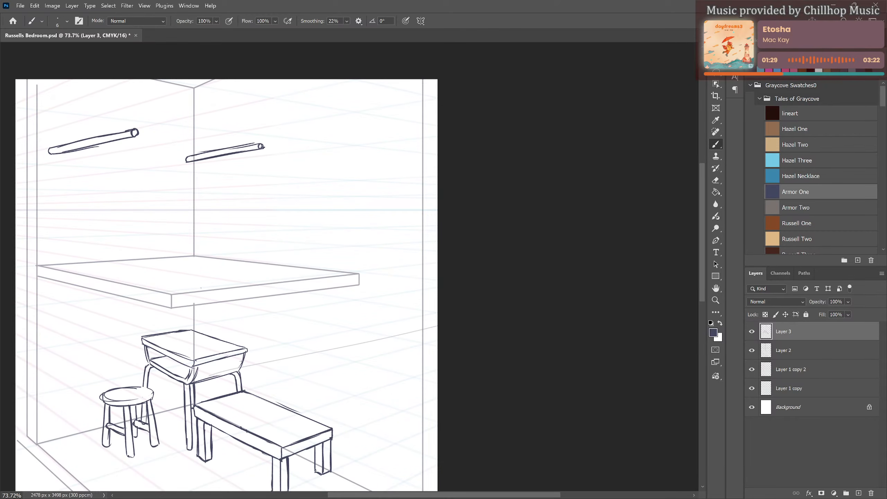
{"action": "left_click_drag", "start_coordinate": [234, 397], "coordinate": [251, 393]}
{"action": "key", "text": "ctrl+z"}
{"action": "mouse_move", "coordinate": [229, 400]}
{"action": "left_mouse_down"}
{"action": "mouse_move", "coordinate": [253, 392]}
{"action": "mouse_move", "coordinate": [250, 355]}
{"action": "left_mouse_up"}
{"action": "mouse_move", "coordinate": [221, 402]}
{"action": "left_mouse_down"}
{"action": "mouse_move", "coordinate": [221, 361]}
{"action": "mouse_move", "coordinate": [250, 358]}
{"action": "mouse_move", "coordinate": [290, 369]}
{"action": "mouse_move", "coordinate": [290, 399]}
{"action": "left_mouse_up"}
{"action": "left_click_drag", "start_coordinate": [290, 368], "coordinate": [290, 408]}
{"action": "mouse_move", "coordinate": [220, 402]}
{"action": "left_mouse_down"}
{"action": "mouse_move", "coordinate": [264, 416]}
{"action": "mouse_move", "coordinate": [289, 408]}
{"action": "mouse_move", "coordinate": [267, 421]}
{"action": "left_mouse_up"}
Enlarge the eraser and remove the desk and bench lines that show through the box on the bench.
{"action": "key", "text": "e"}
{"action": "mouse_move", "coordinate": [222, 385]}
{"action": "left_mouse_down"}
{"action": "mouse_move", "coordinate": [223, 378]}
{"action": "mouse_move", "coordinate": [225, 402]}
{"action": "left_mouse_up"}
{"action": "left_click_drag", "start_coordinate": [227, 376], "coordinate": [244, 360]}
{"action": "key", "text": "bracketright"}
{"action": "key", "text": "bracketright"}
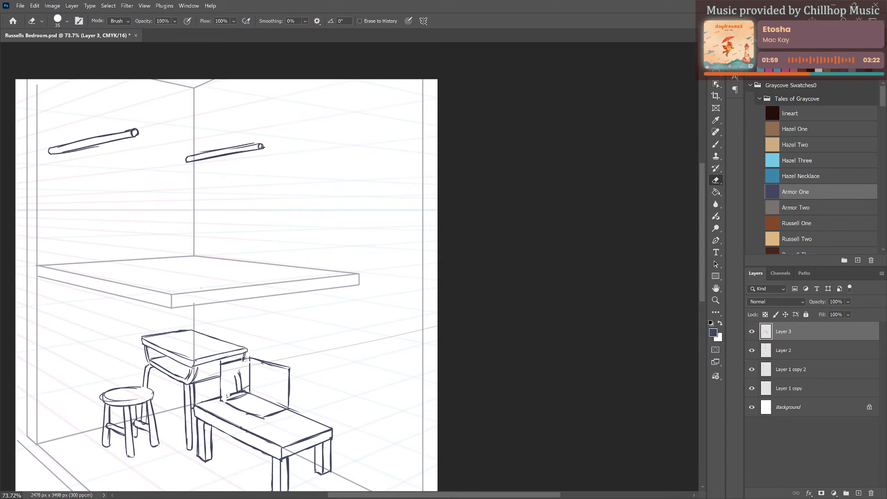
{"action": "mouse_move", "coordinate": [245, 359]}
{"action": "left_mouse_down"}
{"action": "mouse_move", "coordinate": [229, 402]}
{"action": "mouse_move", "coordinate": [249, 361]}
{"action": "mouse_move", "coordinate": [249, 400]}
{"action": "mouse_move", "coordinate": [250, 390]}
{"action": "mouse_move", "coordinate": [282, 407]}
{"action": "left_mouse_up"}
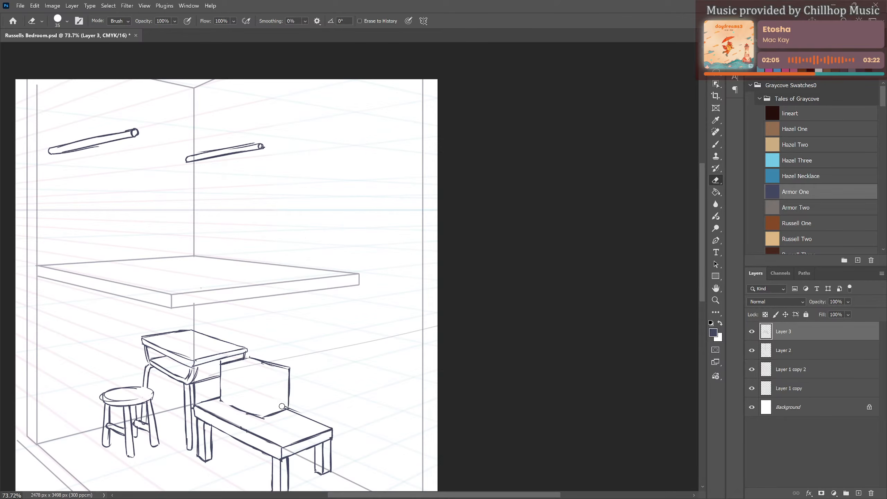
{"action": "key", "text": "b"}
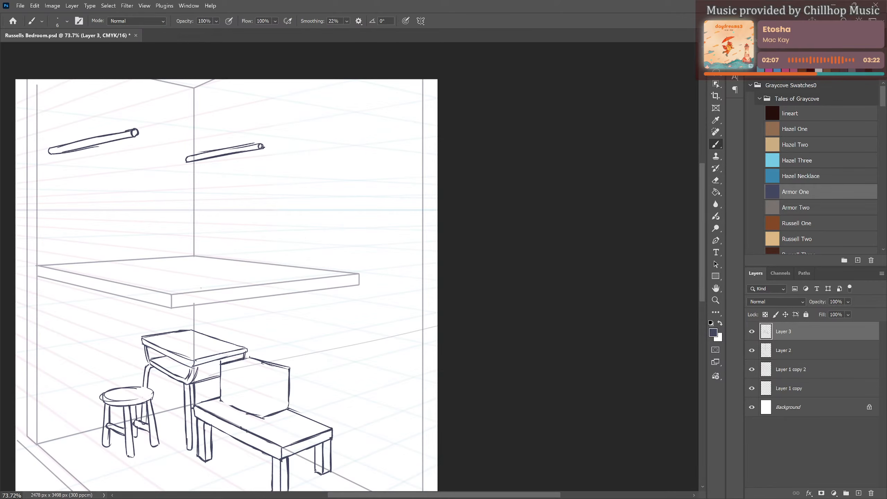
Draw the box's nearest upright edge and the front edges of its top in perspective.
{"action": "mouse_move", "coordinate": [264, 411]}
{"action": "left_mouse_down"}
{"action": "mouse_move", "coordinate": [265, 379]}
{"action": "mouse_move", "coordinate": [281, 373]}
{"action": "mouse_move", "coordinate": [232, 368]}
{"action": "mouse_move", "coordinate": [263, 378]}
{"action": "left_mouse_up"}
{"action": "left_click_drag", "start_coordinate": [316, 340], "coordinate": [322, 309]}
{"action": "left_click_drag", "start_coordinate": [316, 333], "coordinate": [253, 286]}
{"action": "left_click_drag", "start_coordinate": [161, 322], "coordinate": [176, 330]}
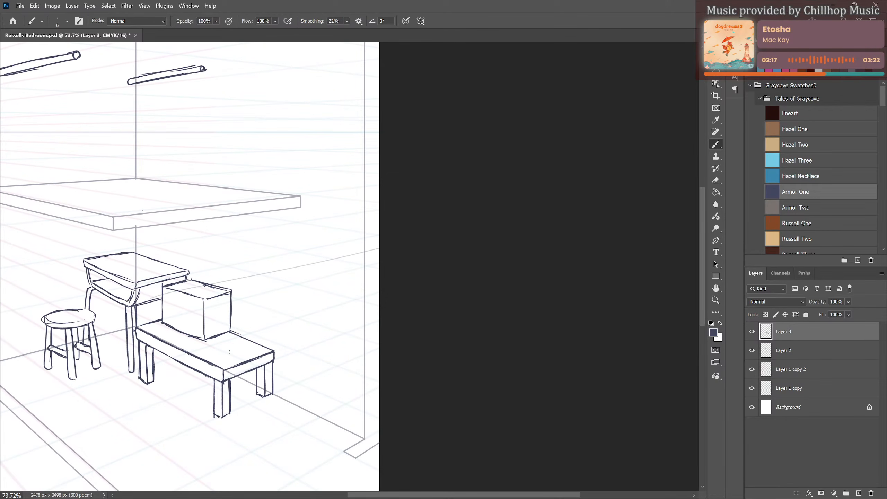
{"action": "key", "text": "e"}
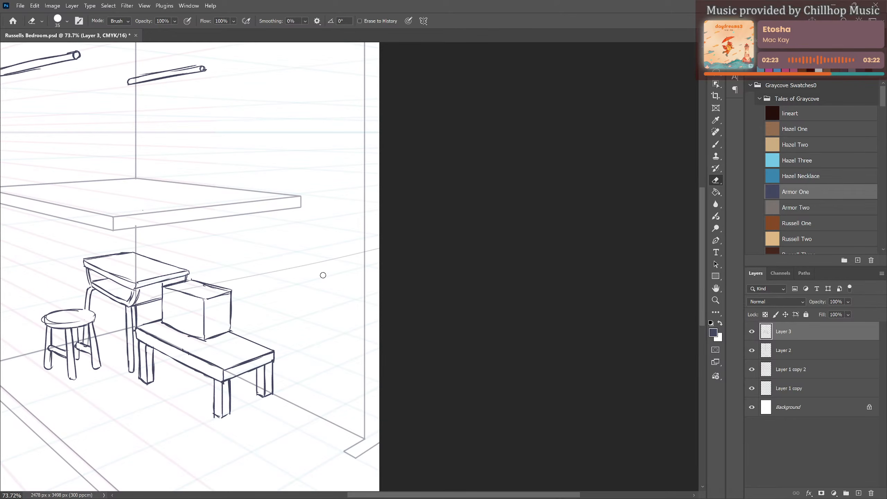
{"action": "key", "text": "b"}
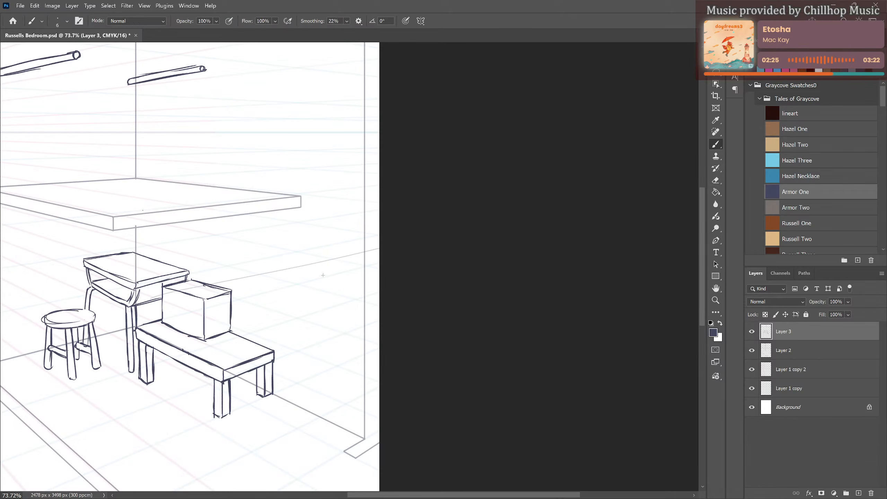
Draw a hanging point above the left-wall rod, with ropes fanning down to bindings wrapped around the rod.
{"action": "mouse_move", "coordinate": [299, 285]}
{"action": "left_mouse_down"}
{"action": "mouse_move", "coordinate": [388, 341]}
{"action": "mouse_move", "coordinate": [325, 334]}
{"action": "left_mouse_up"}
{"action": "left_click_drag", "start_coordinate": [319, 204], "coordinate": [370, 339]}
{"action": "left_click_drag", "start_coordinate": [384, 182], "coordinate": [362, 337]}
{"action": "left_click_drag", "start_coordinate": [366, 271], "coordinate": [370, 394]}
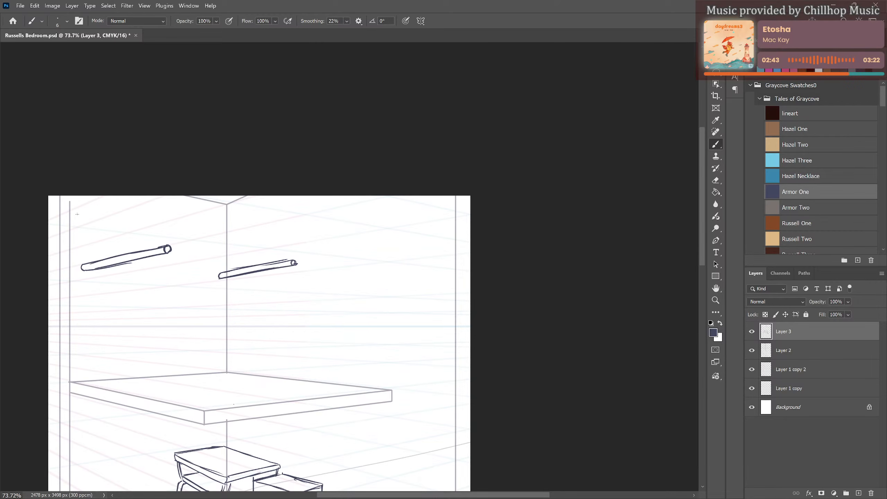
{"action": "mouse_move", "coordinate": [77, 213]}
{"action": "left_mouse_down"}
{"action": "mouse_move", "coordinate": [75, 206]}
{"action": "mouse_move", "coordinate": [81, 259]}
{"action": "left_mouse_up"}
{"action": "left_click_drag", "start_coordinate": [77, 204], "coordinate": [170, 247]}
{"action": "left_click_drag", "start_coordinate": [80, 209], "coordinate": [134, 250]}
{"action": "mouse_move", "coordinate": [78, 210]}
{"action": "left_mouse_down"}
{"action": "mouse_move", "coordinate": [104, 258]}
{"action": "mouse_move", "coordinate": [82, 265]}
{"action": "mouse_move", "coordinate": [139, 261]}
{"action": "mouse_move", "coordinate": [162, 257]}
{"action": "left_mouse_up"}
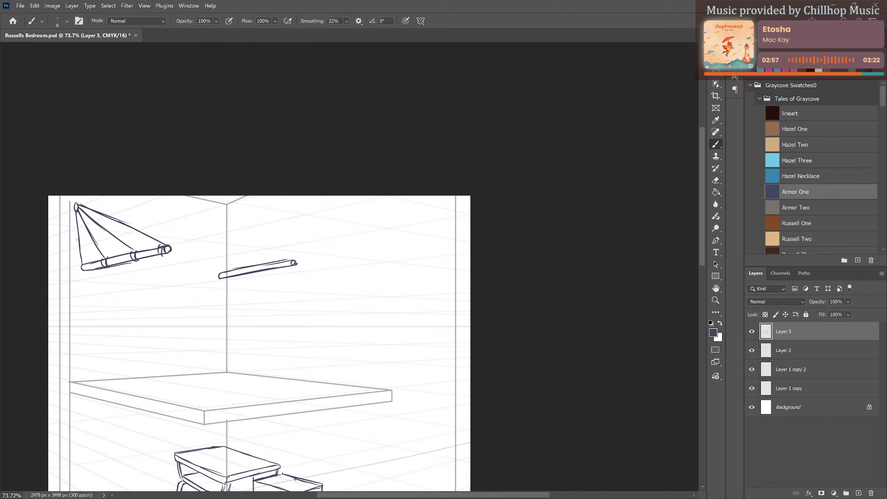
Add a rope binding at the outer end of the left rod and matching bindings along the back rod.
{"action": "left_click_drag", "start_coordinate": [88, 261], "coordinate": [86, 266]}
{"action": "left_click_drag", "start_coordinate": [225, 272], "coordinate": [224, 279]}
{"action": "left_click_drag", "start_coordinate": [288, 260], "coordinate": [285, 267]}
{"action": "mouse_move", "coordinate": [290, 260]}
{"action": "left_mouse_down"}
{"action": "mouse_move", "coordinate": [244, 274]}
{"action": "mouse_move", "coordinate": [247, 264]}
{"action": "mouse_move", "coordinate": [264, 271]}
{"action": "mouse_move", "coordinate": [251, 247]}
{"action": "mouse_move", "coordinate": [269, 232]}
{"action": "left_mouse_up"}
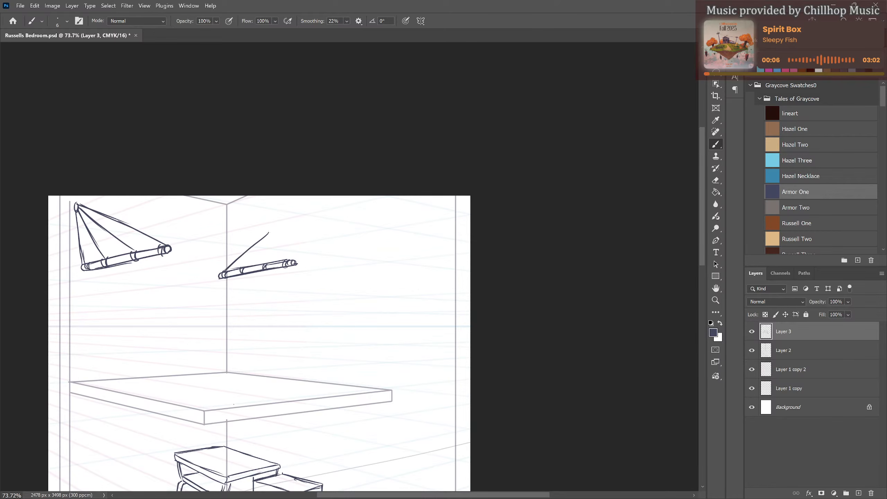
{"action": "mouse_move", "coordinate": [244, 269]}
{"action": "left_mouse_down"}
{"action": "mouse_move", "coordinate": [267, 238]}
{"action": "mouse_move", "coordinate": [266, 261]}
{"action": "left_mouse_up"}
{"action": "mouse_move", "coordinate": [270, 232]}
{"action": "left_mouse_down"}
{"action": "mouse_move", "coordinate": [289, 263]}
{"action": "mouse_move", "coordinate": [270, 227]}
{"action": "left_mouse_up"}
{"action": "key", "text": "ctrl+z"}
{"action": "key", "text": "ctrl+z"}
{"action": "key", "text": "ctrl+z"}
{"action": "key", "text": "ctrl+z"}
{"action": "key", "text": "ctrl+z"}
{"action": "key", "text": "ctrl+z"}
Draw the back rod's ropes from a single point above it down to each binding.
{"action": "left_click_drag", "start_coordinate": [226, 272], "coordinate": [274, 238]}
{"action": "mouse_move", "coordinate": [245, 267]}
{"action": "left_mouse_down"}
{"action": "mouse_move", "coordinate": [274, 239]}
{"action": "mouse_move", "coordinate": [269, 262]}
{"action": "mouse_move", "coordinate": [281, 244]}
{"action": "mouse_move", "coordinate": [288, 260]}
{"action": "left_mouse_up"}
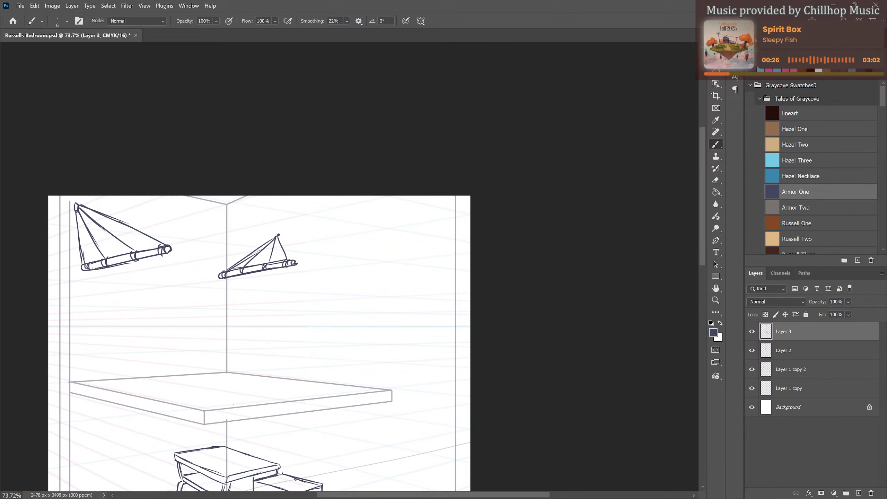
Sketch the hammock cloth's edge along the underside of the left rod and a sagging far edge to the back rod.
{"action": "left_click_drag", "start_coordinate": [103, 272], "coordinate": [161, 264]}
{"action": "key", "text": "ctrl+z"}
{"action": "mouse_move", "coordinate": [96, 276]}
{"action": "left_mouse_down"}
{"action": "mouse_move", "coordinate": [167, 260]}
{"action": "mouse_move", "coordinate": [90, 276]}
{"action": "left_mouse_up"}
{"action": "left_click_drag", "start_coordinate": [90, 275], "coordinate": [137, 266]}
{"action": "left_click_drag", "start_coordinate": [169, 258], "coordinate": [217, 280]}
{"action": "mouse_move", "coordinate": [165, 258]}
{"action": "left_mouse_down"}
{"action": "mouse_move", "coordinate": [181, 273]}
{"action": "mouse_move", "coordinate": [228, 284]}
{"action": "mouse_move", "coordinate": [292, 267]}
{"action": "mouse_move", "coordinate": [267, 282]}
{"action": "left_mouse_up"}
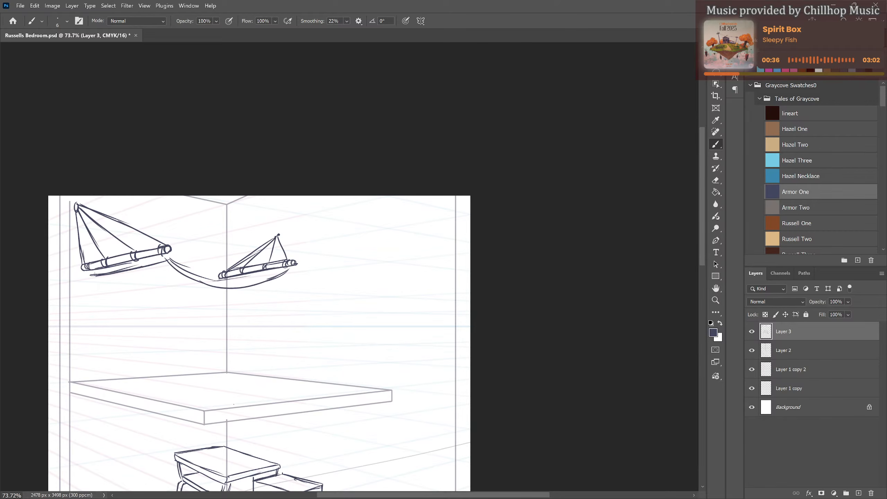
Draw the hammock's sagging near edge and rounded underside, curving from the left rod to the back rod.
{"action": "mouse_move", "coordinate": [94, 275]}
{"action": "left_mouse_down"}
{"action": "mouse_move", "coordinate": [129, 291]}
{"action": "mouse_move", "coordinate": [224, 297]}
{"action": "left_mouse_up"}
{"action": "mouse_move", "coordinate": [179, 273]}
{"action": "left_mouse_down"}
{"action": "mouse_move", "coordinate": [231, 293]}
{"action": "mouse_move", "coordinate": [260, 289]}
{"action": "mouse_move", "coordinate": [194, 292]}
{"action": "left_mouse_up"}
{"action": "mouse_move", "coordinate": [93, 275]}
{"action": "left_mouse_down"}
{"action": "mouse_move", "coordinate": [175, 294]}
{"action": "mouse_move", "coordinate": [211, 288]}
{"action": "left_mouse_up"}
{"action": "mouse_move", "coordinate": [165, 263]}
{"action": "left_mouse_down"}
{"action": "mouse_move", "coordinate": [214, 291]}
{"action": "mouse_move", "coordinate": [277, 283]}
{"action": "left_mouse_up"}
{"action": "left_click_drag", "start_coordinate": [162, 296], "coordinate": [218, 297]}
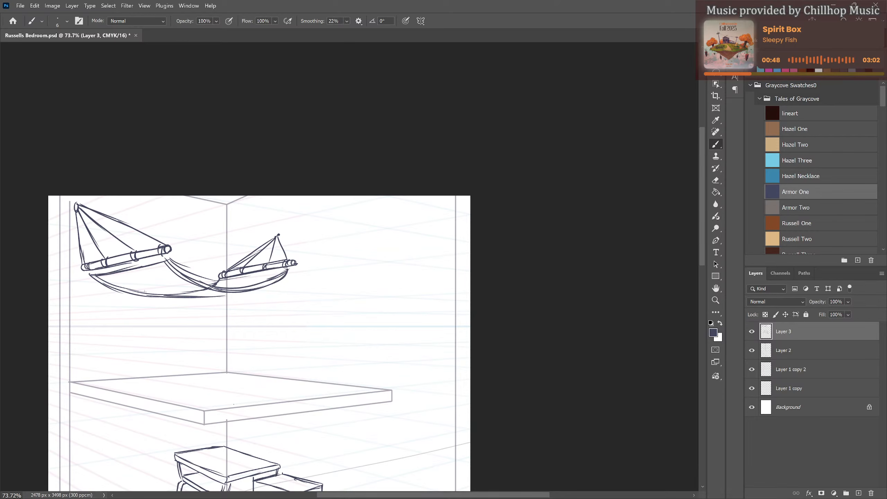
{"action": "mouse_move", "coordinate": [144, 291]}
{"action": "left_mouse_down"}
{"action": "mouse_move", "coordinate": [262, 293]}
{"action": "mouse_move", "coordinate": [285, 275]}
{"action": "left_mouse_up"}
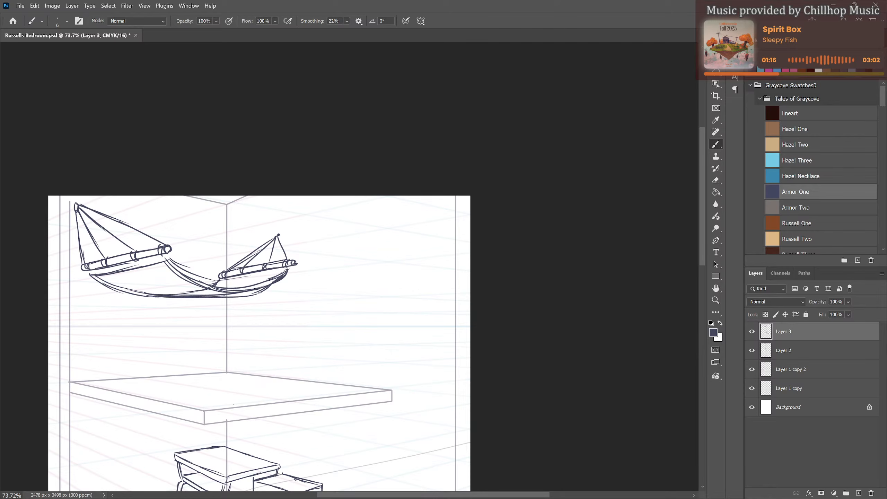
Erase the stray line above the hammock's far edge and add short fabric folds near both rods.
{"action": "key", "text": "e"}
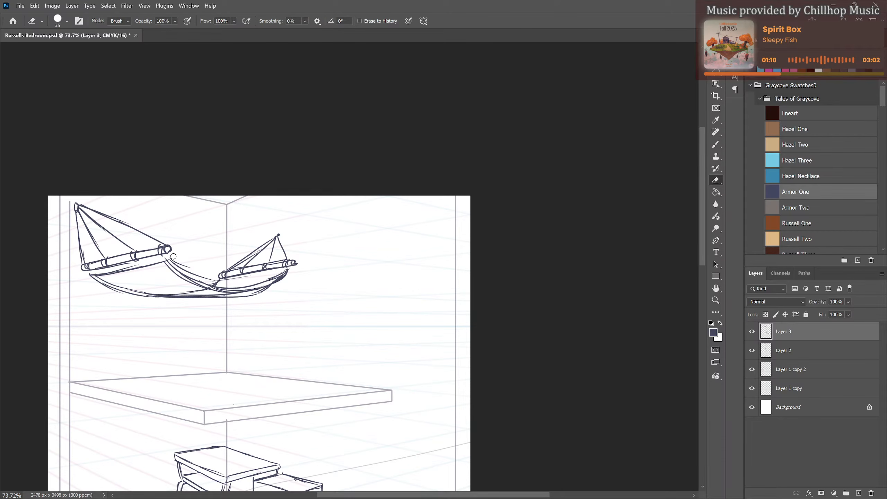
{"action": "mouse_move", "coordinate": [173, 257]}
{"action": "left_mouse_down"}
{"action": "mouse_move", "coordinate": [199, 275]}
{"action": "mouse_move", "coordinate": [213, 271]}
{"action": "mouse_move", "coordinate": [209, 279]}
{"action": "left_mouse_up"}
{"action": "key", "text": "b"}
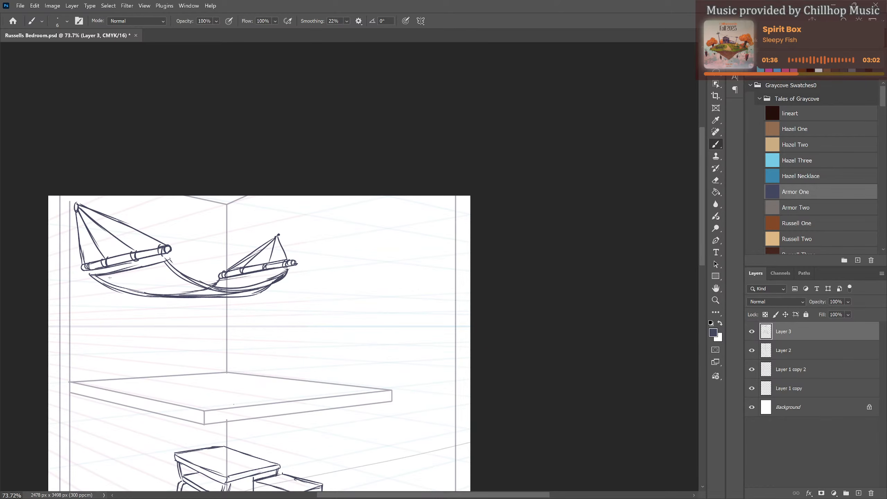
{"action": "mouse_move", "coordinate": [109, 278]}
{"action": "left_mouse_down"}
{"action": "mouse_move", "coordinate": [127, 291]}
{"action": "mouse_move", "coordinate": [115, 276]}
{"action": "mouse_move", "coordinate": [140, 269]}
{"action": "mouse_move", "coordinate": [165, 284]}
{"action": "left_mouse_up"}
{"action": "left_click_drag", "start_coordinate": [219, 282], "coordinate": [288, 271]}
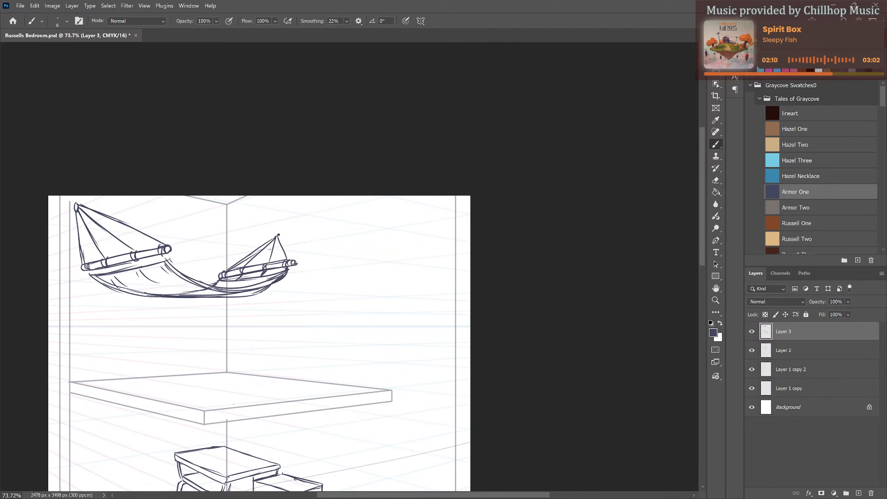
Erase the overlapping lines along the hammock's middle and underside with a smaller eraser, and redraw the sagging edge.
{"action": "key", "text": "e"}
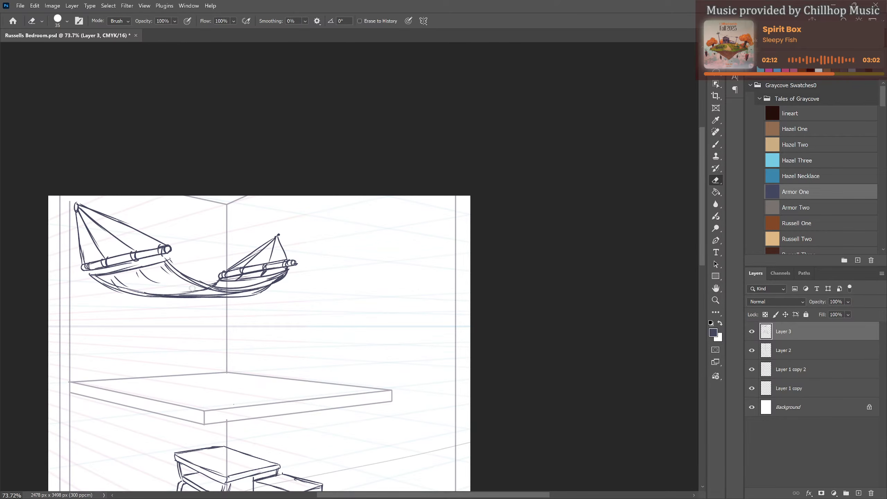
{"action": "mouse_move", "coordinate": [196, 289]}
{"action": "left_mouse_down"}
{"action": "mouse_move", "coordinate": [211, 292]}
{"action": "mouse_move", "coordinate": [172, 274]}
{"action": "mouse_move", "coordinate": [222, 293]}
{"action": "mouse_move", "coordinate": [217, 284]}
{"action": "left_mouse_up"}
{"action": "key", "text": "bracketleft"}
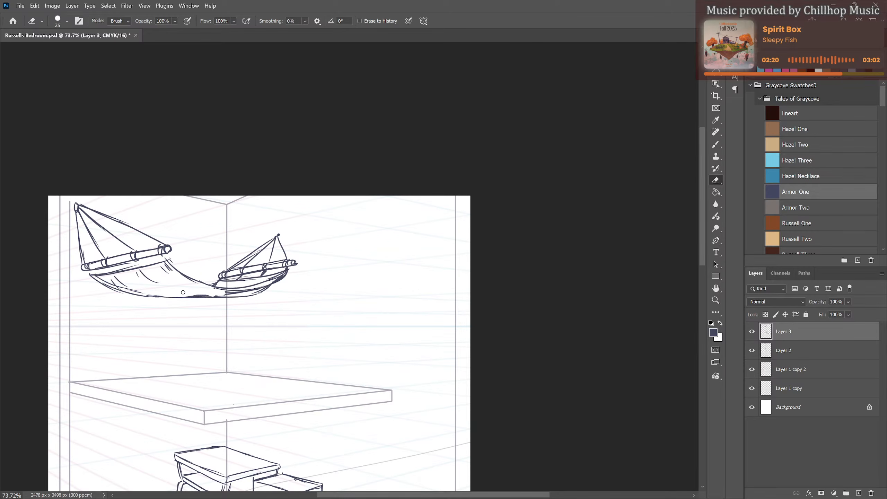
{"action": "left_click_drag", "start_coordinate": [192, 296], "coordinate": [239, 293]}
{"action": "left_click_drag", "start_coordinate": [248, 301], "coordinate": [303, 281]}
{"action": "key", "text": "b"}
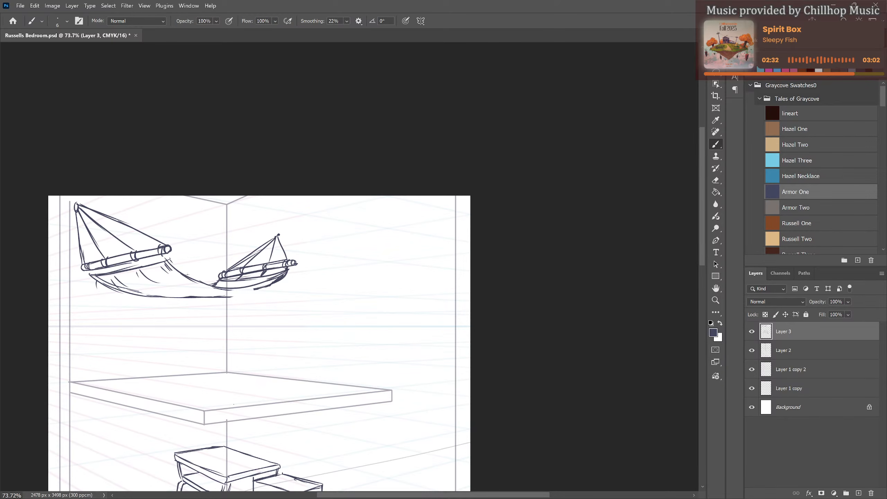
{"action": "mouse_move", "coordinate": [169, 272]}
{"action": "left_mouse_down"}
{"action": "mouse_move", "coordinate": [212, 289]}
{"action": "mouse_move", "coordinate": [261, 290]}
{"action": "left_mouse_up"}
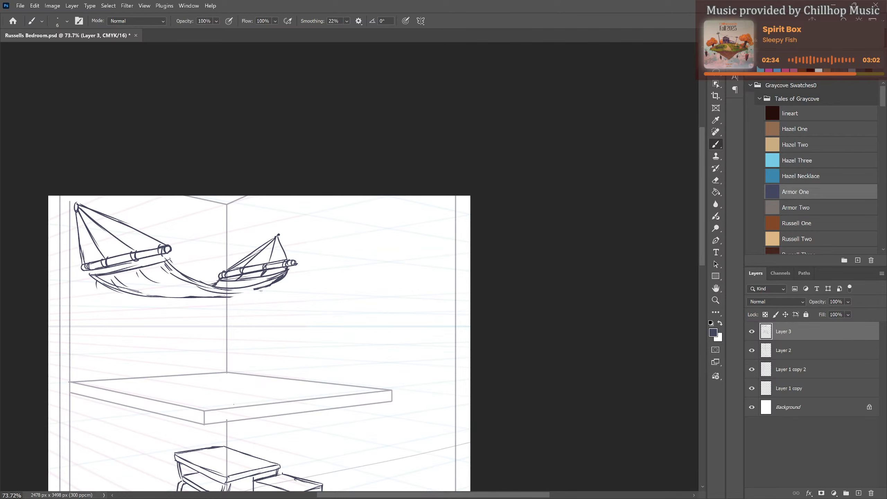
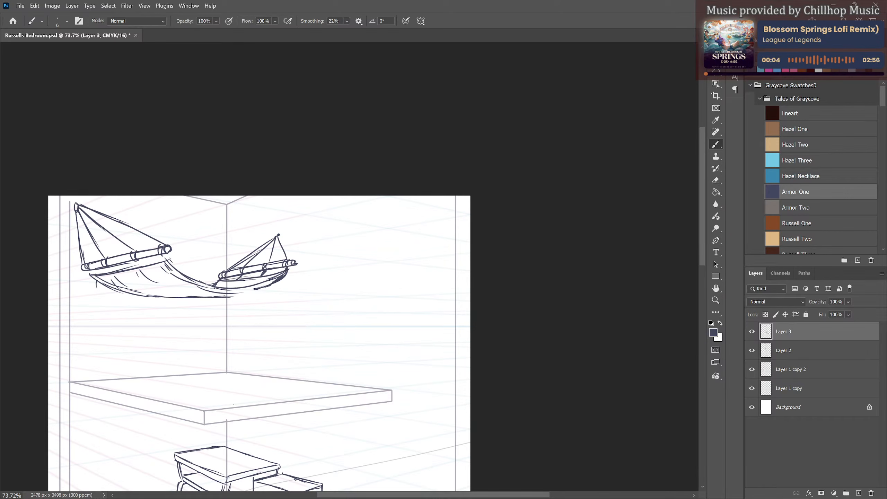
Sketch a rumpled blanket draped over the hammock's middle and spilling over its edge near the back rod.
{"action": "mouse_move", "coordinate": [173, 264]}
{"action": "left_mouse_down"}
{"action": "mouse_move", "coordinate": [184, 298]}
{"action": "mouse_move", "coordinate": [203, 287]}
{"action": "left_mouse_up"}
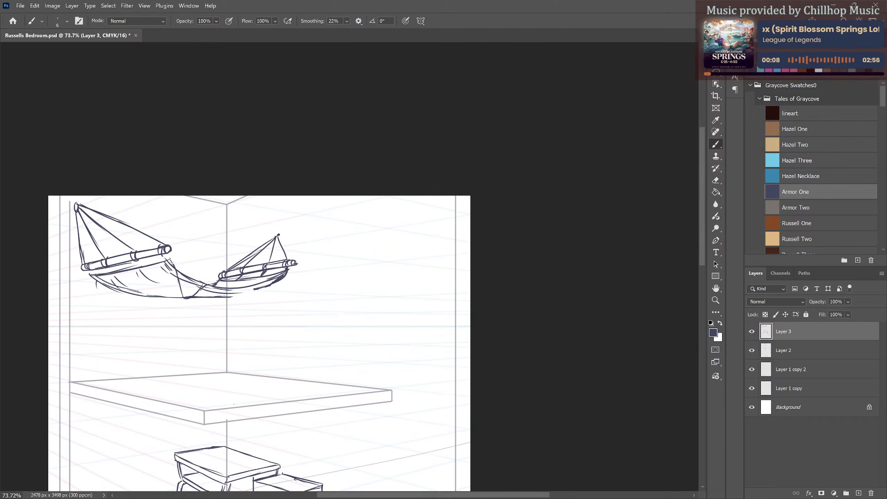
{"action": "left_click_drag", "start_coordinate": [171, 261], "coordinate": [228, 288]}
{"action": "mouse_move", "coordinate": [220, 280]}
{"action": "left_mouse_down"}
{"action": "mouse_move", "coordinate": [281, 269]}
{"action": "mouse_move", "coordinate": [265, 285]}
{"action": "mouse_move", "coordinate": [251, 283]}
{"action": "mouse_move", "coordinate": [288, 282]}
{"action": "left_mouse_up"}
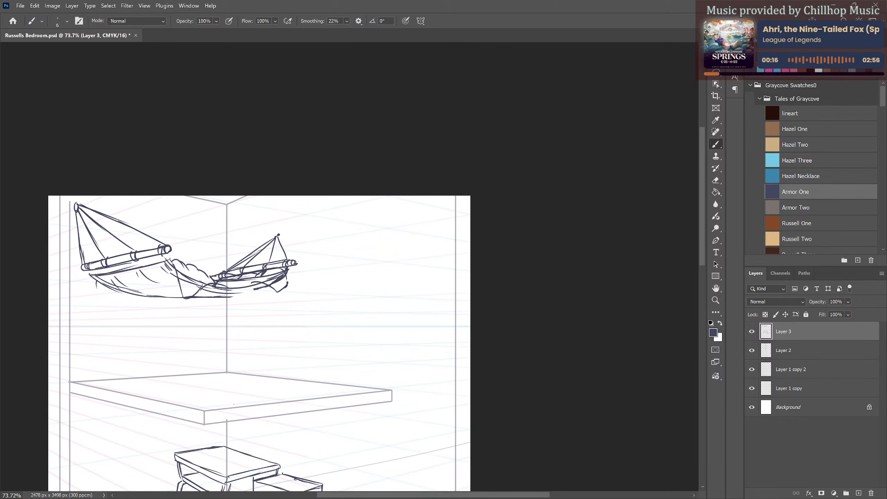
Erase the hammock lines that show through the blanket's middle and back-rod end.
{"action": "key", "text": "e"}
{"action": "left_click_drag", "start_coordinate": [228, 280], "coordinate": [277, 275]}
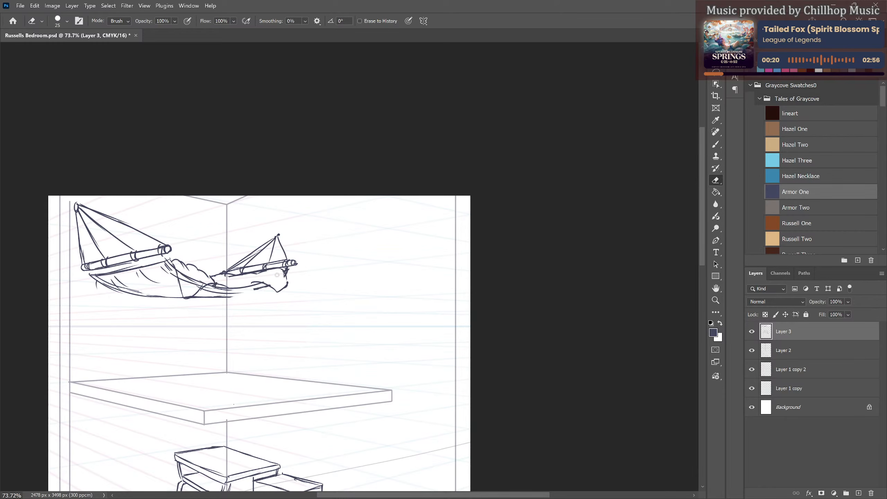
{"action": "mouse_move", "coordinate": [194, 279]}
{"action": "left_mouse_down"}
{"action": "mouse_move", "coordinate": [182, 280]}
{"action": "mouse_move", "coordinate": [188, 288]}
{"action": "mouse_move", "coordinate": [209, 278]}
{"action": "left_mouse_up"}
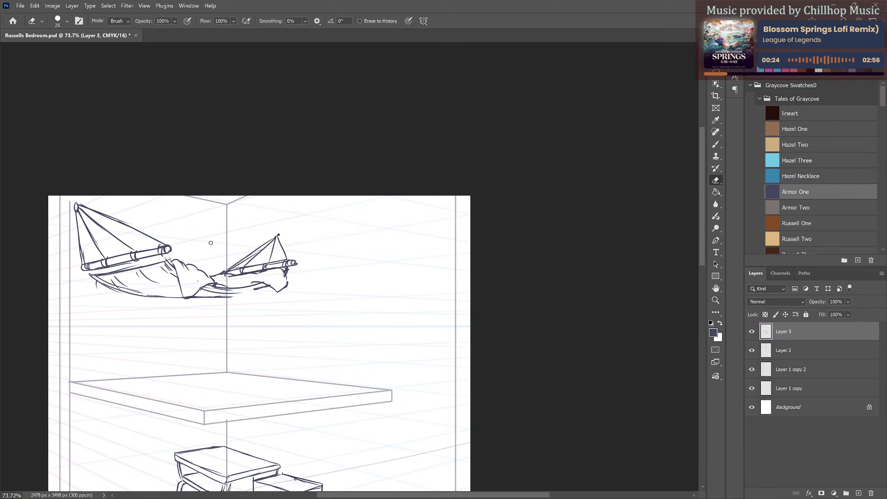
{"action": "key", "text": "b"}
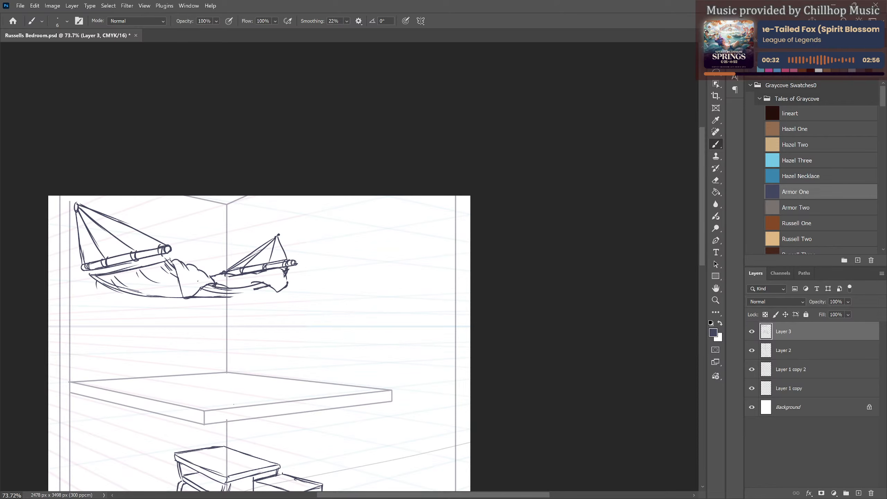
Add curved fold lines to the blanket at the hammock's middle and near the back rod.
{"action": "mouse_move", "coordinate": [182, 263]}
{"action": "left_mouse_down"}
{"action": "mouse_move", "coordinate": [189, 286]}
{"action": "mouse_move", "coordinate": [193, 268]}
{"action": "mouse_move", "coordinate": [185, 292]}
{"action": "left_mouse_up"}
{"action": "left_click_drag", "start_coordinate": [261, 277], "coordinate": [273, 275]}
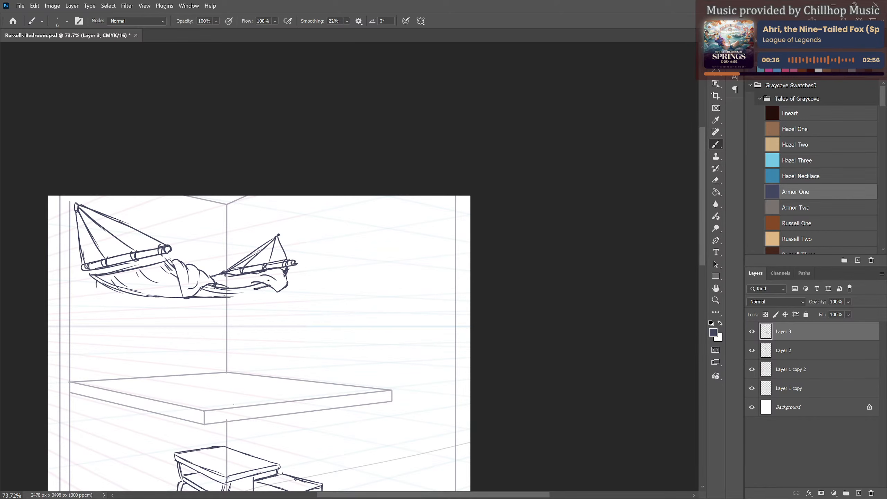
{"action": "left_click_drag", "start_coordinate": [217, 279], "coordinate": [234, 275]}
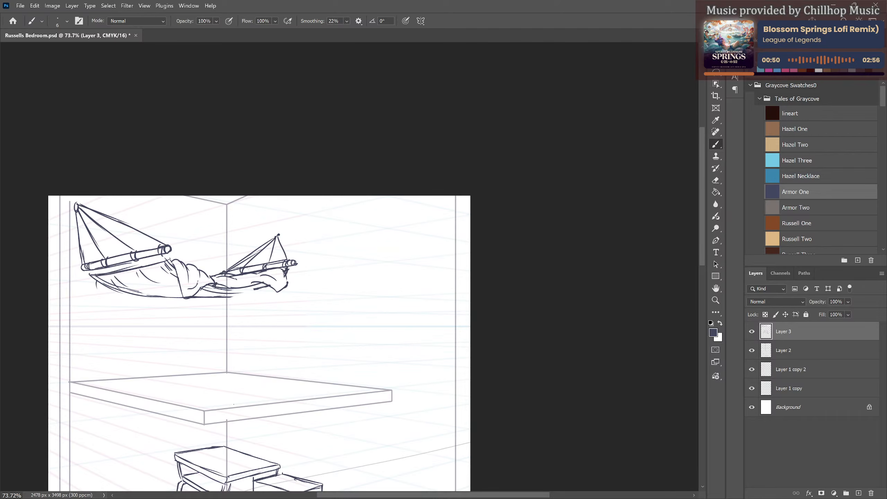
Draw a wavy piece of cloth hanging below the hammock near the left rod and try fold lines in it.
{"action": "mouse_move", "coordinate": [96, 288]}
{"action": "left_mouse_down"}
{"action": "mouse_move", "coordinate": [105, 308]}
{"action": "mouse_move", "coordinate": [126, 296]}
{"action": "mouse_move", "coordinate": [119, 301]}
{"action": "mouse_move", "coordinate": [171, 296]}
{"action": "left_mouse_up"}
{"action": "key", "text": "e"}
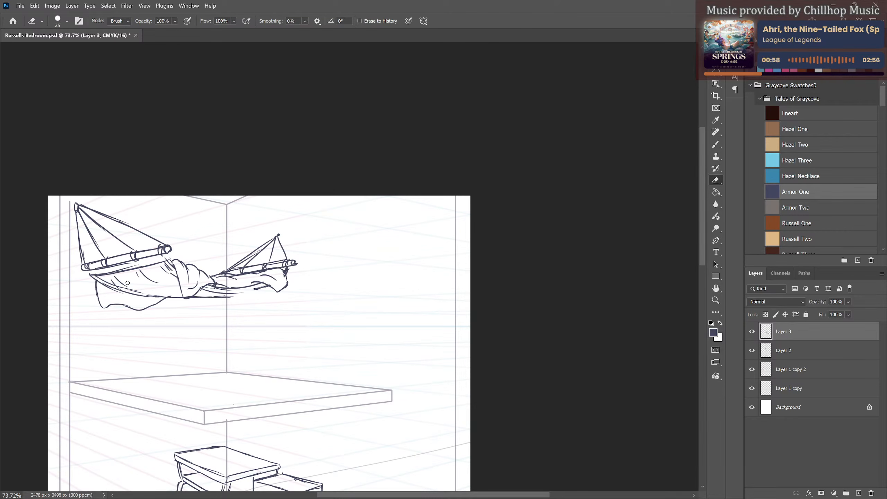
{"action": "key", "text": "b"}
{"action": "mouse_move", "coordinate": [107, 284]}
{"action": "left_mouse_down"}
{"action": "mouse_move", "coordinate": [104, 297]}
{"action": "mouse_move", "coordinate": [154, 298]}
{"action": "left_mouse_up"}
{"action": "key", "text": "ctrl+z"}
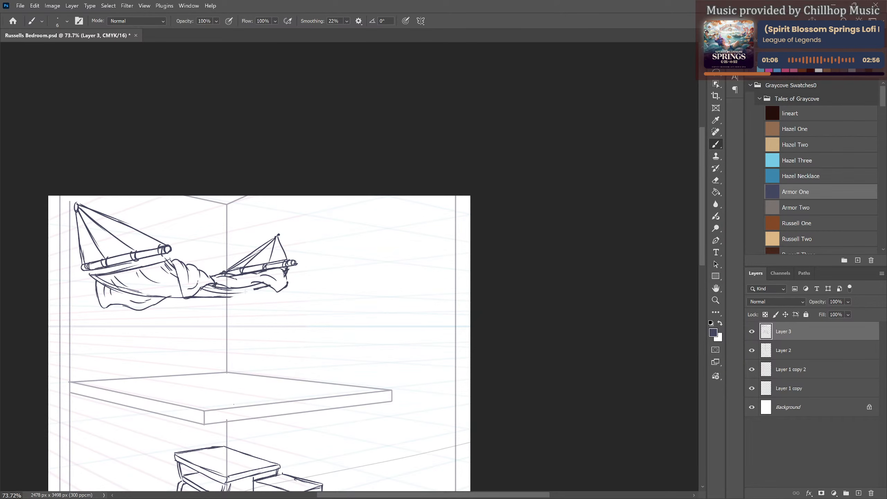
Strengthen the hammock's lower edge toward the back rod and erase the extra fold lines at the blanket's upper end.
{"action": "left_click_drag", "start_coordinate": [227, 297], "coordinate": [264, 288]}
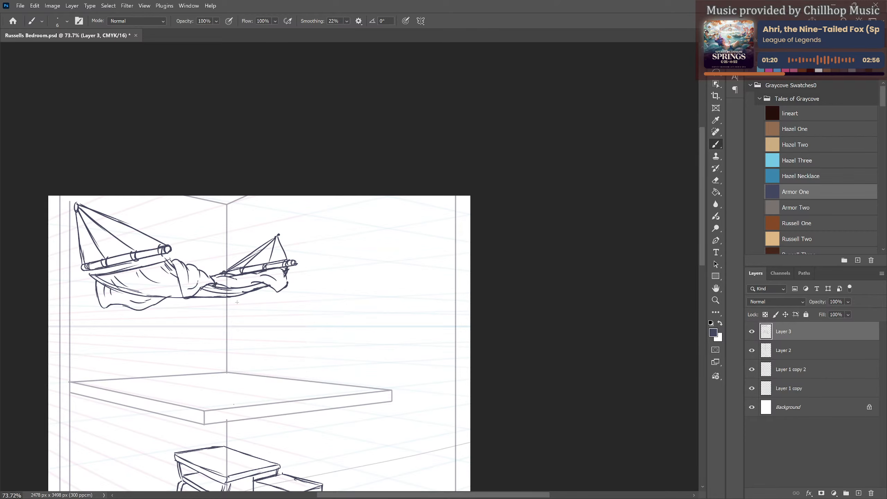
{"action": "mouse_move", "coordinate": [252, 291]}
{"action": "left_mouse_down"}
{"action": "mouse_move", "coordinate": [228, 299]}
{"action": "mouse_move", "coordinate": [254, 292]}
{"action": "left_mouse_up"}
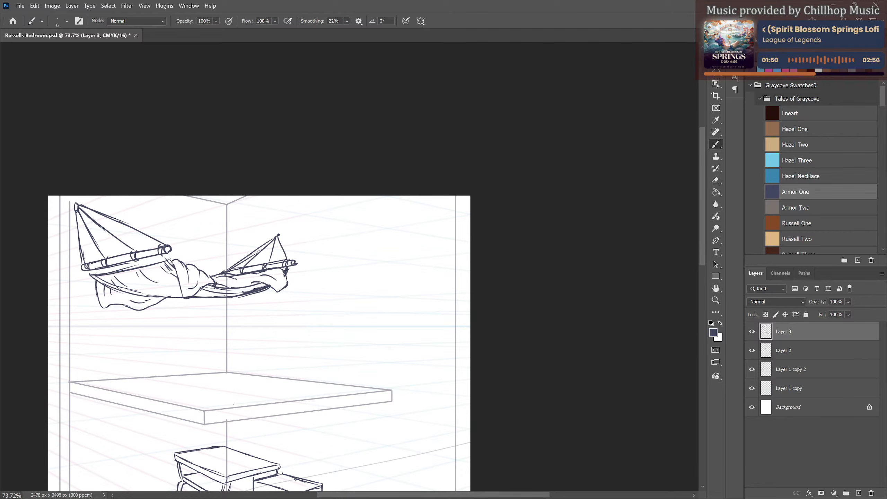
{"action": "key", "text": "e"}
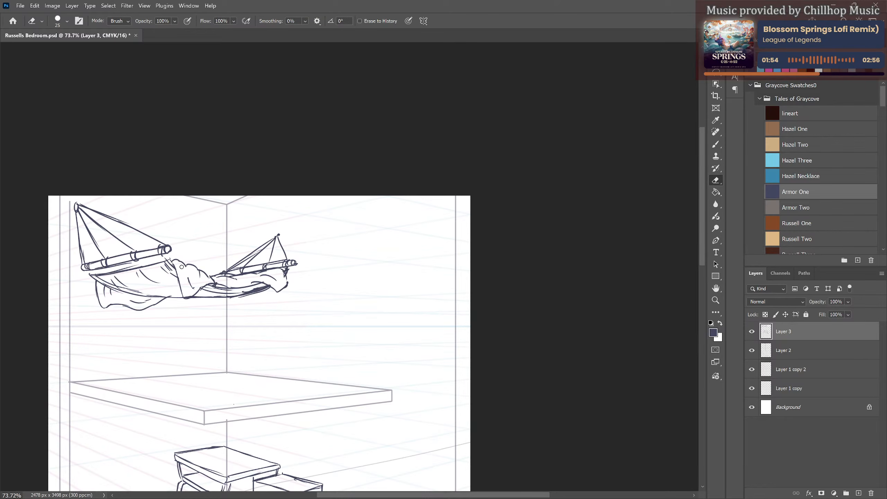
{"action": "key", "text": "b"}
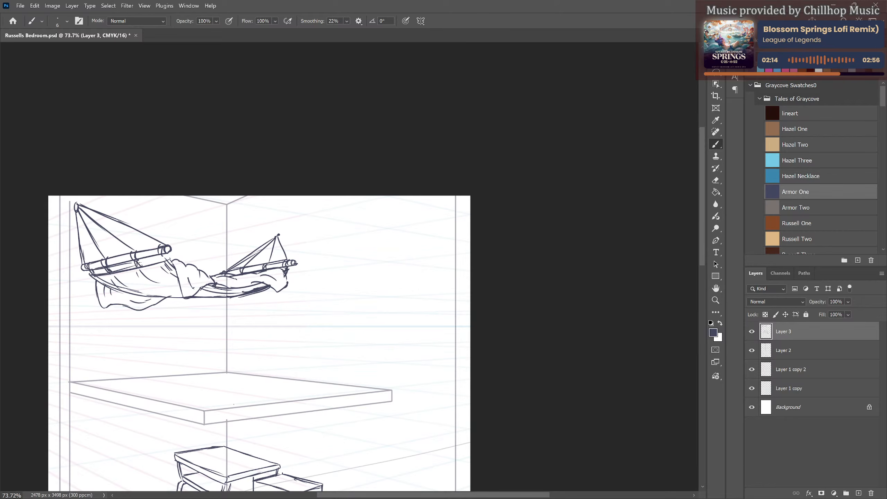
Draw short cords tying the hammock cloth to the left rod and reinforce the cloth's edge beneath it.
{"action": "left_click_drag", "start_coordinate": [161, 255], "coordinate": [163, 263]}
{"action": "left_click_drag", "start_coordinate": [164, 255], "coordinate": [166, 259]}
{"action": "left_click_drag", "start_coordinate": [112, 274], "coordinate": [165, 262]}
{"action": "left_click_drag", "start_coordinate": [95, 277], "coordinate": [110, 273]}
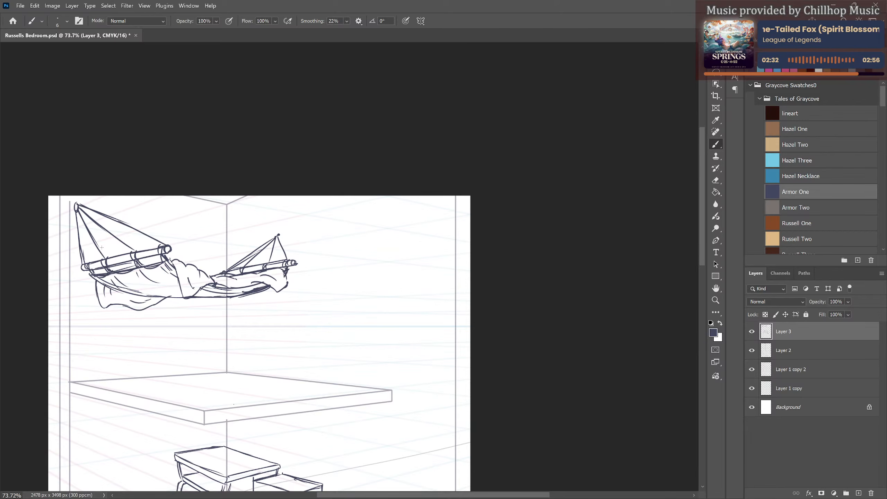
Draw a rounded cloth bulge behind the hammock's back end in the Armor One colour and erase the rope lines crossing it.
{"action": "mouse_move", "coordinate": [208, 275]}
{"action": "left_mouse_down"}
{"action": "mouse_move", "coordinate": [224, 265]}
{"action": "mouse_move", "coordinate": [246, 271]}
{"action": "left_mouse_up"}
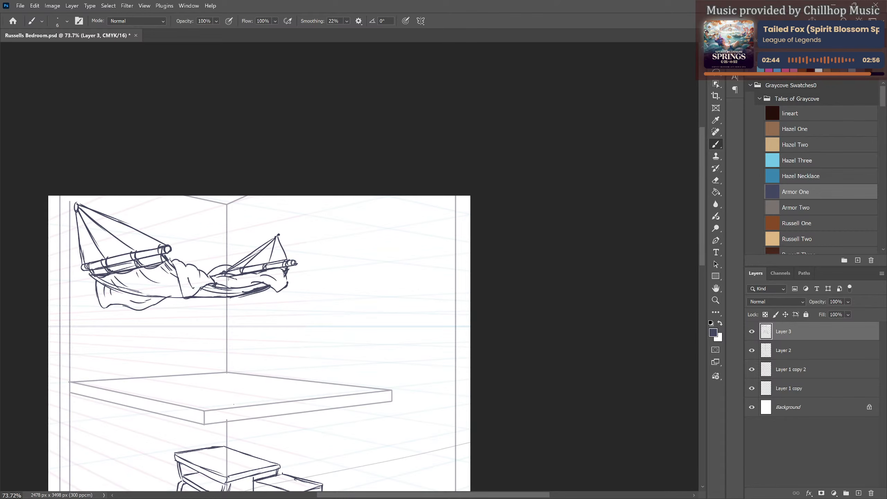
{"action": "key", "text": "d"}
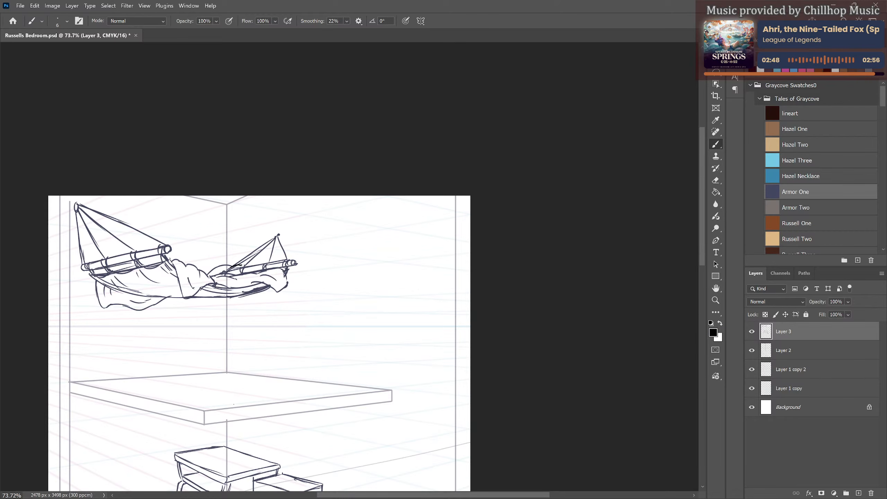
{"action": "left_click", "coordinate": [800, 189]}
{"action": "key", "text": "e"}
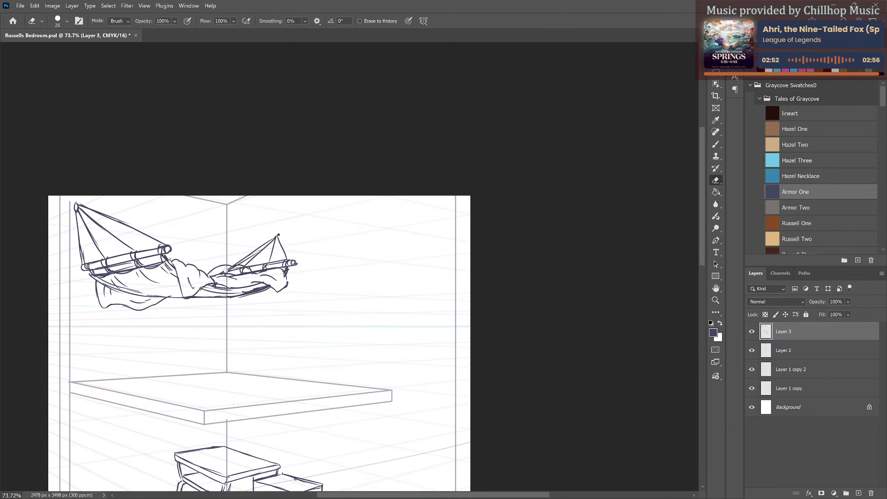
{"action": "mouse_move", "coordinate": [227, 272]}
{"action": "left_mouse_down"}
{"action": "mouse_move", "coordinate": [237, 268]}
{"action": "mouse_move", "coordinate": [218, 267]}
{"action": "mouse_move", "coordinate": [250, 261]}
{"action": "left_mouse_up"}
{"action": "key", "text": "b"}
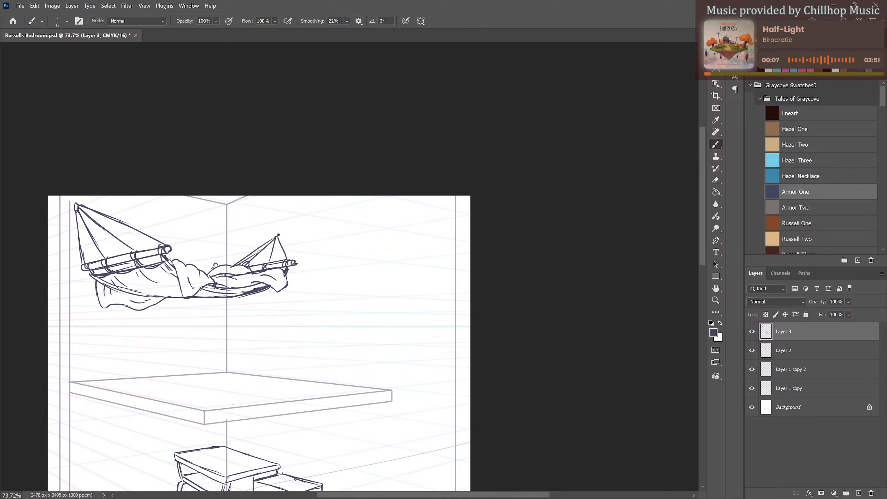
Darken the hammock's lower edge where it passes the room's back corner.
{"action": "left_click_drag", "start_coordinate": [181, 327], "coordinate": [276, 327]}
{"action": "key", "text": "ctrl+z"}
{"action": "mouse_move", "coordinate": [237, 295]}
{"action": "left_mouse_down"}
{"action": "mouse_move", "coordinate": [229, 297]}
{"action": "mouse_move", "coordinate": [260, 296]}
{"action": "mouse_move", "coordinate": [235, 298]}
{"action": "left_mouse_up"}
{"action": "scroll", "coordinate": [281, 287], "scroll_direction": "down", "scroll_amount": 3}
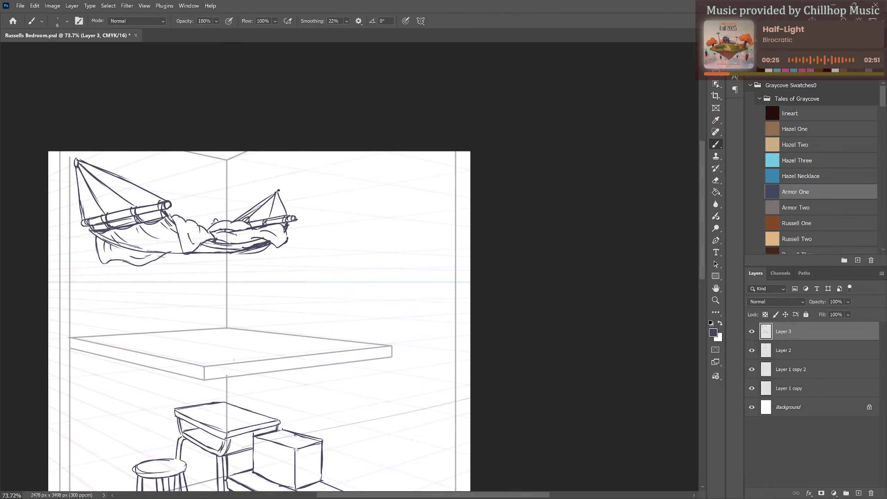
{"action": "scroll", "coordinate": [244, 231], "scroll_direction": "down", "scroll_amount": 2}
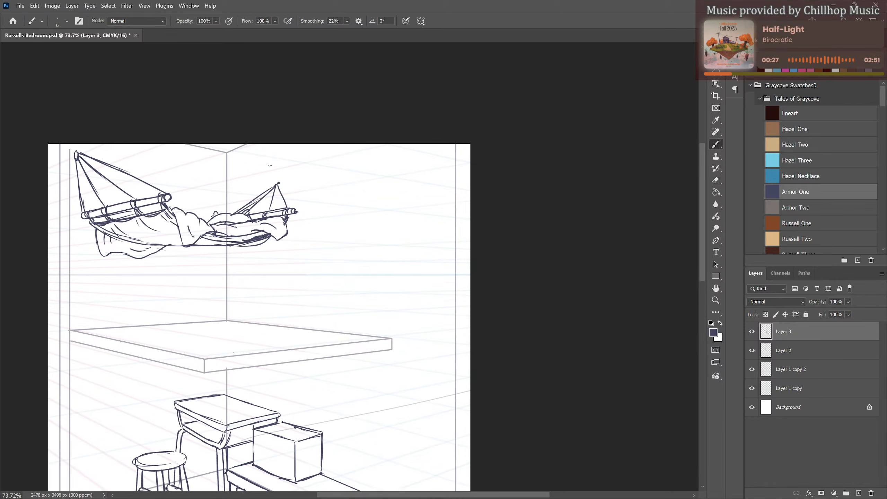
{"action": "scroll", "coordinate": [246, 231], "scroll_direction": "down", "scroll_amount": 1}
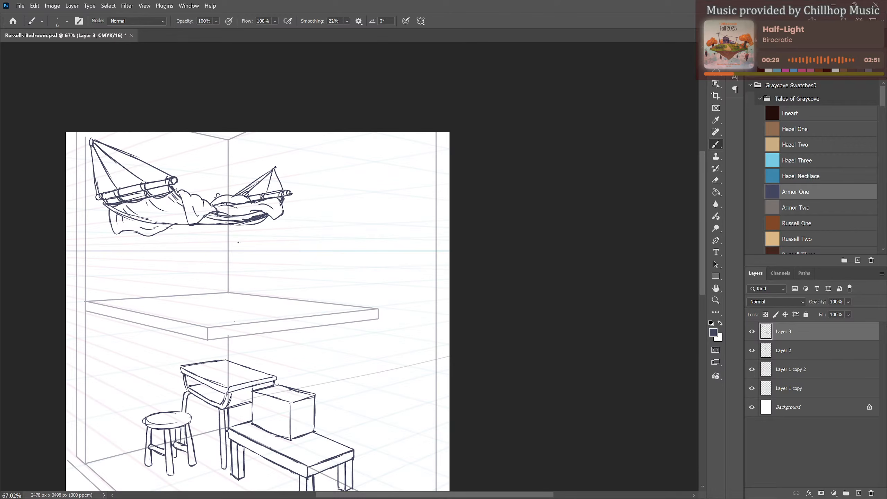
{"action": "scroll", "coordinate": [245, 231], "scroll_direction": "down", "scroll_amount": 6}
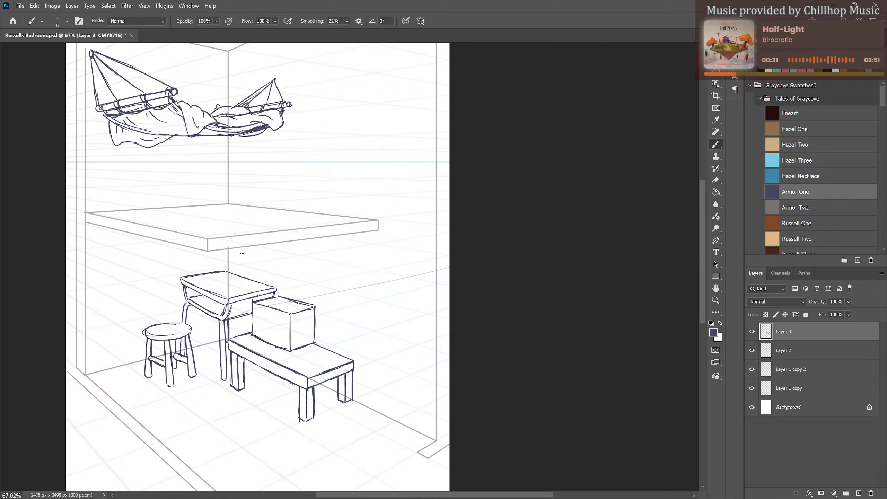
{"action": "scroll", "coordinate": [242, 253], "scroll_direction": "up", "scroll_amount": 5}
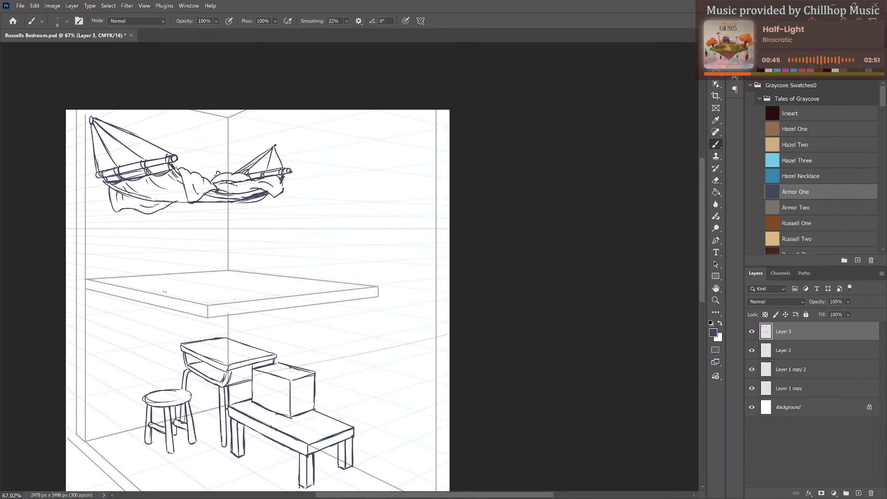
{"action": "left_click_drag", "start_coordinate": [163, 290], "coordinate": [221, 300]}
{"action": "left_click_drag", "start_coordinate": [385, 313], "coordinate": [385, 313]}
{"action": "left_click_drag", "start_coordinate": [419, 358], "coordinate": [427, 364]}
{"action": "left_click_drag", "start_coordinate": [395, 396], "coordinate": [394, 409]}
{"action": "left_click_drag", "start_coordinate": [422, 415], "coordinate": [414, 427]}
{"action": "key", "text": "ctrl+z"}
{"action": "key", "text": "ctrl+z"}
{"action": "key", "text": "ctrl+z"}
{"action": "key", "text": "ctrl+z"}
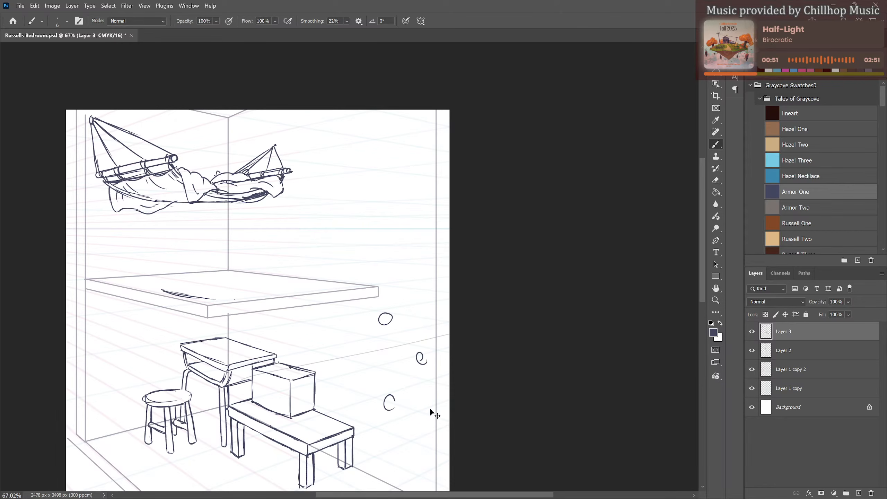
{"action": "key", "text": "ctrl+z"}
{"action": "left_click_drag", "start_coordinate": [386, 339], "coordinate": [379, 334]}
{"action": "mouse_move", "coordinate": [417, 393]}
{"action": "left_mouse_down"}
{"action": "mouse_move", "coordinate": [421, 403]}
{"action": "mouse_move", "coordinate": [417, 392]}
{"action": "left_mouse_up"}
{"action": "mouse_move", "coordinate": [389, 422]}
{"action": "left_mouse_down"}
{"action": "mouse_move", "coordinate": [388, 436]}
{"action": "mouse_move", "coordinate": [391, 423]}
{"action": "left_mouse_up"}
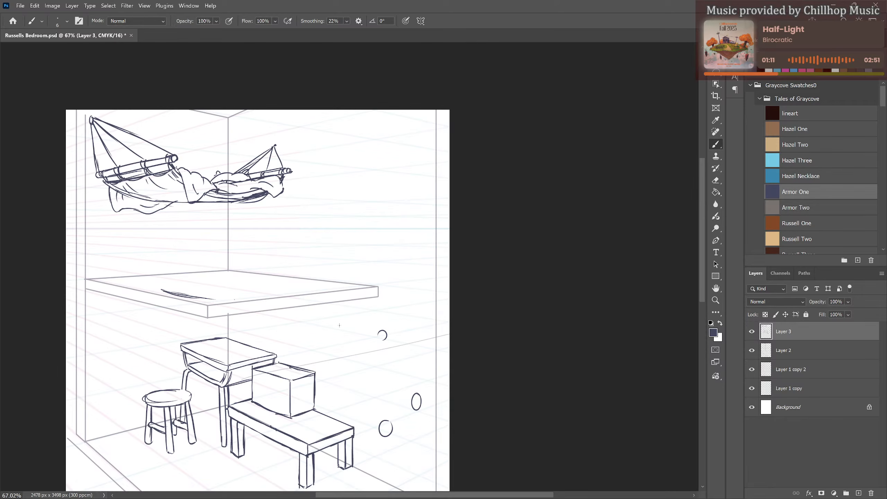
{"action": "key", "text": "ctrl+z"}
{"action": "key", "text": "ctrl+z"}
{"action": "key", "text": "e"}
{"action": "left_click_drag", "start_coordinate": [161, 290], "coordinate": [210, 298]}
{"action": "key", "text": "b"}
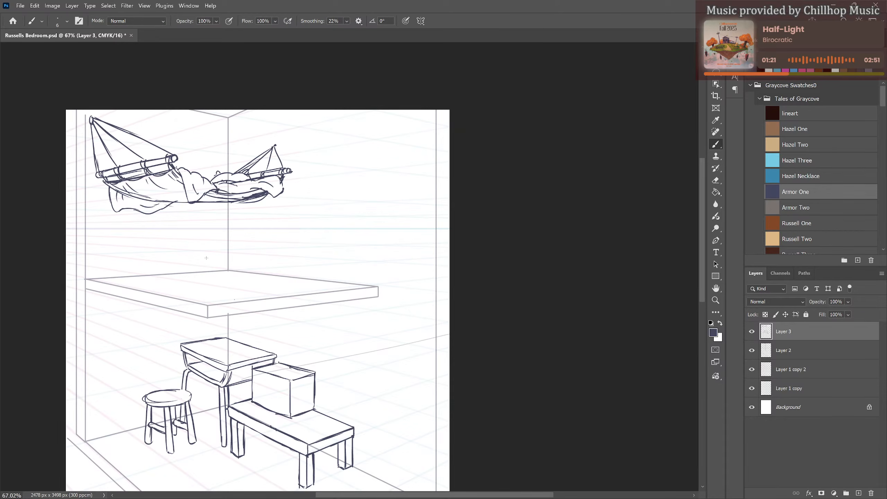
Sketch the two front base edges of a tall box on the shelf and its left vertical edge beneath the hammock.
{"action": "mouse_move", "coordinate": [166, 292]}
{"action": "left_mouse_down"}
{"action": "mouse_move", "coordinate": [211, 301]}
{"action": "mouse_move", "coordinate": [249, 292]}
{"action": "left_mouse_up"}
{"action": "key", "text": "ctrl+z"}
{"action": "left_click_drag", "start_coordinate": [158, 222], "coordinate": [157, 283]}
{"action": "left_click_drag", "start_coordinate": [156, 238], "coordinate": [157, 286]}
{"action": "left_click_drag", "start_coordinate": [156, 206], "coordinate": [156, 258]}
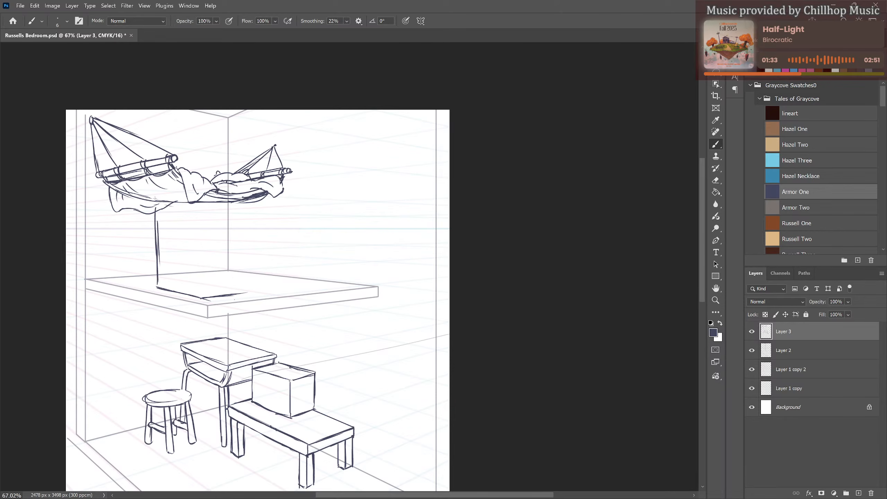
{"action": "left_click_drag", "start_coordinate": [157, 217], "coordinate": [158, 242]}
{"action": "left_click_drag", "start_coordinate": [97, 179], "coordinate": [98, 283]}
{"action": "key", "text": "ctrl+z"}
{"action": "key", "text": "ctrl+z"}
Select the whole hammock sketch with the Lasso and shift it slightly left so its front rope end meets the wall edge.
{"action": "key", "text": "l"}
{"action": "mouse_move", "coordinate": [251, 213]}
{"action": "left_mouse_down"}
{"action": "mouse_move", "coordinate": [252, 133]}
{"action": "mouse_move", "coordinate": [82, 108]}
{"action": "mouse_move", "coordinate": [84, 198]}
{"action": "mouse_move", "coordinate": [130, 232]}
{"action": "mouse_move", "coordinate": [151, 221]}
{"action": "mouse_move", "coordinate": [252, 218]}
{"action": "left_mouse_up"}
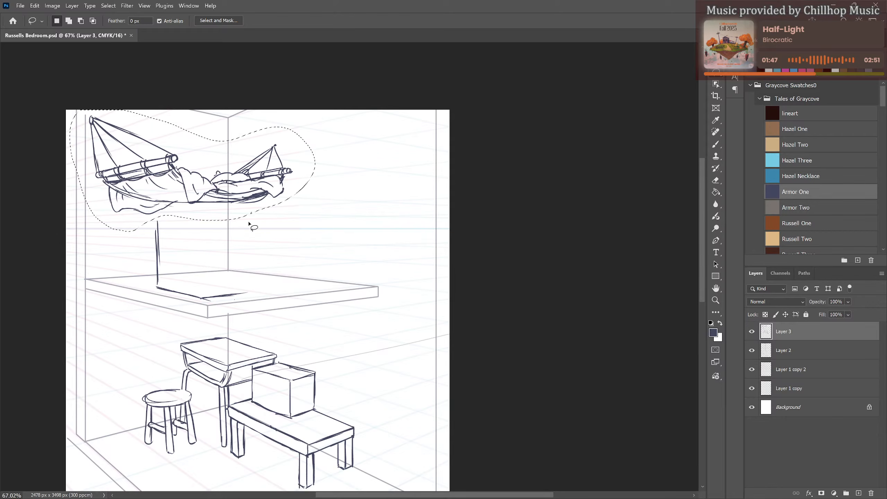
{"action": "key", "text": "ctrl+t"}
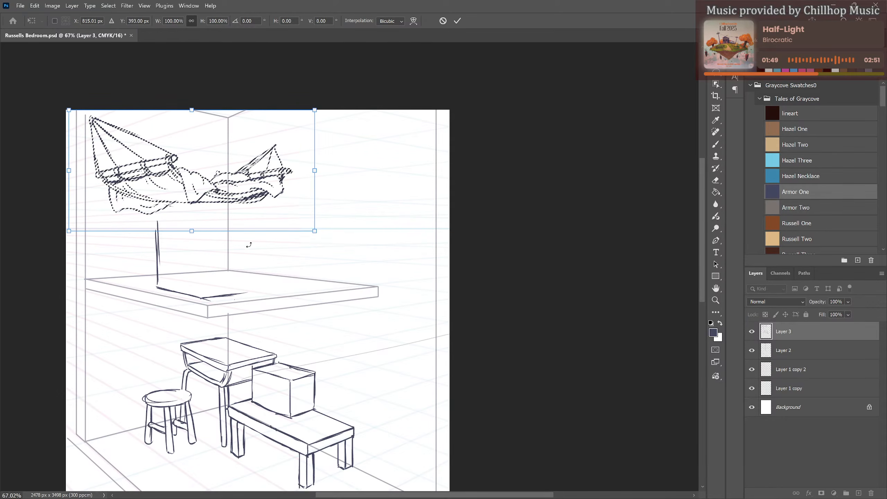
{"action": "key", "text": "Left"}
{"action": "key", "text": "Left"}
{"action": "key", "text": "Left"}
{"action": "key", "text": "Left"}
{"action": "key", "text": "Left"}
{"action": "key", "text": "Left"}
{"action": "key", "text": "Left"}
{"action": "key", "text": "Left"}
{"action": "key", "text": "Left"}
{"action": "key", "text": "Left"}
{"action": "key", "text": "Left"}
{"action": "key", "text": "Left"}
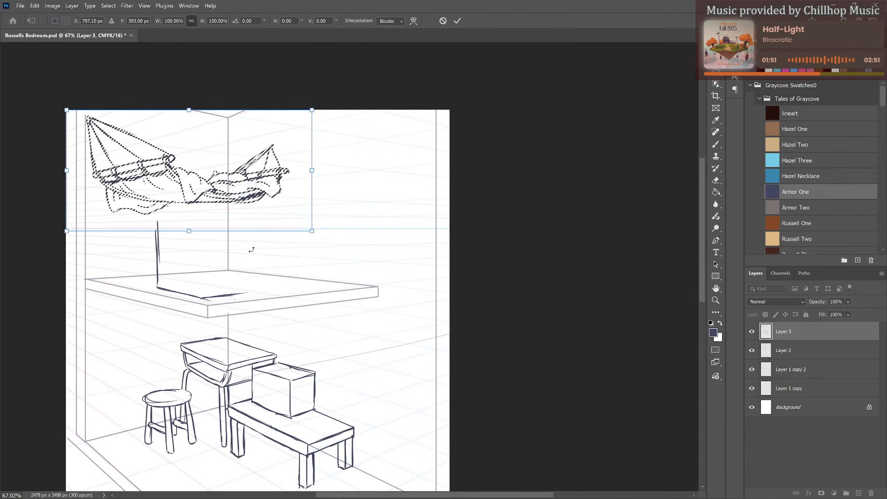
{"action": "key", "text": "Left"}
{"action": "key", "text": "Left"}
{"action": "key", "text": "Left"}
{"action": "key", "text": "Left"}
{"action": "key", "text": "Left"}
{"action": "key", "text": "Left"}
{"action": "key", "text": "Left"}
{"action": "key", "text": "Left"}
{"action": "key", "text": "Left"}
{"action": "key", "text": "Left"}
{"action": "key", "text": "Left"}
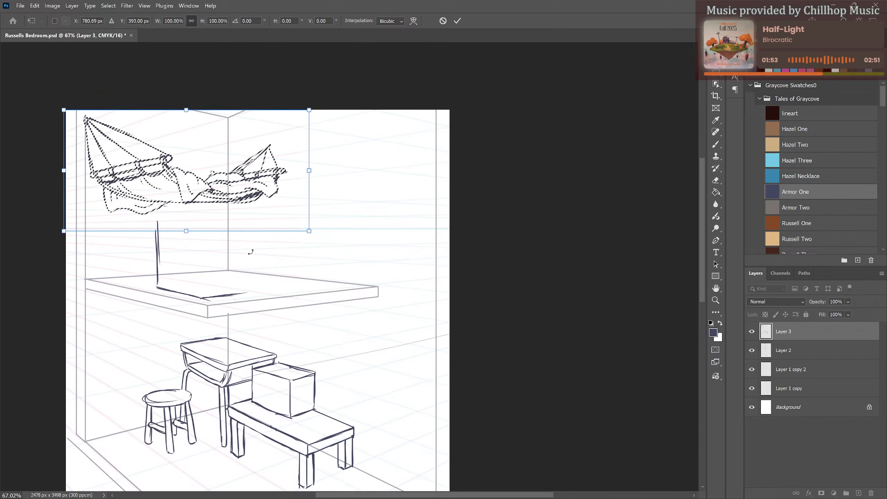
{"action": "key", "text": "Return"}
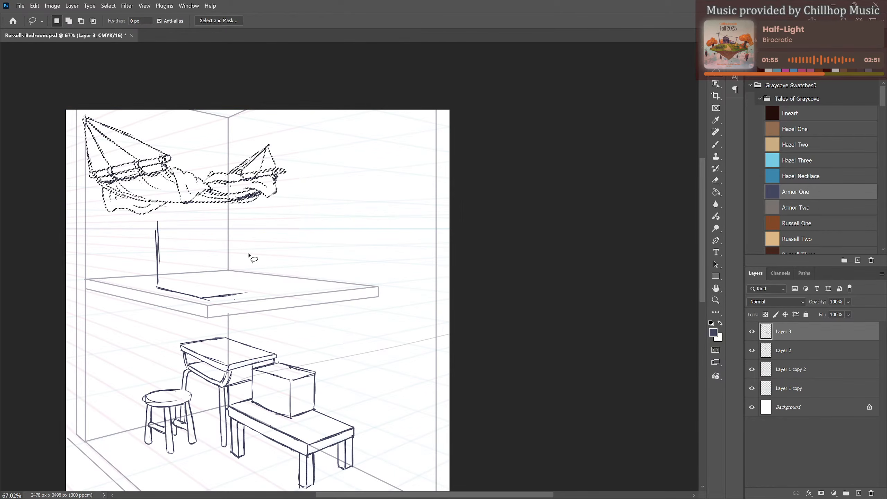
{"action": "key", "text": "ctrl+d"}
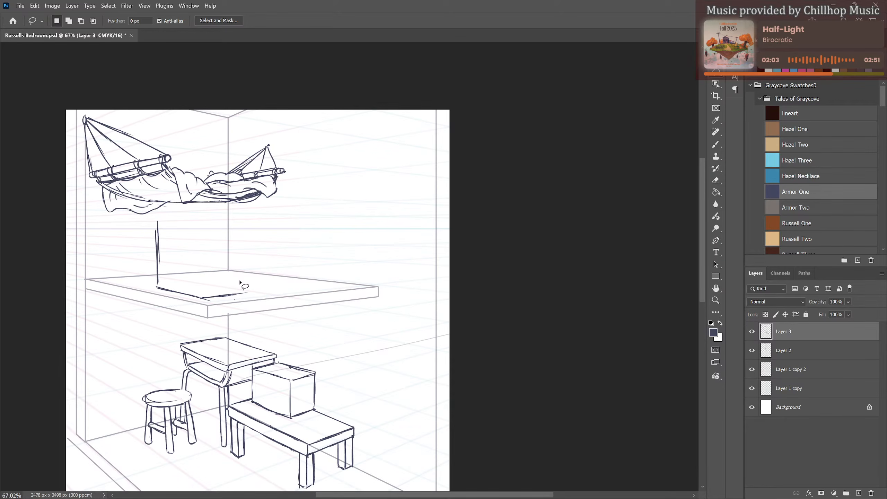
Select the hammock sketch again and move it down slightly, closer to the shelf.
{"action": "mouse_move", "coordinate": [285, 198]}
{"action": "left_mouse_down"}
{"action": "mouse_move", "coordinate": [226, 144]}
{"action": "mouse_move", "coordinate": [78, 109]}
{"action": "mouse_move", "coordinate": [74, 199]}
{"action": "mouse_move", "coordinate": [131, 236]}
{"action": "mouse_move", "coordinate": [149, 219]}
{"action": "mouse_move", "coordinate": [221, 225]}
{"action": "mouse_move", "coordinate": [286, 198]}
{"action": "left_mouse_up"}
{"action": "key", "text": "ctrl+t"}
{"action": "key", "text": "Down"}
{"action": "key", "text": "Down"}
{"action": "key", "text": "Down"}
{"action": "key", "text": "Down"}
{"action": "key", "text": "Down"}
{"action": "key", "text": "Down"}
{"action": "key", "text": "Down"}
{"action": "key", "text": "Down"}
{"action": "key", "text": "Down"}
{"action": "key", "text": "Down"}
{"action": "key", "text": "Down"}
{"action": "key", "text": "Down"}
{"action": "key", "text": "Down"}
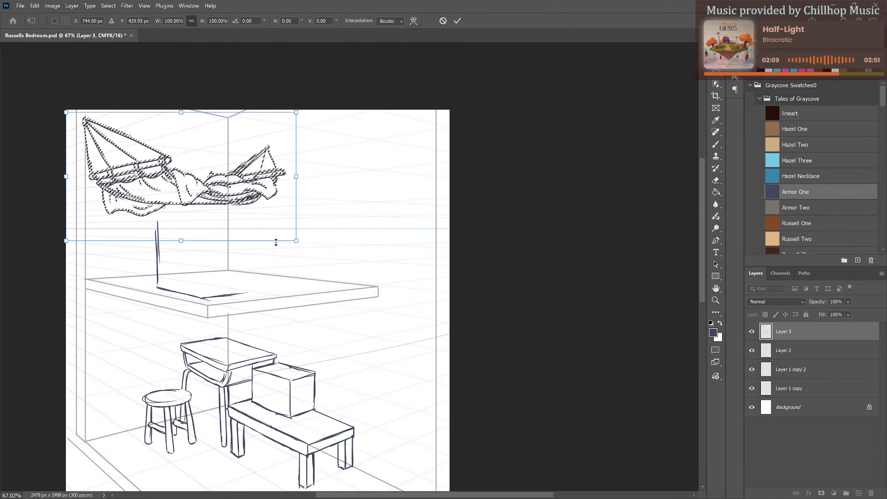
{"action": "key", "text": "Down"}
{"action": "key", "text": "Down"}
{"action": "key", "text": "Down"}
{"action": "key", "text": "Down"}
{"action": "key", "text": "Down"}
{"action": "key", "text": "Down"}
{"action": "key", "text": "Down"}
{"action": "key", "text": "Down"}
{"action": "key", "text": "Down"}
{"action": "key", "text": "Down"}
{"action": "key", "text": "Down"}
{"action": "key", "text": "Down"}
{"action": "key", "text": "Down"}
{"action": "key", "text": "Down"}
{"action": "key", "text": "Down"}
{"action": "key", "text": "Down"}
{"action": "key", "text": "Down"}
{"action": "key", "text": "Down"}
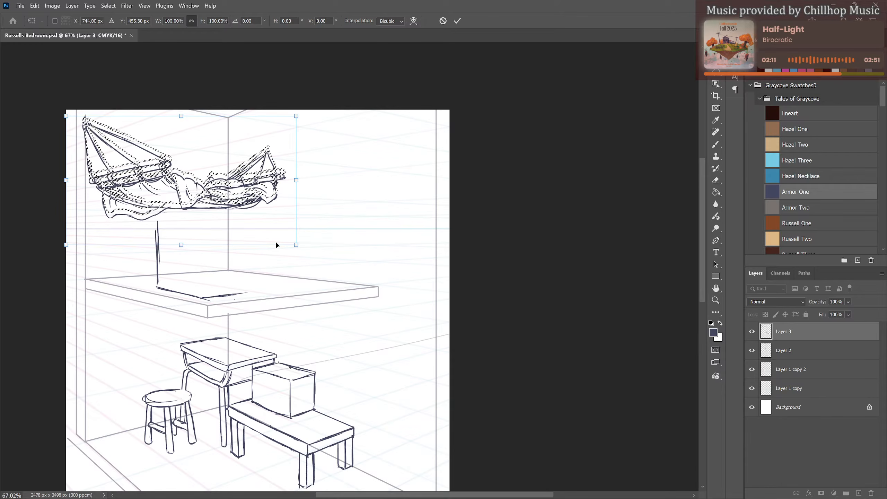
{"action": "key", "text": "Up"}
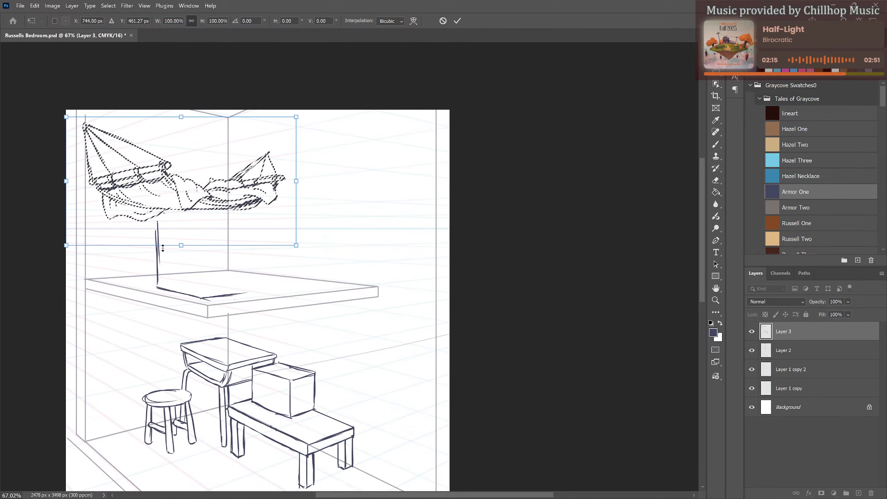
{"action": "key", "text": "Return"}
{"action": "key", "text": "ctrl+d"}
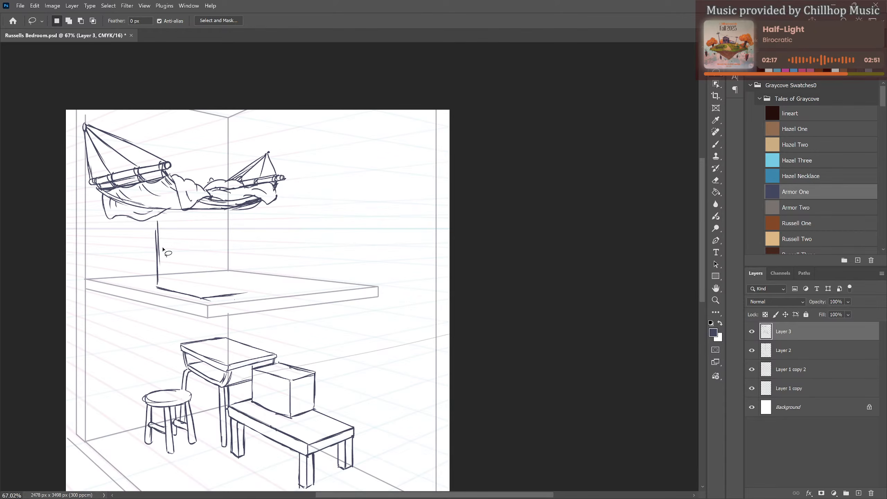
Extend the tall box's left vertical edge upward and erase the doubled line along its inner side.
{"action": "key", "text": "b"}
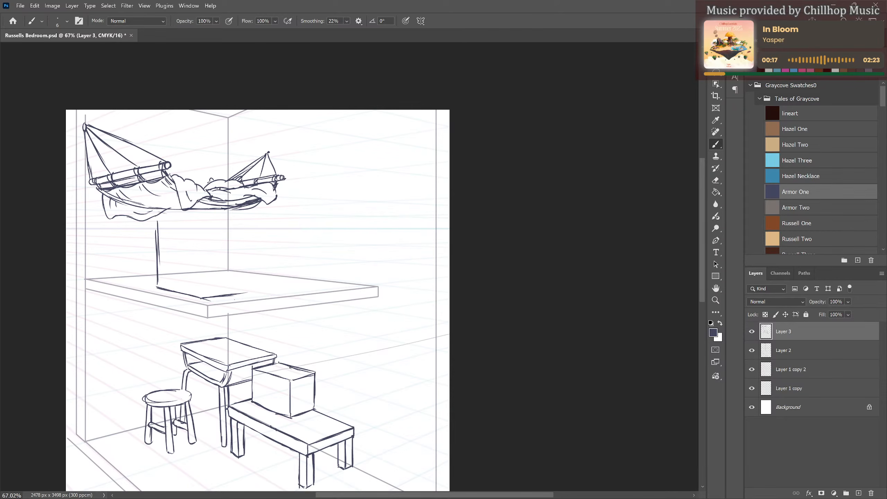
{"action": "scroll", "coordinate": [533, 232], "scroll_direction": "up", "scroll_amount": 3}
{"action": "scroll", "coordinate": [512, 223], "scroll_direction": "down", "scroll_amount": 7}
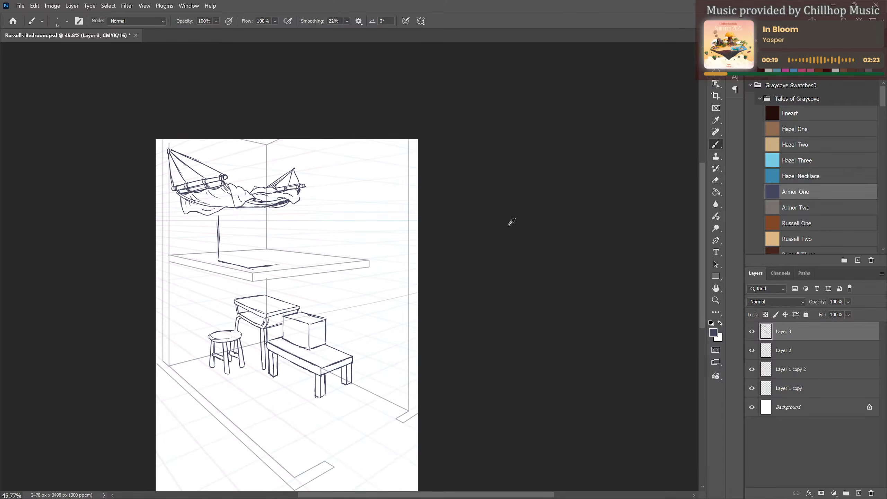
{"action": "scroll", "coordinate": [428, 343], "scroll_direction": "up", "scroll_amount": 2}
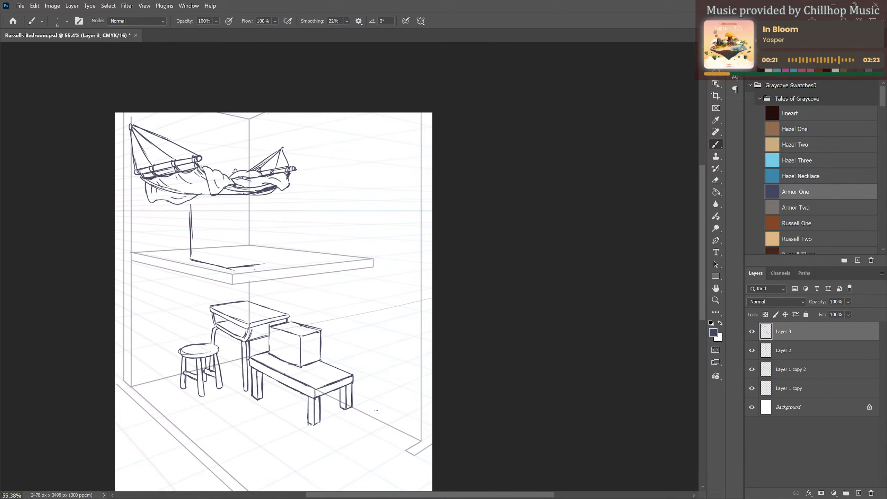
{"action": "scroll", "coordinate": [240, 299], "scroll_direction": "down", "scroll_amount": 1}
{"action": "scroll", "coordinate": [265, 286], "scroll_direction": "up", "scroll_amount": 4}
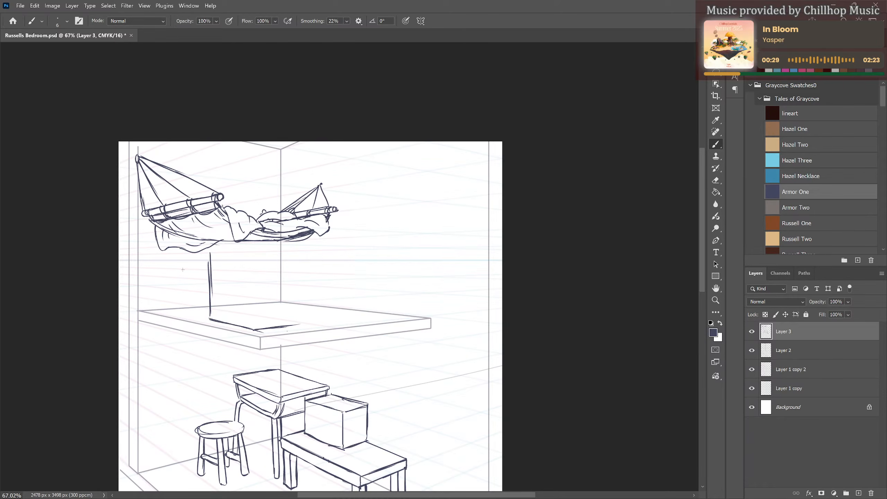
{"action": "left_click_drag", "start_coordinate": [209, 252], "coordinate": [209, 281]}
{"action": "key", "text": "e"}
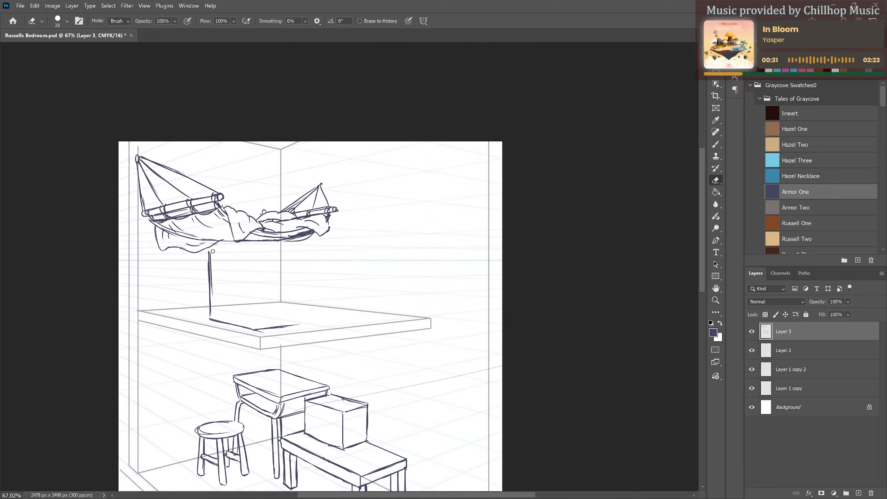
{"action": "left_click_drag", "start_coordinate": [213, 251], "coordinate": [213, 301]}
{"action": "key", "text": "b"}
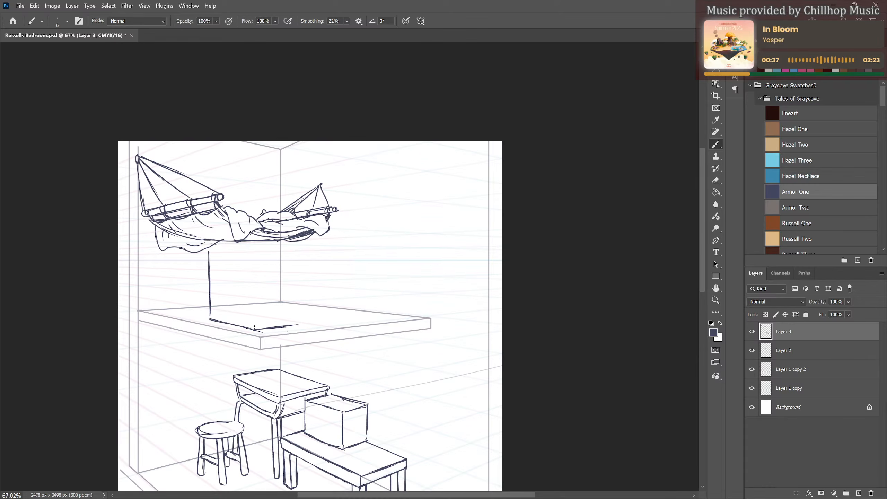
Draw the tall box's middle and right vertical edges above its base and sketch the upper edge of its left face.
{"action": "left_click_drag", "start_coordinate": [254, 306], "coordinate": [254, 322]}
{"action": "mouse_move", "coordinate": [255, 251]}
{"action": "left_mouse_down"}
{"action": "mouse_move", "coordinate": [256, 319]}
{"action": "mouse_move", "coordinate": [297, 326]}
{"action": "left_mouse_up"}
{"action": "left_click_drag", "start_coordinate": [299, 252], "coordinate": [297, 315]}
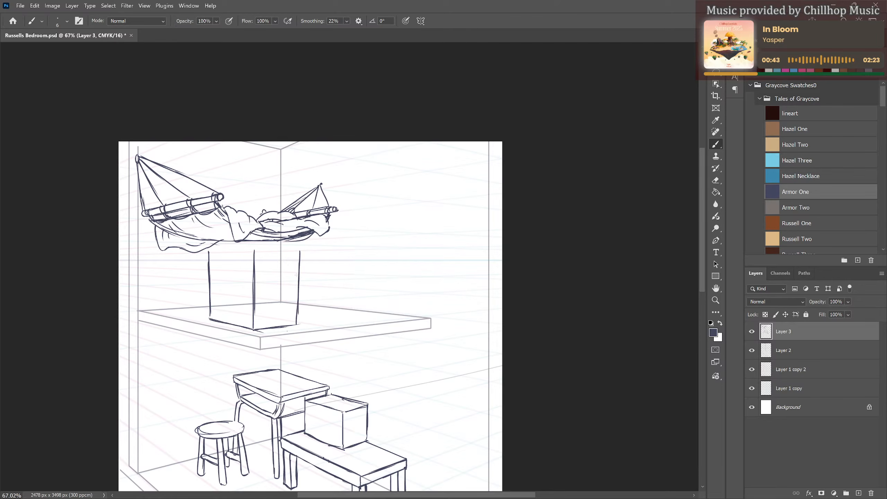
{"action": "mouse_move", "coordinate": [204, 252]}
{"action": "left_mouse_down"}
{"action": "mouse_move", "coordinate": [250, 249]}
{"action": "mouse_move", "coordinate": [204, 252]}
{"action": "mouse_move", "coordinate": [259, 251]}
{"action": "left_mouse_up"}
{"action": "key", "text": "ctrl+z"}
{"action": "key", "text": "ctrl+z"}
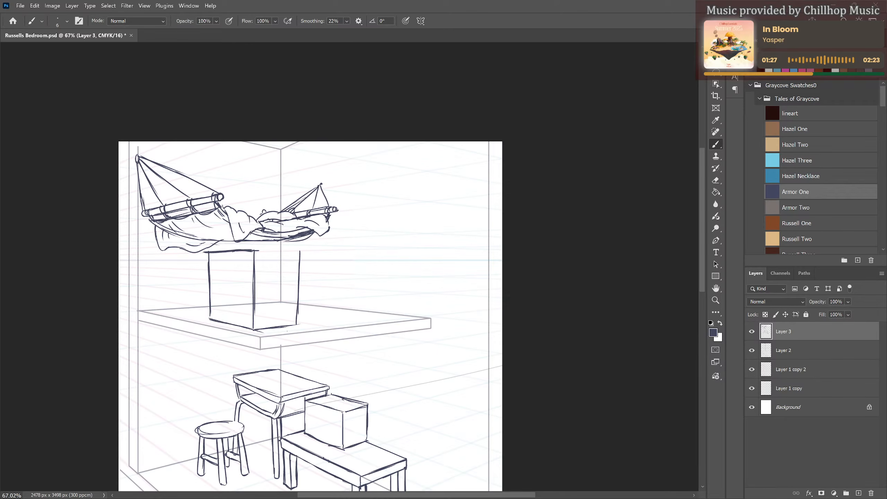
Bring up the Red-Deer House reference image over the canvas and examine its first-floor plan up close.
{"action": "left_click_drag", "start_coordinate": [0, 154], "coordinate": [292, 95]}
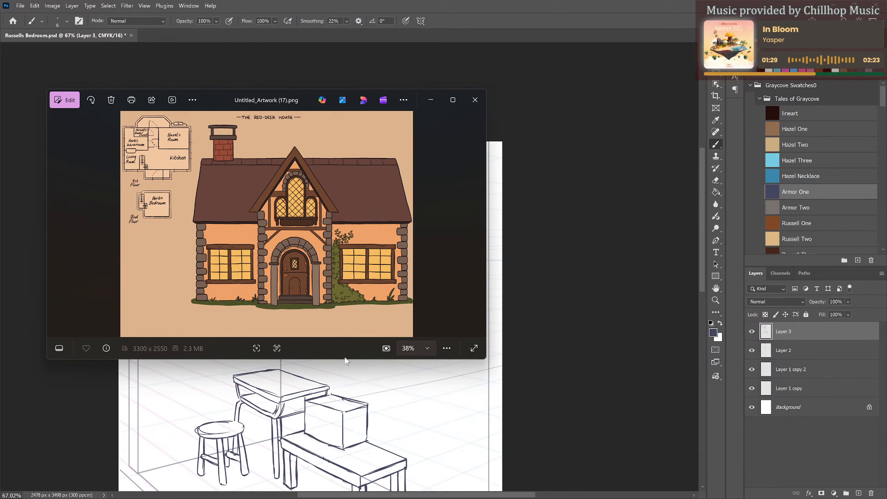
{"action": "scroll", "coordinate": [126, 177], "scroll_direction": "up", "scroll_amount": 3}
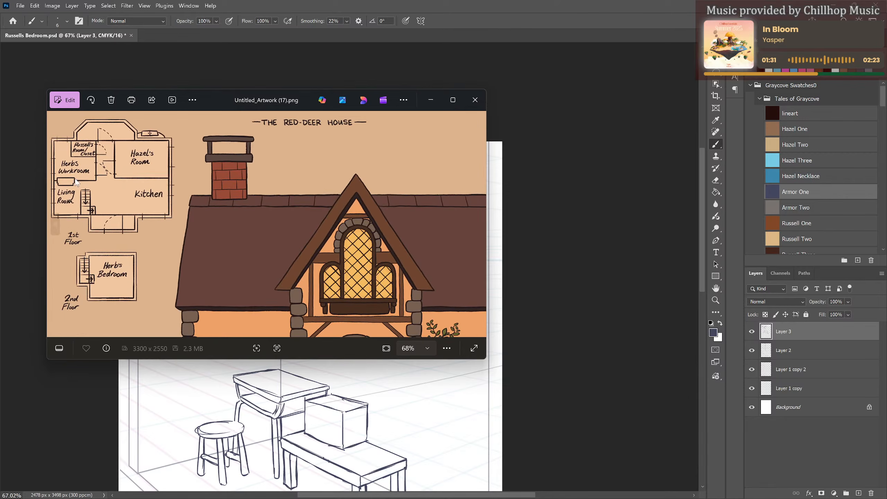
{"action": "scroll", "coordinate": [125, 178], "scroll_direction": "up", "scroll_amount": 1}
{"action": "left_click_drag", "start_coordinate": [135, 183], "coordinate": [151, 186]}
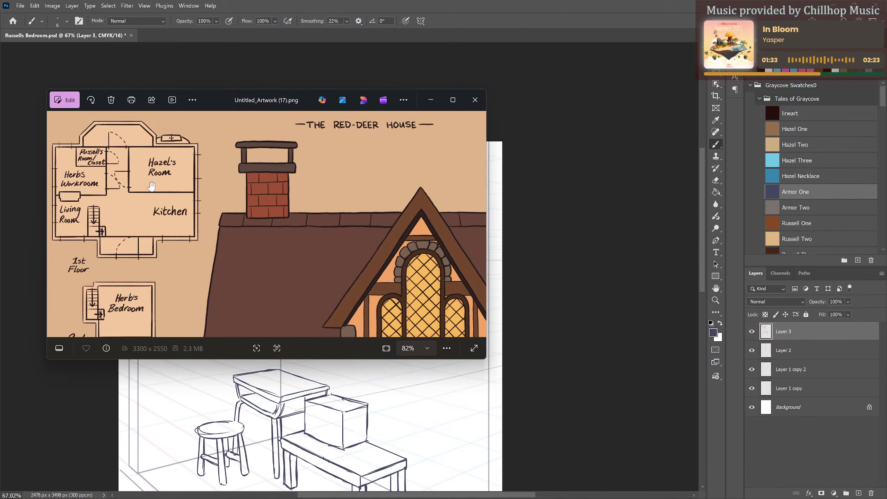
{"action": "scroll", "coordinate": [150, 186], "scroll_direction": "down", "scroll_amount": 2}
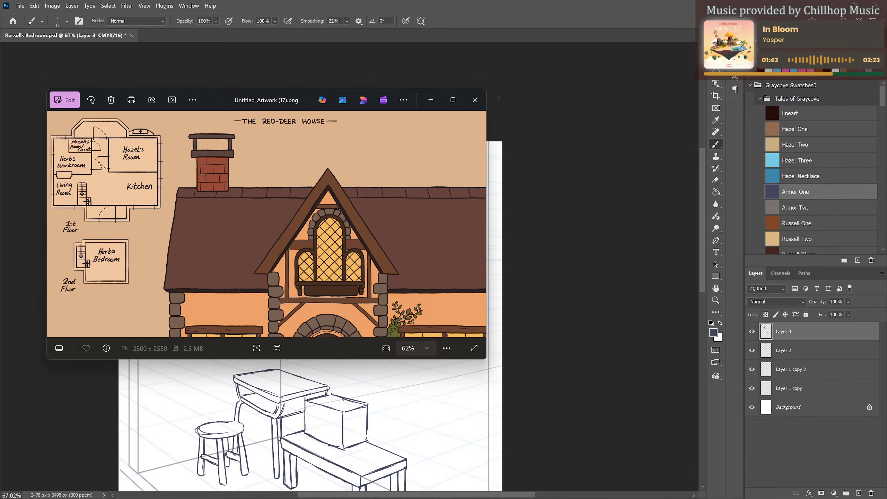
Close the house reference image and draw a thin overhanging top slab across both faces of the tall box.
{"action": "left_click", "coordinate": [476, 100]}
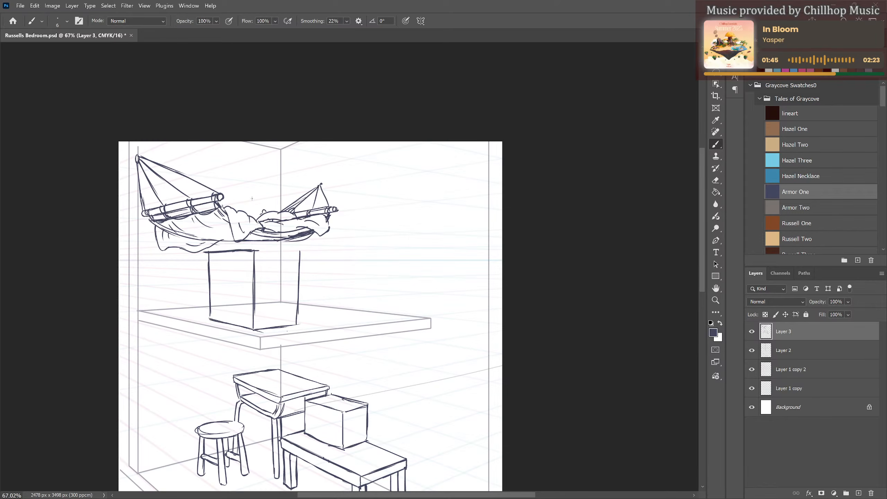
{"action": "scroll", "coordinate": [252, 198], "scroll_direction": "down", "scroll_amount": 5}
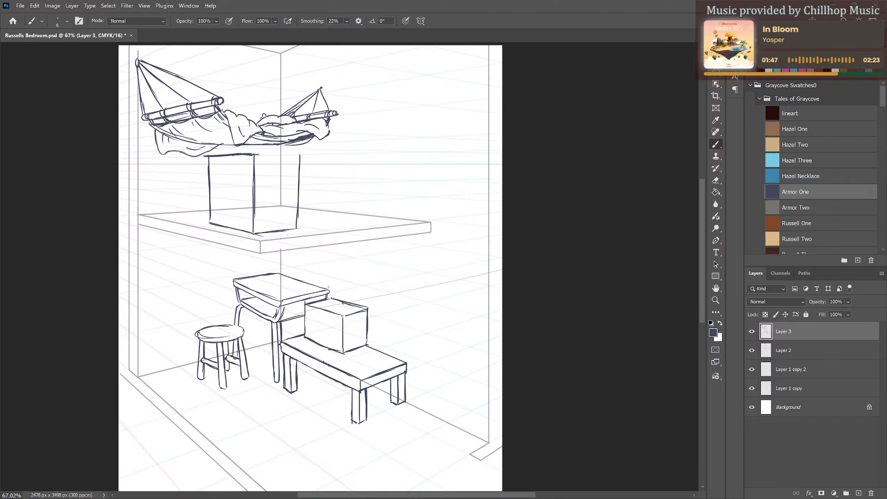
{"action": "scroll", "coordinate": [329, 288], "scroll_direction": "up", "scroll_amount": 4}
{"action": "scroll", "coordinate": [308, 286], "scroll_direction": "down", "scroll_amount": 2}
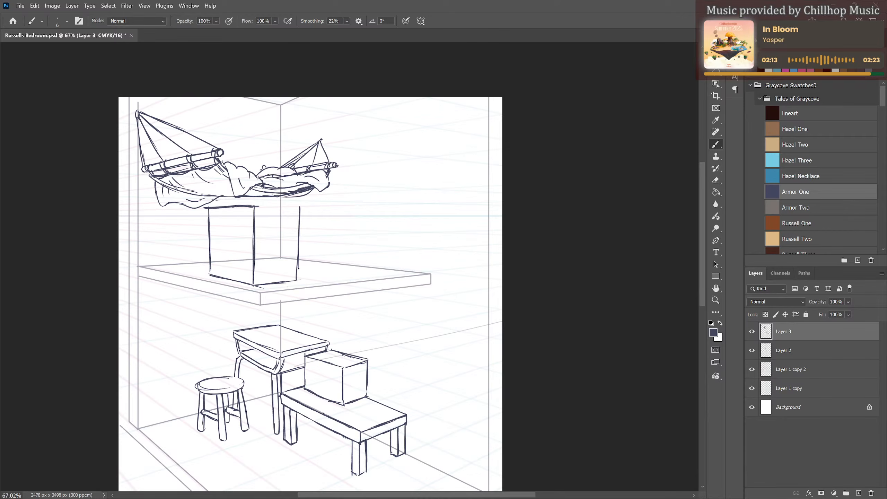
{"action": "mouse_move", "coordinate": [295, 206]}
{"action": "left_mouse_down"}
{"action": "mouse_move", "coordinate": [297, 282]}
{"action": "mouse_move", "coordinate": [297, 269]}
{"action": "left_mouse_up"}
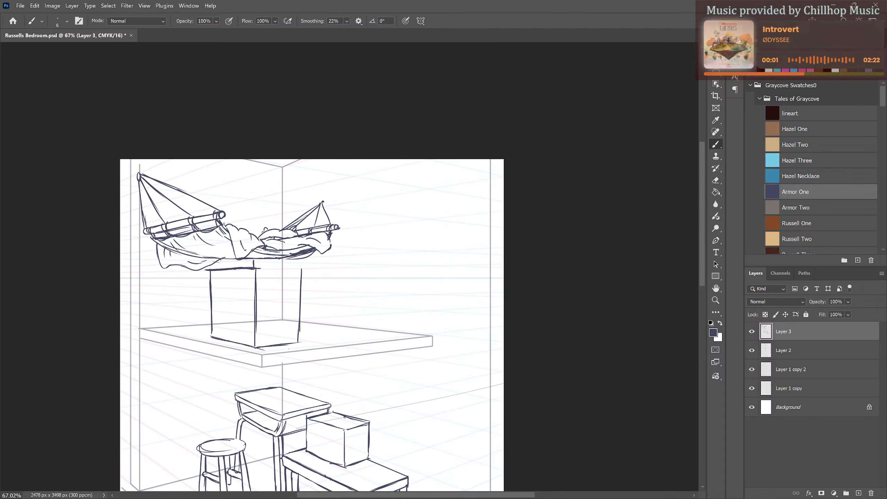
{"action": "mouse_move", "coordinate": [208, 263]}
{"action": "left_mouse_down"}
{"action": "mouse_move", "coordinate": [206, 270]}
{"action": "mouse_move", "coordinate": [258, 260]}
{"action": "mouse_move", "coordinate": [304, 270]}
{"action": "left_mouse_up"}
{"action": "mouse_move", "coordinate": [251, 259]}
{"action": "left_mouse_down"}
{"action": "mouse_move", "coordinate": [308, 264]}
{"action": "mouse_move", "coordinate": [305, 274]}
{"action": "left_mouse_up"}
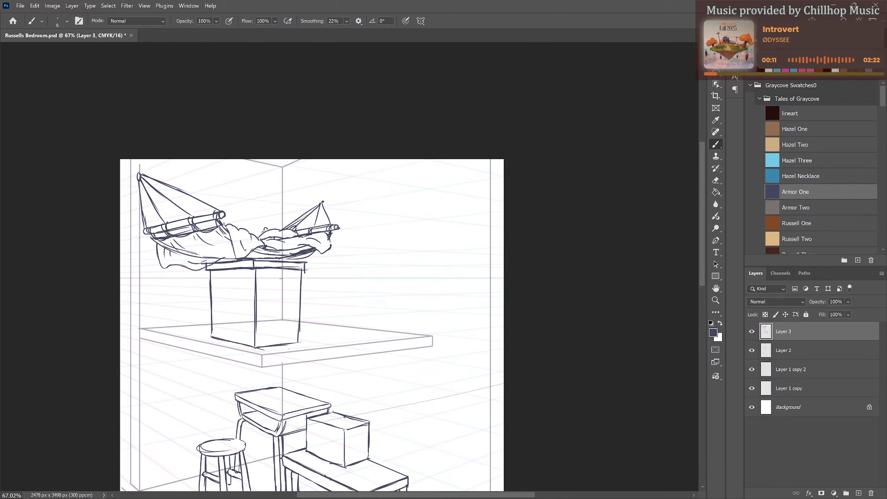
Draw a base line with short feet under the tall box and add short vertical shading strokes beneath its top slab.
{"action": "mouse_move", "coordinate": [211, 336]}
{"action": "left_mouse_down"}
{"action": "mouse_move", "coordinate": [214, 345]}
{"action": "mouse_move", "coordinate": [259, 352]}
{"action": "mouse_move", "coordinate": [298, 345]}
{"action": "left_mouse_up"}
{"action": "left_click_drag", "start_coordinate": [217, 271], "coordinate": [222, 302]}
{"action": "left_click_drag", "start_coordinate": [381, 322], "coordinate": [361, 288]}
{"action": "key", "text": "ctrl+z"}
Sketch a long bar with a hooked end beside the bench, low on the right wall.
{"action": "mouse_move", "coordinate": [429, 292]}
{"action": "left_mouse_down"}
{"action": "mouse_move", "coordinate": [422, 285]}
{"action": "mouse_move", "coordinate": [446, 274]}
{"action": "mouse_move", "coordinate": [420, 262]}
{"action": "left_mouse_up"}
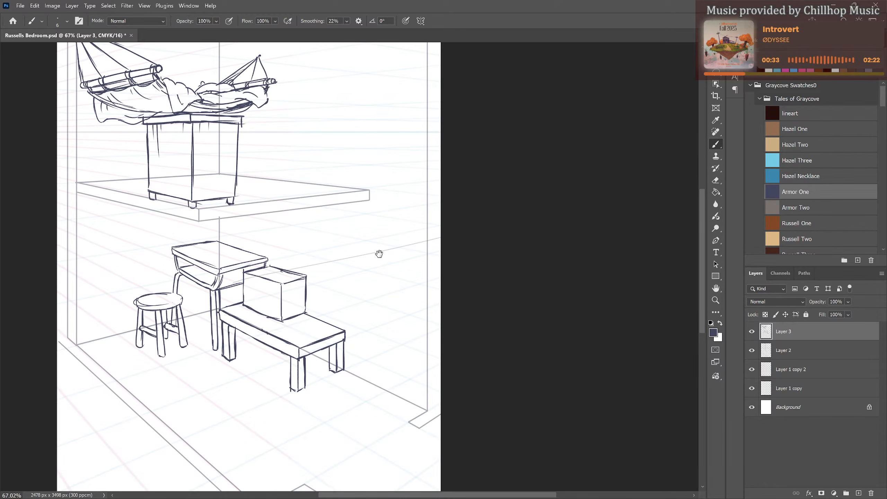
{"action": "left_click_drag", "start_coordinate": [380, 254], "coordinate": [358, 278]}
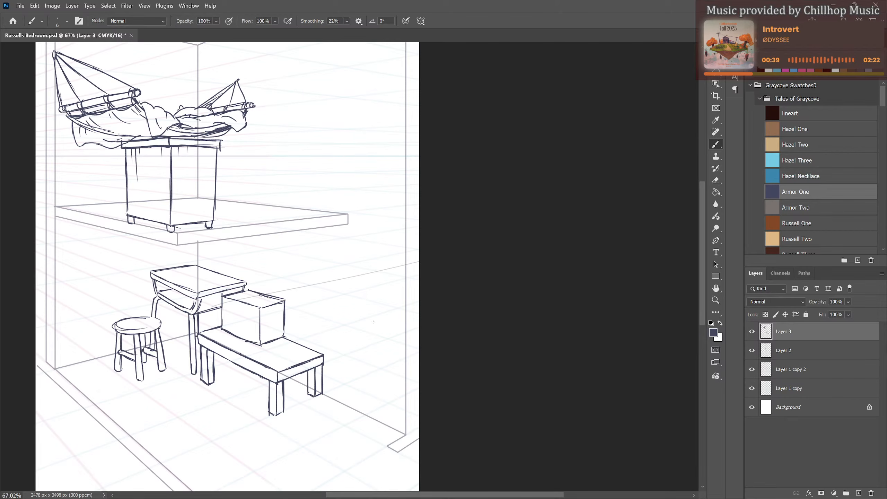
{"action": "mouse_move", "coordinate": [351, 242]}
{"action": "left_mouse_down"}
{"action": "mouse_move", "coordinate": [333, 242]}
{"action": "mouse_move", "coordinate": [388, 258]}
{"action": "mouse_move", "coordinate": [406, 249]}
{"action": "left_mouse_up"}
{"action": "key", "text": "ctrl+z"}
{"action": "mouse_move", "coordinate": [339, 243]}
{"action": "left_mouse_down"}
{"action": "mouse_move", "coordinate": [333, 247]}
{"action": "mouse_move", "coordinate": [396, 251]}
{"action": "mouse_move", "coordinate": [370, 234]}
{"action": "mouse_move", "coordinate": [342, 237]}
{"action": "mouse_move", "coordinate": [407, 260]}
{"action": "mouse_move", "coordinate": [393, 253]}
{"action": "mouse_move", "coordinate": [385, 281]}
{"action": "mouse_move", "coordinate": [383, 382]}
{"action": "left_mouse_up"}
Select the hooked bar, rotate it 10.68° clockwise to follow the wall's perspective, and darken its hooked end.
{"action": "key", "text": "l"}
{"action": "key", "text": "ctrl+t"}
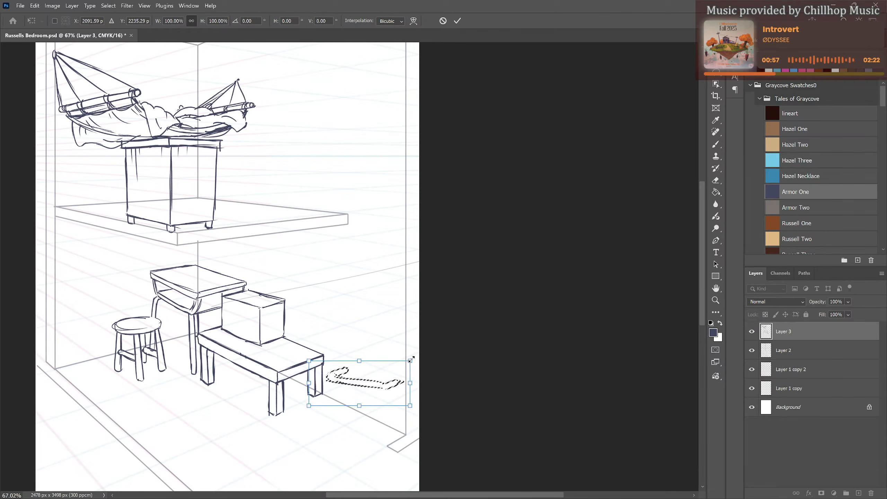
{"action": "left_click_drag", "start_coordinate": [417, 356], "coordinate": [422, 368]}
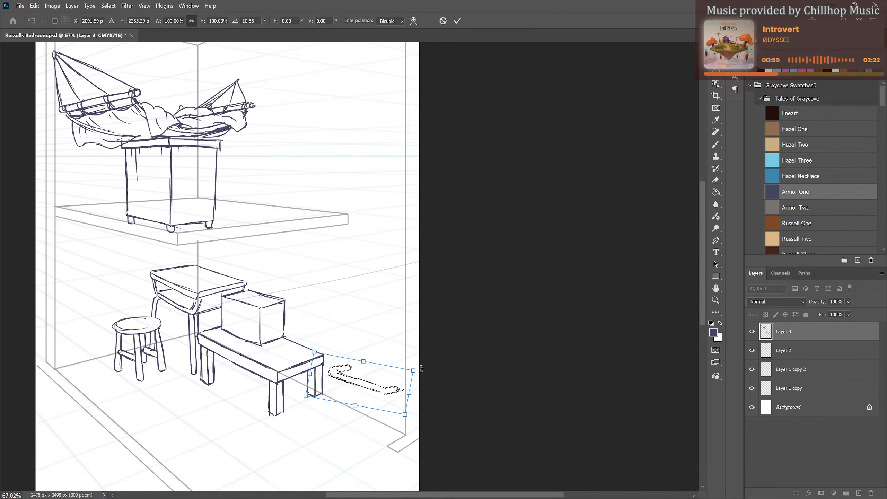
{"action": "key", "text": "Return"}
{"action": "key", "text": "ctrl+d"}
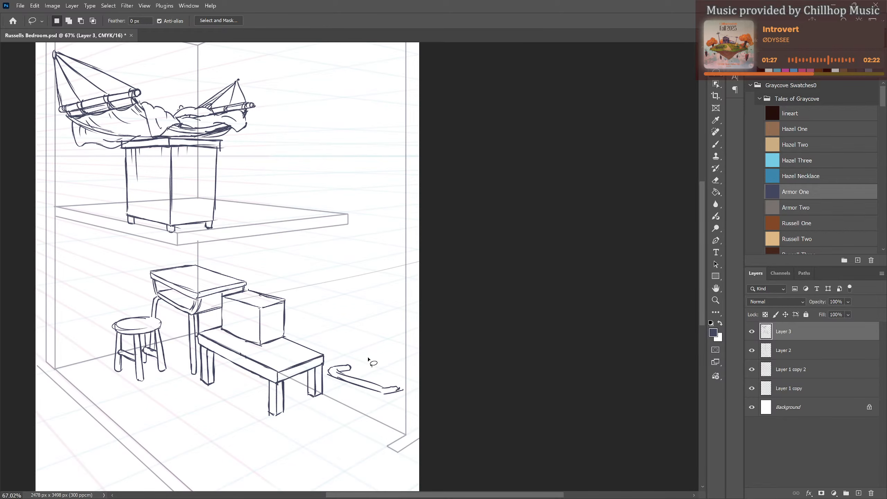
{"action": "key", "text": "b"}
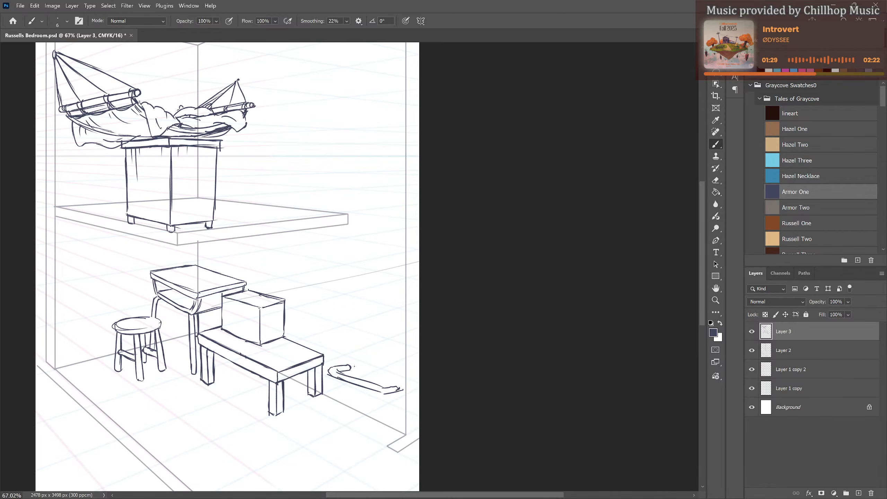
{"action": "mouse_move", "coordinate": [330, 370]}
{"action": "left_mouse_down"}
{"action": "mouse_move", "coordinate": [351, 364]}
{"action": "mouse_move", "coordinate": [338, 374]}
{"action": "left_mouse_up"}
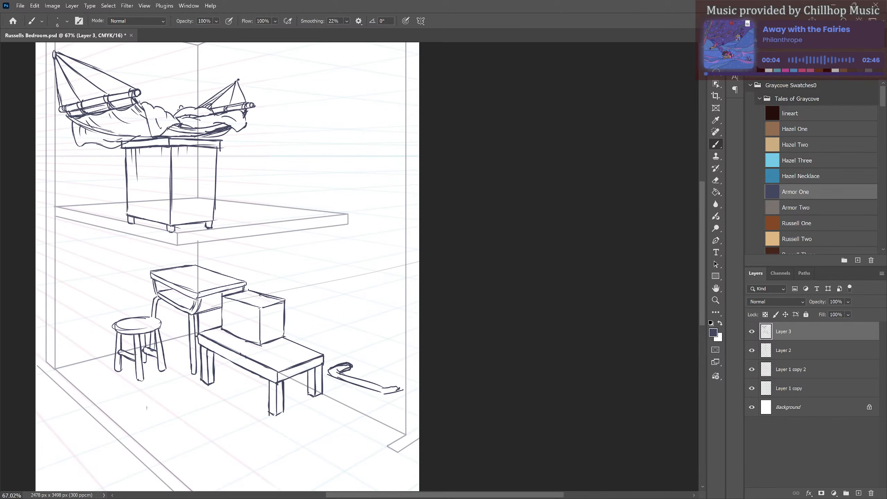
Sketch a four-sided rug outline on the floor beneath the stool and erase the stray lines around the stool's legs.
{"action": "left_click_drag", "start_coordinate": [180, 390], "coordinate": [191, 342]}
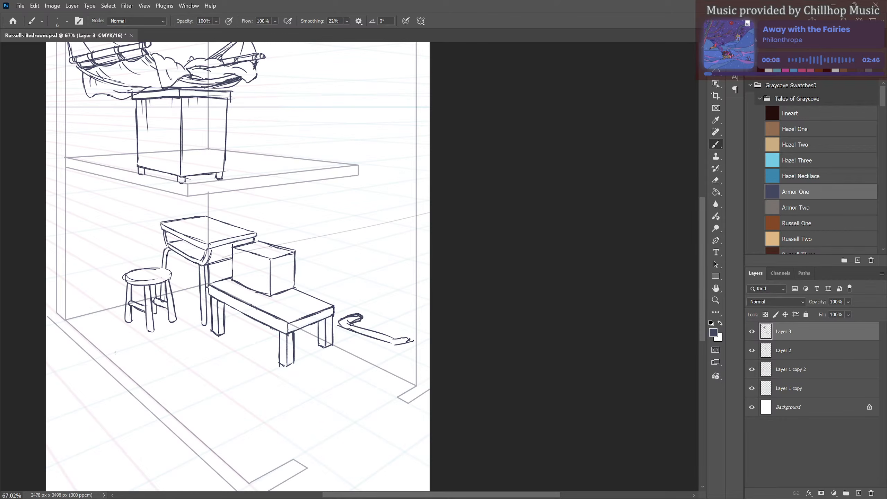
{"action": "left_click_drag", "start_coordinate": [115, 354], "coordinate": [163, 394]}
{"action": "key", "text": "ctrl+z"}
{"action": "key", "text": "ctrl+z"}
{"action": "left_click_drag", "start_coordinate": [79, 323], "coordinate": [131, 367]}
{"action": "left_click_drag", "start_coordinate": [78, 323], "coordinate": [130, 307]}
{"action": "mouse_move", "coordinate": [112, 313]}
{"action": "left_mouse_down"}
{"action": "mouse_move", "coordinate": [166, 317]}
{"action": "mouse_move", "coordinate": [191, 334]}
{"action": "left_mouse_up"}
{"action": "left_click_drag", "start_coordinate": [128, 362], "coordinate": [195, 336]}
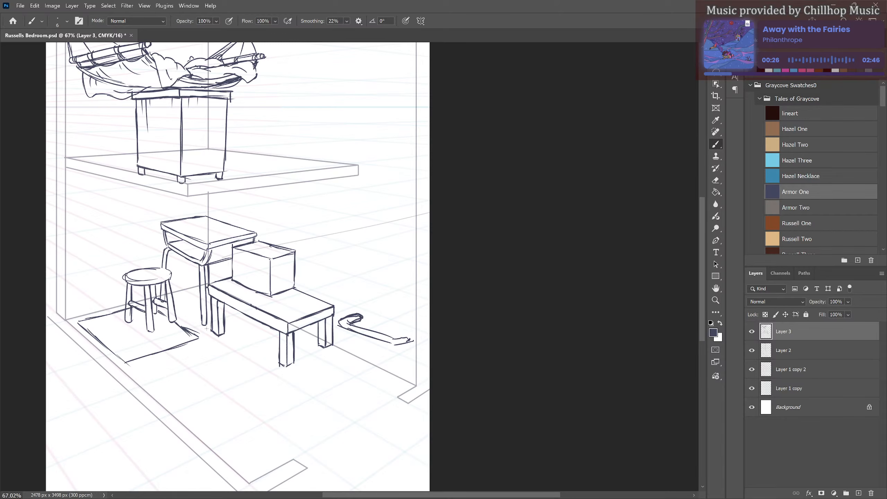
{"action": "key", "text": "e"}
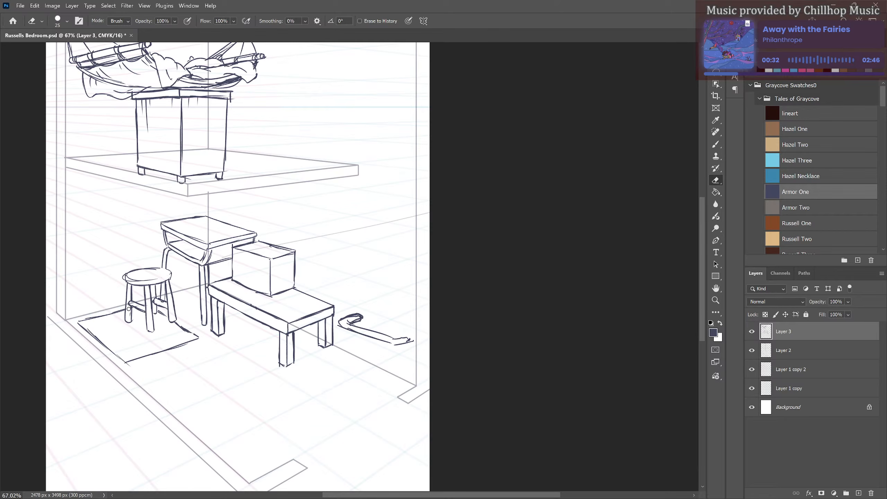
{"action": "left_click_drag", "start_coordinate": [138, 305], "coordinate": [142, 307]}
{"action": "key", "text": "b"}
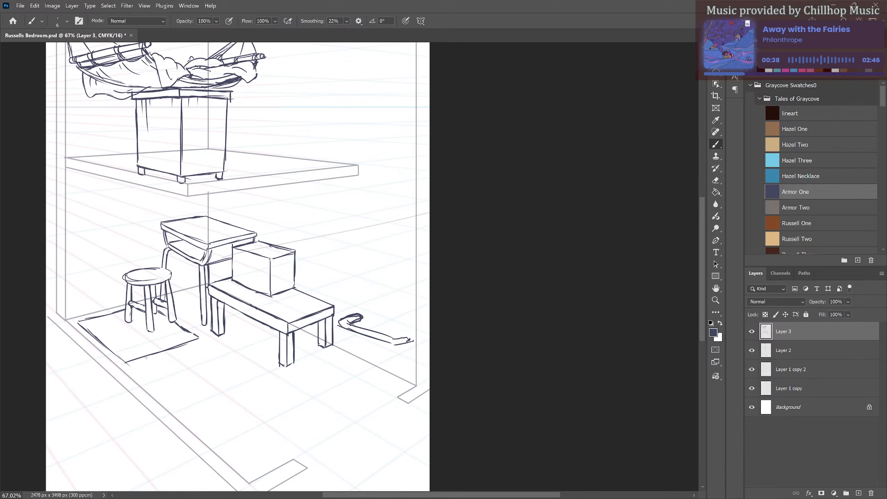
Extend the rug outline forward and under the bench, then erase the old front edges inside it.
{"action": "left_click_drag", "start_coordinate": [158, 344], "coordinate": [161, 344]}
{"action": "left_click_drag", "start_coordinate": [80, 319], "coordinate": [92, 317]}
{"action": "mouse_move", "coordinate": [97, 324]}
{"action": "left_mouse_down"}
{"action": "mouse_move", "coordinate": [119, 314]}
{"action": "mouse_move", "coordinate": [132, 351]}
{"action": "mouse_move", "coordinate": [169, 376]}
{"action": "mouse_move", "coordinate": [245, 344]}
{"action": "left_mouse_up"}
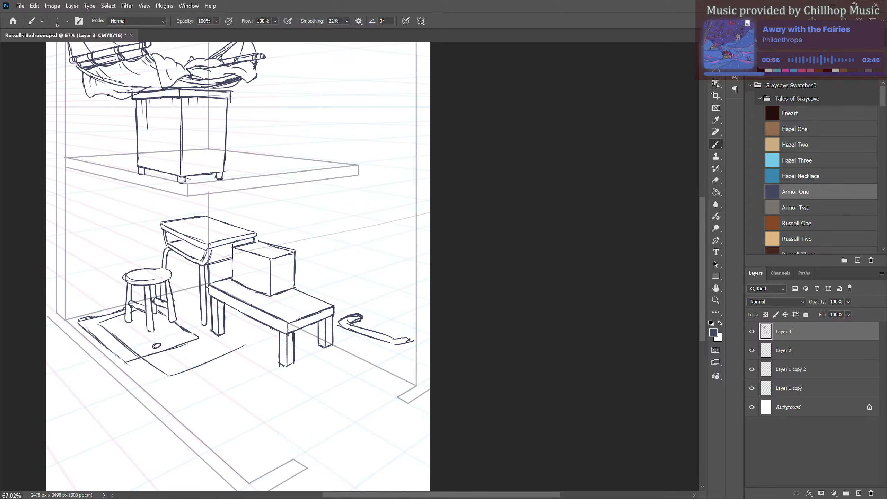
{"action": "left_click_drag", "start_coordinate": [176, 301], "coordinate": [195, 291]}
{"action": "left_click_drag", "start_coordinate": [232, 351], "coordinate": [270, 334]}
{"action": "key", "text": "e"}
{"action": "mouse_move", "coordinate": [148, 348]}
{"action": "left_mouse_down"}
{"action": "mouse_move", "coordinate": [167, 339]}
{"action": "mouse_move", "coordinate": [161, 311]}
{"action": "mouse_move", "coordinate": [186, 329]}
{"action": "mouse_move", "coordinate": [180, 341]}
{"action": "mouse_move", "coordinate": [201, 336]}
{"action": "mouse_move", "coordinate": [193, 341]}
{"action": "left_mouse_up"}
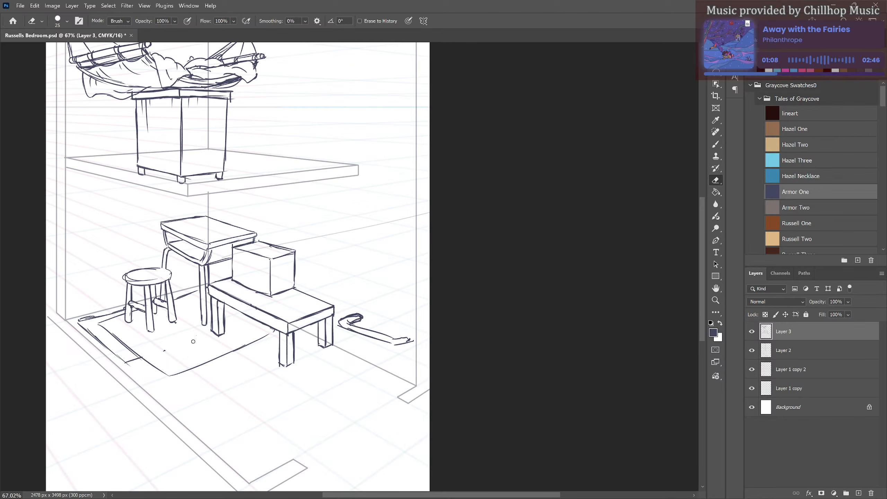
Add a row of short fringe strokes along the rug's outer edge and extend its side line up to the bench.
{"action": "key", "text": "b"}
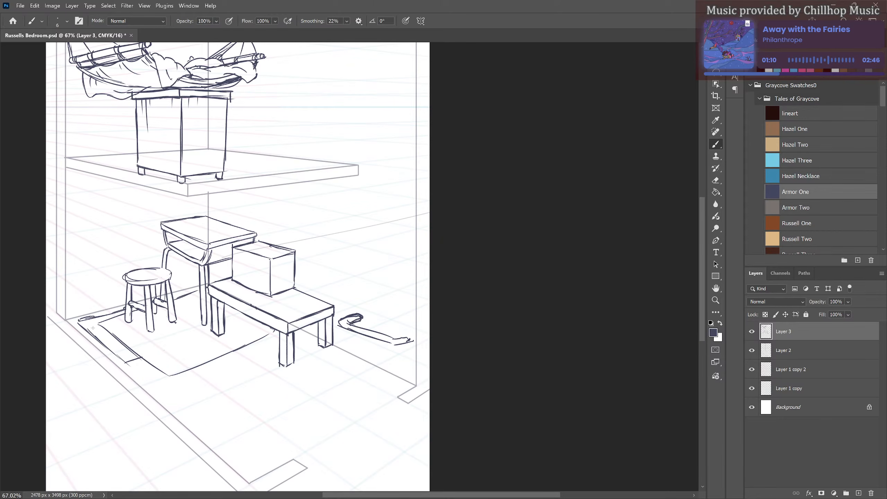
{"action": "left_click_drag", "start_coordinate": [93, 328], "coordinate": [147, 362]}
{"action": "mouse_move", "coordinate": [142, 374]}
{"action": "left_mouse_down"}
{"action": "mouse_move", "coordinate": [157, 367]}
{"action": "mouse_move", "coordinate": [169, 379]}
{"action": "left_mouse_up"}
{"action": "left_click_drag", "start_coordinate": [270, 333], "coordinate": [282, 328]}
{"action": "key", "text": "e"}
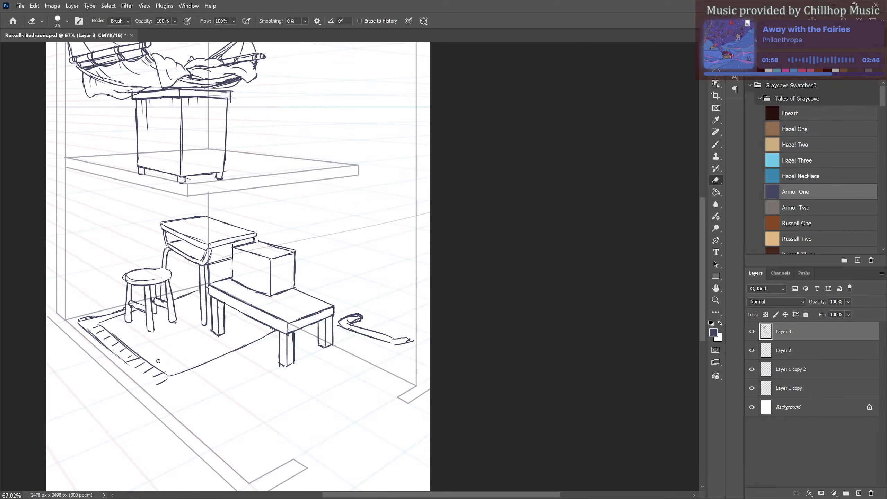
Draw the raised far end of the hooked wall bar and erase the overlapping lines at both of its ends.
{"action": "mouse_move", "coordinate": [394, 316]}
{"action": "left_mouse_down"}
{"action": "mouse_move", "coordinate": [354, 320]}
{"action": "mouse_move", "coordinate": [372, 342]}
{"action": "mouse_move", "coordinate": [351, 349]}
{"action": "left_mouse_up"}
{"action": "key", "text": "b"}
{"action": "key", "text": "e"}
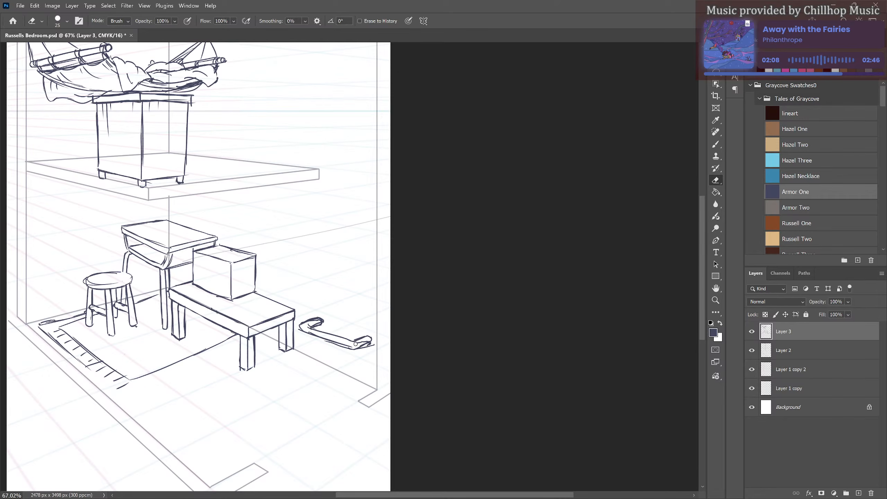
{"action": "mouse_move", "coordinate": [356, 345]}
{"action": "left_mouse_down"}
{"action": "mouse_move", "coordinate": [373, 340]}
{"action": "mouse_move", "coordinate": [366, 350]}
{"action": "left_mouse_up"}
{"action": "mouse_move", "coordinate": [318, 319]}
{"action": "left_mouse_down"}
{"action": "mouse_move", "coordinate": [326, 322]}
{"action": "mouse_move", "coordinate": [306, 327]}
{"action": "left_mouse_up"}
{"action": "key", "text": "b"}
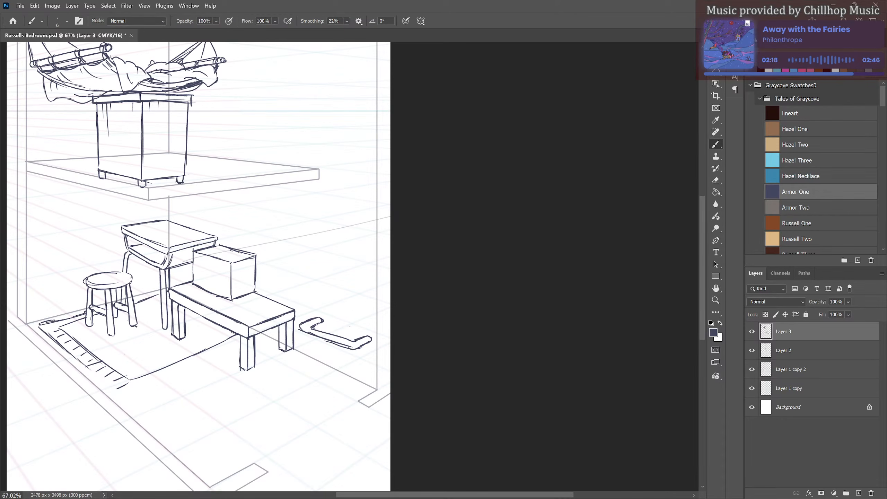
{"action": "left_click_drag", "start_coordinate": [347, 277], "coordinate": [341, 317]}
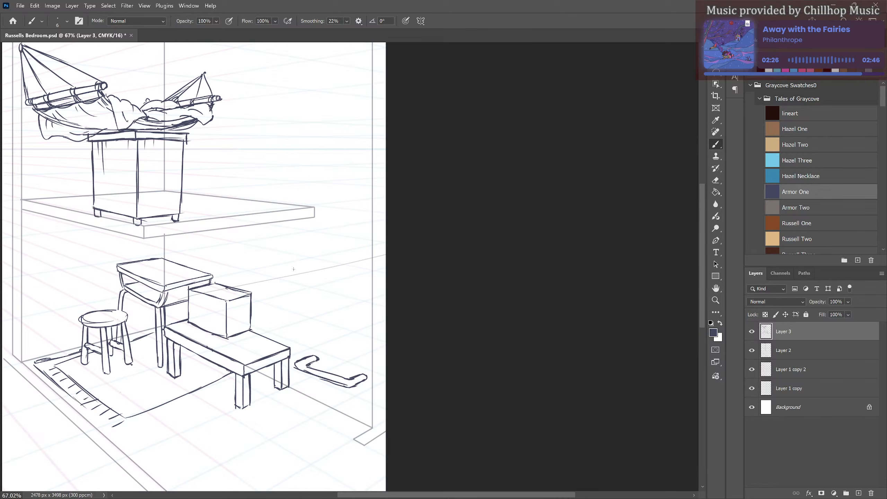
{"action": "mouse_move", "coordinate": [299, 279]}
{"action": "left_mouse_down"}
{"action": "mouse_move", "coordinate": [310, 307]}
{"action": "mouse_move", "coordinate": [363, 328]}
{"action": "left_mouse_up"}
{"action": "key", "text": "ctrl+z"}
{"action": "key", "text": "ctrl+z"}
{"action": "key", "text": "ctrl+z"}
{"action": "mouse_move", "coordinate": [291, 303]}
{"action": "left_mouse_down"}
{"action": "mouse_move", "coordinate": [294, 312]}
{"action": "mouse_move", "coordinate": [313, 307]}
{"action": "mouse_move", "coordinate": [284, 317]}
{"action": "mouse_move", "coordinate": [370, 292]}
{"action": "left_mouse_up"}
{"action": "key", "text": "ctrl+z"}
{"action": "key", "text": "ctrl+z"}
Sketch a sideways antler with a row of curved prongs on the right wall above the hooked bar.
{"action": "left_click_drag", "start_coordinate": [371, 290], "coordinate": [378, 277]}
{"action": "left_click_drag", "start_coordinate": [286, 314], "coordinate": [379, 273]}
{"action": "mouse_move", "coordinate": [304, 304]}
{"action": "left_mouse_down"}
{"action": "mouse_move", "coordinate": [305, 288]}
{"action": "mouse_move", "coordinate": [304, 326]}
{"action": "mouse_move", "coordinate": [316, 329]}
{"action": "mouse_move", "coordinate": [309, 325]}
{"action": "mouse_move", "coordinate": [325, 315]}
{"action": "mouse_move", "coordinate": [342, 323]}
{"action": "left_mouse_up"}
{"action": "mouse_move", "coordinate": [328, 310]}
{"action": "left_mouse_down"}
{"action": "mouse_move", "coordinate": [344, 323]}
{"action": "mouse_move", "coordinate": [341, 313]}
{"action": "mouse_move", "coordinate": [352, 307]}
{"action": "mouse_move", "coordinate": [351, 320]}
{"action": "mouse_move", "coordinate": [382, 313]}
{"action": "mouse_move", "coordinate": [353, 312]}
{"action": "mouse_move", "coordinate": [384, 316]}
{"action": "mouse_move", "coordinate": [386, 292]}
{"action": "left_mouse_up"}
{"action": "key", "text": "ctrl+z"}
{"action": "key", "text": "ctrl+z"}
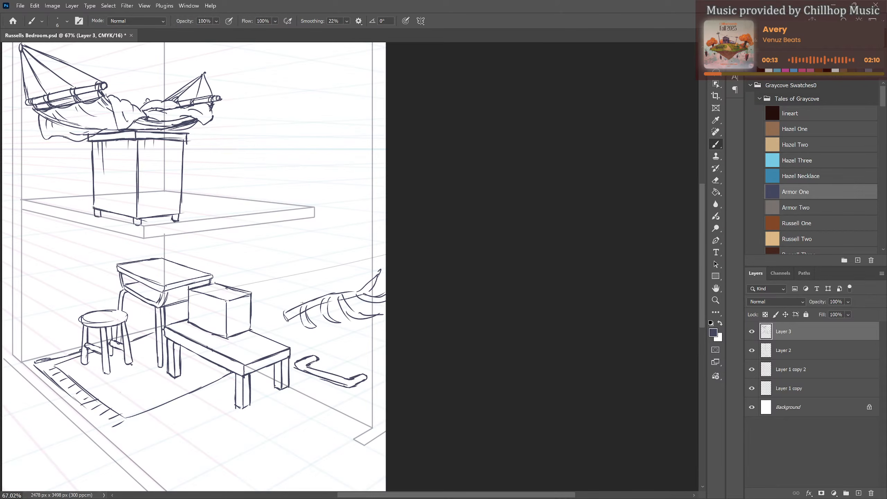
{"action": "left_click_drag", "start_coordinate": [302, 304], "coordinate": [296, 315]}
{"action": "mouse_move", "coordinate": [364, 285]}
{"action": "left_mouse_down"}
{"action": "mouse_move", "coordinate": [372, 292]}
{"action": "mouse_move", "coordinate": [320, 315]}
{"action": "mouse_move", "coordinate": [325, 302]}
{"action": "mouse_move", "coordinate": [282, 313]}
{"action": "left_mouse_up"}
{"action": "left_click_drag", "start_coordinate": [285, 308], "coordinate": [285, 325]}
{"action": "left_click_drag", "start_coordinate": [341, 272], "coordinate": [343, 307]}
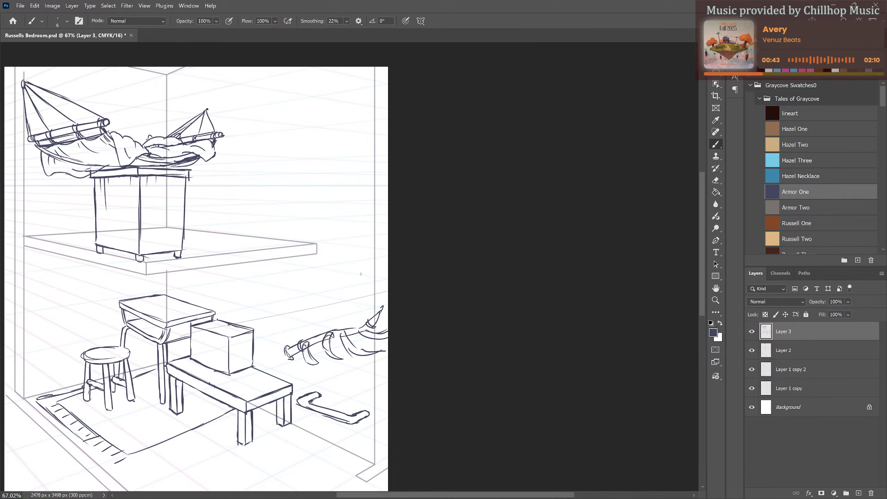
Sketch two small curved pegs on the right wall above the sideways antler.
{"action": "scroll", "coordinate": [353, 301], "scroll_direction": "up", "scroll_amount": 2}
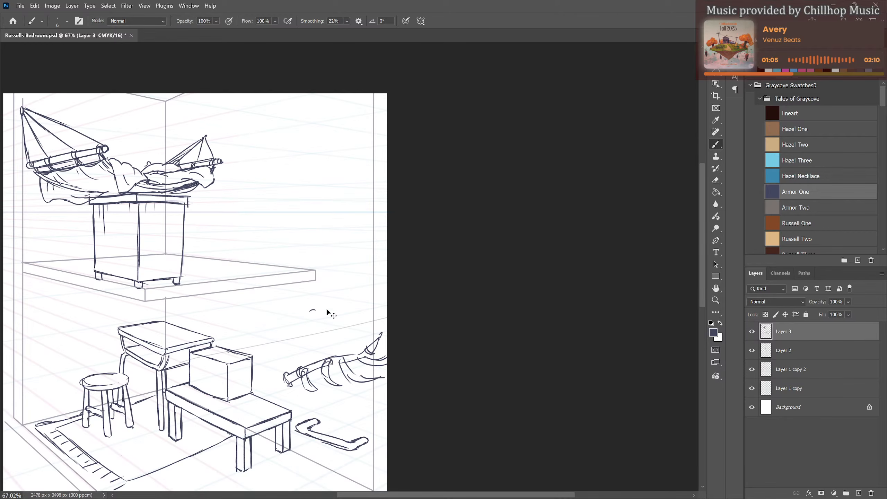
{"action": "left_click_drag", "start_coordinate": [313, 323], "coordinate": [325, 321]}
{"action": "key", "text": "ctrl+z"}
{"action": "mouse_move", "coordinate": [310, 310]}
{"action": "left_mouse_down"}
{"action": "mouse_move", "coordinate": [306, 318]}
{"action": "mouse_move", "coordinate": [319, 320]}
{"action": "mouse_move", "coordinate": [312, 308]}
{"action": "mouse_move", "coordinate": [323, 320]}
{"action": "mouse_move", "coordinate": [308, 320]}
{"action": "left_mouse_up"}
{"action": "key", "text": "ctrl+z"}
{"action": "key", "text": "ctrl+z"}
{"action": "mouse_move", "coordinate": [309, 311]}
{"action": "left_mouse_down"}
{"action": "mouse_move", "coordinate": [307, 320]}
{"action": "mouse_move", "coordinate": [311, 310]}
{"action": "mouse_move", "coordinate": [331, 313]}
{"action": "mouse_move", "coordinate": [324, 308]}
{"action": "mouse_move", "coordinate": [323, 336]}
{"action": "left_mouse_up"}
{"action": "mouse_move", "coordinate": [352, 286]}
{"action": "left_mouse_down"}
{"action": "mouse_move", "coordinate": [374, 286]}
{"action": "mouse_move", "coordinate": [357, 294]}
{"action": "left_mouse_up"}
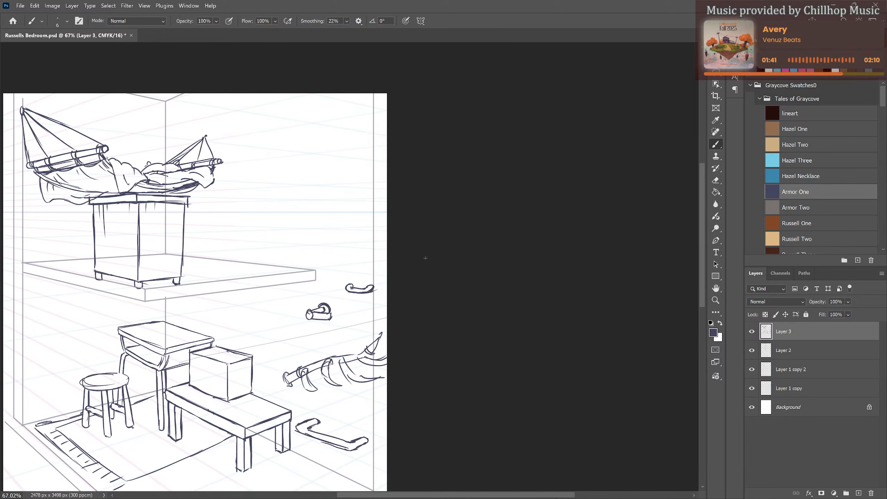
Erase the sideways antler and the two small pegs from the right wall.
{"action": "left_click_drag", "start_coordinate": [345, 325], "coordinate": [354, 298]}
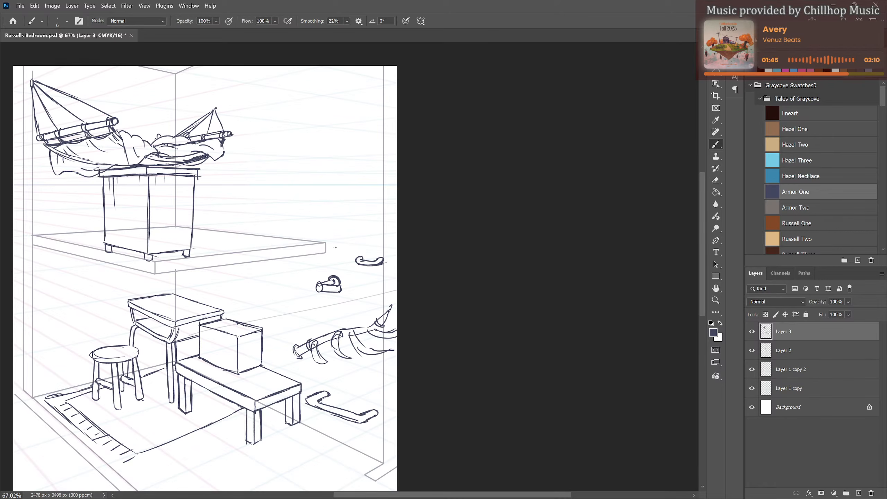
{"action": "key", "text": "e"}
{"action": "mouse_move", "coordinate": [333, 280]}
{"action": "left_mouse_down"}
{"action": "mouse_move", "coordinate": [308, 298]}
{"action": "mouse_move", "coordinate": [328, 302]}
{"action": "mouse_move", "coordinate": [352, 272]}
{"action": "mouse_move", "coordinate": [375, 269]}
{"action": "mouse_move", "coordinate": [295, 350]}
{"action": "mouse_move", "coordinate": [340, 338]}
{"action": "mouse_move", "coordinate": [368, 313]}
{"action": "mouse_move", "coordinate": [335, 325]}
{"action": "mouse_move", "coordinate": [350, 353]}
{"action": "mouse_move", "coordinate": [373, 343]}
{"action": "mouse_move", "coordinate": [379, 352]}
{"action": "mouse_move", "coordinate": [397, 303]}
{"action": "left_mouse_up"}
{"action": "key", "text": "b"}
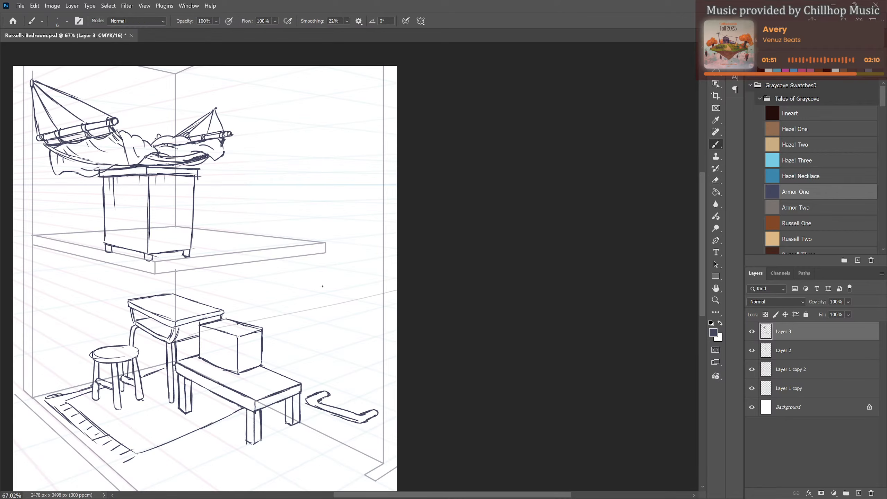
Sketch a large antler's curved main beam descending from the shelf's outer corner, with two curved prongs.
{"action": "mouse_move", "coordinate": [310, 262]}
{"action": "left_mouse_down"}
{"action": "mouse_move", "coordinate": [306, 280]}
{"action": "mouse_move", "coordinate": [313, 274]}
{"action": "mouse_move", "coordinate": [383, 367]}
{"action": "left_mouse_up"}
{"action": "mouse_move", "coordinate": [304, 269]}
{"action": "left_mouse_down"}
{"action": "mouse_move", "coordinate": [324, 304]}
{"action": "mouse_move", "coordinate": [311, 280]}
{"action": "mouse_move", "coordinate": [316, 292]}
{"action": "mouse_move", "coordinate": [334, 263]}
{"action": "mouse_move", "coordinate": [321, 300]}
{"action": "mouse_move", "coordinate": [340, 330]}
{"action": "left_mouse_up"}
{"action": "mouse_move", "coordinate": [333, 308]}
{"action": "left_mouse_down"}
{"action": "mouse_move", "coordinate": [332, 322]}
{"action": "mouse_move", "coordinate": [357, 300]}
{"action": "left_mouse_up"}
{"action": "mouse_move", "coordinate": [358, 300]}
{"action": "left_mouse_down"}
{"action": "mouse_move", "coordinate": [340, 324]}
{"action": "mouse_move", "coordinate": [368, 346]}
{"action": "mouse_move", "coordinate": [369, 301]}
{"action": "mouse_move", "coordinate": [336, 236]}
{"action": "left_mouse_up"}
{"action": "mouse_move", "coordinate": [338, 243]}
{"action": "left_mouse_down"}
{"action": "mouse_move", "coordinate": [331, 226]}
{"action": "mouse_move", "coordinate": [345, 240]}
{"action": "left_mouse_up"}
{"action": "key", "text": "ctrl+z"}
{"action": "key", "text": "ctrl+z"}
{"action": "key", "text": "ctrl+z"}
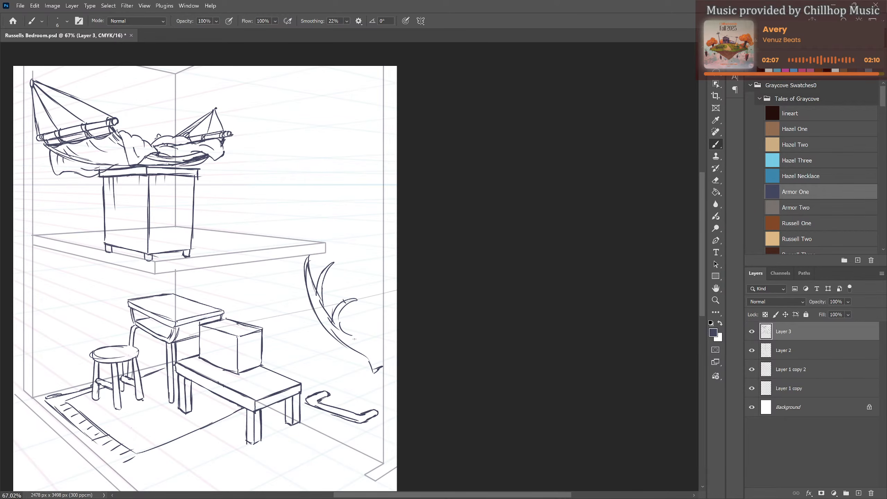
Add a third prong, a knobbed lower end and a band near the upper tip of the large antler.
{"action": "mouse_move", "coordinate": [353, 343]}
{"action": "left_mouse_down"}
{"action": "mouse_move", "coordinate": [378, 318]}
{"action": "mouse_move", "coordinate": [366, 332]}
{"action": "left_mouse_up"}
{"action": "mouse_move", "coordinate": [363, 335]}
{"action": "left_mouse_down"}
{"action": "mouse_move", "coordinate": [380, 364]}
{"action": "mouse_move", "coordinate": [378, 351]}
{"action": "mouse_move", "coordinate": [369, 366]}
{"action": "left_mouse_up"}
{"action": "left_click_drag", "start_coordinate": [300, 290], "coordinate": [318, 287]}
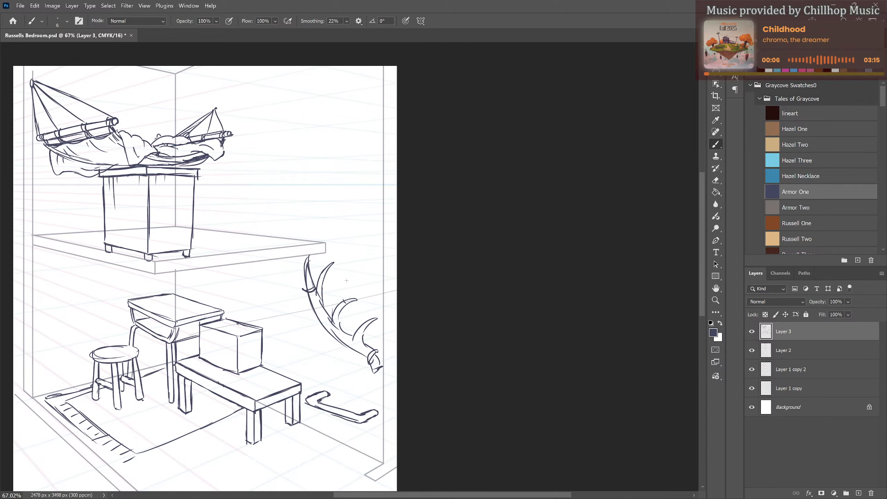
Add fold and shading strokes to the hammock's draped fabric.
{"action": "left_click_drag", "start_coordinate": [346, 269], "coordinate": [358, 288]}
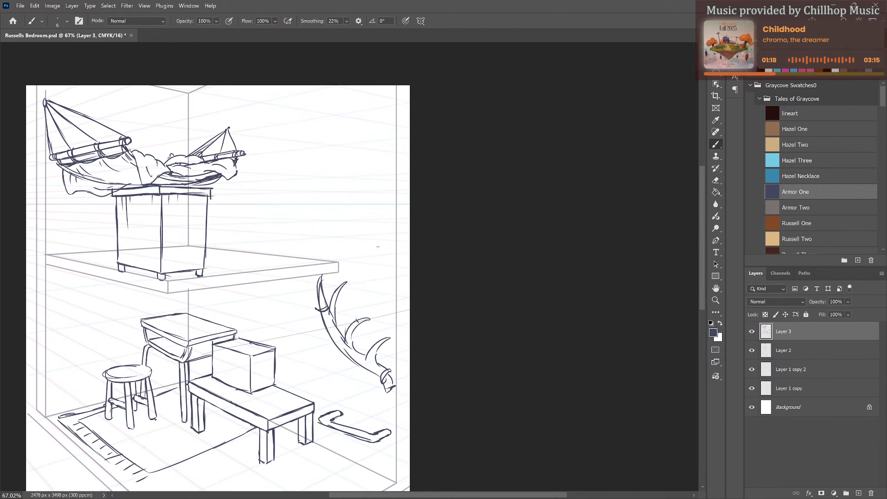
{"action": "left_click_drag", "start_coordinate": [150, 158], "coordinate": [155, 167]}
{"action": "left_click_drag", "start_coordinate": [69, 185], "coordinate": [65, 194]}
{"action": "left_click_drag", "start_coordinate": [195, 170], "coordinate": [208, 167]}
{"action": "scroll", "coordinate": [255, 311], "scroll_direction": "down", "scroll_amount": 1}
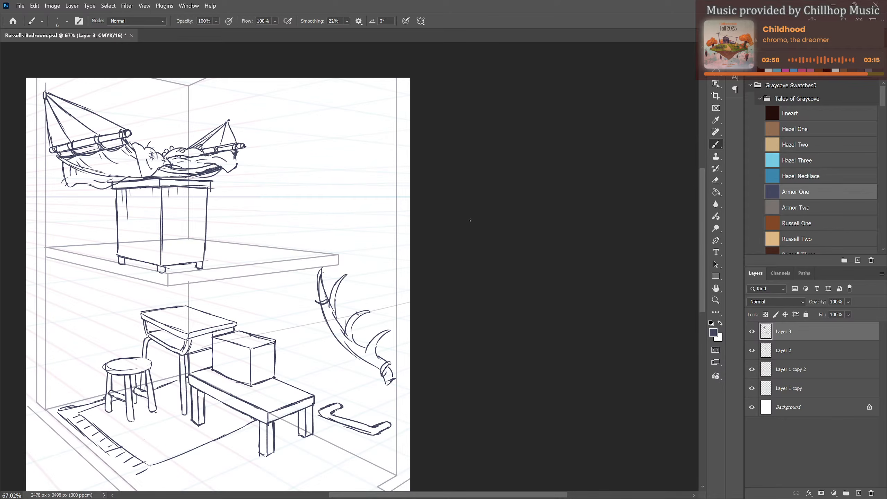
{"action": "scroll", "coordinate": [472, 224], "scroll_direction": "down", "scroll_amount": 2}
{"action": "scroll", "coordinate": [476, 228], "scroll_direction": "up", "scroll_amount": 1}
{"action": "scroll", "coordinate": [176, 265], "scroll_direction": "down", "scroll_amount": 4}
{"action": "scroll", "coordinate": [177, 265], "scroll_direction": "up", "scroll_amount": 3}
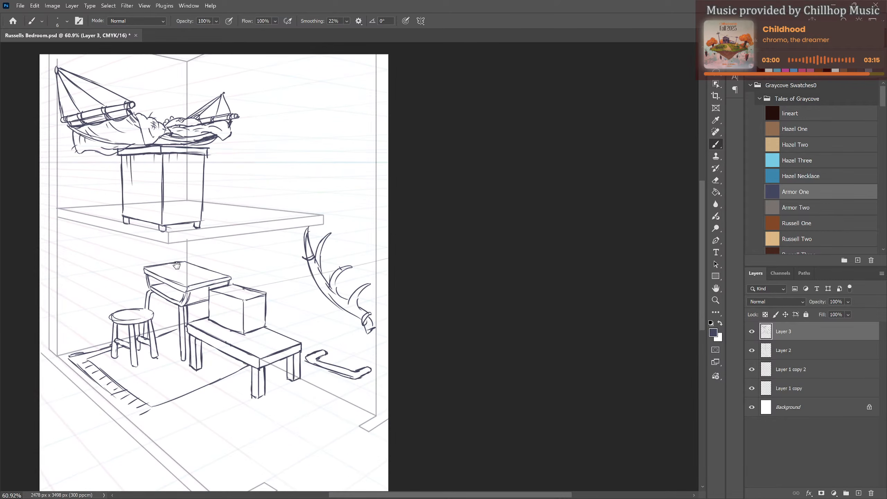
{"action": "left_click_drag", "start_coordinate": [177, 265], "coordinate": [237, 308]}
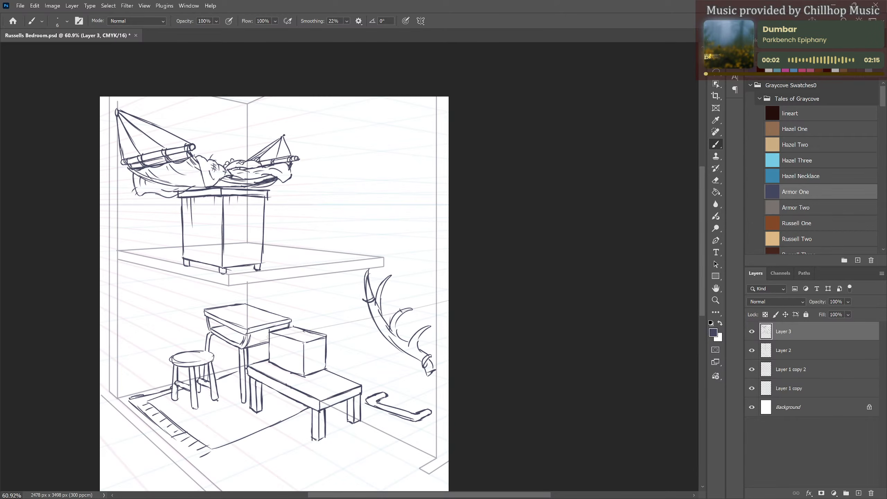
Touch up the edge of the stool's seat and reduce the eraser size to 25.
{"action": "scroll", "coordinate": [215, 373], "scroll_direction": "up", "scroll_amount": 5}
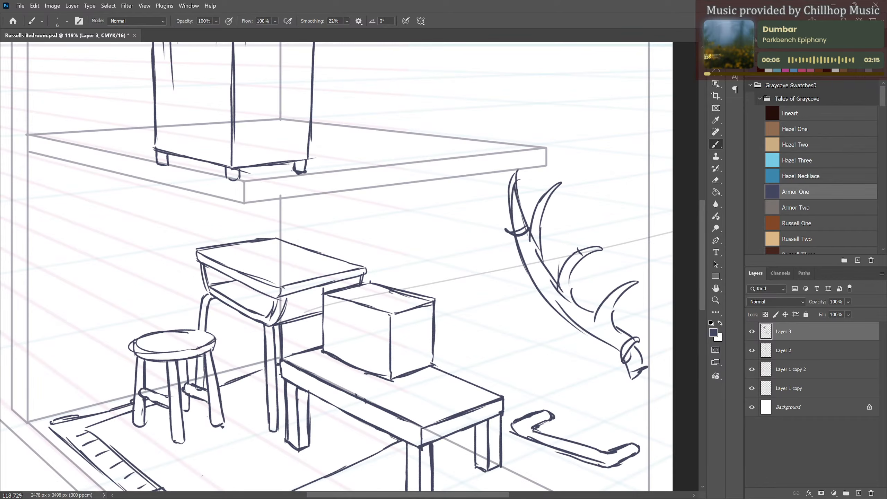
{"action": "mouse_move", "coordinate": [215, 339]}
{"action": "left_mouse_down"}
{"action": "mouse_move", "coordinate": [212, 351]}
{"action": "mouse_move", "coordinate": [215, 335]}
{"action": "left_mouse_up"}
{"action": "scroll", "coordinate": [241, 318], "scroll_direction": "down", "scroll_amount": 3}
{"action": "key", "text": "e"}
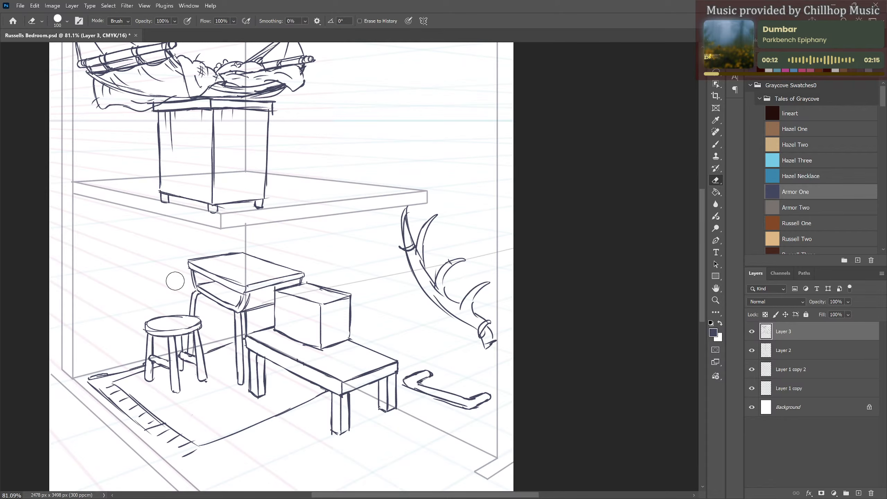
{"action": "key", "text": "bracketleft"}
{"action": "key", "text": "bracketleft"}
{"action": "key", "text": "bracketleft"}
{"action": "key", "text": "bracketleft"}
{"action": "key", "text": "bracketleft"}
{"action": "key", "text": "bracketleft"}
{"action": "key", "text": "bracketleft"}
{"action": "key", "text": "bracketleft"}
{"action": "key", "text": "b"}
Lower the opacity of Layer 3 to 29% and add a new layer above it.
{"action": "scroll", "coordinate": [350, 308], "scroll_direction": "down", "scroll_amount": 4}
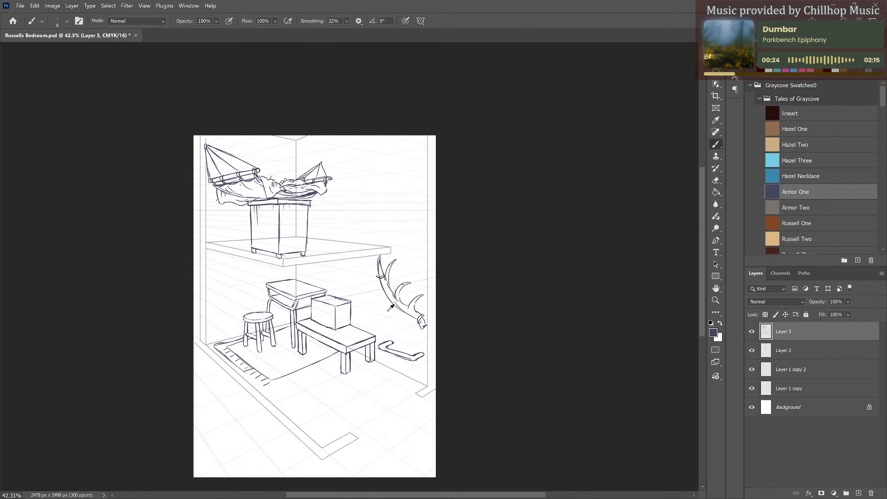
{"action": "scroll", "coordinate": [384, 325], "scroll_direction": "up", "scroll_amount": 3}
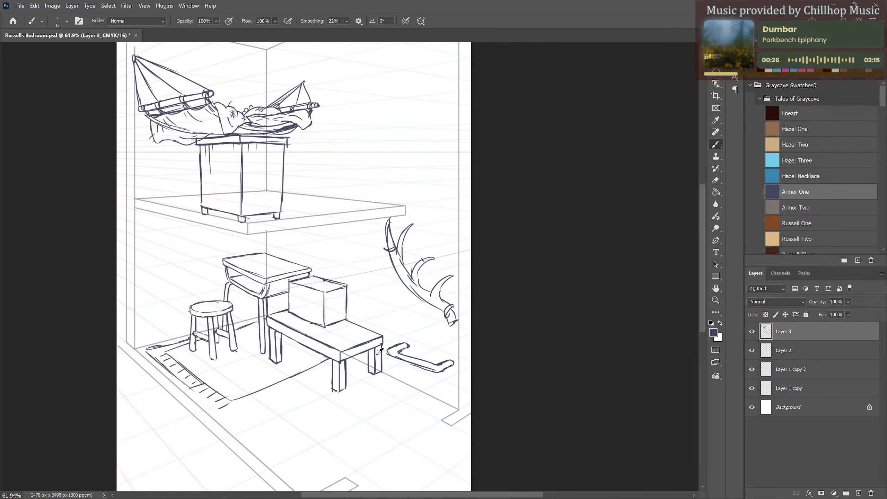
{"action": "scroll", "coordinate": [384, 342], "scroll_direction": "down", "scroll_amount": 2}
{"action": "scroll", "coordinate": [400, 349], "scroll_direction": "up", "scroll_amount": 1}
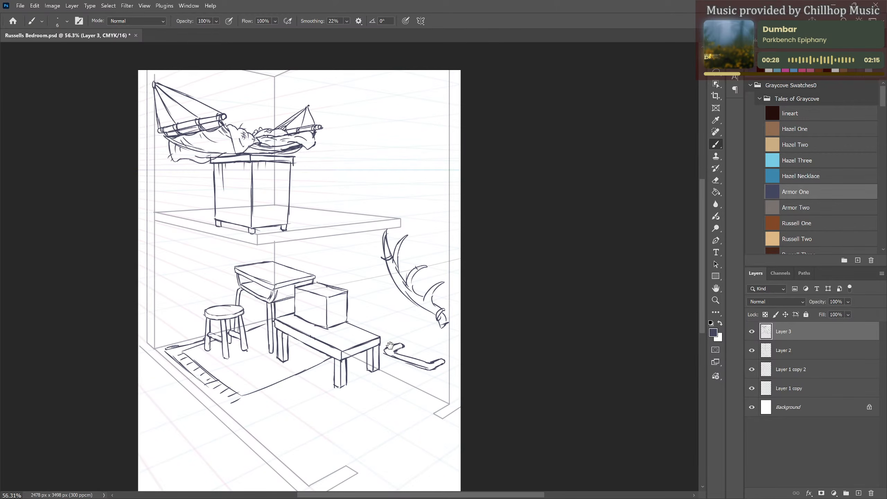
{"action": "left_click_drag", "start_coordinate": [391, 346], "coordinate": [335, 350]}
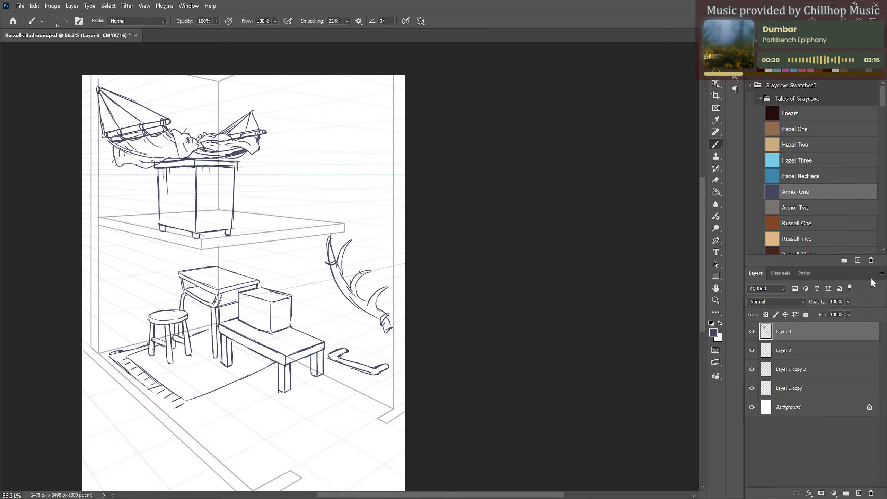
{"action": "left_click", "coordinate": [843, 311]}
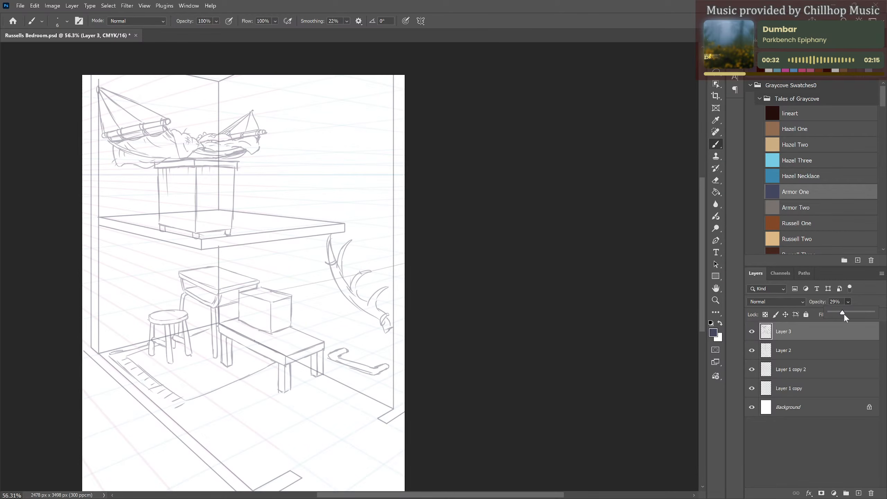
{"action": "left_click", "coordinate": [858, 493]}
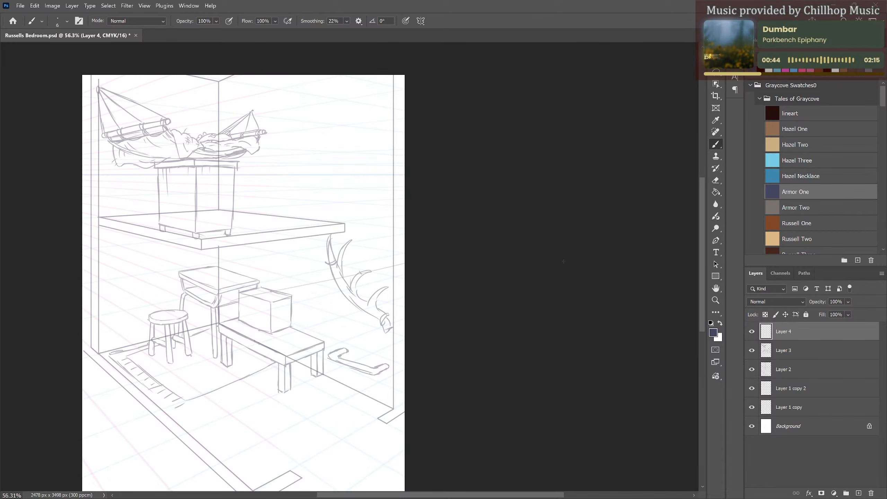
Draw a small case with a central clasp and a rolled scroll end inside the desk's open compartment.
{"action": "scroll", "coordinate": [159, 276], "scroll_direction": "up", "scroll_amount": 5}
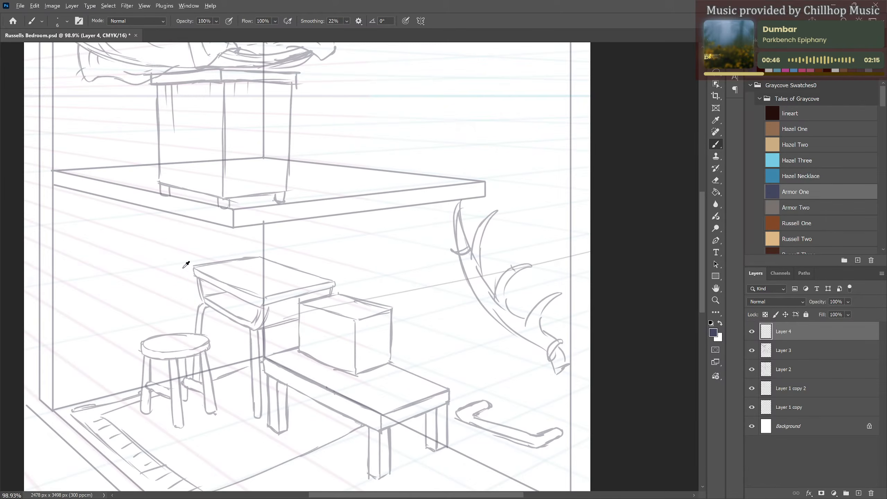
{"action": "scroll", "coordinate": [184, 267], "scroll_direction": "up", "scroll_amount": 2}
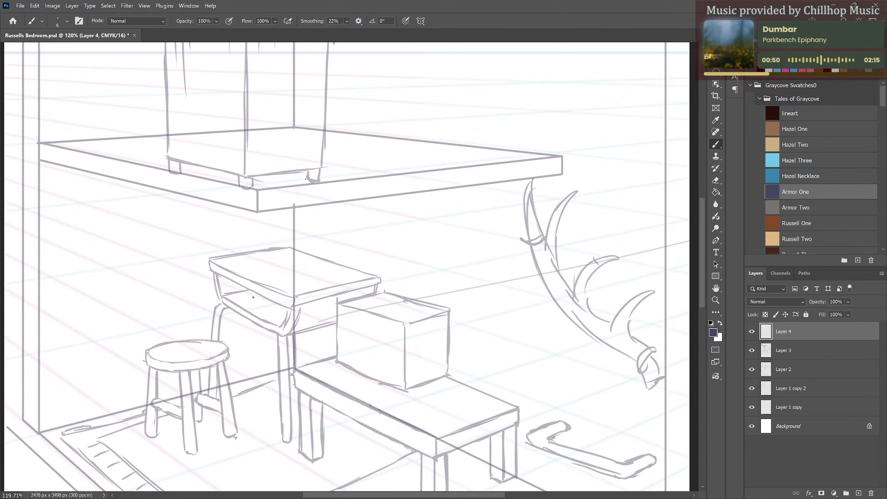
{"action": "mouse_move", "coordinate": [253, 297]}
{"action": "left_mouse_down"}
{"action": "mouse_move", "coordinate": [254, 312]}
{"action": "mouse_move", "coordinate": [282, 319]}
{"action": "left_mouse_up"}
{"action": "key", "text": "e"}
{"action": "left_click_drag", "start_coordinate": [251, 313], "coordinate": [256, 318]}
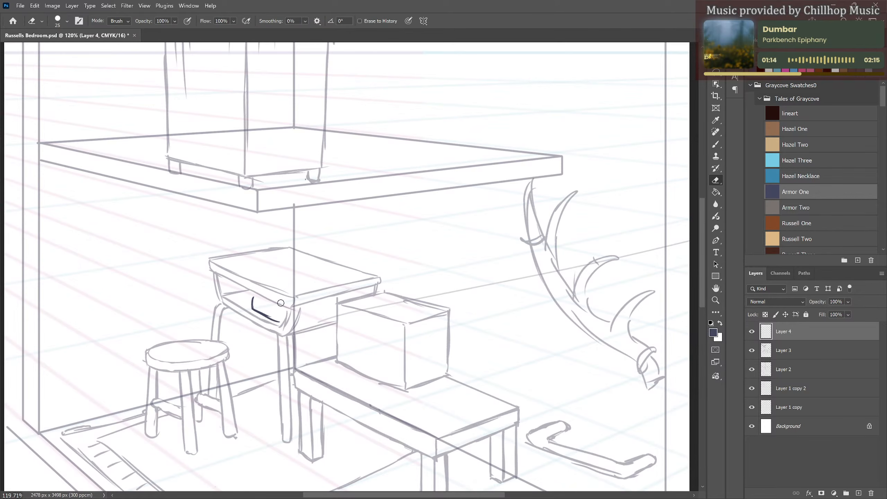
{"action": "key", "text": "b"}
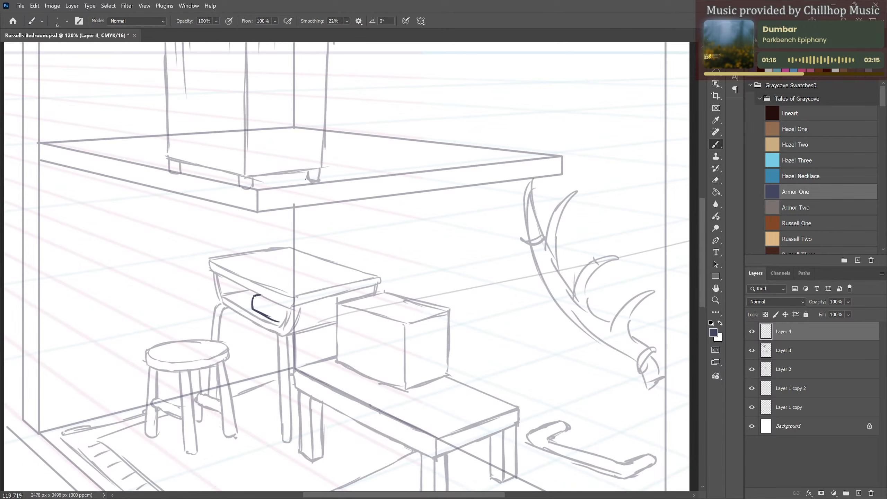
{"action": "mouse_move", "coordinate": [256, 297]}
{"action": "left_mouse_down"}
{"action": "mouse_move", "coordinate": [290, 310]}
{"action": "mouse_move", "coordinate": [267, 308]}
{"action": "mouse_move", "coordinate": [279, 313]}
{"action": "left_mouse_up"}
{"action": "key", "text": "e"}
{"action": "key", "text": "b"}
{"action": "left_click_drag", "start_coordinate": [261, 304], "coordinate": [288, 315]}
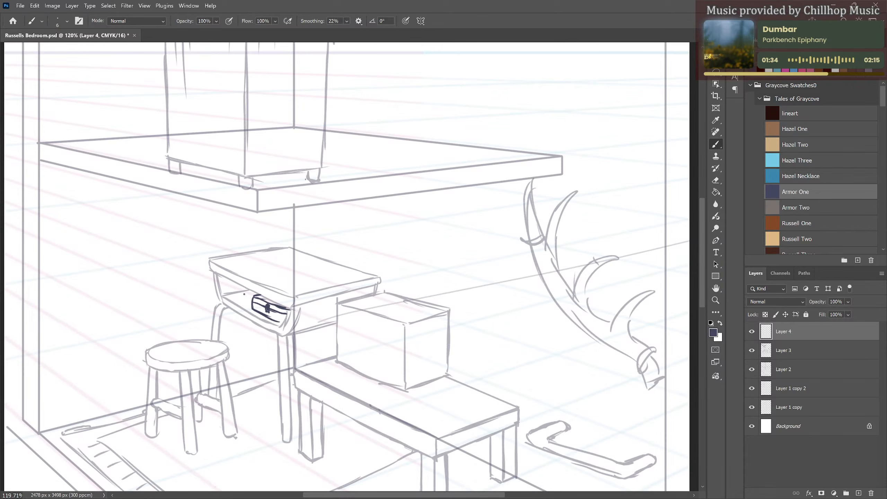
{"action": "left_click_drag", "start_coordinate": [245, 294], "coordinate": [246, 302]}
{"action": "mouse_move", "coordinate": [166, 269]}
{"action": "left_mouse_down"}
{"action": "mouse_move", "coordinate": [169, 319]}
{"action": "mouse_move", "coordinate": [166, 267]}
{"action": "mouse_move", "coordinate": [197, 304]}
{"action": "mouse_move", "coordinate": [165, 271]}
{"action": "mouse_move", "coordinate": [181, 284]}
{"action": "mouse_move", "coordinate": [171, 289]}
{"action": "mouse_move", "coordinate": [177, 300]}
{"action": "mouse_move", "coordinate": [187, 288]}
{"action": "mouse_move", "coordinate": [171, 278]}
{"action": "mouse_move", "coordinate": [162, 291]}
{"action": "mouse_move", "coordinate": [175, 305]}
{"action": "mouse_move", "coordinate": [198, 281]}
{"action": "mouse_move", "coordinate": [177, 298]}
{"action": "left_mouse_up"}
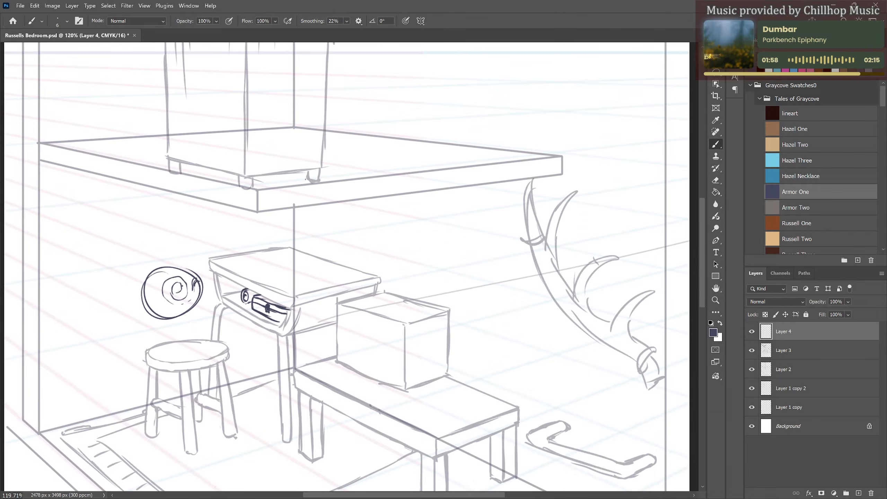
{"action": "key", "text": "e"}
{"action": "left_click_drag", "start_coordinate": [178, 267], "coordinate": [148, 283]}
{"action": "mouse_move", "coordinate": [161, 284]}
{"action": "left_mouse_down"}
{"action": "mouse_move", "coordinate": [157, 301]}
{"action": "mouse_move", "coordinate": [201, 270]}
{"action": "mouse_move", "coordinate": [199, 293]}
{"action": "mouse_move", "coordinate": [172, 302]}
{"action": "left_mouse_up"}
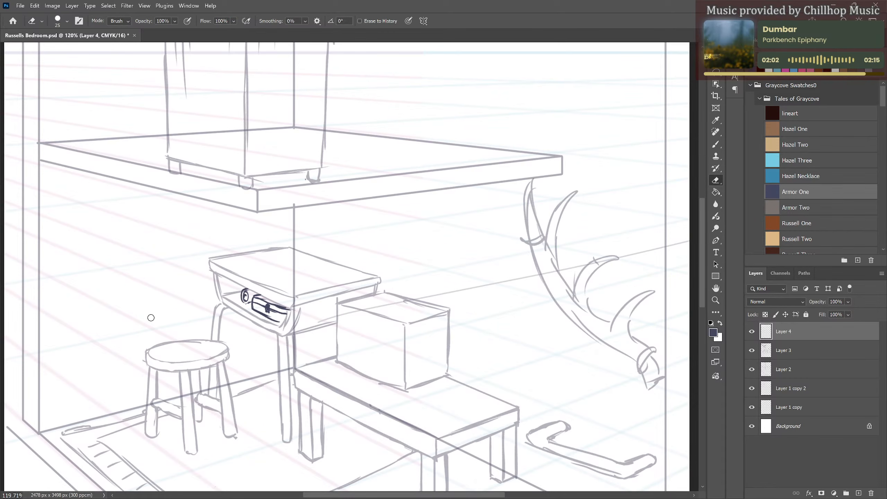
Add more rolled scroll ends stacked beside the first one in the desk's compartment.
{"action": "key", "text": "b"}
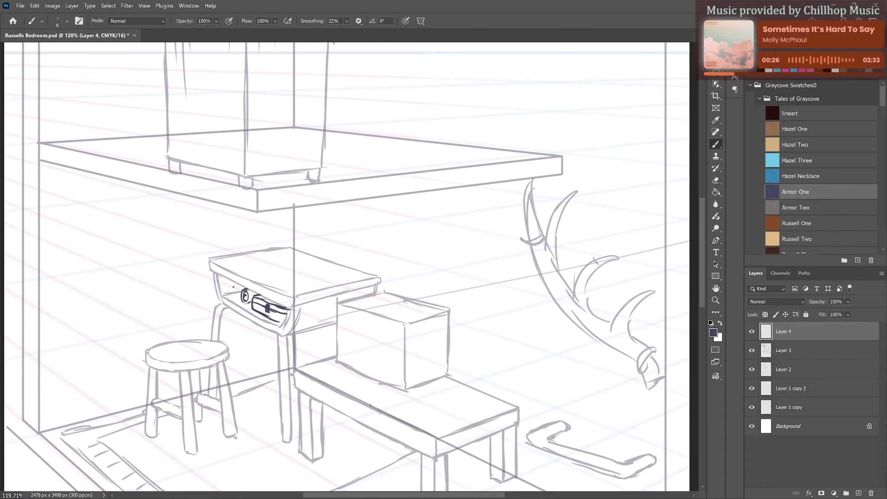
{"action": "mouse_move", "coordinate": [239, 290]}
{"action": "left_mouse_down"}
{"action": "mouse_move", "coordinate": [239, 300]}
{"action": "mouse_move", "coordinate": [230, 284]}
{"action": "mouse_move", "coordinate": [227, 294]}
{"action": "left_mouse_up"}
{"action": "mouse_move", "coordinate": [243, 285]}
{"action": "left_mouse_down"}
{"action": "mouse_move", "coordinate": [228, 298]}
{"action": "mouse_move", "coordinate": [254, 310]}
{"action": "left_mouse_up"}
Sketch a cylindrical cup at the desktop's back corner and erase the stray marks inside it with a smaller eraser.
{"action": "left_click_drag", "start_coordinate": [332, 376], "coordinate": [235, 303]}
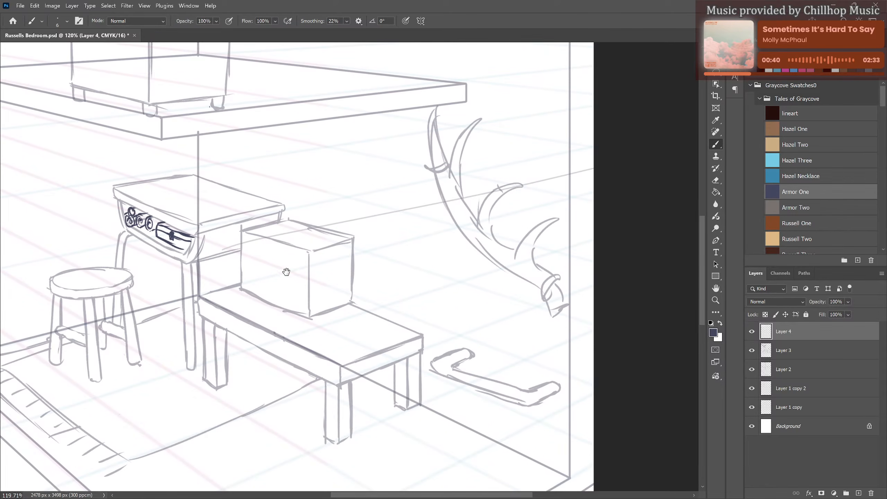
{"action": "mouse_move", "coordinate": [286, 272]}
{"action": "left_mouse_down"}
{"action": "mouse_move", "coordinate": [253, 286]}
{"action": "mouse_move", "coordinate": [279, 346]}
{"action": "left_mouse_up"}
{"action": "mouse_move", "coordinate": [161, 231]}
{"action": "left_mouse_down"}
{"action": "mouse_move", "coordinate": [163, 256]}
{"action": "mouse_move", "coordinate": [162, 239]}
{"action": "mouse_move", "coordinate": [162, 253]}
{"action": "mouse_move", "coordinate": [181, 260]}
{"action": "left_mouse_up"}
{"action": "mouse_move", "coordinate": [160, 231]}
{"action": "left_mouse_down"}
{"action": "mouse_move", "coordinate": [184, 235]}
{"action": "mouse_move", "coordinate": [184, 259]}
{"action": "mouse_move", "coordinate": [185, 229]}
{"action": "mouse_move", "coordinate": [185, 256]}
{"action": "left_mouse_up"}
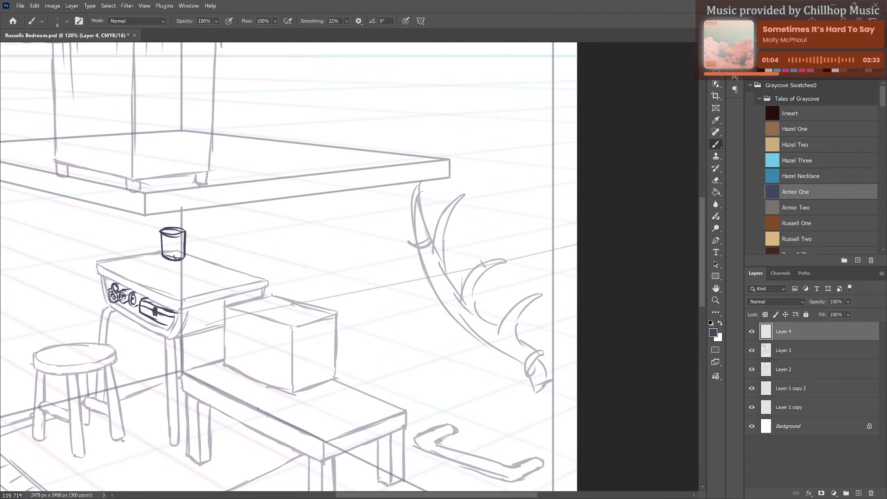
{"action": "key", "text": "e"}
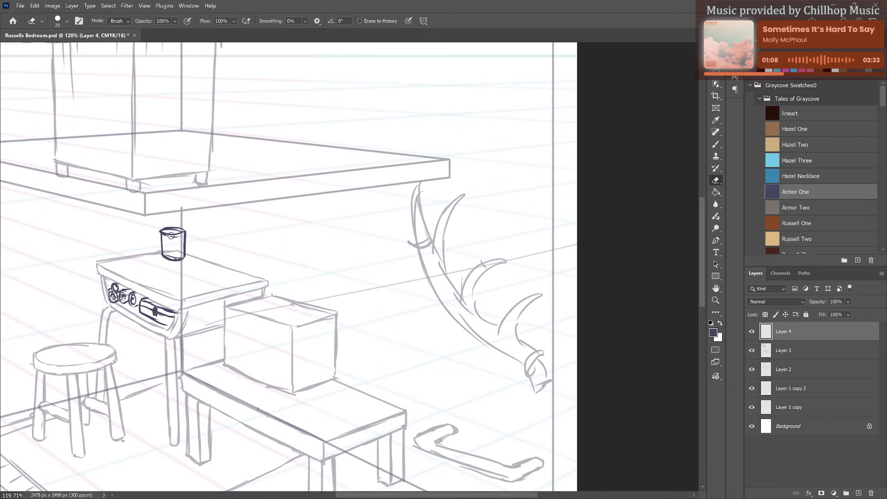
{"action": "key", "text": "bracketleft"}
{"action": "key", "text": "bracketleft"}
{"action": "key", "text": "bracketleft"}
{"action": "key", "text": "bracketleft"}
{"action": "mouse_move", "coordinate": [166, 231]}
{"action": "left_mouse_down"}
{"action": "mouse_move", "coordinate": [181, 237]}
{"action": "mouse_move", "coordinate": [171, 258]}
{"action": "left_mouse_up"}
Draw brushes and tools sticking out of the cup and add a band around its lower part.
{"action": "key", "text": "b"}
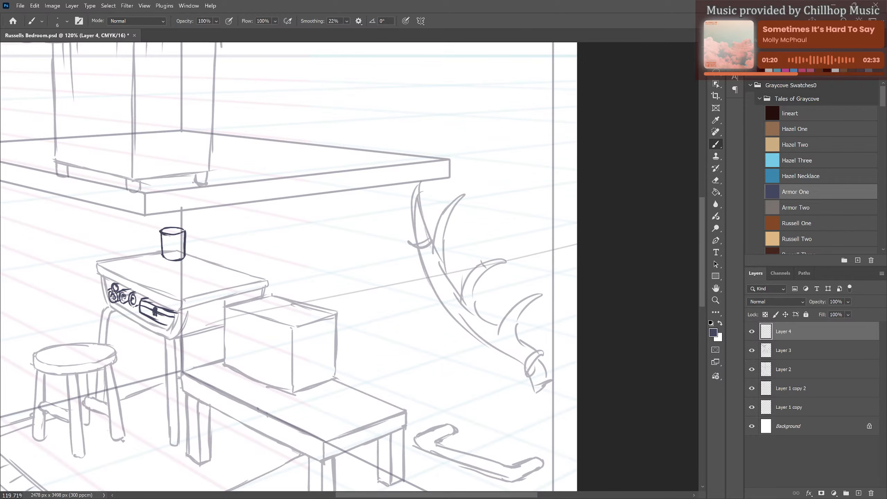
{"action": "mouse_move", "coordinate": [163, 248]}
{"action": "left_mouse_down"}
{"action": "mouse_move", "coordinate": [185, 247]}
{"action": "mouse_move", "coordinate": [162, 237]}
{"action": "mouse_move", "coordinate": [186, 236]}
{"action": "mouse_move", "coordinate": [174, 240]}
{"action": "mouse_move", "coordinate": [175, 218]}
{"action": "mouse_move", "coordinate": [159, 227]}
{"action": "left_mouse_up"}
{"action": "mouse_move", "coordinate": [173, 213]}
{"action": "left_mouse_down"}
{"action": "mouse_move", "coordinate": [177, 235]}
{"action": "mouse_move", "coordinate": [184, 209]}
{"action": "mouse_move", "coordinate": [182, 228]}
{"action": "mouse_move", "coordinate": [167, 227]}
{"action": "left_mouse_up"}
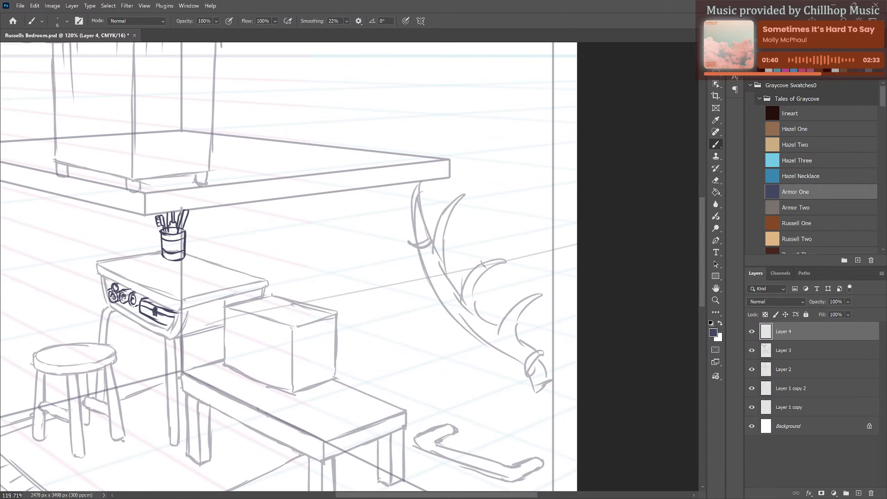
Sketch an upright box with a sloped, overhanging top on the desk beside the brush cup.
{"action": "left_click_drag", "start_coordinate": [210, 262], "coordinate": [199, 251]}
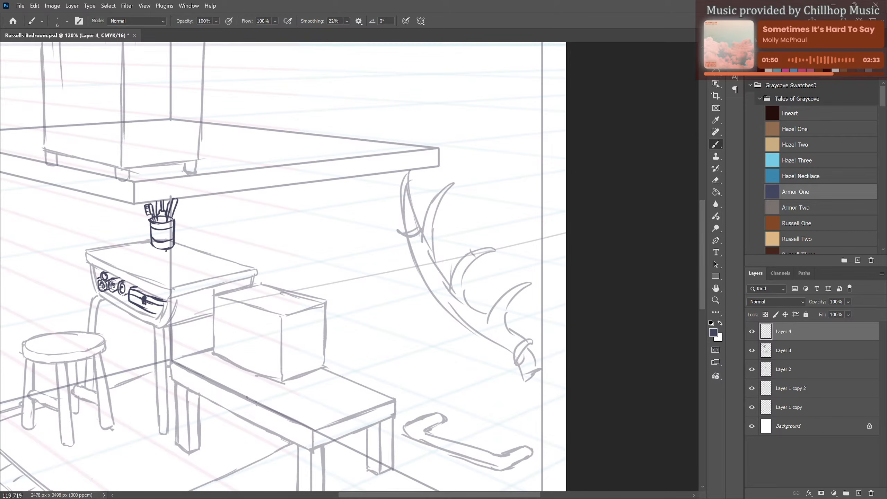
{"action": "mouse_move", "coordinate": [180, 248]}
{"action": "left_mouse_down"}
{"action": "mouse_move", "coordinate": [189, 276]}
{"action": "mouse_move", "coordinate": [235, 269]}
{"action": "left_mouse_up"}
{"action": "mouse_move", "coordinate": [178, 211]}
{"action": "left_mouse_down"}
{"action": "mouse_move", "coordinate": [181, 249]}
{"action": "mouse_move", "coordinate": [181, 239]}
{"action": "left_mouse_up"}
{"action": "left_click_drag", "start_coordinate": [179, 207], "coordinate": [191, 235]}
{"action": "mouse_move", "coordinate": [193, 275]}
{"action": "left_mouse_down"}
{"action": "mouse_move", "coordinate": [190, 224]}
{"action": "mouse_move", "coordinate": [192, 278]}
{"action": "mouse_move", "coordinate": [213, 227]}
{"action": "mouse_move", "coordinate": [241, 222]}
{"action": "mouse_move", "coordinate": [245, 266]}
{"action": "mouse_move", "coordinate": [231, 274]}
{"action": "left_mouse_up"}
{"action": "mouse_move", "coordinate": [180, 207]}
{"action": "left_mouse_down"}
{"action": "mouse_move", "coordinate": [227, 202]}
{"action": "mouse_move", "coordinate": [250, 220]}
{"action": "left_mouse_up"}
{"action": "left_click_drag", "start_coordinate": [227, 204], "coordinate": [247, 231]}
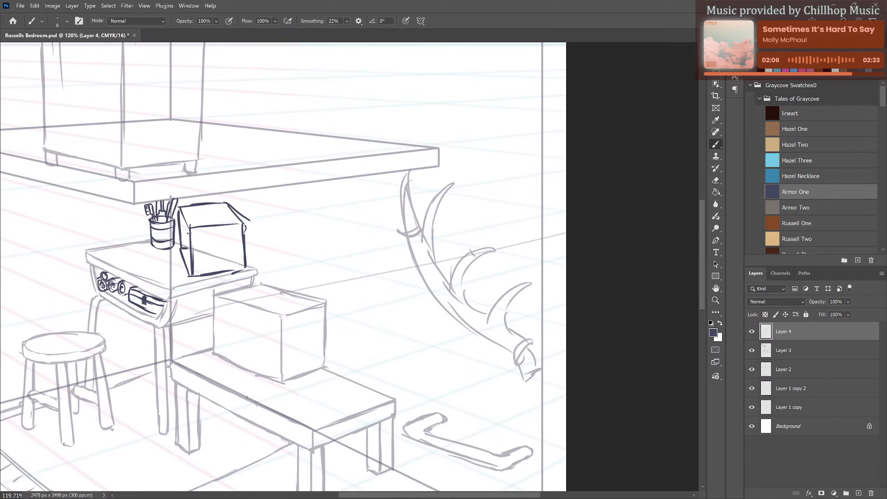
Add small objects along the upright box's side and scatter loose clutter across the desktop.
{"action": "mouse_move", "coordinate": [190, 231]}
{"action": "left_mouse_down"}
{"action": "mouse_move", "coordinate": [164, 252]}
{"action": "mouse_move", "coordinate": [177, 252]}
{"action": "left_mouse_up"}
{"action": "mouse_move", "coordinate": [182, 252]}
{"action": "left_mouse_down"}
{"action": "mouse_move", "coordinate": [192, 235]}
{"action": "mouse_move", "coordinate": [176, 262]}
{"action": "left_mouse_up"}
{"action": "mouse_move", "coordinate": [177, 260]}
{"action": "left_mouse_down"}
{"action": "mouse_move", "coordinate": [164, 263]}
{"action": "mouse_move", "coordinate": [187, 260]}
{"action": "mouse_move", "coordinate": [182, 254]}
{"action": "mouse_move", "coordinate": [182, 267]}
{"action": "left_mouse_up"}
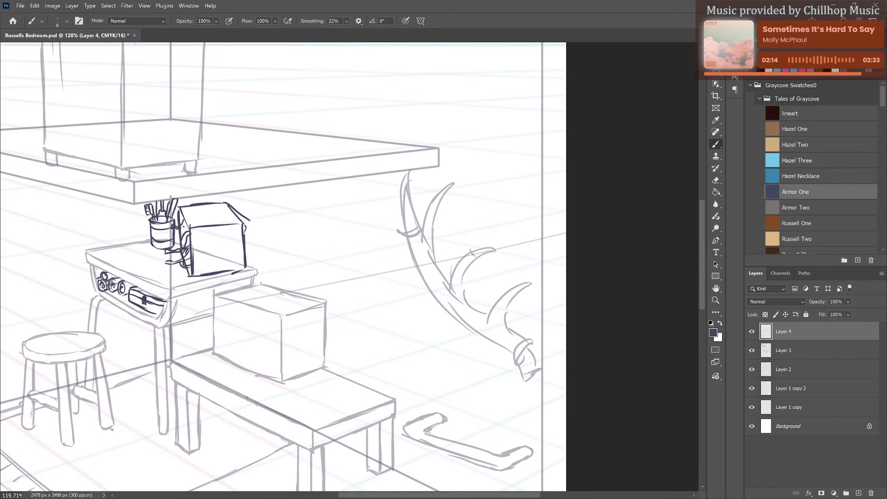
{"action": "mouse_move", "coordinate": [186, 219]}
{"action": "left_mouse_down"}
{"action": "mouse_move", "coordinate": [112, 258]}
{"action": "mouse_move", "coordinate": [152, 250]}
{"action": "left_mouse_up"}
{"action": "mouse_move", "coordinate": [147, 251]}
{"action": "left_mouse_down"}
{"action": "mouse_move", "coordinate": [104, 256]}
{"action": "mouse_move", "coordinate": [157, 259]}
{"action": "mouse_move", "coordinate": [145, 264]}
{"action": "left_mouse_up"}
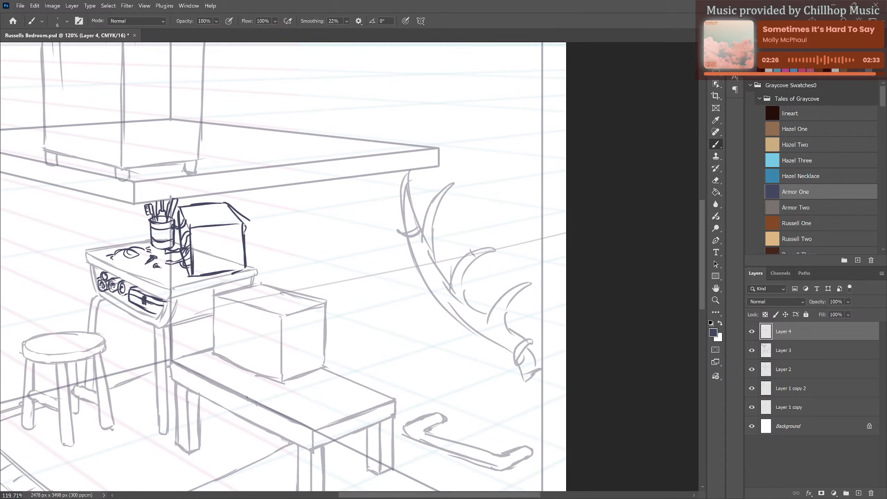
{"action": "mouse_move", "coordinate": [178, 270]}
{"action": "left_mouse_down"}
{"action": "mouse_move", "coordinate": [165, 283]}
{"action": "mouse_move", "coordinate": [182, 271]}
{"action": "left_mouse_up"}
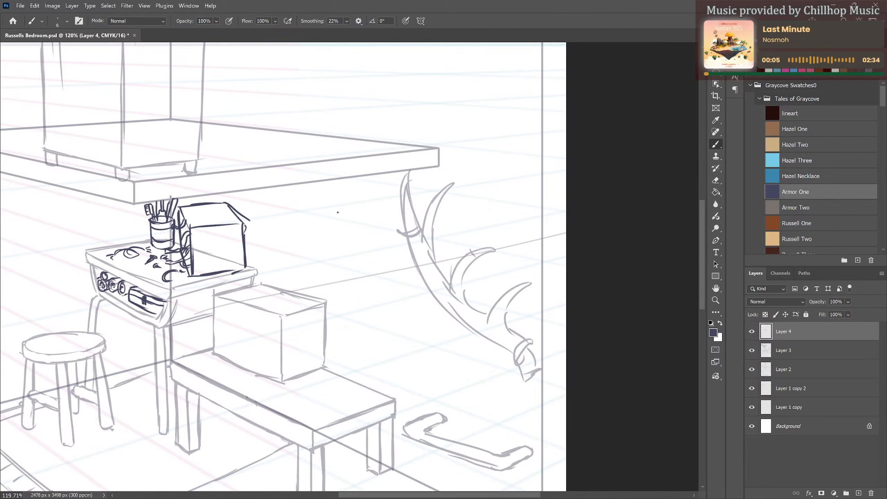
Draw two stacked drawer outlines on the front of the bench's box and erase their ends near the corner.
{"action": "scroll", "coordinate": [323, 220], "scroll_direction": "down", "scroll_amount": 1}
{"action": "mouse_move", "coordinate": [384, 243]}
{"action": "left_mouse_down"}
{"action": "mouse_move", "coordinate": [340, 242]}
{"action": "mouse_move", "coordinate": [341, 223]}
{"action": "mouse_move", "coordinate": [319, 221]}
{"action": "left_mouse_up"}
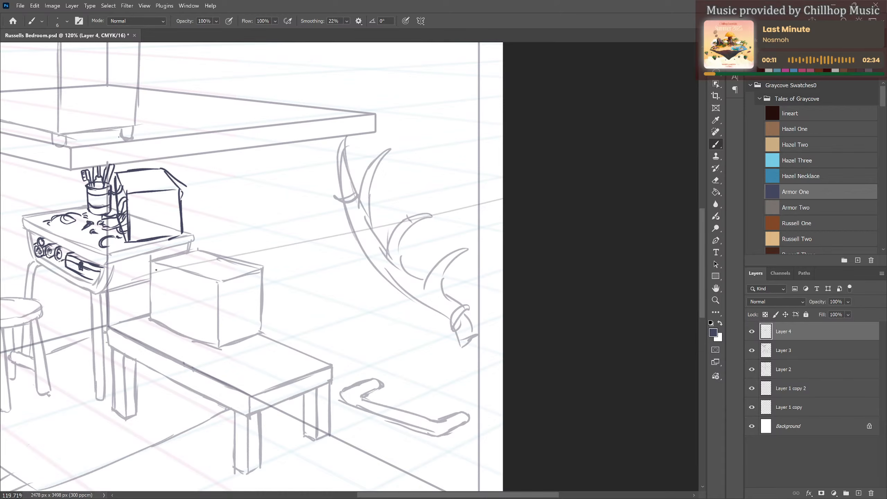
{"action": "left_click_drag", "start_coordinate": [157, 270], "coordinate": [157, 289]}
{"action": "mouse_move", "coordinate": [155, 269]}
{"action": "left_mouse_down"}
{"action": "mouse_move", "coordinate": [156, 283]}
{"action": "mouse_move", "coordinate": [168, 290]}
{"action": "mouse_move", "coordinate": [214, 301]}
{"action": "mouse_move", "coordinate": [197, 282]}
{"action": "mouse_move", "coordinate": [210, 287]}
{"action": "left_mouse_up"}
{"action": "key", "text": "ctrl+z"}
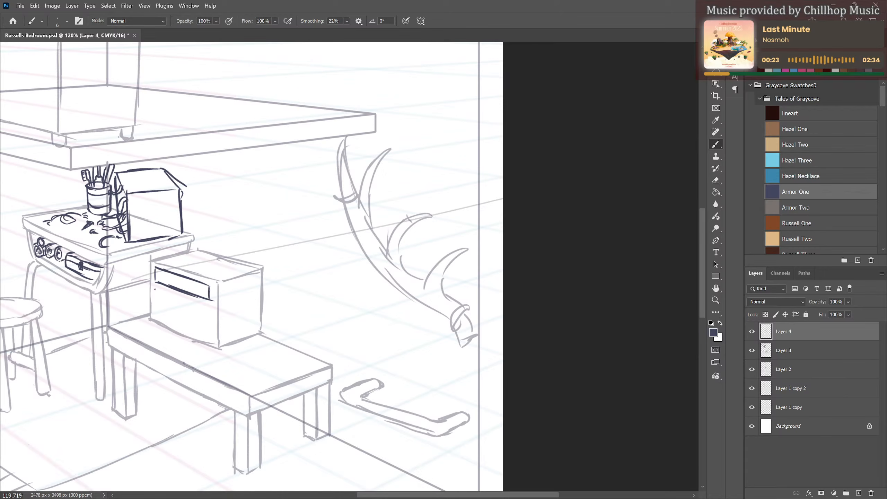
{"action": "mouse_move", "coordinate": [155, 289]}
{"action": "left_mouse_down"}
{"action": "mouse_move", "coordinate": [156, 304]}
{"action": "mouse_move", "coordinate": [203, 303]}
{"action": "mouse_move", "coordinate": [188, 316]}
{"action": "mouse_move", "coordinate": [205, 322]}
{"action": "mouse_move", "coordinate": [208, 279]}
{"action": "left_mouse_up"}
{"action": "key", "text": "e"}
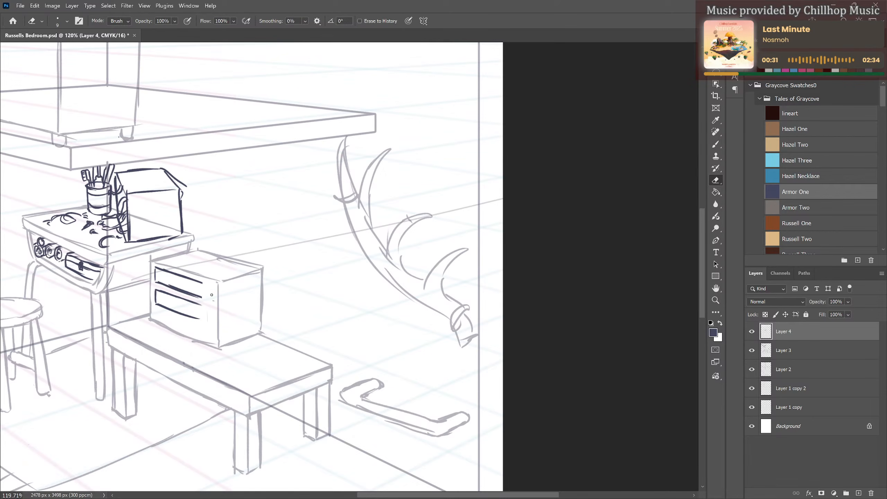
On Layer 3, erase the front corner and far side edges of the bench's box with a size 25 eraser.
{"action": "left_click", "coordinate": [791, 351]}
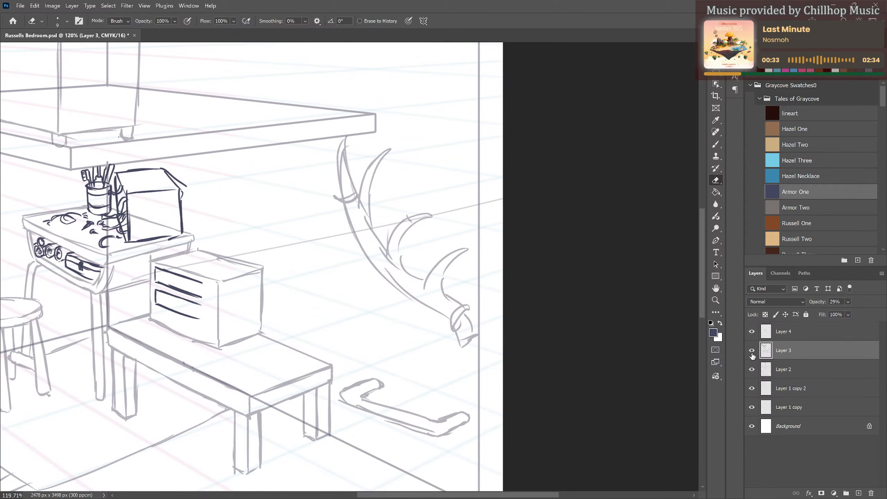
{"action": "left_click_drag", "start_coordinate": [213, 268], "coordinate": [219, 297]}
{"action": "key", "text": "bracketright"}
{"action": "key", "text": "bracketright"}
{"action": "key", "text": "bracketright"}
{"action": "key", "text": "bracketright"}
{"action": "mouse_move", "coordinate": [224, 282]}
{"action": "left_mouse_down"}
{"action": "mouse_move", "coordinate": [256, 268]}
{"action": "mouse_move", "coordinate": [217, 295]}
{"action": "mouse_move", "coordinate": [214, 353]}
{"action": "left_mouse_up"}
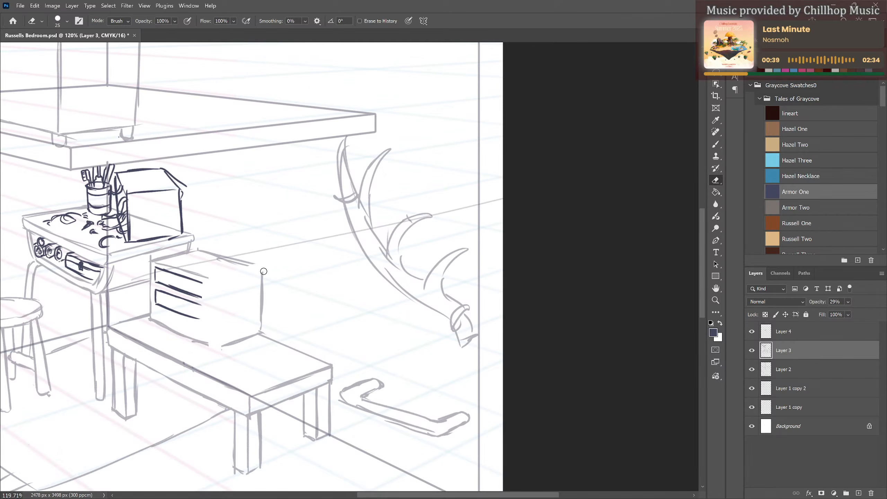
{"action": "mouse_move", "coordinate": [264, 272]}
{"action": "left_mouse_down"}
{"action": "mouse_move", "coordinate": [261, 328]}
{"action": "mouse_move", "coordinate": [225, 346]}
{"action": "left_mouse_up"}
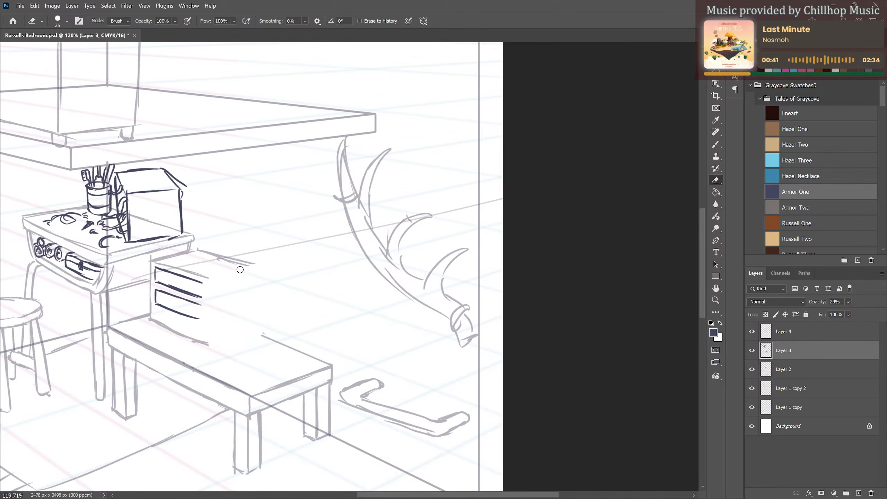
Redraw the box's front corner and side face narrower, erase the overshooting ends, and return to Layer 4.
{"action": "key", "text": "b"}
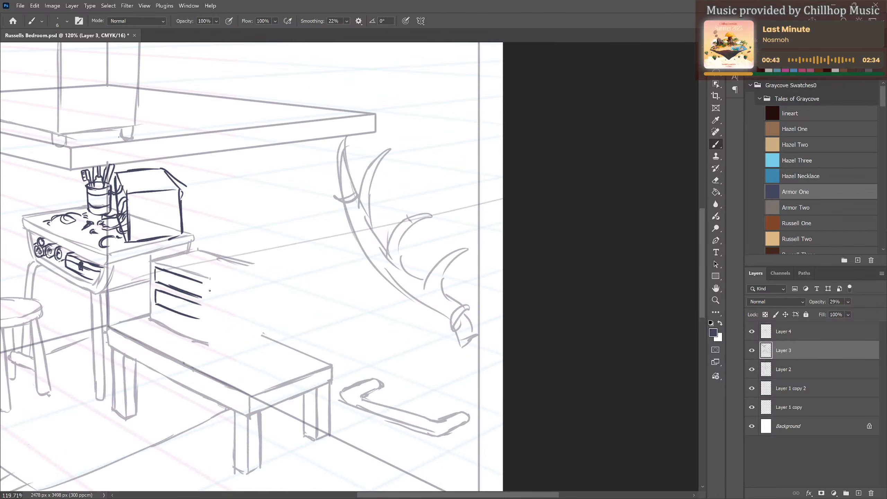
{"action": "mouse_move", "coordinate": [210, 279]}
{"action": "left_mouse_down"}
{"action": "mouse_move", "coordinate": [210, 343]}
{"action": "mouse_move", "coordinate": [247, 329]}
{"action": "left_mouse_up"}
{"action": "mouse_move", "coordinate": [207, 278]}
{"action": "left_mouse_down"}
{"action": "mouse_move", "coordinate": [254, 266]}
{"action": "mouse_move", "coordinate": [249, 333]}
{"action": "left_mouse_up"}
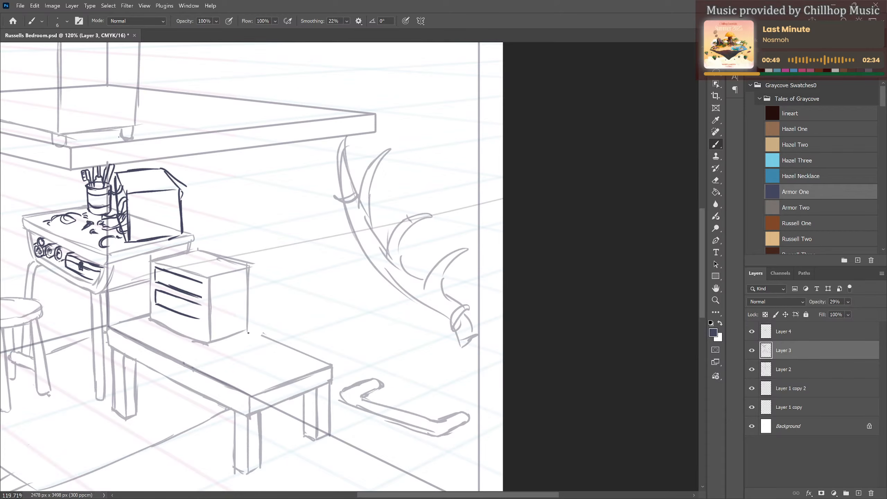
{"action": "key", "text": "e"}
{"action": "mouse_move", "coordinate": [248, 258]}
{"action": "left_mouse_down"}
{"action": "mouse_move", "coordinate": [215, 251]}
{"action": "mouse_move", "coordinate": [255, 260]}
{"action": "left_mouse_up"}
{"action": "left_click", "coordinate": [785, 332]}
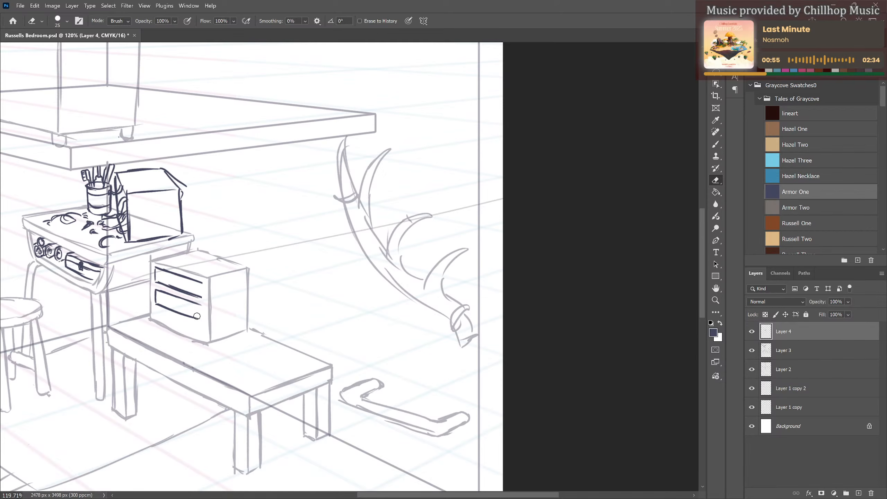
Close the side ends of the two drawer outlines, then lasso and shift both, and the lower one separately, with Free Transform.
{"action": "key", "text": "b"}
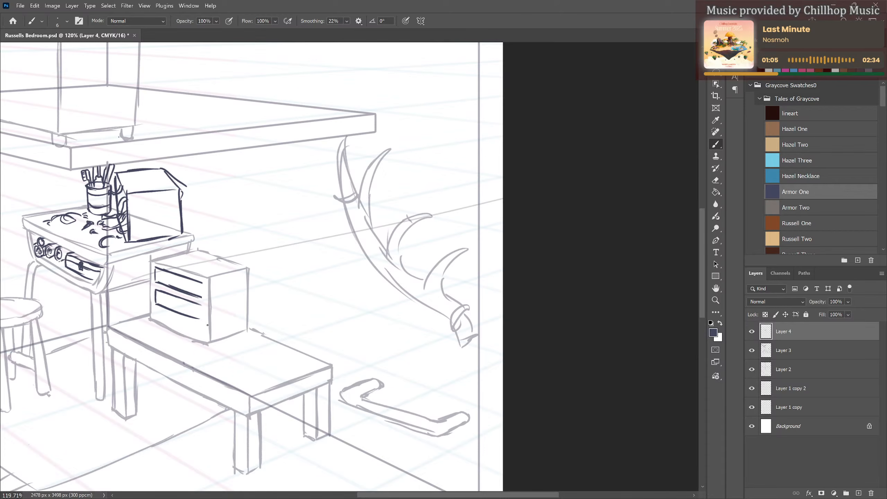
{"action": "left_click_drag", "start_coordinate": [202, 307], "coordinate": [202, 319]}
{"action": "mouse_move", "coordinate": [202, 283]}
{"action": "left_mouse_down"}
{"action": "mouse_move", "coordinate": [155, 310]}
{"action": "mouse_move", "coordinate": [207, 278]}
{"action": "mouse_move", "coordinate": [156, 319]}
{"action": "left_mouse_up"}
{"action": "key", "text": "l"}
{"action": "mouse_move", "coordinate": [201, 273]}
{"action": "left_mouse_down"}
{"action": "mouse_move", "coordinate": [155, 263]}
{"action": "mouse_move", "coordinate": [147, 279]}
{"action": "mouse_move", "coordinate": [186, 322]}
{"action": "mouse_move", "coordinate": [212, 300]}
{"action": "left_mouse_up"}
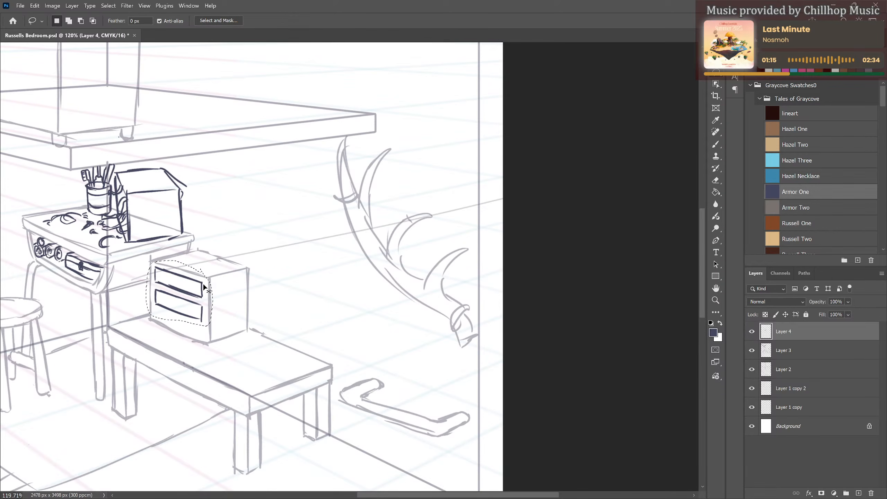
{"action": "key", "text": "ctrl+t"}
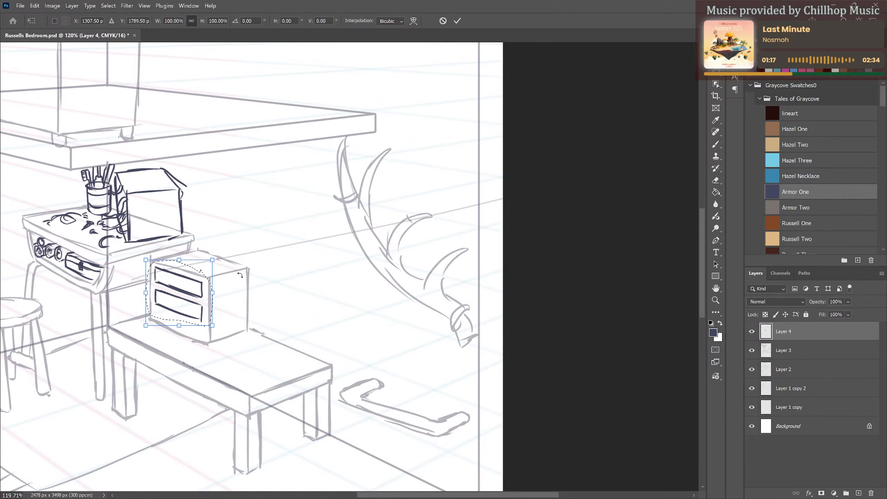
{"action": "key", "text": "Return"}
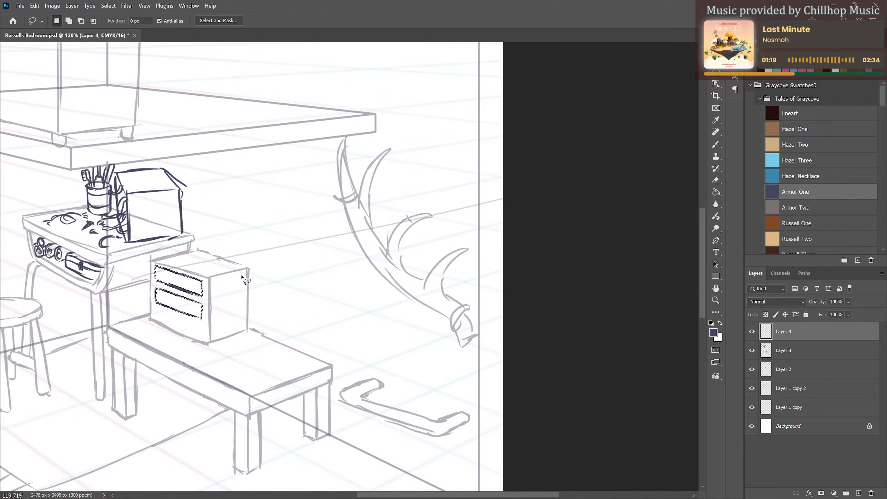
{"action": "key", "text": "ctrl+d"}
{"action": "mouse_move", "coordinate": [148, 290]}
{"action": "left_mouse_down"}
{"action": "mouse_move", "coordinate": [211, 308]}
{"action": "mouse_move", "coordinate": [185, 324]}
{"action": "mouse_move", "coordinate": [148, 297]}
{"action": "left_mouse_up"}
{"action": "key", "text": "ctrl+t"}
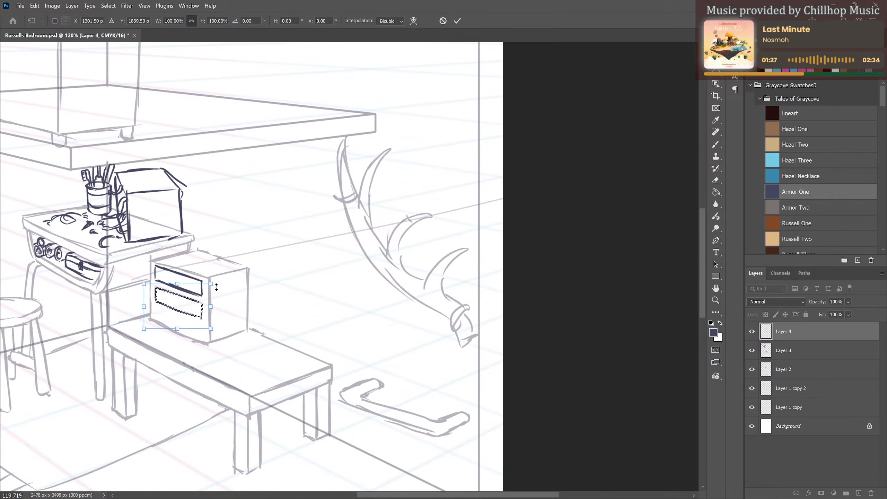
{"action": "key", "text": "Return"}
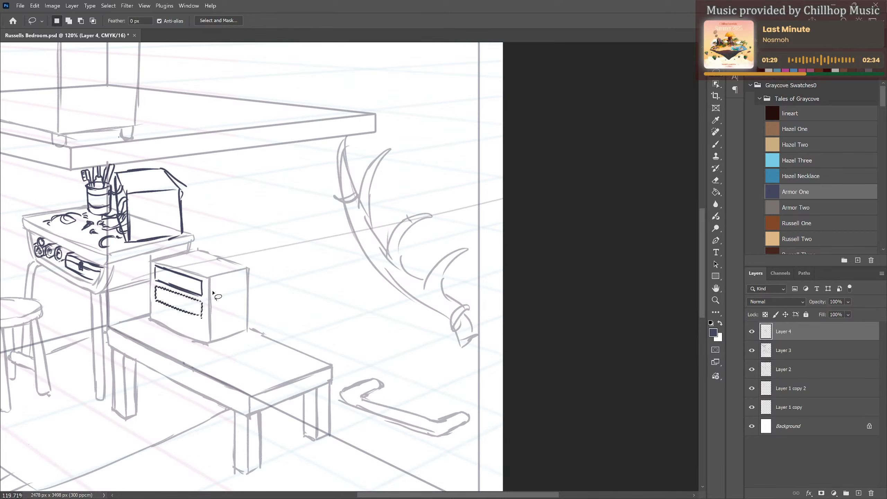
{"action": "key", "text": "ctrl+d"}
Draw a third drawer outline beneath the other two on the box's front and clean up its lower edge with the eraser.
{"action": "key", "text": "b"}
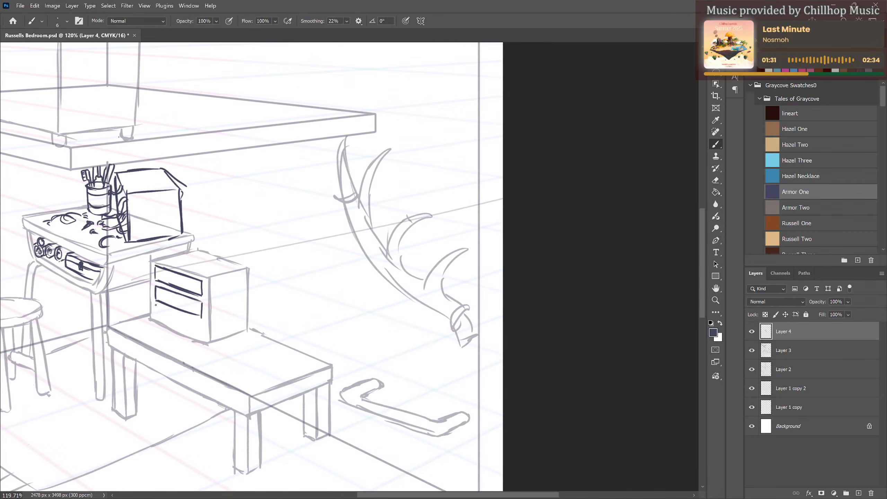
{"action": "left_click_drag", "start_coordinate": [156, 305], "coordinate": [205, 324]}
{"action": "mouse_move", "coordinate": [157, 306]}
{"action": "left_mouse_down"}
{"action": "mouse_move", "coordinate": [156, 277]}
{"action": "mouse_move", "coordinate": [160, 313]}
{"action": "mouse_move", "coordinate": [192, 334]}
{"action": "left_mouse_up"}
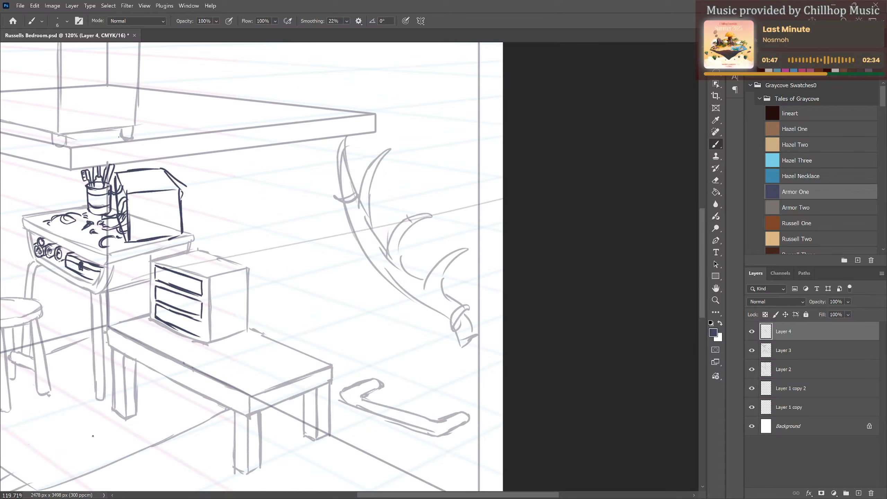
{"action": "left_click_drag", "start_coordinate": [200, 322], "coordinate": [202, 336]}
{"action": "key", "text": "e"}
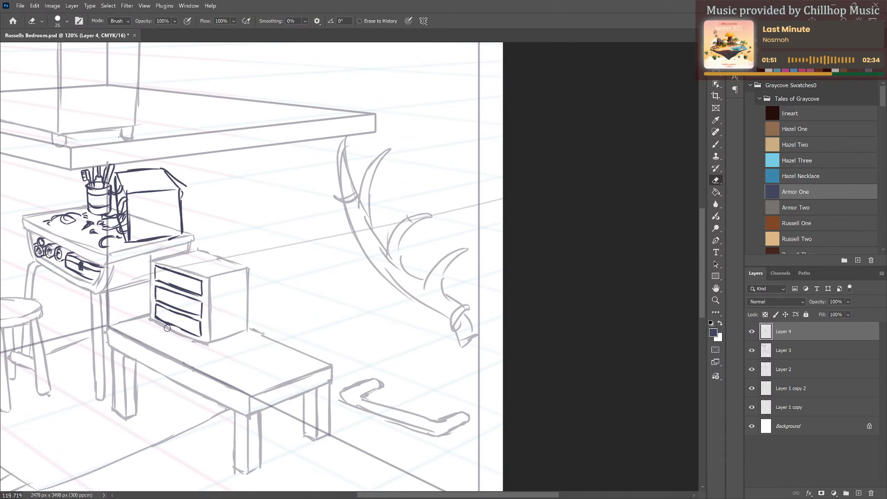
Draw a small pull handle at the lower edge of each of the three drawers and erase the line crossing the bottom one.
{"action": "key", "text": "b"}
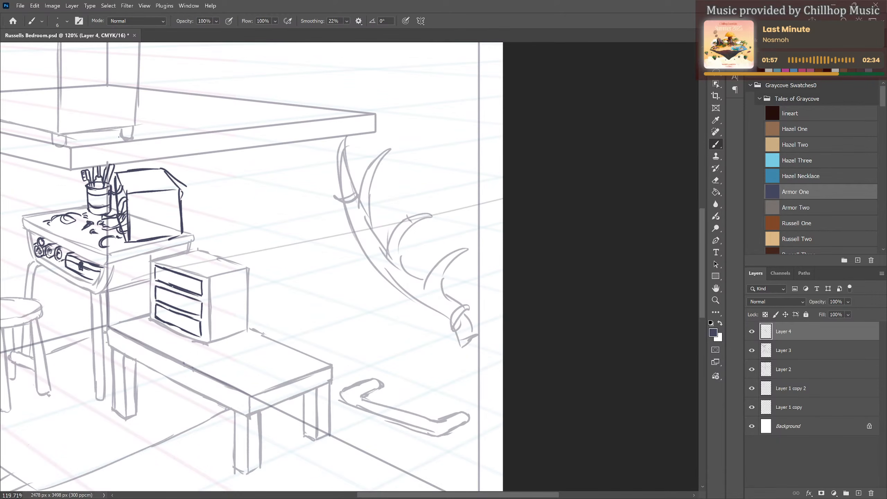
{"action": "left_click_drag", "start_coordinate": [172, 283], "coordinate": [180, 286]}
{"action": "left_click_drag", "start_coordinate": [171, 321], "coordinate": [180, 326]}
{"action": "key", "text": "e"}
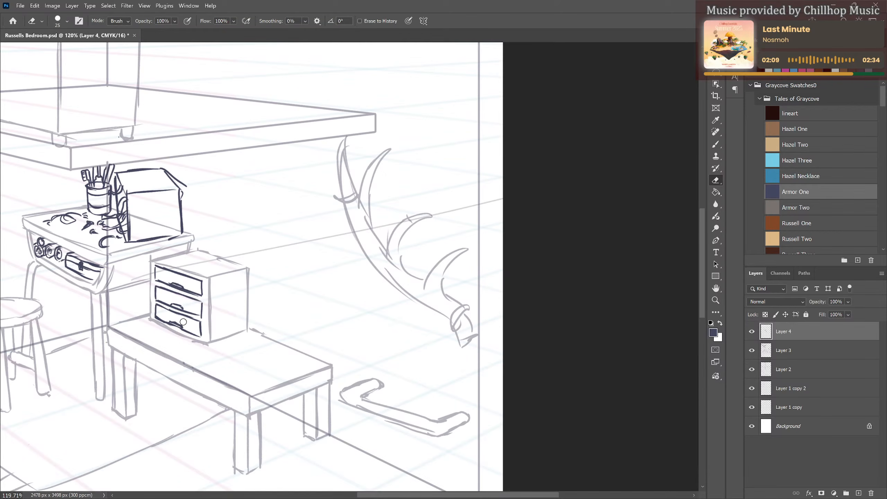
{"action": "left_click_drag", "start_coordinate": [182, 321], "coordinate": [174, 321]}
Letter the three drawers from top to bottom with the labels "M3DOL", "bLA2DIK" and "WOD".
{"action": "key", "text": "b"}
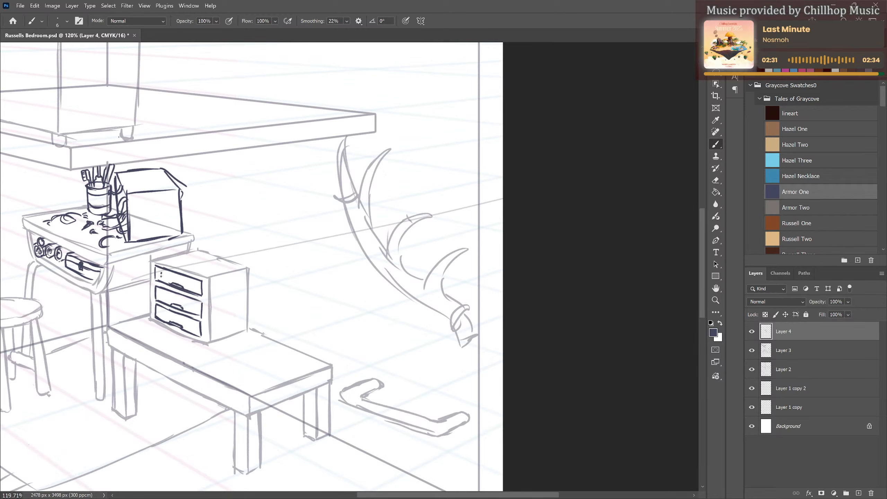
{"action": "left_click_drag", "start_coordinate": [162, 277], "coordinate": [185, 280]}
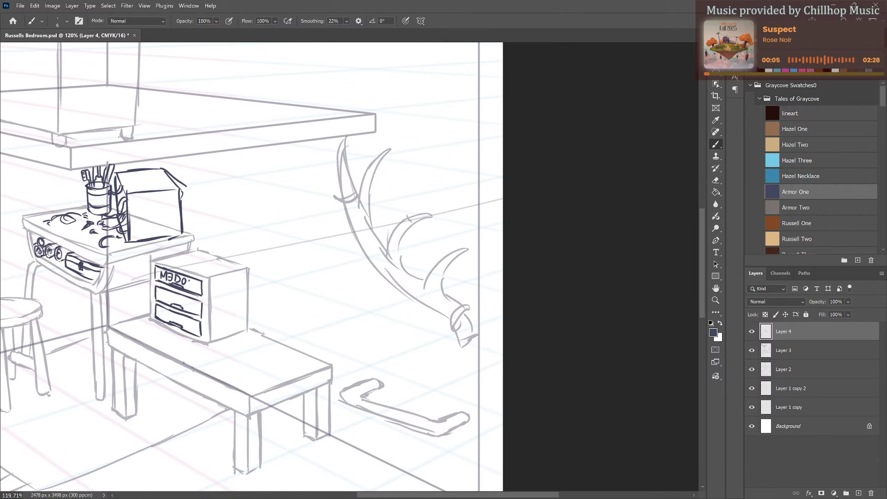
{"action": "left_click_drag", "start_coordinate": [187, 280], "coordinate": [190, 287]}
{"action": "left_click_drag", "start_coordinate": [161, 290], "coordinate": [161, 299]}
{"action": "left_click_drag", "start_coordinate": [172, 301], "coordinate": [195, 309]}
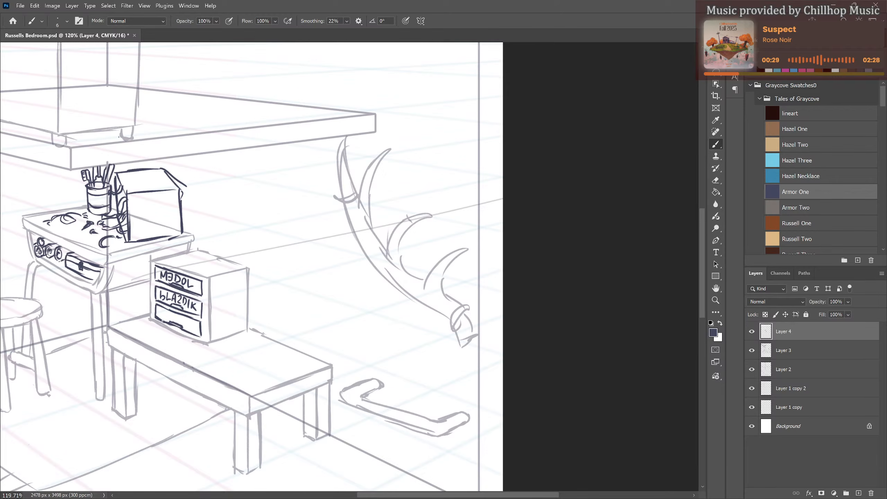
{"action": "left_click_drag", "start_coordinate": [169, 313], "coordinate": [183, 325]}
Draw a round-headed hand tool lying on the bench in front of the drawers and trim its overlapping lines with a smaller eraser.
{"action": "scroll", "coordinate": [140, 306], "scroll_direction": "down", "scroll_amount": 2}
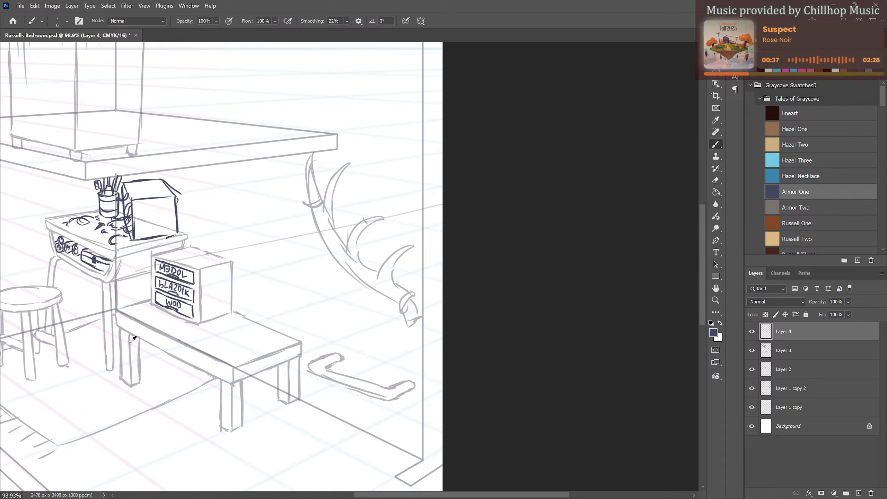
{"action": "scroll", "coordinate": [108, 322], "scroll_direction": "up", "scroll_amount": 2}
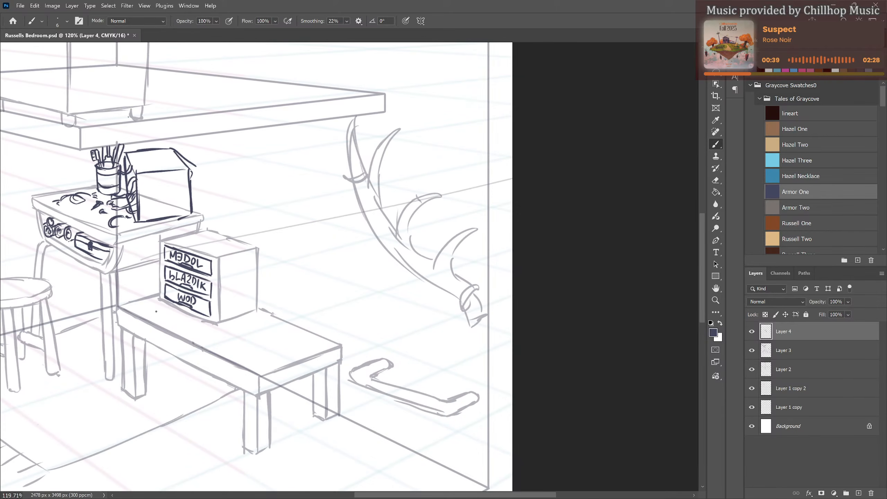
{"action": "mouse_move", "coordinate": [152, 316]}
{"action": "left_mouse_down"}
{"action": "mouse_move", "coordinate": [171, 311]}
{"action": "mouse_move", "coordinate": [154, 316]}
{"action": "mouse_move", "coordinate": [164, 319]}
{"action": "mouse_move", "coordinate": [169, 309]}
{"action": "mouse_move", "coordinate": [166, 315]}
{"action": "mouse_move", "coordinate": [197, 329]}
{"action": "left_mouse_up"}
{"action": "key", "text": "e"}
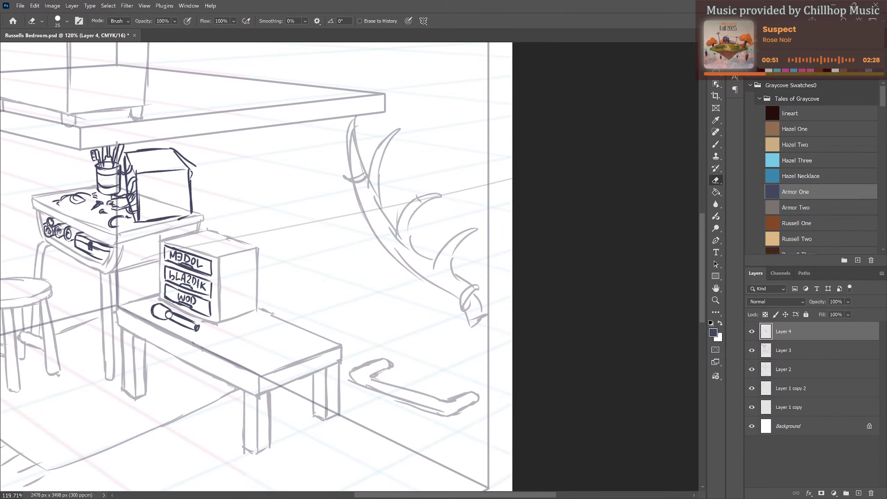
{"action": "key", "text": "bracketleft"}
{"action": "key", "text": "bracketleft"}
{"action": "key", "text": "bracketleft"}
{"action": "left_click_drag", "start_coordinate": [169, 314], "coordinate": [196, 324]}
{"action": "key", "text": "b"}
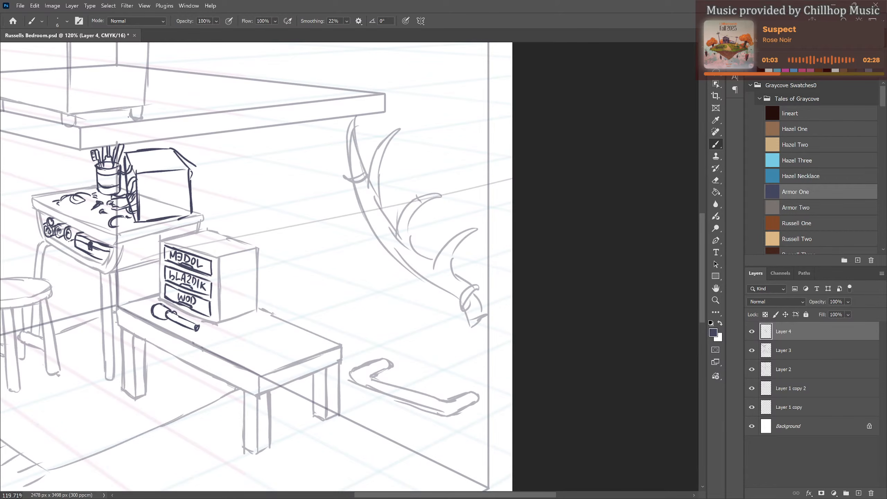
{"action": "mouse_move", "coordinate": [163, 306]}
{"action": "left_mouse_down"}
{"action": "mouse_move", "coordinate": [157, 317]}
{"action": "mouse_move", "coordinate": [162, 305]}
{"action": "left_mouse_up"}
Draw a cloth draped over the bench edge beneath the hand tool, with loose curved pieces around the tool's head.
{"action": "scroll", "coordinate": [188, 298], "scroll_direction": "down", "scroll_amount": 1}
{"action": "scroll", "coordinate": [189, 297], "scroll_direction": "up", "scroll_amount": 2}
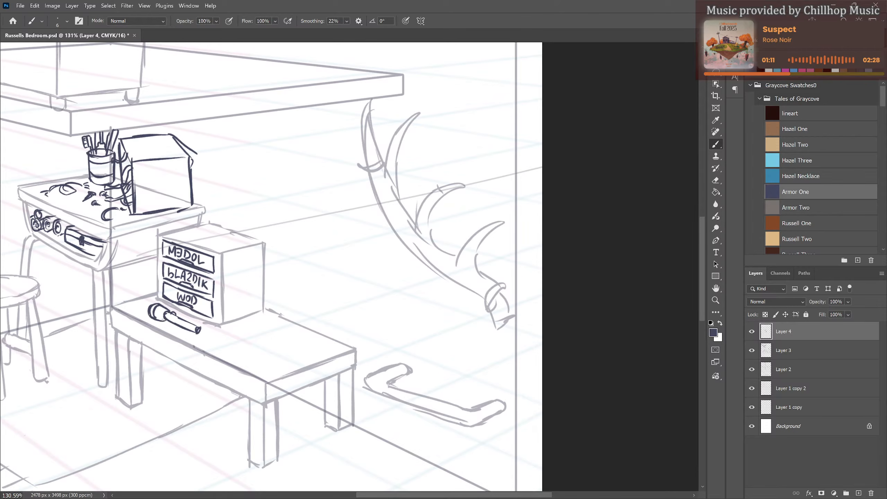
{"action": "mouse_move", "coordinate": [163, 320]}
{"action": "left_mouse_down"}
{"action": "mouse_move", "coordinate": [154, 328]}
{"action": "mouse_move", "coordinate": [161, 350]}
{"action": "mouse_move", "coordinate": [174, 340]}
{"action": "mouse_move", "coordinate": [197, 343]}
{"action": "left_mouse_up"}
{"action": "mouse_move", "coordinate": [194, 341]}
{"action": "left_mouse_down"}
{"action": "mouse_move", "coordinate": [207, 344]}
{"action": "mouse_move", "coordinate": [212, 326]}
{"action": "mouse_move", "coordinate": [184, 311]}
{"action": "left_mouse_up"}
{"action": "mouse_move", "coordinate": [150, 303]}
{"action": "left_mouse_down"}
{"action": "mouse_move", "coordinate": [136, 307]}
{"action": "mouse_move", "coordinate": [145, 305]}
{"action": "left_mouse_up"}
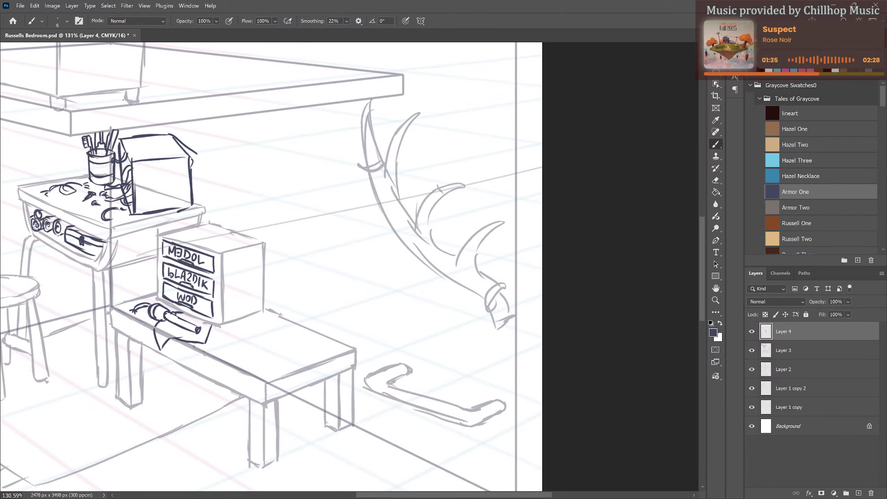
{"action": "mouse_move", "coordinate": [156, 293]}
{"action": "left_mouse_down"}
{"action": "mouse_move", "coordinate": [149, 297]}
{"action": "mouse_move", "coordinate": [160, 301]}
{"action": "left_mouse_up"}
Outline a tilted square board leaning against the box's side, and draw a small block and coiled cord on the box top.
{"action": "scroll", "coordinate": [307, 302], "scroll_direction": "down", "scroll_amount": 3}
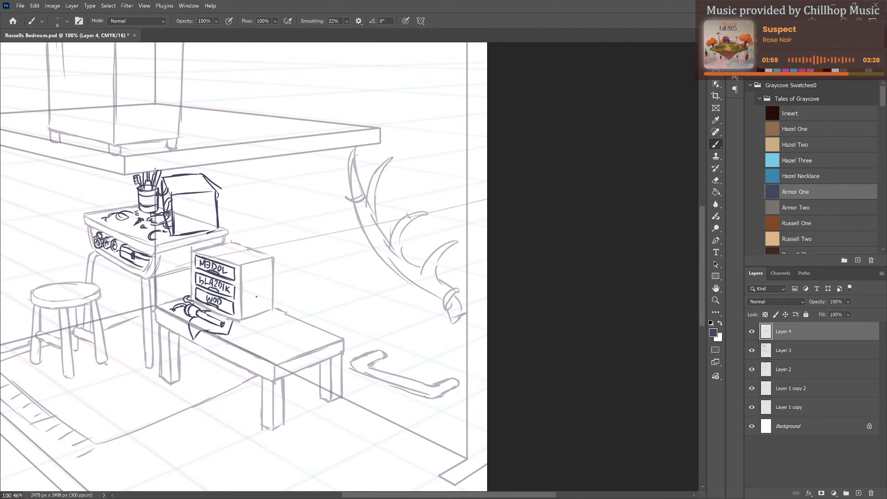
{"action": "mouse_move", "coordinate": [250, 293]}
{"action": "left_mouse_down"}
{"action": "mouse_move", "coordinate": [259, 322]}
{"action": "mouse_move", "coordinate": [295, 313]}
{"action": "mouse_move", "coordinate": [286, 316]}
{"action": "mouse_move", "coordinate": [274, 286]}
{"action": "mouse_move", "coordinate": [293, 310]}
{"action": "left_mouse_up"}
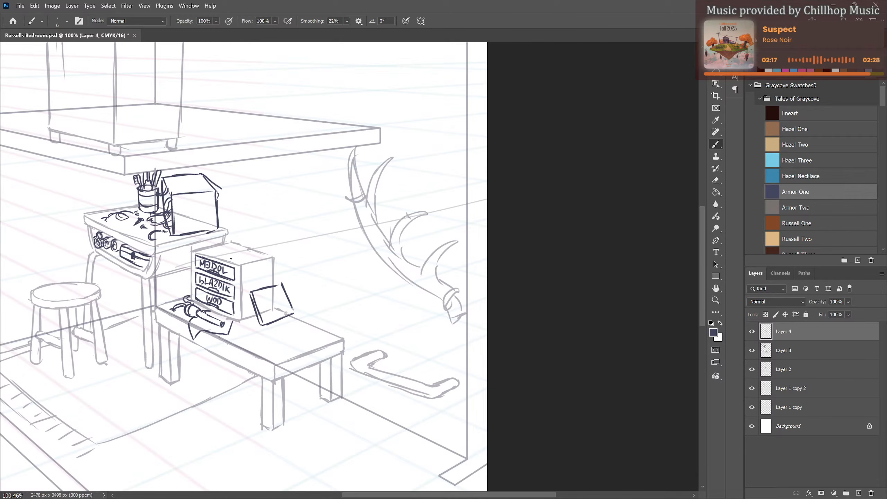
{"action": "left_click_drag", "start_coordinate": [229, 257], "coordinate": [248, 260]}
{"action": "left_click_drag", "start_coordinate": [236, 259], "coordinate": [248, 263]}
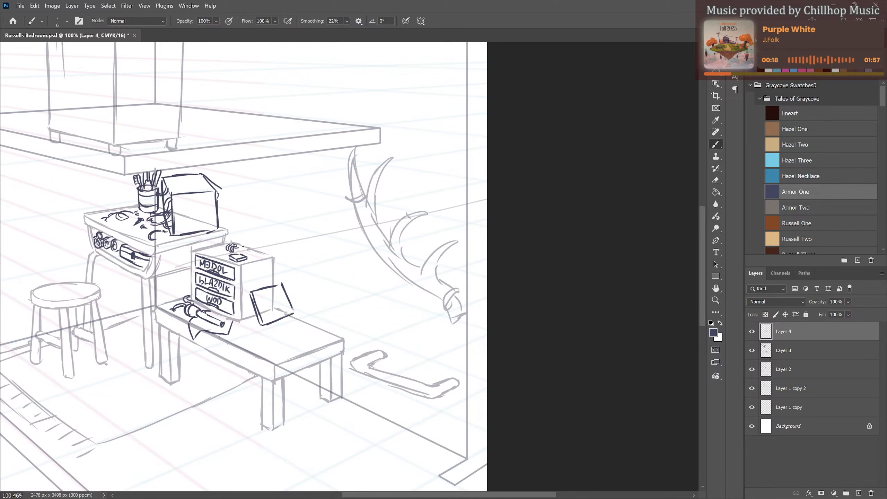
{"action": "left_click_drag", "start_coordinate": [234, 250], "coordinate": [248, 245]}
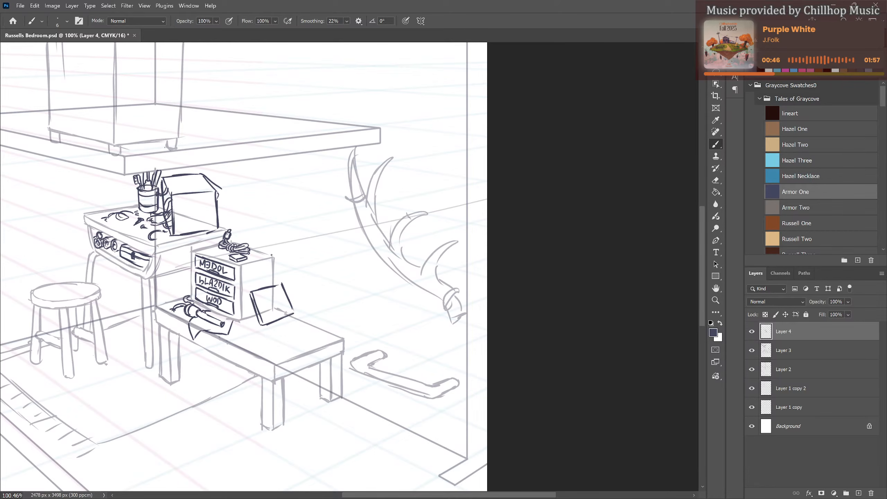
Draw a rectangular chip, parallel slots and small component marks on the leaning board like a circuit board.
{"action": "left_click_drag", "start_coordinate": [288, 238], "coordinate": [291, 332]}
{"action": "mouse_move", "coordinate": [291, 301]}
{"action": "left_mouse_down"}
{"action": "mouse_move", "coordinate": [285, 227]}
{"action": "mouse_move", "coordinate": [270, 212]}
{"action": "left_mouse_up"}
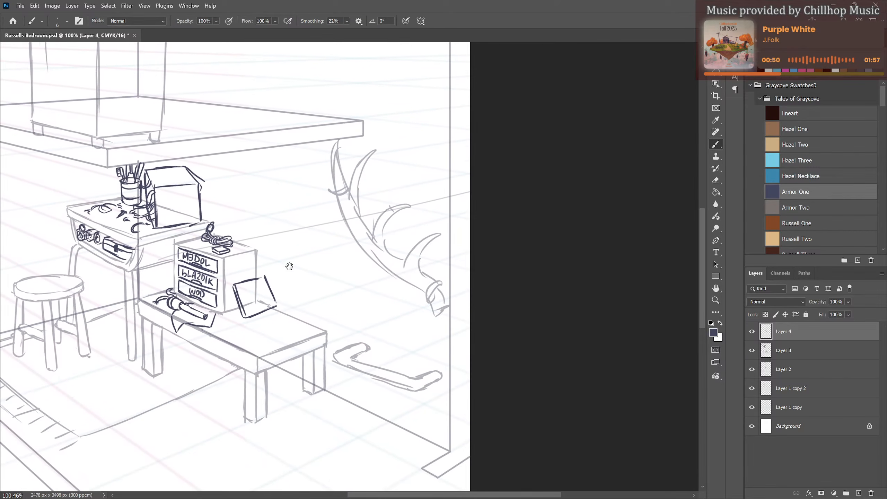
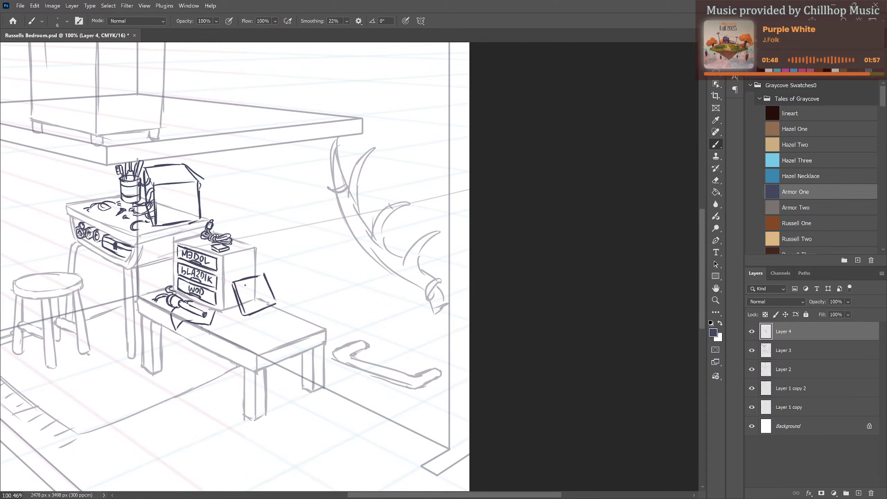
{"action": "left_click_drag", "start_coordinate": [247, 293], "coordinate": [253, 282]}
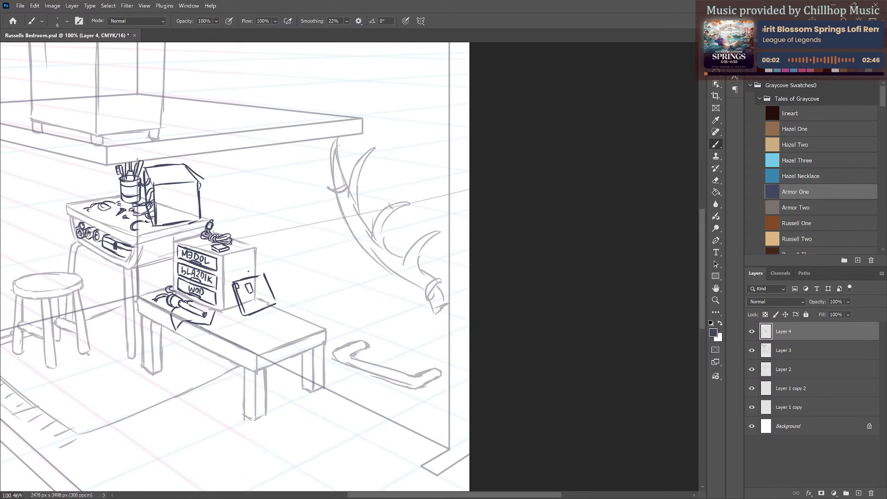
{"action": "left_click_drag", "start_coordinate": [259, 279], "coordinate": [265, 296]}
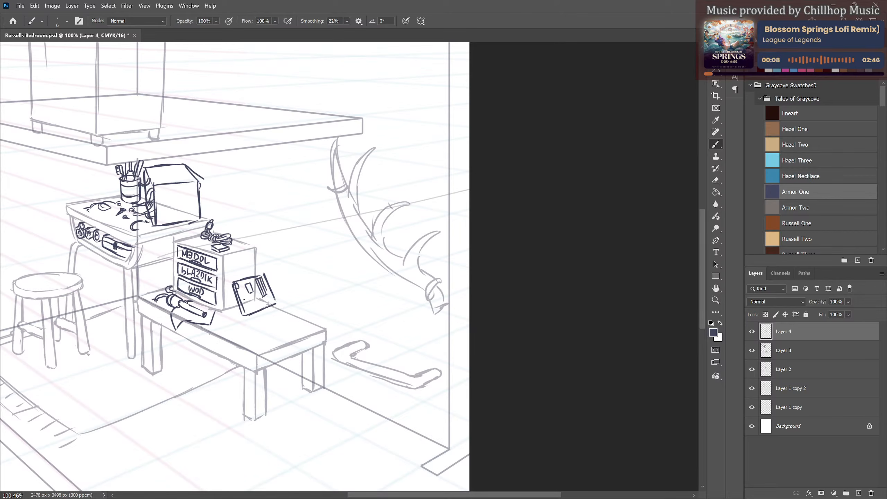
{"action": "left_click_drag", "start_coordinate": [244, 299], "coordinate": [256, 295]}
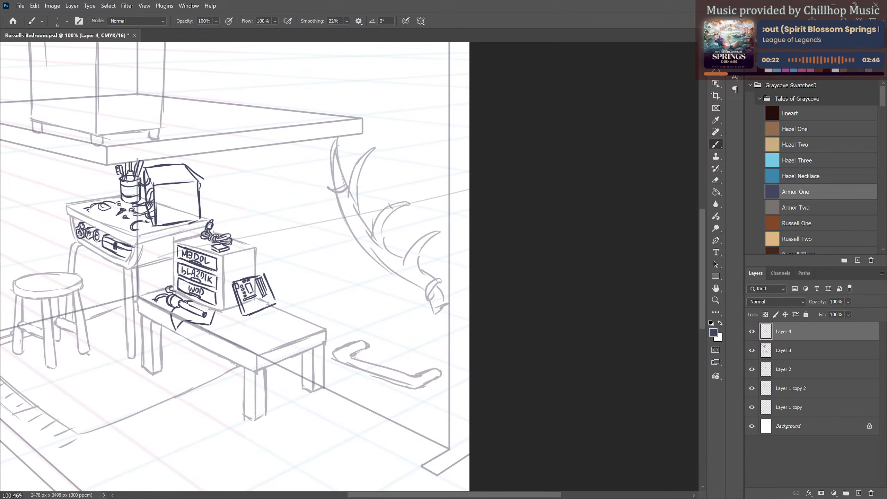
Fill the circuit board's lower half with a corner square, a small circle and short lines, undoing the last stray strokes.
{"action": "left_click_drag", "start_coordinate": [266, 298], "coordinate": [272, 302]}
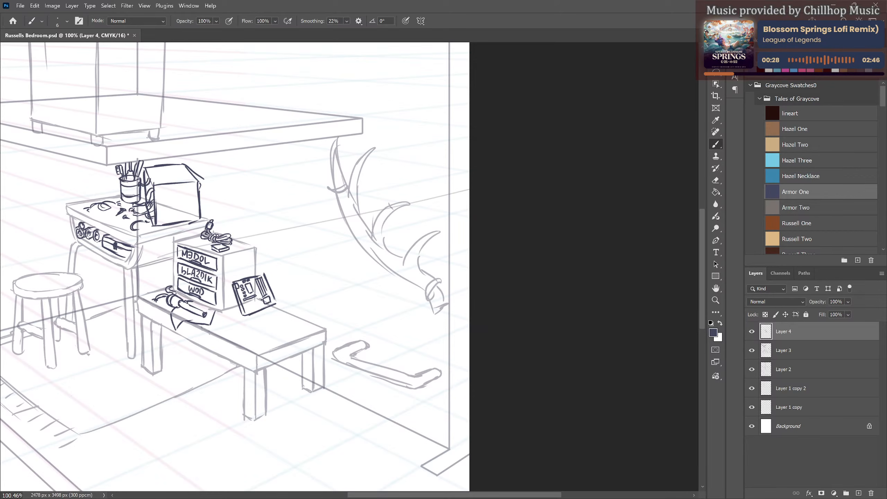
{"action": "left_click_drag", "start_coordinate": [257, 299], "coordinate": [256, 300]}
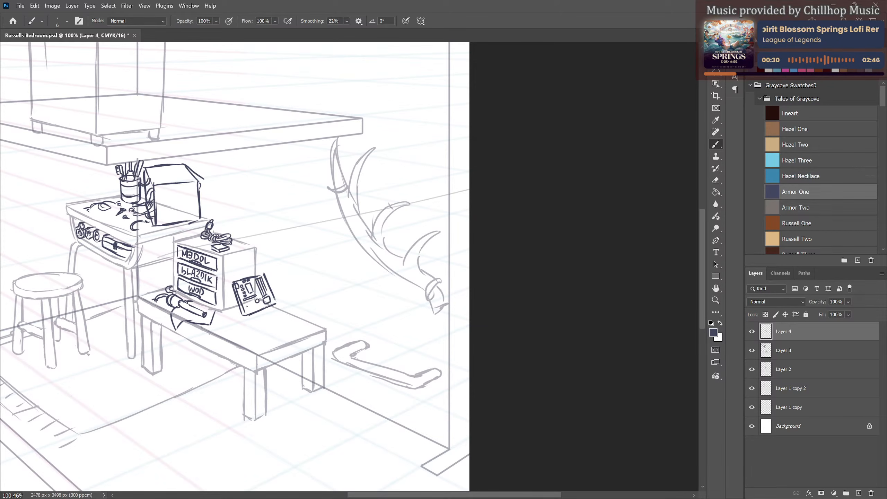
{"action": "left_click_drag", "start_coordinate": [247, 308], "coordinate": [260, 306]}
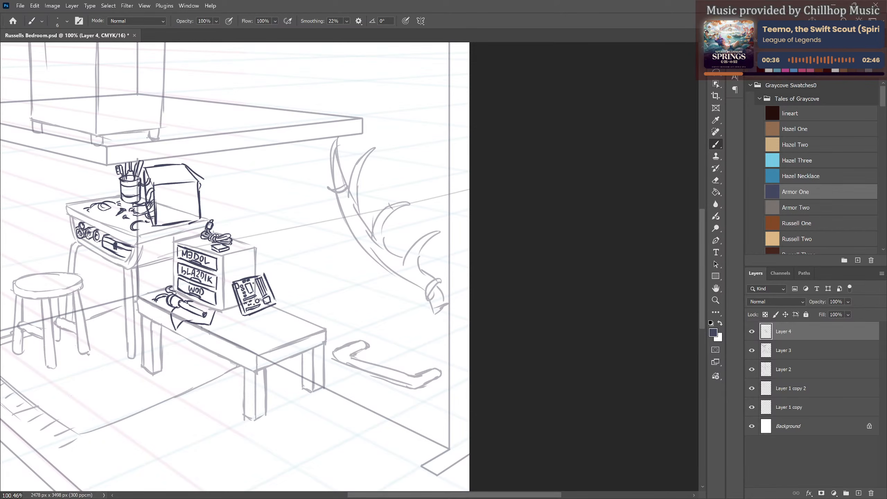
{"action": "left_click_drag", "start_coordinate": [253, 283], "coordinate": [266, 300]}
{"action": "key", "text": "ctrl+z"}
{"action": "key", "text": "ctrl+z"}
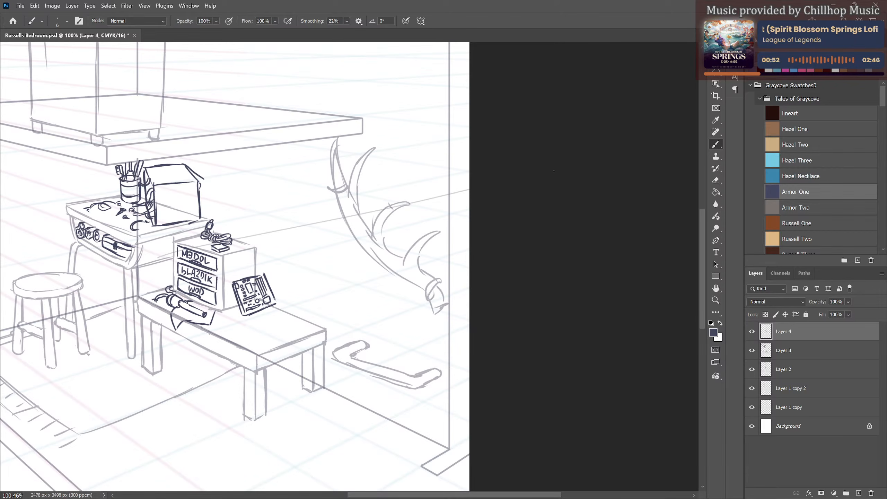
{"action": "scroll", "coordinate": [235, 267], "scroll_direction": "down", "scroll_amount": 1}
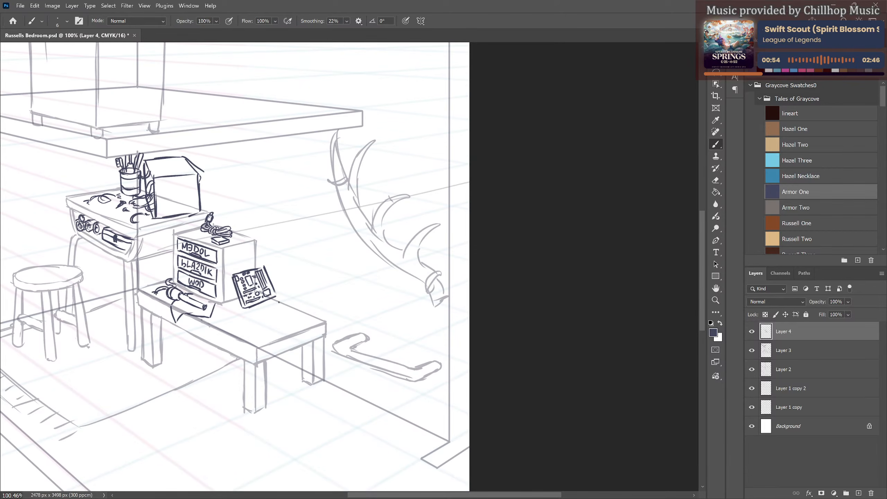
Sketch a small spool and a pair of pliers on the bench top in front of the circuit board.
{"action": "scroll", "coordinate": [312, 305], "scroll_direction": "down", "scroll_amount": 4}
{"action": "left_click_drag", "start_coordinate": [309, 292], "coordinate": [340, 343]}
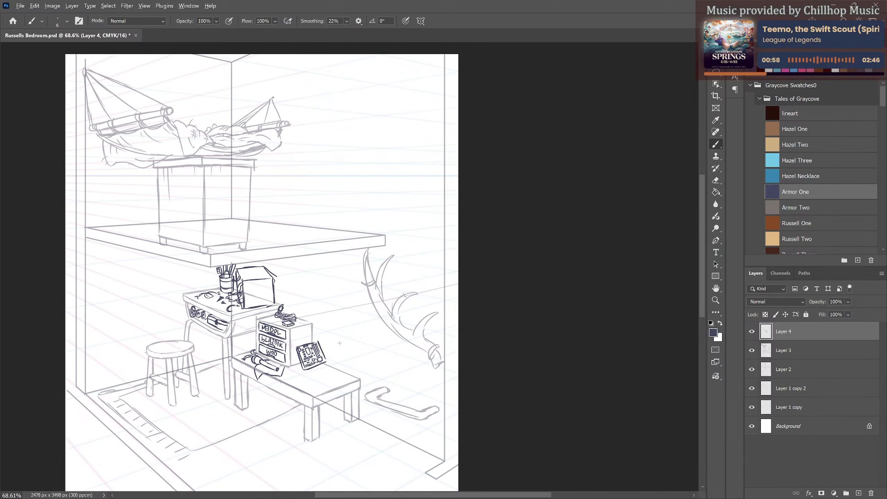
{"action": "scroll", "coordinate": [327, 364], "scroll_direction": "up", "scroll_amount": 1}
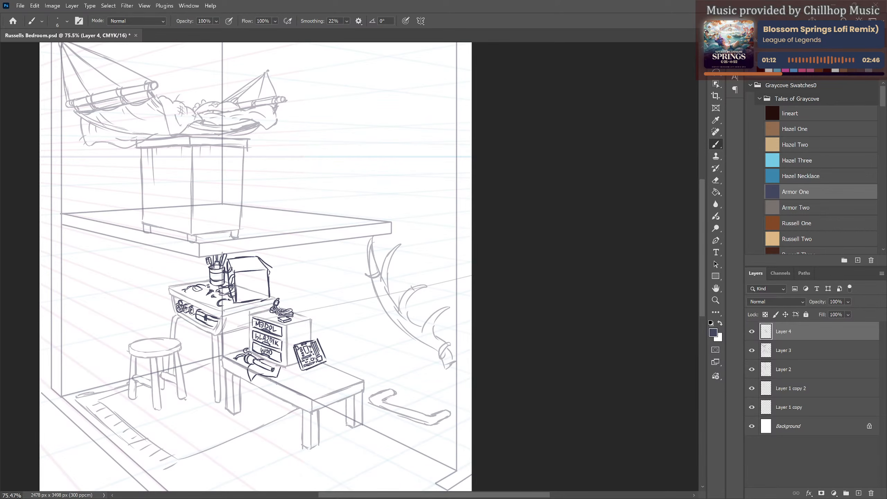
{"action": "scroll", "coordinate": [297, 377], "scroll_direction": "up", "scroll_amount": 3}
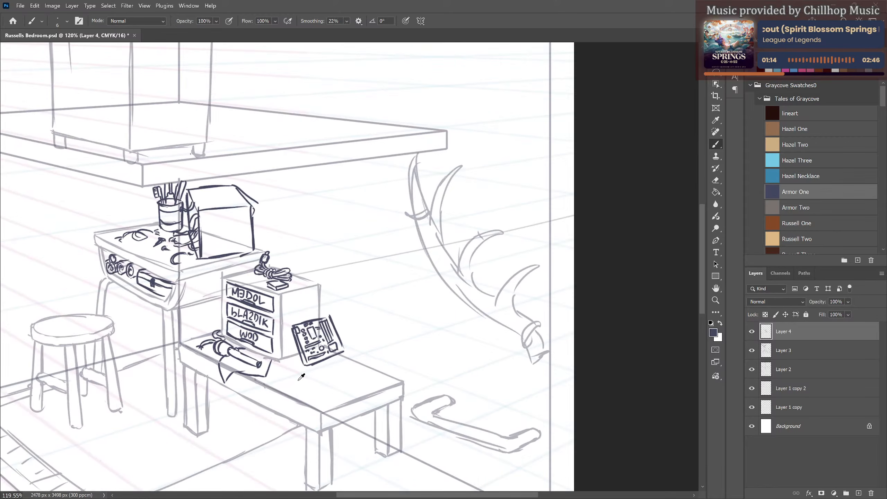
{"action": "mouse_move", "coordinate": [284, 366]}
{"action": "left_mouse_down"}
{"action": "mouse_move", "coordinate": [292, 362]}
{"action": "mouse_move", "coordinate": [286, 378]}
{"action": "mouse_move", "coordinate": [300, 376]}
{"action": "mouse_move", "coordinate": [290, 379]}
{"action": "mouse_move", "coordinate": [297, 371]}
{"action": "mouse_move", "coordinate": [321, 371]}
{"action": "mouse_move", "coordinate": [314, 377]}
{"action": "mouse_move", "coordinate": [349, 366]}
{"action": "mouse_move", "coordinate": [355, 380]}
{"action": "mouse_move", "coordinate": [321, 374]}
{"action": "left_mouse_up"}
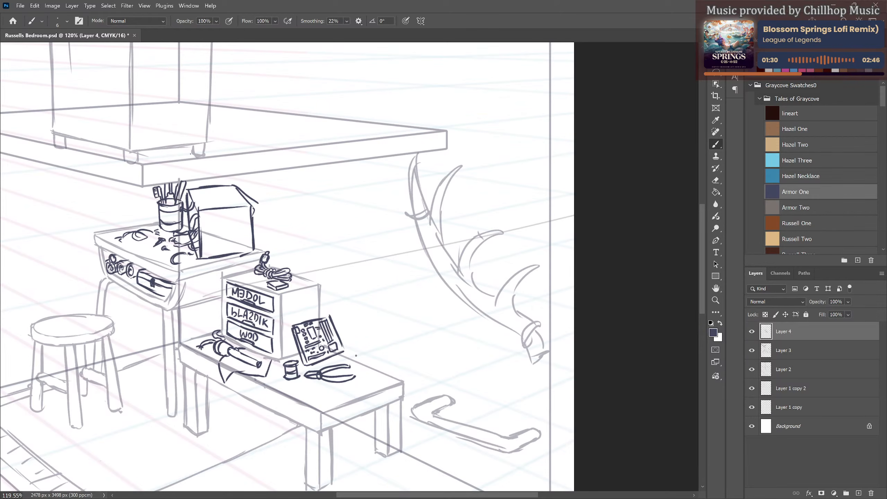
Sketch a bundle of curled wires and a few small scraps on the bench around the pliers.
{"action": "left_click_drag", "start_coordinate": [355, 370], "coordinate": [344, 361]}
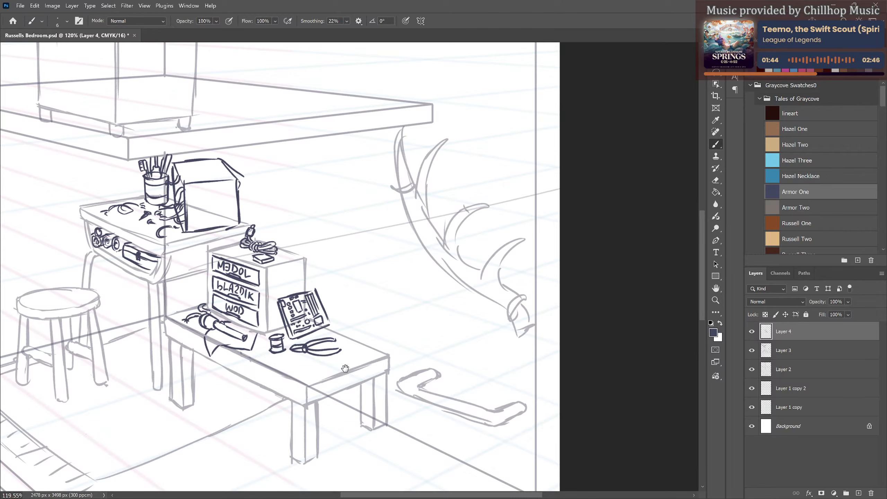
{"action": "left_click_drag", "start_coordinate": [348, 366], "coordinate": [358, 376]}
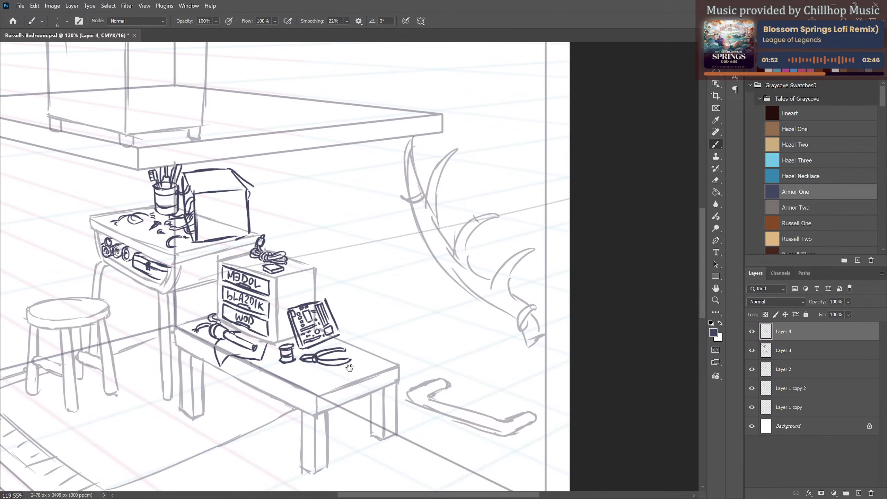
{"action": "mouse_move", "coordinate": [366, 356]}
{"action": "left_mouse_down"}
{"action": "mouse_move", "coordinate": [381, 356]}
{"action": "mouse_move", "coordinate": [338, 384]}
{"action": "left_mouse_up"}
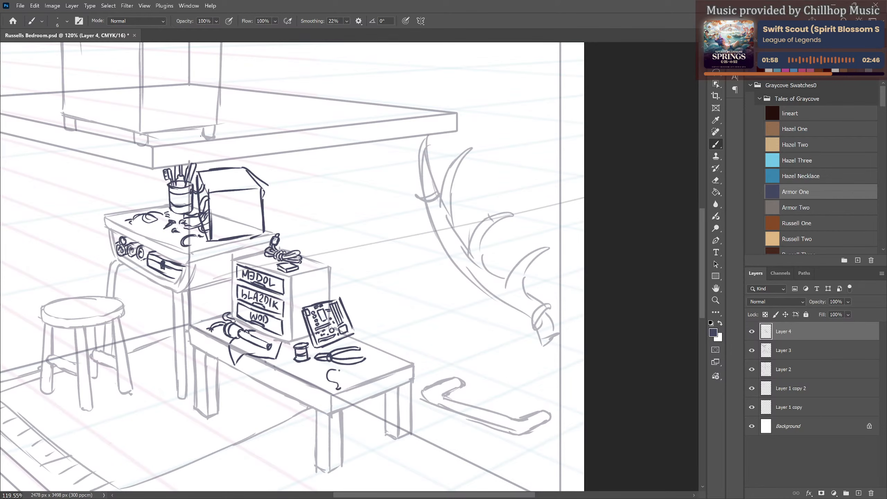
{"action": "mouse_move", "coordinate": [336, 372]}
{"action": "left_mouse_down"}
{"action": "mouse_move", "coordinate": [339, 368]}
{"action": "mouse_move", "coordinate": [324, 381]}
{"action": "mouse_move", "coordinate": [348, 377]}
{"action": "left_mouse_up"}
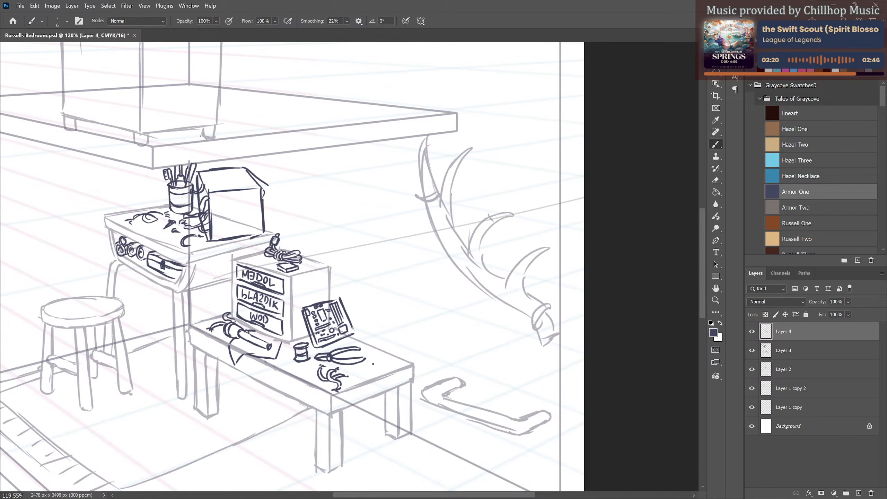
{"action": "left_click_drag", "start_coordinate": [372, 364], "coordinate": [379, 361]}
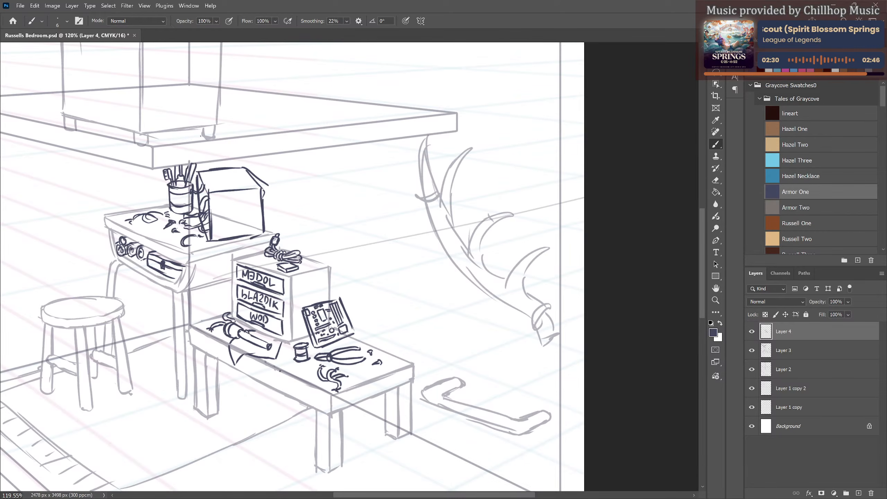
Sketch a toolbox with a lid line and front latch on the floor beneath the bench.
{"action": "scroll", "coordinate": [261, 363], "scroll_direction": "down", "scroll_amount": 2, "text": "alt"}
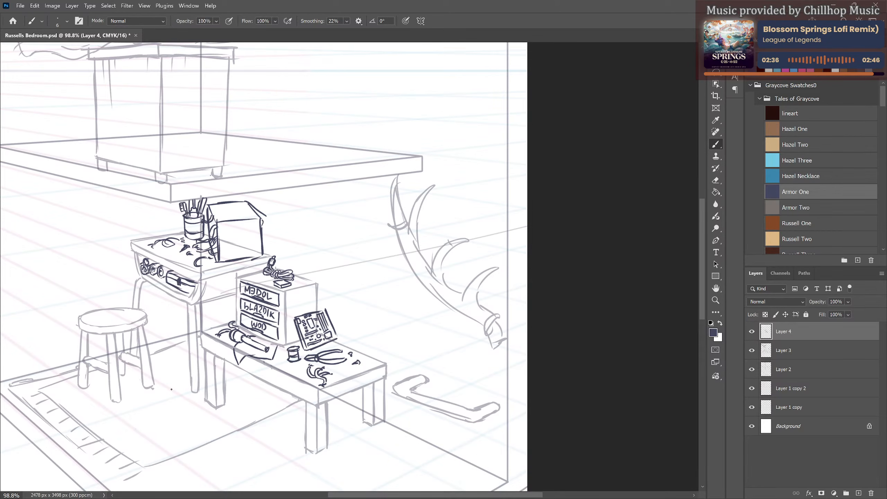
{"action": "scroll", "coordinate": [339, 274], "scroll_direction": "down", "scroll_amount": 3, "text": "alt"}
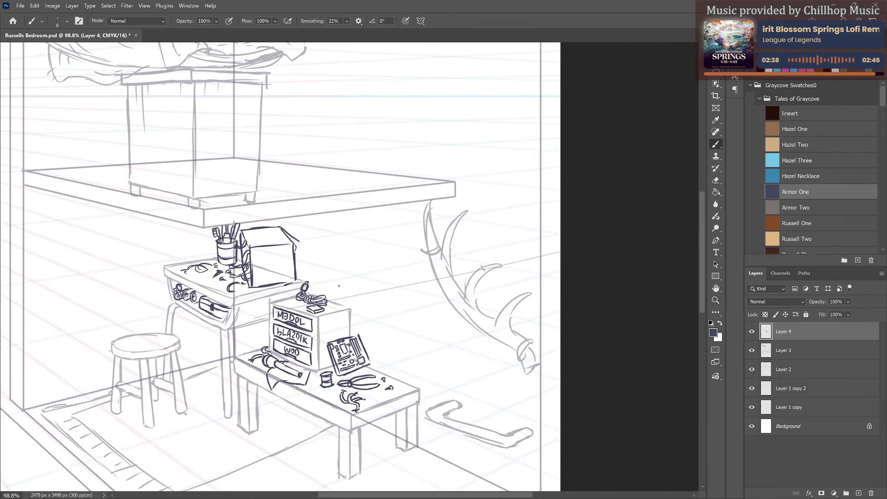
{"action": "scroll", "coordinate": [339, 283], "scroll_direction": "up", "scroll_amount": 3, "text": "alt"}
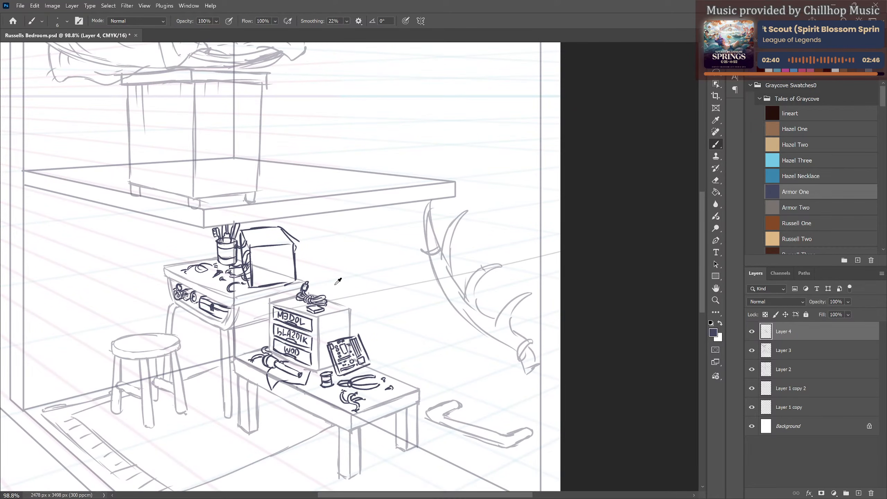
{"action": "scroll", "coordinate": [355, 279], "scroll_direction": "down", "scroll_amount": 1}
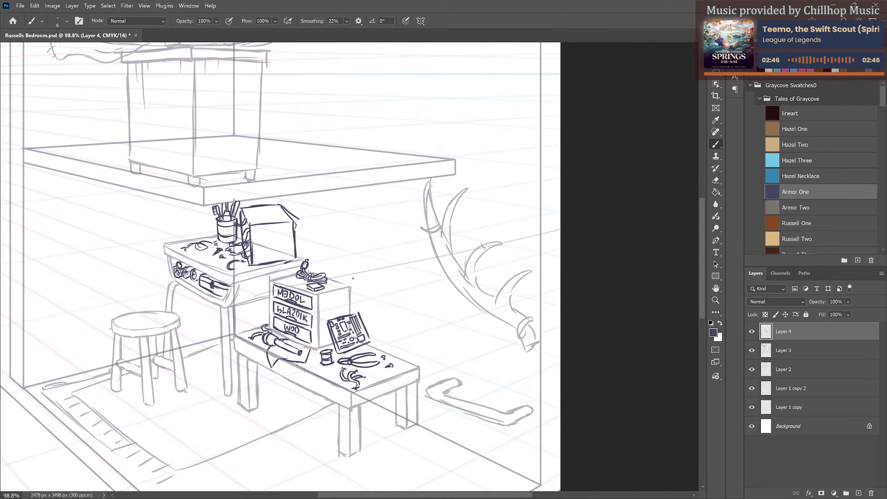
{"action": "scroll", "coordinate": [422, 266], "scroll_direction": "down", "scroll_amount": 3}
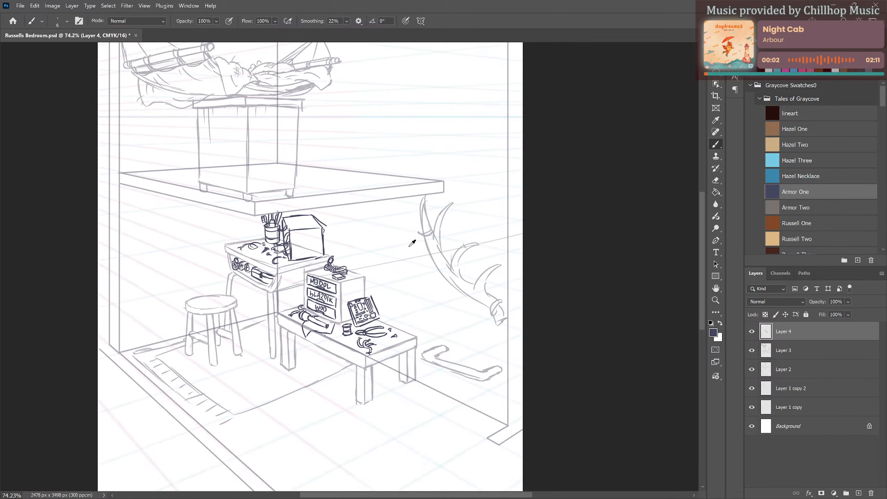
{"action": "scroll", "coordinate": [433, 329], "scroll_direction": "up", "scroll_amount": 2}
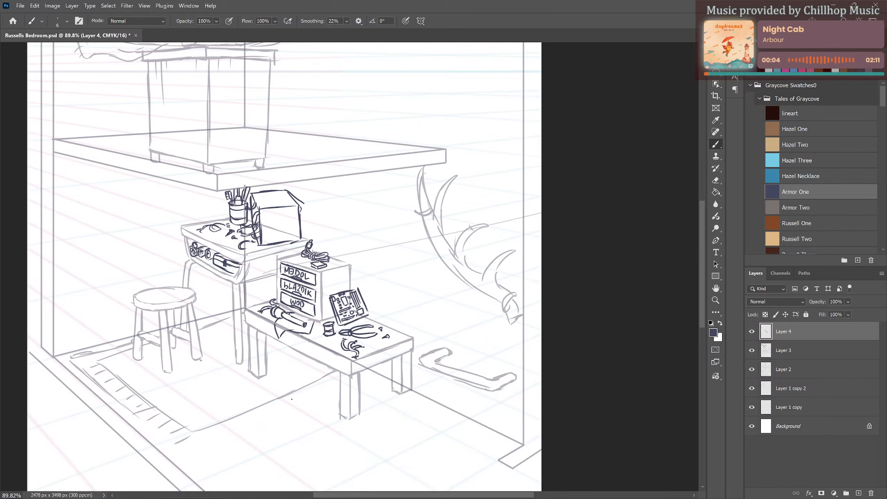
{"action": "scroll", "coordinate": [284, 366], "scroll_direction": "up", "scroll_amount": 2}
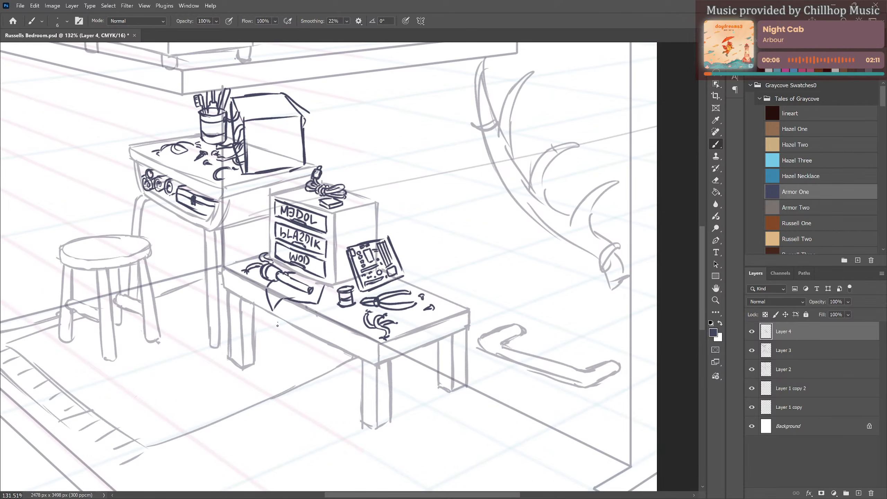
{"action": "key", "text": "ctrl+z"}
{"action": "mouse_move", "coordinate": [278, 326]}
{"action": "left_mouse_down"}
{"action": "mouse_move", "coordinate": [290, 355]}
{"action": "mouse_move", "coordinate": [280, 355]}
{"action": "mouse_move", "coordinate": [341, 389]}
{"action": "left_mouse_up"}
{"action": "mouse_move", "coordinate": [342, 351]}
{"action": "left_mouse_down"}
{"action": "mouse_move", "coordinate": [343, 387]}
{"action": "mouse_move", "coordinate": [363, 380]}
{"action": "mouse_move", "coordinate": [357, 386]}
{"action": "left_mouse_up"}
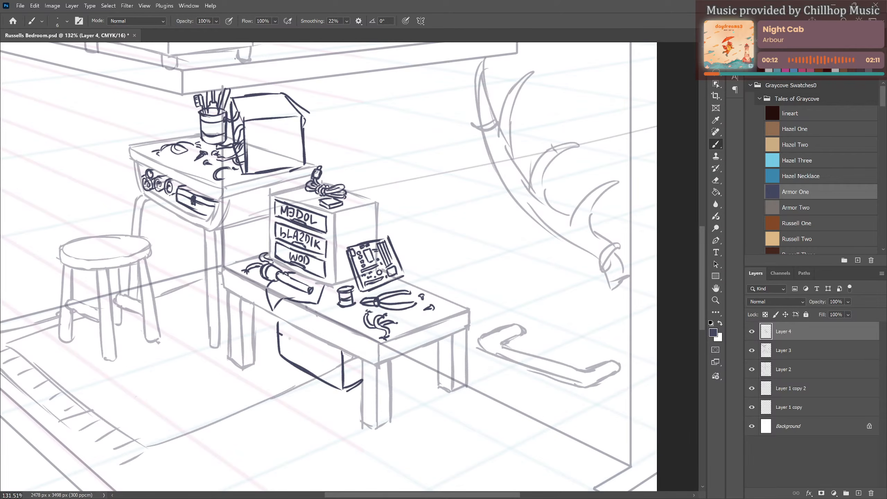
{"action": "left_click_drag", "start_coordinate": [282, 335], "coordinate": [363, 359]}
{"action": "left_click_drag", "start_coordinate": [302, 348], "coordinate": [303, 354]}
Sketch two large paper sheets and smaller overlapping ones on the wall above the bench and circuit board.
{"action": "scroll", "coordinate": [317, 353], "scroll_direction": "down", "scroll_amount": 4}
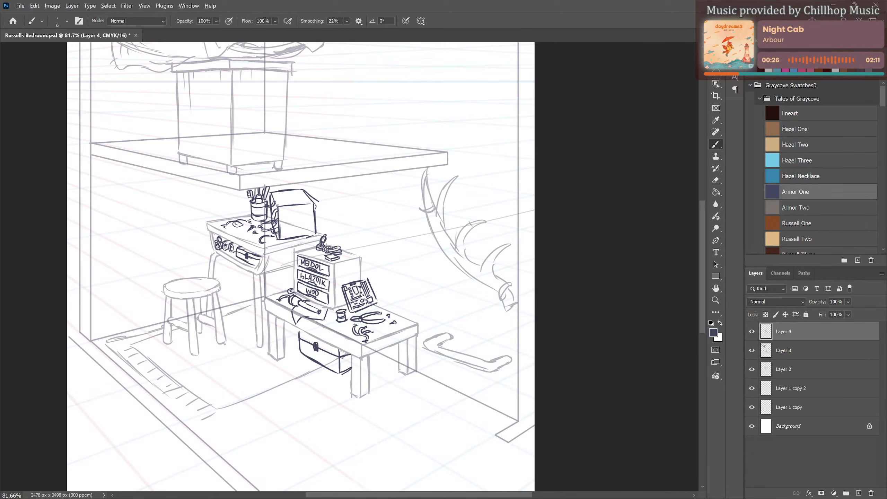
{"action": "scroll", "coordinate": [212, 363], "scroll_direction": "down", "scroll_amount": 4}
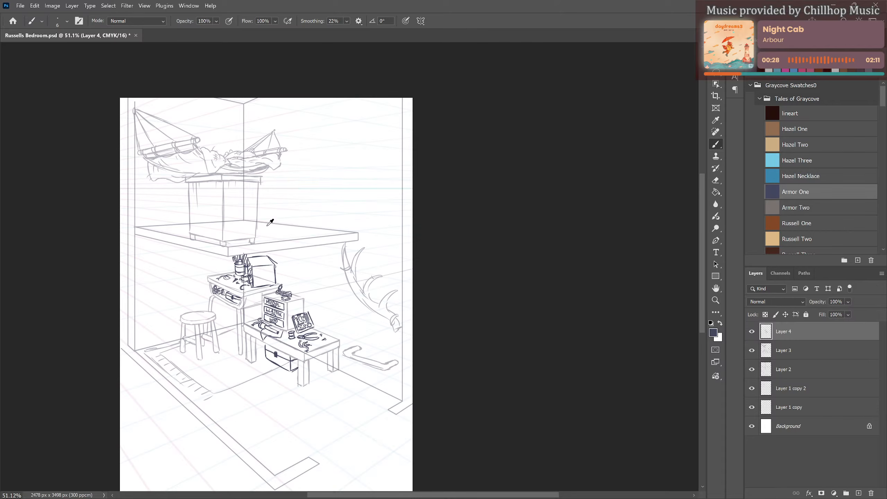
{"action": "scroll", "coordinate": [317, 376], "scroll_direction": "up", "scroll_amount": 3}
{"action": "scroll", "coordinate": [308, 219], "scroll_direction": "up", "scroll_amount": 2}
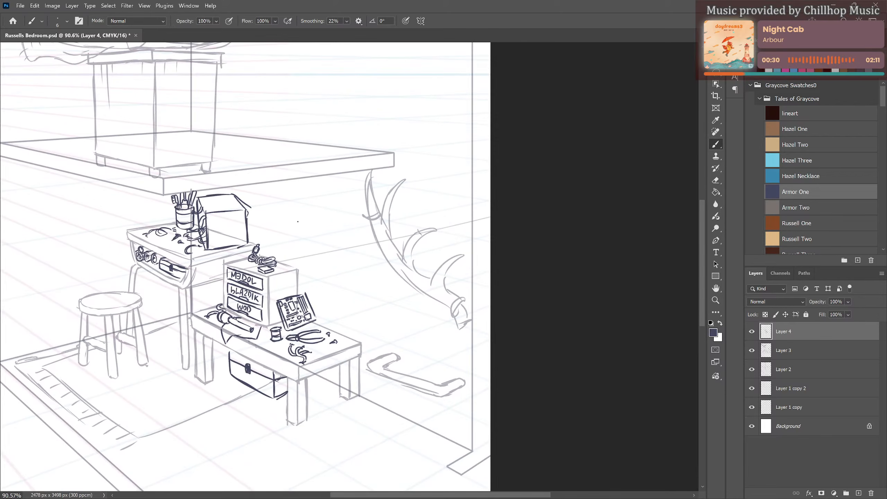
{"action": "mouse_move", "coordinate": [285, 207]}
{"action": "left_mouse_down"}
{"action": "mouse_move", "coordinate": [285, 257]}
{"action": "mouse_move", "coordinate": [325, 269]}
{"action": "left_mouse_up"}
{"action": "mouse_move", "coordinate": [285, 207]}
{"action": "left_mouse_down"}
{"action": "mouse_move", "coordinate": [329, 215]}
{"action": "mouse_move", "coordinate": [334, 310]}
{"action": "left_mouse_up"}
{"action": "mouse_move", "coordinate": [338, 261]}
{"action": "left_mouse_down"}
{"action": "mouse_move", "coordinate": [377, 268]}
{"action": "mouse_move", "coordinate": [372, 323]}
{"action": "left_mouse_up"}
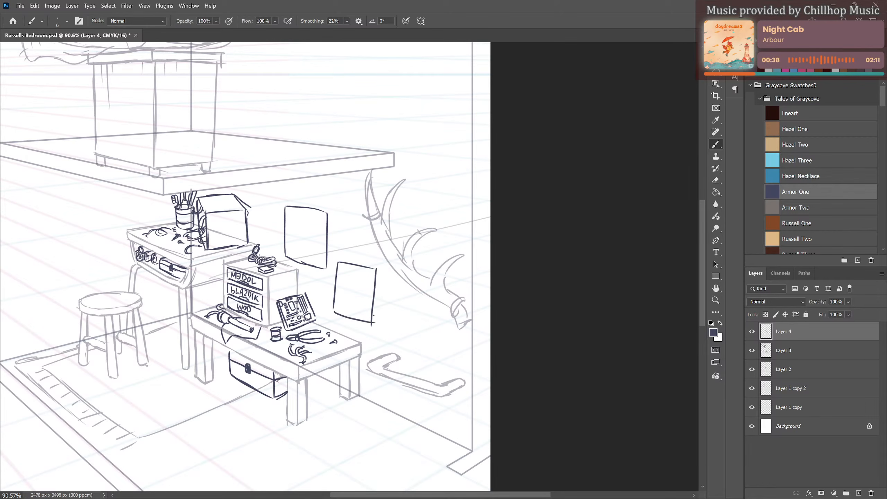
{"action": "mouse_move", "coordinate": [310, 272]}
{"action": "left_mouse_down"}
{"action": "mouse_move", "coordinate": [310, 296]}
{"action": "mouse_move", "coordinate": [327, 272]}
{"action": "mouse_move", "coordinate": [328, 305]}
{"action": "left_mouse_up"}
{"action": "left_click_drag", "start_coordinate": [328, 235], "coordinate": [346, 264]}
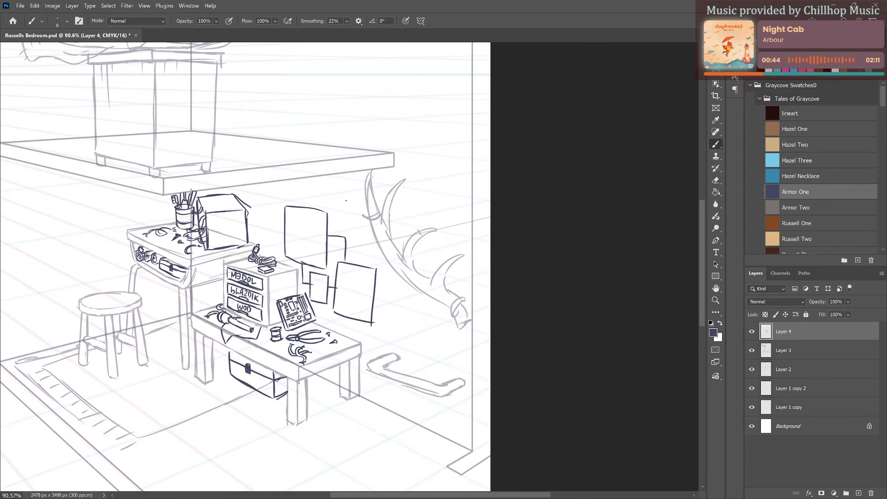
Add more large and small paper sheets around the existing ones, between the house-shaped box and the antler.
{"action": "mouse_move", "coordinate": [347, 200]}
{"action": "left_mouse_down"}
{"action": "mouse_move", "coordinate": [342, 234]}
{"action": "mouse_move", "coordinate": [372, 202]}
{"action": "left_mouse_up"}
{"action": "left_click_drag", "start_coordinate": [344, 239], "coordinate": [373, 250]}
{"action": "mouse_move", "coordinate": [253, 184]}
{"action": "left_mouse_down"}
{"action": "mouse_move", "coordinate": [253, 217]}
{"action": "mouse_move", "coordinate": [285, 227]}
{"action": "left_mouse_up"}
{"action": "mouse_move", "coordinate": [296, 179]}
{"action": "left_mouse_down"}
{"action": "mouse_move", "coordinate": [295, 201]}
{"action": "mouse_move", "coordinate": [331, 188]}
{"action": "mouse_move", "coordinate": [332, 209]}
{"action": "left_mouse_up"}
{"action": "left_click_drag", "start_coordinate": [311, 206], "coordinate": [334, 209]}
{"action": "mouse_move", "coordinate": [269, 228]}
{"action": "left_mouse_down"}
{"action": "mouse_move", "coordinate": [269, 252]}
{"action": "mouse_move", "coordinate": [281, 230]}
{"action": "mouse_move", "coordinate": [280, 254]}
{"action": "left_mouse_up"}
{"action": "left_click_drag", "start_coordinate": [279, 253], "coordinate": [267, 252]}
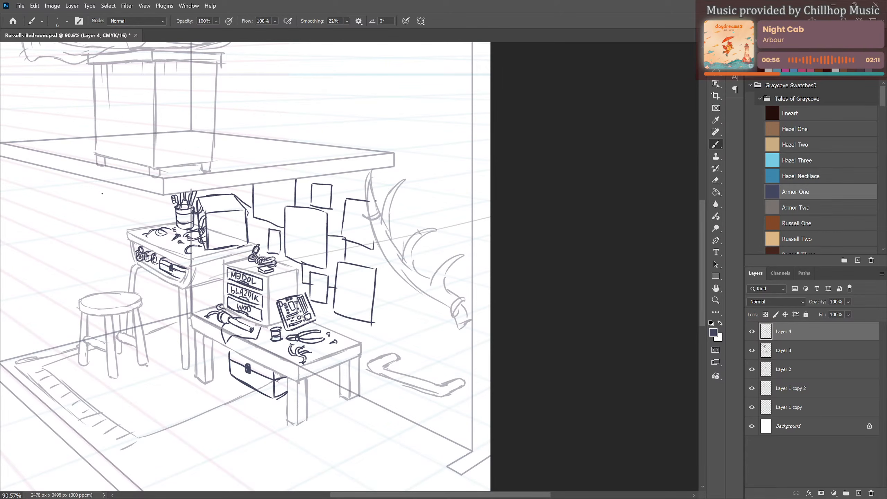
{"action": "mouse_move", "coordinate": [101, 192]}
{"action": "left_mouse_down"}
{"action": "mouse_move", "coordinate": [102, 210]}
{"action": "mouse_move", "coordinate": [99, 192]}
{"action": "mouse_move", "coordinate": [129, 192]}
{"action": "mouse_move", "coordinate": [129, 221]}
{"action": "left_mouse_up"}
{"action": "key", "text": "ctrl+z"}
{"action": "key", "text": "ctrl+z"}
Sketch several large and small paper sheets on the wall behind the desk and above the stool.
{"action": "mouse_move", "coordinate": [101, 192]}
{"action": "left_mouse_down"}
{"action": "mouse_move", "coordinate": [131, 190]}
{"action": "mouse_move", "coordinate": [133, 223]}
{"action": "mouse_move", "coordinate": [108, 231]}
{"action": "mouse_move", "coordinate": [134, 226]}
{"action": "left_mouse_up"}
{"action": "mouse_move", "coordinate": [187, 223]}
{"action": "left_mouse_down"}
{"action": "mouse_move", "coordinate": [278, 294]}
{"action": "mouse_move", "coordinate": [291, 288]}
{"action": "left_mouse_up"}
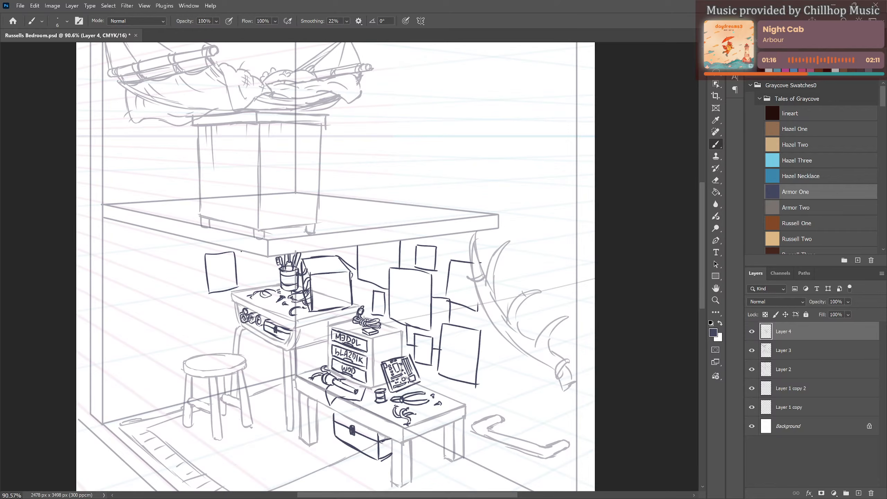
{"action": "mouse_move", "coordinate": [242, 252]}
{"action": "left_mouse_down"}
{"action": "mouse_move", "coordinate": [245, 281]}
{"action": "mouse_move", "coordinate": [275, 269]}
{"action": "mouse_move", "coordinate": [273, 258]}
{"action": "mouse_move", "coordinate": [274, 277]}
{"action": "left_mouse_up"}
{"action": "mouse_move", "coordinate": [190, 290]}
{"action": "left_mouse_down"}
{"action": "mouse_move", "coordinate": [192, 309]}
{"action": "mouse_move", "coordinate": [204, 286]}
{"action": "left_mouse_up"}
{"action": "left_click_drag", "start_coordinate": [203, 287], "coordinate": [209, 307]}
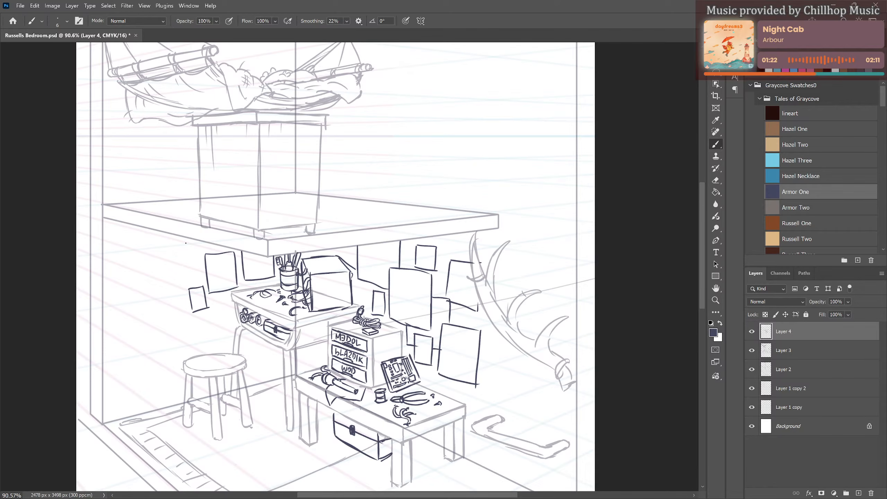
{"action": "mouse_move", "coordinate": [185, 238]}
{"action": "left_mouse_down"}
{"action": "mouse_move", "coordinate": [186, 278]}
{"action": "mouse_move", "coordinate": [202, 276]}
{"action": "left_mouse_up"}
{"action": "left_click_drag", "start_coordinate": [428, 319], "coordinate": [481, 324]}
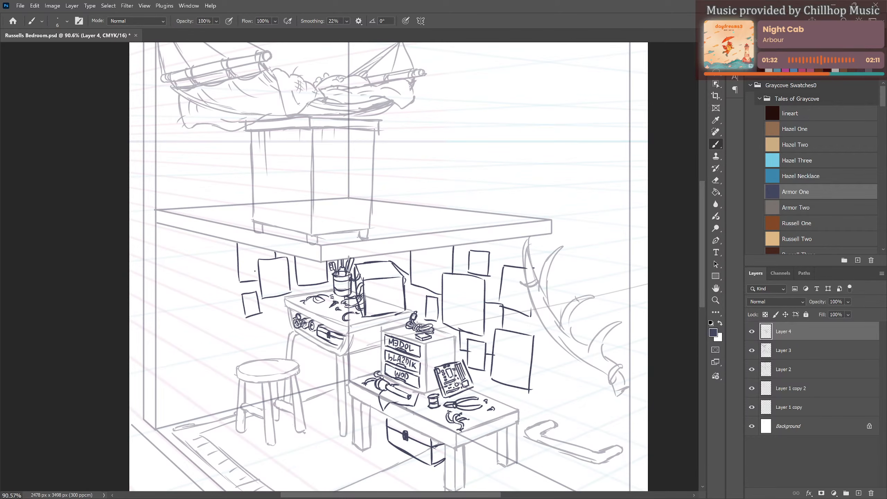
{"action": "mouse_move", "coordinate": [191, 235]}
{"action": "left_mouse_down"}
{"action": "mouse_move", "coordinate": [177, 317]}
{"action": "mouse_move", "coordinate": [211, 257]}
{"action": "left_mouse_up"}
{"action": "mouse_move", "coordinate": [194, 233]}
{"action": "left_mouse_down"}
{"action": "mouse_move", "coordinate": [185, 311]}
{"action": "mouse_move", "coordinate": [210, 247]}
{"action": "left_mouse_up"}
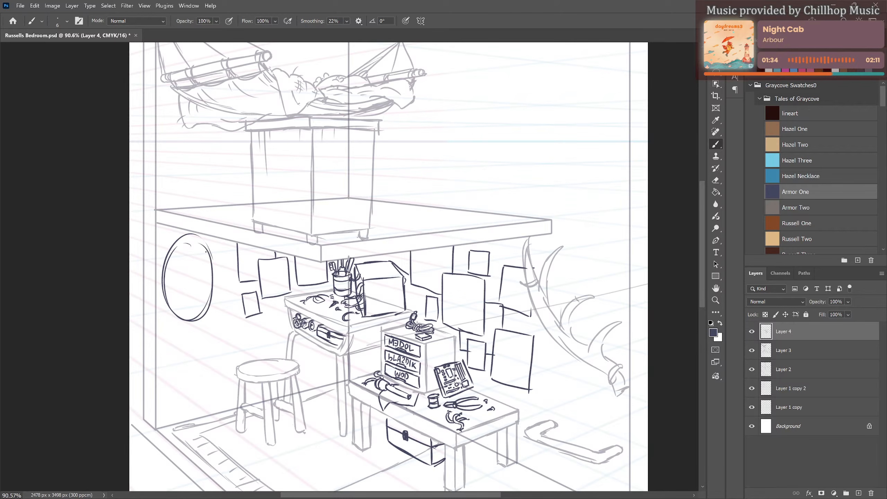
{"action": "key", "text": "ctrl+z"}
{"action": "key", "text": "ctrl+z"}
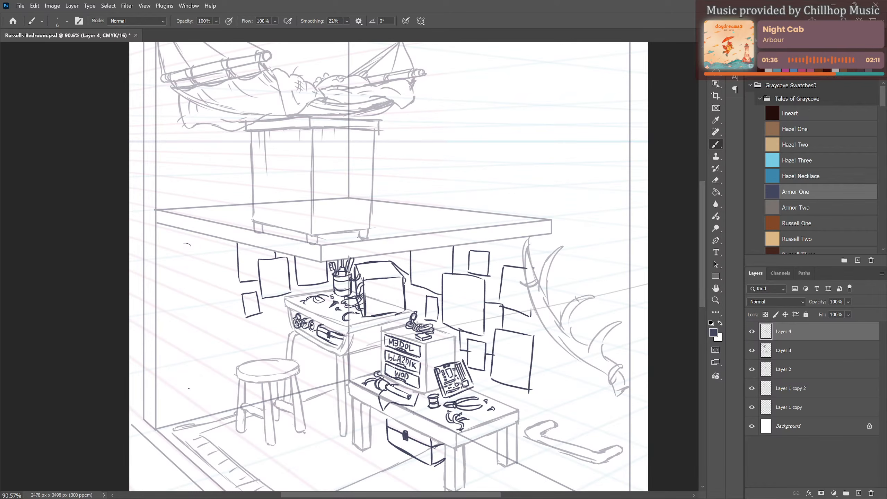
Sketch a box with a protruding rim and a raised lid outline on top of the tall cabinet, in front of the hammock.
{"action": "scroll", "coordinate": [214, 362], "scroll_direction": "down", "scroll_amount": 3}
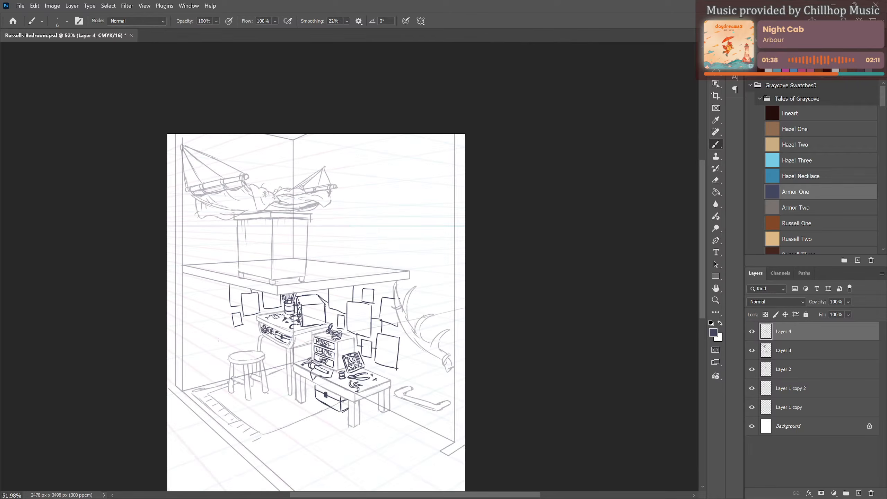
{"action": "left_click_drag", "start_coordinate": [410, 280], "coordinate": [316, 311]}
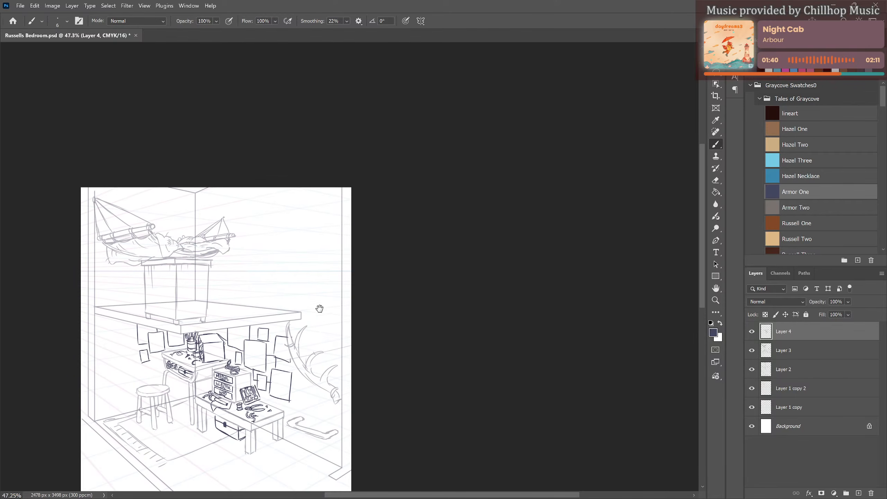
{"action": "scroll", "coordinate": [166, 234], "scroll_direction": "up", "scroll_amount": 3}
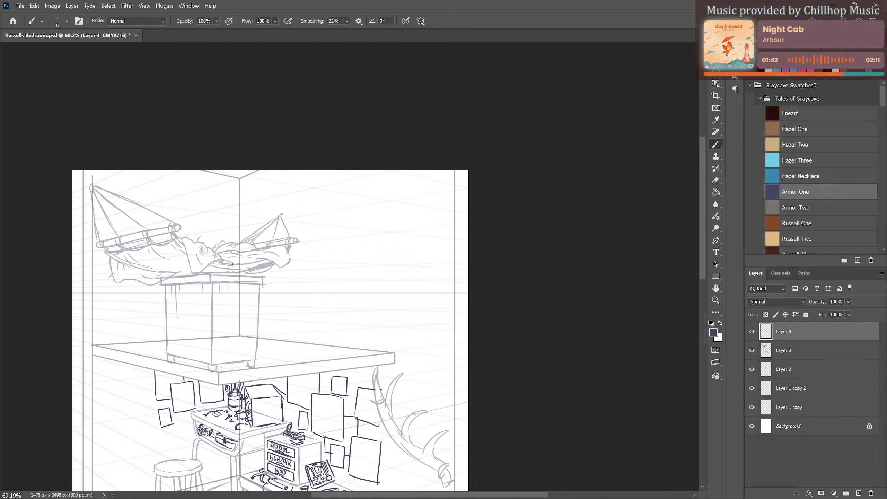
{"action": "scroll", "coordinate": [263, 297], "scroll_direction": "down", "scroll_amount": 3}
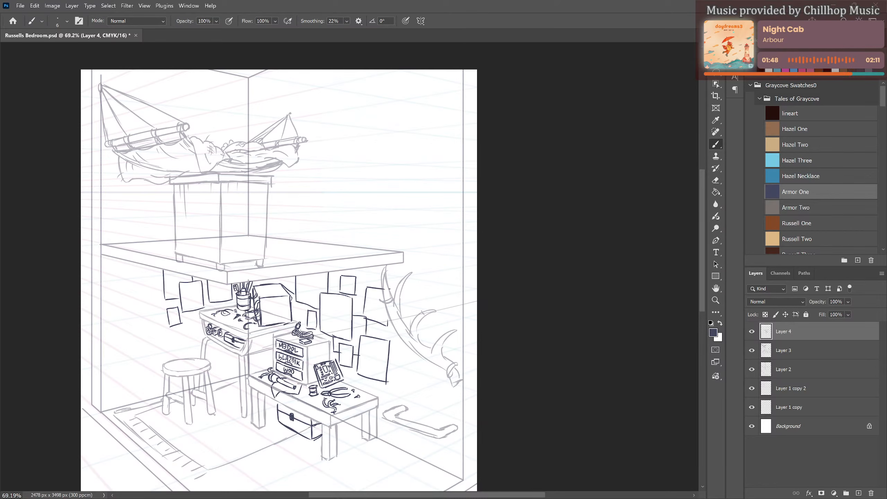
{"action": "scroll", "coordinate": [198, 136], "scroll_direction": "up", "scroll_amount": 2}
{"action": "scroll", "coordinate": [198, 136], "scroll_direction": "up", "scroll_amount": 5}
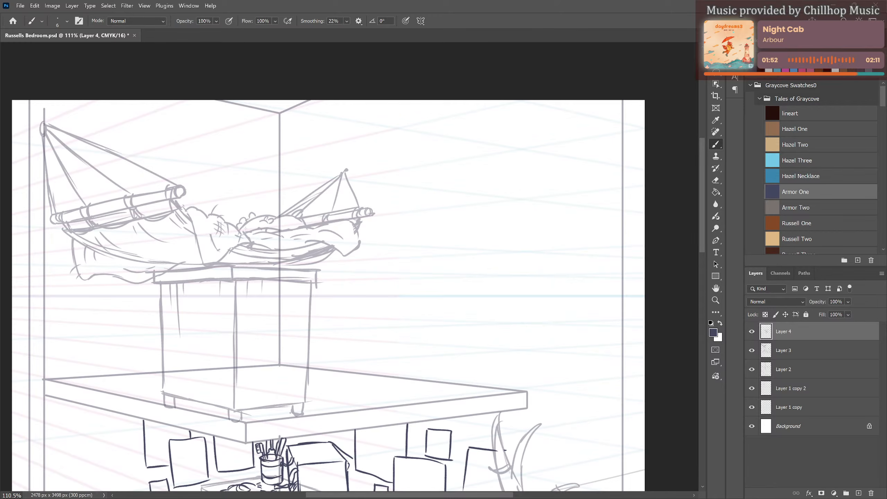
{"action": "mouse_move", "coordinate": [246, 231]}
{"action": "left_mouse_down"}
{"action": "mouse_move", "coordinate": [246, 248]}
{"action": "mouse_move", "coordinate": [261, 231]}
{"action": "mouse_move", "coordinate": [250, 231]}
{"action": "mouse_move", "coordinate": [282, 233]}
{"action": "mouse_move", "coordinate": [276, 269]}
{"action": "left_mouse_up"}
{"action": "mouse_move", "coordinate": [196, 240]}
{"action": "left_mouse_down"}
{"action": "mouse_move", "coordinate": [242, 230]}
{"action": "mouse_move", "coordinate": [202, 265]}
{"action": "left_mouse_up"}
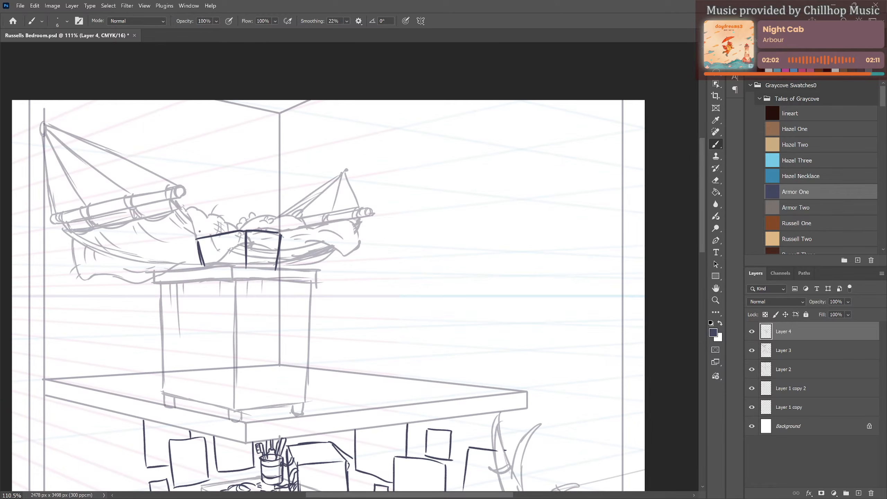
{"action": "left_click_drag", "start_coordinate": [193, 233], "coordinate": [194, 241]}
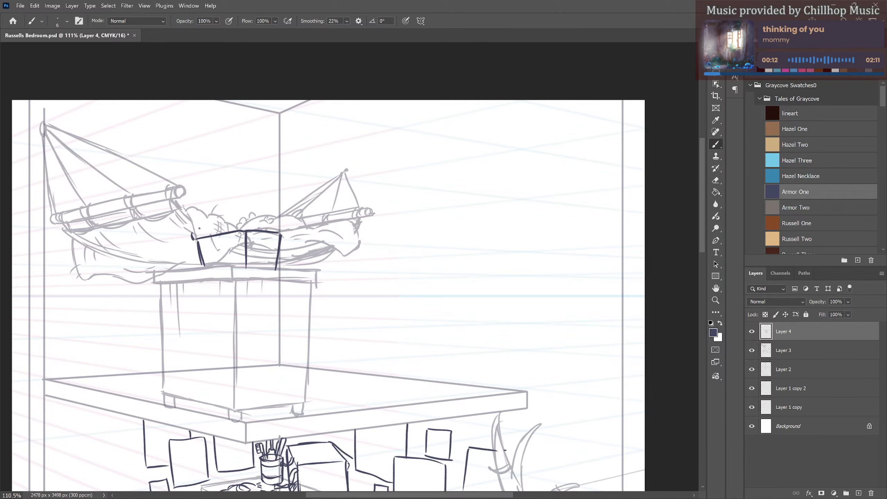
{"action": "mouse_move", "coordinate": [193, 233]}
{"action": "left_mouse_down"}
{"action": "mouse_move", "coordinate": [235, 223]}
{"action": "mouse_move", "coordinate": [287, 228]}
{"action": "mouse_move", "coordinate": [282, 237]}
{"action": "left_mouse_up"}
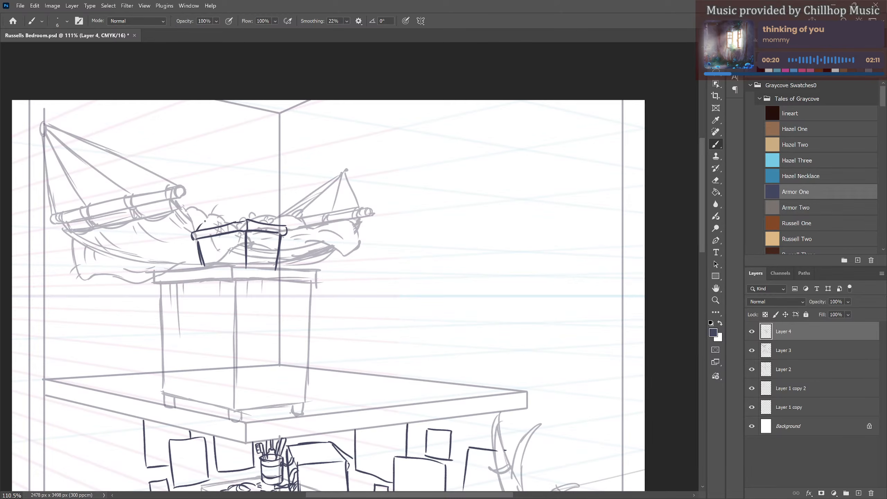
{"action": "mouse_move", "coordinate": [204, 221]}
{"action": "left_mouse_down"}
{"action": "mouse_move", "coordinate": [244, 213]}
{"action": "mouse_move", "coordinate": [280, 225]}
{"action": "left_mouse_up"}
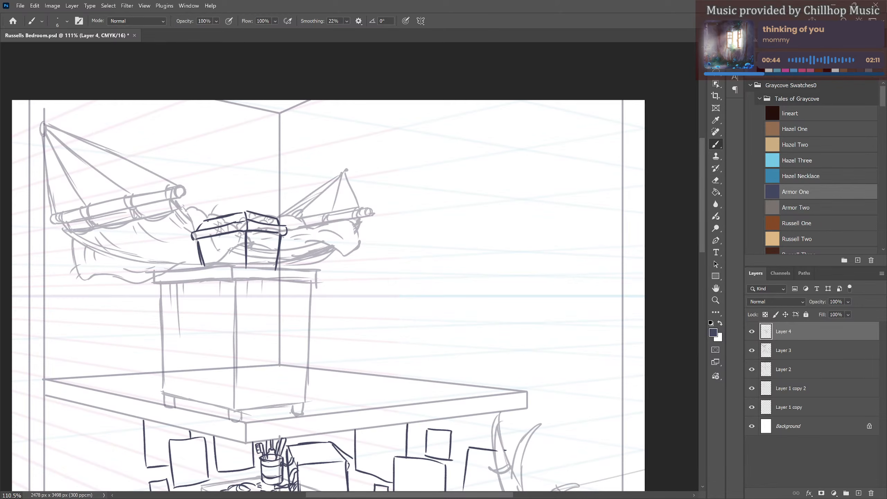
Fill the two visible sides of the box's lid with short slat lines.
{"action": "left_click_drag", "start_coordinate": [204, 229], "coordinate": [235, 215]}
{"action": "mouse_move", "coordinate": [236, 224]}
{"action": "left_mouse_down"}
{"action": "mouse_move", "coordinate": [240, 214]}
{"action": "mouse_move", "coordinate": [259, 222]}
{"action": "left_mouse_up"}
{"action": "left_click_drag", "start_coordinate": [259, 216], "coordinate": [267, 224]}
{"action": "left_click_drag", "start_coordinate": [268, 217], "coordinate": [275, 224]}
{"action": "left_click_drag", "start_coordinate": [200, 238], "coordinate": [283, 233]}
{"action": "key", "text": "ctrl+z"}
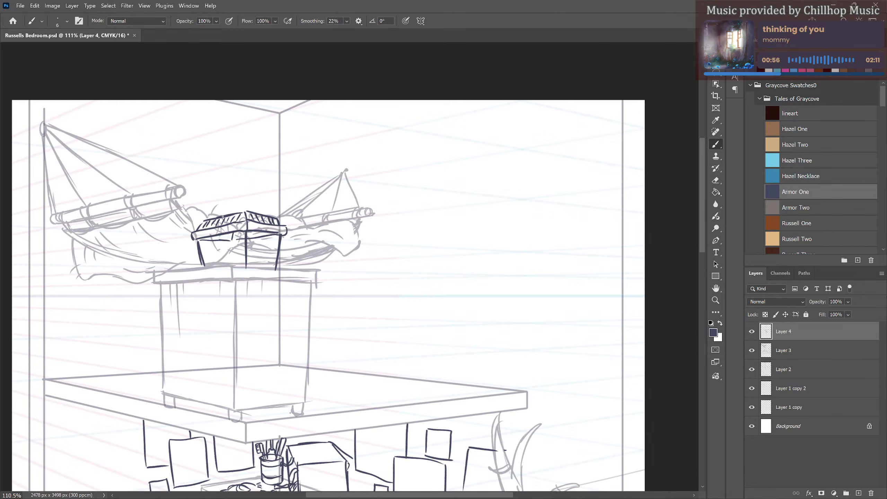
Add a handle on the box's lid and sketch crossed branches inside its body.
{"action": "left_click_drag", "start_coordinate": [224, 212], "coordinate": [258, 212]}
{"action": "left_click_drag", "start_coordinate": [211, 265], "coordinate": [268, 242]}
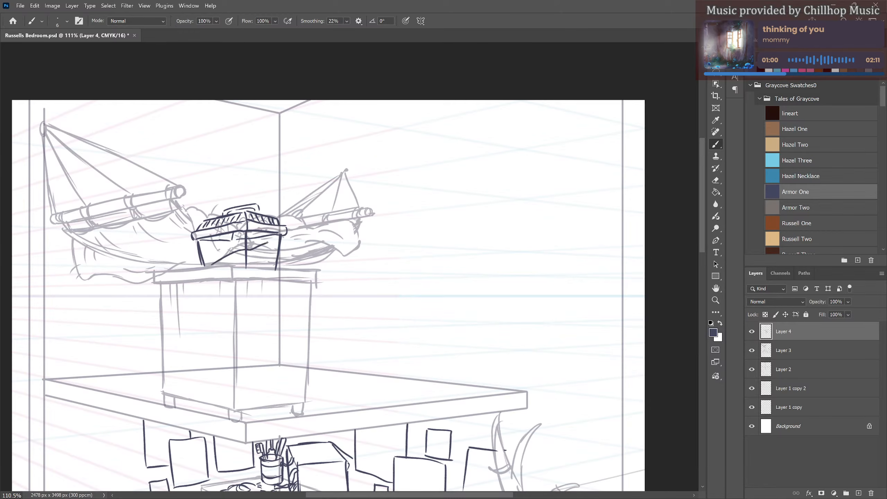
{"action": "mouse_move", "coordinate": [217, 265]}
{"action": "left_mouse_down"}
{"action": "mouse_move", "coordinate": [272, 242]}
{"action": "mouse_move", "coordinate": [241, 248]}
{"action": "mouse_move", "coordinate": [250, 243]}
{"action": "mouse_move", "coordinate": [233, 265]}
{"action": "mouse_move", "coordinate": [276, 261]}
{"action": "left_mouse_up"}
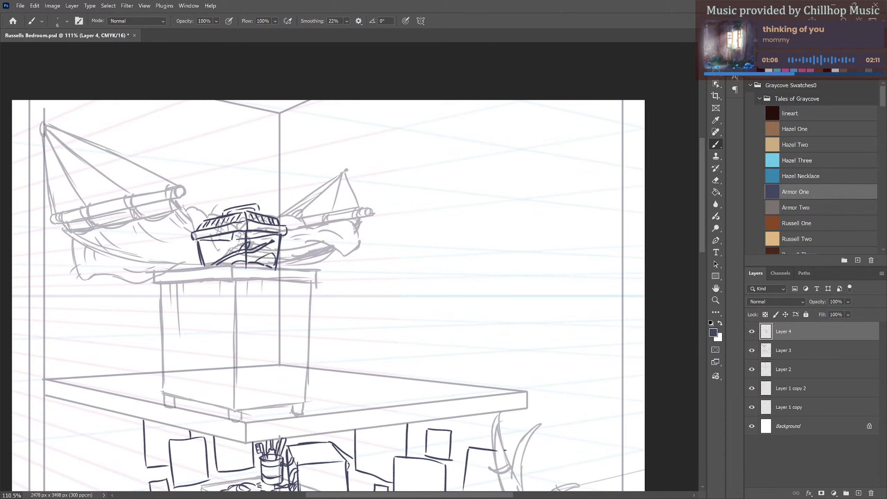
{"action": "mouse_move", "coordinate": [217, 253]}
{"action": "left_mouse_down"}
{"action": "mouse_move", "coordinate": [255, 265]}
{"action": "mouse_move", "coordinate": [218, 253]}
{"action": "left_mouse_up"}
{"action": "mouse_move", "coordinate": [222, 252]}
{"action": "left_mouse_down"}
{"action": "mouse_move", "coordinate": [209, 259]}
{"action": "mouse_move", "coordinate": [222, 254]}
{"action": "left_mouse_up"}
Examine the whole room composition, from the box on the cabinet down to the desk, bench and wall papers.
{"action": "scroll", "coordinate": [232, 226], "scroll_direction": "down", "scroll_amount": 2}
{"action": "scroll", "coordinate": [234, 226], "scroll_direction": "up", "scroll_amount": 2}
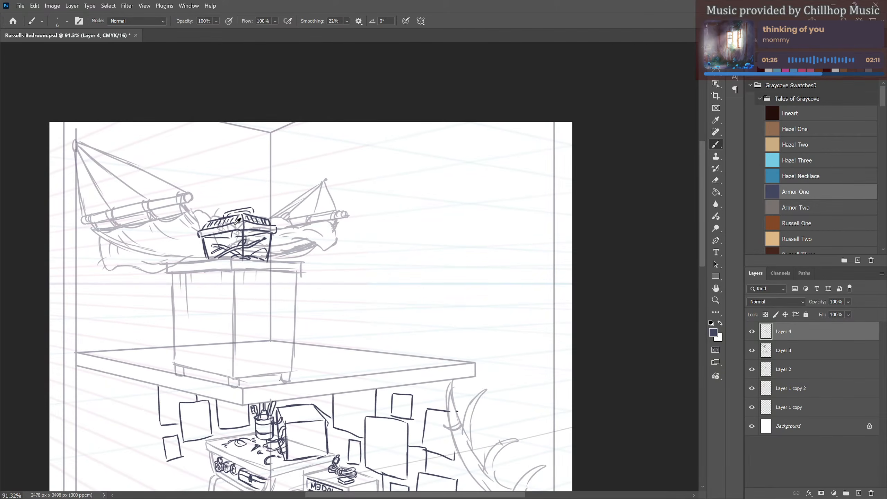
{"action": "scroll", "coordinate": [224, 208], "scroll_direction": "down", "scroll_amount": 3}
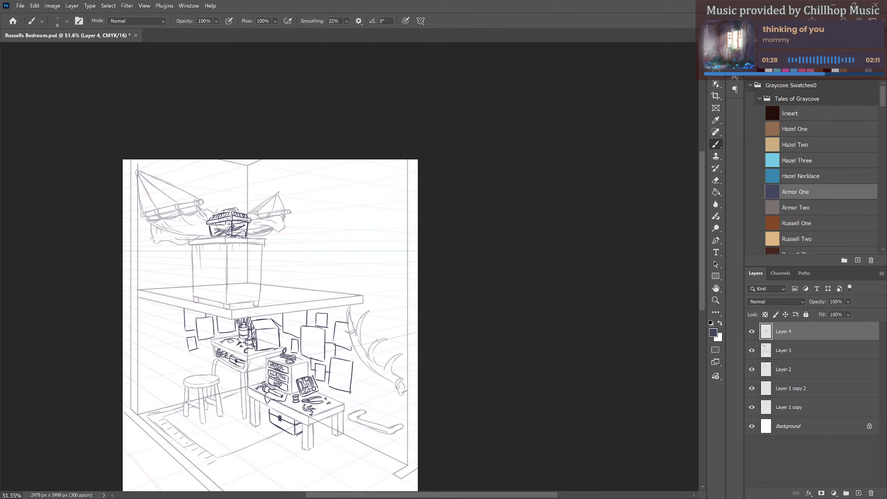
{"action": "left_click_drag", "start_coordinate": [336, 270], "coordinate": [390, 258]}
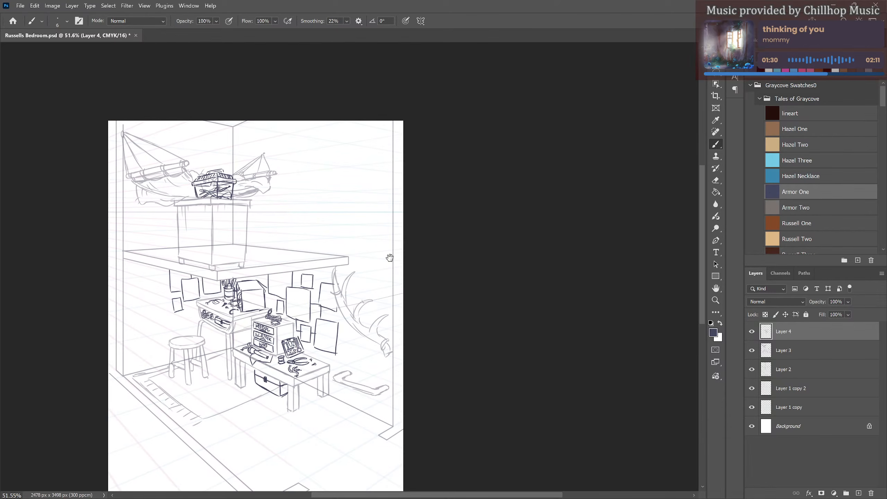
{"action": "scroll", "coordinate": [310, 275], "scroll_direction": "up", "scroll_amount": 2}
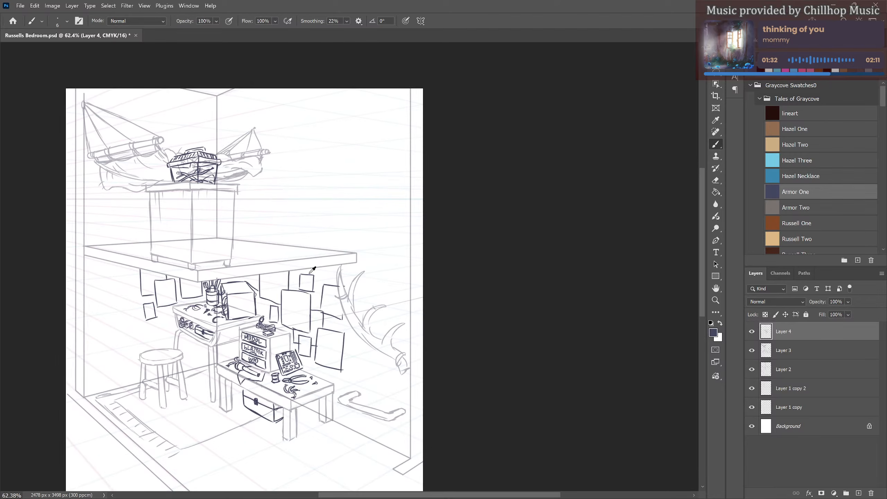
{"action": "left_click_drag", "start_coordinate": [317, 214], "coordinate": [320, 268]}
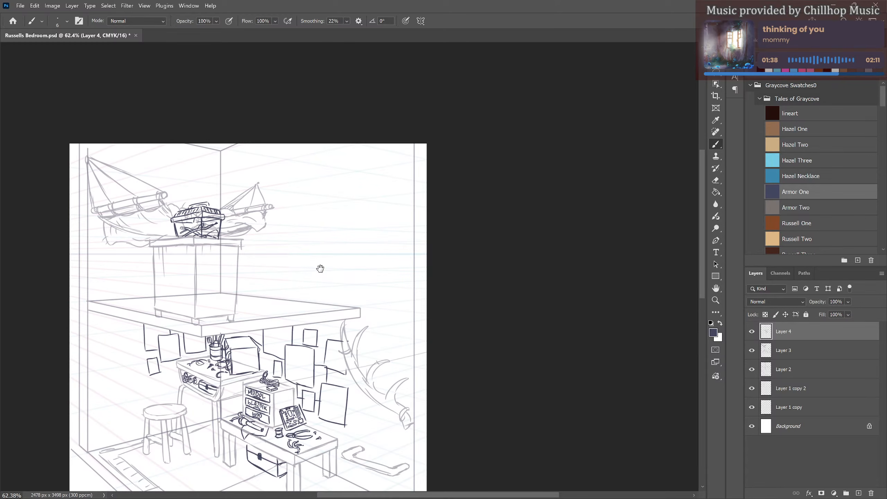
{"action": "left_click_drag", "start_coordinate": [321, 268], "coordinate": [322, 272]}
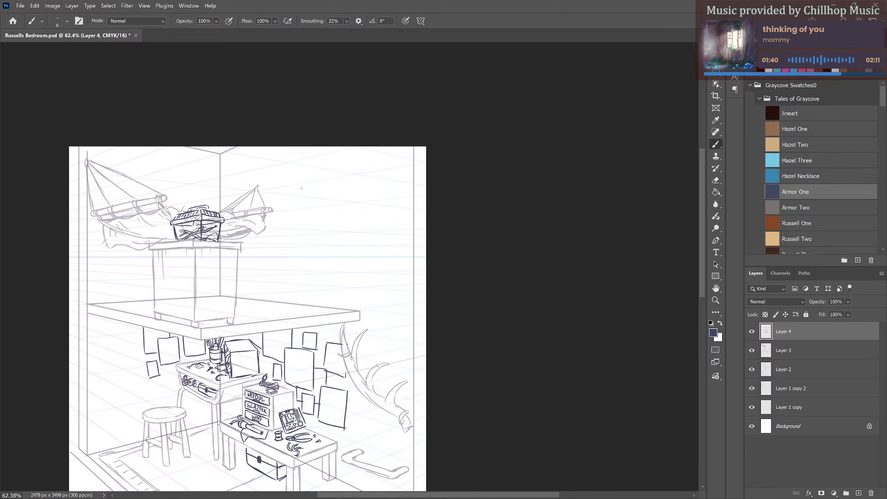
{"action": "scroll", "coordinate": [301, 189], "scroll_direction": "down", "scroll_amount": 2}
{"action": "scroll", "coordinate": [295, 200], "scroll_direction": "up", "scroll_amount": 2}
{"action": "scroll", "coordinate": [295, 200], "scroll_direction": "down", "scroll_amount": 2}
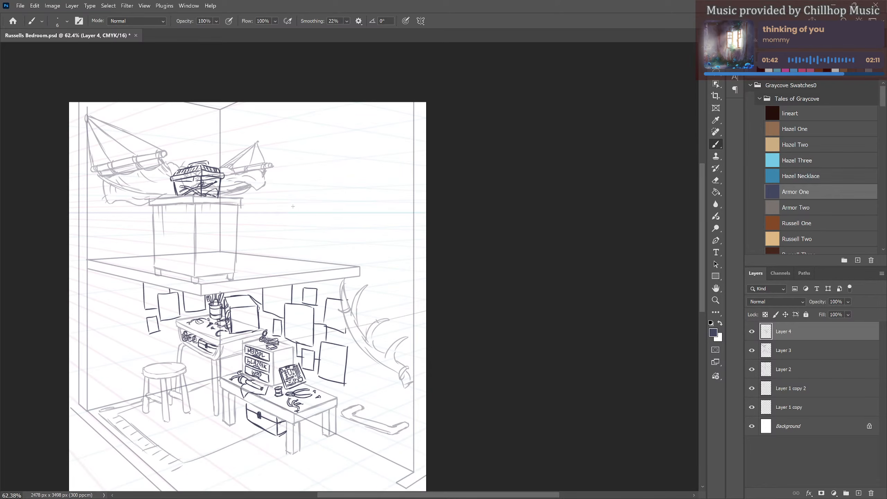
{"action": "scroll", "coordinate": [80, 371], "scroll_direction": "up", "scroll_amount": 1}
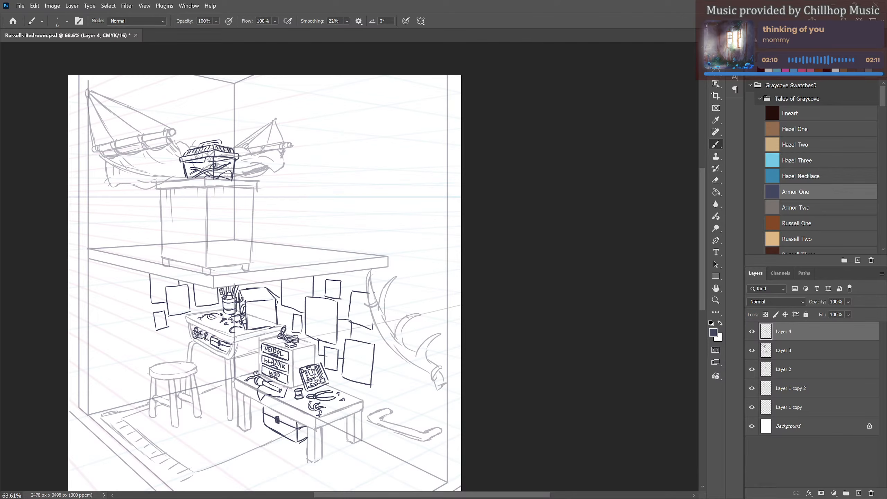
{"action": "scroll", "coordinate": [116, 328], "scroll_direction": "up", "scroll_amount": 3}
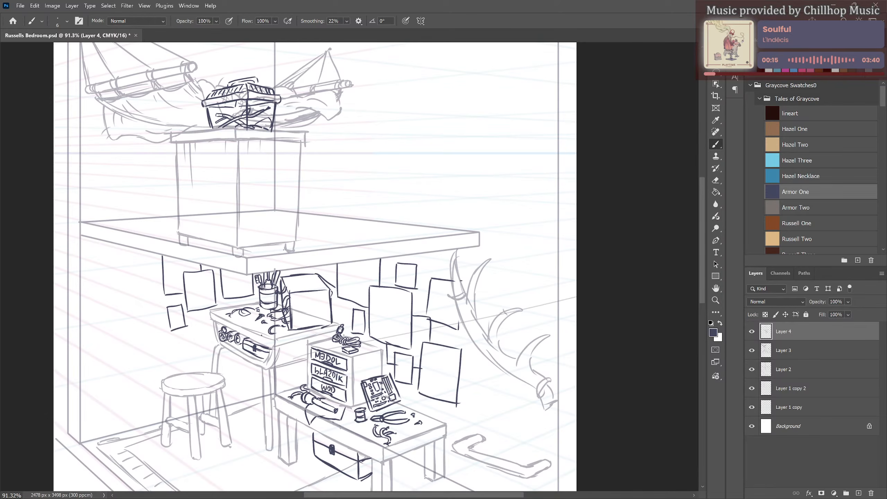
{"action": "mouse_move", "coordinate": [261, 334]}
{"action": "left_mouse_down"}
{"action": "mouse_move", "coordinate": [266, 288]}
{"action": "mouse_move", "coordinate": [317, 353]}
{"action": "mouse_move", "coordinate": [279, 289]}
{"action": "left_mouse_up"}
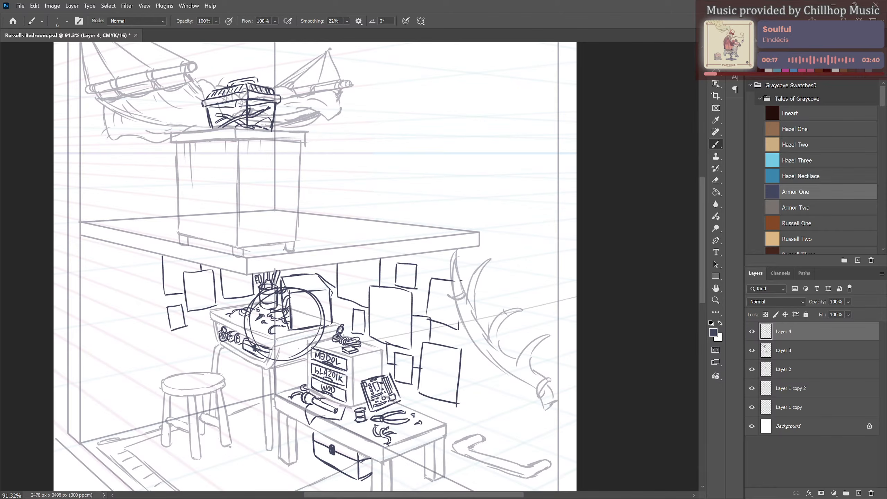
{"action": "key", "text": "ctrl+z"}
{"action": "key", "text": "ctrl+z"}
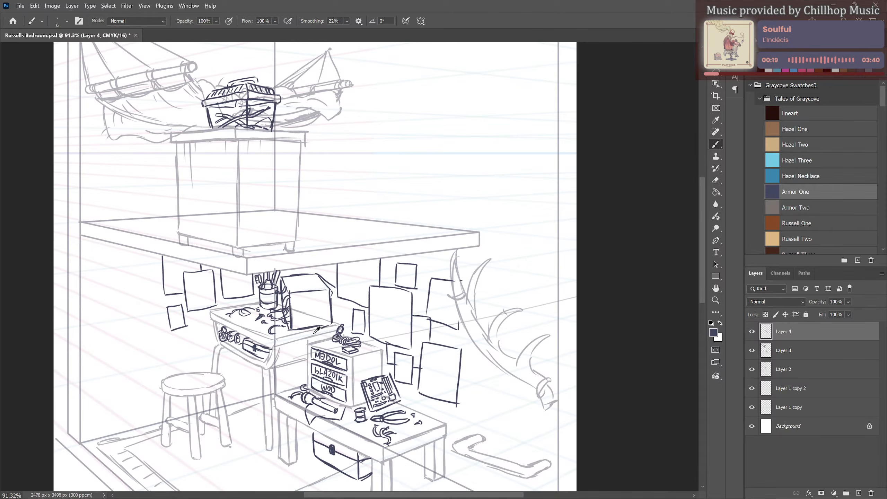
Create a new layer and sketch a hanging cylinder under the loft platform, overlapping the wall papers beside the house-shaped box.
{"action": "scroll", "coordinate": [315, 333], "scroll_direction": "down", "scroll_amount": 3}
{"action": "scroll", "coordinate": [361, 327], "scroll_direction": "up", "scroll_amount": 2}
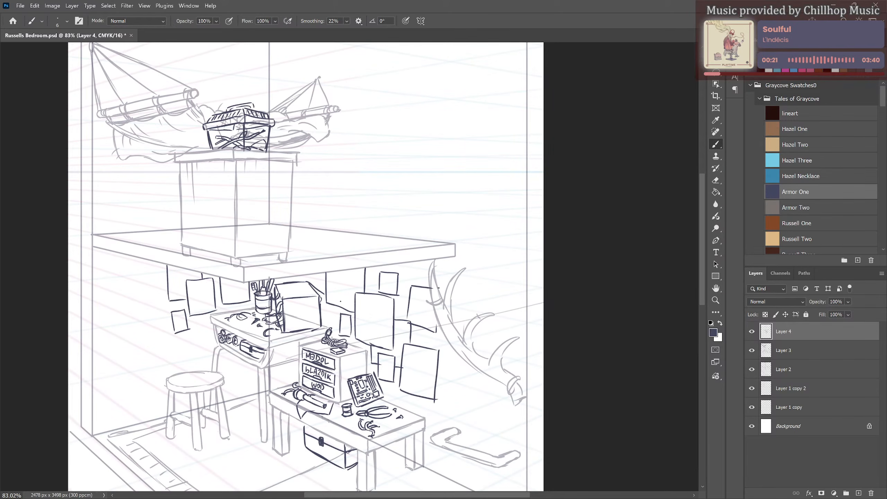
{"action": "scroll", "coordinate": [380, 292], "scroll_direction": "up", "scroll_amount": 3}
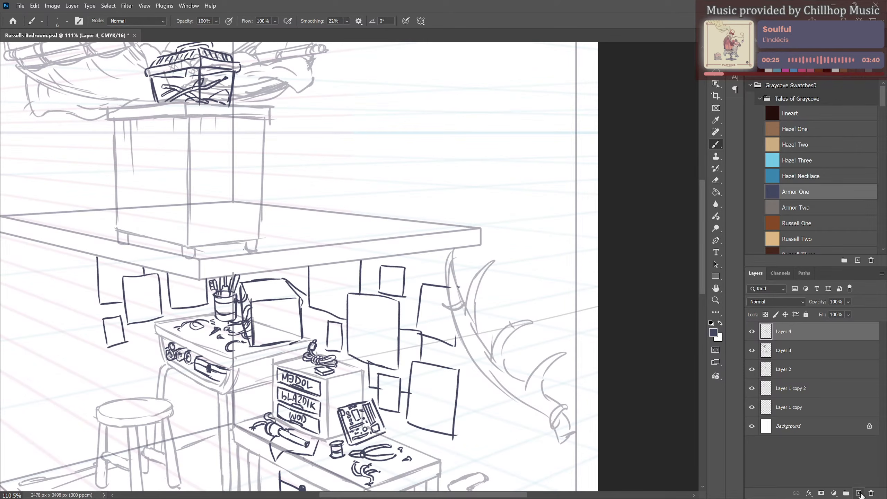
{"action": "left_click", "coordinate": [859, 493]}
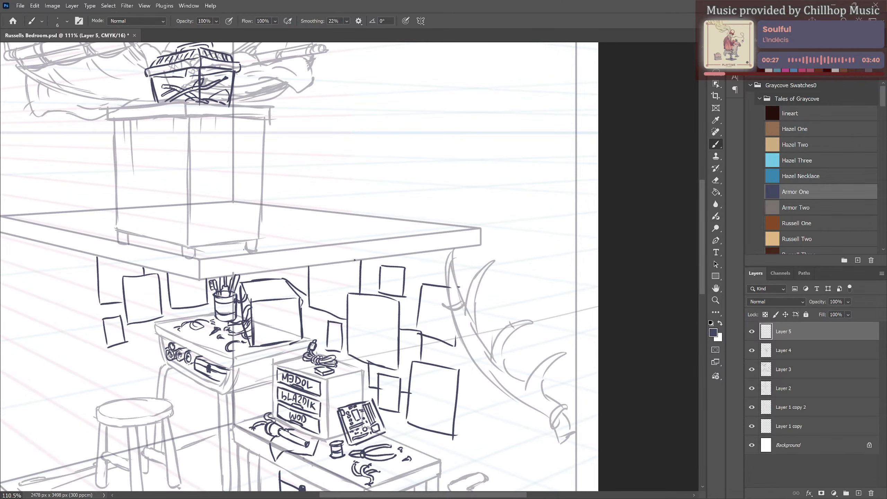
{"action": "left_click_drag", "start_coordinate": [348, 262], "coordinate": [348, 276]}
{"action": "mouse_move", "coordinate": [354, 273]}
{"action": "left_mouse_down"}
{"action": "mouse_move", "coordinate": [335, 279]}
{"action": "mouse_move", "coordinate": [370, 278]}
{"action": "mouse_move", "coordinate": [341, 275]}
{"action": "mouse_move", "coordinate": [367, 273]}
{"action": "mouse_move", "coordinate": [328, 304]}
{"action": "mouse_move", "coordinate": [328, 324]}
{"action": "mouse_move", "coordinate": [366, 332]}
{"action": "mouse_move", "coordinate": [374, 317]}
{"action": "mouse_move", "coordinate": [355, 331]}
{"action": "left_mouse_up"}
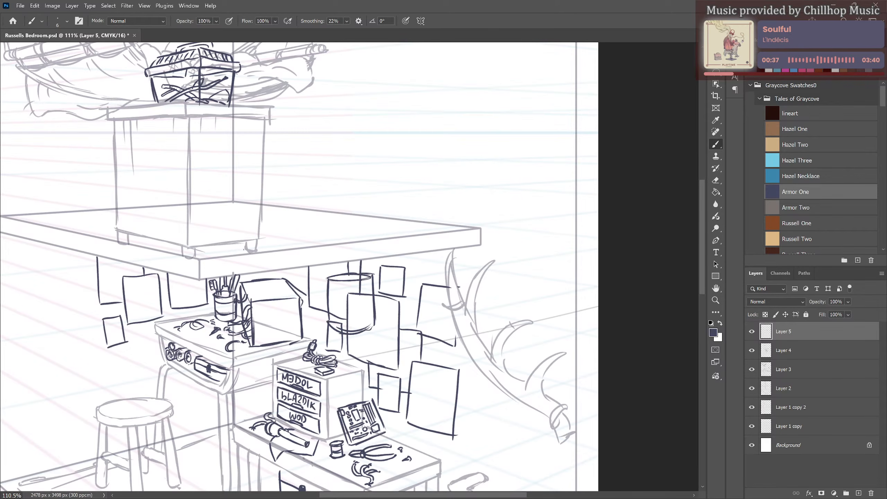
{"action": "key", "text": "e"}
{"action": "key", "text": "b"}
{"action": "scroll", "coordinate": [306, 174], "scroll_direction": "down", "scroll_amount": 3}
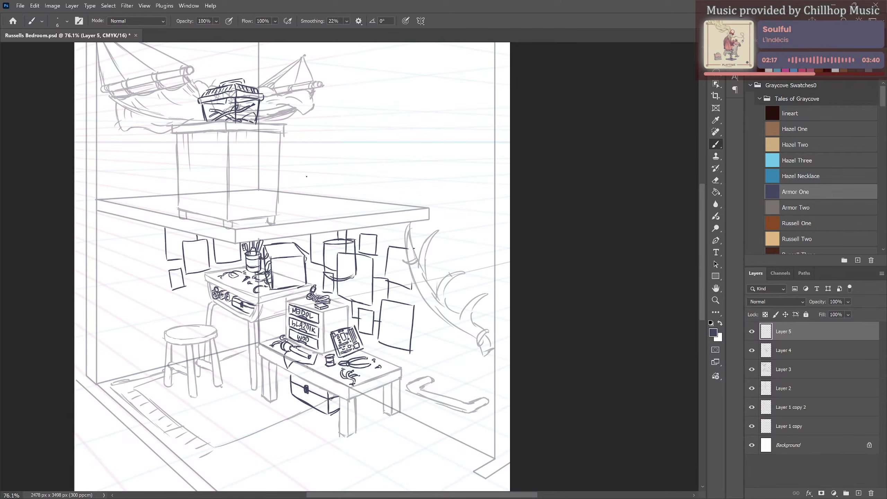
Compare the drawing with Layer 4 and Layer 5 hidden and shown, and delete Layer 5 with the hanging cylinder.
{"action": "left_click", "coordinate": [794, 352]}
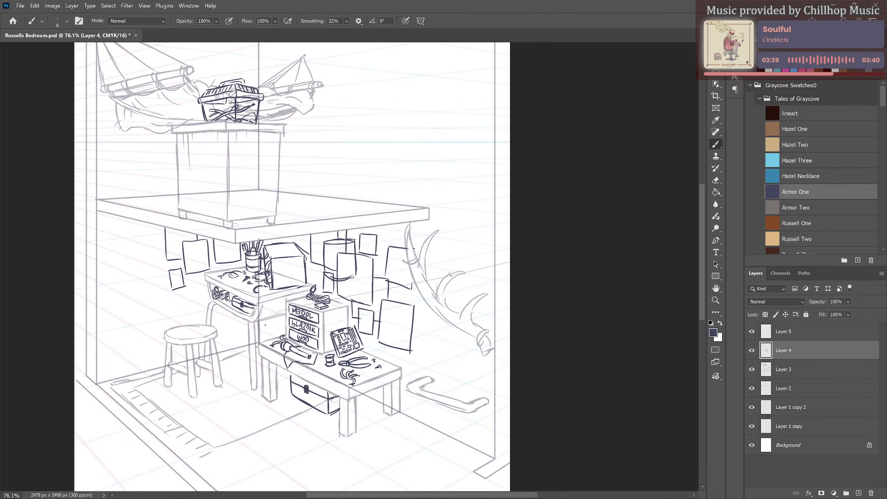
{"action": "left_click", "coordinate": [752, 350]}
{"action": "left_click", "coordinate": [752, 351]}
{"action": "left_click", "coordinate": [752, 331]}
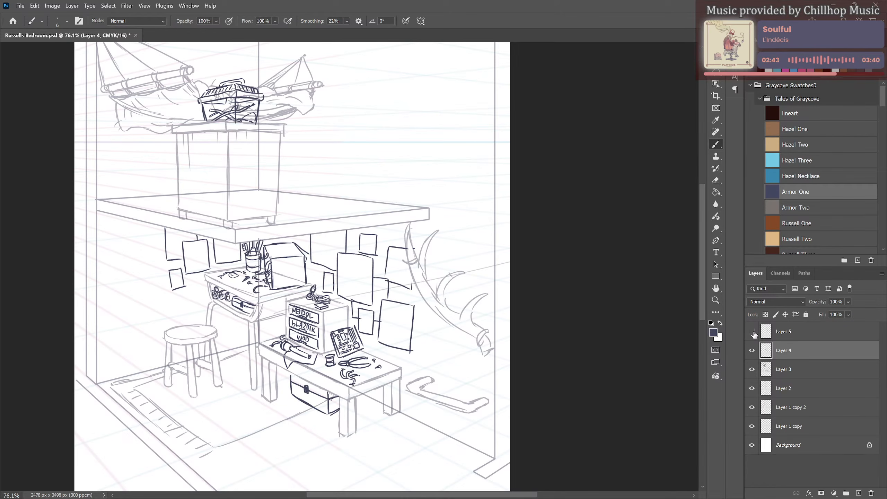
{"action": "left_click", "coordinate": [752, 332]}
{"action": "left_click", "coordinate": [787, 336]}
{"action": "left_click", "coordinate": [872, 494]}
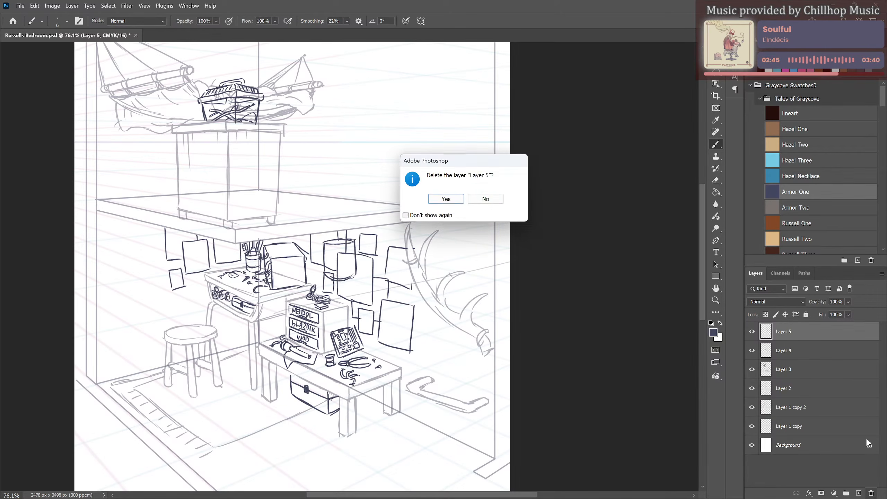
{"action": "left_click", "coordinate": [446, 197]}
Create a new layer and sketch a second box with a lid and two latches on the floor behind the bench's front leg.
{"action": "left_click", "coordinate": [860, 494]}
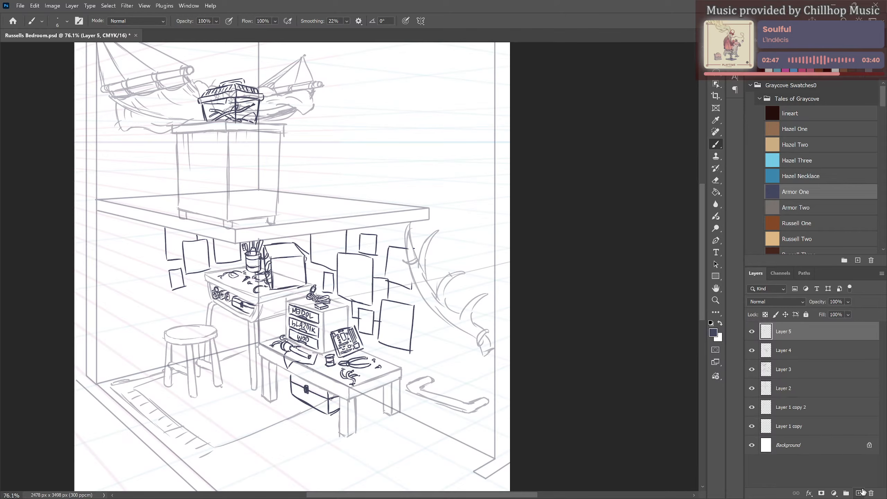
{"action": "scroll", "coordinate": [373, 325], "scroll_direction": "down", "scroll_amount": 3}
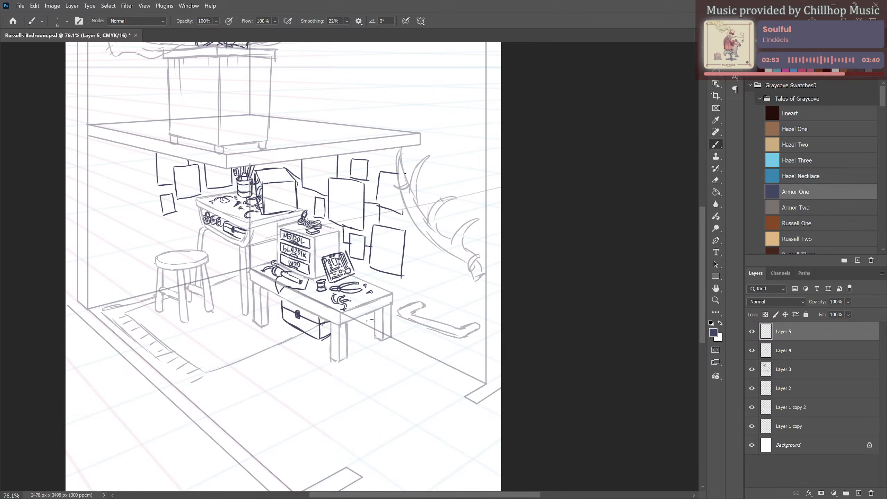
{"action": "mouse_move", "coordinate": [371, 320]}
{"action": "left_mouse_down"}
{"action": "mouse_move", "coordinate": [346, 336]}
{"action": "mouse_move", "coordinate": [389, 321]}
{"action": "mouse_move", "coordinate": [360, 339]}
{"action": "mouse_move", "coordinate": [368, 343]}
{"action": "left_mouse_up"}
{"action": "mouse_move", "coordinate": [353, 356]}
{"action": "left_mouse_down"}
{"action": "mouse_move", "coordinate": [394, 343]}
{"action": "mouse_move", "coordinate": [394, 331]}
{"action": "mouse_move", "coordinate": [391, 346]}
{"action": "mouse_move", "coordinate": [359, 331]}
{"action": "mouse_move", "coordinate": [378, 324]}
{"action": "left_mouse_up"}
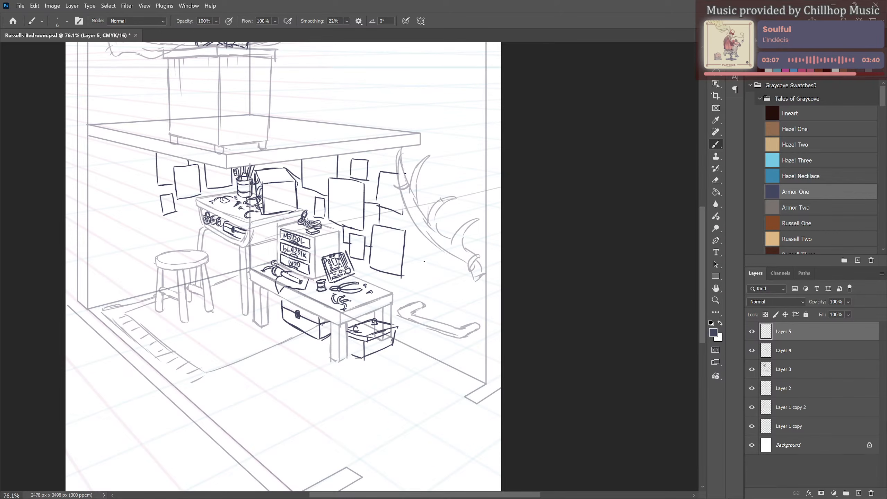
{"action": "left_click_drag", "start_coordinate": [419, 267], "coordinate": [410, 302]}
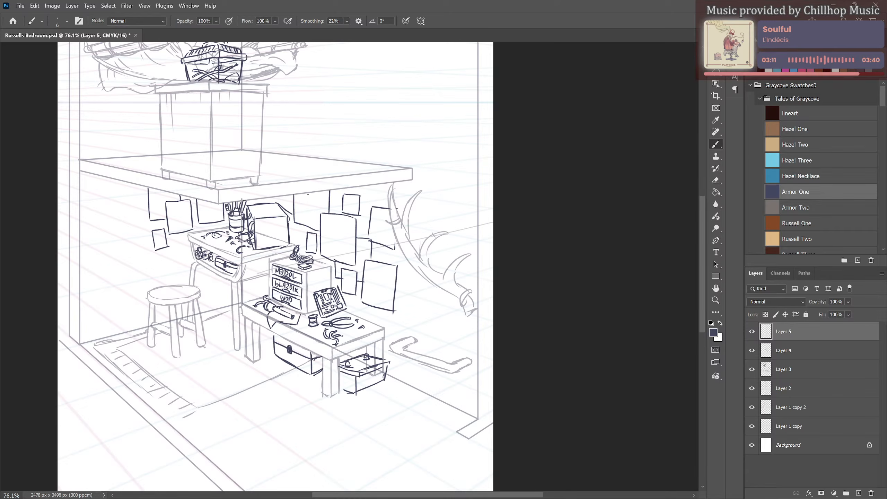
Sketch sagging wires under the loft and a cord from the ceiling down the wall to a flat box on the floor beside the latched box.
{"action": "mouse_move", "coordinate": [304, 195]}
{"action": "left_mouse_down"}
{"action": "mouse_move", "coordinate": [329, 204]}
{"action": "mouse_move", "coordinate": [351, 187]}
{"action": "mouse_move", "coordinate": [359, 207]}
{"action": "mouse_move", "coordinate": [386, 217]}
{"action": "left_mouse_up"}
{"action": "mouse_move", "coordinate": [406, 258]}
{"action": "left_mouse_down"}
{"action": "mouse_move", "coordinate": [418, 306]}
{"action": "mouse_move", "coordinate": [404, 332]}
{"action": "mouse_move", "coordinate": [412, 368]}
{"action": "mouse_move", "coordinate": [394, 385]}
{"action": "mouse_move", "coordinate": [372, 359]}
{"action": "left_mouse_up"}
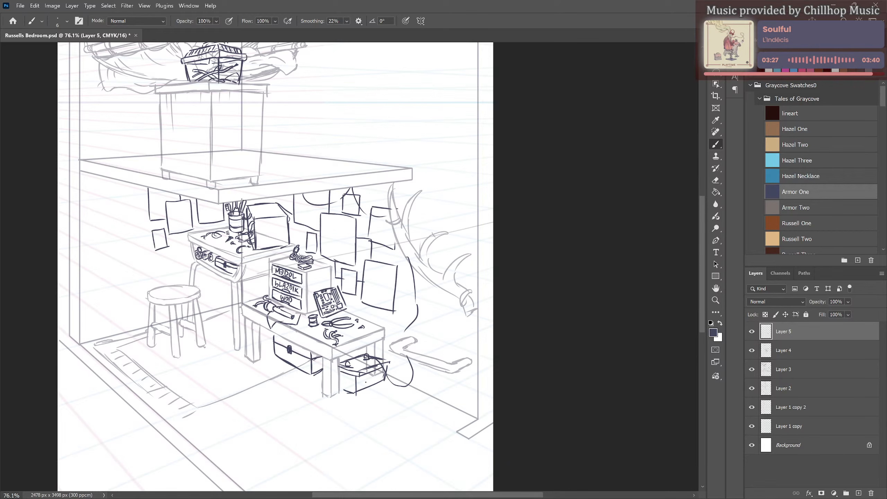
{"action": "mouse_move", "coordinate": [363, 381]}
{"action": "left_mouse_down"}
{"action": "mouse_move", "coordinate": [361, 396]}
{"action": "mouse_move", "coordinate": [399, 394]}
{"action": "mouse_move", "coordinate": [400, 407]}
{"action": "mouse_move", "coordinate": [429, 392]}
{"action": "mouse_move", "coordinate": [383, 375]}
{"action": "mouse_move", "coordinate": [431, 381]}
{"action": "mouse_move", "coordinate": [429, 390]}
{"action": "left_mouse_up"}
{"action": "key", "text": "ctrl+z"}
{"action": "key", "text": "ctrl+z"}
{"action": "mouse_move", "coordinate": [342, 364]}
{"action": "left_mouse_down"}
{"action": "mouse_move", "coordinate": [389, 361]}
{"action": "mouse_move", "coordinate": [367, 390]}
{"action": "mouse_move", "coordinate": [389, 398]}
{"action": "mouse_move", "coordinate": [417, 391]}
{"action": "left_mouse_up"}
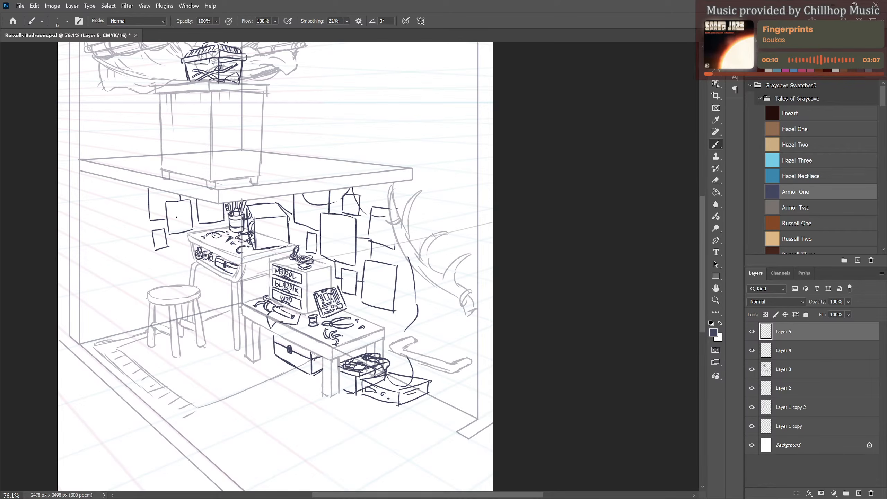
{"action": "mouse_move", "coordinate": [427, 228]}
{"action": "left_mouse_down"}
{"action": "mouse_move", "coordinate": [433, 289]}
{"action": "mouse_move", "coordinate": [429, 210]}
{"action": "mouse_move", "coordinate": [397, 163]}
{"action": "mouse_move", "coordinate": [402, 252]}
{"action": "mouse_move", "coordinate": [402, 118]}
{"action": "left_mouse_up"}
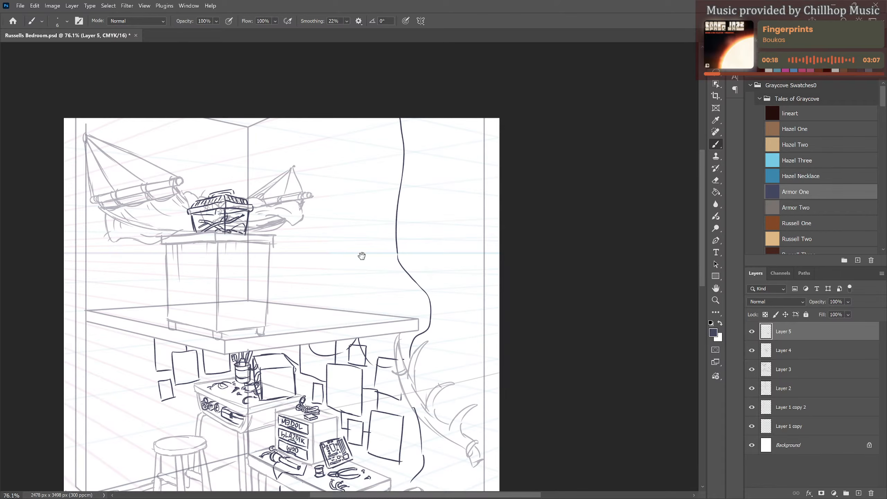
{"action": "left_click_drag", "start_coordinate": [362, 254], "coordinate": [381, 158]}
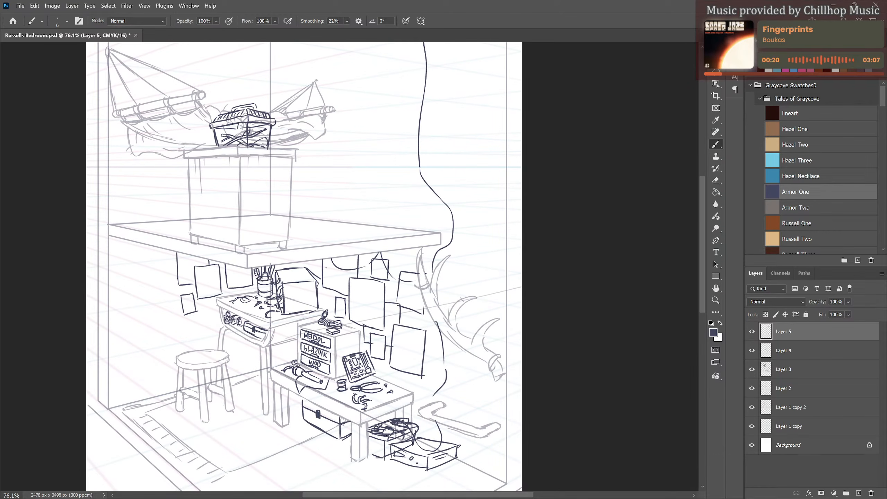
Sketch three bulbs hanging under the loft, two beside the house-shaped box and one over the paper behind the brush pot.
{"action": "mouse_move", "coordinate": [333, 265]}
{"action": "left_mouse_down"}
{"action": "mouse_move", "coordinate": [328, 285]}
{"action": "mouse_move", "coordinate": [328, 255]}
{"action": "mouse_move", "coordinate": [366, 317]}
{"action": "left_mouse_up"}
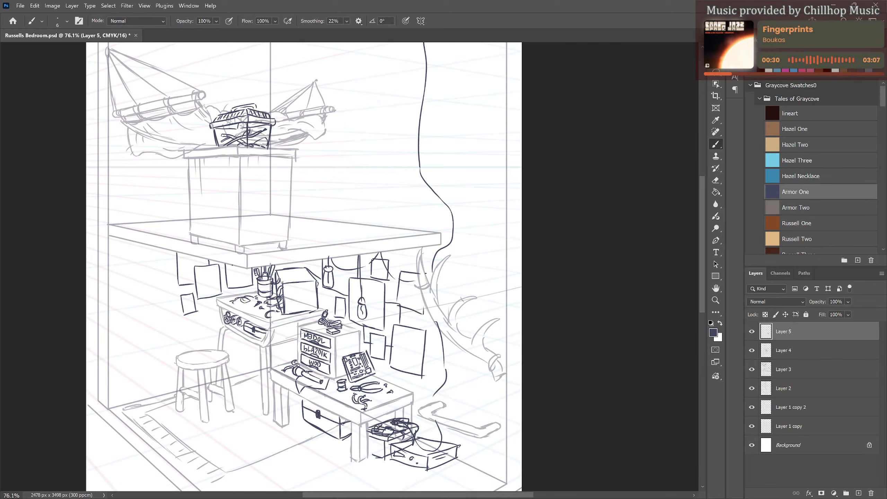
{"action": "mouse_move", "coordinate": [240, 267]}
{"action": "left_mouse_down"}
{"action": "mouse_move", "coordinate": [230, 267]}
{"action": "mouse_move", "coordinate": [233, 276]}
{"action": "left_mouse_up"}
{"action": "key", "text": "ctrl+z"}
{"action": "key", "text": "ctrl+z"}
{"action": "mouse_move", "coordinate": [230, 275]}
{"action": "left_mouse_down"}
{"action": "mouse_move", "coordinate": [231, 286]}
{"action": "mouse_move", "coordinate": [250, 278]}
{"action": "left_mouse_up"}
{"action": "key", "text": "ctrl+z"}
{"action": "key", "text": "ctrl+z"}
{"action": "key", "text": "ctrl+z"}
{"action": "mouse_move", "coordinate": [241, 266]}
{"action": "left_mouse_down"}
{"action": "mouse_move", "coordinate": [238, 277]}
{"action": "mouse_move", "coordinate": [231, 268]}
{"action": "left_mouse_up"}
Sketch a fourth bulb hanging under the loft's far end, above the stool and away from the wall papers.
{"action": "left_click_drag", "start_coordinate": [193, 268], "coordinate": [246, 266]}
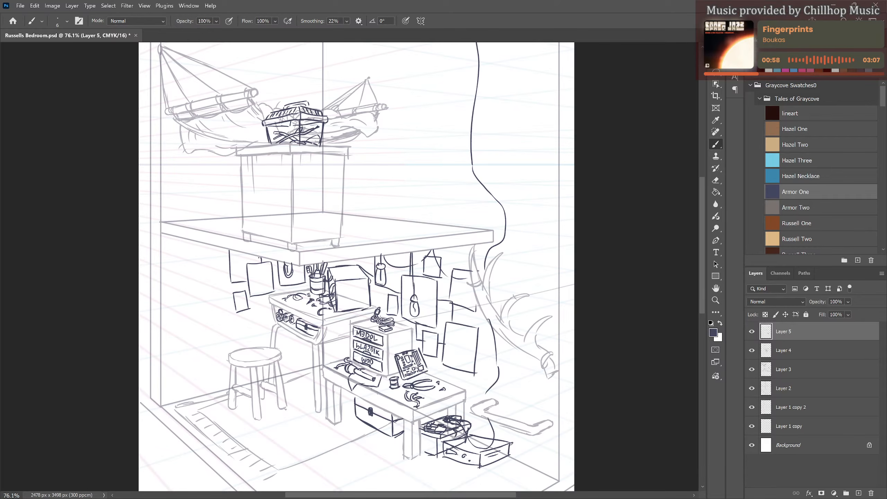
{"action": "left_click_drag", "start_coordinate": [216, 244], "coordinate": [216, 262]}
{"action": "key", "text": "ctrl+z"}
{"action": "left_click_drag", "start_coordinate": [212, 240], "coordinate": [211, 262]}
{"action": "left_click_drag", "start_coordinate": [211, 269], "coordinate": [215, 286]}
Sketch four bulbs hanging on short cords from the ceiling, spread between the ship's mast and the long wall cord.
{"action": "scroll", "coordinate": [335, 306], "scroll_direction": "down", "scroll_amount": 2}
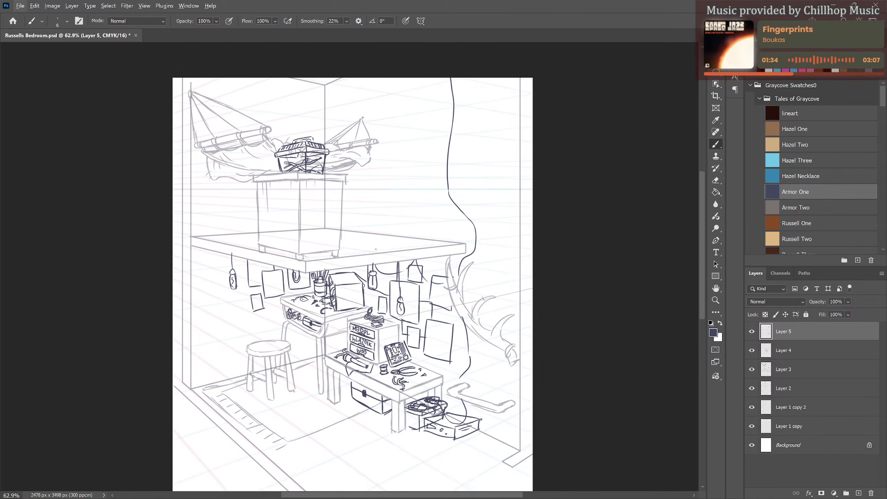
{"action": "left_click_drag", "start_coordinate": [376, 250], "coordinate": [379, 280]}
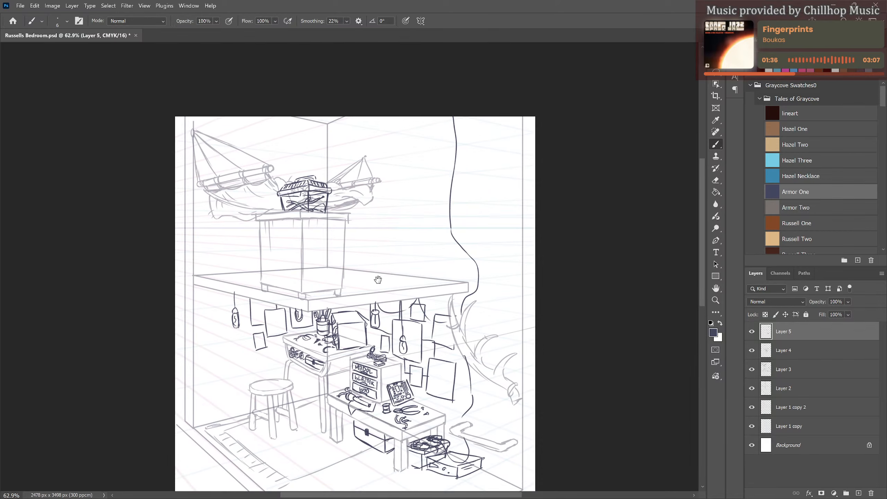
{"action": "scroll", "coordinate": [363, 254], "scroll_direction": "up", "scroll_amount": 1}
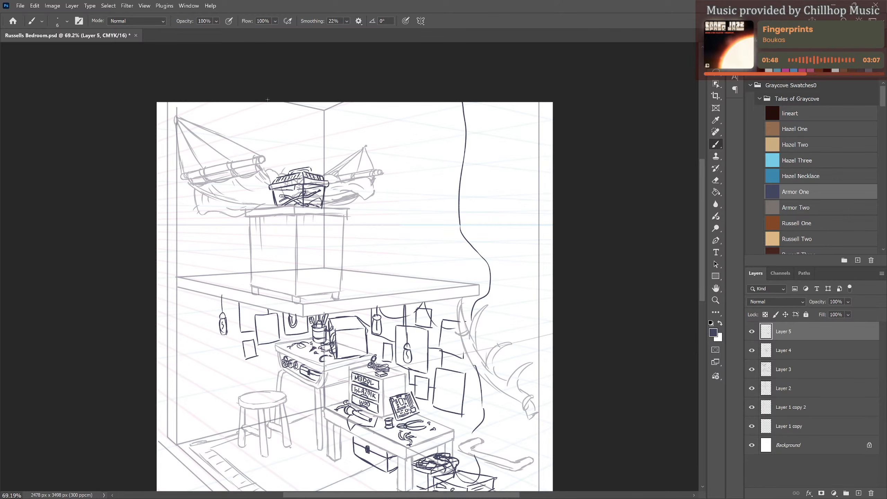
{"action": "left_click_drag", "start_coordinate": [267, 104], "coordinate": [269, 134]}
{"action": "mouse_move", "coordinate": [348, 109]}
{"action": "left_mouse_down"}
{"action": "mouse_move", "coordinate": [348, 129]}
{"action": "mouse_move", "coordinate": [354, 111]}
{"action": "left_mouse_up"}
{"action": "left_click_drag", "start_coordinate": [264, 119], "coordinate": [272, 120]}
{"action": "left_click_drag", "start_coordinate": [408, 102], "coordinate": [410, 134]}
{"action": "left_click_drag", "start_coordinate": [208, 102], "coordinate": [209, 138]}
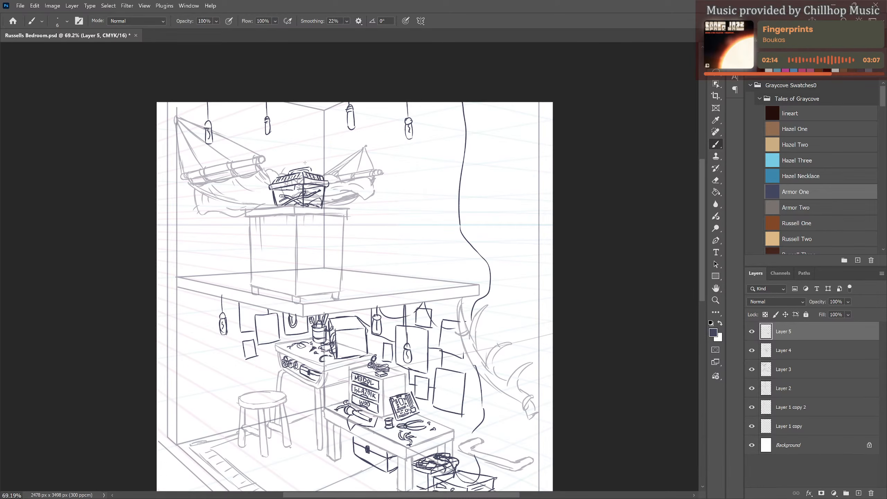
Examine the whole room composition, from the ceiling bulbs and the ship down to the desk, bench and floor boxes.
{"action": "scroll", "coordinate": [339, 269], "scroll_direction": "down", "scroll_amount": 1}
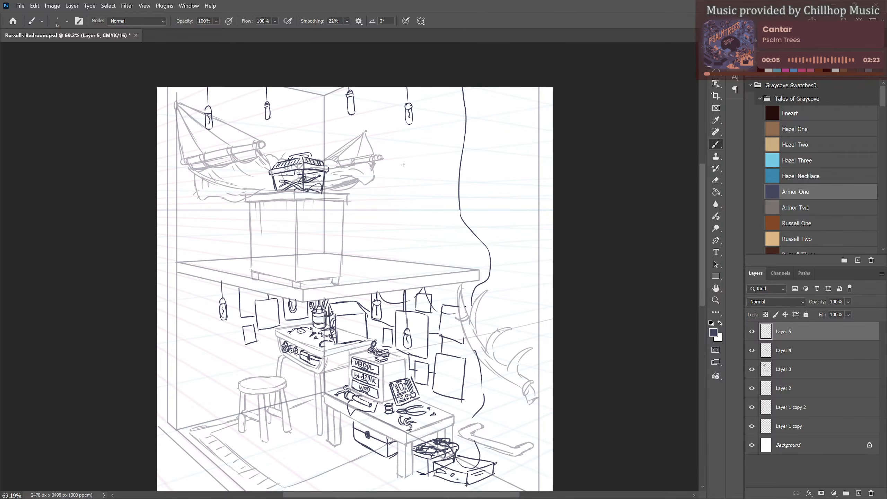
{"action": "scroll", "coordinate": [403, 164], "scroll_direction": "up", "scroll_amount": 1}
{"action": "scroll", "coordinate": [266, 191], "scroll_direction": "up", "scroll_amount": 3}
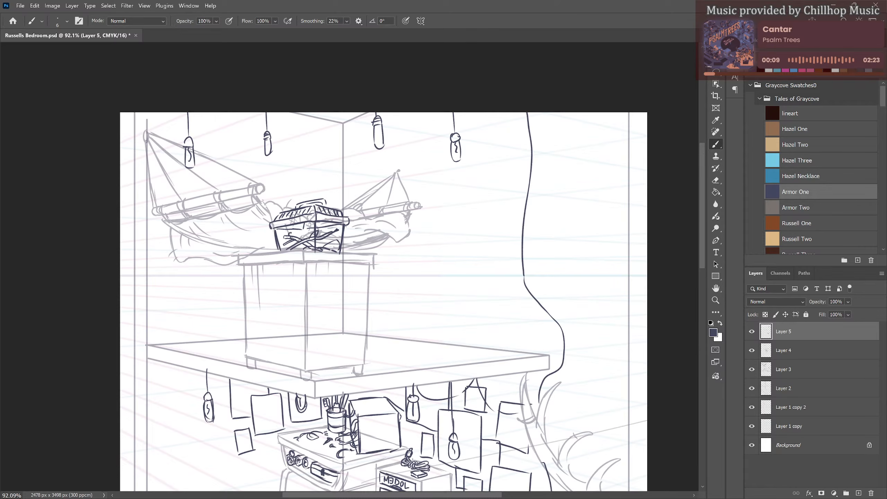
{"action": "left_click_drag", "start_coordinate": [293, 233], "coordinate": [302, 238]}
{"action": "scroll", "coordinate": [574, 345], "scroll_direction": "down", "scroll_amount": 2}
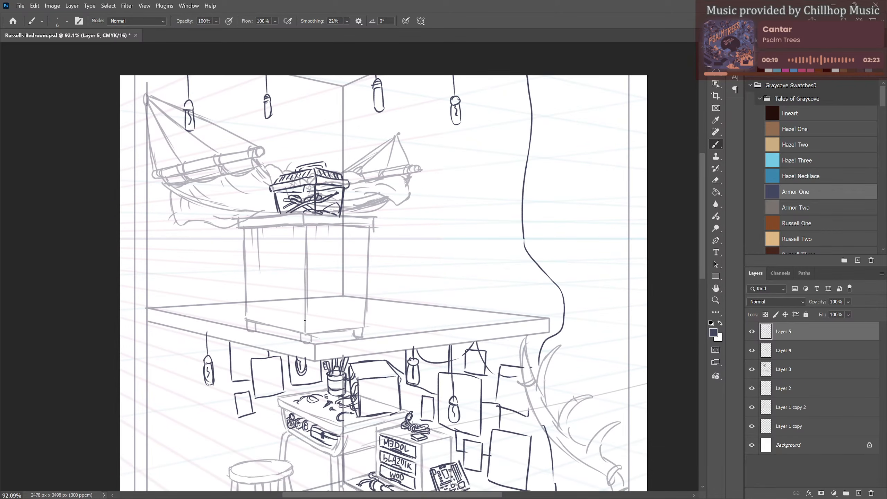
{"action": "left_click_drag", "start_coordinate": [305, 321], "coordinate": [305, 306]}
{"action": "scroll", "coordinate": [371, 323], "scroll_direction": "down", "scroll_amount": 1}
{"action": "left_click_drag", "start_coordinate": [393, 369], "coordinate": [393, 328]}
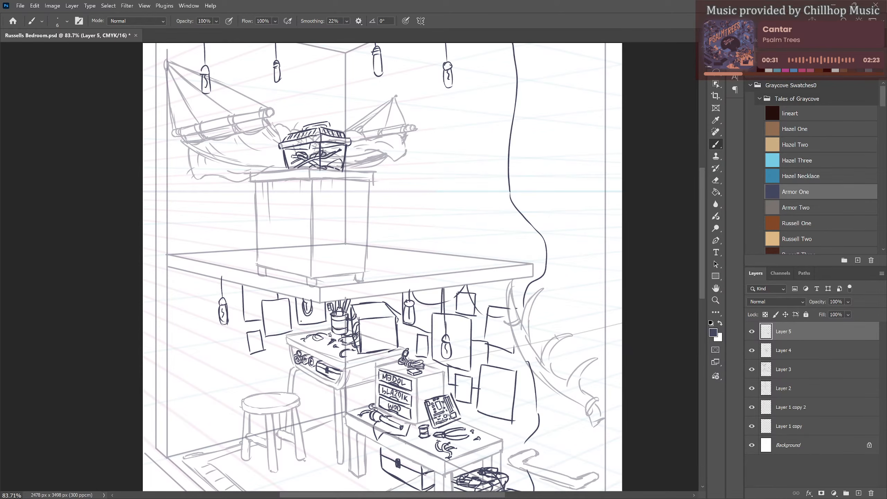
{"action": "scroll", "coordinate": [299, 285], "scroll_direction": "down", "scroll_amount": 4}
{"action": "scroll", "coordinate": [375, 268], "scroll_direction": "up", "scroll_amount": 3}
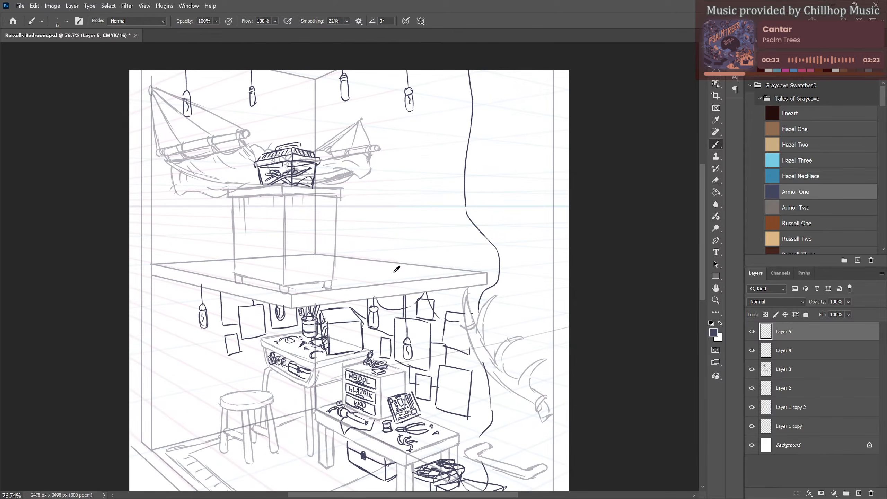
{"action": "mouse_move", "coordinate": [378, 186]}
{"action": "left_mouse_down"}
{"action": "mouse_move", "coordinate": [371, 252]}
{"action": "mouse_move", "coordinate": [362, 80]}
{"action": "left_mouse_up"}
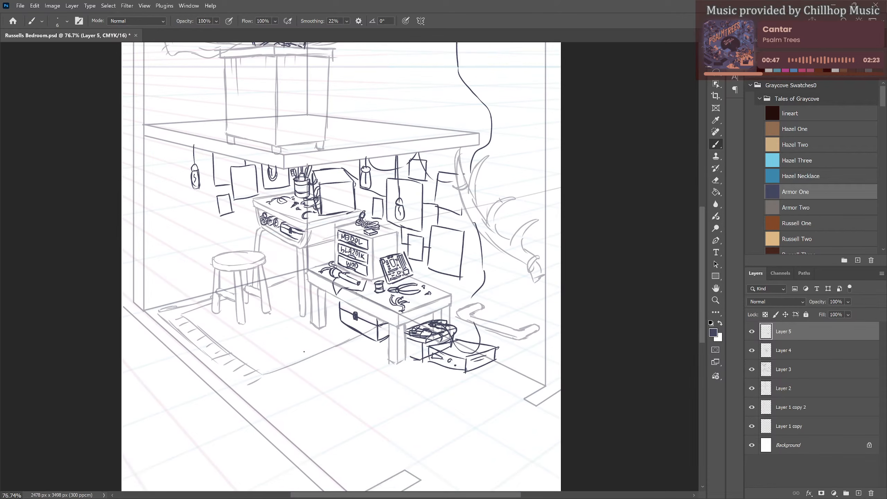
{"action": "scroll", "coordinate": [342, 267], "scroll_direction": "up", "scroll_amount": 2}
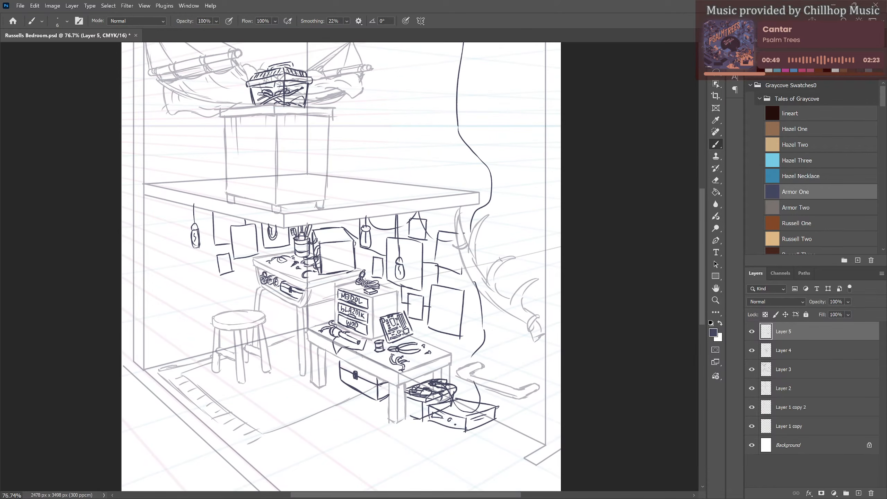
{"action": "scroll", "coordinate": [430, 312], "scroll_direction": "up", "scroll_amount": 1}
{"action": "scroll", "coordinate": [429, 330], "scroll_direction": "down", "scroll_amount": 4}
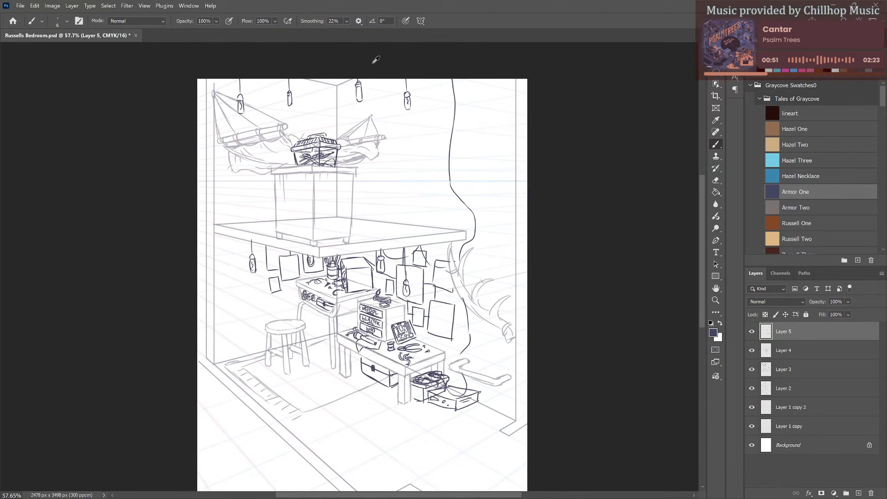
{"action": "scroll", "coordinate": [375, 60], "scroll_direction": "up", "scroll_amount": 5}
{"action": "left_click_drag", "start_coordinate": [405, 188], "coordinate": [411, 226]}
{"action": "scroll", "coordinate": [411, 228], "scroll_direction": "down", "scroll_amount": 2}
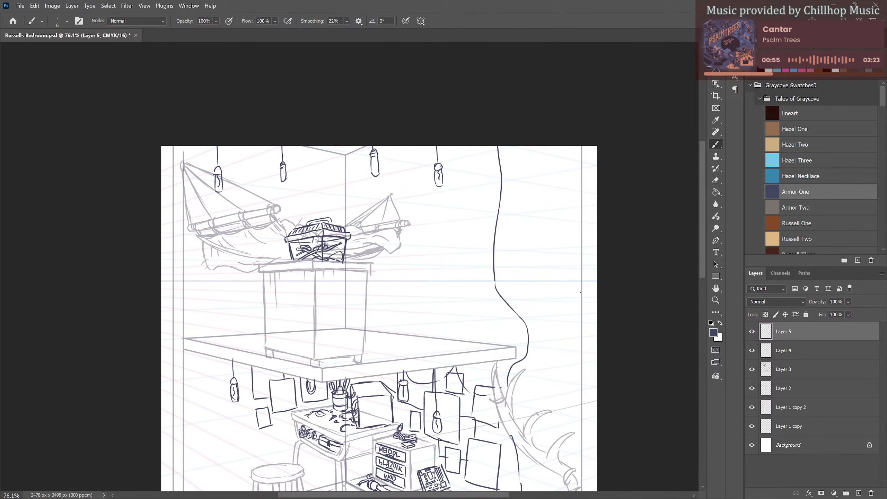
Check what Layer 4 contains and sketch a rectangular picture on it behind the ceiling bulb nearest the long wall cord.
{"action": "left_click", "coordinate": [775, 352]}
{"action": "left_click", "coordinate": [752, 350]}
{"action": "left_click", "coordinate": [752, 350]}
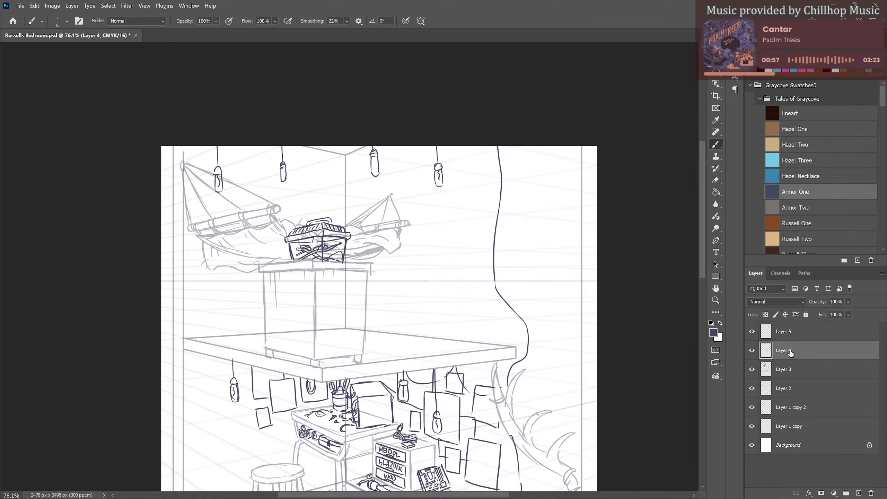
{"action": "mouse_move", "coordinate": [416, 186]}
{"action": "left_mouse_down"}
{"action": "mouse_move", "coordinate": [416, 227]}
{"action": "mouse_move", "coordinate": [441, 177]}
{"action": "mouse_move", "coordinate": [449, 217]}
{"action": "mouse_move", "coordinate": [436, 222]}
{"action": "left_mouse_up"}
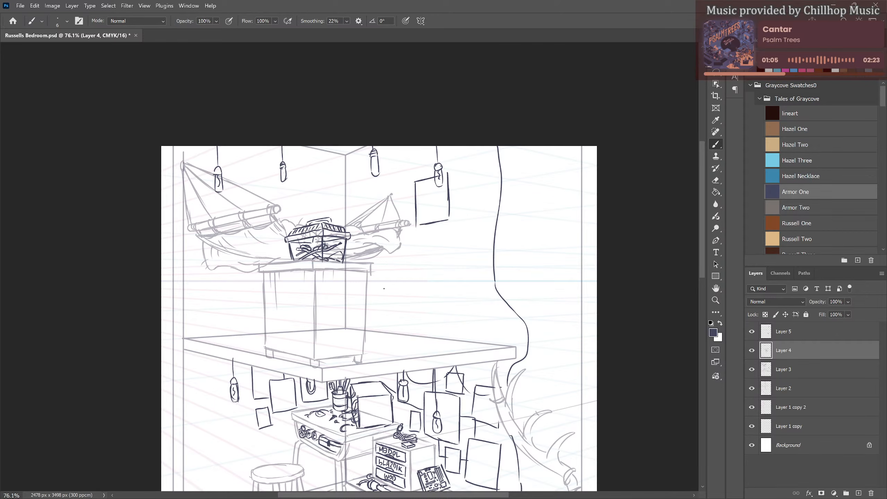
Sketch a large poster labelled MAP on the wall under the loft, behind the stool.
{"action": "scroll", "coordinate": [384, 289], "scroll_direction": "down", "scroll_amount": 5}
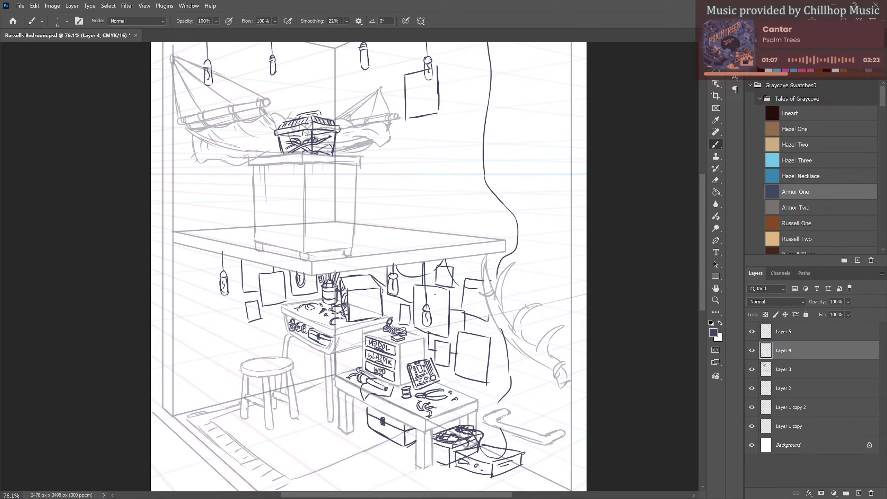
{"action": "key", "text": "ctrl+z"}
{"action": "key", "text": "ctrl+z"}
{"action": "mouse_move", "coordinate": [179, 296]}
{"action": "left_mouse_down"}
{"action": "mouse_move", "coordinate": [180, 355]}
{"action": "mouse_move", "coordinate": [267, 338]}
{"action": "left_mouse_up"}
{"action": "mouse_move", "coordinate": [179, 294]}
{"action": "left_mouse_down"}
{"action": "mouse_move", "coordinate": [219, 288]}
{"action": "mouse_move", "coordinate": [269, 338]}
{"action": "left_mouse_up"}
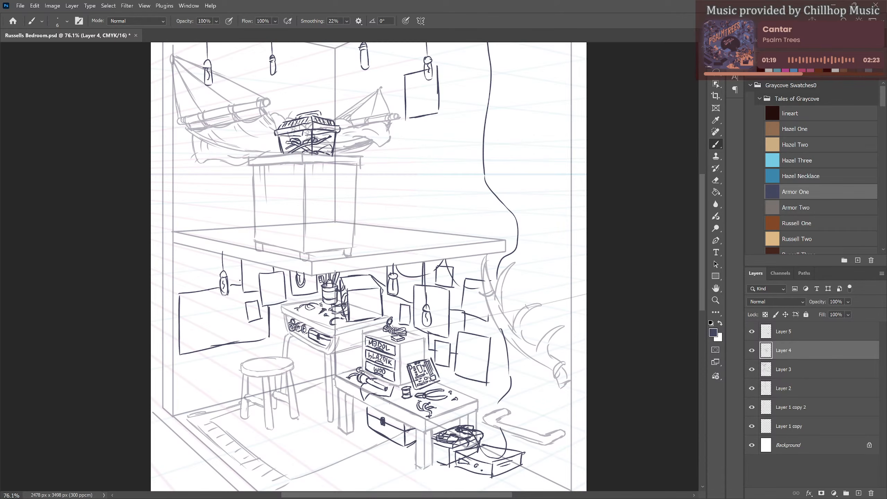
{"action": "left_click_drag", "start_coordinate": [204, 322], "coordinate": [219, 321]}
Sketch a small upright picture on the wall above the box on the cabinet and clean up its lines with the Eraser.
{"action": "mouse_move", "coordinate": [542, 240]}
{"action": "left_mouse_down"}
{"action": "mouse_move", "coordinate": [490, 313]}
{"action": "mouse_move", "coordinate": [486, 355]}
{"action": "left_mouse_up"}
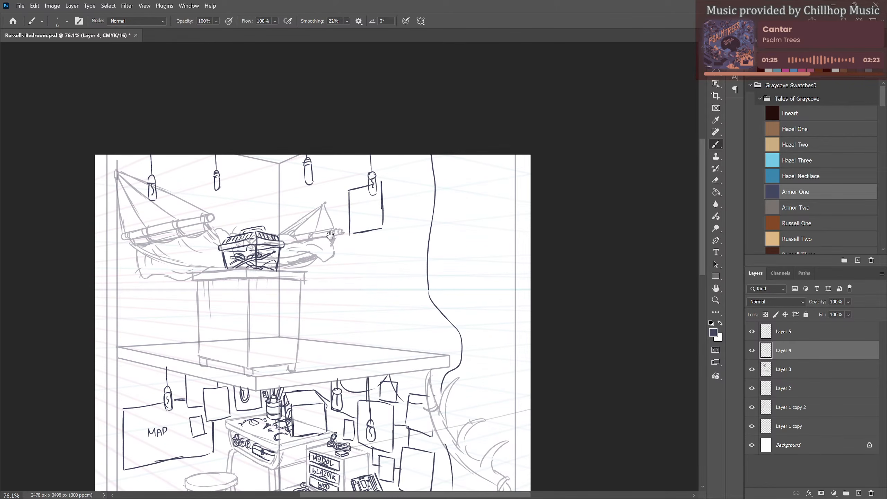
{"action": "left_click_drag", "start_coordinate": [330, 236], "coordinate": [366, 260]}
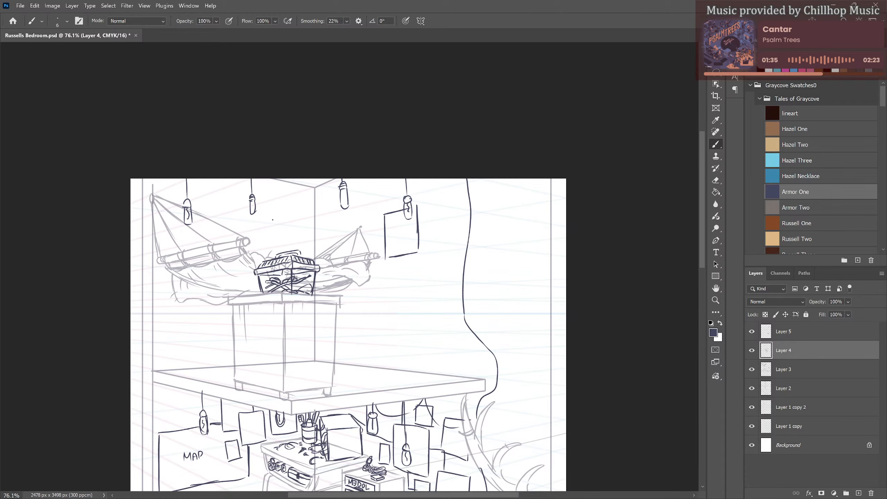
{"action": "mouse_move", "coordinate": [272, 216]}
{"action": "left_mouse_down"}
{"action": "mouse_move", "coordinate": [272, 244]}
{"action": "mouse_move", "coordinate": [296, 221]}
{"action": "mouse_move", "coordinate": [299, 248]}
{"action": "mouse_move", "coordinate": [272, 251]}
{"action": "mouse_move", "coordinate": [283, 250]}
{"action": "left_mouse_up"}
{"action": "key", "text": "e"}
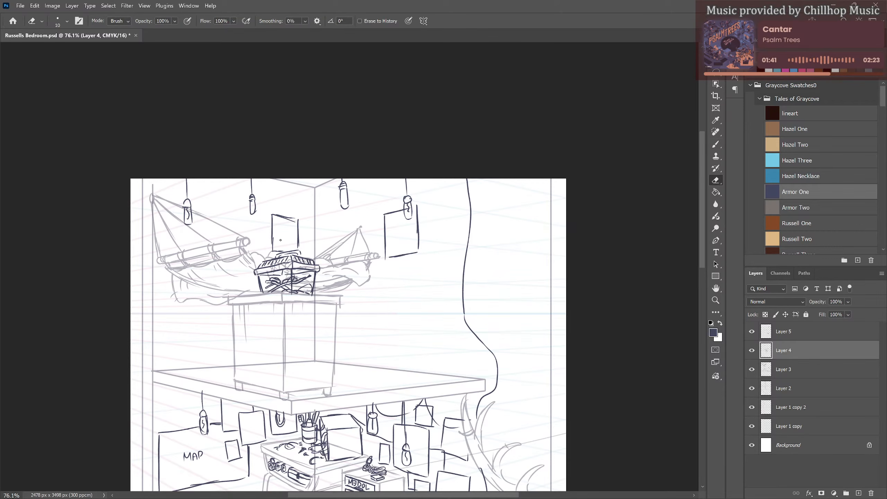
{"action": "left_click_drag", "start_coordinate": [295, 221], "coordinate": [283, 220]}
{"action": "key", "text": "b"}
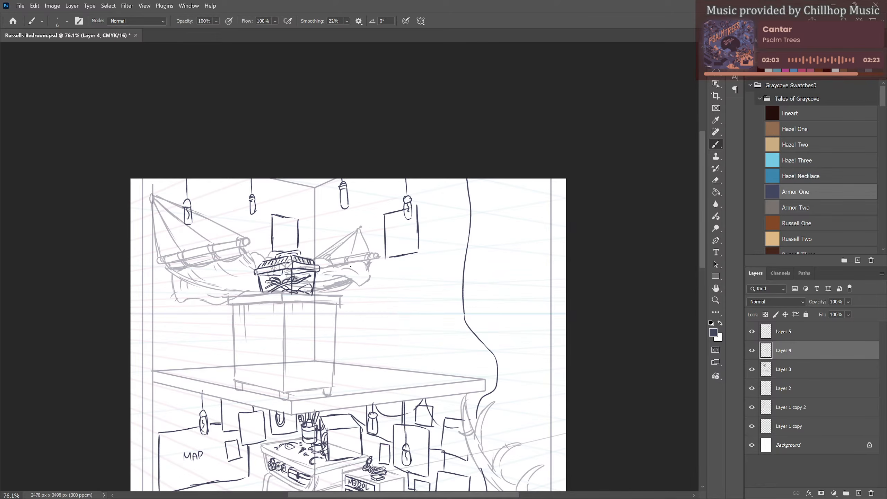
{"action": "left_click_drag", "start_coordinate": [353, 267], "coordinate": [331, 246]}
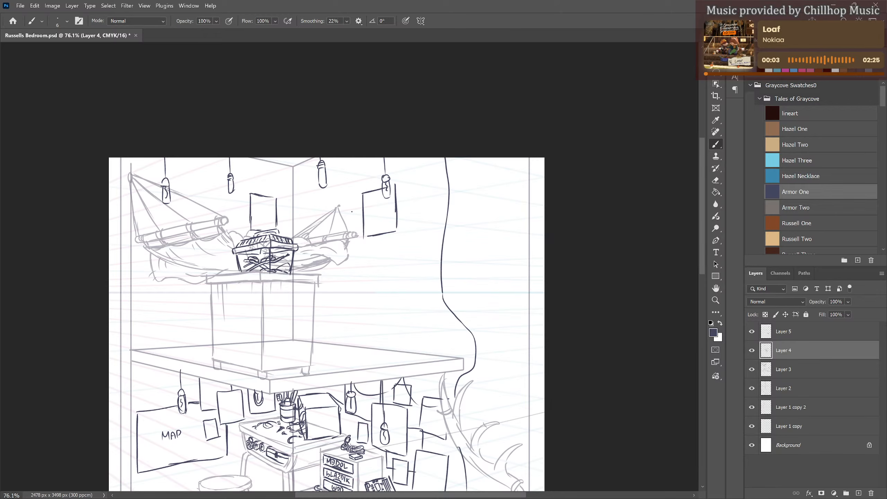
{"action": "mouse_move", "coordinate": [368, 279]}
{"action": "left_mouse_down"}
{"action": "mouse_move", "coordinate": [386, 263]}
{"action": "mouse_move", "coordinate": [406, 280]}
{"action": "left_mouse_up"}
{"action": "key", "text": "ctrl+z"}
{"action": "key", "text": "ctrl+z"}
{"action": "key", "text": "ctrl+z"}
{"action": "key", "text": "ctrl+z"}
{"action": "key", "text": "ctrl+z"}
Sketch a figure inside the picture behind the ceiling bulb and two horned figures inside the picture above the cabinet's box.
{"action": "scroll", "coordinate": [384, 289], "scroll_direction": "up", "scroll_amount": 3}
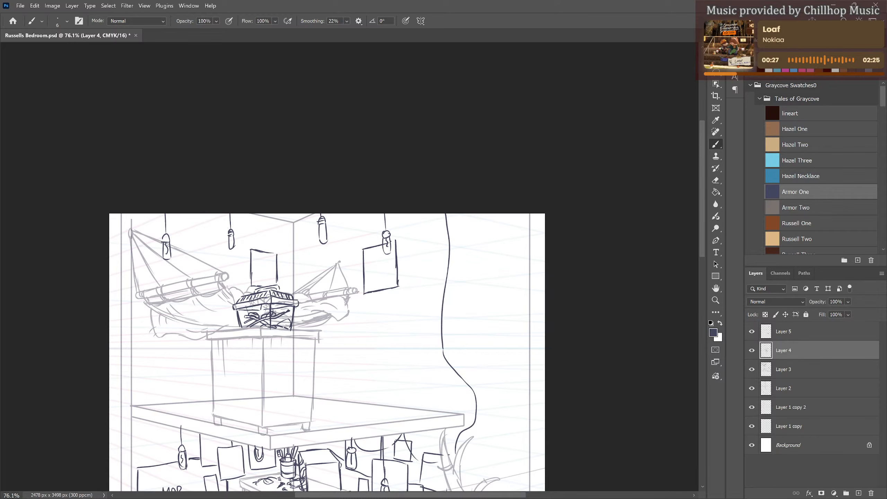
{"action": "left_click_drag", "start_coordinate": [378, 254], "coordinate": [381, 283]}
{"action": "left_click_drag", "start_coordinate": [383, 242], "coordinate": [377, 262]}
{"action": "left_click_drag", "start_coordinate": [283, 302], "coordinate": [303, 293]}
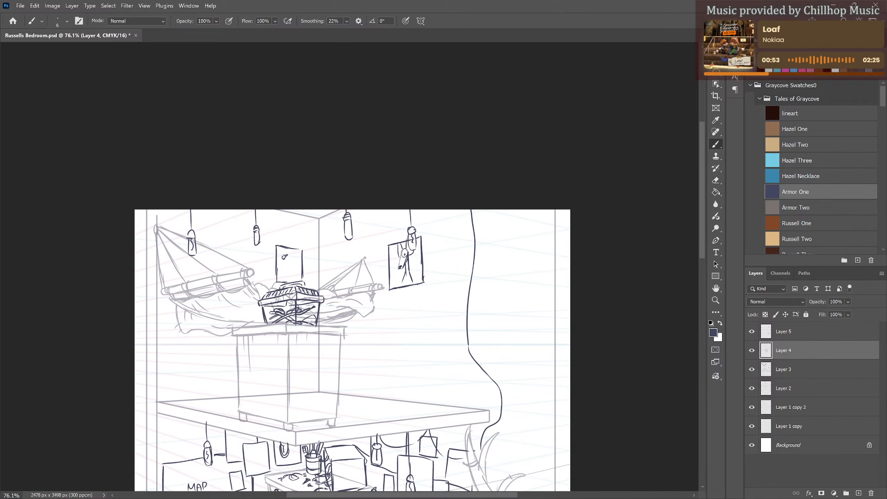
{"action": "left_click_drag", "start_coordinate": [280, 246], "coordinate": [284, 255]}
{"action": "mouse_move", "coordinate": [287, 264]}
{"action": "left_mouse_down"}
{"action": "mouse_move", "coordinate": [287, 280]}
{"action": "mouse_move", "coordinate": [297, 262]}
{"action": "left_mouse_up"}
{"action": "left_click_drag", "start_coordinate": [292, 271], "coordinate": [291, 281]}
Sketch a window with a double frame on the wall above the loft, beneath the single-figure picture.
{"action": "mouse_move", "coordinate": [437, 302]}
{"action": "left_mouse_down"}
{"action": "mouse_move", "coordinate": [426, 283]}
{"action": "mouse_move", "coordinate": [387, 325]}
{"action": "left_mouse_up"}
{"action": "left_click_drag", "start_coordinate": [387, 280], "coordinate": [387, 349]}
{"action": "left_click_drag", "start_coordinate": [387, 352], "coordinate": [440, 357]}
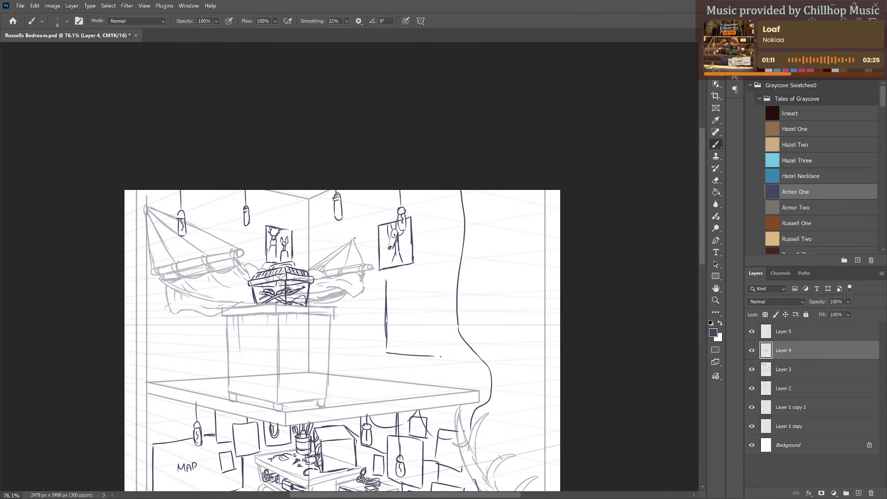
{"action": "mouse_move", "coordinate": [387, 277]}
{"action": "left_mouse_down"}
{"action": "mouse_move", "coordinate": [447, 270]}
{"action": "mouse_move", "coordinate": [452, 352]}
{"action": "mouse_move", "coordinate": [440, 358]}
{"action": "left_mouse_up"}
{"action": "mouse_move", "coordinate": [391, 282]}
{"action": "left_mouse_down"}
{"action": "mouse_move", "coordinate": [392, 350]}
{"action": "mouse_move", "coordinate": [443, 353]}
{"action": "left_mouse_up"}
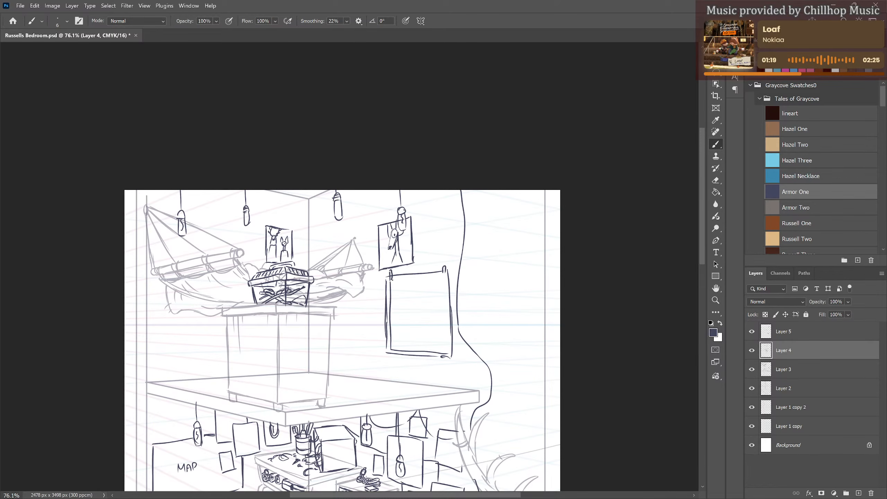
{"action": "mouse_move", "coordinate": [391, 280]}
{"action": "left_mouse_down"}
{"action": "mouse_move", "coordinate": [429, 278]}
{"action": "mouse_move", "coordinate": [446, 349]}
{"action": "left_mouse_up"}
{"action": "mouse_move", "coordinate": [395, 283]}
{"action": "left_mouse_down"}
{"action": "mouse_move", "coordinate": [397, 345]}
{"action": "mouse_move", "coordinate": [443, 348]}
{"action": "left_mouse_up"}
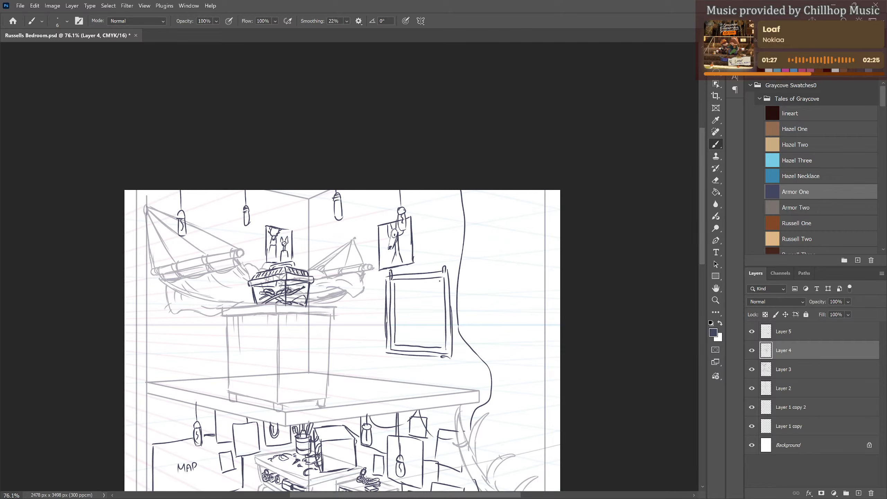
Divide the window with a double central upright and horizontal glazing bars to form six panes.
{"action": "left_click_drag", "start_coordinate": [439, 281], "coordinate": [440, 346]}
{"action": "mouse_move", "coordinate": [397, 281]}
{"action": "left_mouse_down"}
{"action": "mouse_move", "coordinate": [436, 283]}
{"action": "mouse_move", "coordinate": [416, 348]}
{"action": "left_mouse_up"}
{"action": "left_click_drag", "start_coordinate": [418, 285], "coordinate": [419, 348]}
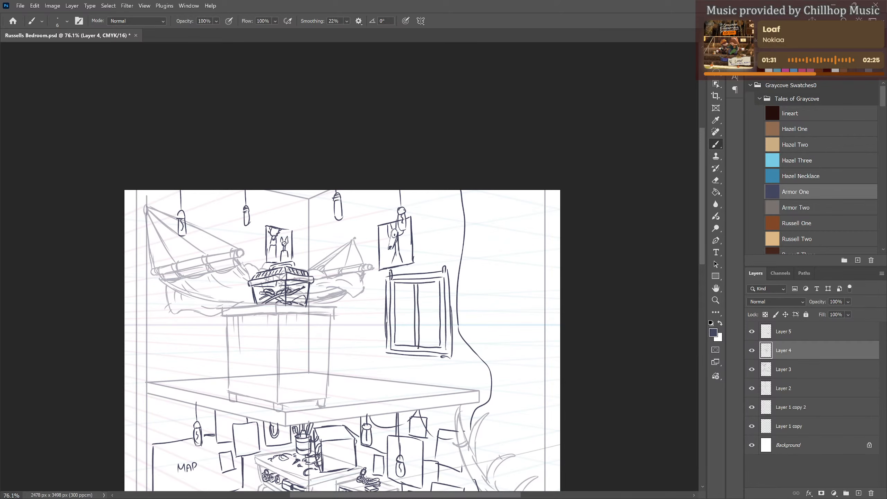
{"action": "mouse_move", "coordinate": [399, 310]}
{"action": "left_mouse_down"}
{"action": "mouse_move", "coordinate": [415, 309]}
{"action": "mouse_move", "coordinate": [415, 294]}
{"action": "mouse_move", "coordinate": [413, 301]}
{"action": "mouse_move", "coordinate": [440, 300]}
{"action": "left_mouse_up"}
{"action": "key", "text": "ctrl+z"}
{"action": "left_click_drag", "start_coordinate": [396, 322], "coordinate": [413, 321]}
{"action": "left_click_drag", "start_coordinate": [397, 324], "coordinate": [440, 324]}
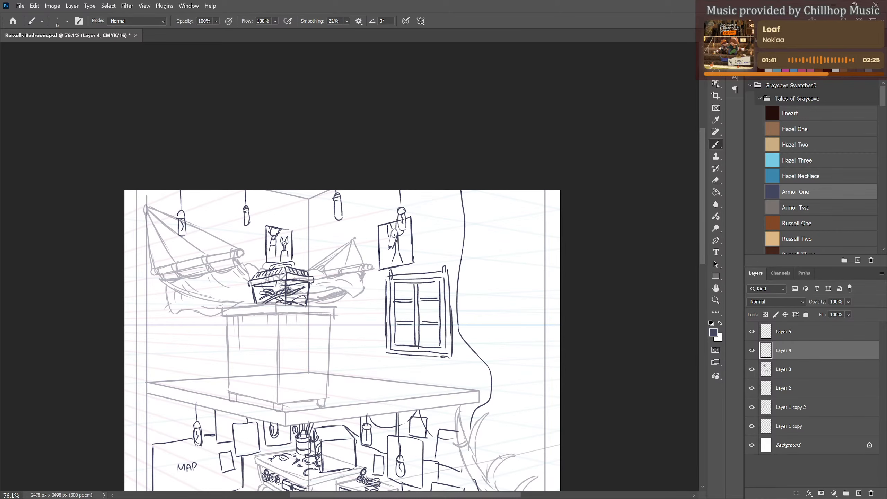
Sketch small curved shapes in the window's middle panes and an animal face peeking through its lower-right pane.
{"action": "left_click_drag", "start_coordinate": [401, 312], "coordinate": [408, 311]}
{"action": "left_click_drag", "start_coordinate": [432, 331], "coordinate": [433, 330]}
{"action": "scroll", "coordinate": [454, 194], "scroll_direction": "down", "scroll_amount": 3}
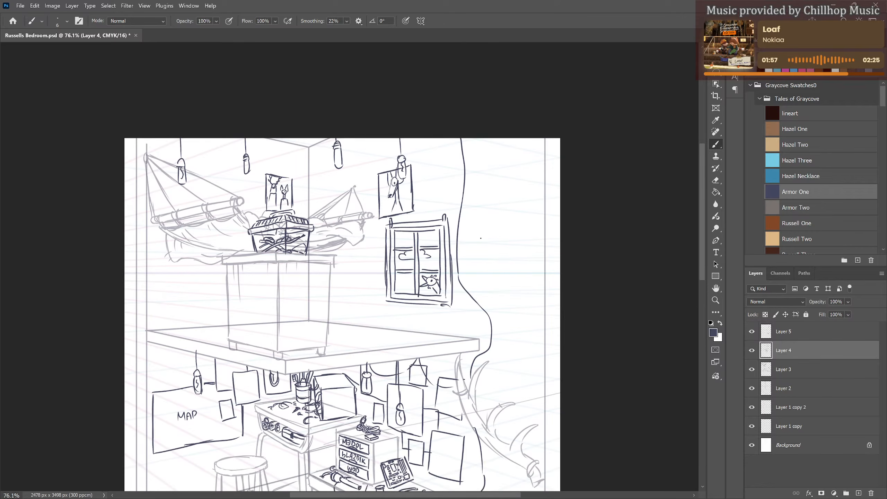
{"action": "scroll", "coordinate": [536, 257], "scroll_direction": "down", "scroll_amount": 1}
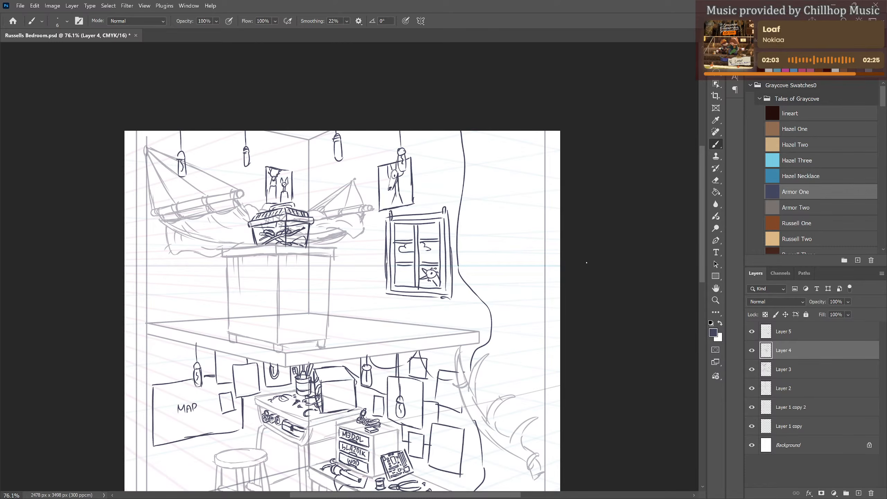
Thicken the long cable beside the window with a parallel second line and add short cross marks along it.
{"action": "scroll", "coordinate": [418, 238], "scroll_direction": "up", "scroll_amount": 2}
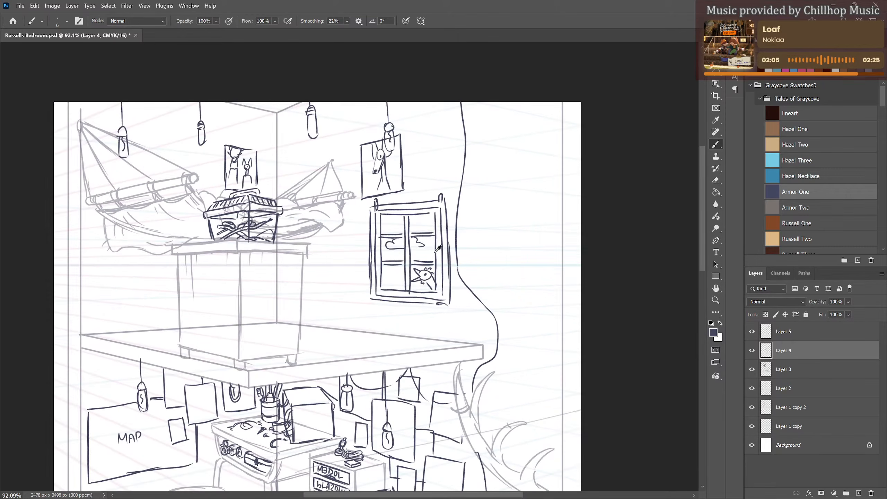
{"action": "left_click_drag", "start_coordinate": [464, 99], "coordinate": [470, 185]}
{"action": "key", "text": "ctrl+z"}
{"action": "mouse_move", "coordinate": [463, 100]}
{"action": "left_mouse_down"}
{"action": "mouse_move", "coordinate": [460, 257]}
{"action": "mouse_move", "coordinate": [501, 334]}
{"action": "mouse_move", "coordinate": [500, 355]}
{"action": "mouse_move", "coordinate": [474, 389]}
{"action": "left_mouse_up"}
{"action": "left_click_drag", "start_coordinate": [500, 316], "coordinate": [494, 324]}
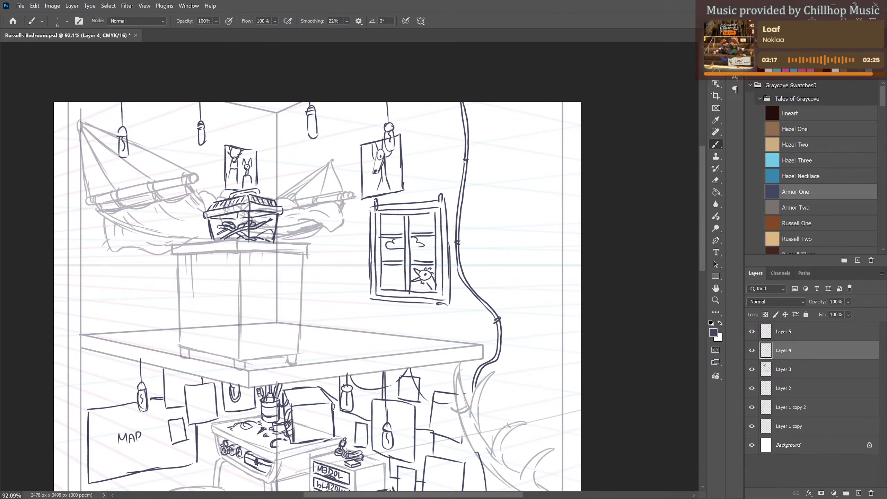
{"action": "scroll", "coordinate": [512, 198], "scroll_direction": "down", "scroll_amount": 5}
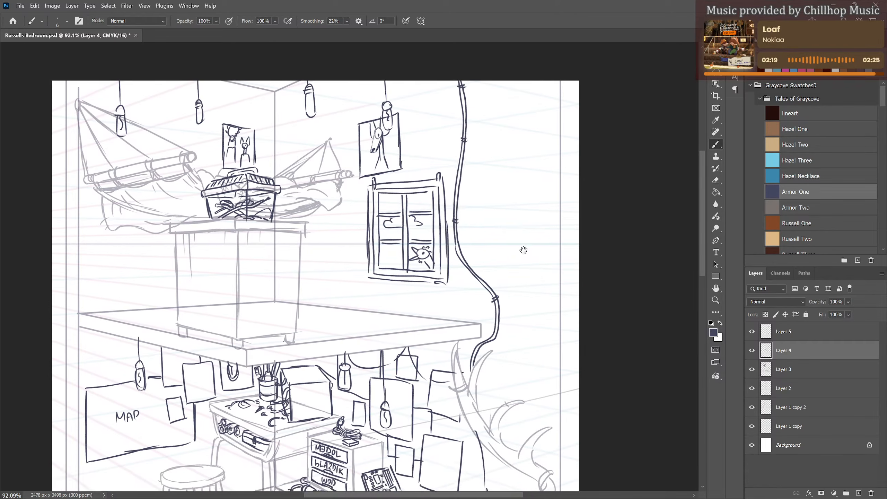
{"action": "scroll", "coordinate": [412, 290], "scroll_direction": "up", "scroll_amount": 1}
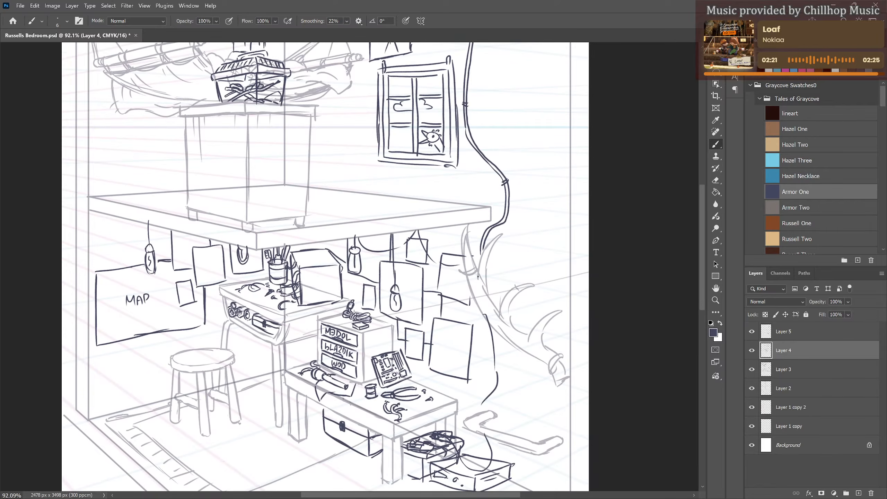
{"action": "scroll", "coordinate": [341, 301], "scroll_direction": "down", "scroll_amount": 4}
{"action": "scroll", "coordinate": [352, 385], "scroll_direction": "up", "scroll_amount": 2}
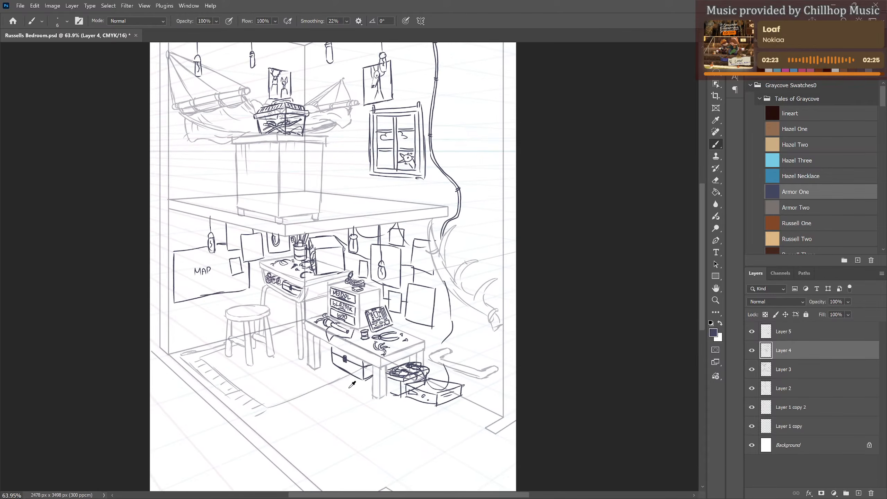
{"action": "scroll", "coordinate": [352, 386], "scroll_direction": "up", "scroll_amount": 1}
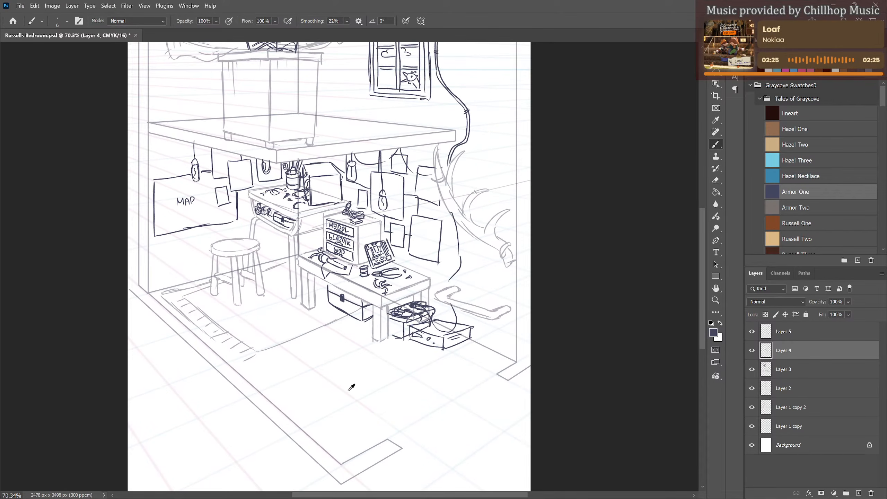
{"action": "mouse_move", "coordinate": [238, 383]}
{"action": "left_mouse_down"}
{"action": "mouse_move", "coordinate": [289, 360]}
{"action": "mouse_move", "coordinate": [329, 380]}
{"action": "mouse_move", "coordinate": [379, 432]}
{"action": "mouse_move", "coordinate": [354, 457]}
{"action": "left_mouse_up"}
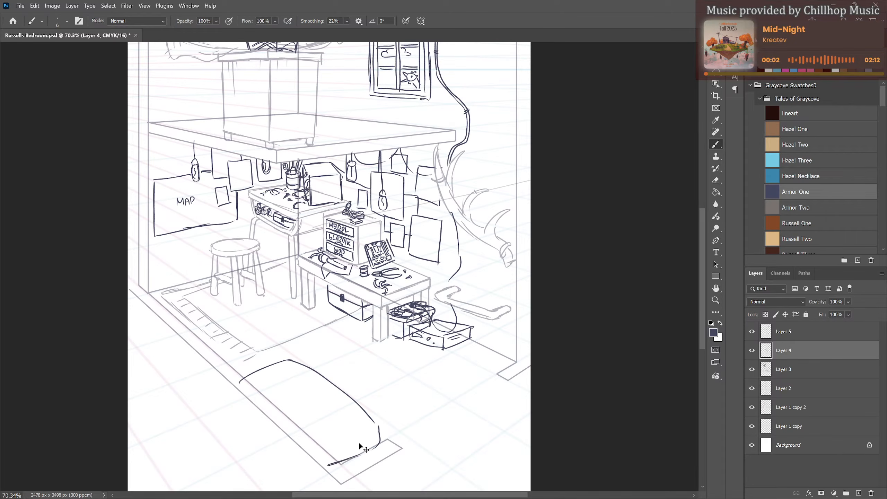
{"action": "key", "text": "ctrl+z"}
{"action": "key", "text": "ctrl+z"}
{"action": "key", "text": "ctrl+z"}
{"action": "key", "text": "ctrl+z"}
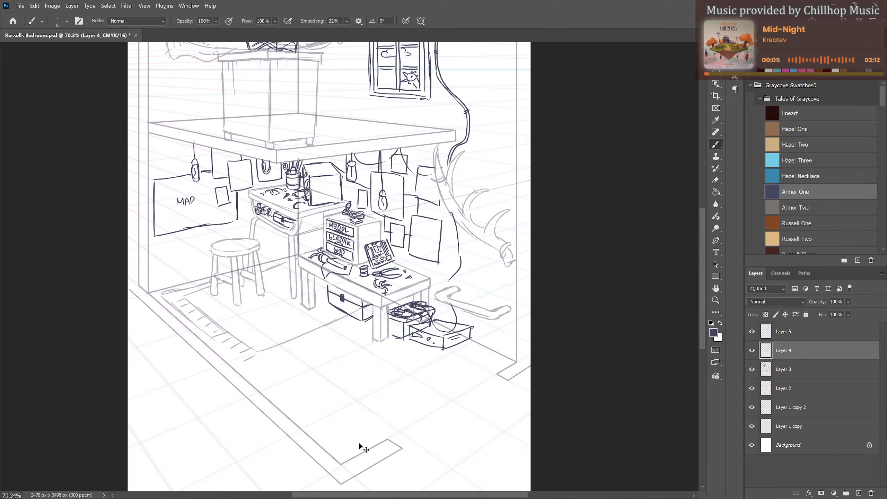
{"action": "mouse_move", "coordinate": [311, 378]}
{"action": "left_mouse_down"}
{"action": "mouse_move", "coordinate": [329, 424]}
{"action": "mouse_move", "coordinate": [303, 366]}
{"action": "mouse_move", "coordinate": [339, 402]}
{"action": "left_mouse_up"}
{"action": "key", "text": "ctrl+z"}
{"action": "key", "text": "ctrl+z"}
Sketch a plump pillow with creases and stitch marks on the loft, between the left wall and the cabinet.
{"action": "left_click_drag", "start_coordinate": [378, 373], "coordinate": [400, 484]}
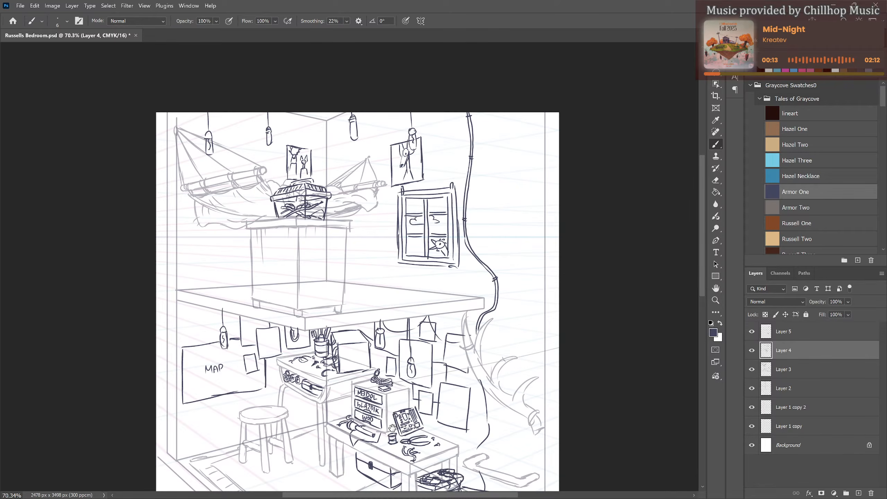
{"action": "left_click_drag", "start_coordinate": [392, 428], "coordinate": [338, 223]}
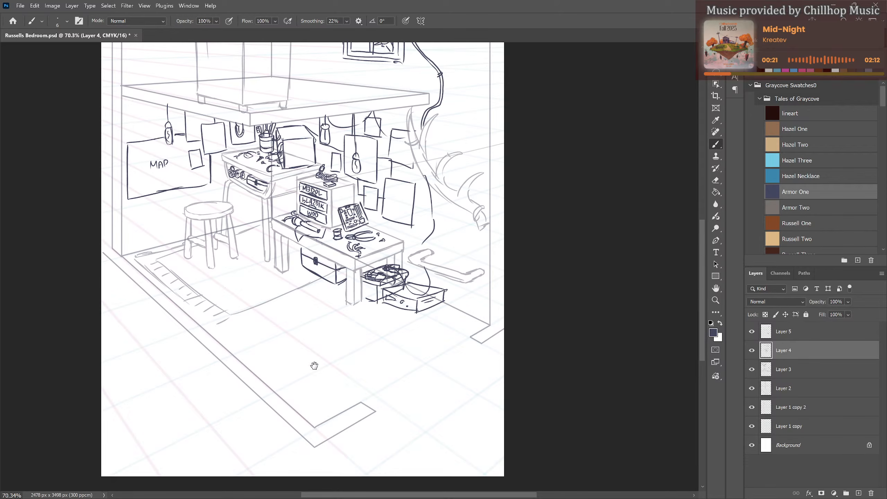
{"action": "left_click_drag", "start_coordinate": [313, 363], "coordinate": [320, 406]}
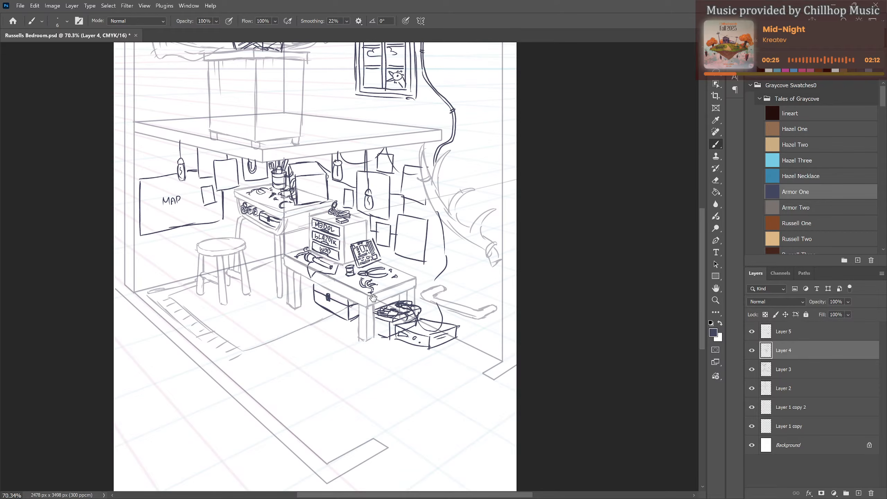
{"action": "mouse_move", "coordinate": [460, 206]}
{"action": "left_mouse_down"}
{"action": "mouse_move", "coordinate": [461, 281]}
{"action": "mouse_move", "coordinate": [444, 331]}
{"action": "mouse_move", "coordinate": [433, 318]}
{"action": "left_mouse_up"}
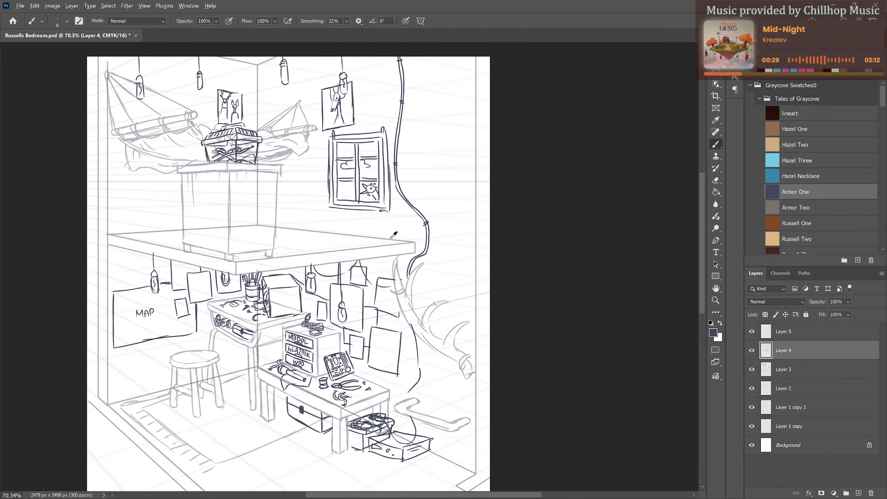
{"action": "scroll", "coordinate": [390, 231], "scroll_direction": "down", "scroll_amount": 1}
{"action": "scroll", "coordinate": [314, 231], "scroll_direction": "up", "scroll_amount": 1}
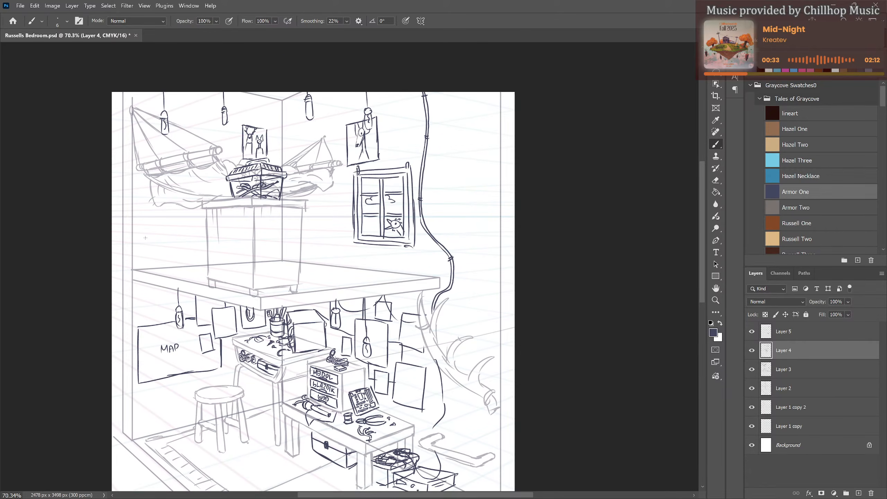
{"action": "mouse_move", "coordinate": [138, 247]}
{"action": "left_mouse_down"}
{"action": "mouse_move", "coordinate": [145, 234]}
{"action": "mouse_move", "coordinate": [201, 232]}
{"action": "mouse_move", "coordinate": [185, 255]}
{"action": "mouse_move", "coordinate": [140, 265]}
{"action": "mouse_move", "coordinate": [215, 270]}
{"action": "left_mouse_up"}
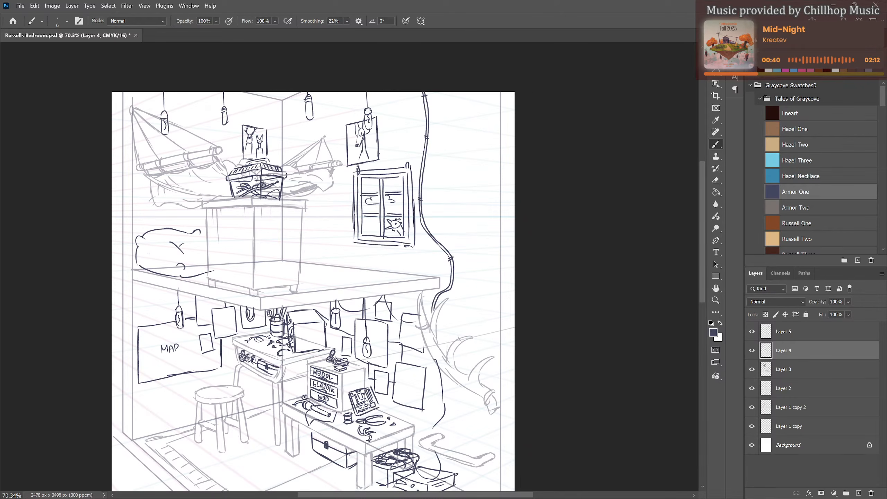
{"action": "mouse_move", "coordinate": [143, 251]}
{"action": "left_mouse_down"}
{"action": "mouse_move", "coordinate": [168, 266]}
{"action": "mouse_move", "coordinate": [155, 267]}
{"action": "left_mouse_up"}
{"action": "left_click_drag", "start_coordinate": [201, 234], "coordinate": [209, 238]}
Sketch a second pillow on the loft, partly hidden behind the cabinet's right side, with a stitched seam.
{"action": "mouse_move", "coordinate": [303, 233]}
{"action": "left_mouse_down"}
{"action": "mouse_move", "coordinate": [339, 233]}
{"action": "mouse_move", "coordinate": [342, 252]}
{"action": "mouse_move", "coordinate": [327, 270]}
{"action": "left_mouse_up"}
{"action": "key", "text": "ctrl+z"}
{"action": "key", "text": "ctrl+z"}
{"action": "mouse_move", "coordinate": [316, 232]}
{"action": "left_mouse_down"}
{"action": "mouse_move", "coordinate": [339, 231]}
{"action": "mouse_move", "coordinate": [341, 256]}
{"action": "mouse_move", "coordinate": [302, 274]}
{"action": "left_mouse_up"}
{"action": "left_click_drag", "start_coordinate": [336, 234], "coordinate": [311, 267]}
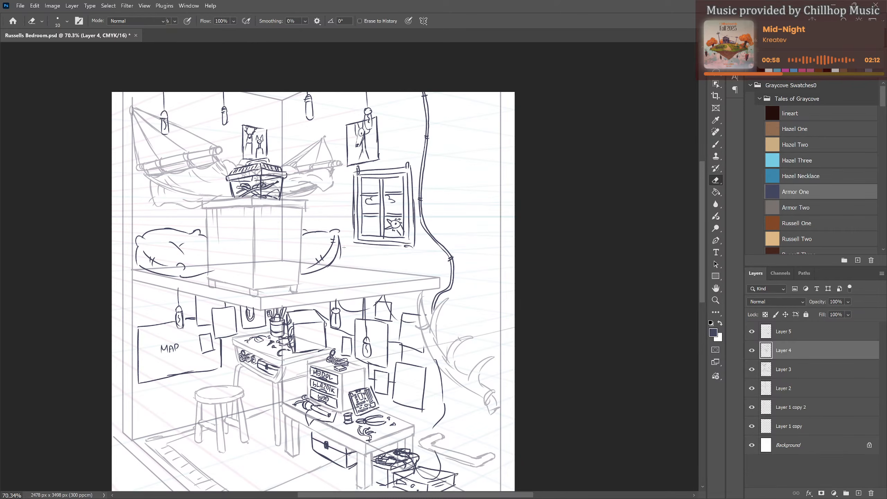
Sketch a tapered wastebasket with an elliptical rim on the floor at the room's front corner.
{"action": "left_click_drag", "start_coordinate": [342, 275], "coordinate": [341, 252]}
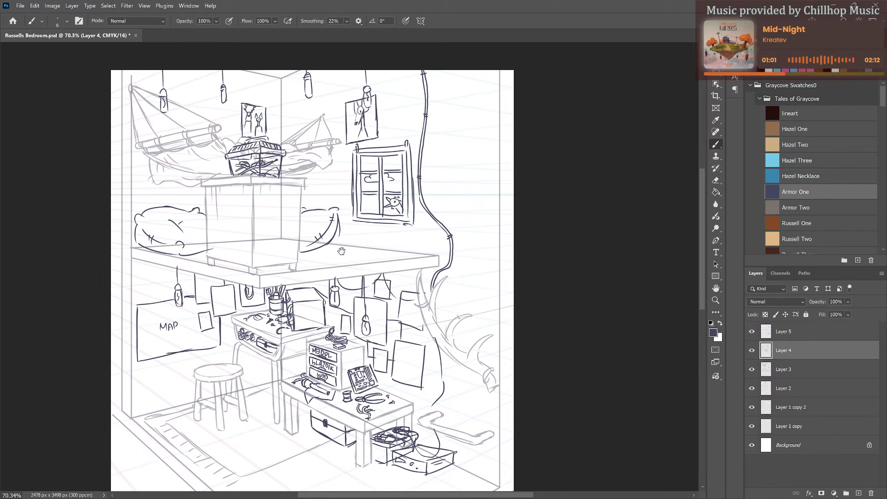
{"action": "left_click_drag", "start_coordinate": [352, 359], "coordinate": [320, 185]}
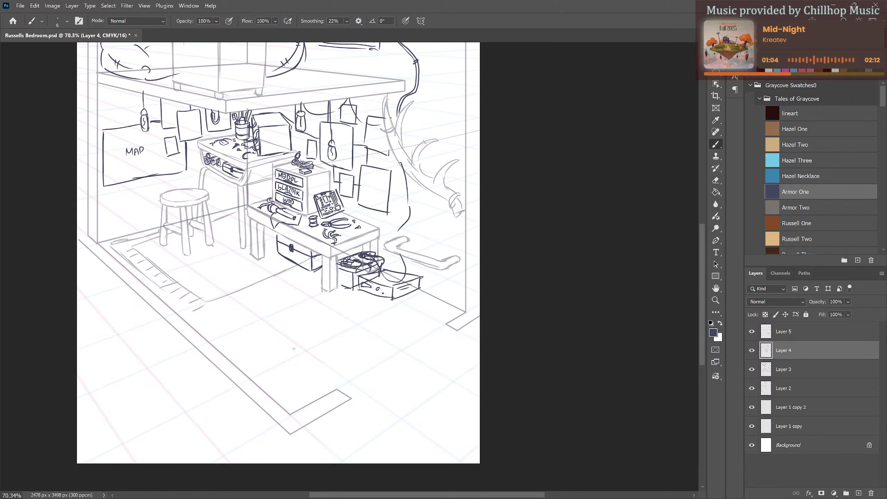
{"action": "left_click_drag", "start_coordinate": [286, 334], "coordinate": [297, 365]}
{"action": "mouse_move", "coordinate": [318, 348]}
{"action": "left_mouse_down"}
{"action": "mouse_move", "coordinate": [304, 338]}
{"action": "mouse_move", "coordinate": [265, 360]}
{"action": "mouse_move", "coordinate": [292, 360]}
{"action": "mouse_move", "coordinate": [316, 341]}
{"action": "left_mouse_up"}
{"action": "key", "text": "ctrl+z"}
{"action": "key", "text": "ctrl+z"}
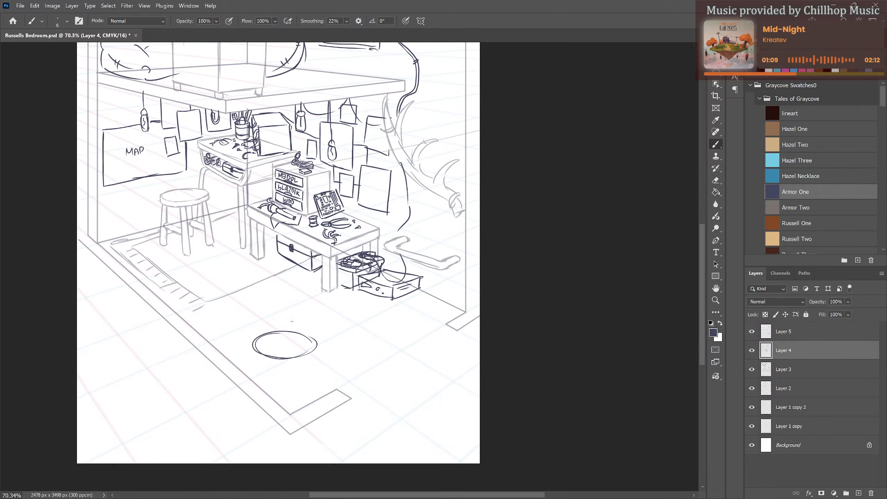
{"action": "mouse_move", "coordinate": [254, 341]}
{"action": "left_mouse_down"}
{"action": "mouse_move", "coordinate": [267, 388]}
{"action": "mouse_move", "coordinate": [310, 388]}
{"action": "left_mouse_up"}
{"action": "left_click_drag", "start_coordinate": [318, 342], "coordinate": [306, 397]}
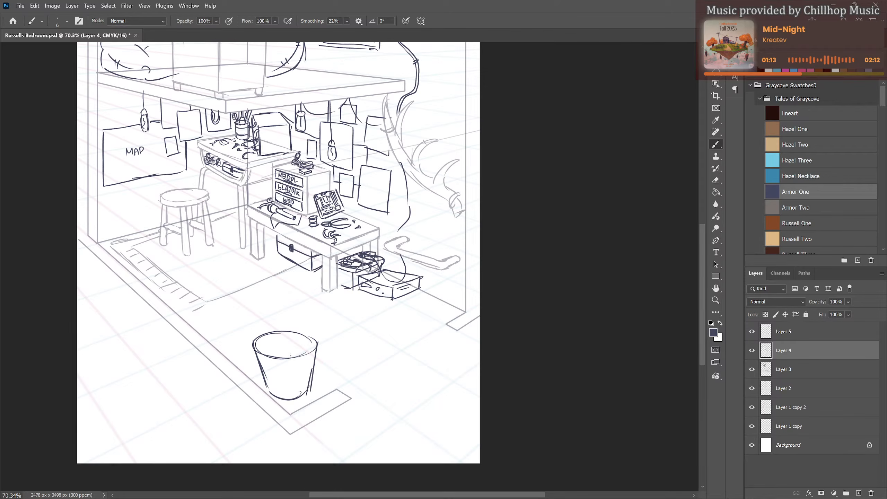
Draw a diagonal crosshatched mesh on the wastebasket and fill its opening with crumpled paper.
{"action": "mouse_move", "coordinate": [256, 354]}
{"action": "left_mouse_down"}
{"action": "mouse_move", "coordinate": [313, 355]}
{"action": "mouse_move", "coordinate": [281, 335]}
{"action": "mouse_move", "coordinate": [315, 342]}
{"action": "mouse_move", "coordinate": [318, 351]}
{"action": "mouse_move", "coordinate": [277, 396]}
{"action": "left_mouse_up"}
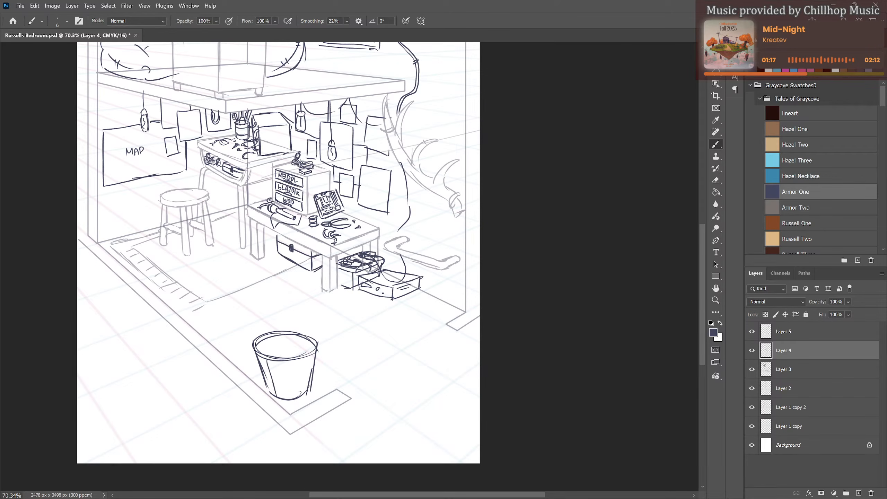
{"action": "key", "text": "ctrl+z"}
{"action": "left_click_drag", "start_coordinate": [265, 378], "coordinate": [296, 359]}
{"action": "mouse_move", "coordinate": [274, 393]}
{"action": "left_mouse_down"}
{"action": "mouse_move", "coordinate": [308, 358]}
{"action": "mouse_move", "coordinate": [309, 379]}
{"action": "left_mouse_up"}
{"action": "mouse_move", "coordinate": [265, 358]}
{"action": "left_mouse_down"}
{"action": "mouse_move", "coordinate": [290, 392]}
{"action": "mouse_move", "coordinate": [306, 391]}
{"action": "left_mouse_up"}
{"action": "mouse_move", "coordinate": [265, 354]}
{"action": "left_mouse_down"}
{"action": "mouse_move", "coordinate": [288, 334]}
{"action": "mouse_move", "coordinate": [293, 344]}
{"action": "mouse_move", "coordinate": [283, 357]}
{"action": "mouse_move", "coordinate": [310, 348]}
{"action": "left_mouse_up"}
{"action": "mouse_move", "coordinate": [261, 348]}
{"action": "left_mouse_down"}
{"action": "mouse_move", "coordinate": [309, 349]}
{"action": "mouse_move", "coordinate": [274, 357]}
{"action": "mouse_move", "coordinate": [297, 346]}
{"action": "mouse_move", "coordinate": [300, 356]}
{"action": "mouse_move", "coordinate": [273, 346]}
{"action": "mouse_move", "coordinate": [300, 350]}
{"action": "mouse_move", "coordinate": [312, 340]}
{"action": "mouse_move", "coordinate": [280, 348]}
{"action": "left_mouse_up"}
{"action": "key", "text": "e"}
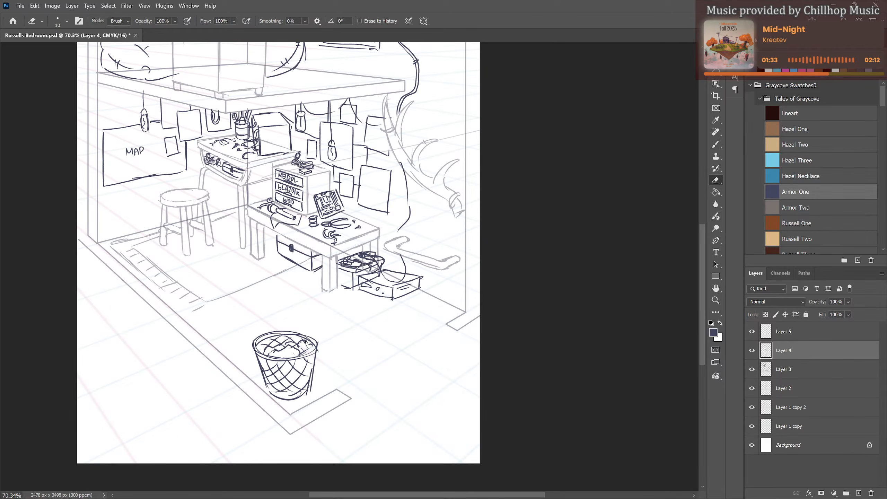
Sketch crumpled paper balls on the floor on both sides of the wastebasket with the Brush.
{"action": "key", "text": "b"}
{"action": "mouse_move", "coordinate": [249, 360]}
{"action": "left_mouse_down"}
{"action": "mouse_move", "coordinate": [262, 373]}
{"action": "mouse_move", "coordinate": [245, 348]}
{"action": "mouse_move", "coordinate": [253, 357]}
{"action": "mouse_move", "coordinate": [238, 358]}
{"action": "left_mouse_up"}
{"action": "mouse_move", "coordinate": [317, 383]}
{"action": "left_mouse_down"}
{"action": "mouse_move", "coordinate": [327, 378]}
{"action": "mouse_move", "coordinate": [320, 390]}
{"action": "mouse_move", "coordinate": [314, 385]}
{"action": "mouse_move", "coordinate": [324, 381]}
{"action": "left_mouse_up"}
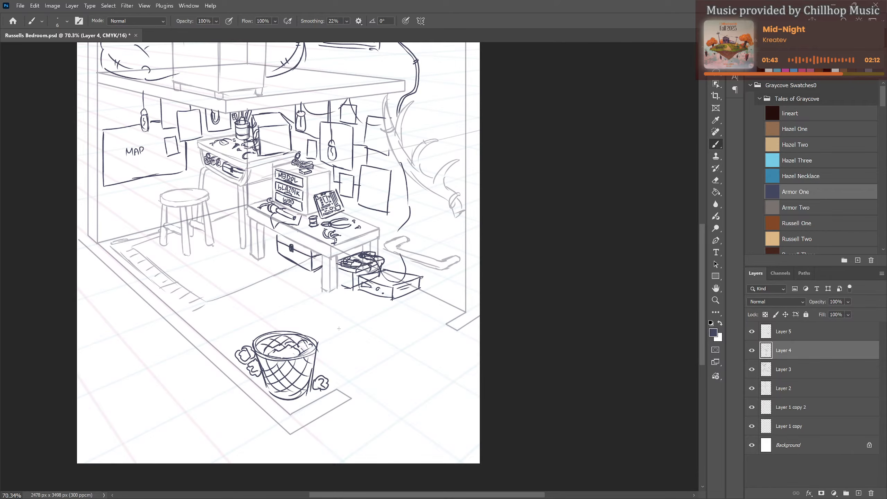
Examine the bedroom sketch from the ceiling lights down to the wastebasket at several magnifications.
{"action": "scroll", "coordinate": [303, 247], "scroll_direction": "up", "scroll_amount": 3}
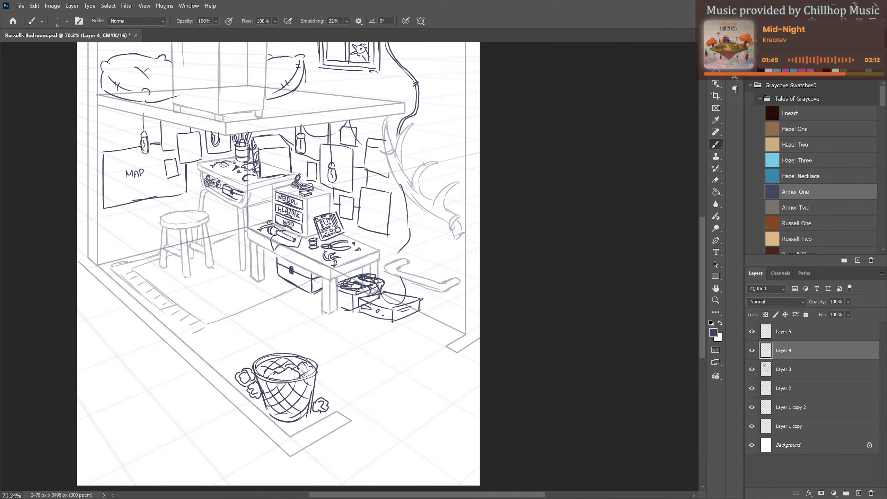
{"action": "scroll", "coordinate": [290, 329], "scroll_direction": "down", "scroll_amount": 2}
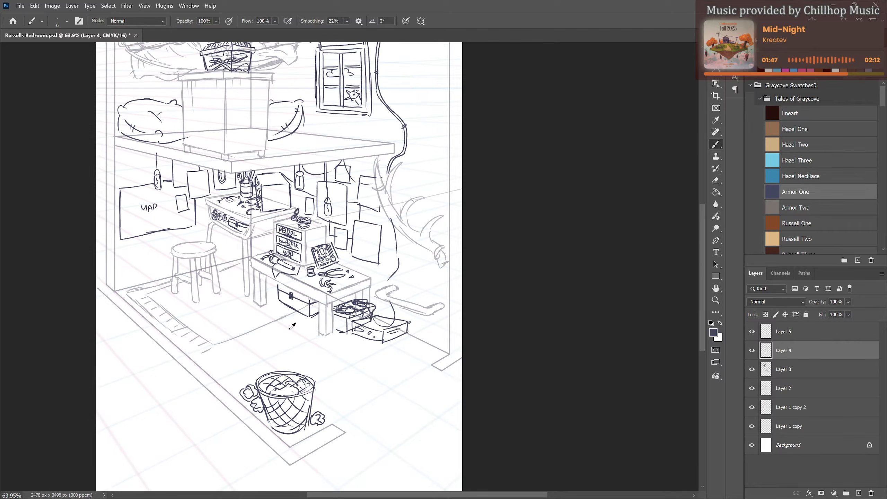
{"action": "left_click_drag", "start_coordinate": [248, 297], "coordinate": [279, 333]}
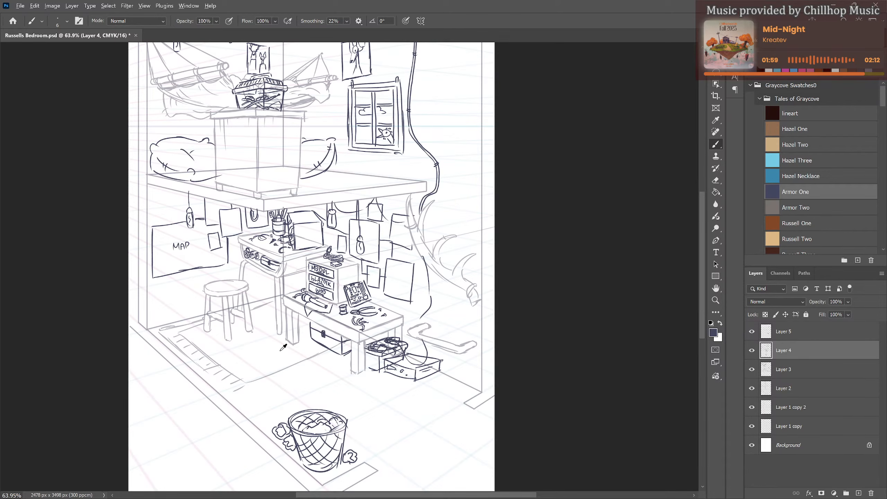
{"action": "scroll", "coordinate": [283, 347], "scroll_direction": "down", "scroll_amount": 1}
{"action": "left_click_drag", "start_coordinate": [328, 300], "coordinate": [333, 313]}
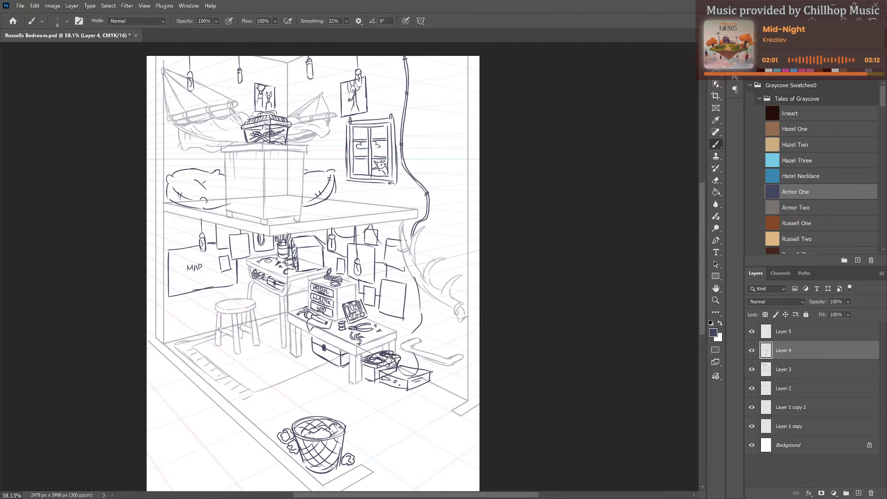
{"action": "mouse_move", "coordinate": [389, 360]}
{"action": "left_mouse_down"}
{"action": "mouse_move", "coordinate": [389, 401]}
{"action": "mouse_move", "coordinate": [389, 389]}
{"action": "left_mouse_up"}
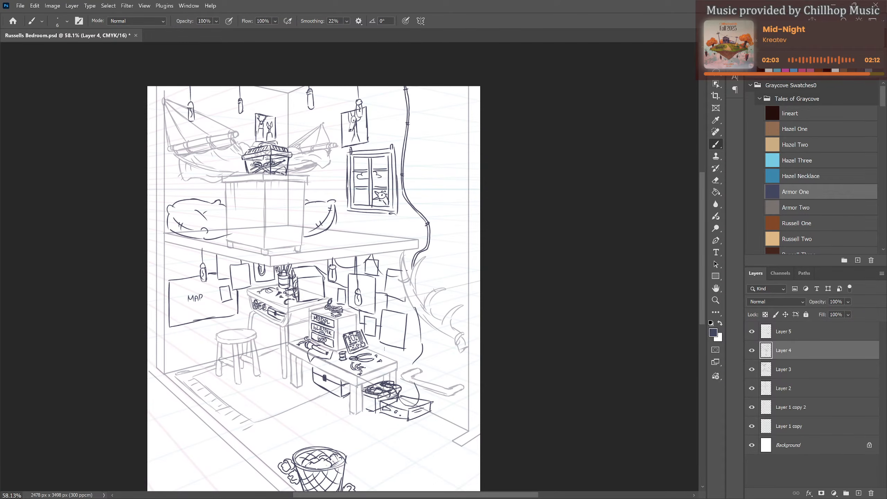
{"action": "scroll", "coordinate": [386, 350], "scroll_direction": "down", "scroll_amount": 2}
{"action": "scroll", "coordinate": [345, 312], "scroll_direction": "up", "scroll_amount": 1}
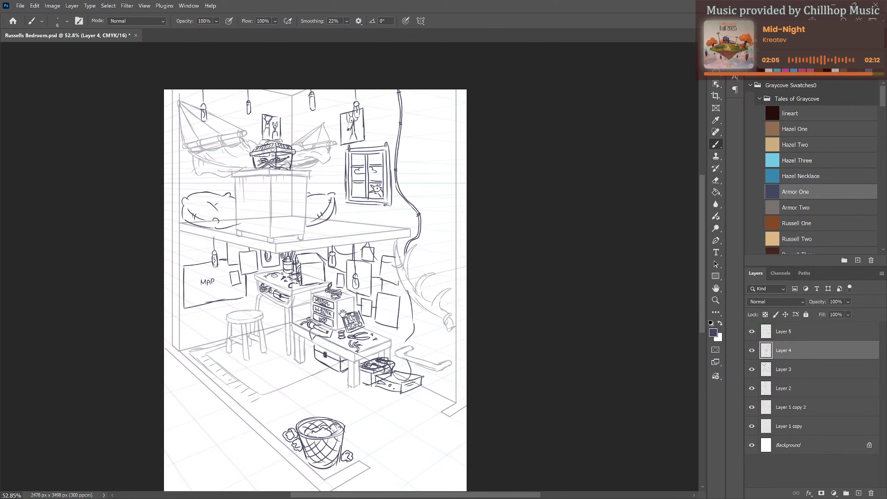
{"action": "left_click_drag", "start_coordinate": [343, 312], "coordinate": [343, 288]}
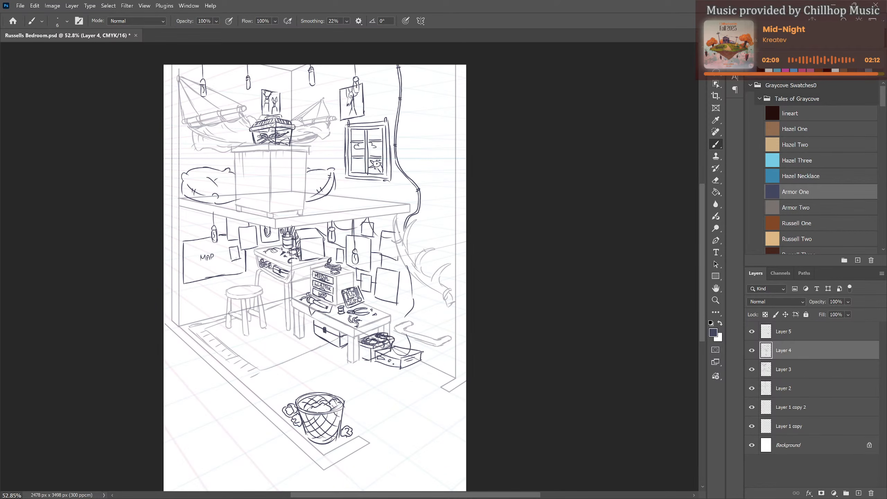
{"action": "scroll", "coordinate": [374, 267], "scroll_direction": "down", "scroll_amount": 2}
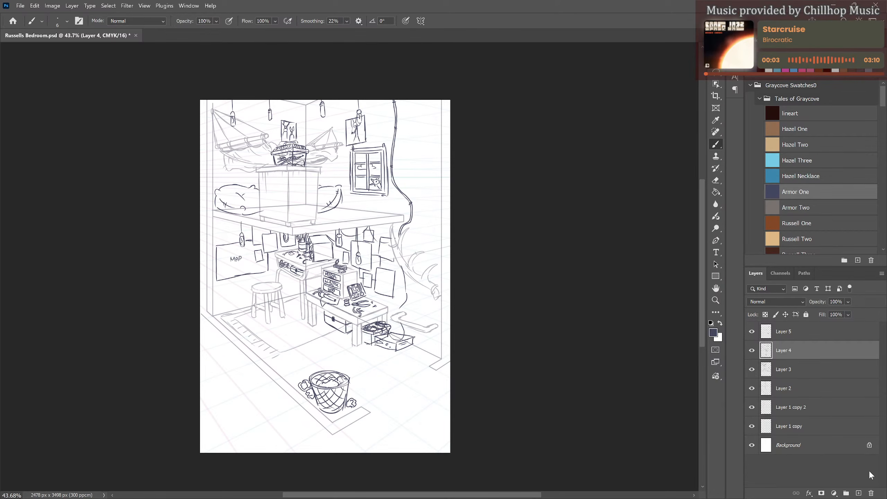
Save the bedroom drawing file.
{"action": "key", "text": "ctrl+s"}
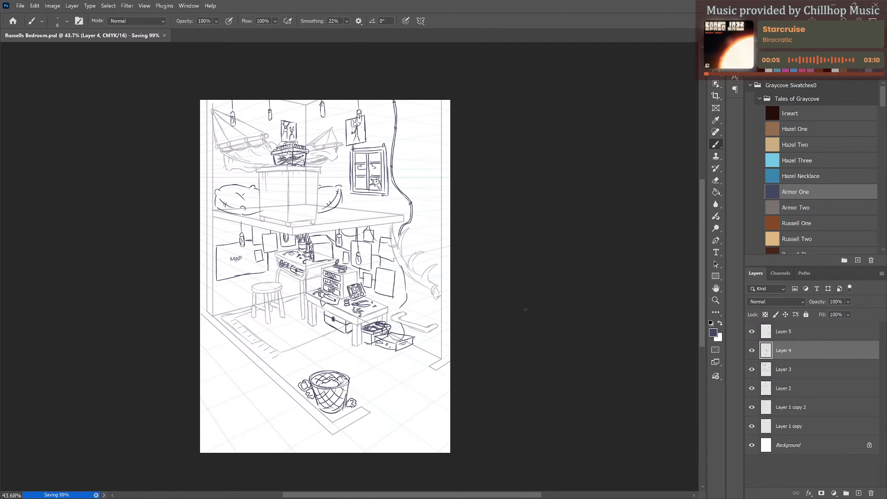
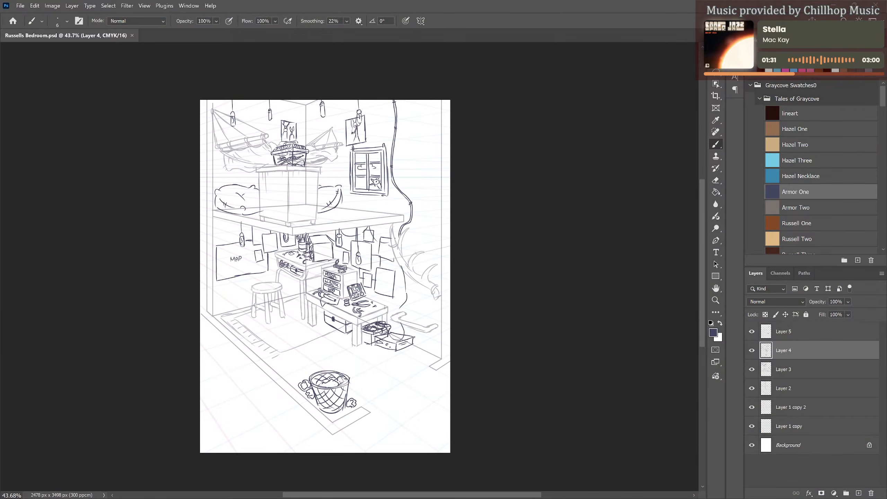
{"action": "scroll", "coordinate": [323, 169], "scroll_direction": "up", "scroll_amount": 3}
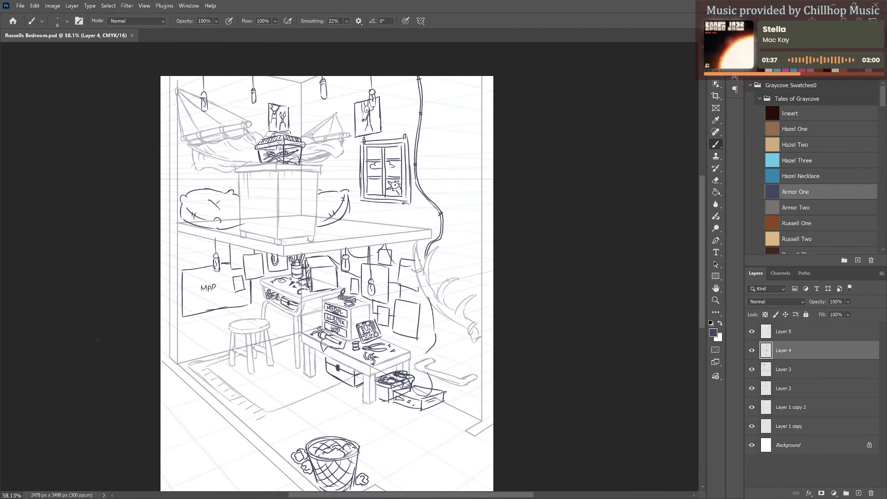
{"action": "scroll", "coordinate": [454, 287], "scroll_direction": "down", "scroll_amount": 3}
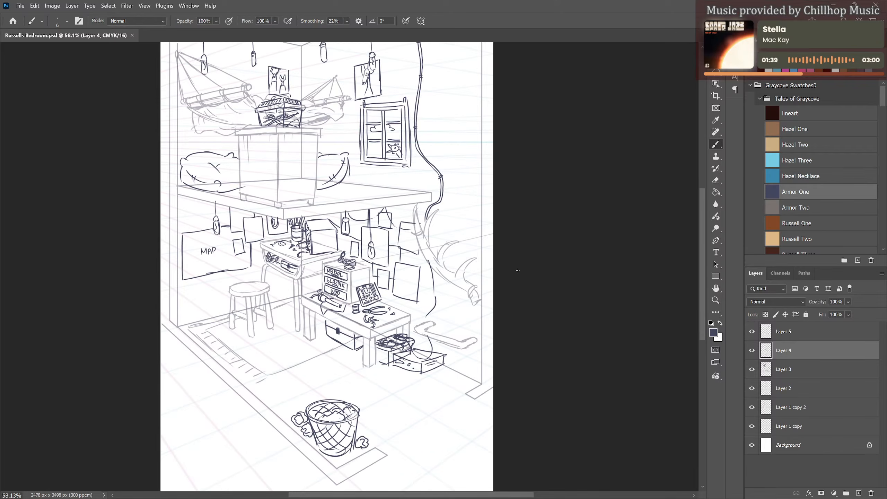
{"action": "scroll", "coordinate": [522, 262], "scroll_direction": "down", "scroll_amount": 2}
{"action": "scroll", "coordinate": [458, 260], "scroll_direction": "up", "scroll_amount": 2}
{"action": "left_click_drag", "start_coordinate": [458, 259], "coordinate": [454, 355]}
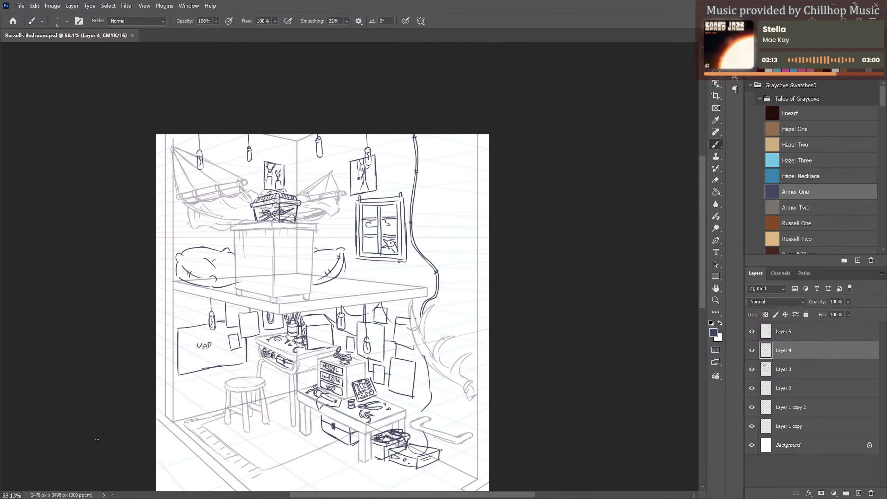
{"action": "scroll", "coordinate": [459, 322], "scroll_direction": "down", "scroll_amount": 3}
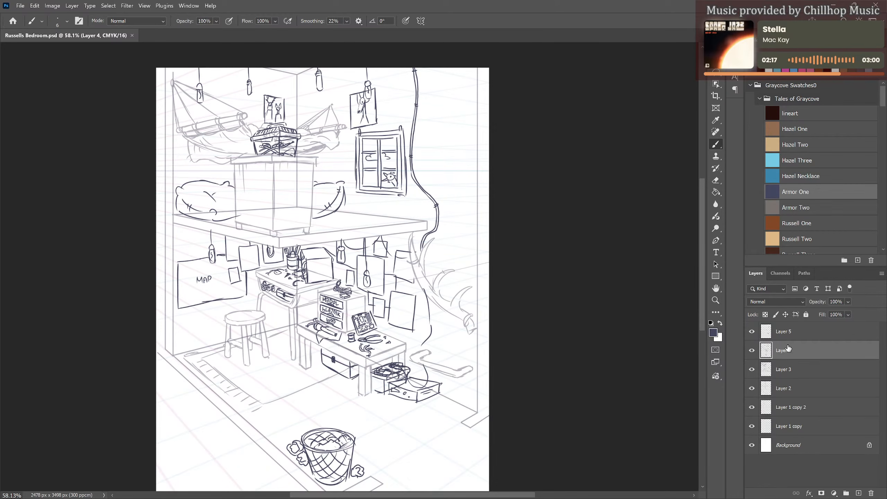
Fade the sketch by lowering Layer 5 to 28% opacity and Layer 4 to 25% opacity.
{"action": "left_click", "coordinate": [789, 341]}
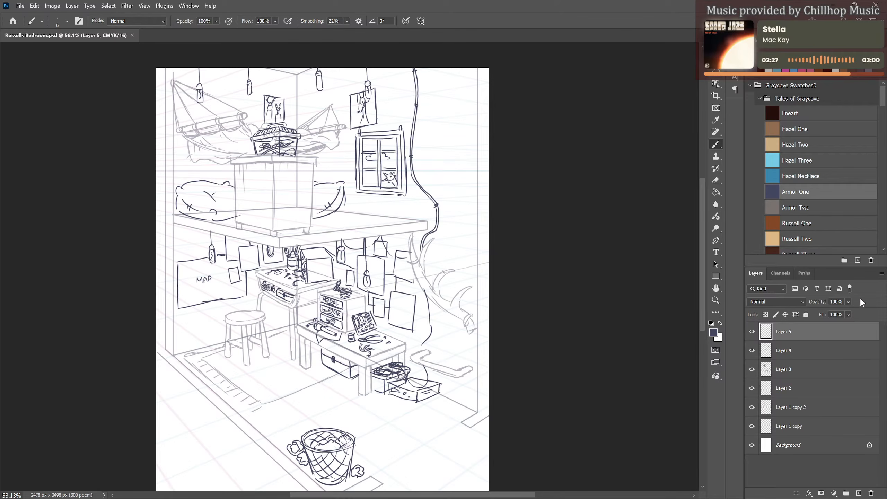
{"action": "left_click_drag", "start_coordinate": [848, 302], "coordinate": [843, 315]}
{"action": "left_click", "coordinate": [816, 350]}
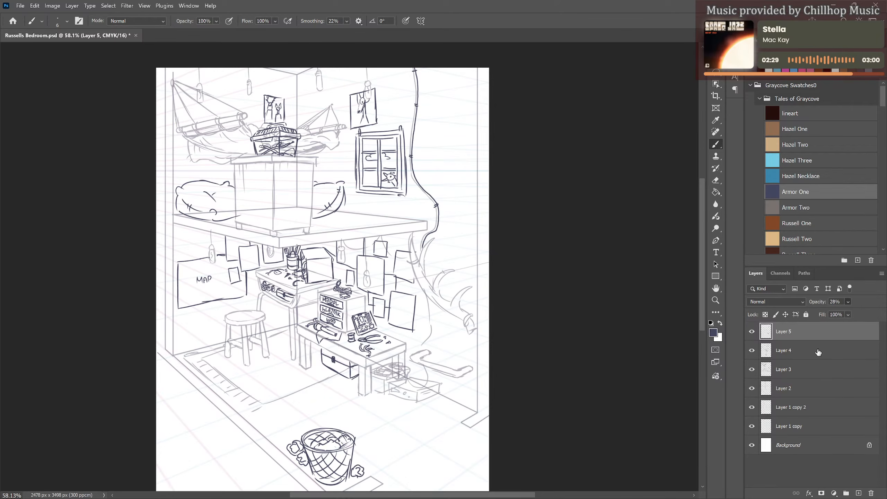
{"action": "left_click", "coordinate": [816, 350]}
{"action": "left_click", "coordinate": [841, 313]}
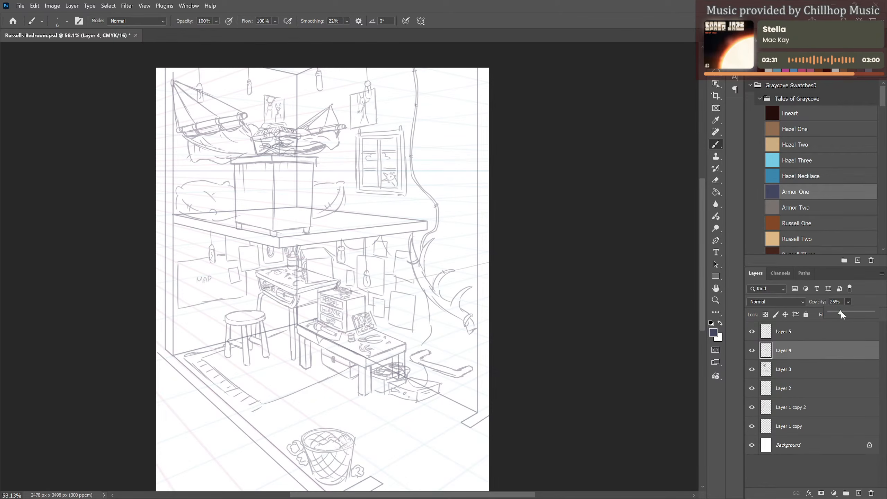
Add a new layer above Layer 5 and name it "cleanup".
{"action": "left_click", "coordinate": [809, 333]}
{"action": "left_click", "coordinate": [858, 493]}
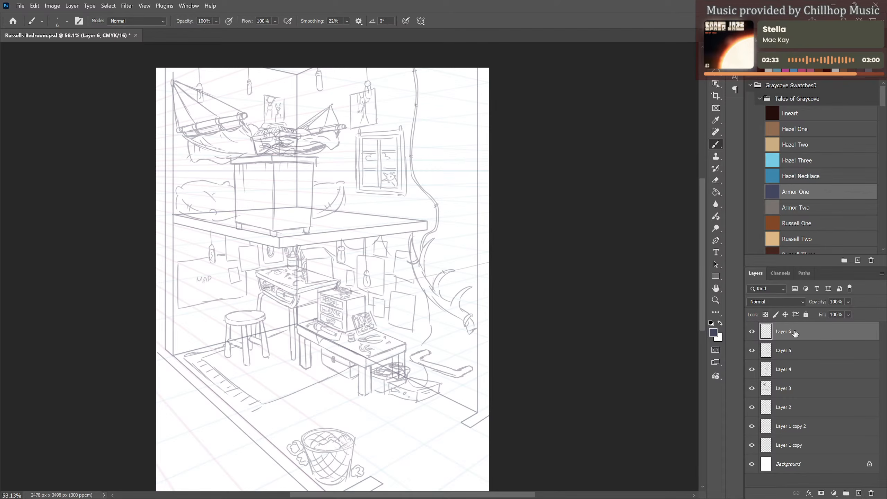
{"action": "double_click", "coordinate": [792, 331]}
{"action": "type", "text": "cleanup"}
{"action": "key", "text": "Return"}
Set the brush smoothing to 14% and ink the slanted left edge of the terrarium's lid on the cleanup layer.
{"action": "scroll", "coordinate": [293, 183], "scroll_direction": "down", "scroll_amount": 2}
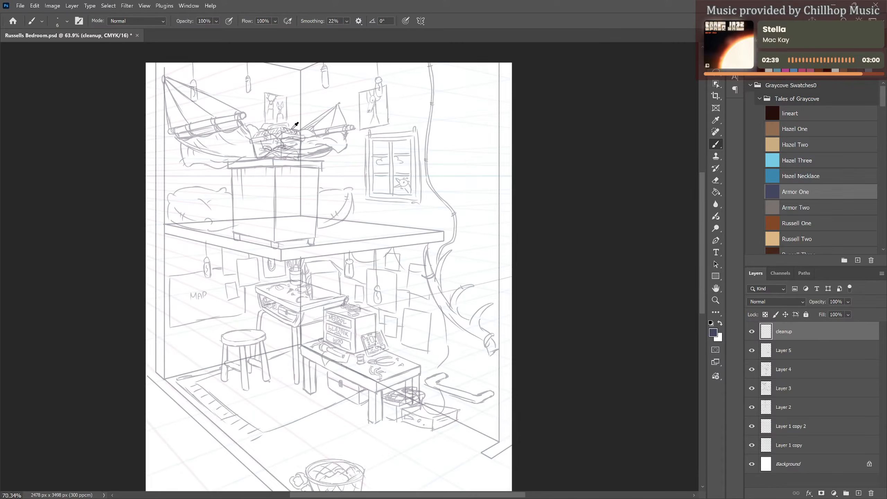
{"action": "scroll", "coordinate": [366, 190], "scroll_direction": "up", "scroll_amount": 5}
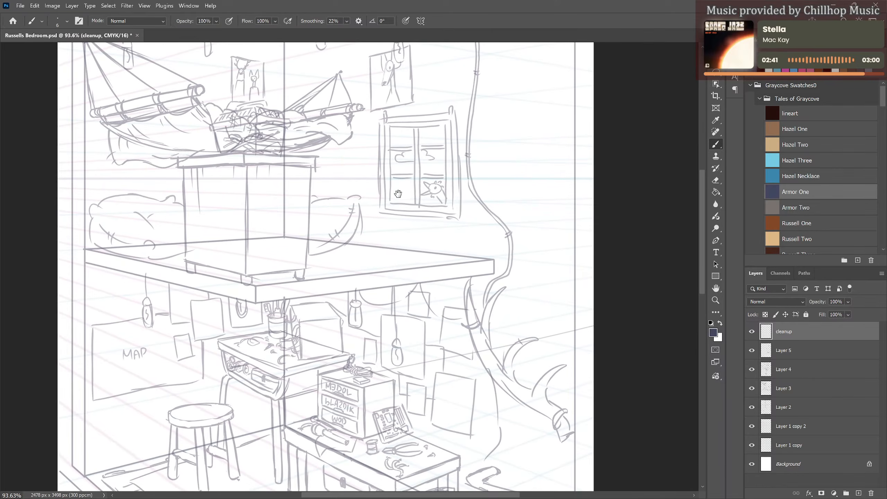
{"action": "mouse_move", "coordinate": [396, 186]}
{"action": "left_mouse_down"}
{"action": "mouse_move", "coordinate": [419, 301]}
{"action": "mouse_move", "coordinate": [411, 248]}
{"action": "left_mouse_up"}
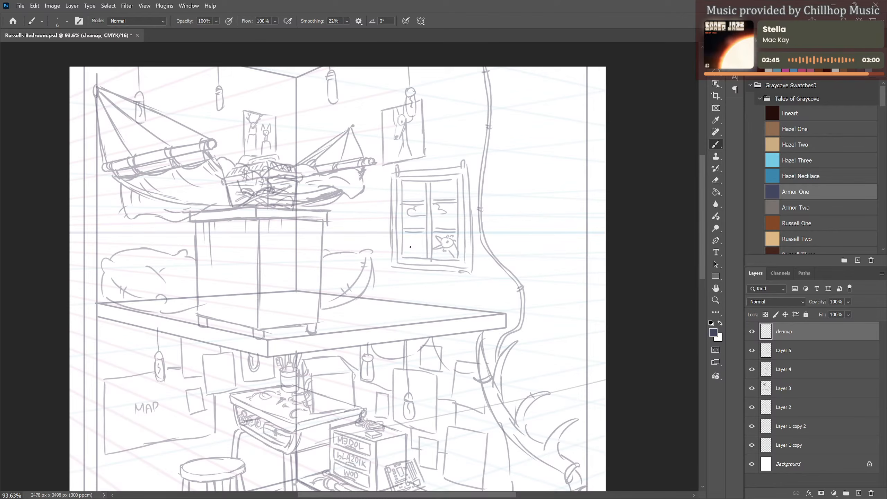
{"action": "left_click_drag", "start_coordinate": [425, 246], "coordinate": [427, 318]}
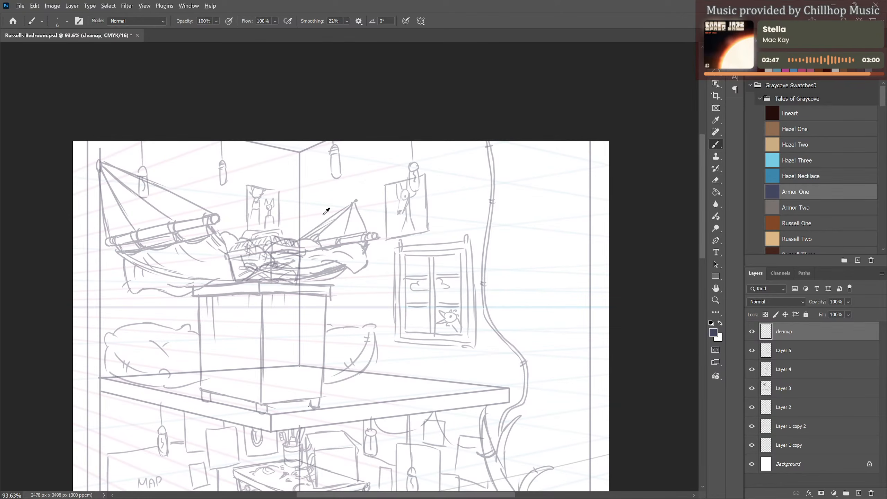
{"action": "scroll", "coordinate": [252, 231], "scroll_direction": "up", "scroll_amount": 5}
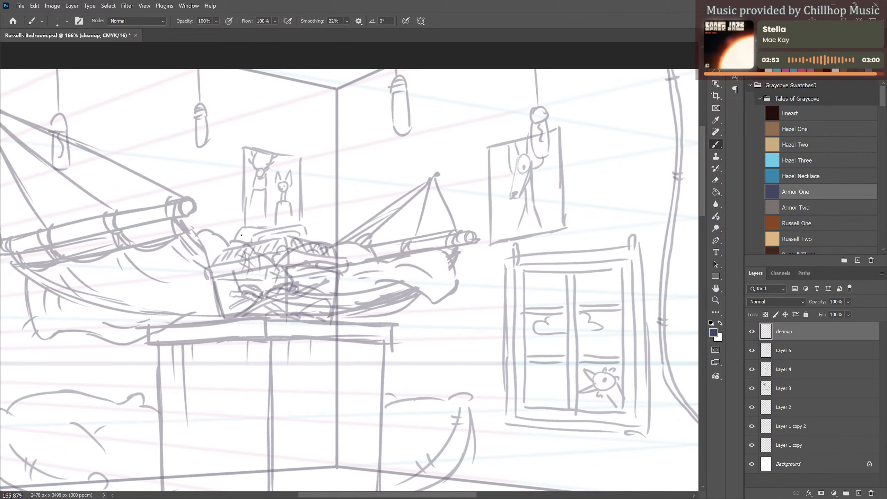
{"action": "left_click", "coordinate": [347, 21]}
{"action": "left_click_drag", "start_coordinate": [354, 35], "coordinate": [350, 33]}
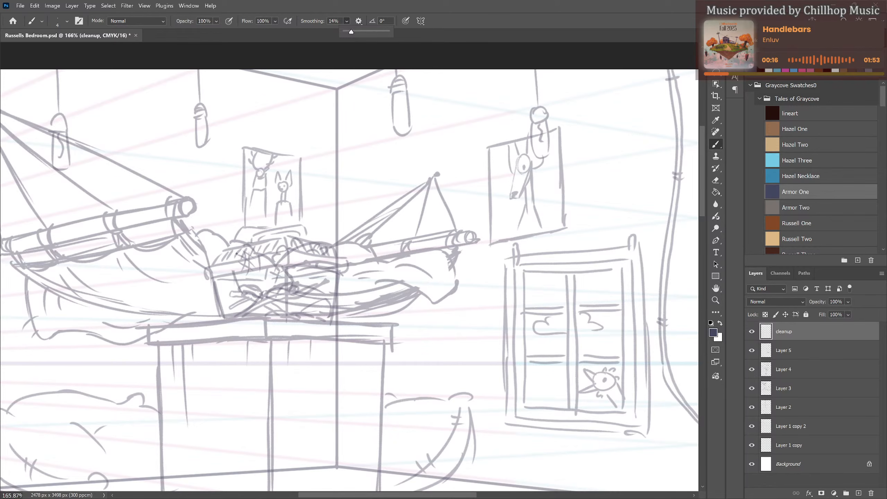
{"action": "left_click_drag", "start_coordinate": [210, 267], "coordinate": [222, 251]}
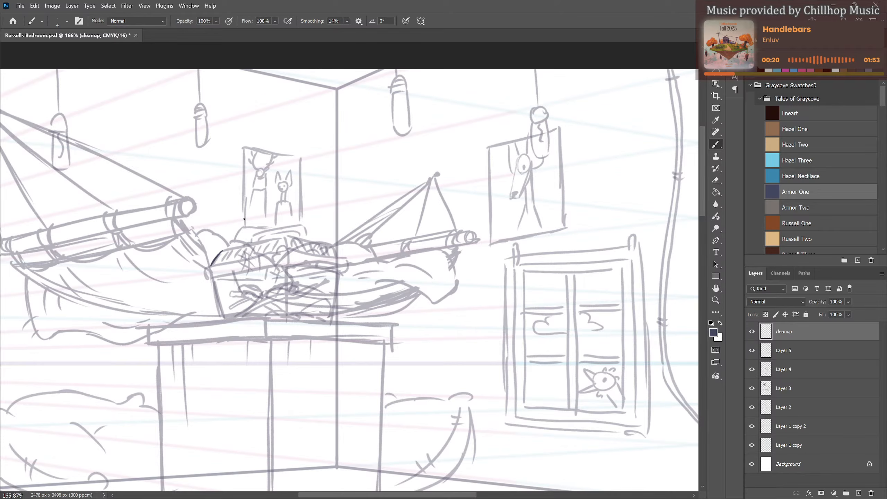
Lower the opacity of Layer 2 to 11% and Layer 3 to 15% to fade the remaining rough lines.
{"action": "left_click", "coordinate": [791, 352]}
{"action": "left_click", "coordinate": [794, 408]}
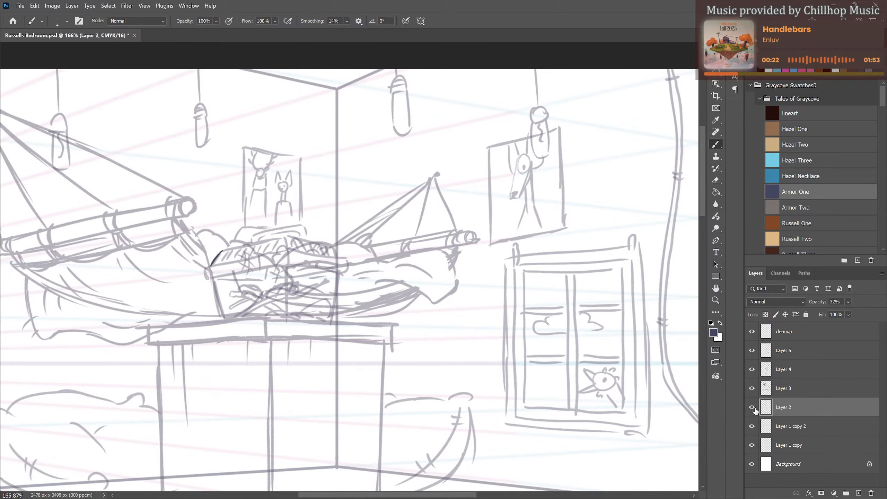
{"action": "left_click", "coordinate": [752, 407]}
{"action": "left_click", "coordinate": [752, 407]}
{"action": "left_click_drag", "start_coordinate": [844, 316], "coordinate": [842, 314]}
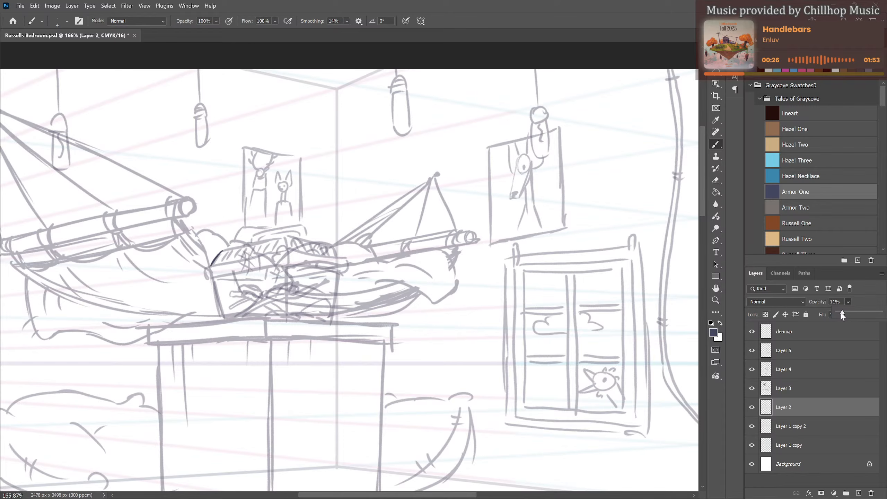
{"action": "left_click", "coordinate": [787, 392]}
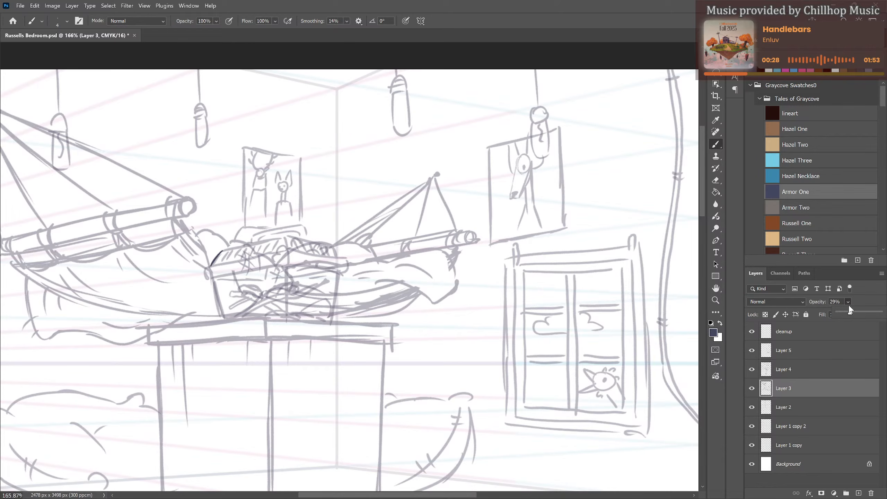
{"action": "left_click_drag", "start_coordinate": [844, 314], "coordinate": [845, 314]}
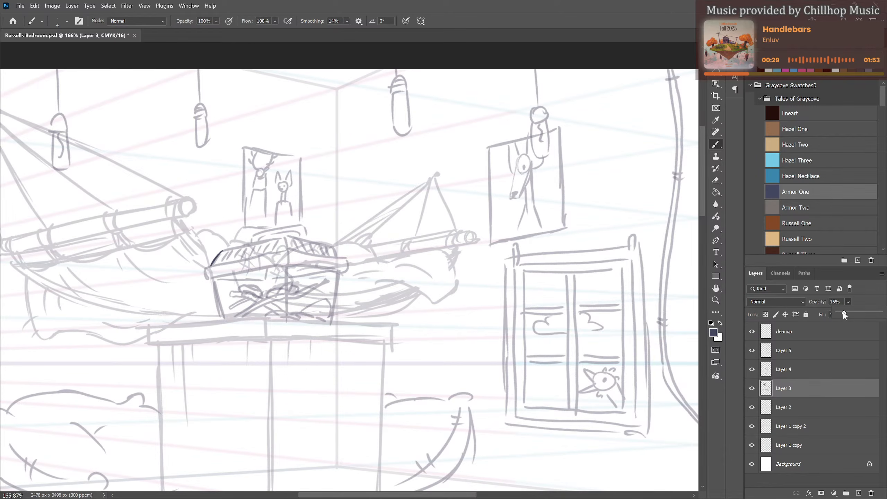
{"action": "left_click", "coordinate": [790, 373]}
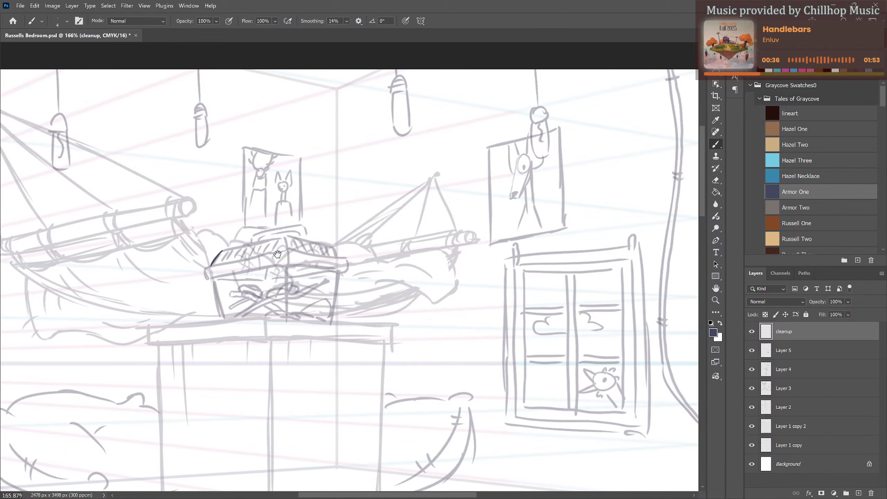
On the cleanup layer, ink the top outline of the terrarium's lid, redrawing the right-hand edges down to the rim.
{"action": "mouse_move", "coordinate": [276, 255]}
{"action": "left_mouse_down"}
{"action": "mouse_move", "coordinate": [318, 229]}
{"action": "mouse_move", "coordinate": [299, 216]}
{"action": "mouse_move", "coordinate": [320, 213]}
{"action": "left_mouse_up"}
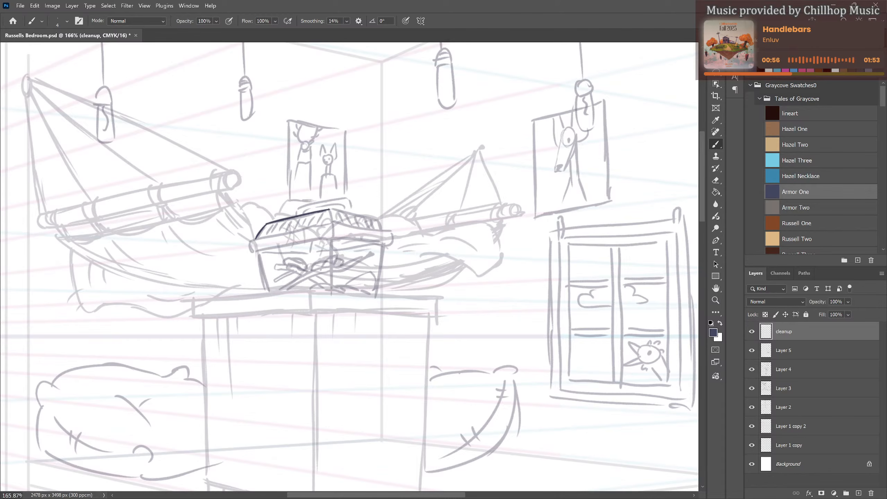
{"action": "mouse_move", "coordinate": [329, 210]}
{"action": "left_mouse_down"}
{"action": "mouse_move", "coordinate": [365, 213]}
{"action": "mouse_move", "coordinate": [352, 210]}
{"action": "mouse_move", "coordinate": [378, 225]}
{"action": "left_mouse_up"}
{"action": "key", "text": "ctrl+z"}
{"action": "key", "text": "ctrl+z"}
{"action": "key", "text": "ctrl+z"}
{"action": "left_click_drag", "start_coordinate": [331, 209], "coordinate": [375, 218]}
{"action": "mouse_move", "coordinate": [329, 210]}
{"action": "left_mouse_down"}
{"action": "mouse_move", "coordinate": [333, 223]}
{"action": "mouse_move", "coordinate": [384, 232]}
{"action": "left_mouse_up"}
Ink the double-lined rim around both visible sides of the terrarium's lid and tidy it with the Eraser.
{"action": "left_click_drag", "start_coordinate": [249, 243], "coordinate": [337, 223]}
{"action": "mouse_move", "coordinate": [249, 242]}
{"action": "left_mouse_down"}
{"action": "mouse_move", "coordinate": [250, 252]}
{"action": "mouse_move", "coordinate": [283, 234]}
{"action": "mouse_move", "coordinate": [345, 224]}
{"action": "left_mouse_up"}
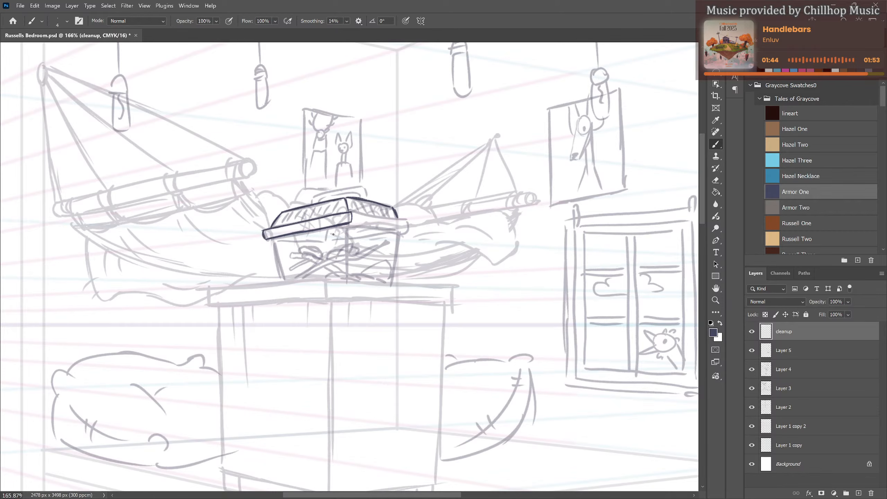
{"action": "left_click_drag", "start_coordinate": [349, 223], "coordinate": [408, 231]}
{"action": "left_click_drag", "start_coordinate": [356, 211], "coordinate": [409, 224]}
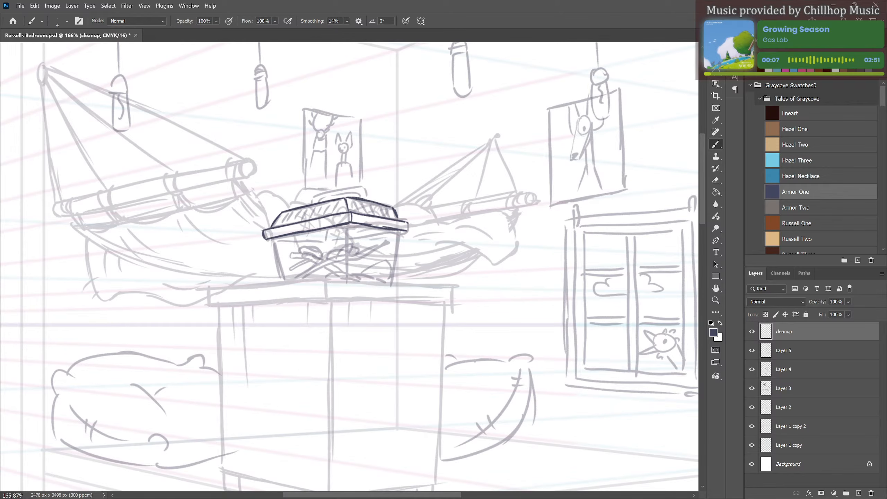
{"action": "left_click_drag", "start_coordinate": [406, 222], "coordinate": [408, 231]}
{"action": "key", "text": "e"}
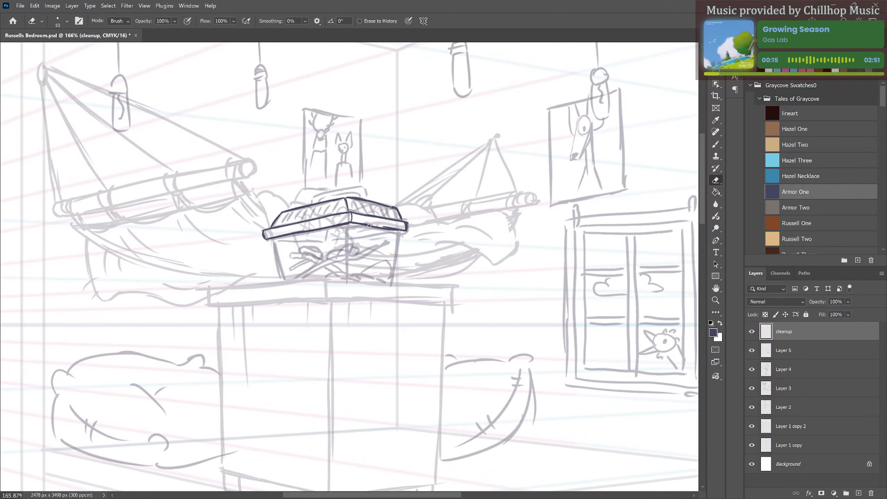
{"action": "key", "text": "b"}
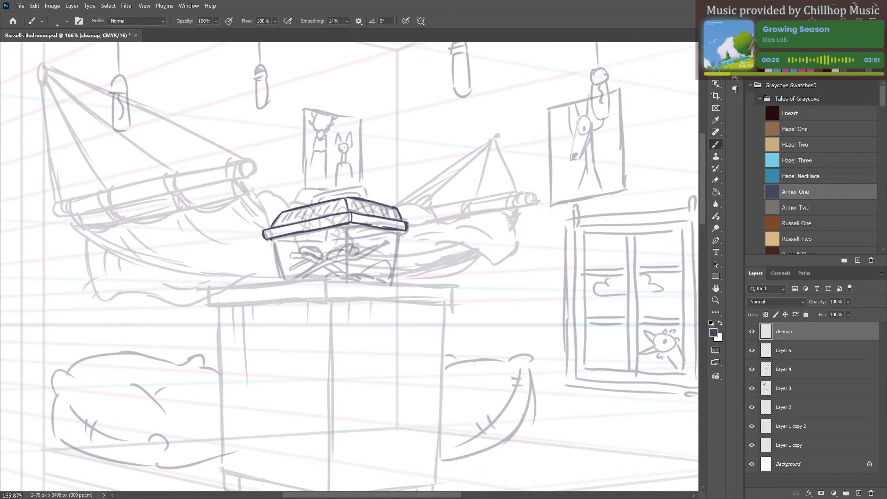
Ink the left, corner and right edges of the terrarium's tank and thicken the line beneath the rim.
{"action": "left_click_drag", "start_coordinate": [270, 240], "coordinate": [282, 281]}
{"action": "left_click_drag", "start_coordinate": [349, 225], "coordinate": [347, 282]}
{"action": "left_click_drag", "start_coordinate": [403, 232], "coordinate": [393, 283]}
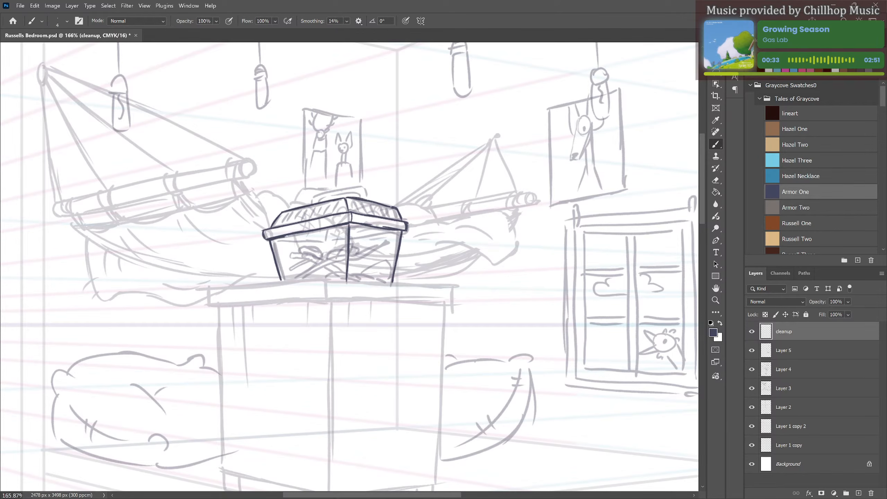
{"action": "mouse_move", "coordinate": [288, 237]}
{"action": "left_mouse_down"}
{"action": "mouse_move", "coordinate": [390, 227]}
{"action": "mouse_move", "coordinate": [351, 224]}
{"action": "mouse_move", "coordinate": [373, 226]}
{"action": "mouse_move", "coordinate": [361, 223]}
{"action": "mouse_move", "coordinate": [406, 232]}
{"action": "left_mouse_up"}
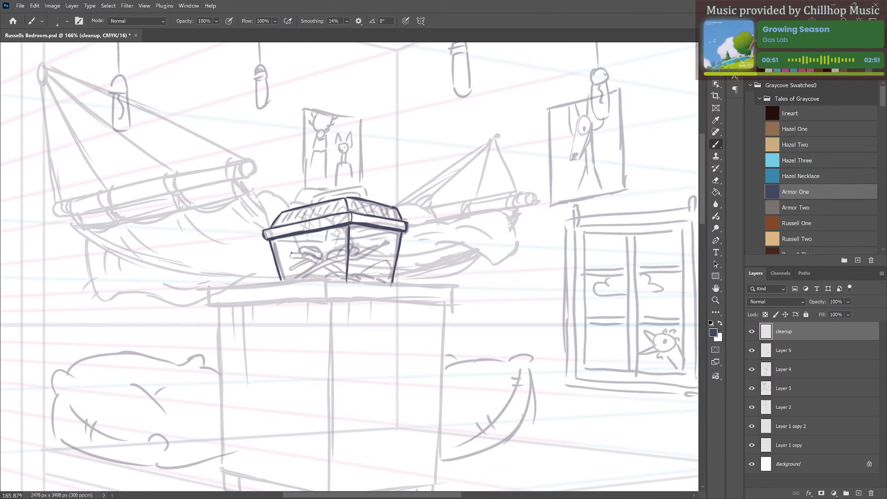
Ink the crossed twigs, two segmented caterpillars and a leaf inside the terrarium, cleaning up overlaps with the Eraser.
{"action": "mouse_move", "coordinate": [290, 253]}
{"action": "left_mouse_down"}
{"action": "mouse_move", "coordinate": [305, 259]}
{"action": "mouse_move", "coordinate": [292, 268]}
{"action": "mouse_move", "coordinate": [316, 264]}
{"action": "mouse_move", "coordinate": [299, 250]}
{"action": "mouse_move", "coordinate": [312, 255]}
{"action": "left_mouse_up"}
{"action": "left_click_drag", "start_coordinate": [304, 247], "coordinate": [324, 257]}
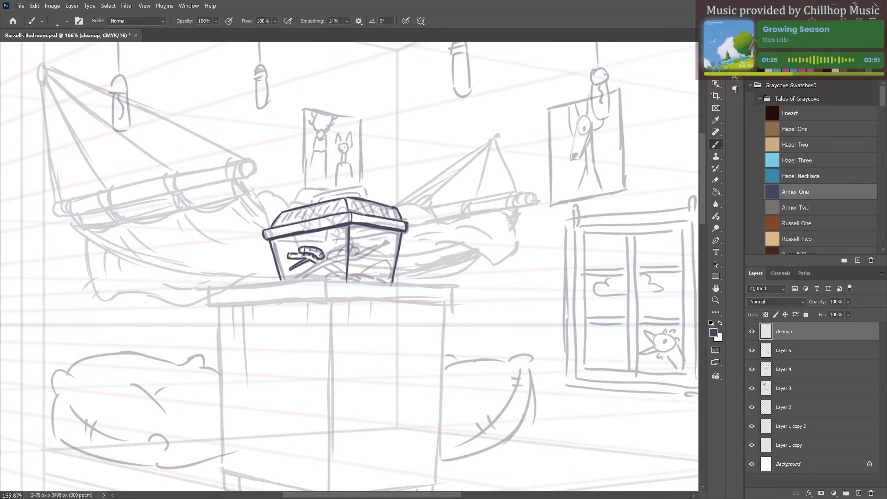
{"action": "mouse_move", "coordinate": [293, 279]}
{"action": "left_mouse_down"}
{"action": "mouse_move", "coordinate": [387, 239]}
{"action": "mouse_move", "coordinate": [375, 253]}
{"action": "mouse_move", "coordinate": [393, 251]}
{"action": "mouse_move", "coordinate": [335, 263]}
{"action": "mouse_move", "coordinate": [354, 278]}
{"action": "mouse_move", "coordinate": [330, 265]}
{"action": "mouse_move", "coordinate": [355, 279]}
{"action": "mouse_move", "coordinate": [330, 262]}
{"action": "mouse_move", "coordinate": [303, 278]}
{"action": "mouse_move", "coordinate": [320, 259]}
{"action": "mouse_move", "coordinate": [339, 278]}
{"action": "mouse_move", "coordinate": [344, 251]}
{"action": "mouse_move", "coordinate": [328, 259]}
{"action": "mouse_move", "coordinate": [354, 254]}
{"action": "left_mouse_up"}
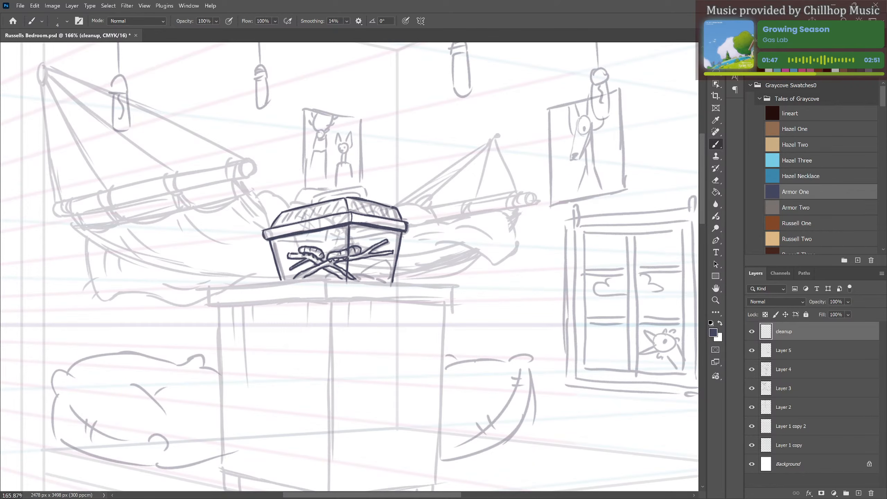
{"action": "key", "text": "e"}
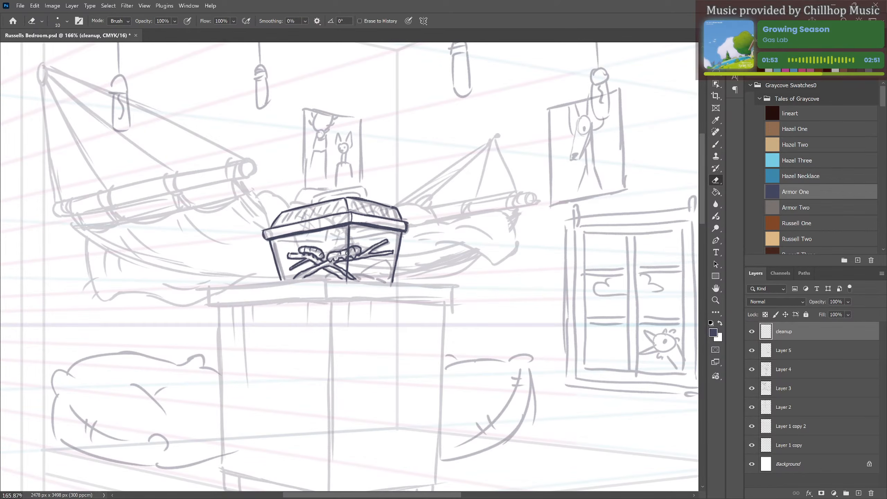
{"action": "key", "text": "b"}
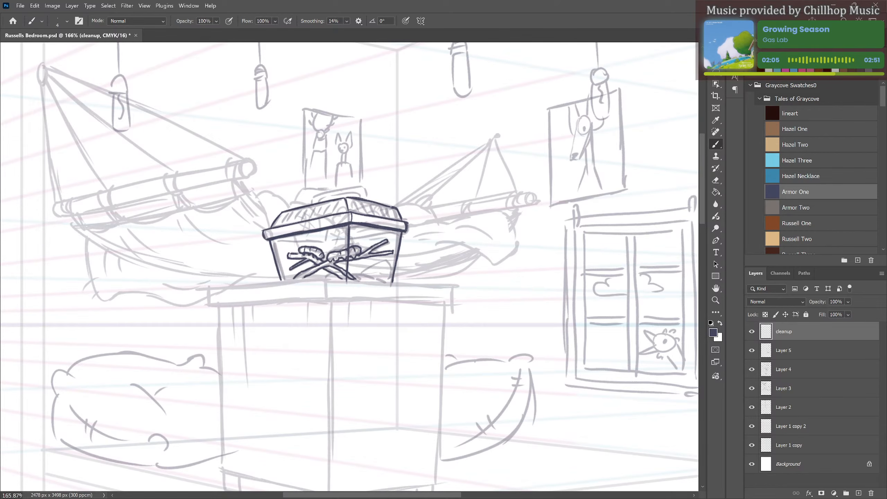
{"action": "left_click_drag", "start_coordinate": [372, 247], "coordinate": [376, 238]}
Draw a row of slanted vent slots along both sloping faces of the terrarium's lid.
{"action": "left_click_drag", "start_coordinate": [292, 212], "coordinate": [287, 222]}
{"action": "mouse_move", "coordinate": [294, 213]}
{"action": "left_mouse_down"}
{"action": "mouse_move", "coordinate": [289, 223]}
{"action": "mouse_move", "coordinate": [304, 219]}
{"action": "left_mouse_up"}
{"action": "mouse_move", "coordinate": [310, 209]}
{"action": "left_mouse_down"}
{"action": "mouse_move", "coordinate": [305, 219]}
{"action": "mouse_move", "coordinate": [322, 215]}
{"action": "left_mouse_up"}
{"action": "mouse_move", "coordinate": [328, 206]}
{"action": "left_mouse_down"}
{"action": "mouse_move", "coordinate": [362, 204]}
{"action": "mouse_move", "coordinate": [396, 218]}
{"action": "left_mouse_up"}
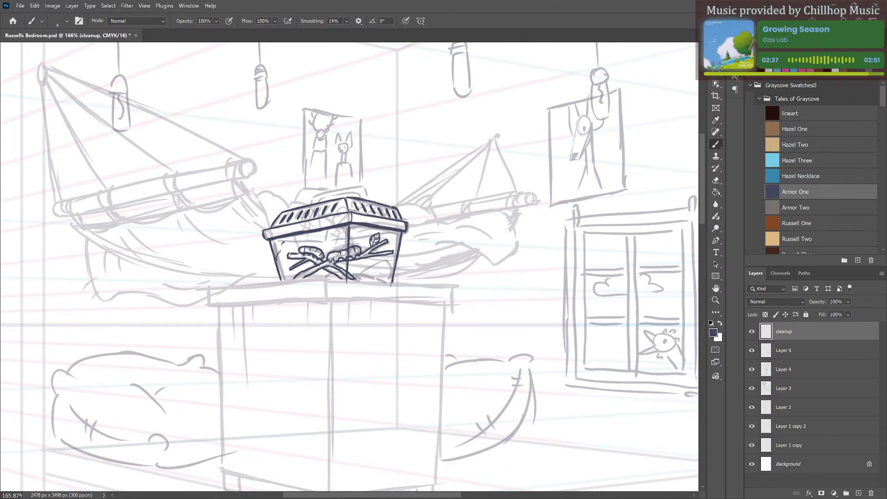
Ink foliage inside the terrarium's left side and rounded clumps of ground cover along its bottom.
{"action": "left_click_drag", "start_coordinate": [293, 238], "coordinate": [288, 249]}
{"action": "mouse_move", "coordinate": [278, 246]}
{"action": "left_mouse_down"}
{"action": "mouse_move", "coordinate": [281, 268]}
{"action": "mouse_move", "coordinate": [291, 267]}
{"action": "left_mouse_up"}
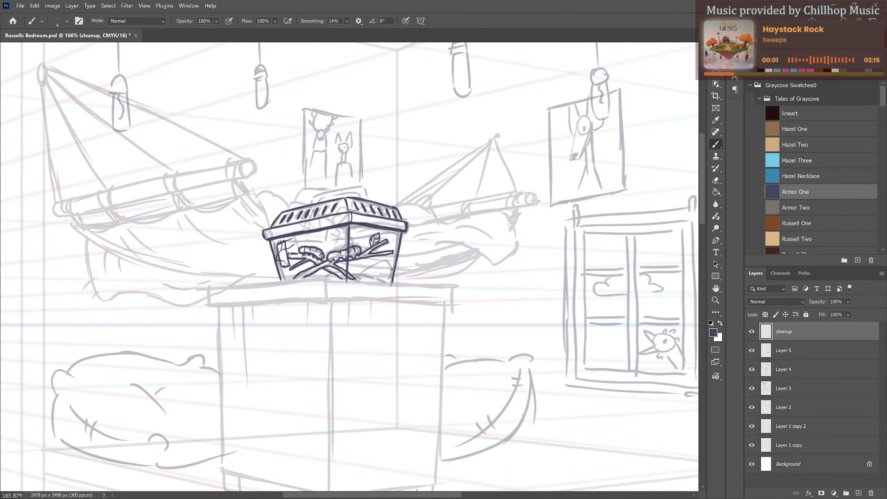
{"action": "mouse_move", "coordinate": [367, 266]}
{"action": "left_mouse_down"}
{"action": "mouse_move", "coordinate": [384, 262]}
{"action": "mouse_move", "coordinate": [387, 276]}
{"action": "mouse_move", "coordinate": [377, 278]}
{"action": "mouse_move", "coordinate": [390, 279]}
{"action": "left_mouse_up"}
{"action": "left_click_drag", "start_coordinate": [286, 276], "coordinate": [361, 272]}
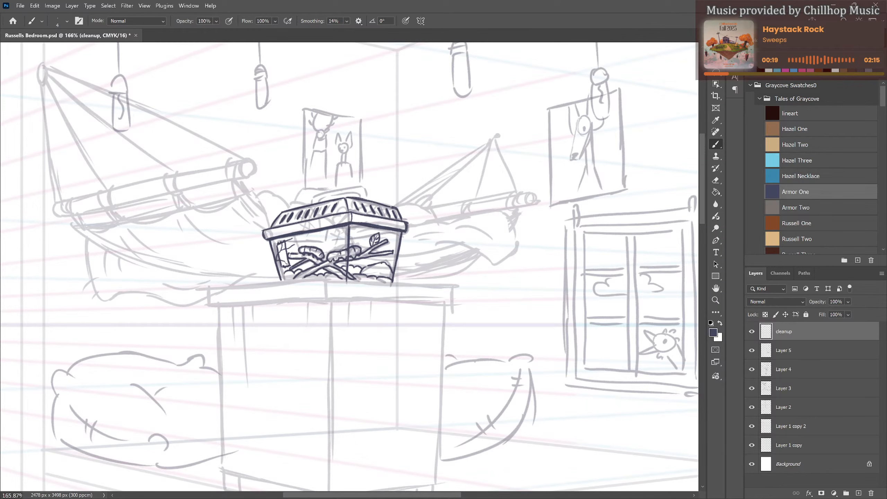
Ink the raised carrying handle on top of the terrarium's lid.
{"action": "scroll", "coordinate": [316, 221], "scroll_direction": "up", "scroll_amount": 2}
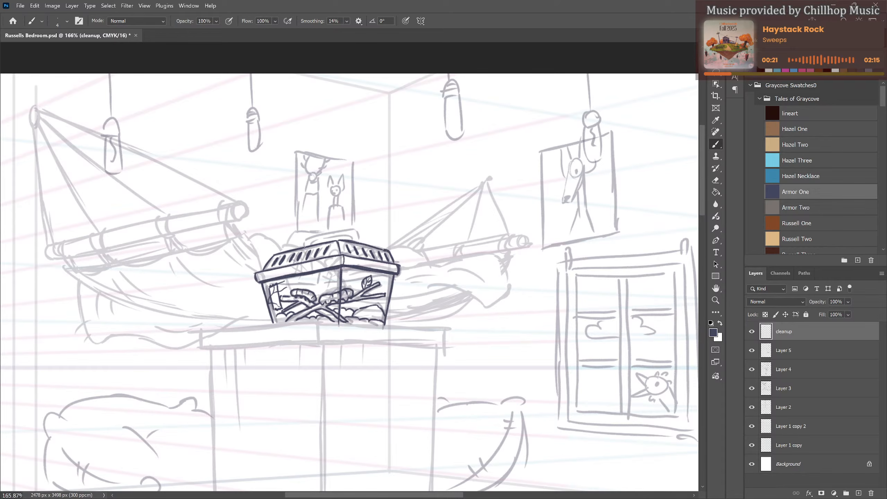
{"action": "mouse_move", "coordinate": [304, 248]}
{"action": "left_mouse_down"}
{"action": "mouse_move", "coordinate": [337, 228]}
{"action": "mouse_move", "coordinate": [358, 242]}
{"action": "mouse_move", "coordinate": [344, 234]}
{"action": "left_mouse_up"}
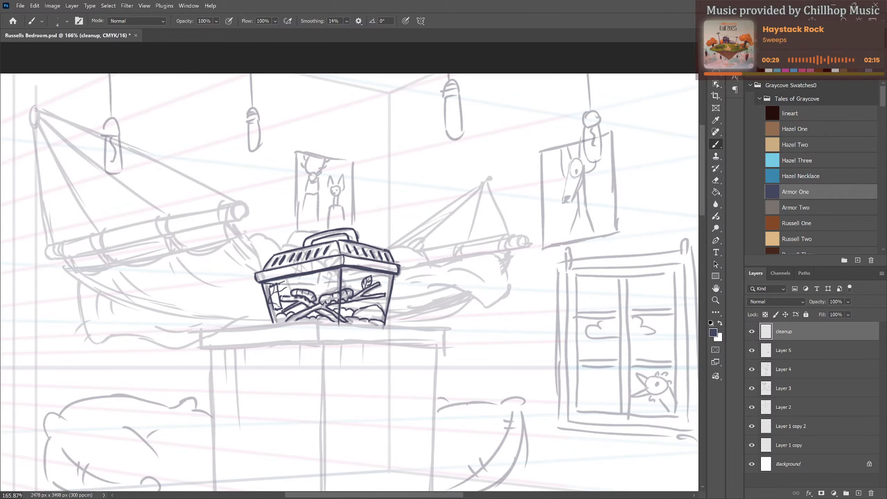
Shade the underside of the terrarium's lid with dense slanted hatching along the upper part of both glass faces.
{"action": "key", "text": "ctrl+z"}
{"action": "left_click_drag", "start_coordinate": [283, 284], "coordinate": [388, 275]}
{"action": "left_click_drag", "start_coordinate": [319, 286], "coordinate": [320, 299]}
{"action": "mouse_move", "coordinate": [278, 280]}
{"action": "left_mouse_down"}
{"action": "mouse_move", "coordinate": [301, 282]}
{"action": "mouse_move", "coordinate": [334, 269]}
{"action": "mouse_move", "coordinate": [336, 279]}
{"action": "mouse_move", "coordinate": [347, 267]}
{"action": "mouse_move", "coordinate": [341, 278]}
{"action": "mouse_move", "coordinate": [381, 275]}
{"action": "left_mouse_up"}
{"action": "scroll", "coordinate": [326, 367], "scroll_direction": "down", "scroll_amount": 5}
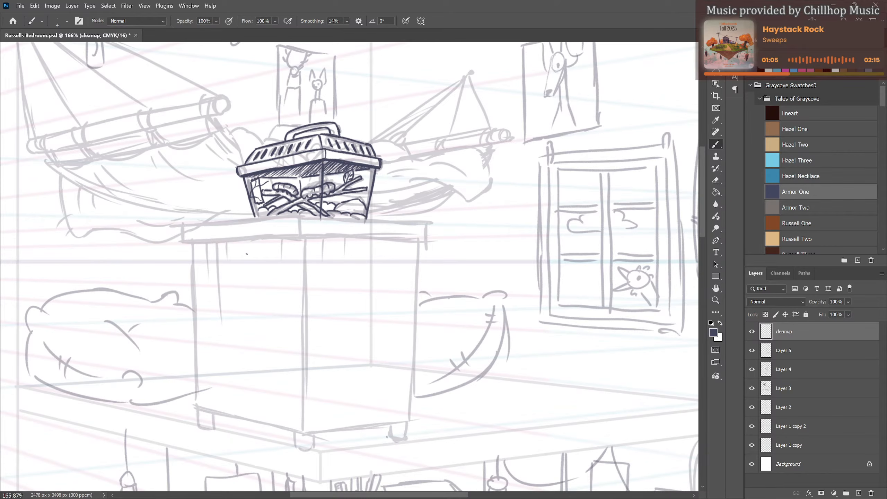
{"action": "mouse_move", "coordinate": [257, 268]}
{"action": "left_mouse_down"}
{"action": "mouse_move", "coordinate": [301, 291]}
{"action": "mouse_move", "coordinate": [275, 296]}
{"action": "left_mouse_up"}
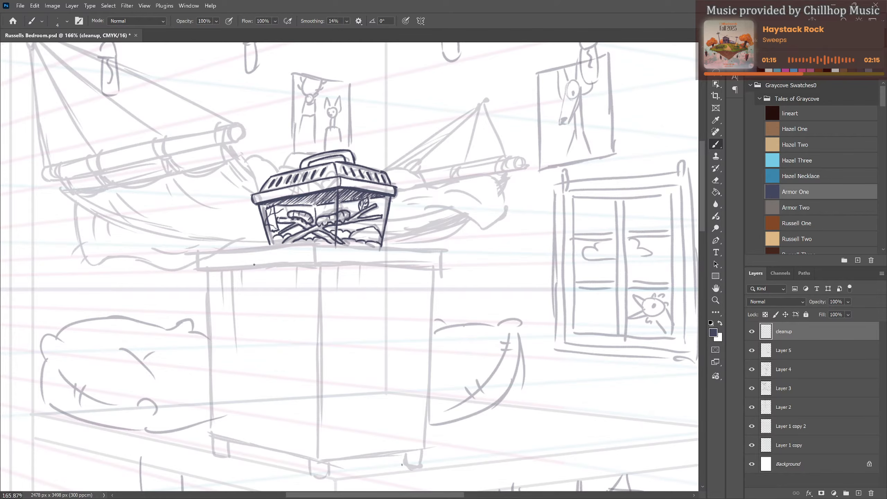
{"action": "left_click_drag", "start_coordinate": [198, 253], "coordinate": [303, 244]}
{"action": "key", "text": "ctrl+z"}
{"action": "key", "text": "ctrl+z"}
{"action": "key", "text": "ctrl+z"}
{"action": "key", "text": "ctrl+z"}
{"action": "left_click_drag", "start_coordinate": [199, 253], "coordinate": [315, 243]}
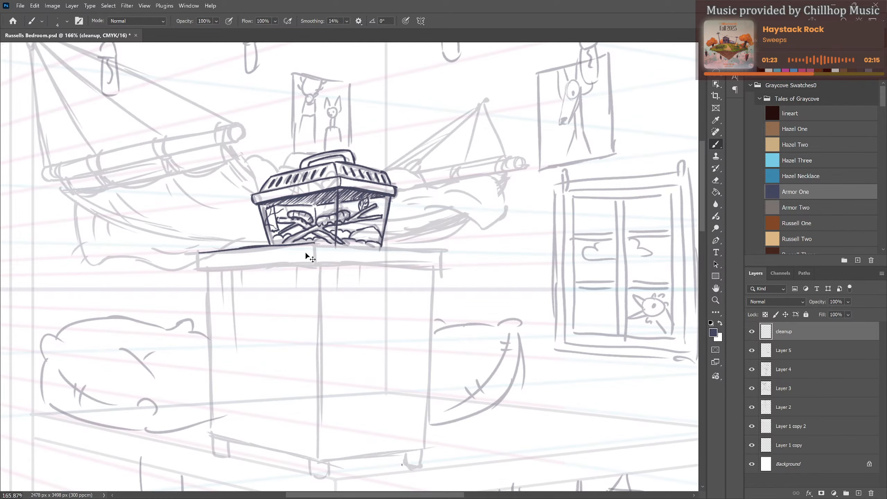
{"action": "key", "text": "ctrl+z"}
{"action": "key", "text": "ctrl+z"}
Ink the outline of the left front face of the cabinet's slab top beneath the terrarium.
{"action": "key", "text": "r"}
{"action": "left_click_drag", "start_coordinate": [315, 280], "coordinate": [321, 317]}
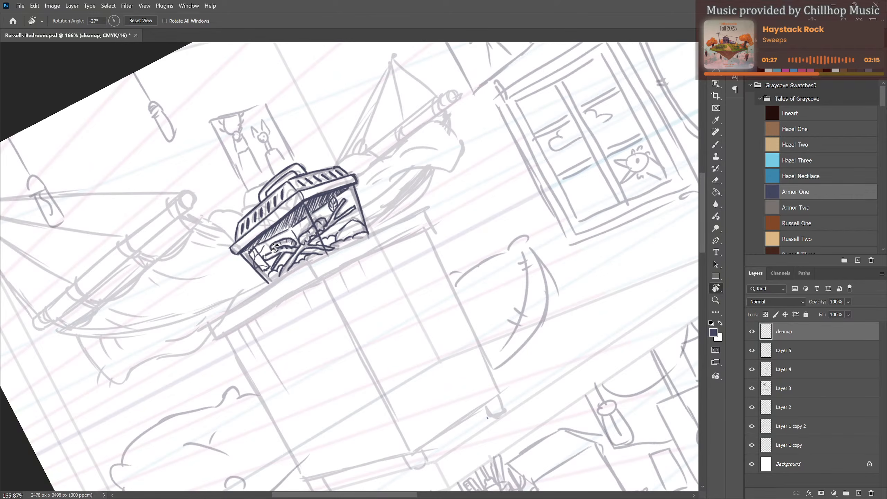
{"action": "key", "text": "b"}
{"action": "left_click_drag", "start_coordinate": [208, 324], "coordinate": [313, 261]}
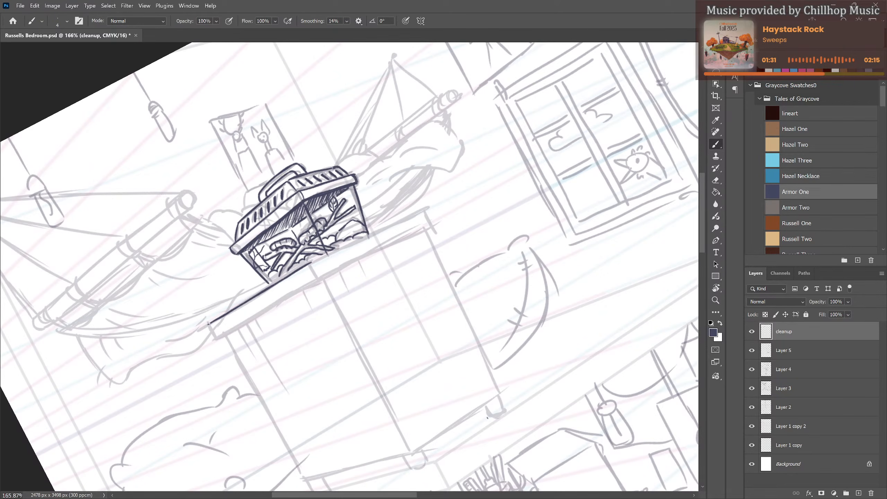
{"action": "mouse_move", "coordinate": [208, 324]}
{"action": "left_mouse_down"}
{"action": "mouse_move", "coordinate": [215, 337]}
{"action": "mouse_move", "coordinate": [319, 280]}
{"action": "mouse_move", "coordinate": [345, 248]}
{"action": "mouse_move", "coordinate": [381, 228]}
{"action": "left_mouse_up"}
{"action": "key", "text": "ctrl+z"}
{"action": "key", "text": "ctrl+z"}
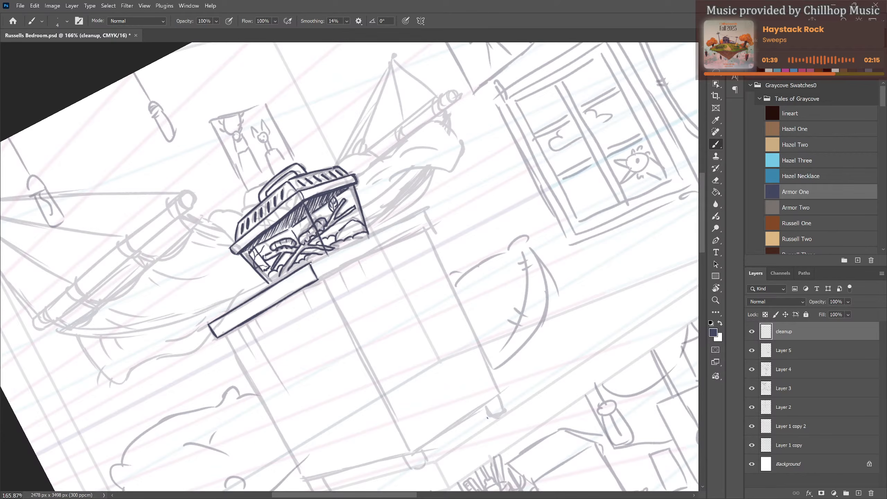
Ink the right face of the cabinet's slab top, extending from the shared corner line to the slab's far end.
{"action": "left_click_drag", "start_coordinate": [311, 263], "coordinate": [424, 209]}
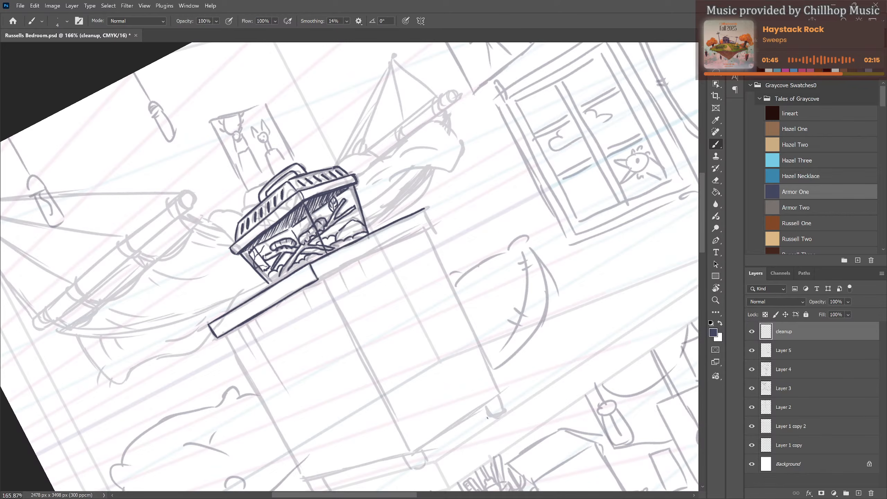
{"action": "left_click_drag", "start_coordinate": [318, 280], "coordinate": [416, 233]}
{"action": "key", "text": "ctrl+z"}
{"action": "key", "text": "ctrl+z"}
{"action": "mouse_move", "coordinate": [319, 276]}
{"action": "left_mouse_down"}
{"action": "mouse_move", "coordinate": [434, 224]}
{"action": "mouse_move", "coordinate": [429, 217]}
{"action": "mouse_move", "coordinate": [434, 226]}
{"action": "left_mouse_up"}
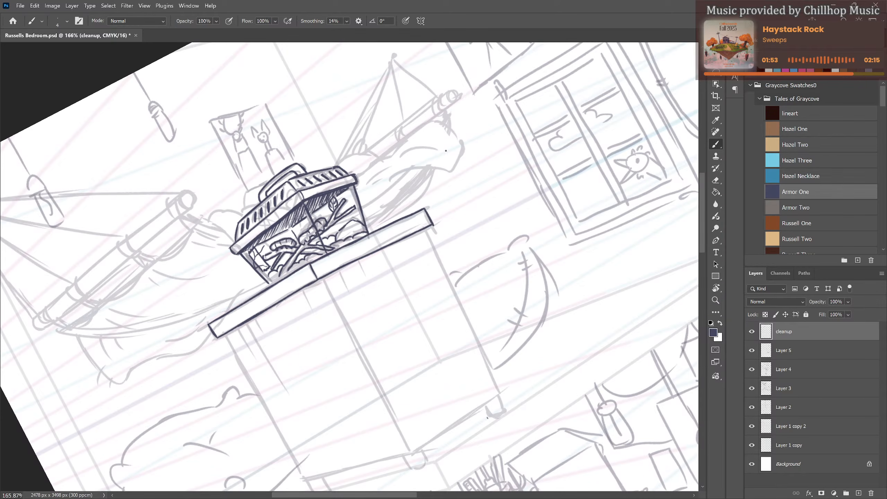
{"action": "key", "text": "r"}
{"action": "left_click", "coordinate": [141, 21]}
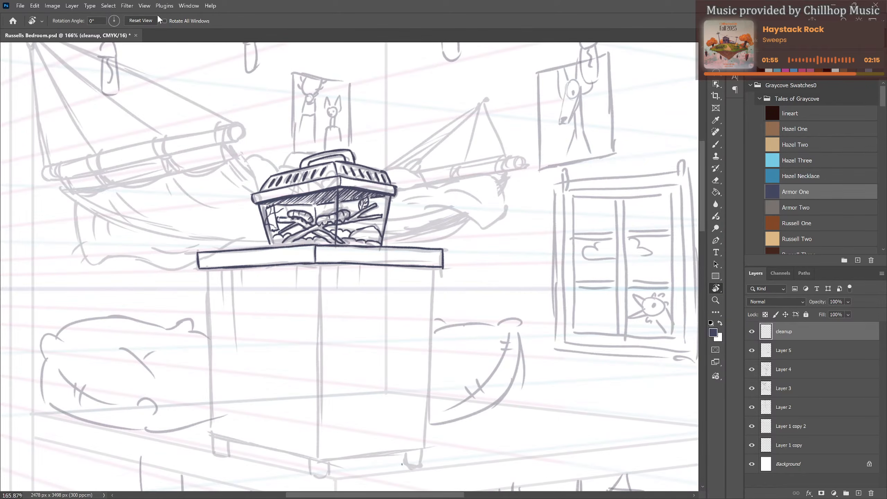
{"action": "key", "text": "b"}
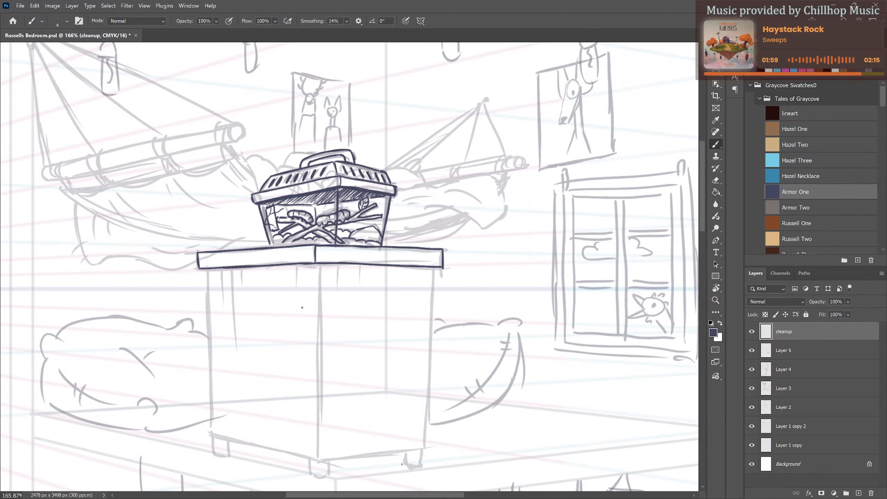
Thicken the lower edges of both slab faces on the cabinet top, trimming the excess line with the Eraser.
{"action": "left_click_drag", "start_coordinate": [297, 308], "coordinate": [318, 313]}
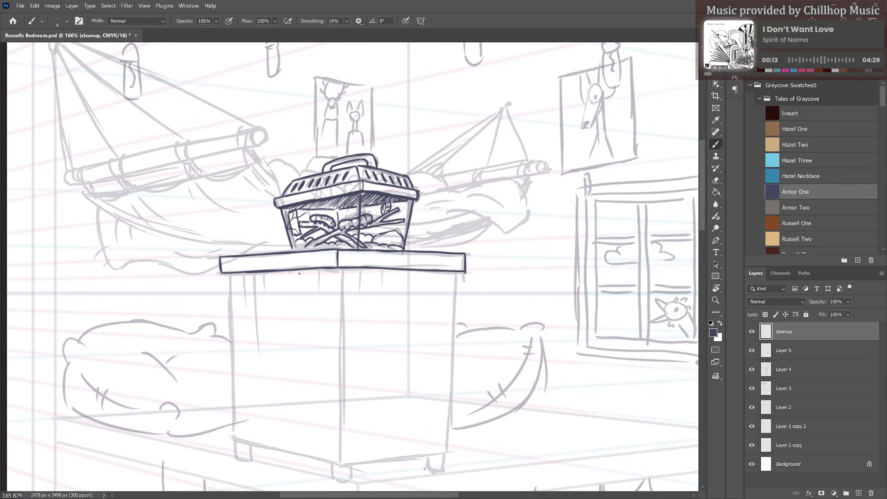
{"action": "left_click_drag", "start_coordinate": [305, 341], "coordinate": [303, 327]}
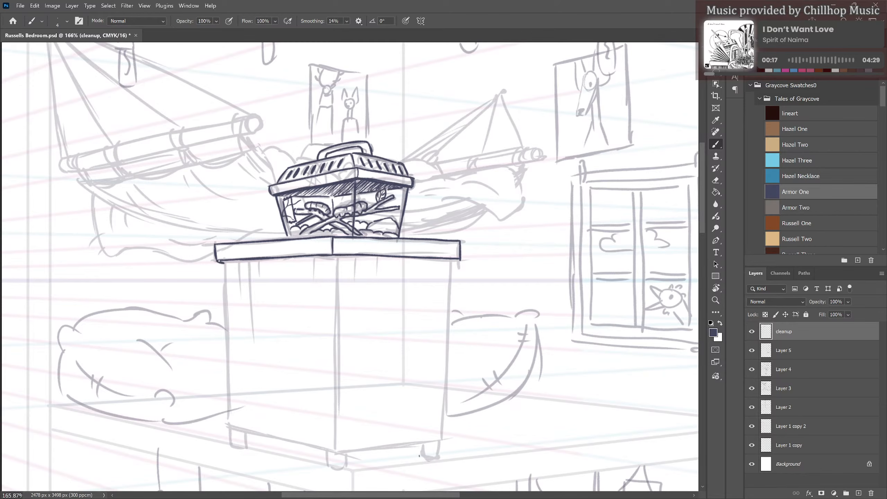
{"action": "mouse_move", "coordinate": [218, 262]}
{"action": "left_mouse_down"}
{"action": "mouse_move", "coordinate": [314, 258]}
{"action": "mouse_move", "coordinate": [277, 261]}
{"action": "mouse_move", "coordinate": [317, 257]}
{"action": "left_mouse_up"}
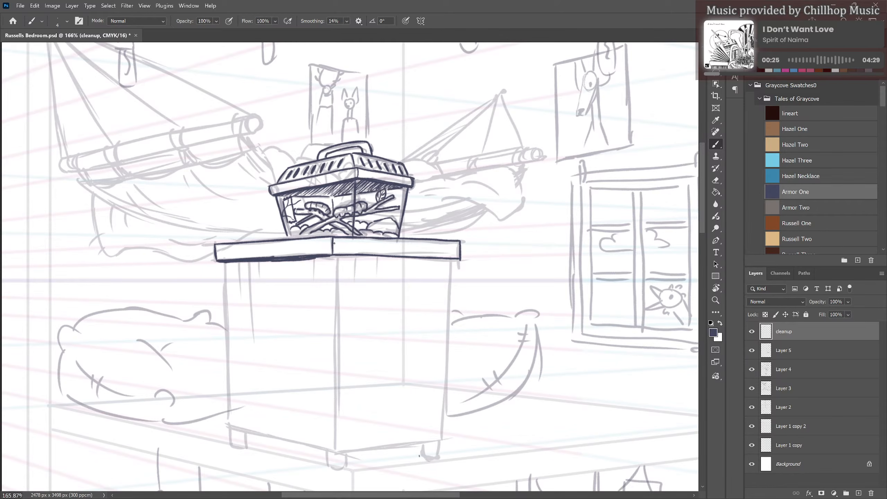
{"action": "left_click_drag", "start_coordinate": [314, 260], "coordinate": [331, 258]}
{"action": "left_click_drag", "start_coordinate": [330, 259], "coordinate": [341, 257]}
{"action": "key", "text": "e"}
{"action": "left_click_drag", "start_coordinate": [223, 266], "coordinate": [342, 259]}
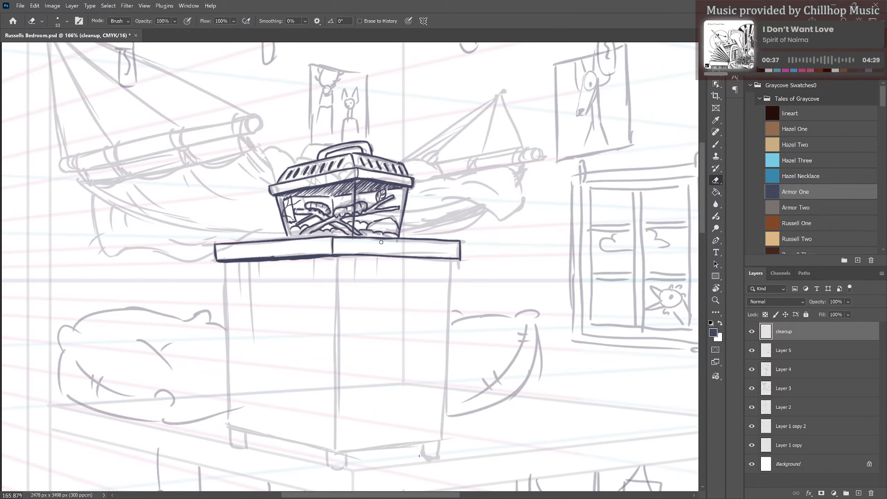
{"action": "key", "text": "b"}
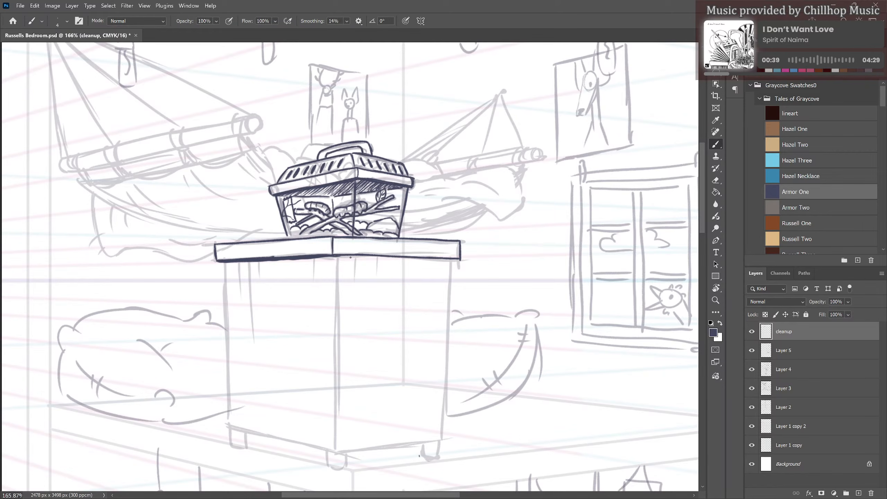
{"action": "mouse_move", "coordinate": [339, 257]}
{"action": "left_mouse_down"}
{"action": "mouse_move", "coordinate": [464, 259]}
{"action": "mouse_move", "coordinate": [451, 260]}
{"action": "mouse_move", "coordinate": [455, 251]}
{"action": "mouse_move", "coordinate": [362, 258]}
{"action": "mouse_move", "coordinate": [455, 260]}
{"action": "left_mouse_up"}
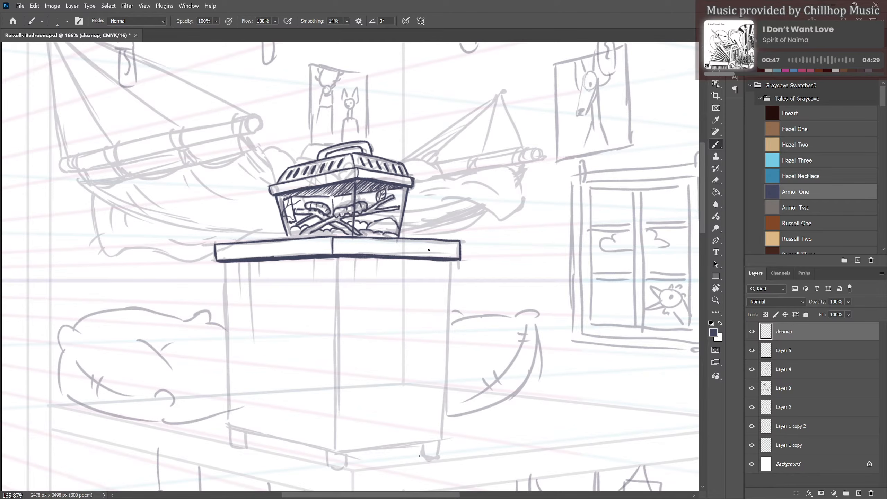
Ink the cabinet body's left side edge, tapering slightly inward from the slab top down to the base.
{"action": "left_click_drag", "start_coordinate": [224, 263], "coordinate": [228, 326]}
{"action": "left_click_drag", "start_coordinate": [226, 280], "coordinate": [247, 431]}
{"action": "key", "text": "ctrl+z"}
{"action": "key", "text": "ctrl+z"}
{"action": "key", "text": "ctrl+z"}
{"action": "key", "text": "ctrl+z"}
{"action": "key", "text": "ctrl+z"}
{"action": "key", "text": "ctrl+z"}
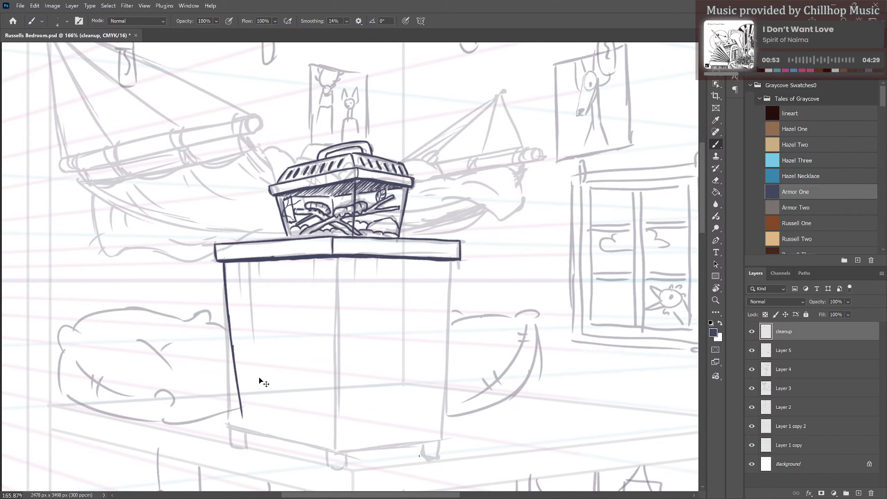
{"action": "mouse_move", "coordinate": [250, 287]}
{"action": "left_mouse_down"}
{"action": "mouse_move", "coordinate": [245, 243]}
{"action": "mouse_move", "coordinate": [221, 246]}
{"action": "mouse_move", "coordinate": [220, 225]}
{"action": "mouse_move", "coordinate": [234, 386]}
{"action": "left_mouse_up"}
{"action": "left_click_drag", "start_coordinate": [225, 301], "coordinate": [228, 342]}
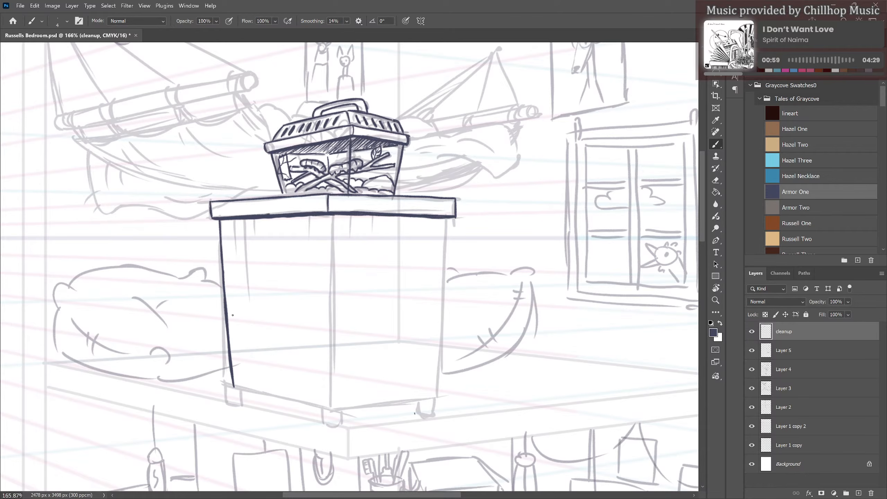
Ink the cabinet's lower left edge and its front vertical corner, refining the corner line with the Eraser.
{"action": "left_click_drag", "start_coordinate": [234, 386], "coordinate": [336, 412]}
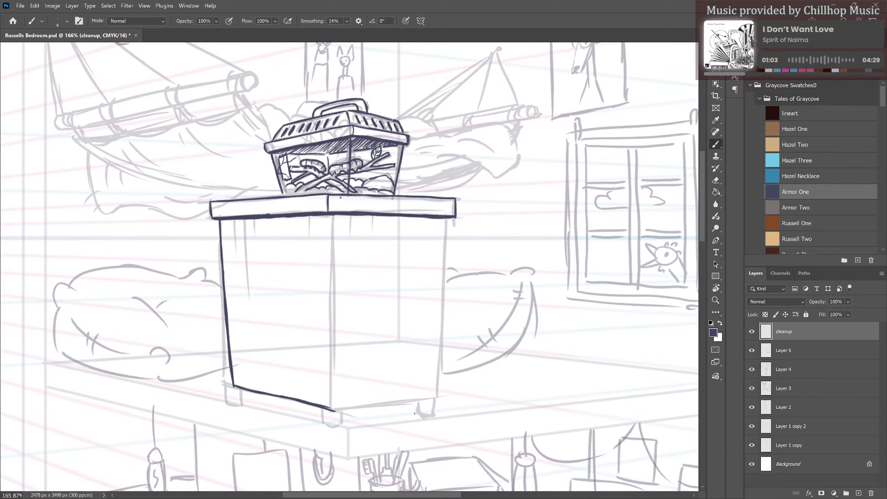
{"action": "left_click_drag", "start_coordinate": [336, 214], "coordinate": [335, 407]}
{"action": "key", "text": "e"}
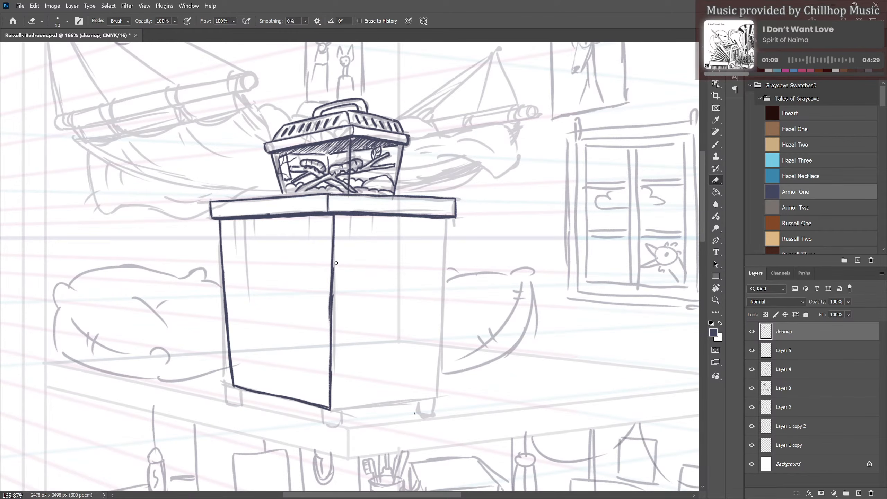
{"action": "left_click_drag", "start_coordinate": [327, 305], "coordinate": [329, 292]}
{"action": "key", "text": "b"}
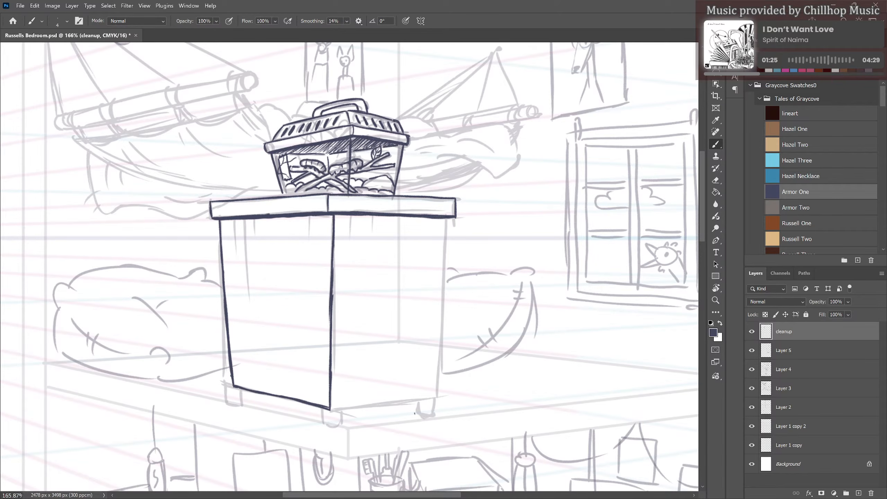
Ink the cabinet's lower right edge and three short tapered feet beneath the left, front and right corners.
{"action": "mouse_move", "coordinate": [235, 387]}
{"action": "left_mouse_down"}
{"action": "mouse_move", "coordinate": [239, 402]}
{"action": "mouse_move", "coordinate": [256, 397]}
{"action": "left_mouse_up"}
{"action": "left_click_drag", "start_coordinate": [348, 418], "coordinate": [295, 364]}
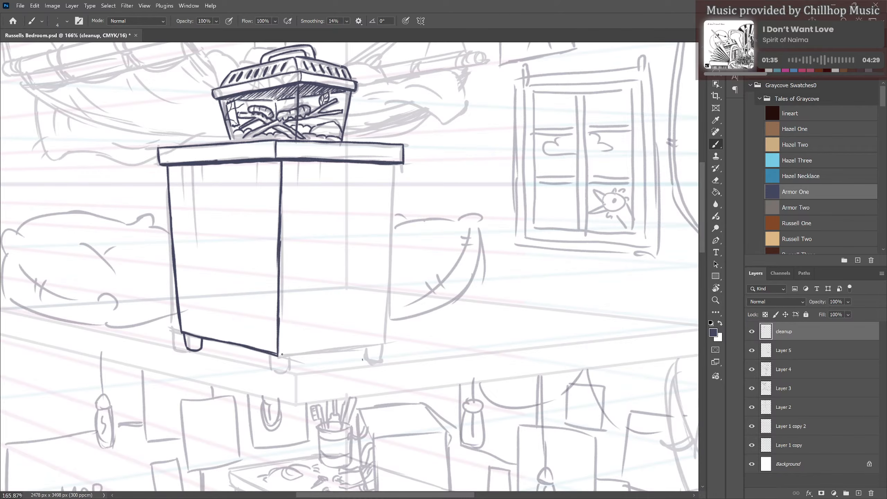
{"action": "left_click_drag", "start_coordinate": [279, 356], "coordinate": [389, 342]}
{"action": "key", "text": "ctrl+z"}
{"action": "left_click_drag", "start_coordinate": [269, 353], "coordinate": [287, 367]}
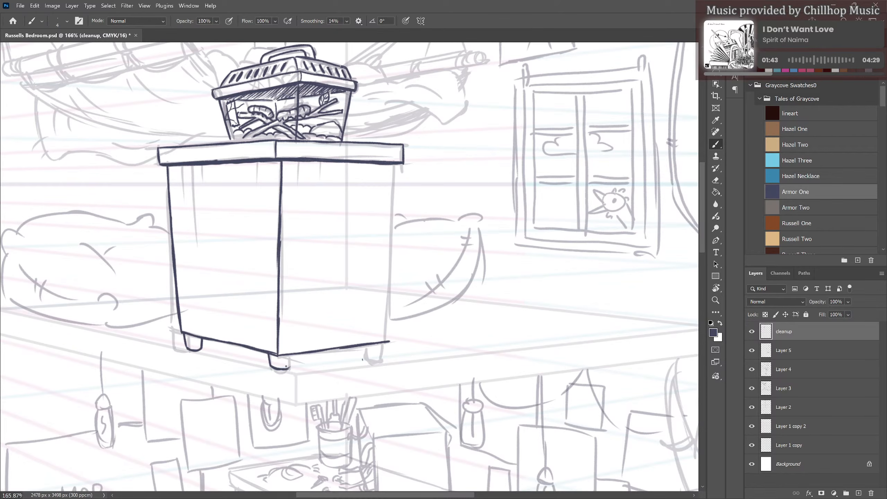
{"action": "key", "text": "ctrl+z"}
{"action": "key", "text": "ctrl+z"}
{"action": "key", "text": "ctrl+z"}
{"action": "mouse_move", "coordinate": [270, 353]}
{"action": "left_mouse_down"}
{"action": "mouse_move", "coordinate": [271, 367]}
{"action": "mouse_move", "coordinate": [288, 367]}
{"action": "left_mouse_up"}
{"action": "mouse_move", "coordinate": [363, 331]}
{"action": "left_mouse_down"}
{"action": "mouse_move", "coordinate": [324, 321]}
{"action": "mouse_move", "coordinate": [346, 335]}
{"action": "mouse_move", "coordinate": [345, 346]}
{"action": "mouse_move", "coordinate": [327, 334]}
{"action": "mouse_move", "coordinate": [345, 348]}
{"action": "left_mouse_up"}
Toggle the layers' visibility one by one to find which holds the stray mark beside the cabinet's right foot.
{"action": "key", "text": "e"}
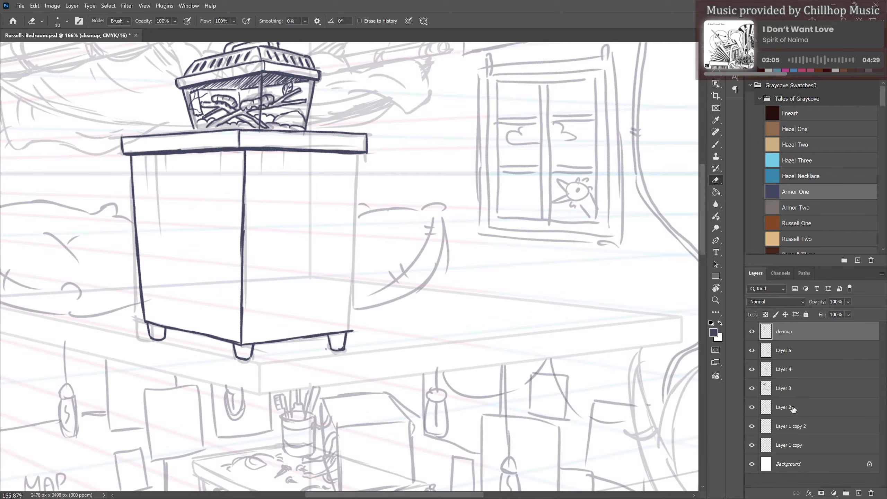
{"action": "left_click", "coordinate": [783, 448]}
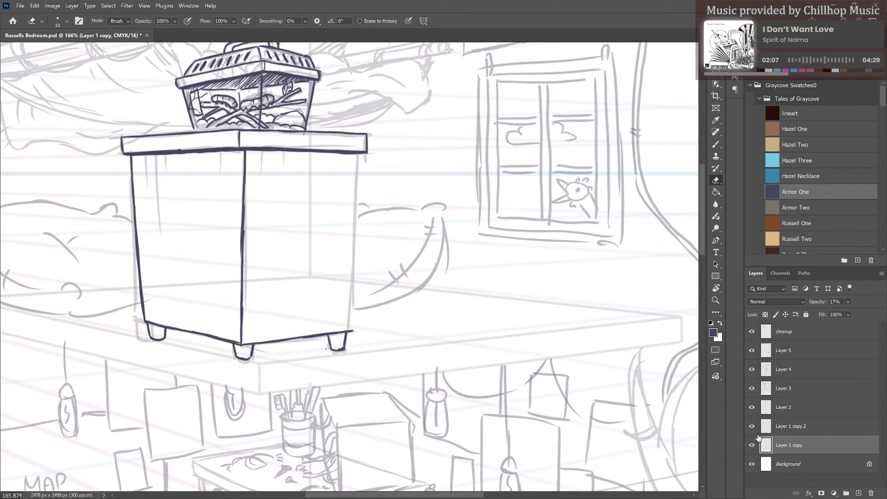
{"action": "left_click", "coordinate": [753, 429]}
{"action": "left_click", "coordinate": [753, 429]}
{"action": "left_click", "coordinate": [753, 411]}
{"action": "left_click", "coordinate": [753, 406]}
{"action": "left_click", "coordinate": [755, 388]}
{"action": "left_click", "coordinate": [755, 387]}
{"action": "left_click", "coordinate": [753, 369]}
{"action": "left_click", "coordinate": [753, 370]}
{"action": "left_click", "coordinate": [751, 350]}
{"action": "left_click", "coordinate": [752, 351]}
{"action": "left_click", "coordinate": [753, 333]}
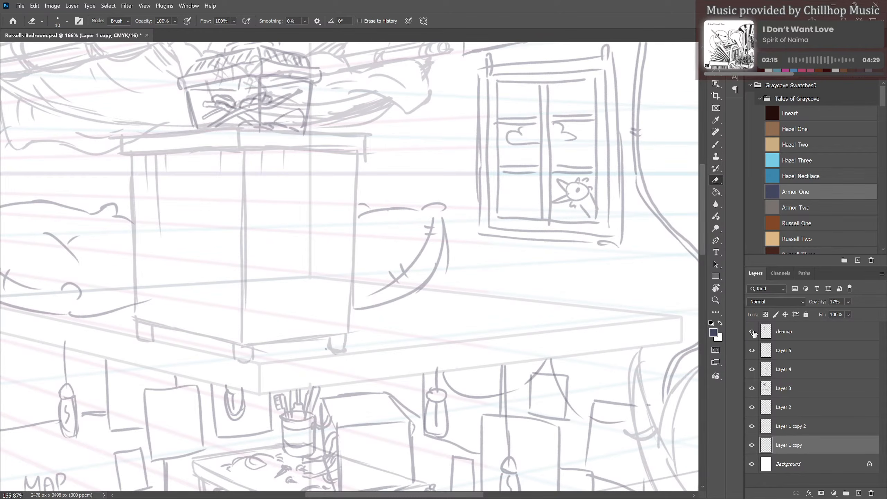
{"action": "left_click", "coordinate": [754, 333]}
{"action": "left_click", "coordinate": [783, 334]}
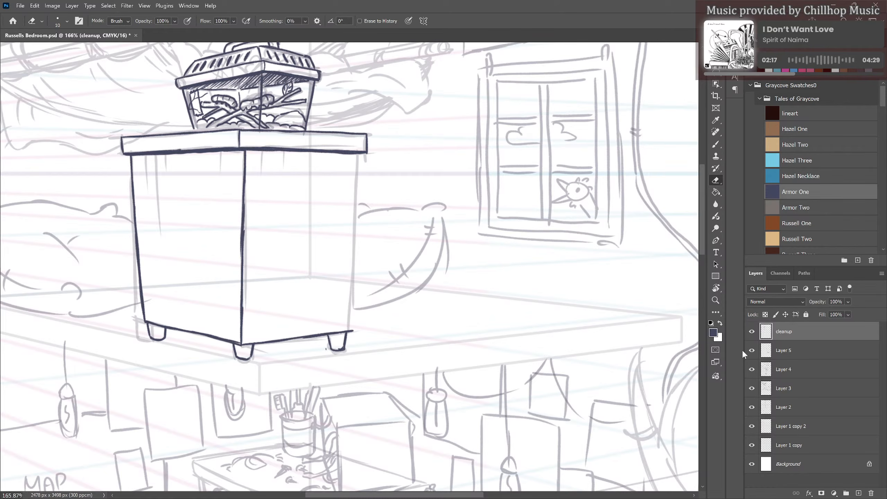
Erase the stray mark beside the cabinet's right foot on the cleanup layer.
{"action": "scroll", "coordinate": [485, 224], "scroll_direction": "down", "scroll_amount": 6}
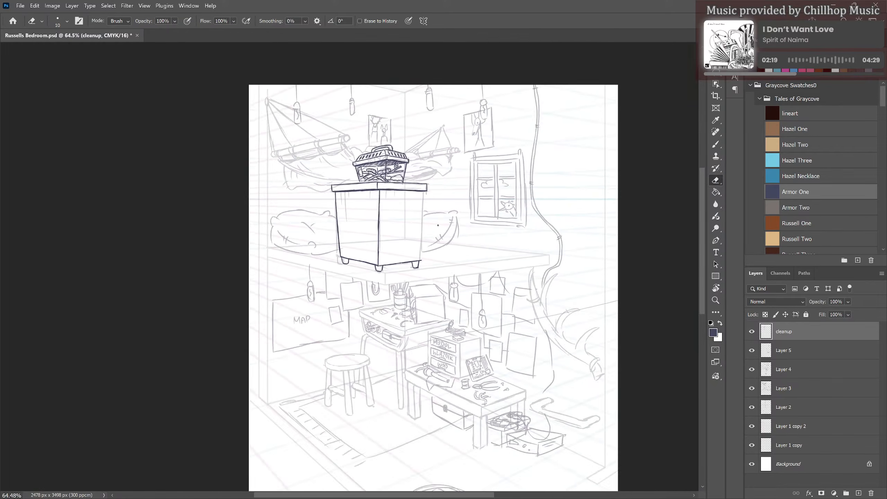
{"action": "scroll", "coordinate": [413, 273], "scroll_direction": "up", "scroll_amount": 10}
{"action": "scroll", "coordinate": [405, 302], "scroll_direction": "up", "scroll_amount": 5}
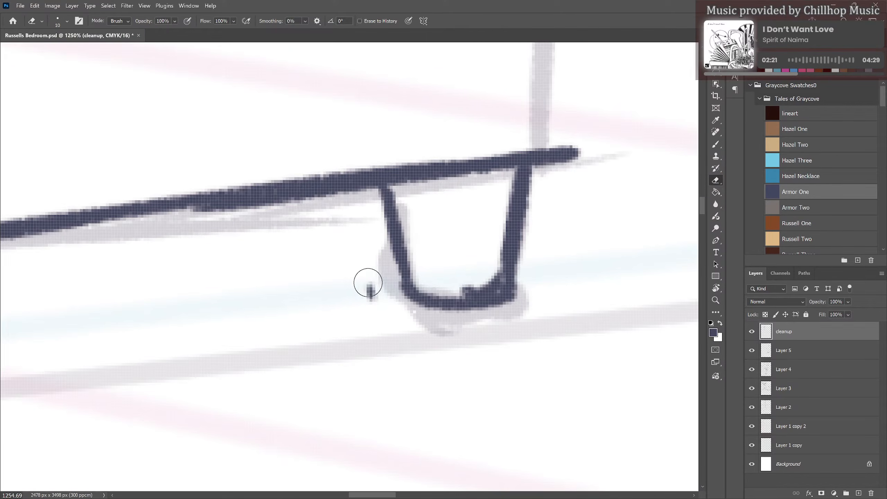
{"action": "scroll", "coordinate": [383, 295], "scroll_direction": "down", "scroll_amount": 8}
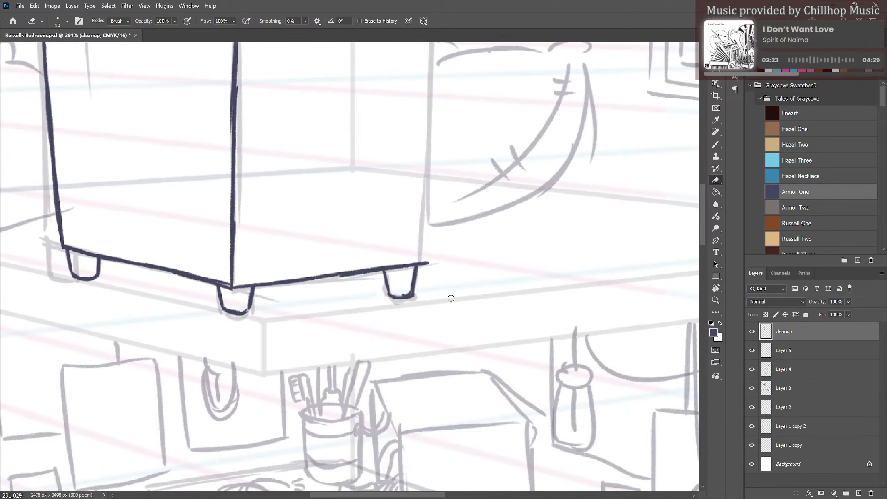
{"action": "scroll", "coordinate": [452, 299], "scroll_direction": "up", "scroll_amount": 2}
Ink the cabinet body's right side edge from the slab top to the base and trim the overshooting corner.
{"action": "key", "text": "b"}
{"action": "scroll", "coordinate": [433, 301], "scroll_direction": "down", "scroll_amount": 2}
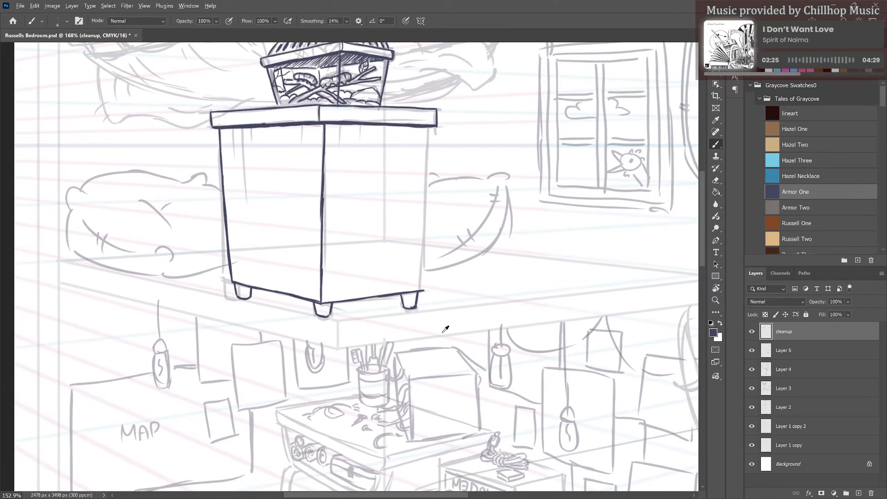
{"action": "left_click_drag", "start_coordinate": [424, 298], "coordinate": [405, 336]}
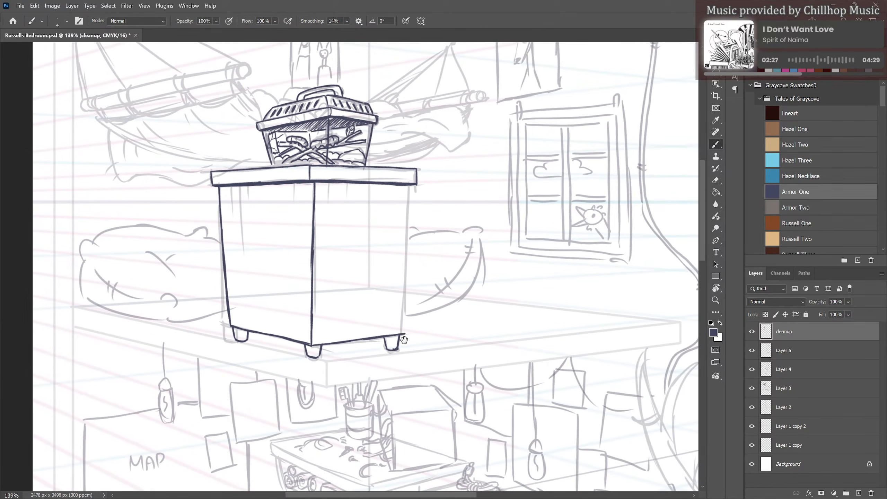
{"action": "scroll", "coordinate": [404, 344], "scroll_direction": "up", "scroll_amount": 1}
{"action": "scroll", "coordinate": [351, 333], "scroll_direction": "up", "scroll_amount": 1}
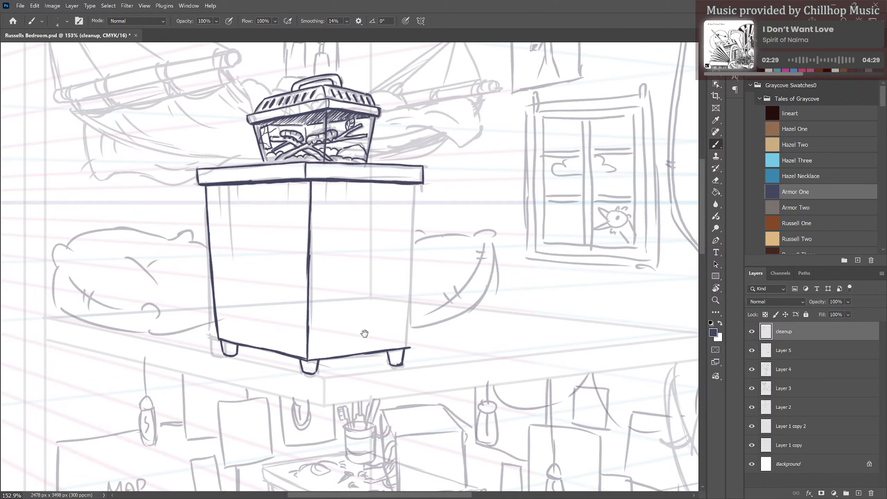
{"action": "scroll", "coordinate": [370, 343], "scroll_direction": "up", "scroll_amount": 2}
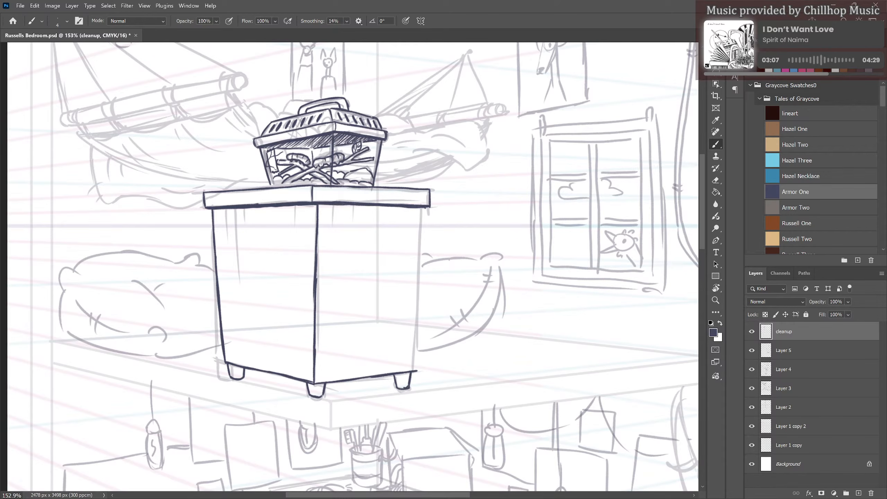
{"action": "left_click_drag", "start_coordinate": [424, 211], "coordinate": [413, 372]}
{"action": "key", "text": "e"}
{"action": "key", "text": "l"}
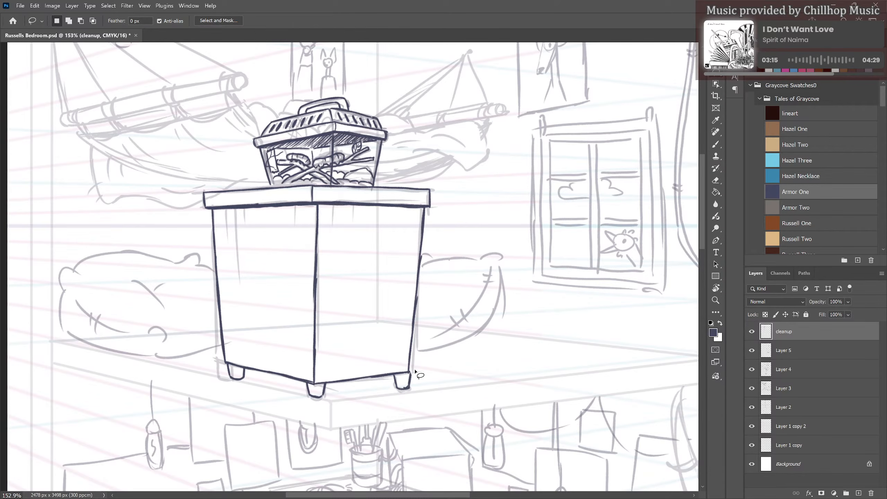
Select the cabinet's right foot and nudge it slightly left, further beneath the cabinet's base.
{"action": "mouse_move", "coordinate": [416, 370]}
{"action": "left_mouse_down"}
{"action": "mouse_move", "coordinate": [394, 375]}
{"action": "mouse_move", "coordinate": [392, 388]}
{"action": "mouse_move", "coordinate": [403, 397]}
{"action": "mouse_move", "coordinate": [417, 371]}
{"action": "left_mouse_up"}
{"action": "key", "text": "ctrl+t"}
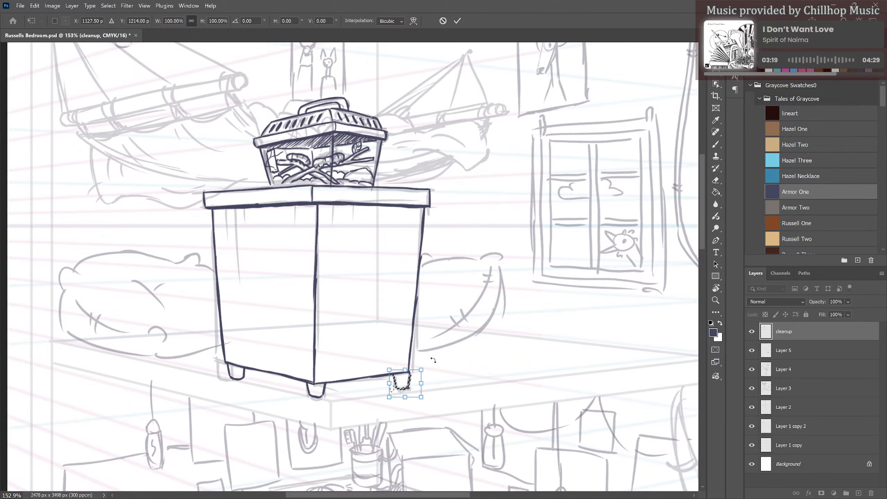
{"action": "key", "text": "Left"}
{"action": "key", "text": "Left"}
{"action": "key", "text": "Left"}
{"action": "key", "text": "Left"}
{"action": "key", "text": "Left"}
{"action": "key", "text": "Left"}
{"action": "key", "text": "Left"}
{"action": "key", "text": "Left"}
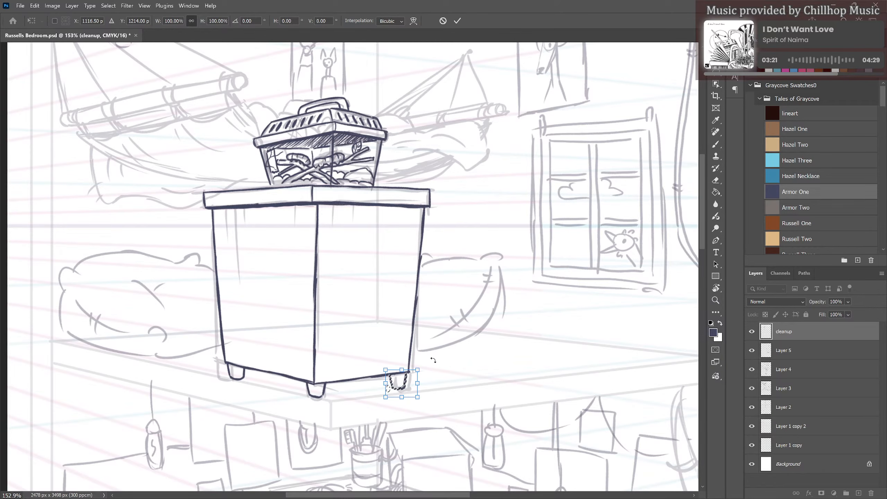
{"action": "key", "text": "Left"}
{"action": "key", "text": "Left"}
{"action": "key", "text": "Return"}
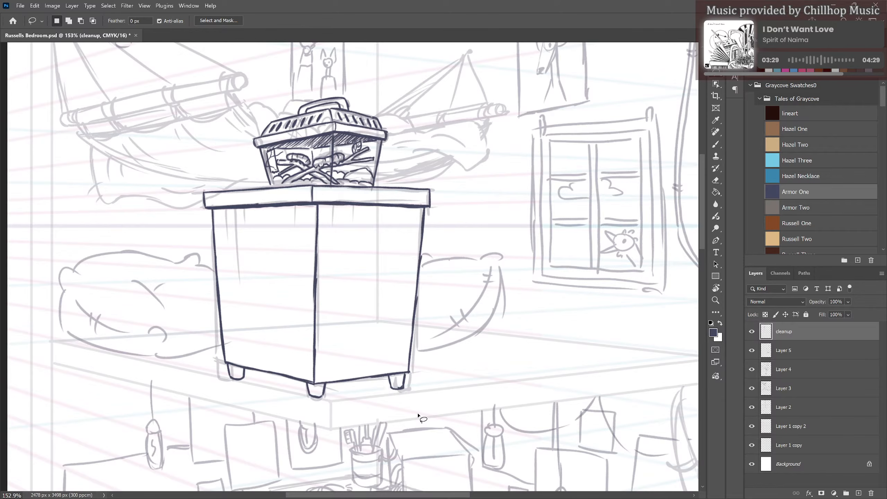
Ink short tapered vertical wood-grain strokes along the upper and lower edges of the cabinet's left face.
{"action": "key", "text": "b"}
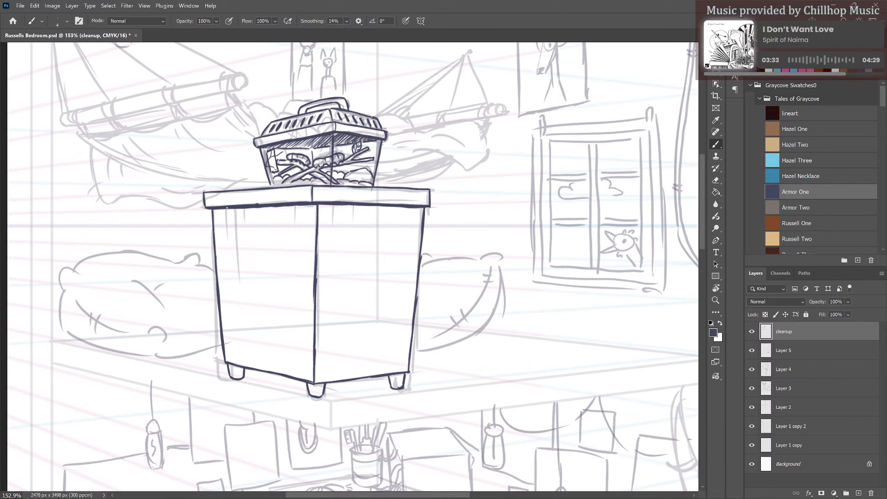
{"action": "left_click_drag", "start_coordinate": [228, 207], "coordinate": [237, 244]}
{"action": "key", "text": "ctrl+z"}
{"action": "key", "text": "ctrl+z"}
{"action": "left_click_drag", "start_coordinate": [219, 209], "coordinate": [228, 239]}
{"action": "key", "text": "ctrl+z"}
{"action": "mouse_move", "coordinate": [224, 209]}
{"action": "left_mouse_down"}
{"action": "mouse_move", "coordinate": [226, 231]}
{"action": "mouse_move", "coordinate": [233, 218]}
{"action": "mouse_move", "coordinate": [262, 218]}
{"action": "left_mouse_up"}
{"action": "left_click_drag", "start_coordinate": [236, 366], "coordinate": [238, 342]}
{"action": "key", "text": "ctrl+z"}
Ink short grain lines at the slab's corners and vertical grain strokes at the upper and lower edges of the cabinet's right face.
{"action": "left_click_drag", "start_coordinate": [204, 198], "coordinate": [214, 197]}
{"action": "mouse_move", "coordinate": [312, 191]}
{"action": "left_mouse_down"}
{"action": "mouse_move", "coordinate": [300, 192]}
{"action": "mouse_move", "coordinate": [313, 197]}
{"action": "left_mouse_up"}
{"action": "left_click_drag", "start_coordinate": [429, 193], "coordinate": [418, 202]}
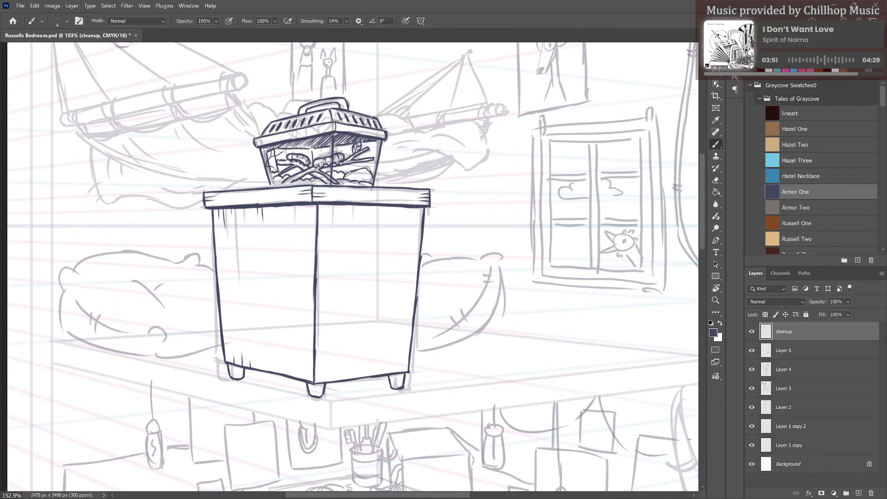
{"action": "mouse_move", "coordinate": [346, 205]}
{"action": "left_mouse_down"}
{"action": "mouse_move", "coordinate": [352, 245]}
{"action": "mouse_move", "coordinate": [358, 219]}
{"action": "left_mouse_up"}
{"action": "mouse_move", "coordinate": [390, 373]}
{"action": "left_mouse_down"}
{"action": "mouse_move", "coordinate": [395, 348]}
{"action": "mouse_move", "coordinate": [397, 374]}
{"action": "mouse_move", "coordinate": [399, 353]}
{"action": "mouse_move", "coordinate": [381, 366]}
{"action": "left_mouse_up"}
{"action": "key", "text": "ctrl+z"}
{"action": "key", "text": "ctrl+z"}
{"action": "left_click_drag", "start_coordinate": [386, 375], "coordinate": [386, 354]}
Ink a curved oval outline on the floor around the cabinet's base, extending past both sides behind the feet.
{"action": "left_click_drag", "start_coordinate": [323, 409], "coordinate": [376, 380]}
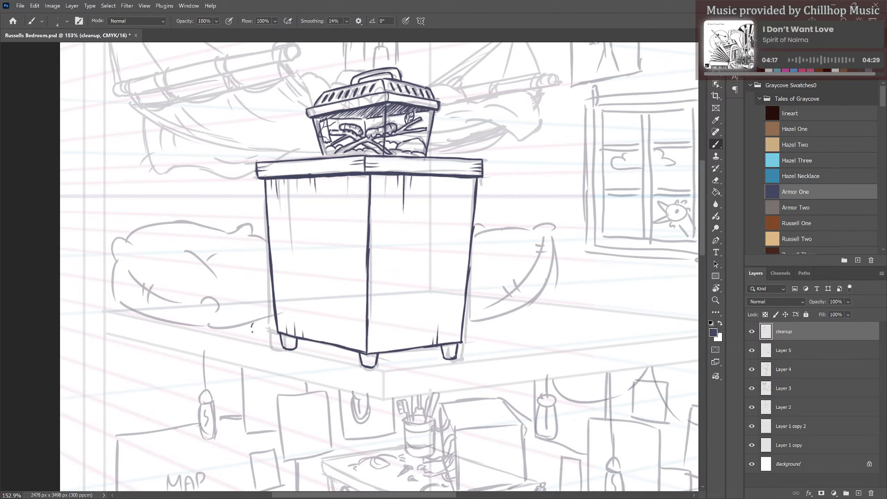
{"action": "key", "text": "ctrl+z"}
{"action": "mouse_move", "coordinate": [248, 326]}
{"action": "left_mouse_down"}
{"action": "mouse_move", "coordinate": [316, 347]}
{"action": "mouse_move", "coordinate": [338, 349]}
{"action": "left_mouse_up"}
{"action": "mouse_move", "coordinate": [523, 308]}
{"action": "left_mouse_down"}
{"action": "mouse_move", "coordinate": [542, 318]}
{"action": "mouse_move", "coordinate": [461, 345]}
{"action": "left_mouse_up"}
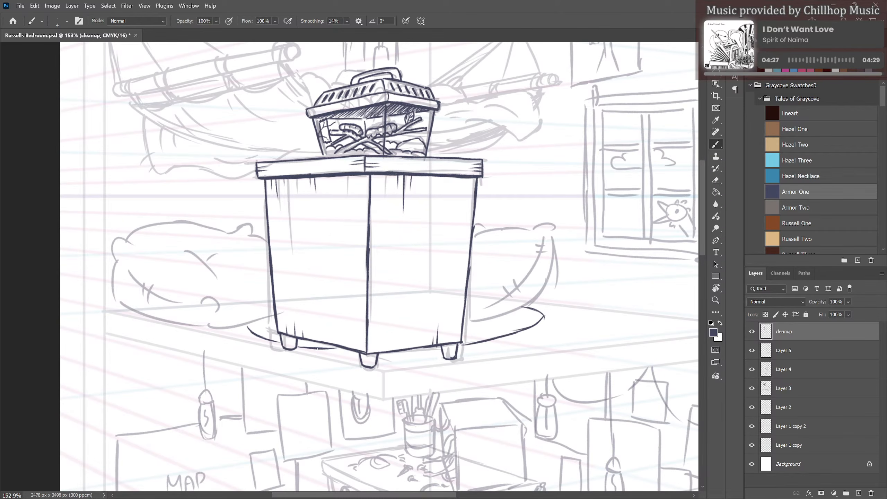
{"action": "left_click_drag", "start_coordinate": [317, 349], "coordinate": [347, 350]}
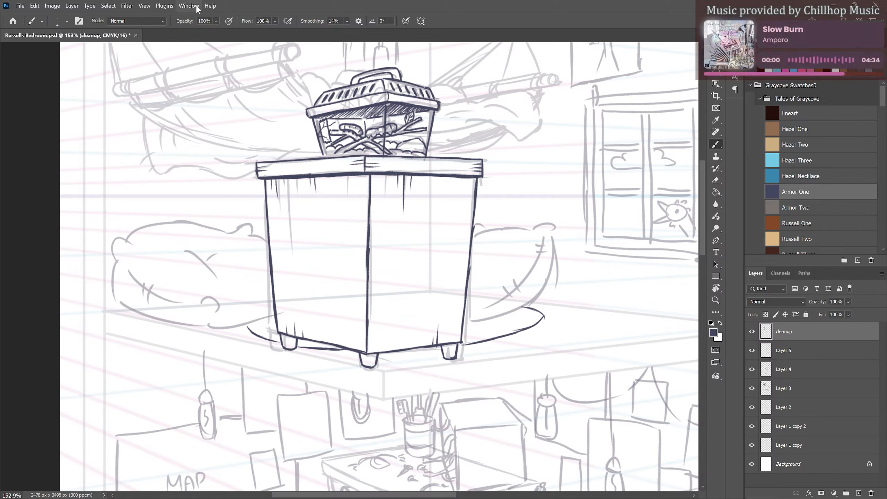
Ink the round end cap of the hanging fabric's left pole, on the end nearest the terrarium.
{"action": "scroll", "coordinate": [242, 158], "scroll_direction": "down", "scroll_amount": 4}
{"action": "left_click_drag", "start_coordinate": [374, 131], "coordinate": [373, 214]}
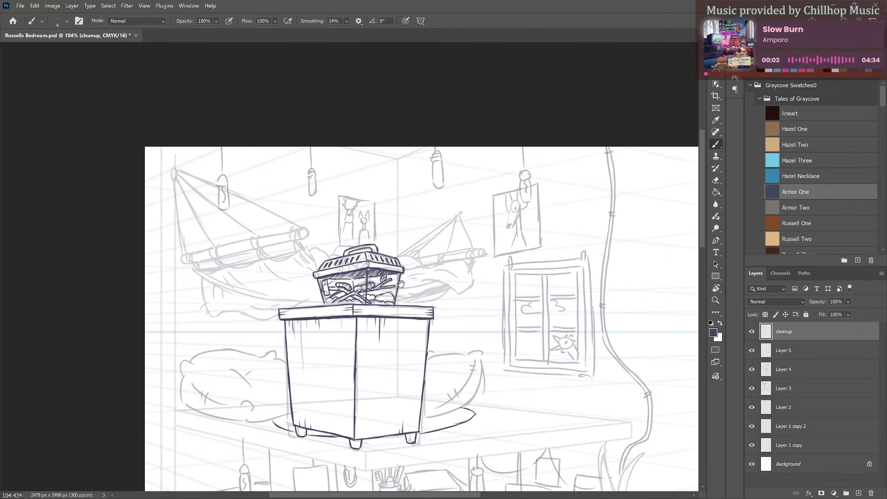
{"action": "scroll", "coordinate": [214, 247], "scroll_direction": "up", "scroll_amount": 4}
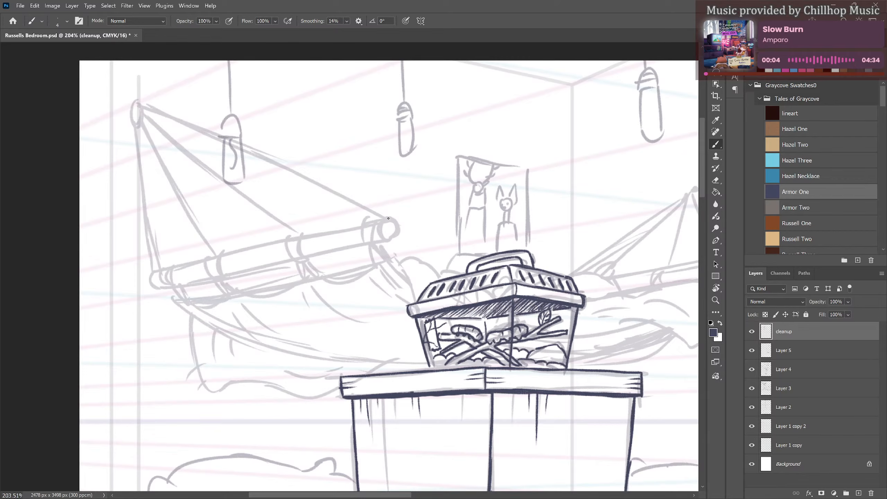
{"action": "mouse_move", "coordinate": [388, 219]}
{"action": "left_mouse_down"}
{"action": "mouse_move", "coordinate": [397, 226]}
{"action": "mouse_move", "coordinate": [392, 239]}
{"action": "left_mouse_up"}
{"action": "left_click_drag", "start_coordinate": [149, 273], "coordinate": [201, 260]}
{"action": "key", "text": "ctrl+z"}
{"action": "left_click_drag", "start_coordinate": [151, 273], "coordinate": [297, 239]}
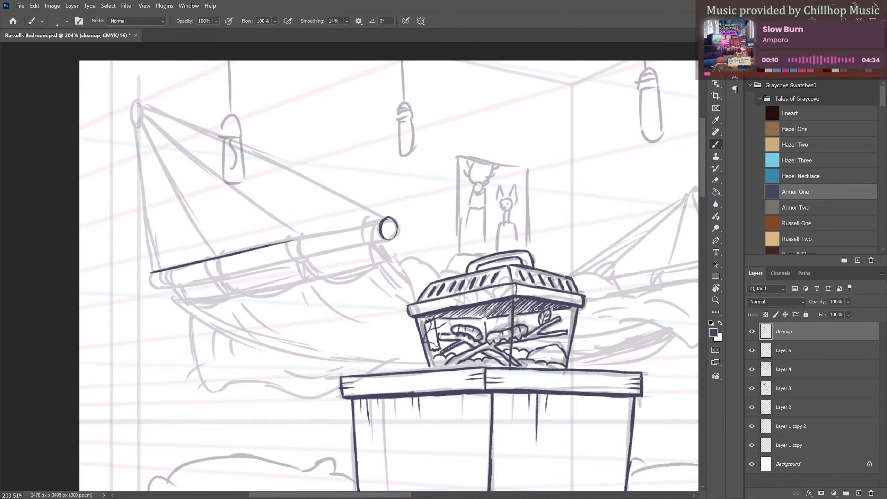
{"action": "left_click_drag", "start_coordinate": [240, 252], "coordinate": [380, 221]}
{"action": "key", "text": "ctrl+z"}
{"action": "key", "text": "ctrl+z"}
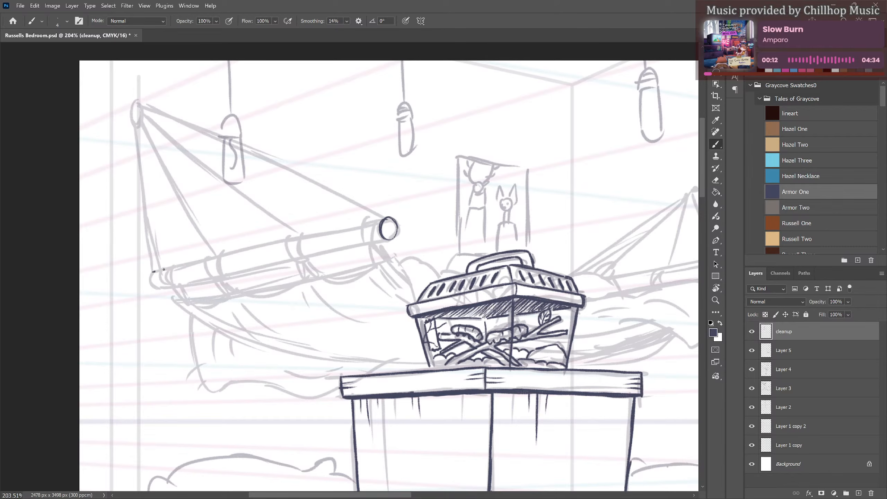
{"action": "mouse_move", "coordinate": [154, 274]}
{"action": "left_mouse_down"}
{"action": "mouse_move", "coordinate": [220, 253]}
{"action": "mouse_move", "coordinate": [242, 290]}
{"action": "left_mouse_up"}
{"action": "key", "text": "ctrl+z"}
With the canvas rotated counterclockwise, ink the pole's long upper edge in one stroke up to the round end cap.
{"action": "key", "text": "r"}
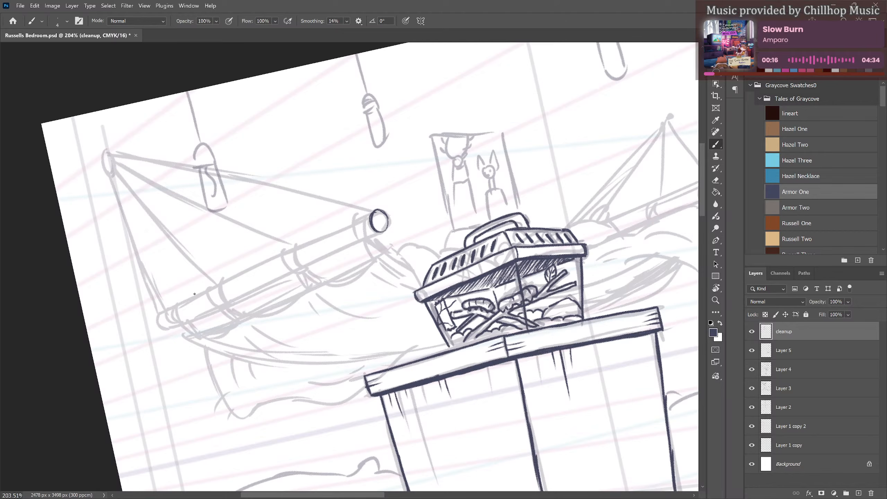
{"action": "left_click_drag", "start_coordinate": [158, 315], "coordinate": [240, 273]}
{"action": "key", "text": "ctrl+z"}
{"action": "key", "text": "ctrl+z"}
{"action": "left_click_drag", "start_coordinate": [163, 313], "coordinate": [378, 210]}
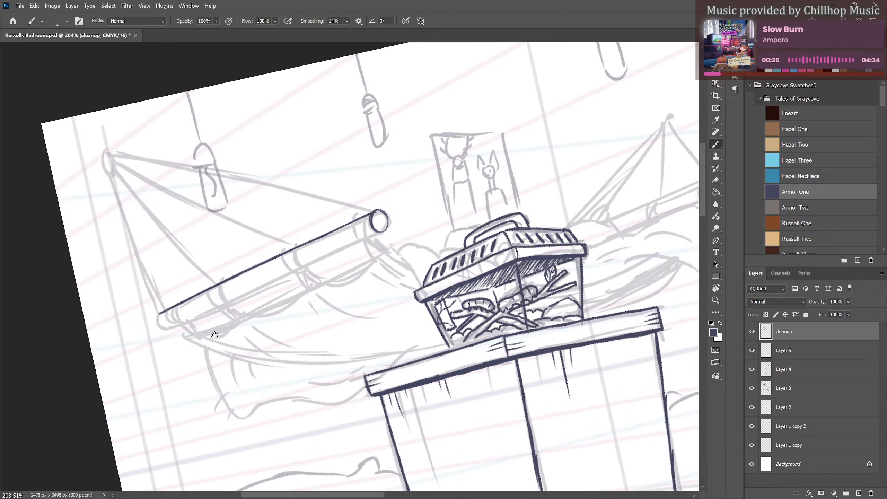
Ink the pole's rounded far end and its long lower edge, then erase the uneven parts of that edge.
{"action": "left_click_drag", "start_coordinate": [214, 336], "coordinate": [227, 316]}
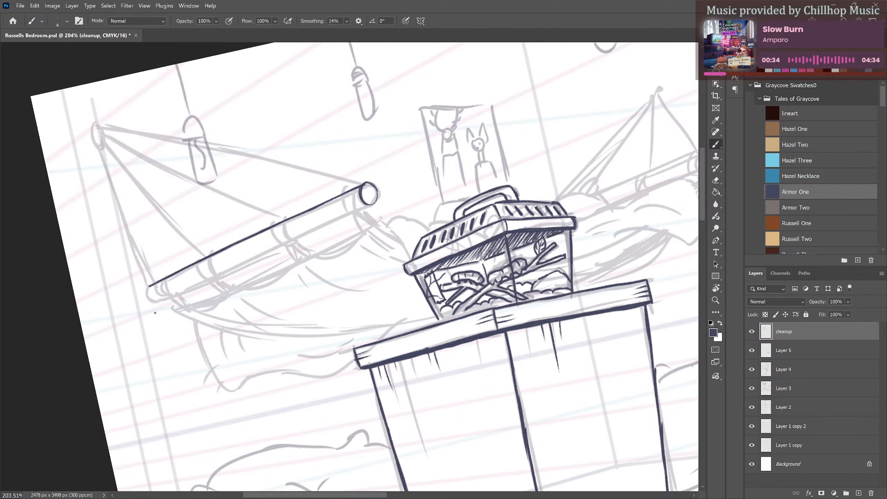
{"action": "left_click_drag", "start_coordinate": [149, 286], "coordinate": [150, 301]}
{"action": "left_click_drag", "start_coordinate": [152, 300], "coordinate": [252, 258]}
{"action": "left_click_drag", "start_coordinate": [188, 287], "coordinate": [378, 200]}
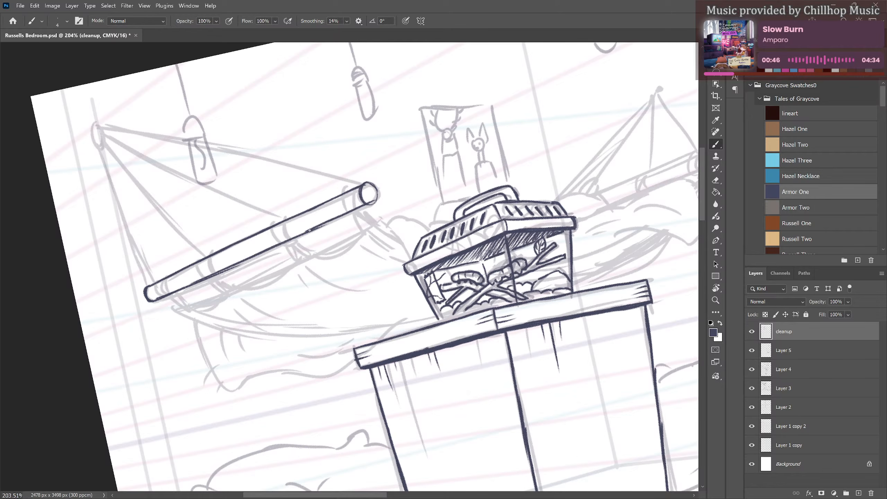
{"action": "left_click_drag", "start_coordinate": [309, 230], "coordinate": [375, 203]}
{"action": "key", "text": "e"}
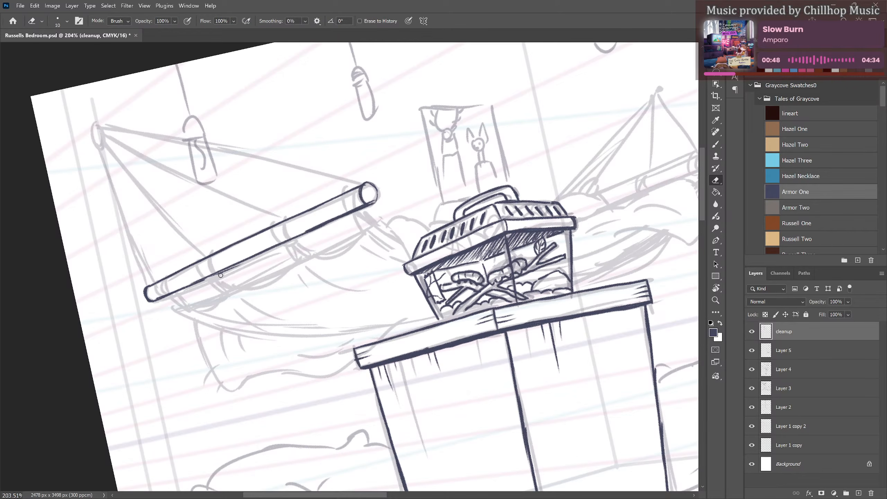
{"action": "left_click_drag", "start_coordinate": [221, 276], "coordinate": [245, 266]}
{"action": "left_click_drag", "start_coordinate": [194, 285], "coordinate": [208, 281]}
Reset the canvas rotation and ink the first rope as two parallel lines from the wall mount to the pole's far left end.
{"action": "key", "text": "b"}
{"action": "key", "text": "r"}
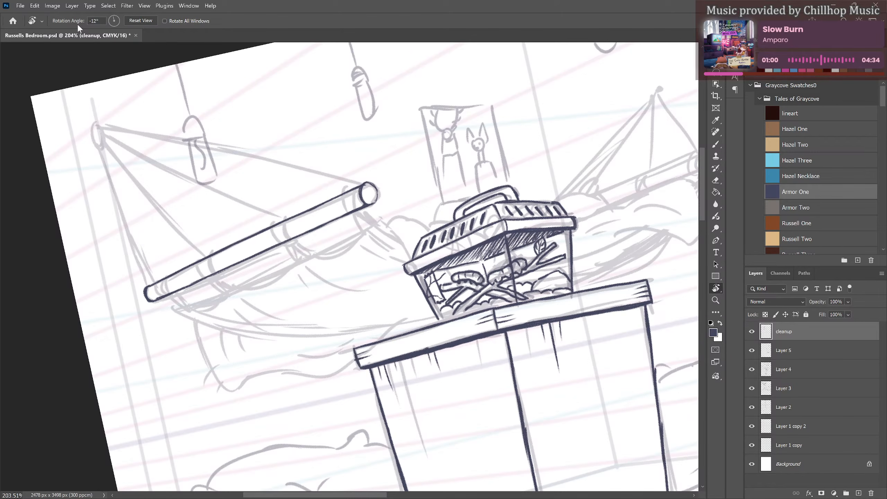
{"action": "left_click", "coordinate": [141, 22]}
{"action": "key", "text": "b"}
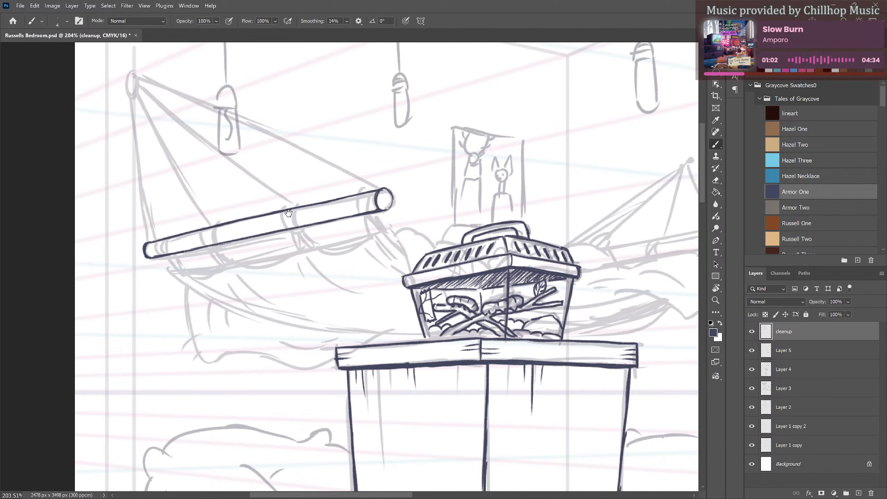
{"action": "left_click_drag", "start_coordinate": [285, 234], "coordinate": [297, 256]}
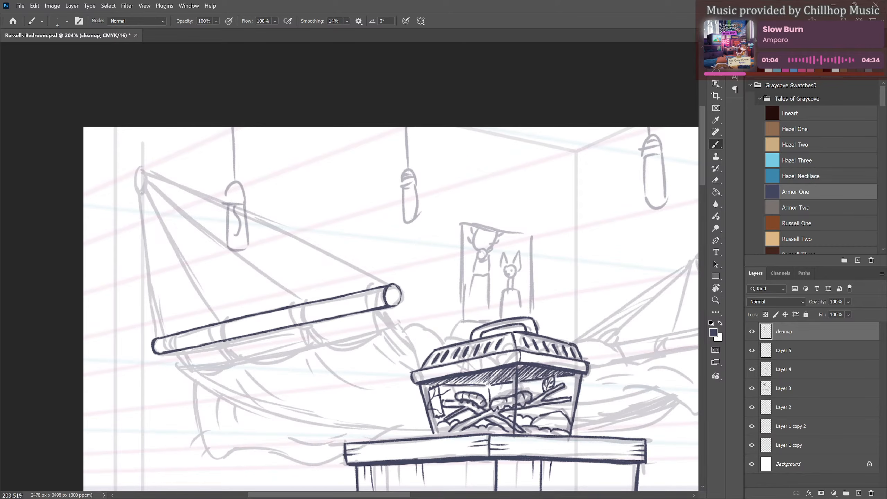
{"action": "left_click_drag", "start_coordinate": [140, 191], "coordinate": [167, 333]}
{"action": "left_click_drag", "start_coordinate": [144, 191], "coordinate": [172, 322]}
{"action": "key", "text": "ctrl+z"}
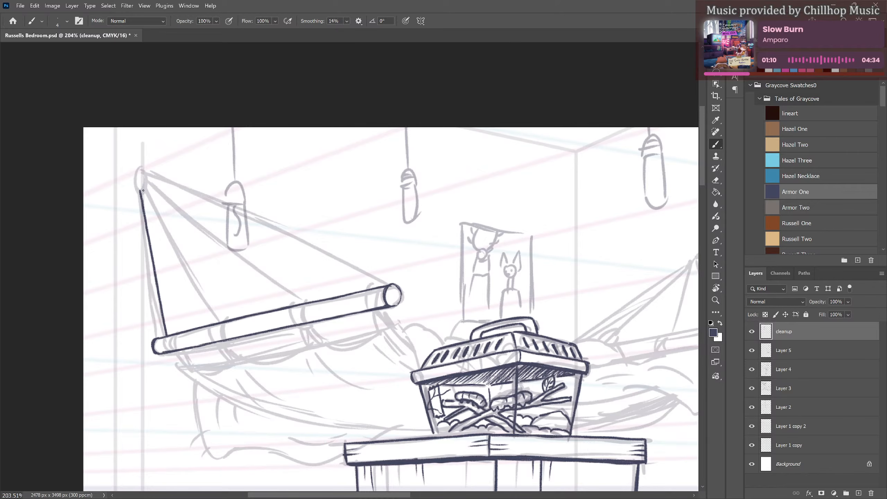
{"action": "left_click_drag", "start_coordinate": [143, 191], "coordinate": [172, 332]}
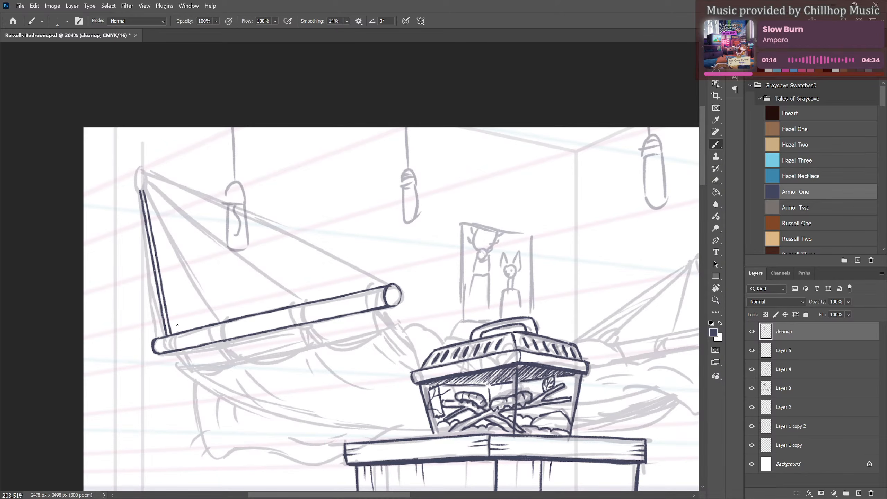
Ink rope coils wrapped around the pole's far left end and erase the pole and rope lines crossing them.
{"action": "scroll", "coordinate": [175, 322], "scroll_direction": "down", "scroll_amount": 1}
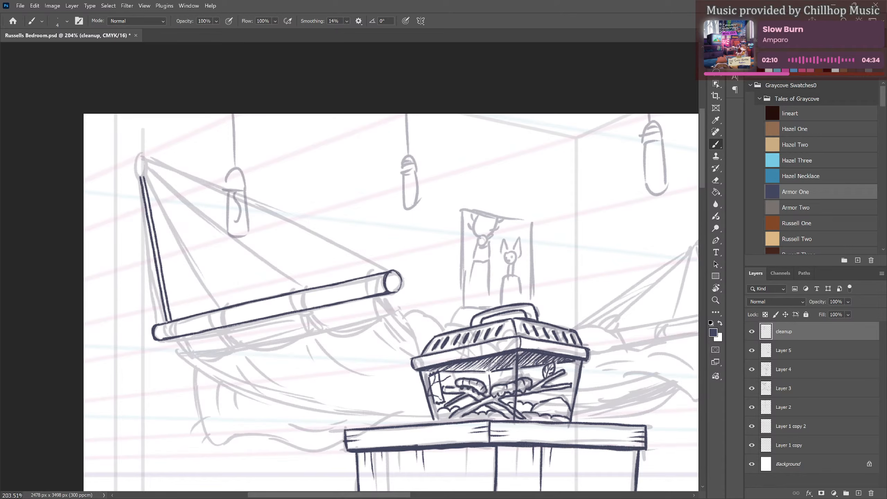
{"action": "left_click_drag", "start_coordinate": [163, 325], "coordinate": [164, 332]}
{"action": "mouse_move", "coordinate": [166, 320]}
{"action": "left_mouse_down"}
{"action": "mouse_move", "coordinate": [166, 337]}
{"action": "mouse_move", "coordinate": [178, 338]}
{"action": "left_mouse_up"}
{"action": "key", "text": "e"}
{"action": "key", "text": "bracketleft"}
{"action": "key", "text": "bracketleft"}
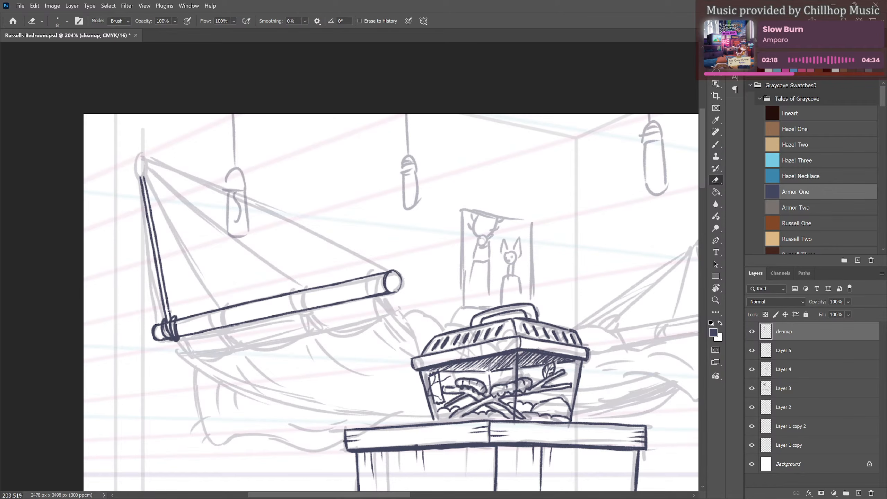
{"action": "left_click_drag", "start_coordinate": [174, 318], "coordinate": [166, 332]}
{"action": "key", "text": "b"}
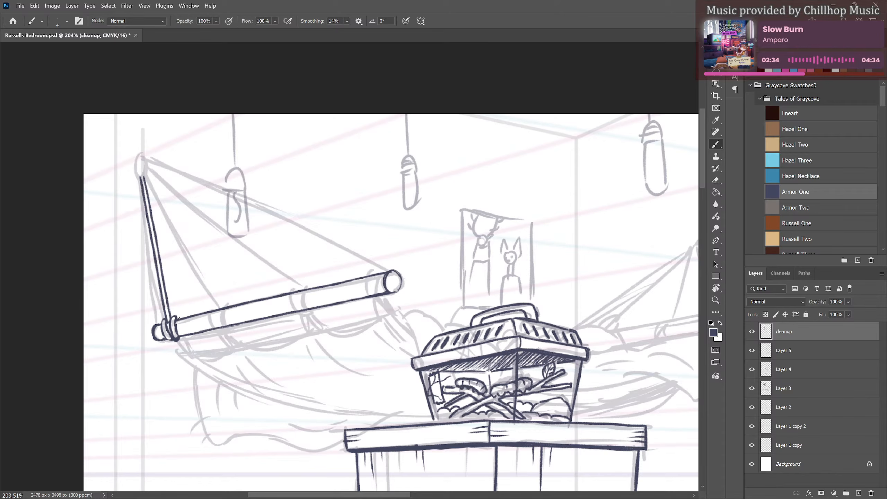
{"action": "left_click_drag", "start_coordinate": [179, 322], "coordinate": [181, 336]}
Ink a round wall mount at the top of the rope with a looped knot over it, and erase the overlapping lines.
{"action": "left_click_drag", "start_coordinate": [247, 301], "coordinate": [231, 297]}
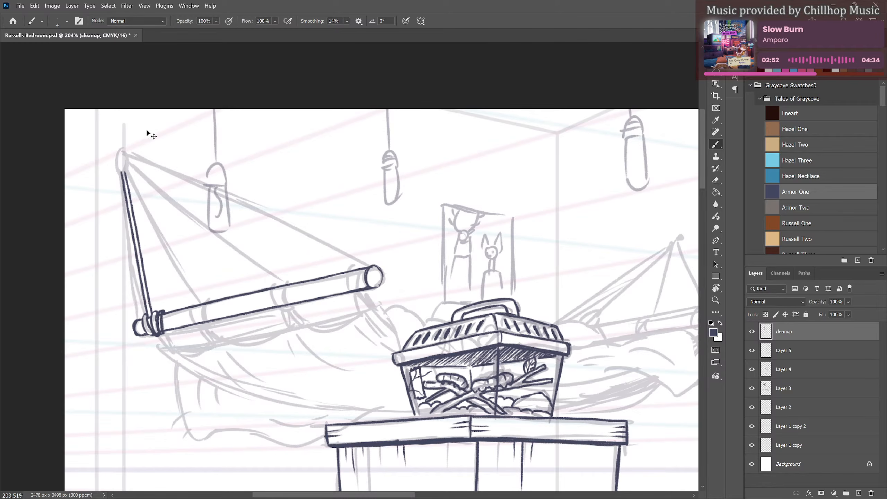
{"action": "mouse_move", "coordinate": [125, 148]}
{"action": "left_mouse_down"}
{"action": "mouse_move", "coordinate": [115, 156]}
{"action": "mouse_move", "coordinate": [132, 171]}
{"action": "mouse_move", "coordinate": [113, 164]}
{"action": "mouse_move", "coordinate": [135, 169]}
{"action": "mouse_move", "coordinate": [141, 155]}
{"action": "mouse_move", "coordinate": [128, 173]}
{"action": "mouse_move", "coordinate": [115, 166]}
{"action": "mouse_move", "coordinate": [142, 157]}
{"action": "left_mouse_up"}
{"action": "key", "text": "e"}
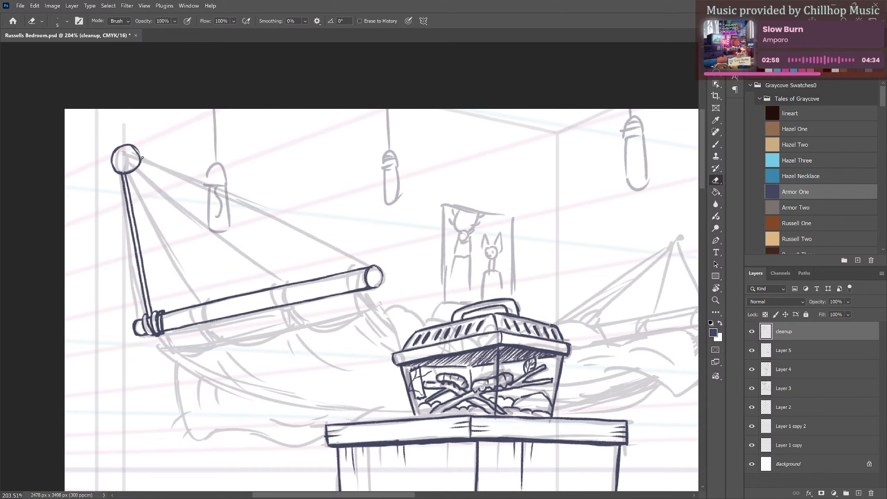
{"action": "key", "text": "b"}
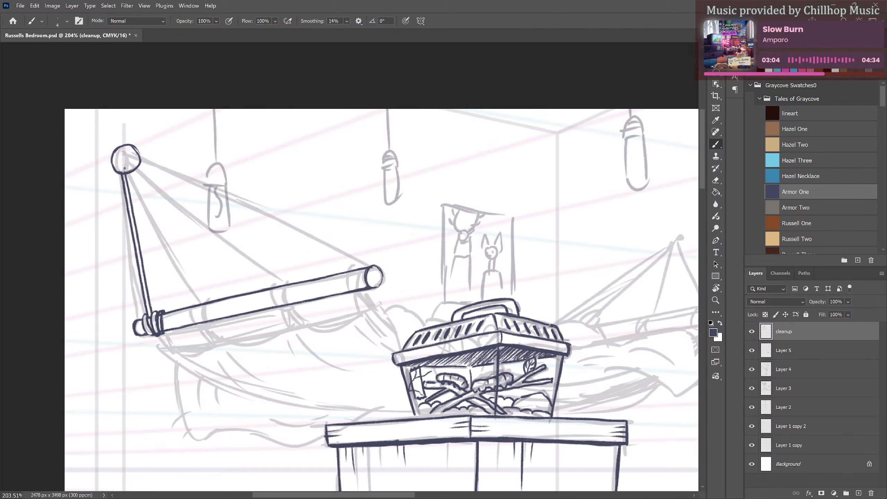
{"action": "mouse_move", "coordinate": [124, 164]}
{"action": "left_mouse_down"}
{"action": "mouse_move", "coordinate": [122, 175]}
{"action": "mouse_move", "coordinate": [134, 159]}
{"action": "mouse_move", "coordinate": [138, 171]}
{"action": "left_mouse_up"}
{"action": "key", "text": "e"}
{"action": "left_click_drag", "start_coordinate": [120, 167], "coordinate": [132, 161]}
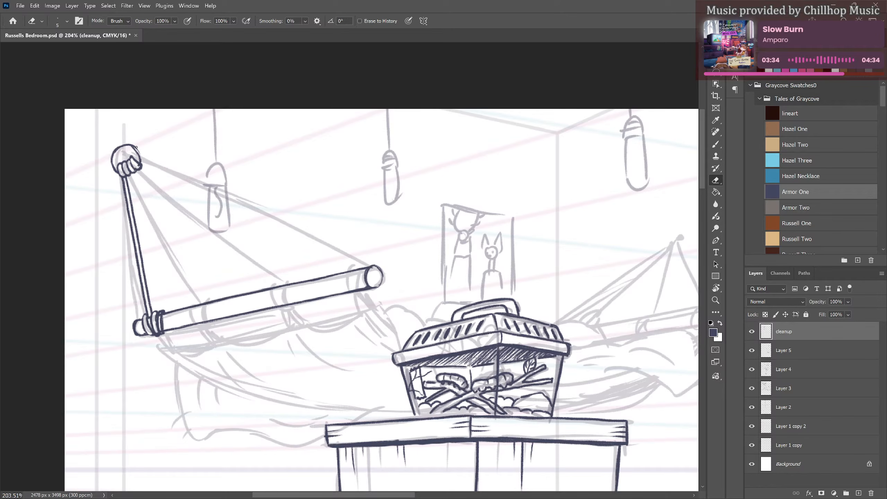
Ink a second rope from the mount's knot to the pole, with coils wrapped around the pole where it meets.
{"action": "key", "text": "b"}
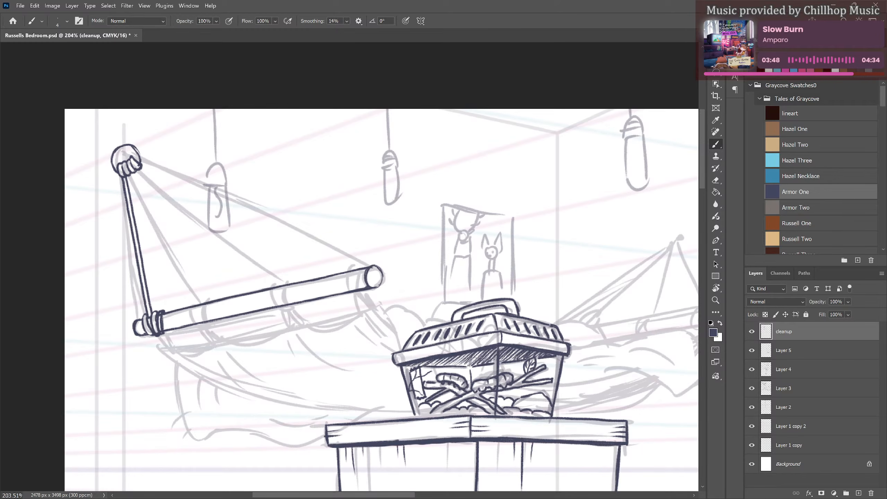
{"action": "left_click_drag", "start_coordinate": [126, 177], "coordinate": [196, 303]}
{"action": "key", "text": "ctrl+z"}
{"action": "left_click_drag", "start_coordinate": [131, 175], "coordinate": [203, 302]}
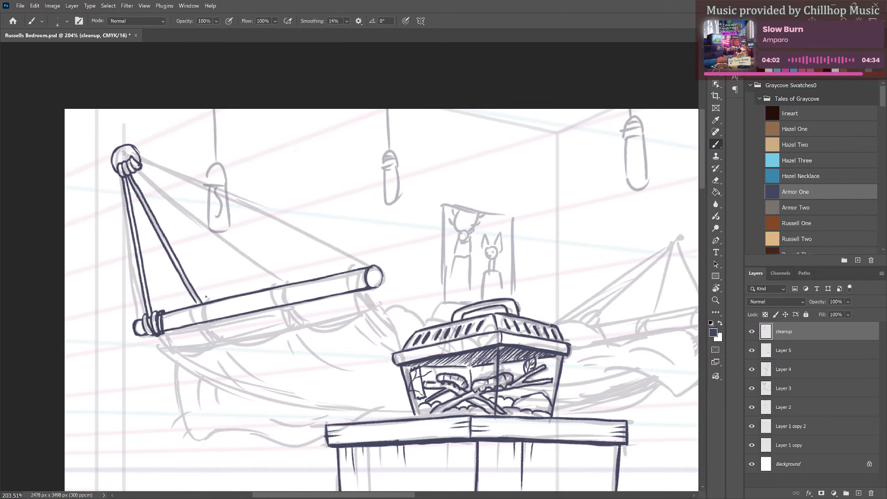
{"action": "mouse_move", "coordinate": [195, 304]}
{"action": "left_mouse_down"}
{"action": "mouse_move", "coordinate": [212, 321]}
{"action": "mouse_move", "coordinate": [197, 303]}
{"action": "mouse_move", "coordinate": [193, 312]}
{"action": "mouse_move", "coordinate": [194, 303]}
{"action": "mouse_move", "coordinate": [208, 323]}
{"action": "mouse_move", "coordinate": [205, 298]}
{"action": "mouse_move", "coordinate": [205, 318]}
{"action": "mouse_move", "coordinate": [200, 306]}
{"action": "mouse_move", "coordinate": [207, 323]}
{"action": "mouse_move", "coordinate": [211, 286]}
{"action": "mouse_move", "coordinate": [215, 322]}
{"action": "mouse_move", "coordinate": [161, 322]}
{"action": "left_mouse_up"}
{"action": "key", "text": "e"}
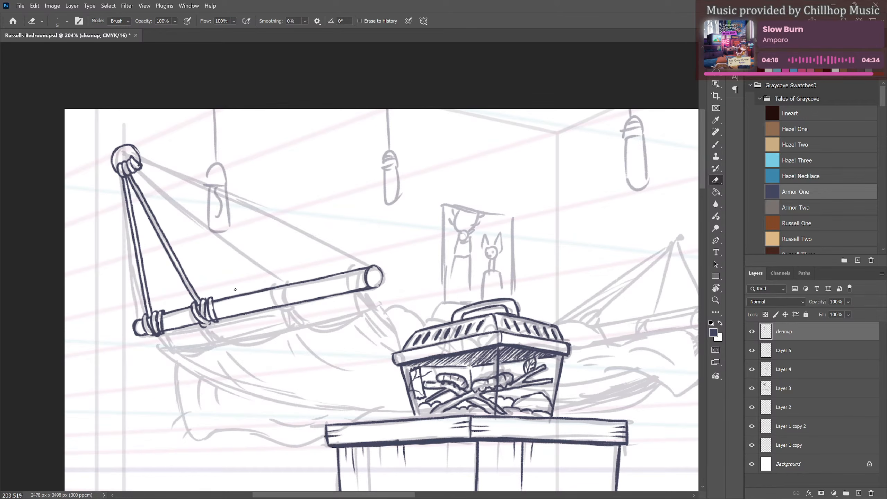
Ink a third rope as two parallel lines from the mount's knot to the pole, right of its middle.
{"action": "key", "text": "b"}
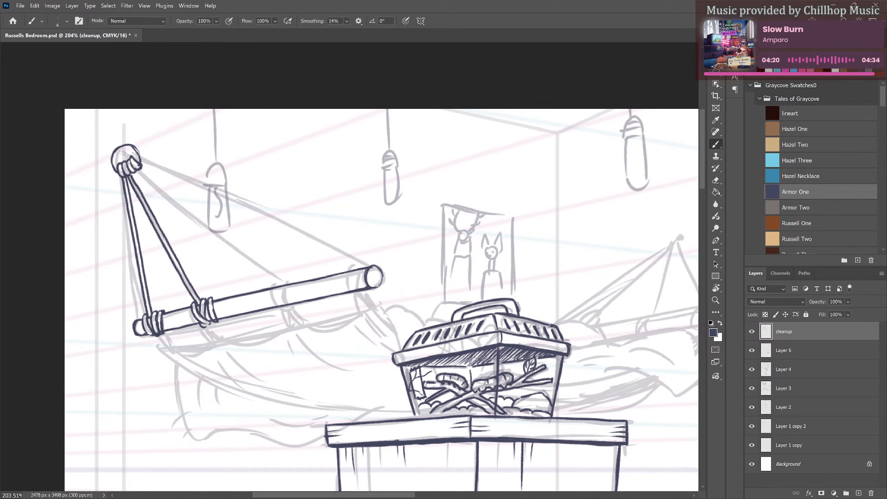
{"action": "left_click_drag", "start_coordinate": [131, 174], "coordinate": [142, 193]}
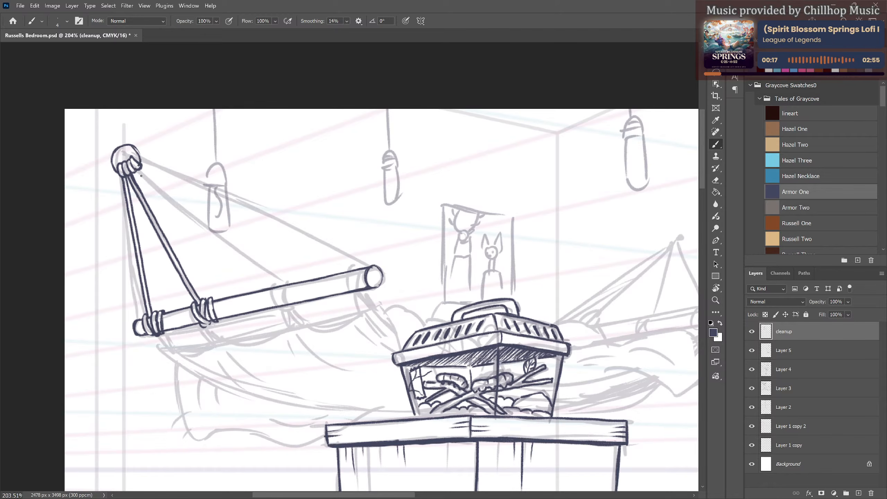
{"action": "left_click_drag", "start_coordinate": [134, 173], "coordinate": [276, 285]}
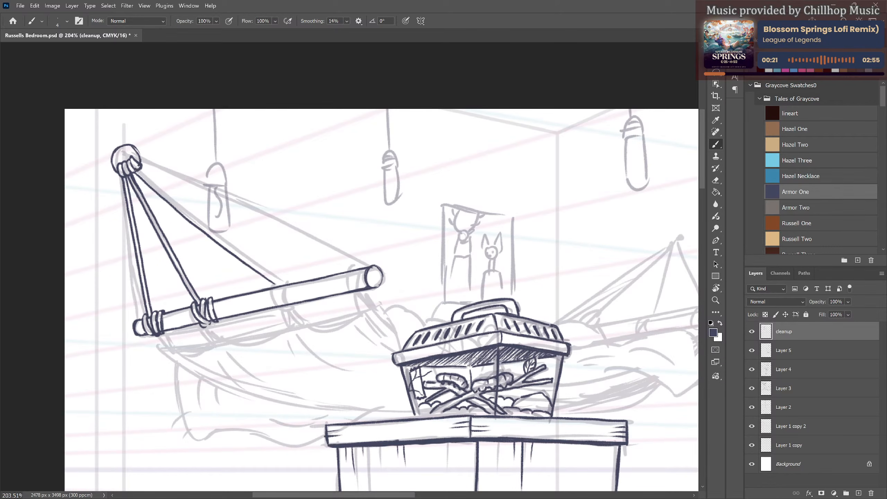
{"action": "left_click_drag", "start_coordinate": [138, 172], "coordinate": [174, 201]}
{"action": "key", "text": "ctrl+z"}
{"action": "left_click_drag", "start_coordinate": [138, 171], "coordinate": [282, 284]}
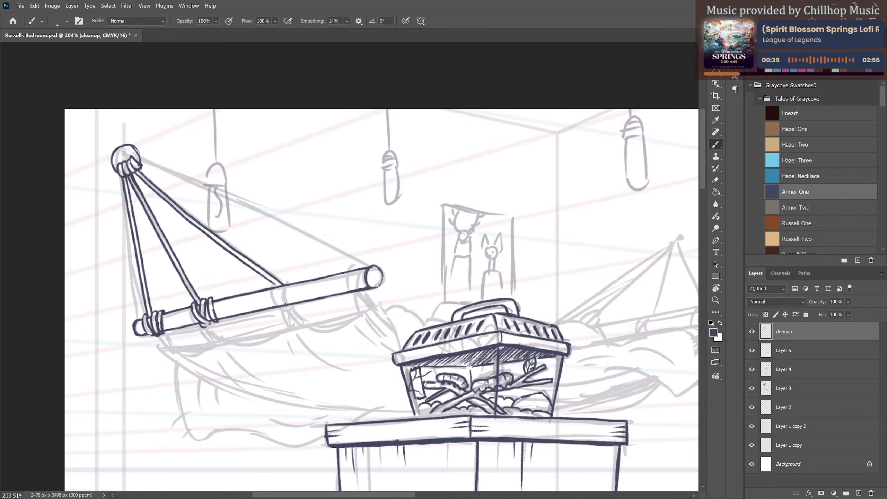
Ink rope coils wrapped around the pole where the third rope meets it and erase the lines crossing them.
{"action": "mouse_move", "coordinate": [274, 284]}
{"action": "left_mouse_down"}
{"action": "mouse_move", "coordinate": [272, 293]}
{"action": "mouse_move", "coordinate": [297, 305]}
{"action": "left_mouse_up"}
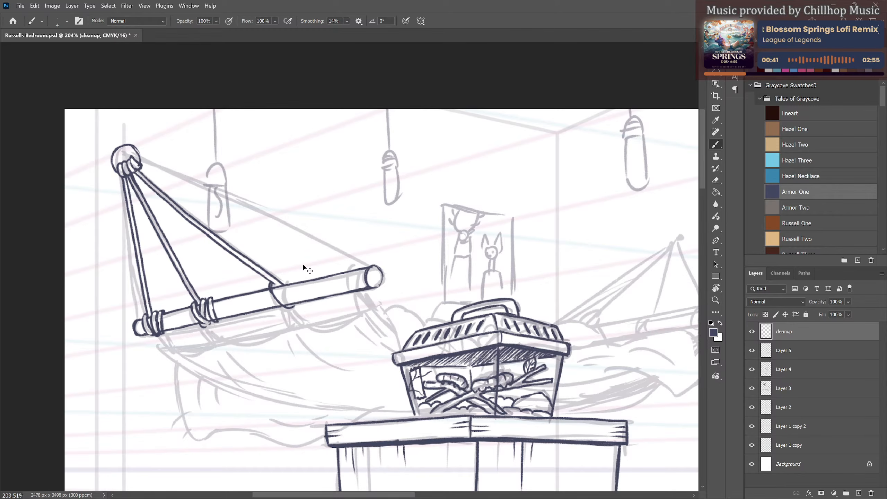
{"action": "key", "text": "ctrl+z"}
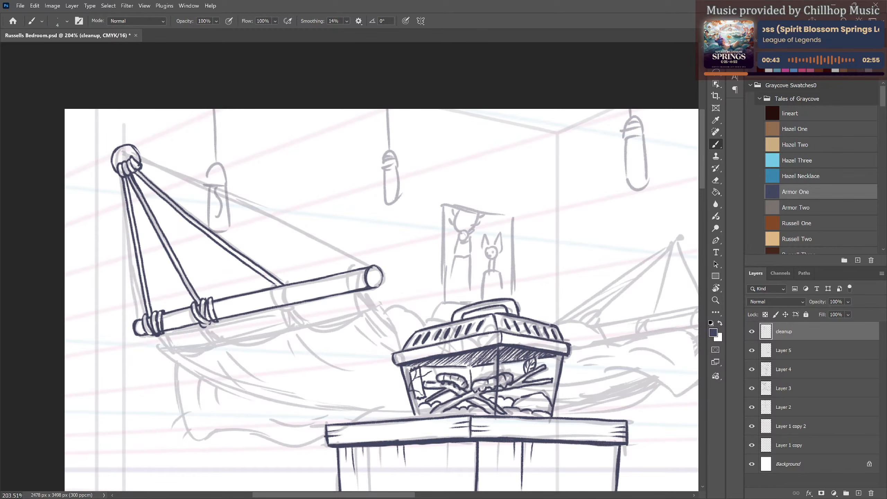
{"action": "mouse_move", "coordinate": [271, 285]}
{"action": "left_mouse_down"}
{"action": "mouse_move", "coordinate": [272, 309]}
{"action": "mouse_move", "coordinate": [279, 302]}
{"action": "mouse_move", "coordinate": [286, 310]}
{"action": "mouse_move", "coordinate": [283, 290]}
{"action": "mouse_move", "coordinate": [286, 307]}
{"action": "mouse_move", "coordinate": [274, 301]}
{"action": "mouse_move", "coordinate": [294, 306]}
{"action": "mouse_move", "coordinate": [269, 292]}
{"action": "left_mouse_up"}
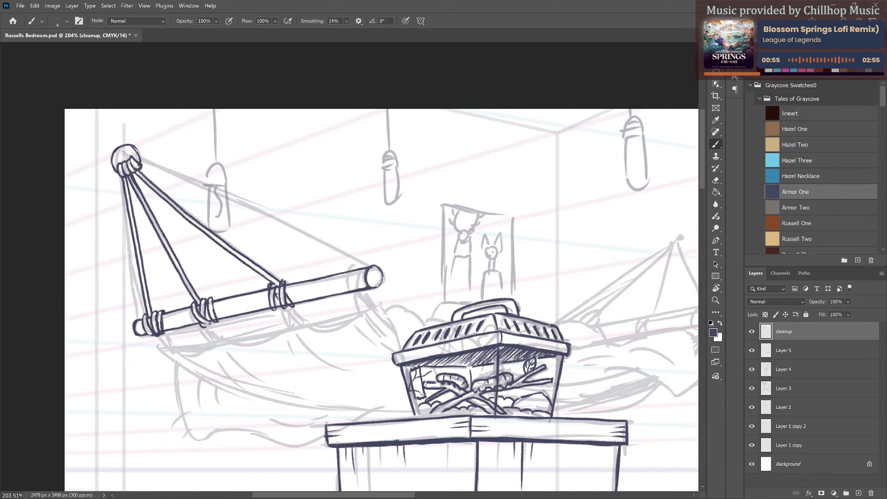
{"action": "key", "text": "e"}
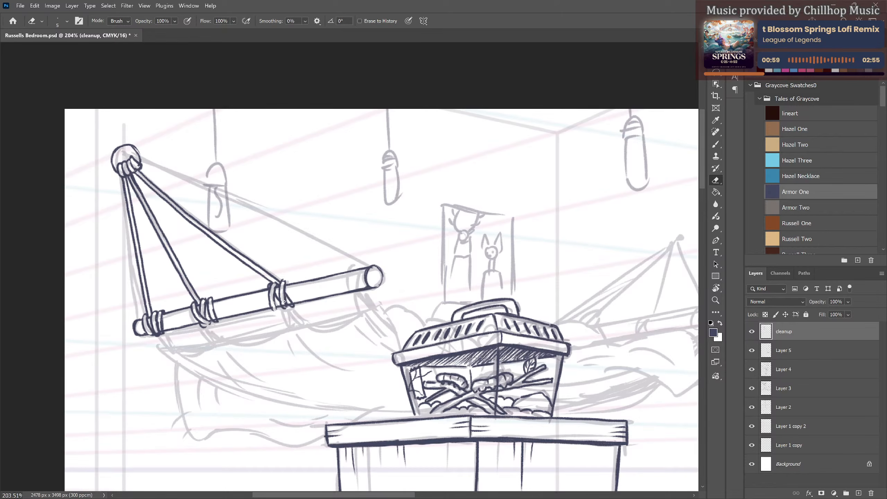
{"action": "key", "text": "b"}
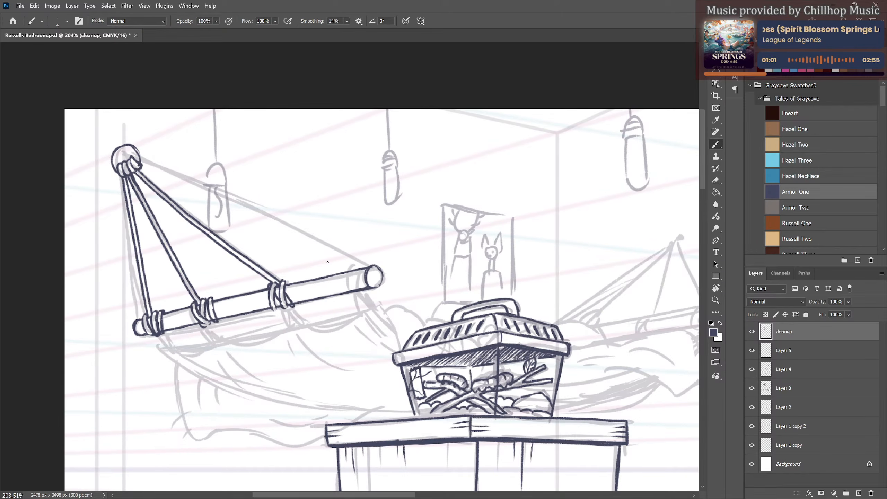
Ink the lower edge of the fourth rope from the mount's knot to near the pole's far right end.
{"action": "left_click_drag", "start_coordinate": [328, 262], "coordinate": [308, 273]}
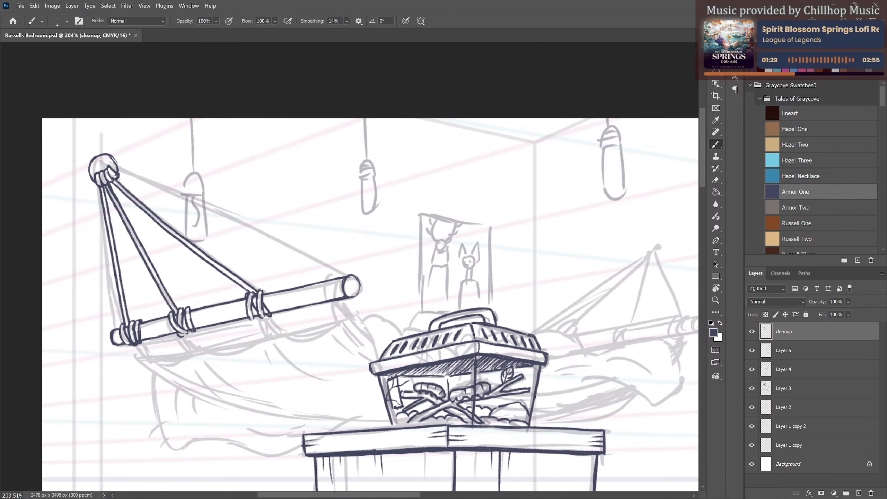
{"action": "left_click_drag", "start_coordinate": [118, 178], "coordinate": [324, 283]}
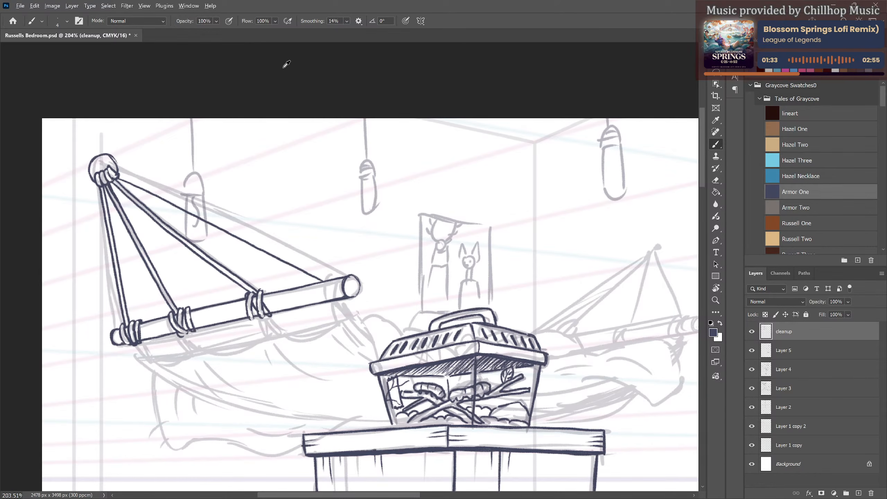
Examine the inked ropes and pole against the composition of the whole bedroom sketch.
{"action": "scroll", "coordinate": [283, 66], "scroll_direction": "down", "scroll_amount": 10}
{"action": "left_click_drag", "start_coordinate": [405, 310], "coordinate": [216, 98]}
{"action": "scroll", "coordinate": [253, 134], "scroll_direction": "down", "scroll_amount": 2}
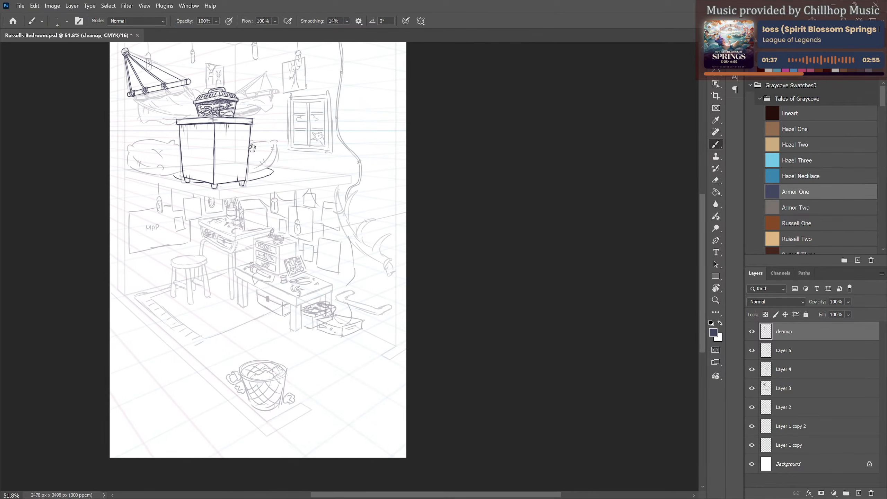
{"action": "left_click_drag", "start_coordinate": [251, 134], "coordinate": [258, 160]}
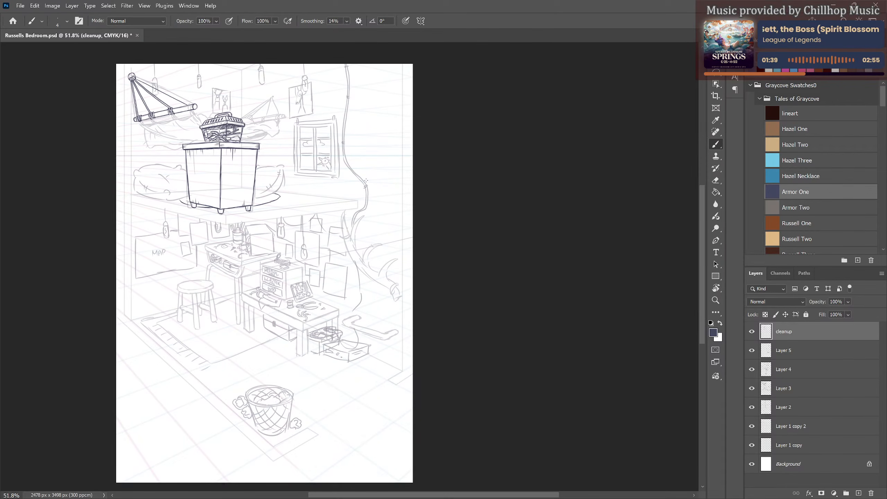
{"action": "scroll", "coordinate": [204, 98], "scroll_direction": "up", "scroll_amount": 4}
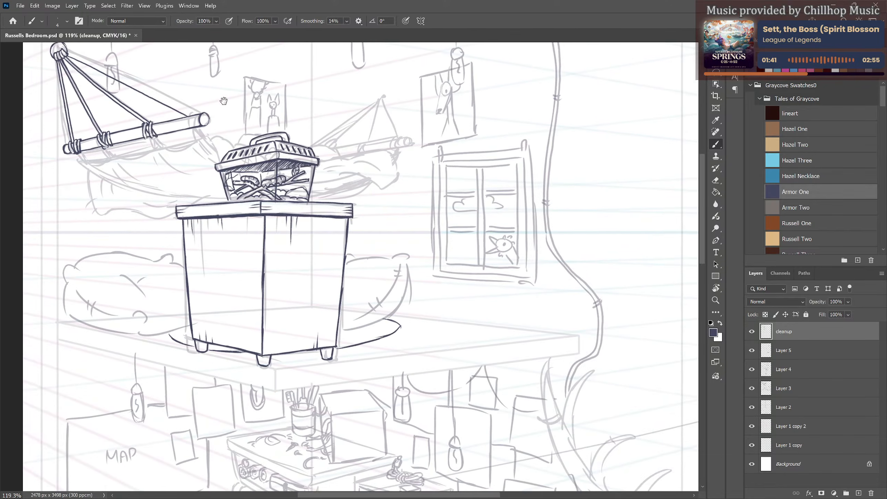
{"action": "left_click_drag", "start_coordinate": [224, 100], "coordinate": [253, 143]}
{"action": "scroll", "coordinate": [196, 138], "scroll_direction": "up", "scroll_amount": 4}
{"action": "scroll", "coordinate": [266, 175], "scroll_direction": "up", "scroll_amount": 2}
{"action": "mouse_move", "coordinate": [236, 189]}
{"action": "left_mouse_down"}
{"action": "mouse_move", "coordinate": [314, 237]}
{"action": "mouse_move", "coordinate": [334, 272]}
{"action": "left_mouse_up"}
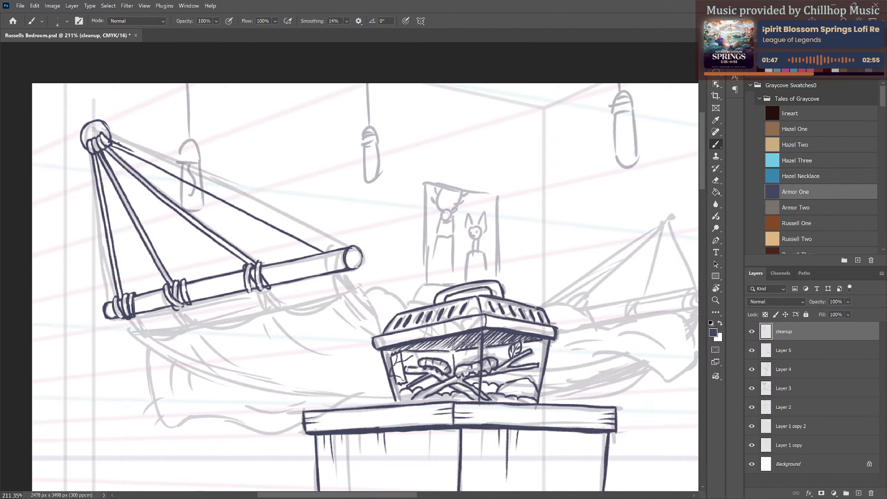
Ink the upper edge of the fourth rope parallel to its lower edge, redoing the uneven strokes near the knot.
{"action": "left_click_drag", "start_coordinate": [114, 143], "coordinate": [163, 162]}
{"action": "key", "text": "ctrl+z"}
{"action": "key", "text": "ctrl+z"}
{"action": "key", "text": "ctrl+z"}
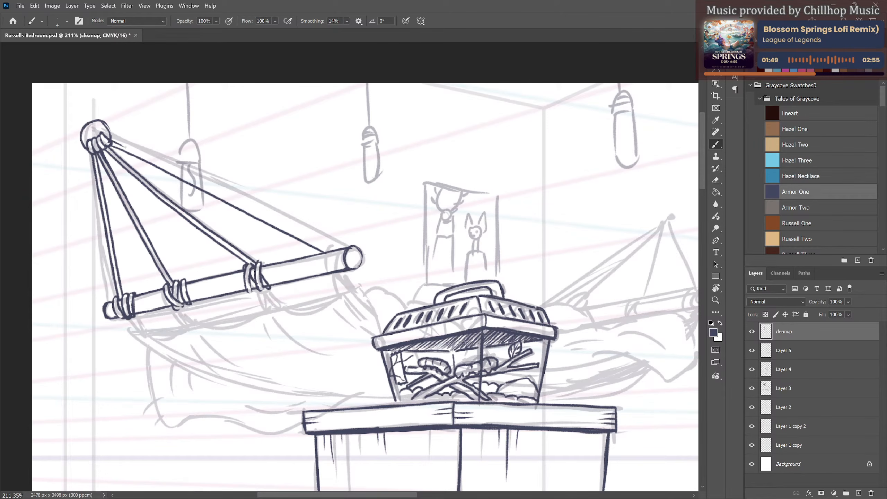
{"action": "left_click_drag", "start_coordinate": [114, 143], "coordinate": [153, 159]}
{"action": "left_click_drag", "start_coordinate": [132, 151], "coordinate": [208, 185]}
{"action": "key", "text": "ctrl+z"}
{"action": "key", "text": "ctrl+z"}
{"action": "key", "text": "ctrl+z"}
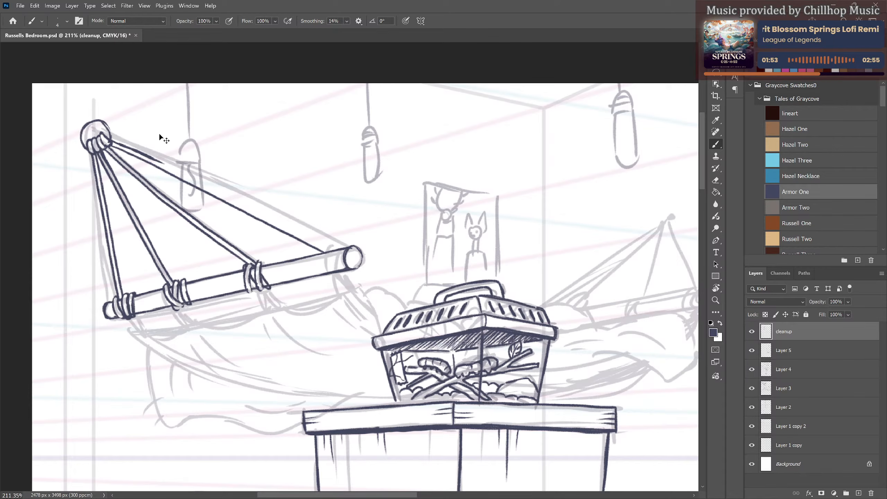
{"action": "left_click_drag", "start_coordinate": [137, 151], "coordinate": [337, 251]}
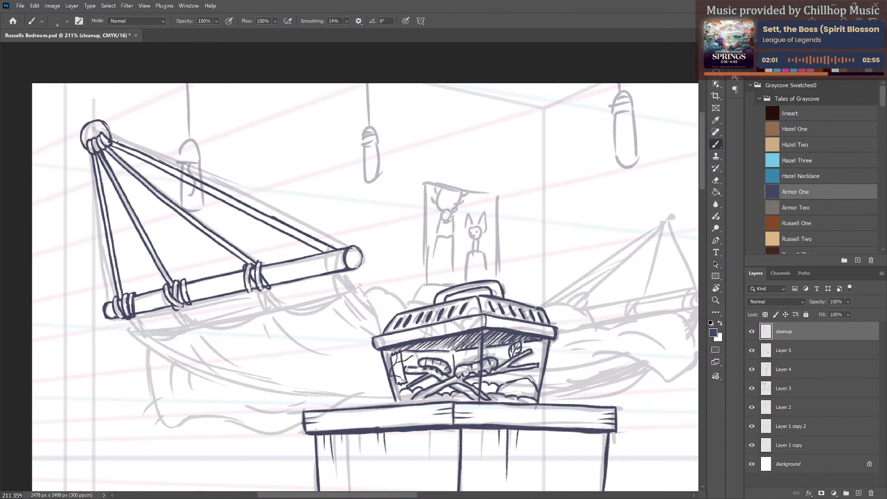
Ink an extra loop on the mount's knot and an oval wall plate joined to it, and erase the overlapping lines.
{"action": "mouse_move", "coordinate": [112, 137]}
{"action": "left_mouse_down"}
{"action": "mouse_move", "coordinate": [131, 148]}
{"action": "mouse_move", "coordinate": [89, 129]}
{"action": "mouse_move", "coordinate": [104, 133]}
{"action": "left_mouse_up"}
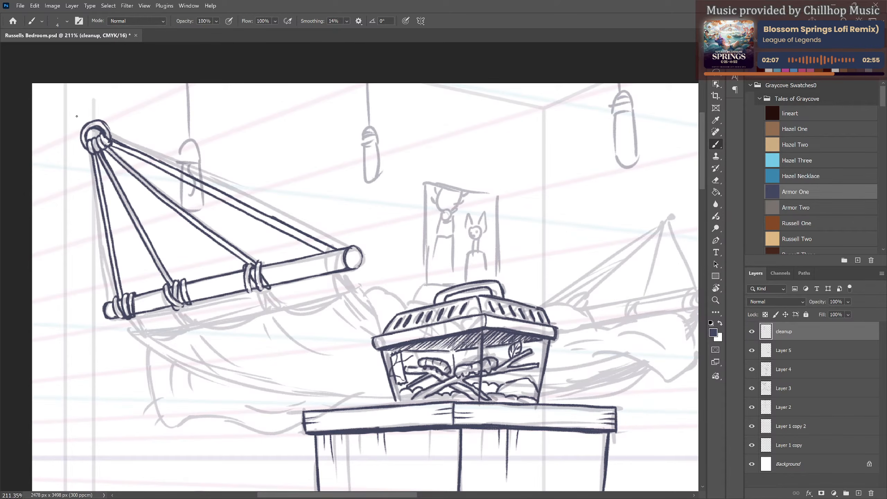
{"action": "mouse_move", "coordinate": [76, 113]}
{"action": "left_mouse_down"}
{"action": "mouse_move", "coordinate": [72, 134]}
{"action": "mouse_move", "coordinate": [84, 138]}
{"action": "mouse_move", "coordinate": [80, 111]}
{"action": "mouse_move", "coordinate": [85, 126]}
{"action": "left_mouse_up"}
{"action": "key", "text": "e"}
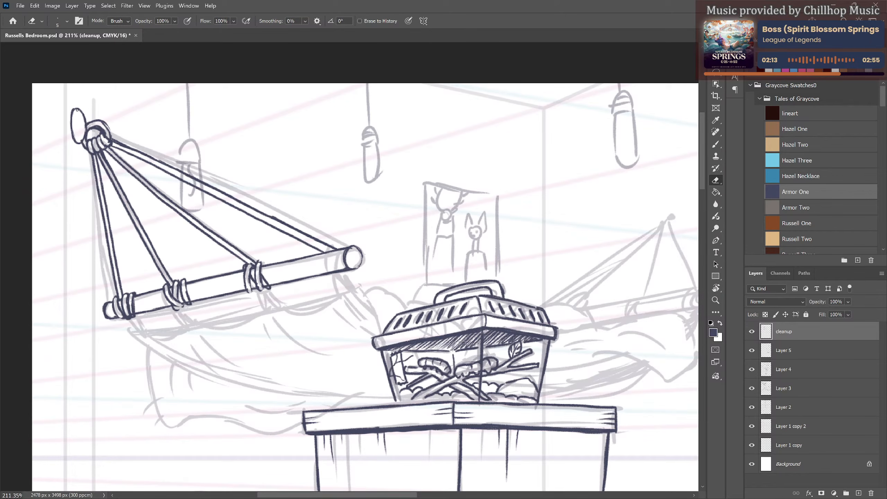
{"action": "key", "text": "b"}
{"action": "left_click_drag", "start_coordinate": [84, 119], "coordinate": [91, 129]}
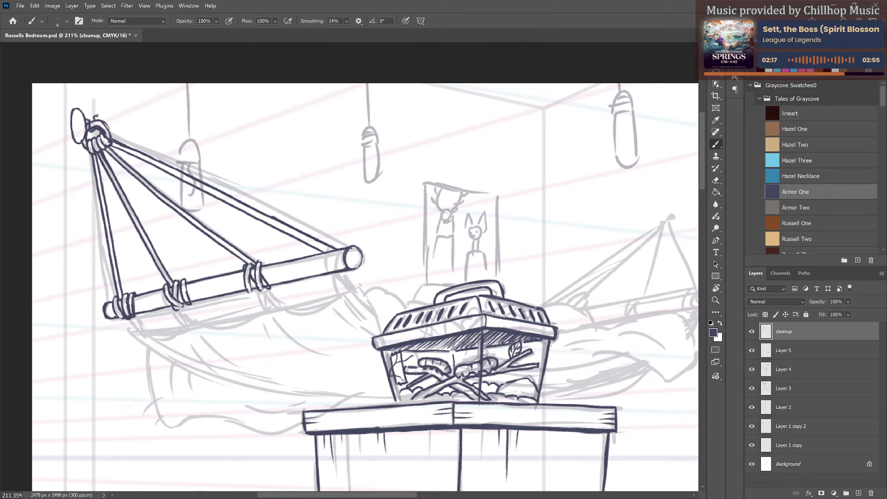
{"action": "key", "text": "e"}
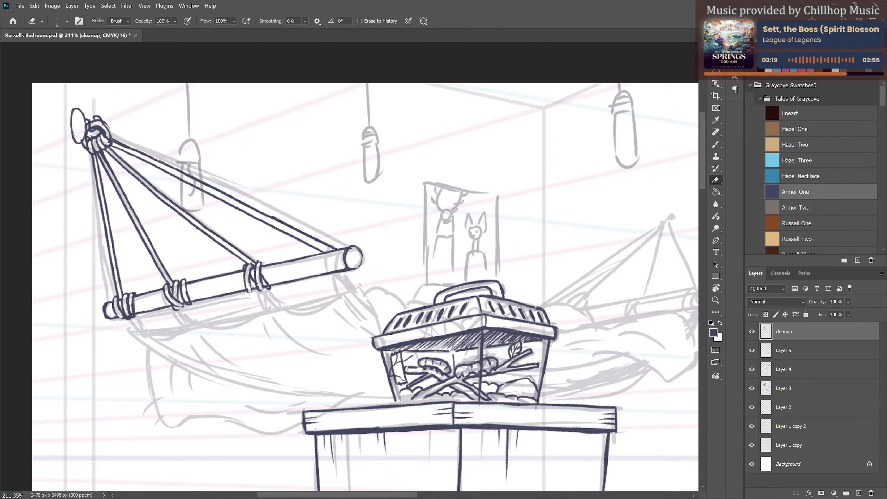
{"action": "left_click_drag", "start_coordinate": [88, 123], "coordinate": [99, 132]}
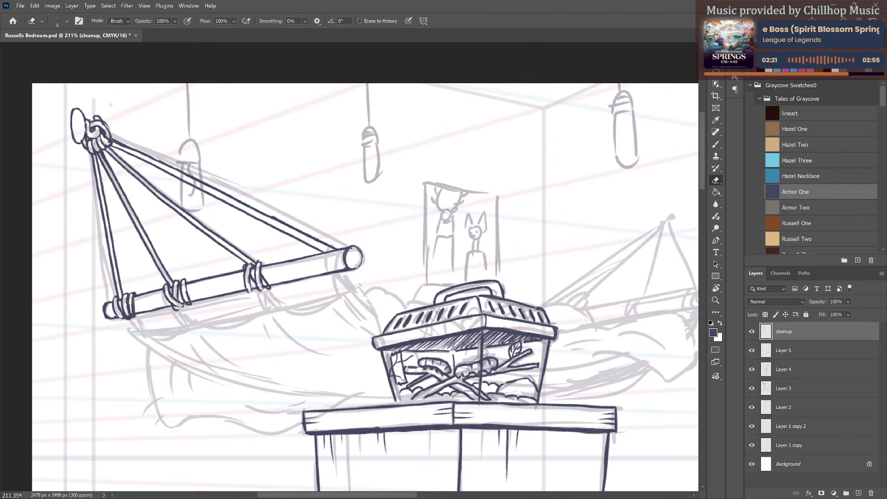
{"action": "key", "text": "b"}
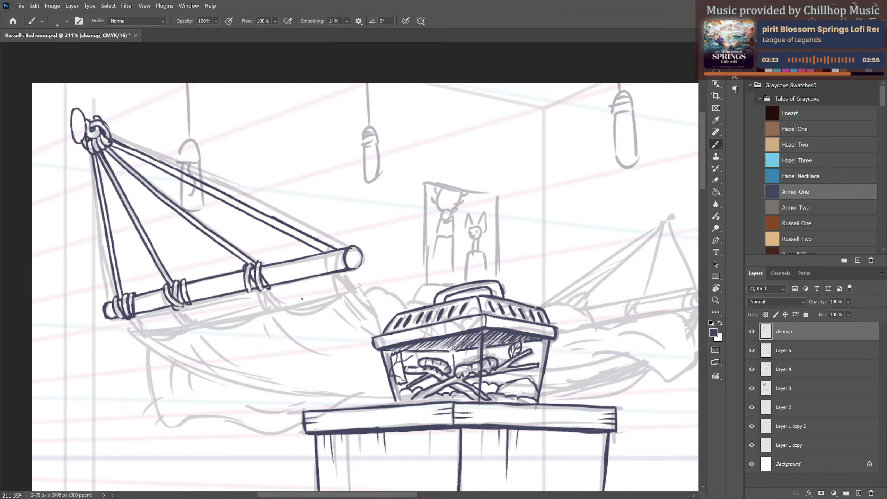
Ink rope coils around the pole's far right end where the fourth rope meets it and erase the lines crossing them.
{"action": "left_click_drag", "start_coordinate": [319, 303], "coordinate": [333, 287]}
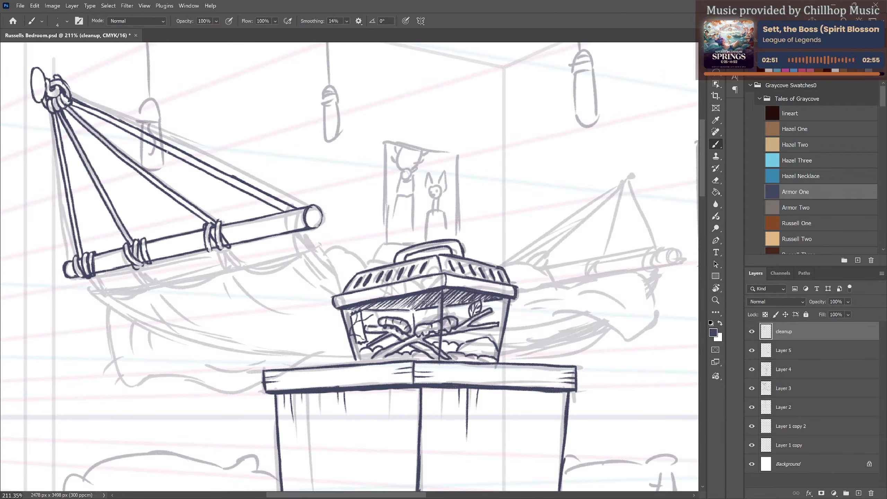
{"action": "left_click_drag", "start_coordinate": [168, 151], "coordinate": [227, 179]}
{"action": "key", "text": "ctrl+z"}
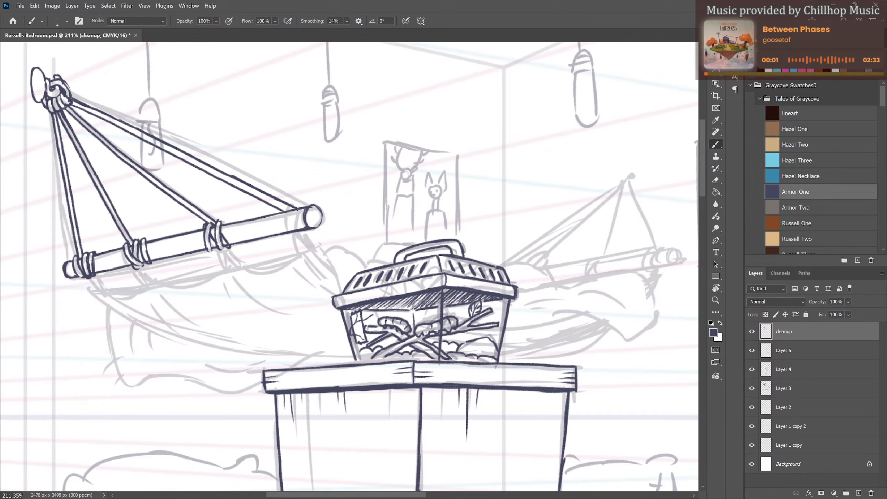
{"action": "mouse_move", "coordinate": [294, 206]}
{"action": "left_mouse_down"}
{"action": "mouse_move", "coordinate": [296, 235]}
{"action": "mouse_move", "coordinate": [297, 217]}
{"action": "mouse_move", "coordinate": [298, 231]}
{"action": "mouse_move", "coordinate": [282, 223]}
{"action": "mouse_move", "coordinate": [282, 210]}
{"action": "mouse_move", "coordinate": [301, 234]}
{"action": "mouse_move", "coordinate": [274, 227]}
{"action": "mouse_move", "coordinate": [278, 234]}
{"action": "left_mouse_up"}
{"action": "mouse_move", "coordinate": [276, 217]}
{"action": "left_mouse_down"}
{"action": "mouse_move", "coordinate": [282, 236]}
{"action": "mouse_move", "coordinate": [272, 219]}
{"action": "mouse_move", "coordinate": [284, 234]}
{"action": "mouse_move", "coordinate": [279, 216]}
{"action": "mouse_move", "coordinate": [279, 236]}
{"action": "mouse_move", "coordinate": [287, 234]}
{"action": "mouse_move", "coordinate": [284, 209]}
{"action": "mouse_move", "coordinate": [275, 214]}
{"action": "mouse_move", "coordinate": [283, 235]}
{"action": "mouse_move", "coordinate": [282, 211]}
{"action": "mouse_move", "coordinate": [288, 223]}
{"action": "mouse_move", "coordinate": [296, 207]}
{"action": "mouse_move", "coordinate": [295, 231]}
{"action": "left_mouse_up"}
{"action": "key", "text": "e"}
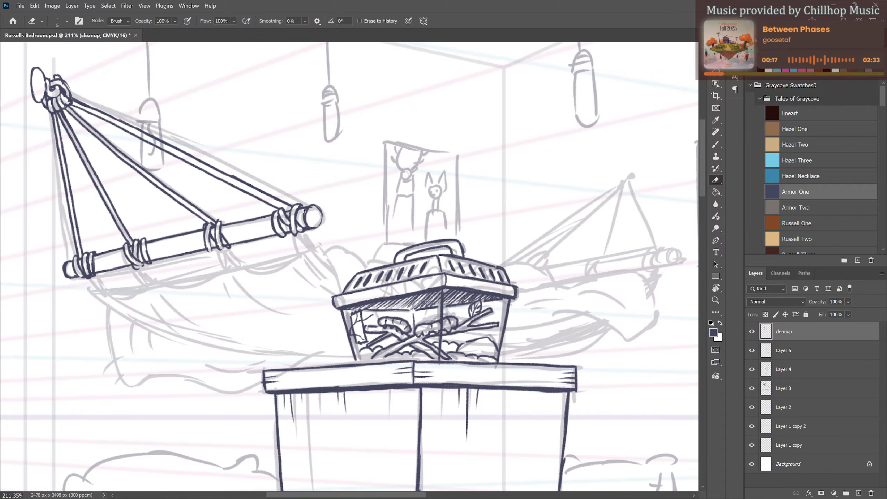
{"action": "key", "text": "b"}
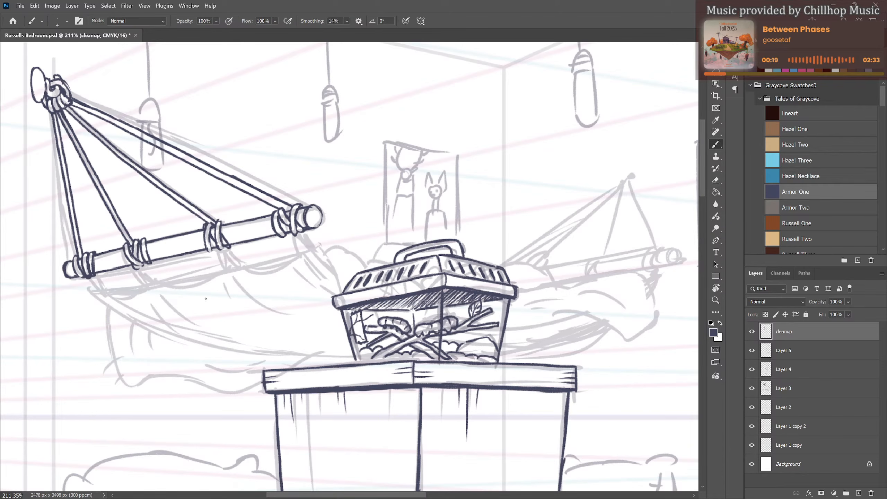
Ink short wood-grain strokes along the pole between the rope coils.
{"action": "left_click_drag", "start_coordinate": [227, 231], "coordinate": [245, 245]}
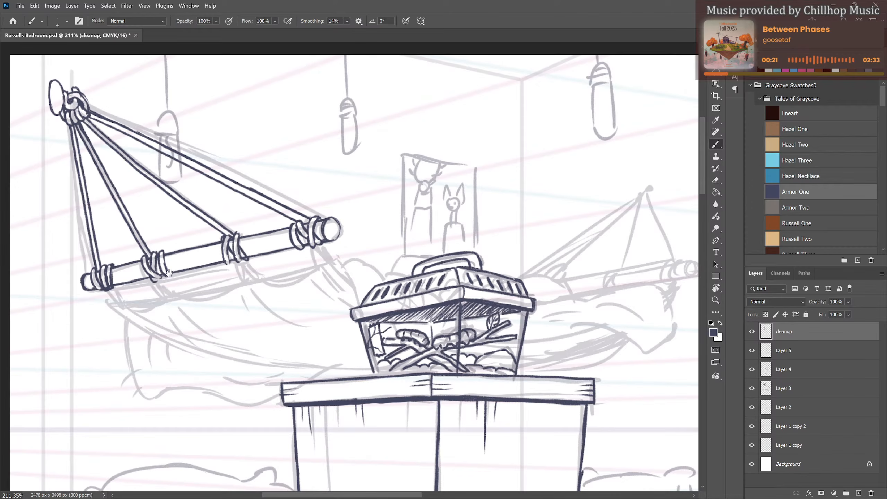
{"action": "mouse_move", "coordinate": [164, 273]}
{"action": "left_mouse_down"}
{"action": "mouse_move", "coordinate": [225, 254]}
{"action": "mouse_move", "coordinate": [190, 250]}
{"action": "mouse_move", "coordinate": [279, 239]}
{"action": "mouse_move", "coordinate": [324, 220]}
{"action": "left_mouse_up"}
{"action": "key", "text": "ctrl+z"}
{"action": "key", "text": "ctrl+z"}
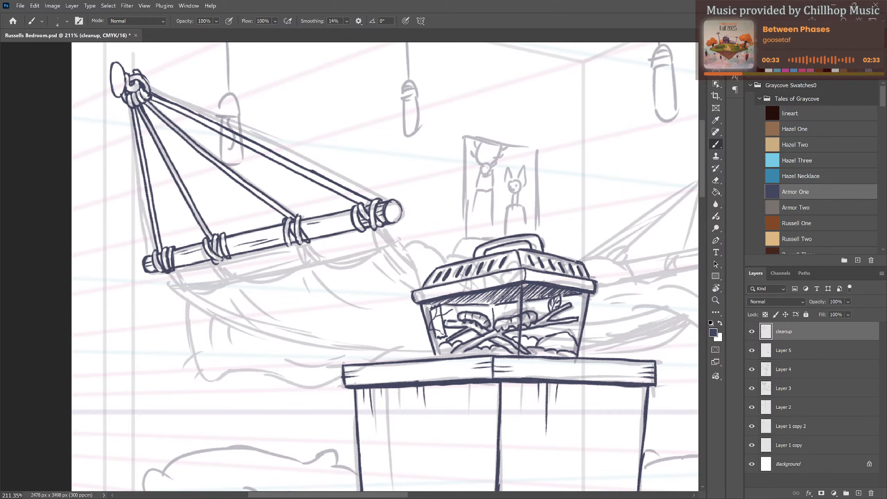
Try to ink the long curved edge of the hanging fabric from the pole's left end toward the cabinet.
{"action": "mouse_move", "coordinate": [407, 208]}
{"action": "left_mouse_down"}
{"action": "mouse_move", "coordinate": [308, 186]}
{"action": "mouse_move", "coordinate": [366, 179]}
{"action": "left_mouse_up"}
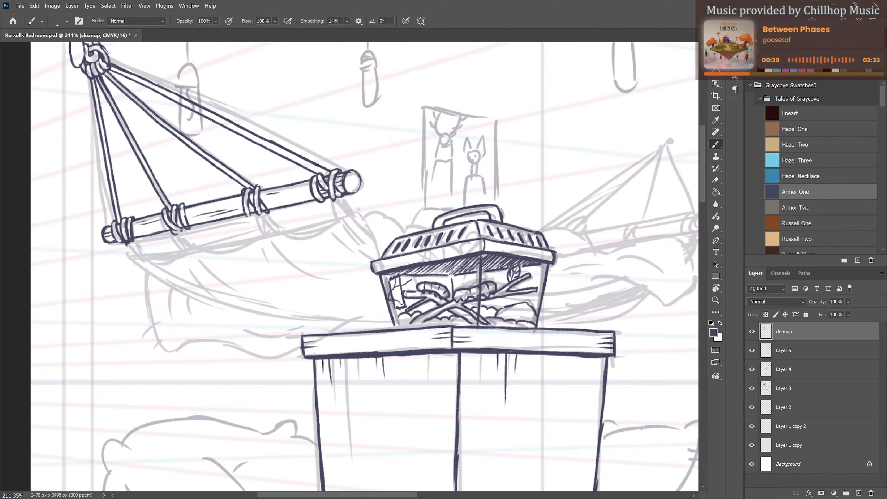
{"action": "mouse_move", "coordinate": [128, 244]}
{"action": "left_mouse_down"}
{"action": "mouse_move", "coordinate": [165, 283]}
{"action": "mouse_move", "coordinate": [144, 269]}
{"action": "mouse_move", "coordinate": [186, 294]}
{"action": "mouse_move", "coordinate": [130, 247]}
{"action": "mouse_move", "coordinate": [168, 285]}
{"action": "mouse_move", "coordinate": [214, 305]}
{"action": "mouse_move", "coordinate": [181, 293]}
{"action": "mouse_move", "coordinate": [307, 320]}
{"action": "left_mouse_up"}
{"action": "key", "text": "ctrl+z"}
{"action": "key", "text": "ctrl+z"}
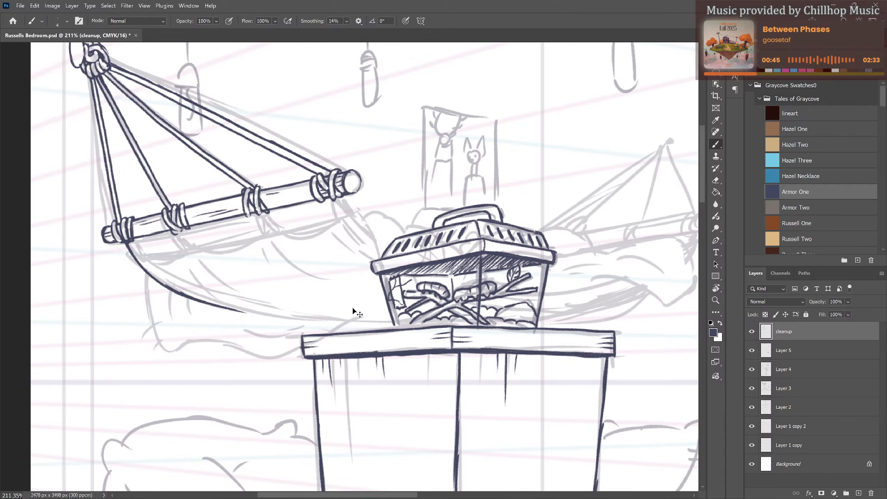
{"action": "key", "text": "ctrl+z"}
{"action": "key", "text": "ctrl+z"}
{"action": "key", "text": "ctrl+z"}
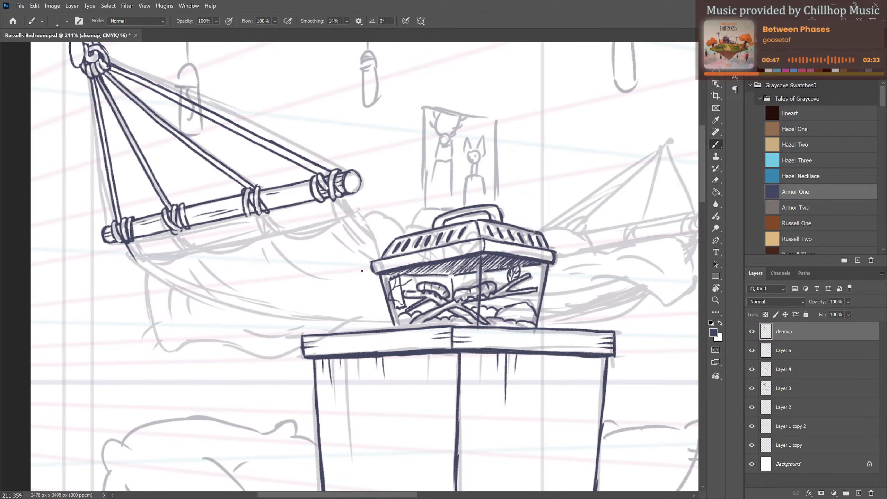
Ink the long curved lower edge of the hanging fabric from the pole's left end down to the cabinet, with the canvas rotated about 97°.
{"action": "key", "text": "r"}
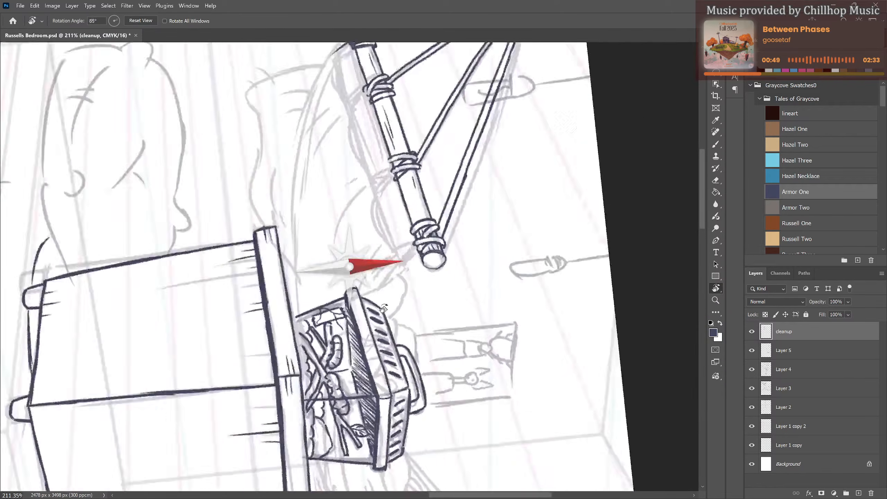
{"action": "left_click_drag", "start_coordinate": [379, 253], "coordinate": [383, 330]}
{"action": "left_click_drag", "start_coordinate": [410, 203], "coordinate": [363, 301]}
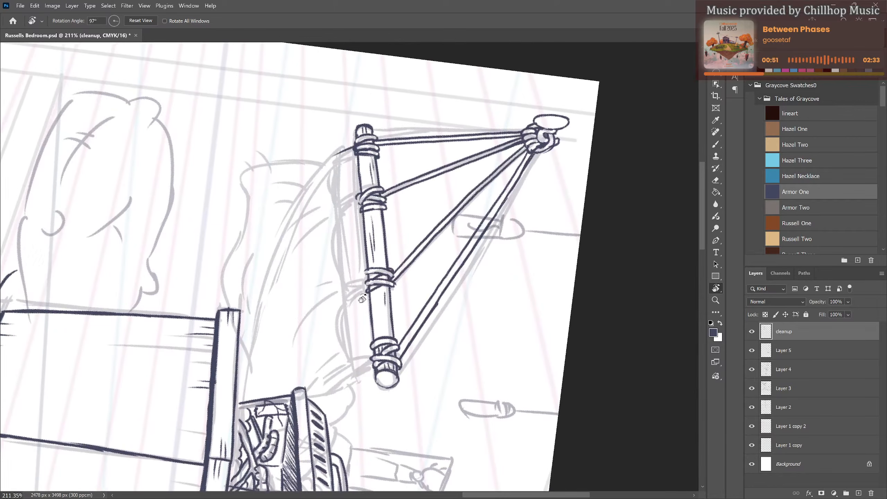
{"action": "key", "text": "b"}
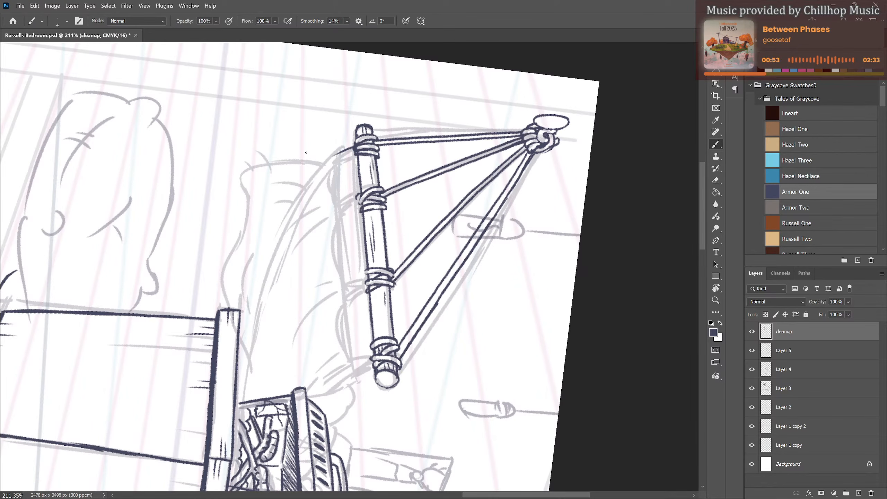
{"action": "mouse_move", "coordinate": [338, 154]}
{"action": "left_mouse_down"}
{"action": "mouse_move", "coordinate": [292, 202]}
{"action": "mouse_move", "coordinate": [295, 196]}
{"action": "mouse_move", "coordinate": [257, 272]}
{"action": "mouse_move", "coordinate": [240, 402]}
{"action": "left_mouse_up"}
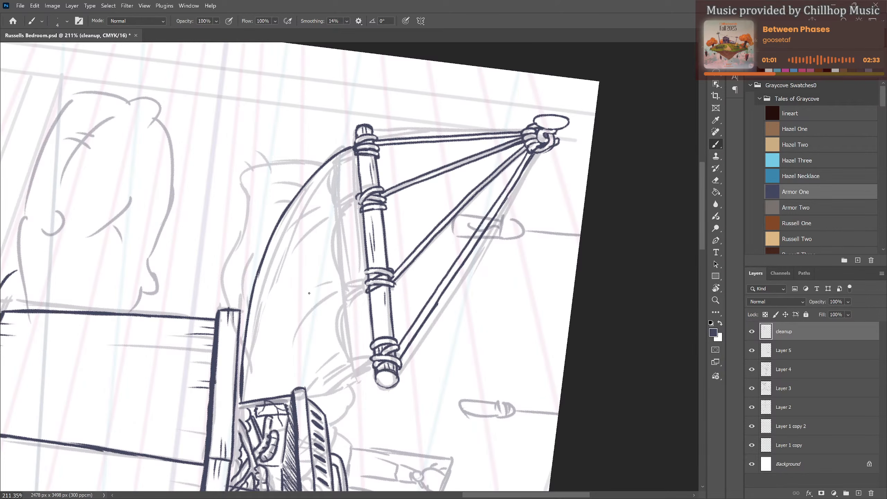
Try to ink scalloped fabric edges between the pole's first three rope coils.
{"action": "mouse_move", "coordinate": [355, 149]}
{"action": "left_mouse_down"}
{"action": "mouse_move", "coordinate": [340, 168]}
{"action": "mouse_move", "coordinate": [334, 199]}
{"action": "mouse_move", "coordinate": [346, 201]}
{"action": "mouse_move", "coordinate": [338, 204]}
{"action": "left_mouse_up"}
{"action": "mouse_move", "coordinate": [334, 190]}
{"action": "left_mouse_down"}
{"action": "mouse_move", "coordinate": [366, 194]}
{"action": "mouse_move", "coordinate": [333, 236]}
{"action": "mouse_move", "coordinate": [332, 248]}
{"action": "mouse_move", "coordinate": [359, 245]}
{"action": "mouse_move", "coordinate": [342, 283]}
{"action": "mouse_move", "coordinate": [367, 278]}
{"action": "left_mouse_up"}
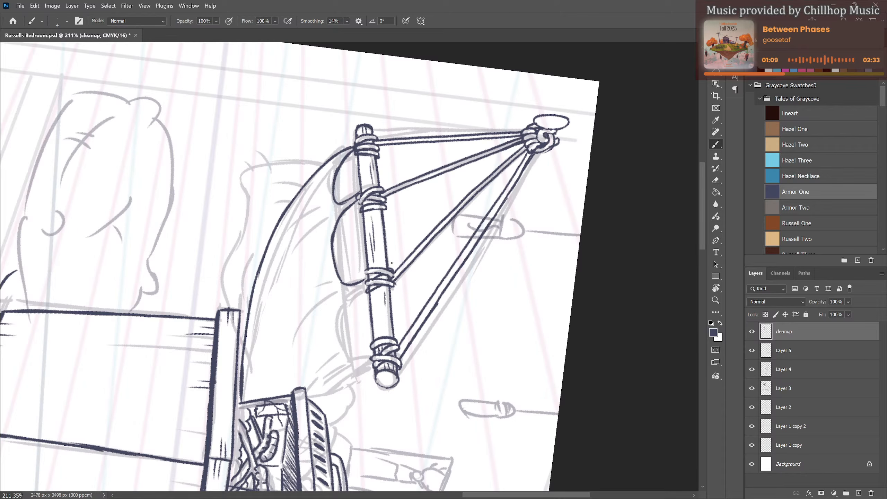
{"action": "key", "text": "ctrl+z"}
{"action": "key", "text": "ctrl+z"}
{"action": "key", "text": "ctrl+z"}
{"action": "key", "text": "ctrl+z"}
{"action": "key", "text": "ctrl+z"}
{"action": "key", "text": "ctrl+z"}
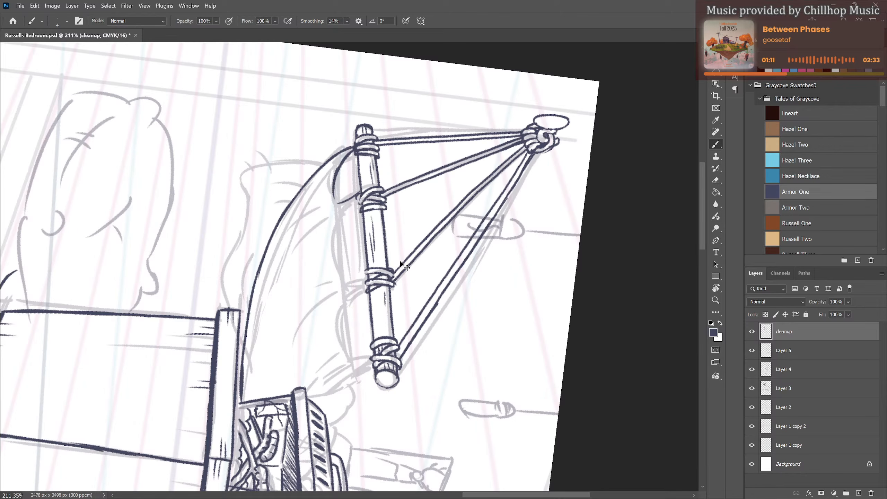
{"action": "key", "text": "ctrl+z"}
{"action": "key", "text": "ctrl+z"}
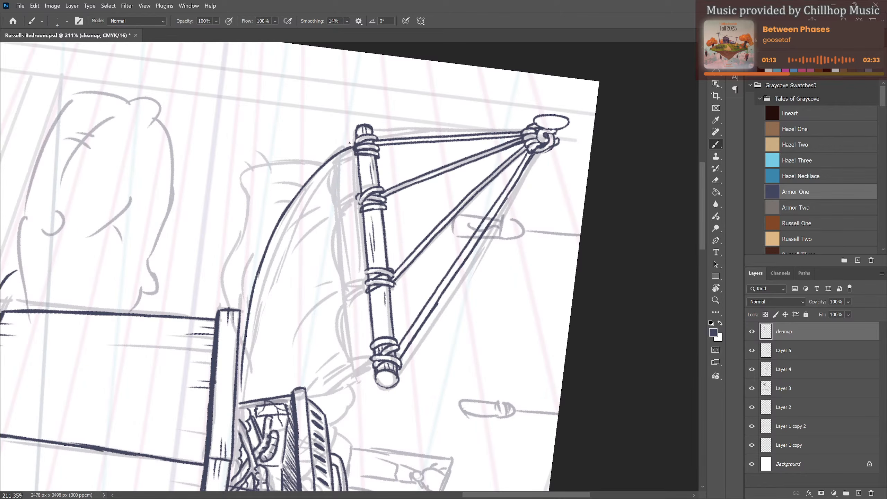
{"action": "key", "text": "ctrl+z"}
{"action": "key", "text": "ctrl+z"}
{"action": "key", "text": "ctrl+shift+z"}
{"action": "key", "text": "ctrl+shift+z"}
{"action": "key", "text": "ctrl+shift+z"}
{"action": "key", "text": "ctrl+shift+z"}
Ink one continuous fabric edge running alongside the whole pole and erase the long curve's overshoot at the corner.
{"action": "key", "text": "e"}
{"action": "mouse_move", "coordinate": [343, 151]}
{"action": "left_mouse_down"}
{"action": "mouse_move", "coordinate": [348, 338]}
{"action": "mouse_move", "coordinate": [341, 280]}
{"action": "mouse_move", "coordinate": [358, 377]}
{"action": "left_mouse_up"}
{"action": "key", "text": "b"}
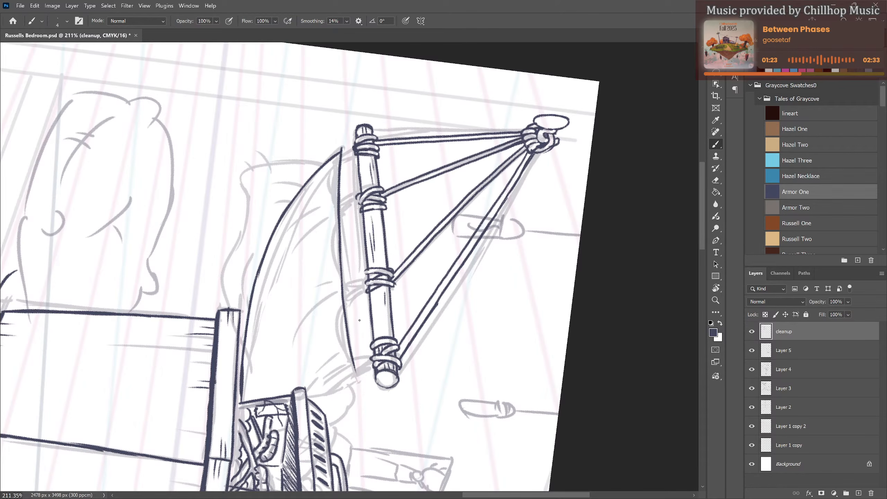
Ink rope loops from the pole's first two coils over the fabric edge and erase the overlapping lines.
{"action": "mouse_move", "coordinate": [338, 158]}
{"action": "left_mouse_down"}
{"action": "mouse_move", "coordinate": [356, 148]}
{"action": "mouse_move", "coordinate": [334, 164]}
{"action": "mouse_move", "coordinate": [353, 155]}
{"action": "left_mouse_up"}
{"action": "mouse_move", "coordinate": [333, 213]}
{"action": "left_mouse_down"}
{"action": "mouse_move", "coordinate": [356, 199]}
{"action": "mouse_move", "coordinate": [361, 202]}
{"action": "mouse_move", "coordinate": [335, 219]}
{"action": "mouse_move", "coordinate": [361, 208]}
{"action": "left_mouse_up"}
{"action": "key", "text": "ctrl+z"}
{"action": "left_click_drag", "start_coordinate": [341, 160], "coordinate": [335, 209]}
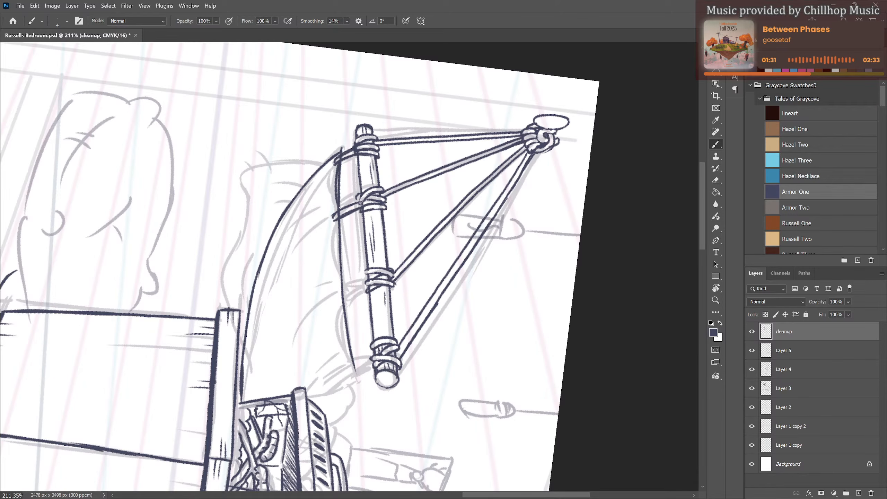
{"action": "key", "text": "e"}
{"action": "mouse_move", "coordinate": [339, 173]}
{"action": "left_mouse_down"}
{"action": "mouse_move", "coordinate": [339, 201]}
{"action": "mouse_move", "coordinate": [354, 160]}
{"action": "left_mouse_up"}
{"action": "key", "text": "b"}
Ink a rope loop from the pole's third coil over the fabric edge.
{"action": "scroll", "coordinate": [411, 227], "scroll_direction": "down", "scroll_amount": 2}
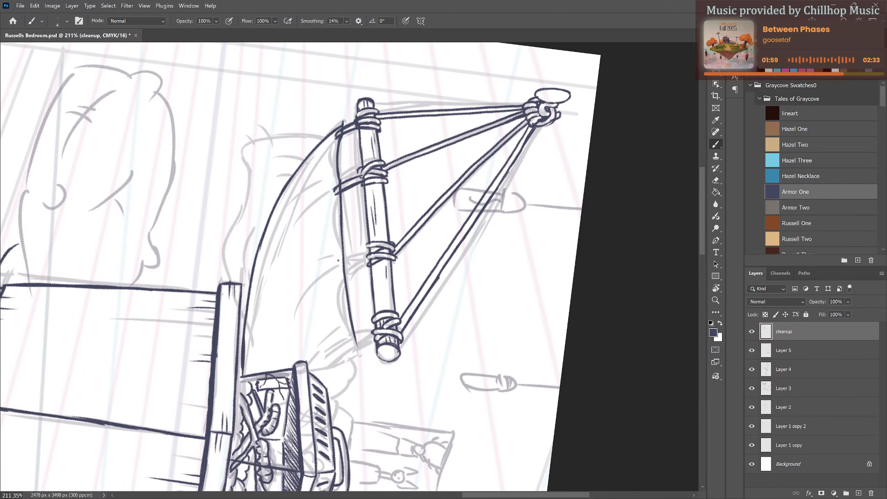
{"action": "left_click_drag", "start_coordinate": [340, 260], "coordinate": [369, 248]}
{"action": "left_click_drag", "start_coordinate": [368, 248], "coordinate": [346, 263]}
{"action": "key", "text": "e"}
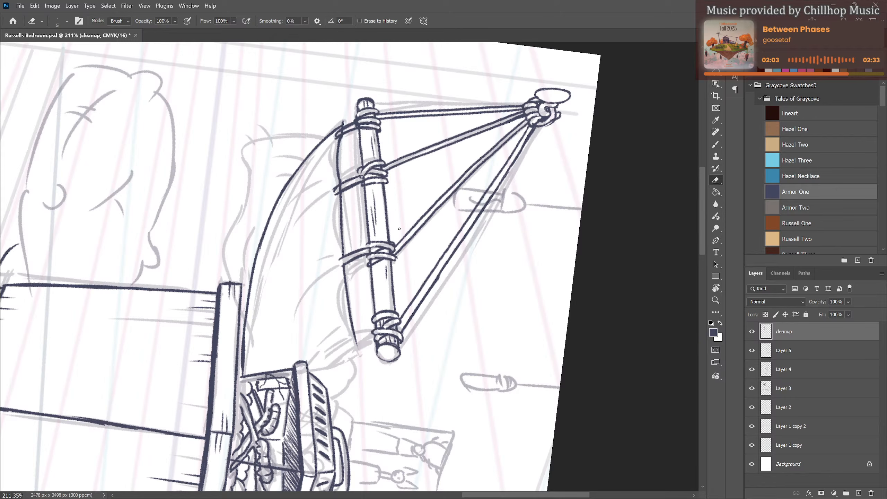
Redraw the fabric edge between the second and third rope loops as a bowed curve, erasing the old line and stray overlaps.
{"action": "key", "text": "b"}
{"action": "left_click_drag", "start_coordinate": [341, 192], "coordinate": [342, 251]}
{"action": "key", "text": "e"}
{"action": "left_click_drag", "start_coordinate": [345, 198], "coordinate": [343, 249]}
{"action": "left_click_drag", "start_coordinate": [336, 191], "coordinate": [342, 186]}
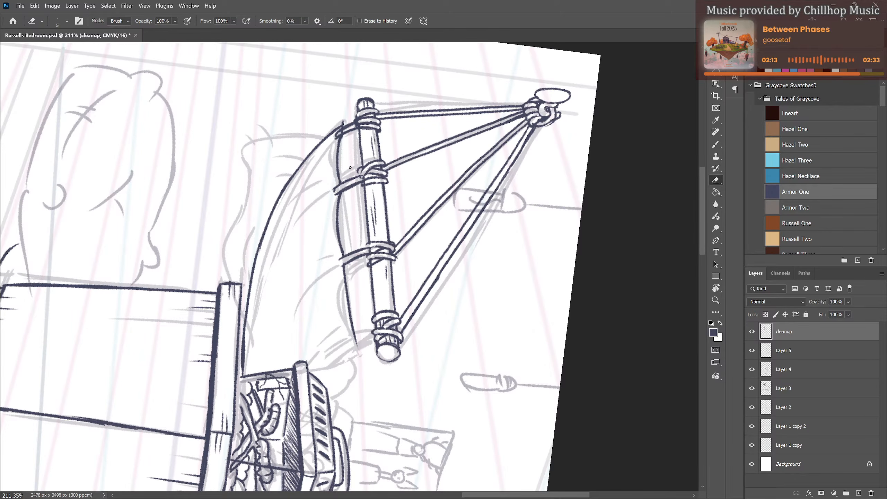
{"action": "left_click_drag", "start_coordinate": [340, 134], "coordinate": [350, 126]}
Round off the third rope loop's end and ink a fourth loop from the last coil over the fabric corner.
{"action": "key", "text": "b"}
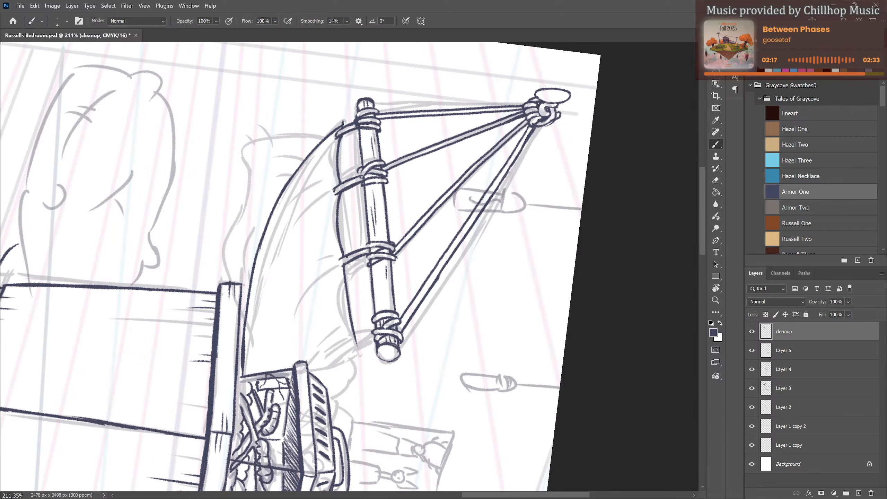
{"action": "left_click_drag", "start_coordinate": [343, 260], "coordinate": [339, 263]}
{"action": "left_click_drag", "start_coordinate": [351, 339], "coordinate": [373, 332]}
{"action": "key", "text": "e"}
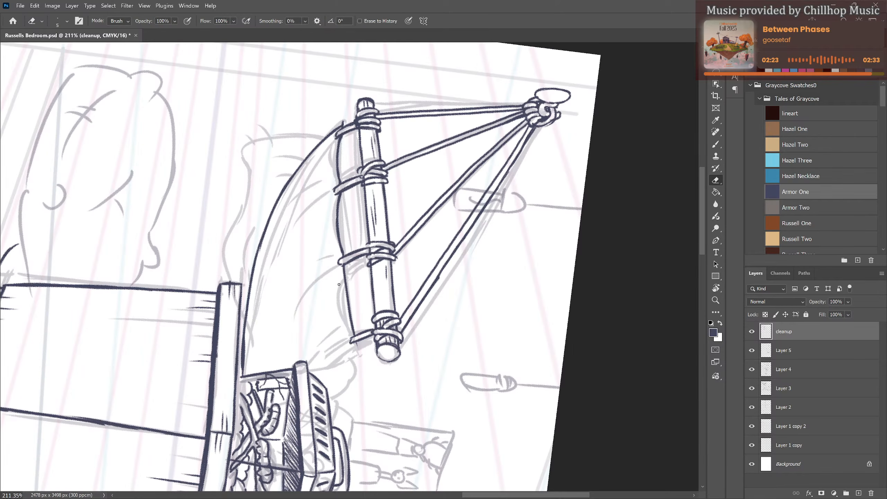
Redraw the fabric edge between the third and fourth rope loops as a bowed curve and erase the old line.
{"action": "key", "text": "b"}
{"action": "left_click_drag", "start_coordinate": [342, 264], "coordinate": [353, 335]}
{"action": "key", "text": "e"}
{"action": "left_click_drag", "start_coordinate": [347, 267], "coordinate": [356, 332]}
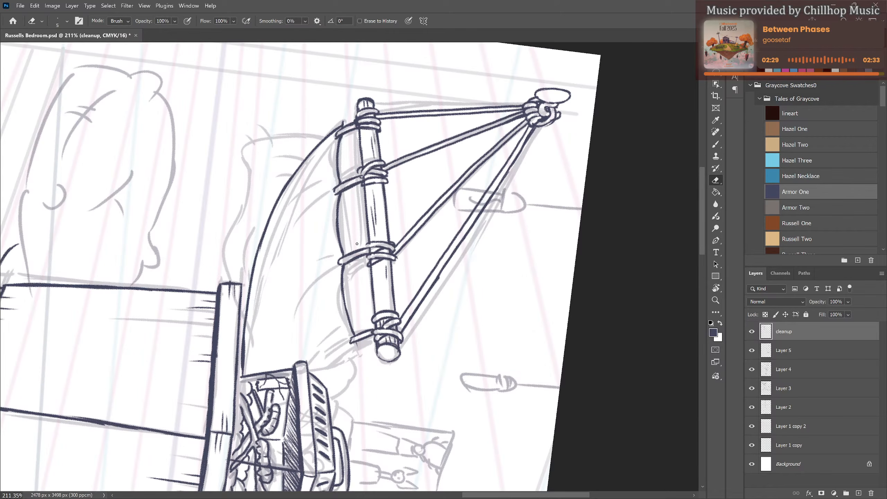
Reset the canvas rotation to 0° and examine the inked lines against the whole bedroom sketch.
{"action": "key", "text": "r"}
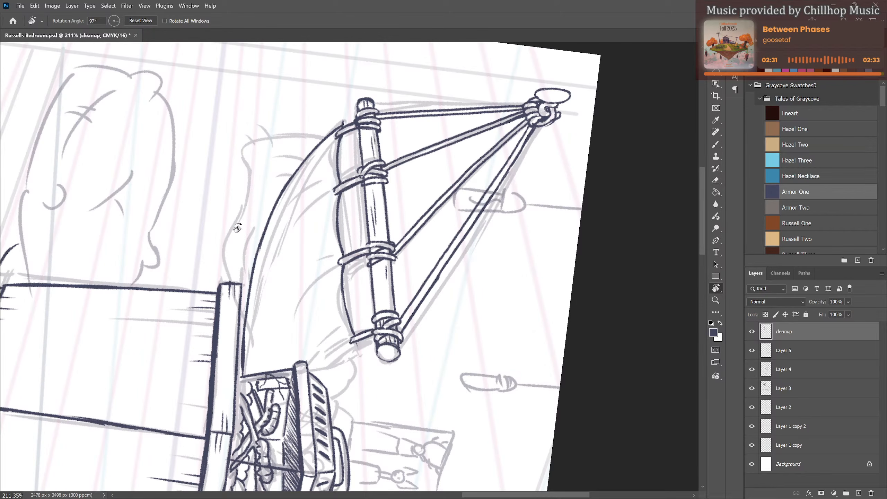
{"action": "left_click", "coordinate": [141, 20]}
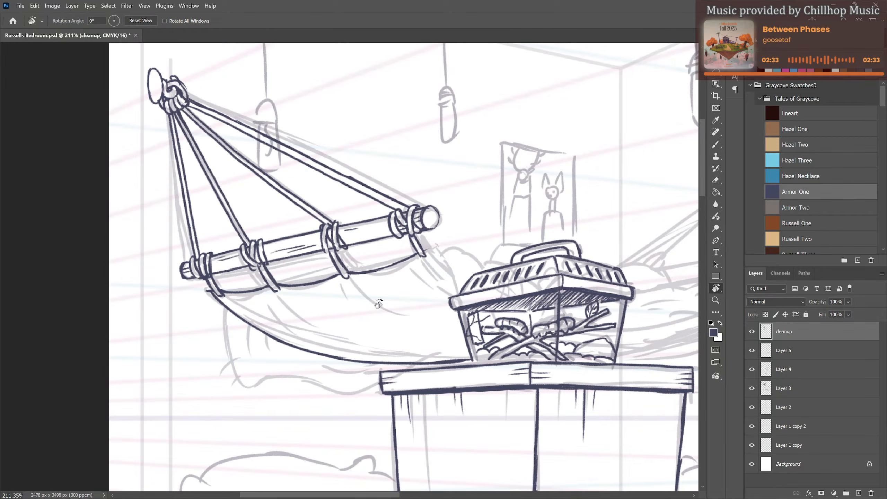
{"action": "scroll", "coordinate": [379, 304], "scroll_direction": "right", "scroll_amount": 5}
{"action": "key", "text": "b"}
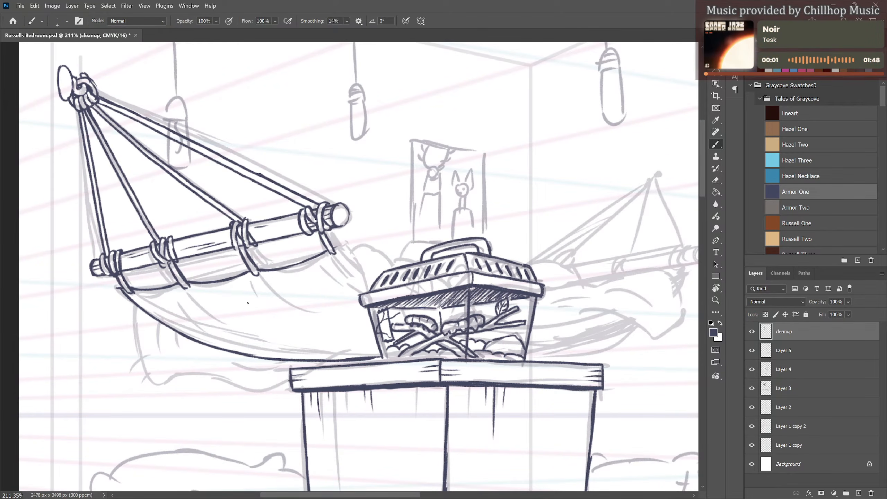
{"action": "scroll", "coordinate": [248, 302], "scroll_direction": "down", "scroll_amount": 6}
{"action": "left_click_drag", "start_coordinate": [443, 342], "coordinate": [329, 199]}
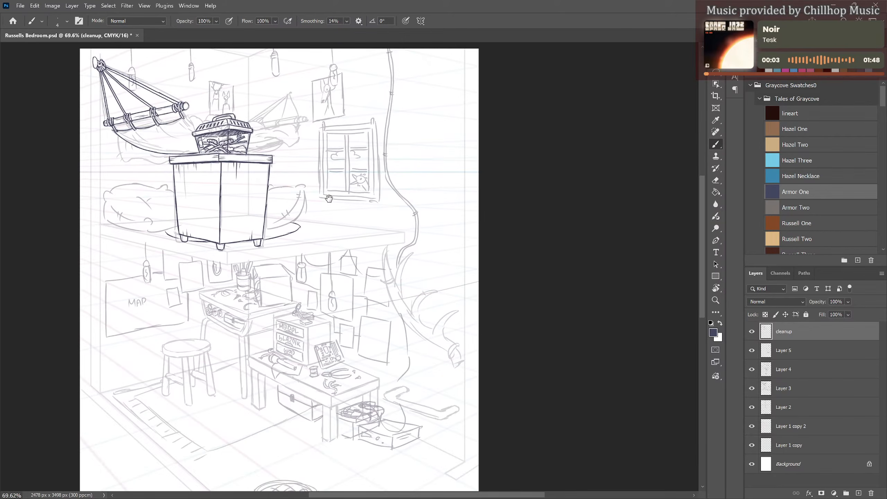
{"action": "scroll", "coordinate": [328, 244], "scroll_direction": "down", "scroll_amount": 3}
{"action": "left_click_drag", "start_coordinate": [339, 264], "coordinate": [318, 231]}
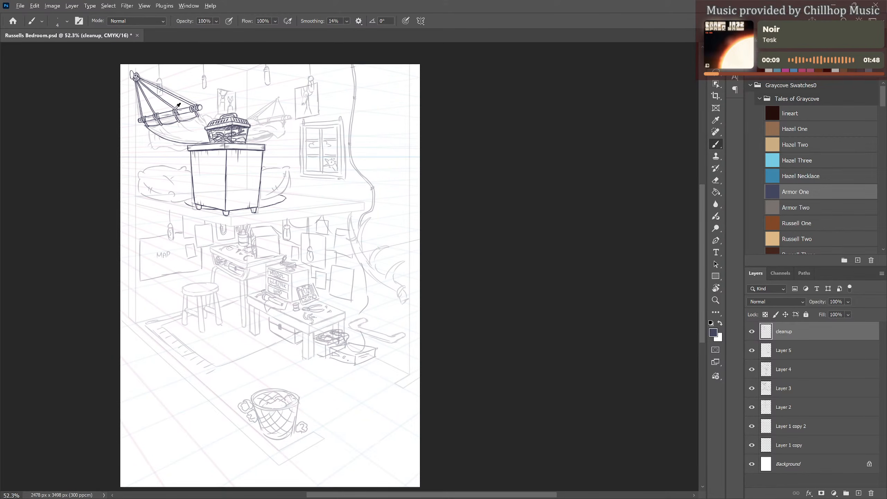
Ink the fabric's edge from the fourth rope loop to the terrarium and the rounded pillow outline behind the lid.
{"action": "scroll", "coordinate": [283, 161], "scroll_direction": "up", "scroll_amount": 6}
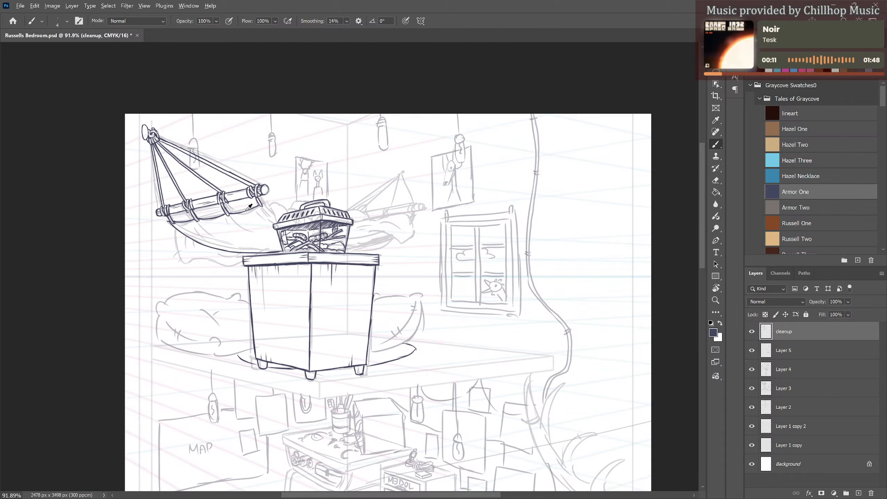
{"action": "scroll", "coordinate": [253, 209], "scroll_direction": "up", "scroll_amount": 5}
{"action": "scroll", "coordinate": [240, 214], "scroll_direction": "up", "scroll_amount": 4}
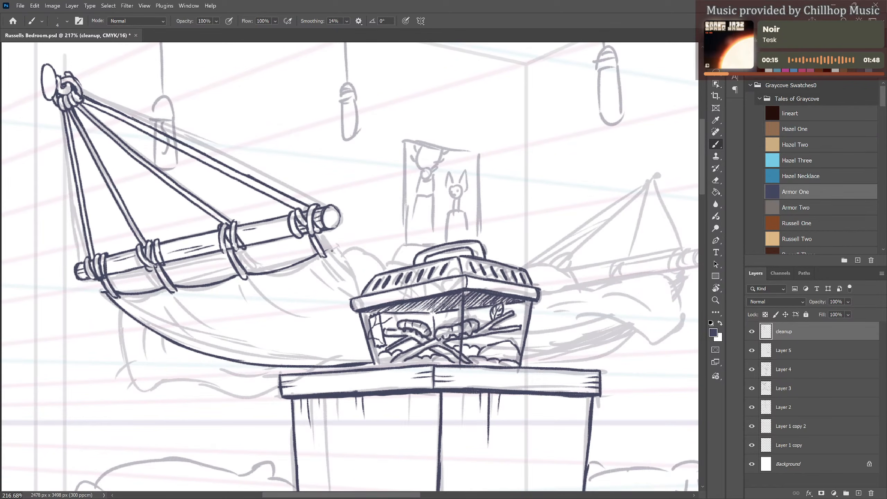
{"action": "mouse_move", "coordinate": [332, 251]}
{"action": "left_mouse_down"}
{"action": "mouse_move", "coordinate": [358, 247]}
{"action": "mouse_move", "coordinate": [373, 266]}
{"action": "mouse_move", "coordinate": [347, 262]}
{"action": "mouse_move", "coordinate": [361, 299]}
{"action": "left_mouse_up"}
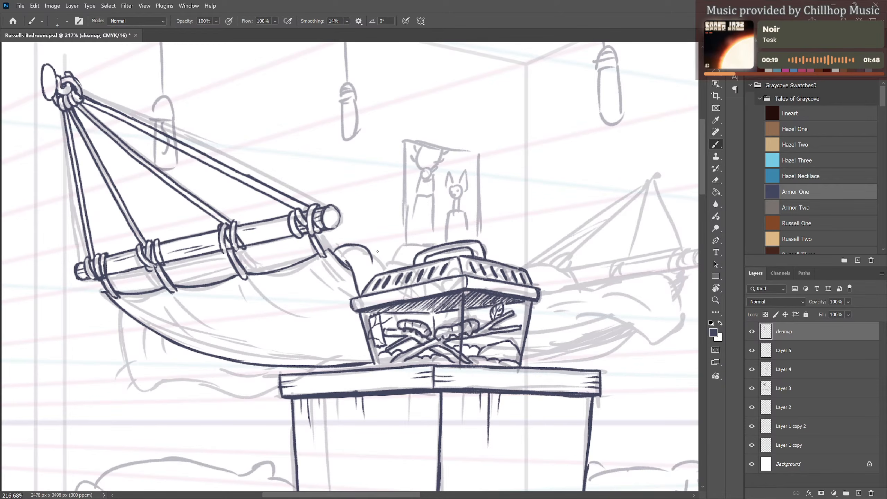
{"action": "mouse_move", "coordinate": [371, 253]}
{"action": "left_mouse_down"}
{"action": "mouse_move", "coordinate": [388, 271]}
{"action": "mouse_move", "coordinate": [410, 263]}
{"action": "left_mouse_up"}
Ink the wavy outline of the cloth draping below the fabric's long lower edge down to the cabinet top.
{"action": "mouse_move", "coordinate": [119, 308]}
{"action": "left_mouse_down"}
{"action": "mouse_move", "coordinate": [122, 352]}
{"action": "mouse_move", "coordinate": [151, 393]}
{"action": "mouse_move", "coordinate": [163, 384]}
{"action": "mouse_move", "coordinate": [205, 385]}
{"action": "mouse_move", "coordinate": [246, 398]}
{"action": "mouse_move", "coordinate": [282, 378]}
{"action": "left_mouse_up"}
{"action": "mouse_move", "coordinate": [226, 376]}
{"action": "left_mouse_down"}
{"action": "mouse_move", "coordinate": [268, 366]}
{"action": "mouse_move", "coordinate": [250, 364]}
{"action": "mouse_move", "coordinate": [266, 367]}
{"action": "mouse_move", "coordinate": [259, 365]}
{"action": "left_mouse_up"}
{"action": "key", "text": "ctrl+z"}
{"action": "key", "text": "ctrl+z"}
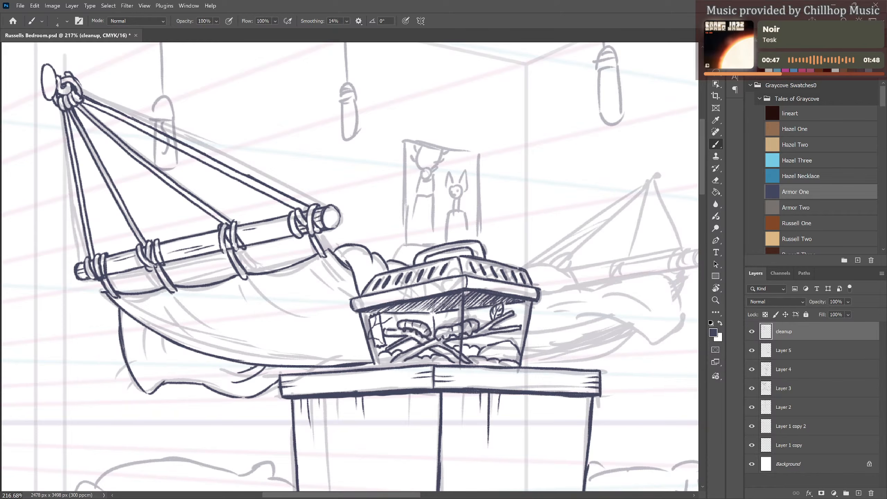
Ink vertical fold lines inside the left part of the draped cloth.
{"action": "left_click_drag", "start_coordinate": [142, 324], "coordinate": [149, 364]}
{"action": "key", "text": "ctrl+z"}
{"action": "left_click_drag", "start_coordinate": [132, 319], "coordinate": [146, 365]}
{"action": "left_click_drag", "start_coordinate": [146, 326], "coordinate": [161, 361]}
Ink crease and fold lines across the hanging fabric, fanning out from below the pole's rope loops.
{"action": "left_click_drag", "start_coordinate": [317, 287], "coordinate": [286, 289]}
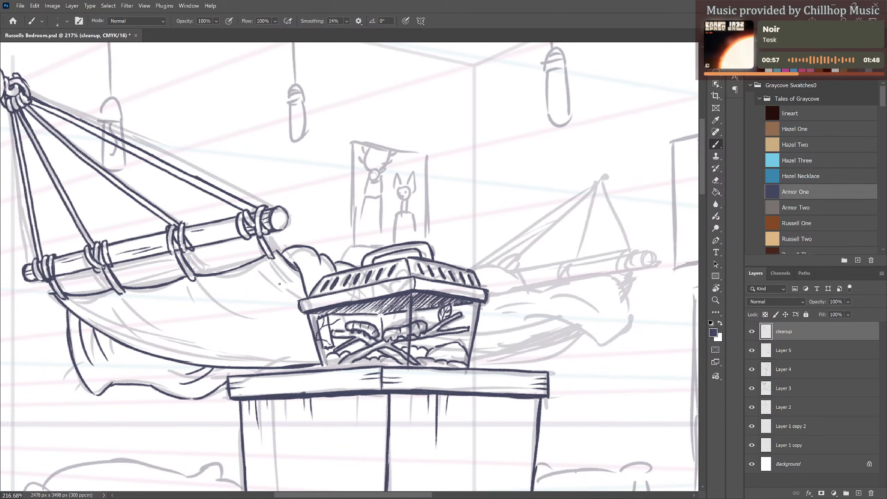
{"action": "scroll", "coordinate": [280, 284], "scroll_direction": "down", "scroll_amount": 2}
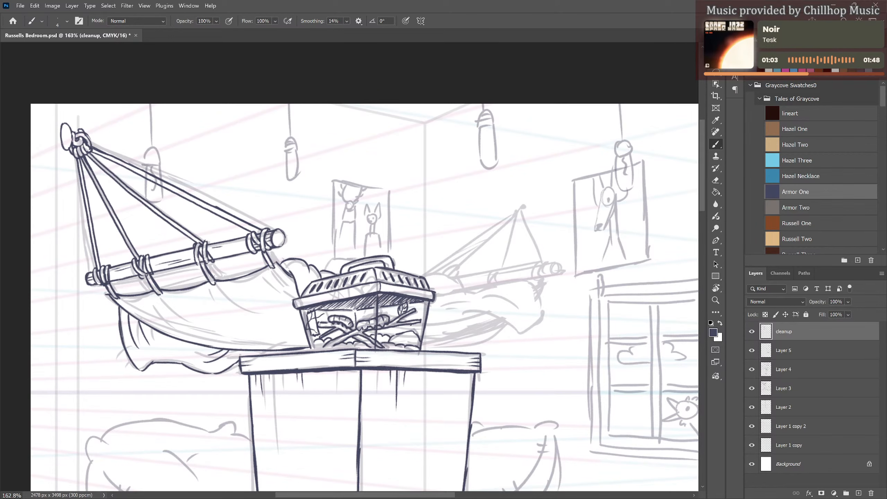
{"action": "left_click_drag", "start_coordinate": [335, 266], "coordinate": [313, 303]}
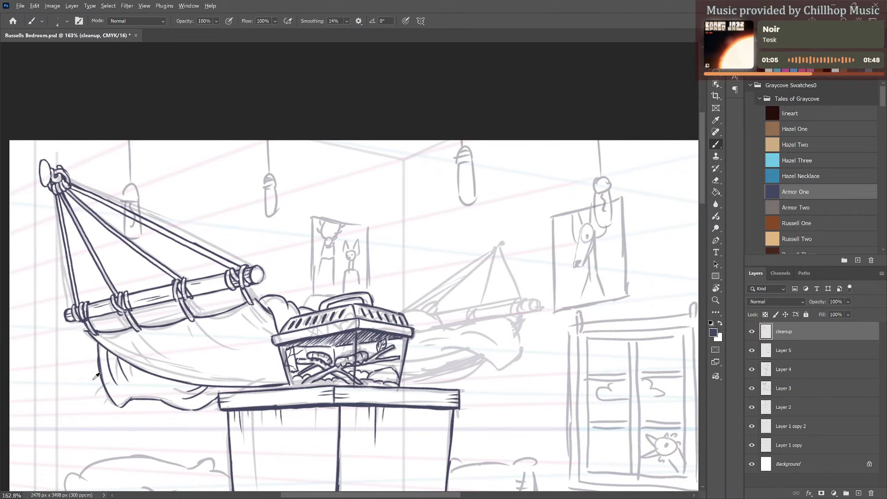
{"action": "scroll", "coordinate": [96, 377], "scroll_direction": "up", "scroll_amount": 2}
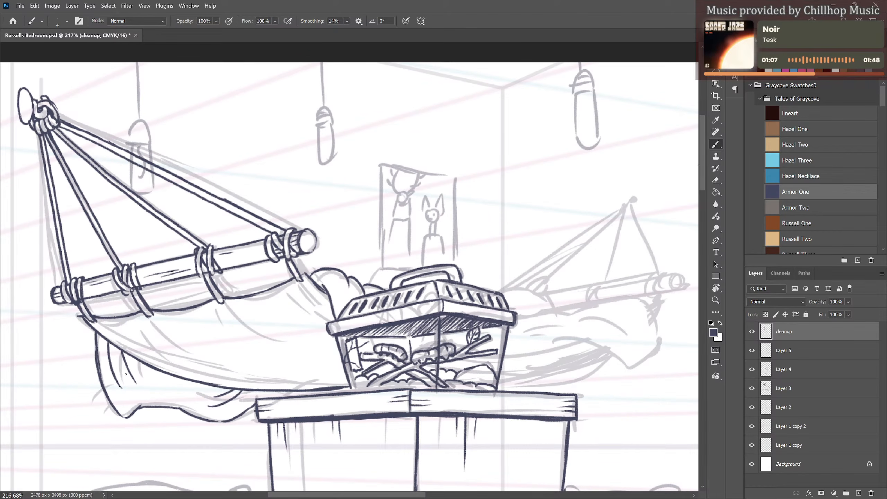
{"action": "mouse_move", "coordinate": [99, 315]}
{"action": "left_mouse_down"}
{"action": "mouse_move", "coordinate": [125, 303]}
{"action": "mouse_move", "coordinate": [112, 307]}
{"action": "mouse_move", "coordinate": [173, 308]}
{"action": "mouse_move", "coordinate": [163, 305]}
{"action": "mouse_move", "coordinate": [203, 299]}
{"action": "mouse_move", "coordinate": [239, 279]}
{"action": "mouse_move", "coordinate": [167, 305]}
{"action": "mouse_move", "coordinate": [203, 301]}
{"action": "left_mouse_up"}
{"action": "key", "text": "ctrl+z"}
{"action": "mouse_move", "coordinate": [148, 321]}
{"action": "left_mouse_down"}
{"action": "mouse_move", "coordinate": [156, 341]}
{"action": "mouse_move", "coordinate": [193, 348]}
{"action": "left_mouse_up"}
{"action": "left_click_drag", "start_coordinate": [101, 324], "coordinate": [131, 343]}
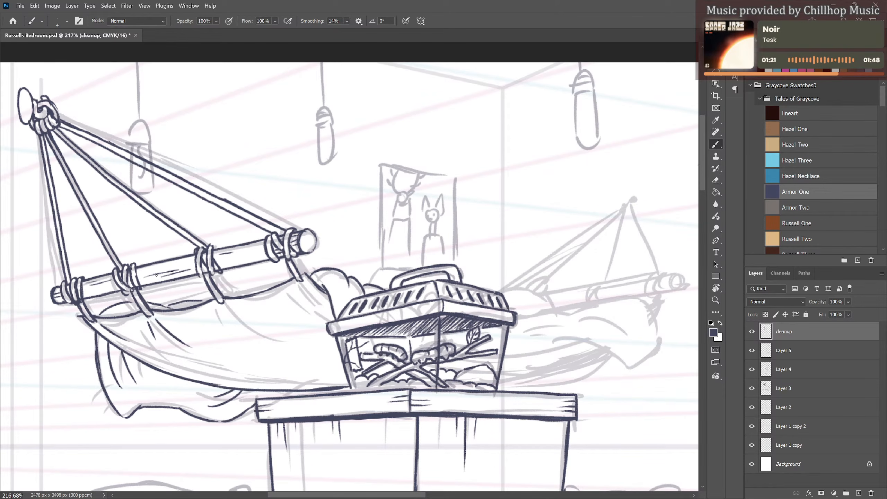
{"action": "mouse_move", "coordinate": [227, 304]}
{"action": "left_mouse_down"}
{"action": "mouse_move", "coordinate": [240, 320]}
{"action": "mouse_move", "coordinate": [222, 317]}
{"action": "mouse_move", "coordinate": [231, 330]}
{"action": "left_mouse_up"}
{"action": "left_click_drag", "start_coordinate": [304, 286], "coordinate": [319, 323]}
Ink the round end cap and long edges of the far hammock pole to the right of the terrarium.
{"action": "scroll", "coordinate": [204, 334], "scroll_direction": "down", "scroll_amount": 5}
{"action": "scroll", "coordinate": [209, 362], "scroll_direction": "up", "scroll_amount": 3}
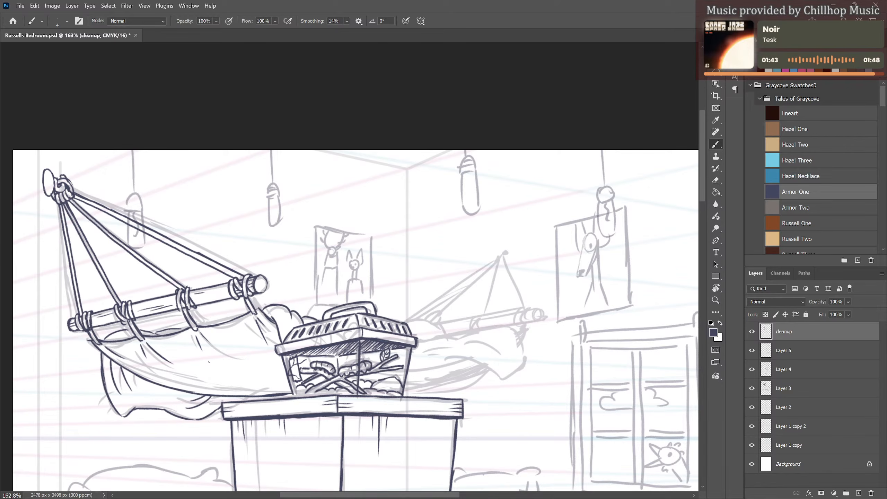
{"action": "scroll", "coordinate": [404, 346], "scroll_direction": "right", "scroll_amount": 5}
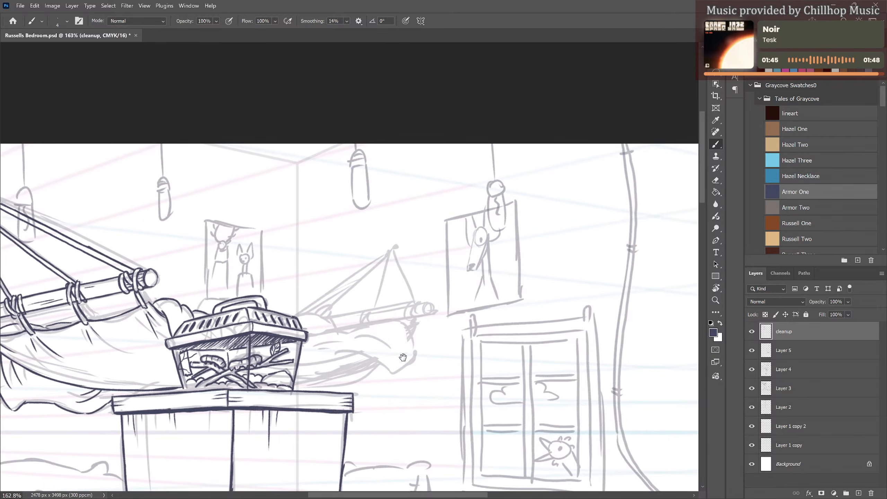
{"action": "scroll", "coordinate": [402, 336], "scroll_direction": "up", "scroll_amount": 2}
{"action": "scroll", "coordinate": [395, 328], "scroll_direction": "down", "scroll_amount": 2}
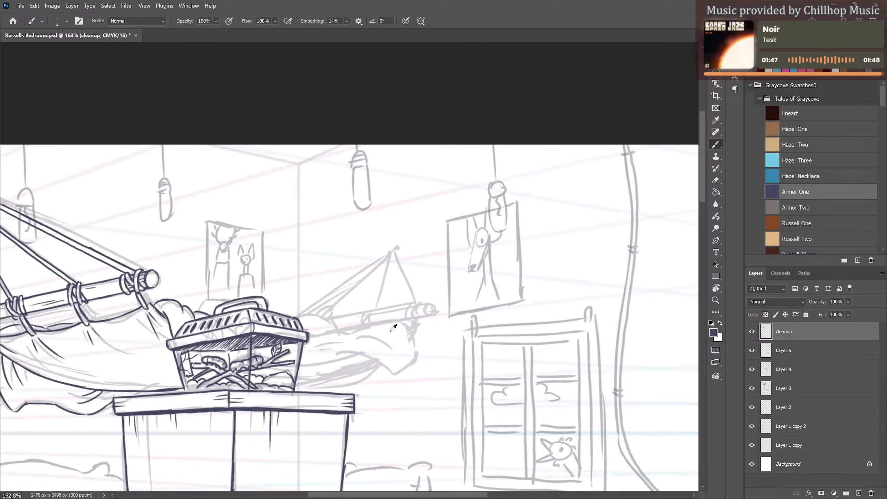
{"action": "scroll", "coordinate": [395, 329], "scroll_direction": "up", "scroll_amount": 1}
{"action": "scroll", "coordinate": [394, 327], "scroll_direction": "up", "scroll_amount": 1}
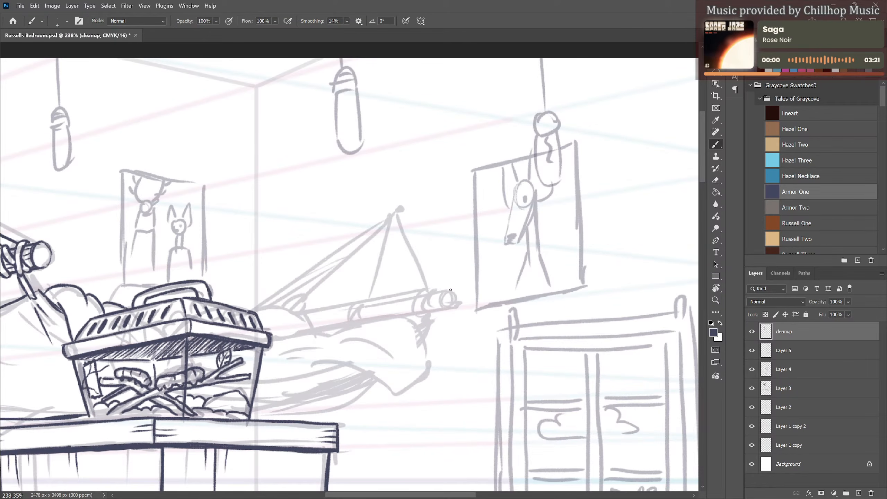
{"action": "mouse_move", "coordinate": [455, 294]}
{"action": "left_mouse_down"}
{"action": "mouse_move", "coordinate": [444, 307]}
{"action": "mouse_move", "coordinate": [456, 292]}
{"action": "left_mouse_up"}
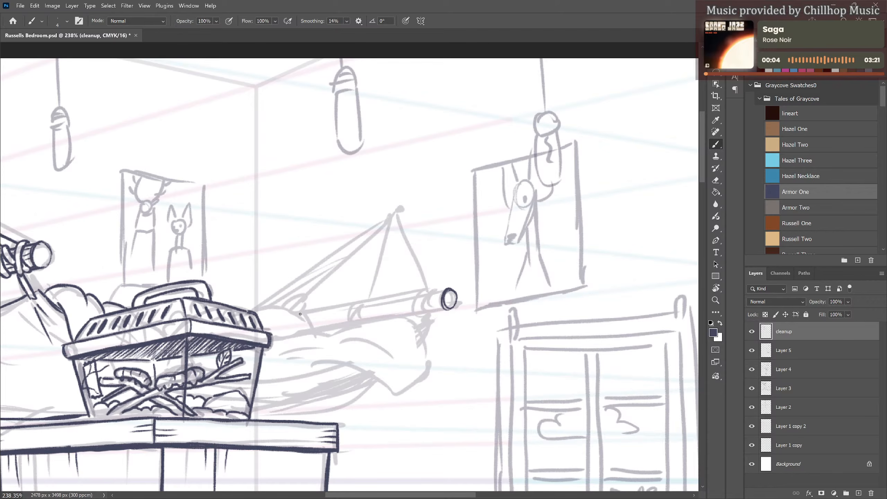
{"action": "mouse_move", "coordinate": [300, 315]}
{"action": "left_mouse_down"}
{"action": "mouse_move", "coordinate": [448, 289]}
{"action": "mouse_move", "coordinate": [380, 304]}
{"action": "mouse_move", "coordinate": [431, 294]}
{"action": "mouse_move", "coordinate": [434, 313]}
{"action": "left_mouse_up"}
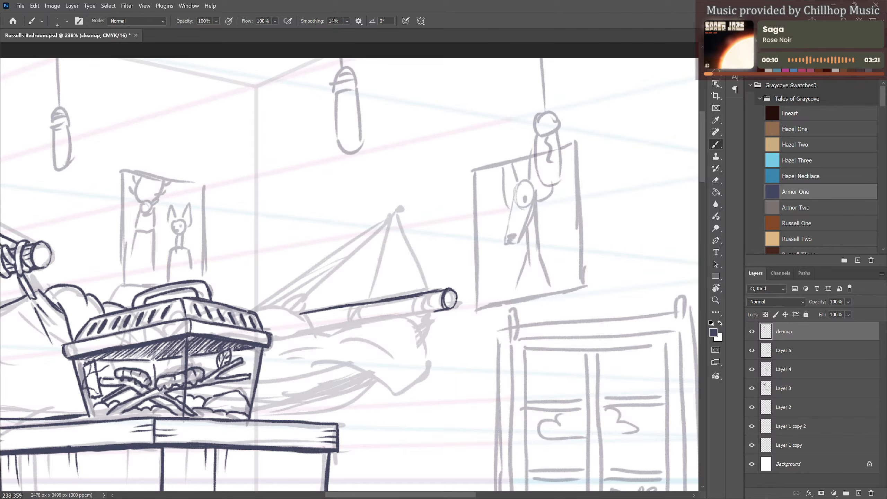
Ink the oval wall mount above the far pole and its wrapped rope knot, erasing overlapping lines.
{"action": "left_click_drag", "start_coordinate": [405, 204], "coordinate": [384, 218]}
{"action": "mouse_move", "coordinate": [399, 197]}
{"action": "left_mouse_down"}
{"action": "mouse_move", "coordinate": [395, 210]}
{"action": "mouse_move", "coordinate": [400, 196]}
{"action": "mouse_move", "coordinate": [413, 198]}
{"action": "mouse_move", "coordinate": [402, 183]}
{"action": "mouse_move", "coordinate": [412, 180]}
{"action": "mouse_move", "coordinate": [421, 205]}
{"action": "mouse_move", "coordinate": [393, 214]}
{"action": "left_mouse_up"}
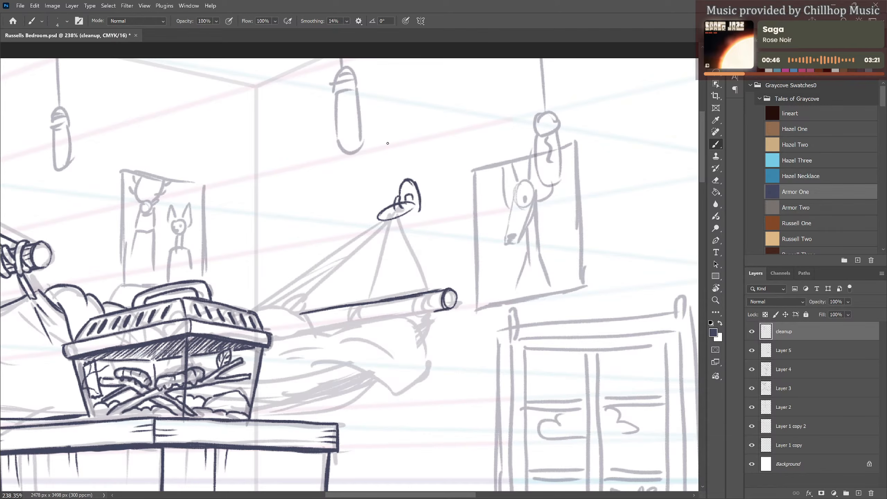
{"action": "mouse_move", "coordinate": [387, 212]}
{"action": "left_mouse_down"}
{"action": "mouse_move", "coordinate": [376, 219]}
{"action": "mouse_move", "coordinate": [398, 215]}
{"action": "left_mouse_up"}
{"action": "key", "text": "e"}
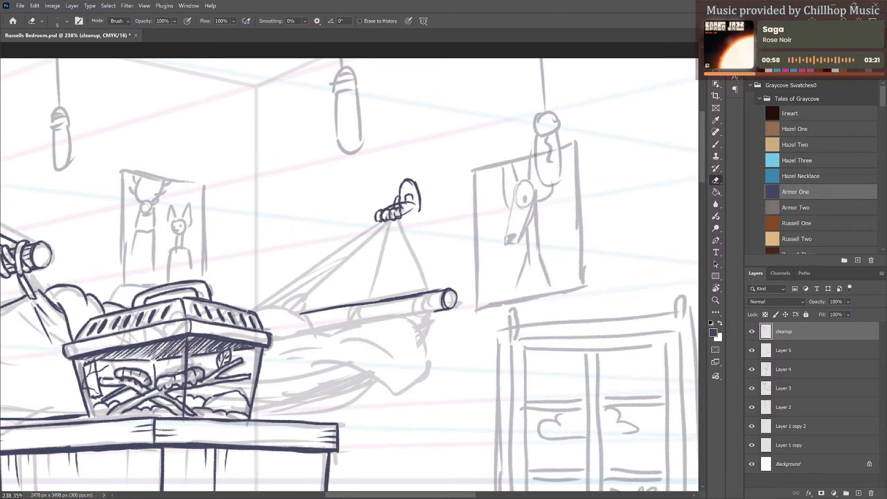
{"action": "key", "text": "b"}
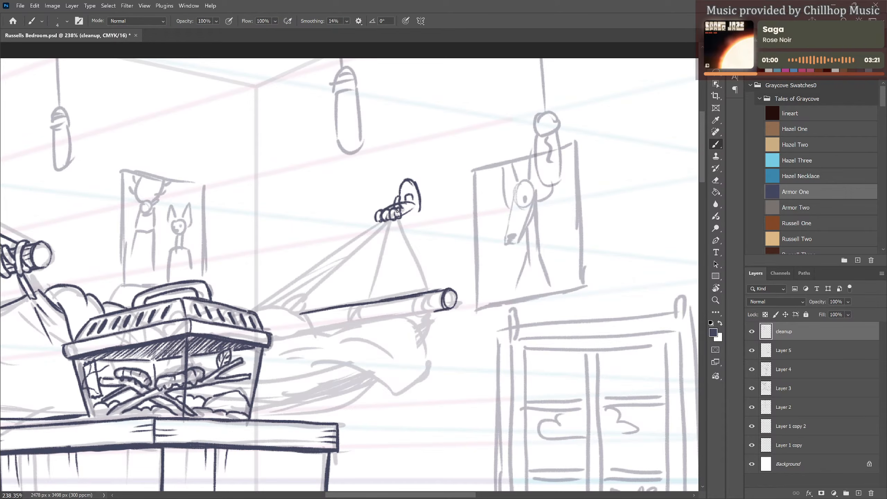
{"action": "left_click_drag", "start_coordinate": [403, 206], "coordinate": [397, 206]}
{"action": "key", "text": "e"}
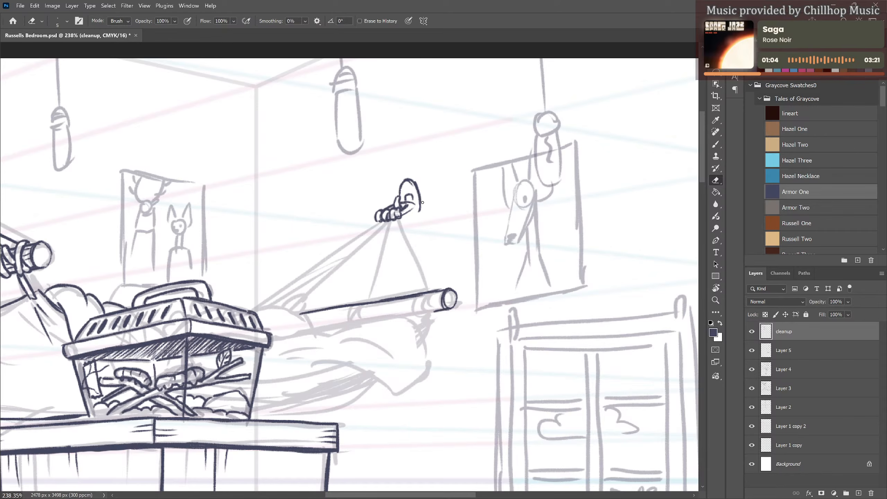
{"action": "key", "text": "b"}
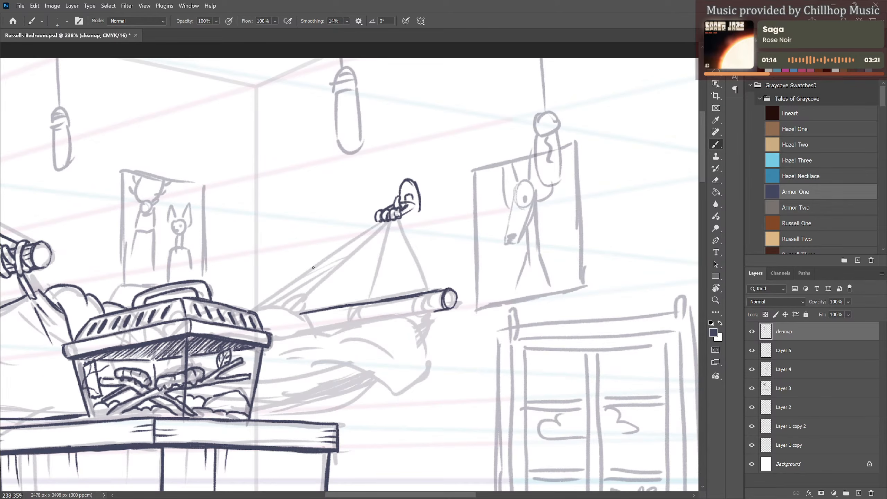
Ink the two long ropes from the wall knot down toward the terrarium and the rounded pillow outline beside its lid.
{"action": "mouse_move", "coordinate": [363, 233]}
{"action": "left_mouse_down"}
{"action": "mouse_move", "coordinate": [377, 222]}
{"action": "mouse_move", "coordinate": [257, 304]}
{"action": "mouse_move", "coordinate": [301, 313]}
{"action": "mouse_move", "coordinate": [317, 331]}
{"action": "left_mouse_up"}
{"action": "key", "text": "ctrl+z"}
{"action": "mouse_move", "coordinate": [265, 318]}
{"action": "left_mouse_down"}
{"action": "mouse_move", "coordinate": [279, 319]}
{"action": "mouse_move", "coordinate": [271, 327]}
{"action": "left_mouse_up"}
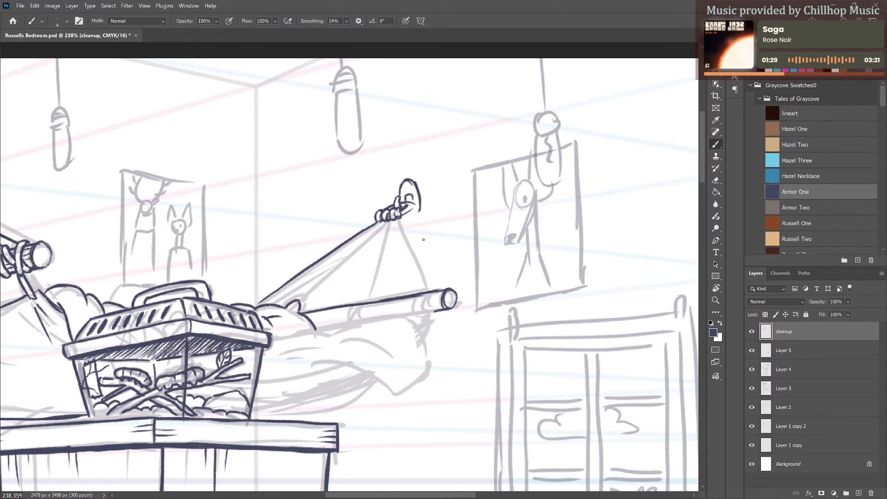
{"action": "left_click_drag", "start_coordinate": [264, 304], "coordinate": [377, 228]}
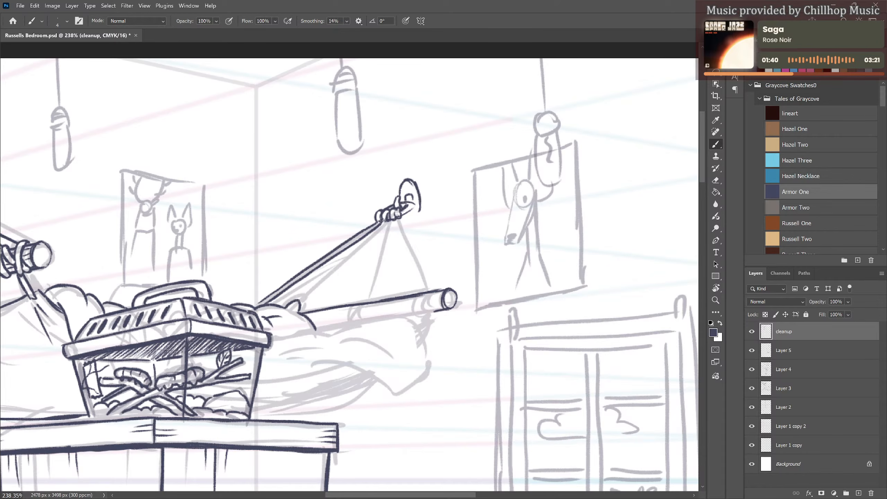
{"action": "left_click_drag", "start_coordinate": [385, 220], "coordinate": [296, 300]}
{"action": "left_click_drag", "start_coordinate": [388, 222], "coordinate": [300, 303]}
{"action": "left_click_drag", "start_coordinate": [363, 269], "coordinate": [324, 286]}
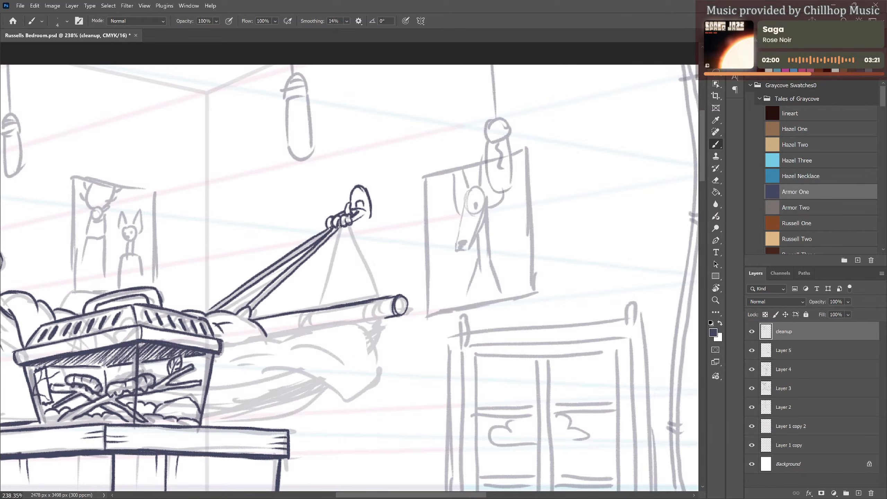
Ink the two shorter ropes from the wall knot to the far pole and close the wall mount's outline.
{"action": "left_click_drag", "start_coordinate": [340, 226], "coordinate": [316, 310]}
{"action": "left_click_drag", "start_coordinate": [343, 228], "coordinate": [322, 309]}
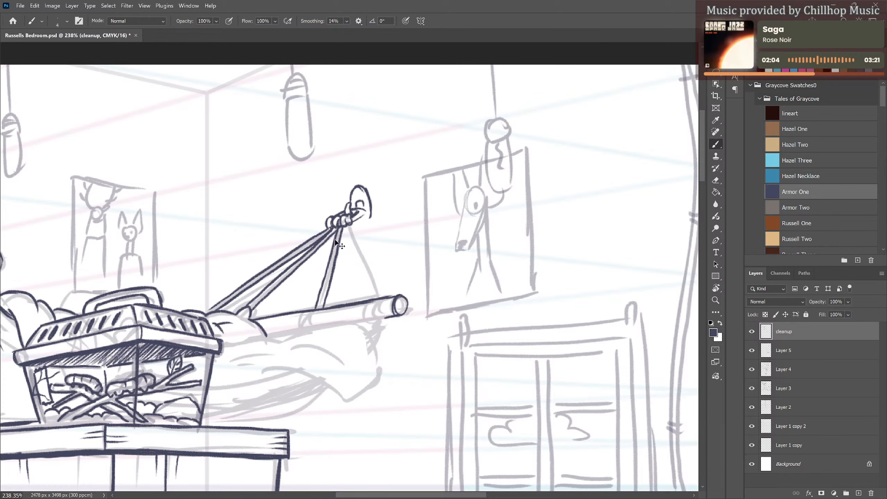
{"action": "key", "text": "ctrl+z"}
{"action": "left_click_drag", "start_coordinate": [343, 226], "coordinate": [322, 307]}
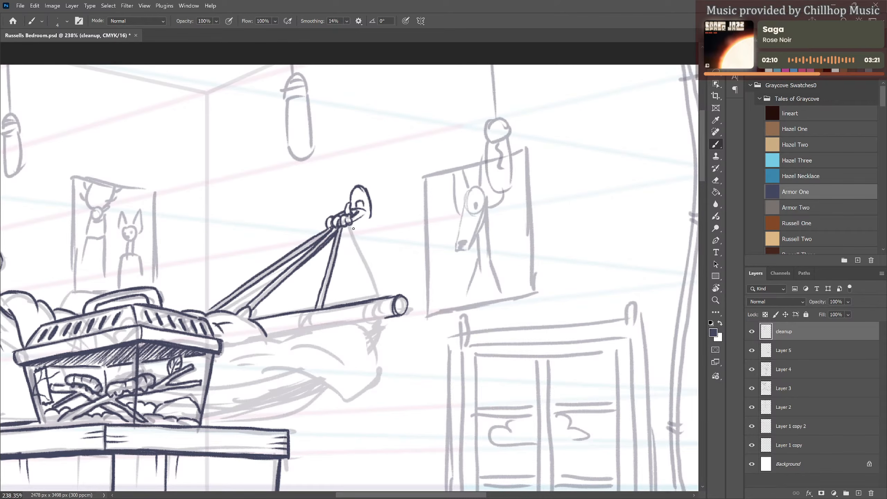
{"action": "left_click_drag", "start_coordinate": [345, 227], "coordinate": [376, 297]}
{"action": "left_click_drag", "start_coordinate": [349, 226], "coordinate": [381, 297]}
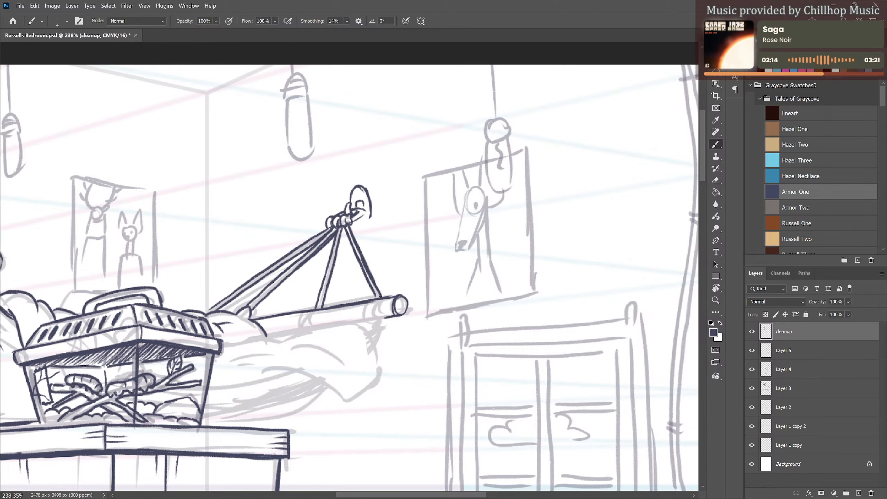
{"action": "left_click_drag", "start_coordinate": [353, 224], "coordinate": [367, 229]}
{"action": "left_click_drag", "start_coordinate": [261, 330], "coordinate": [276, 311]}
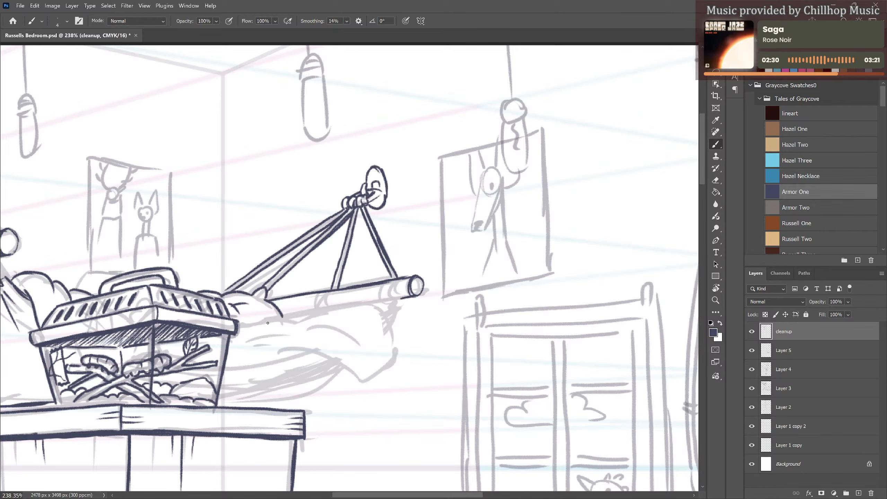
Erase stray marks along the far pole's upper edge and redraw the edge between the two shorter ropes.
{"action": "left_click_drag", "start_coordinate": [302, 309], "coordinate": [368, 270]}
{"action": "key", "text": "ctrl+z"}
{"action": "left_click_drag", "start_coordinate": [306, 279], "coordinate": [380, 269]}
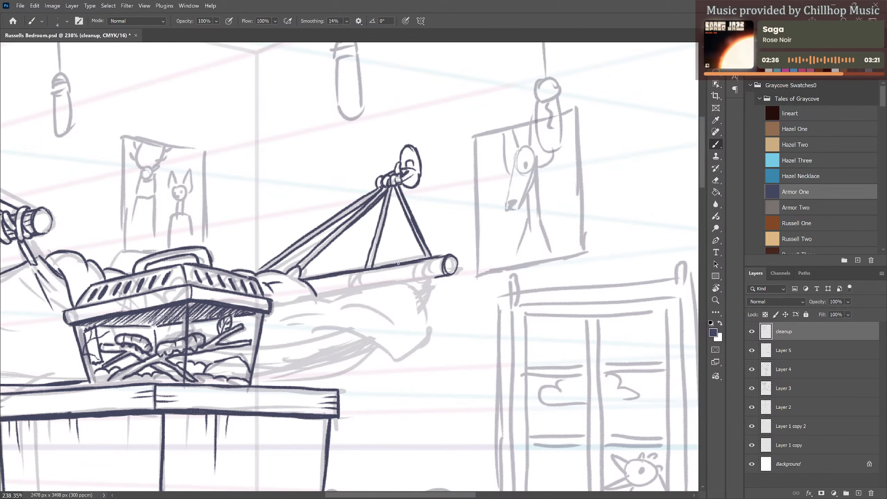
{"action": "key", "text": "e"}
{"action": "left_click_drag", "start_coordinate": [309, 279], "coordinate": [420, 257]}
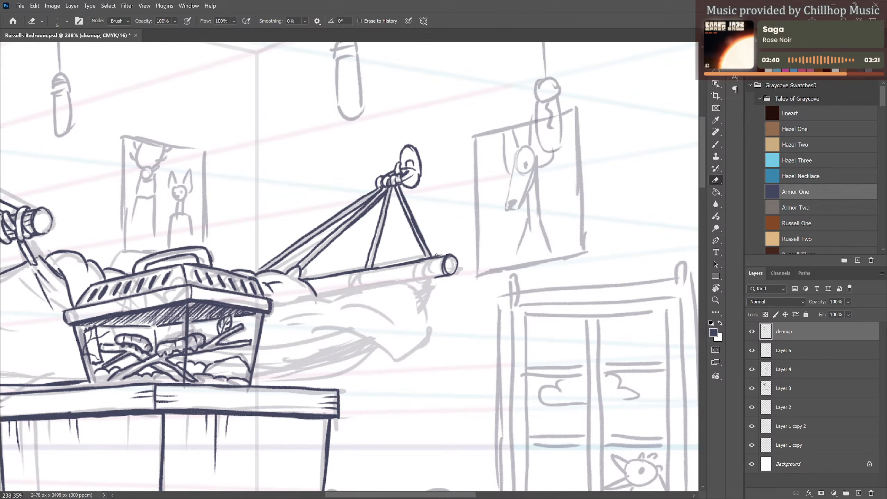
{"action": "key", "text": "b"}
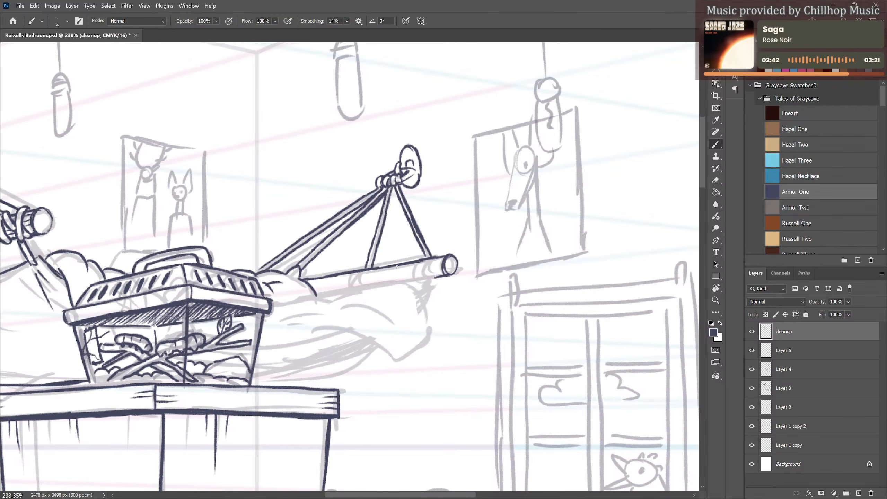
{"action": "left_click_drag", "start_coordinate": [386, 268], "coordinate": [445, 256]}
Ink the loops binding the two shorter ropes around the far pole, erasing the lines that cross them.
{"action": "mouse_move", "coordinate": [363, 267]}
{"action": "left_mouse_down"}
{"action": "mouse_move", "coordinate": [357, 285]}
{"action": "mouse_move", "coordinate": [376, 269]}
{"action": "mouse_move", "coordinate": [358, 284]}
{"action": "mouse_move", "coordinate": [369, 263]}
{"action": "mouse_move", "coordinate": [364, 272]}
{"action": "mouse_move", "coordinate": [378, 265]}
{"action": "mouse_move", "coordinate": [373, 286]}
{"action": "mouse_move", "coordinate": [381, 265]}
{"action": "mouse_move", "coordinate": [375, 283]}
{"action": "left_mouse_up"}
{"action": "left_click_drag", "start_coordinate": [383, 274], "coordinate": [380, 287]}
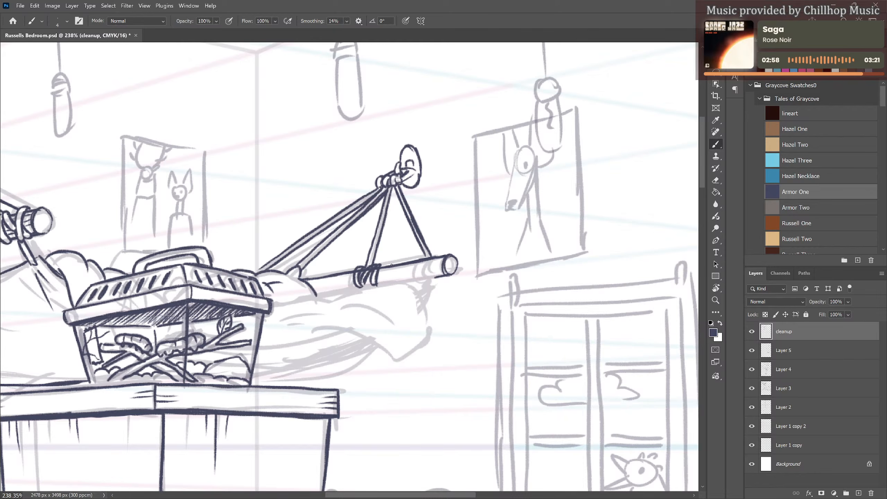
{"action": "key", "text": "e"}
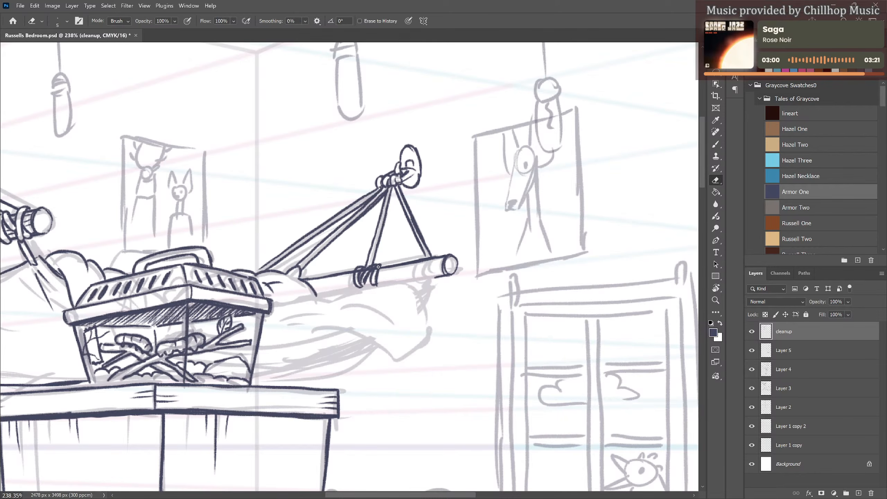
{"action": "left_click_drag", "start_coordinate": [371, 268], "coordinate": [365, 280]}
{"action": "key", "text": "b"}
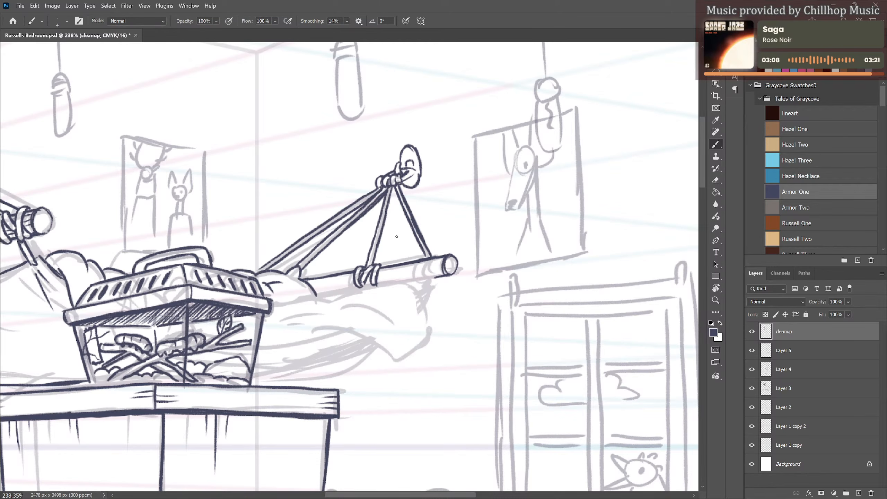
{"action": "mouse_move", "coordinate": [424, 256]}
{"action": "left_mouse_down"}
{"action": "mouse_move", "coordinate": [413, 280]}
{"action": "mouse_move", "coordinate": [430, 270]}
{"action": "left_mouse_up"}
{"action": "mouse_move", "coordinate": [435, 265]}
{"action": "left_mouse_down"}
{"action": "mouse_move", "coordinate": [430, 281]}
{"action": "mouse_move", "coordinate": [424, 264]}
{"action": "mouse_move", "coordinate": [415, 275]}
{"action": "left_mouse_up"}
{"action": "key", "text": "e"}
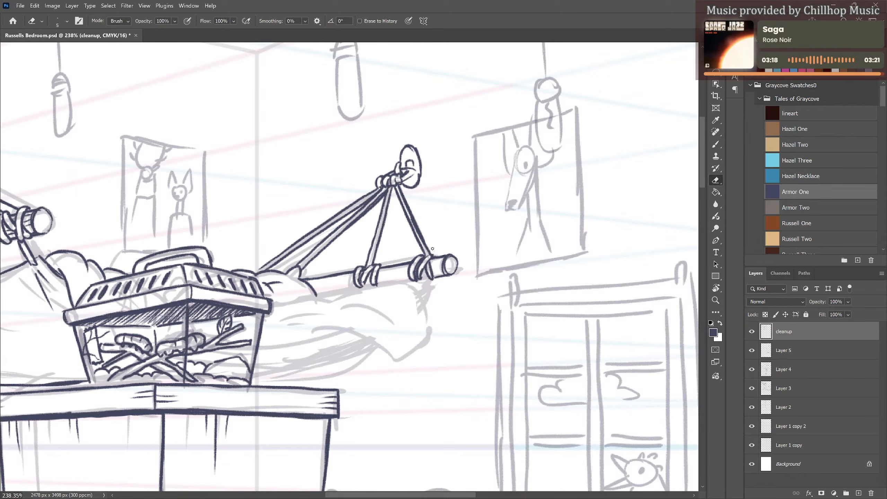
{"action": "key", "text": "b"}
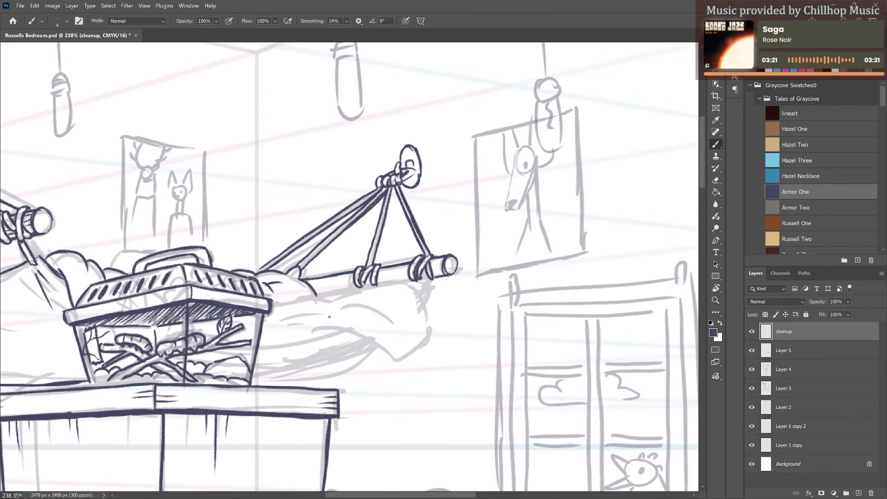
Ink the fabric's top edge under the far pole and the long curved folds extending from the terrarium.
{"action": "left_click_drag", "start_coordinate": [329, 318], "coordinate": [344, 302]}
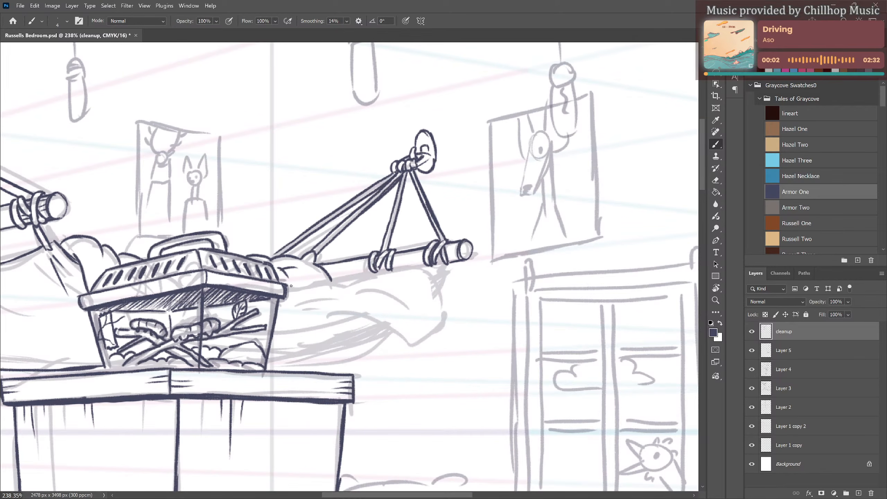
{"action": "left_click_drag", "start_coordinate": [283, 282], "coordinate": [314, 289]}
{"action": "mouse_move", "coordinate": [307, 285]}
{"action": "left_mouse_down"}
{"action": "mouse_move", "coordinate": [348, 286]}
{"action": "mouse_move", "coordinate": [417, 266]}
{"action": "mouse_move", "coordinate": [439, 281]}
{"action": "left_mouse_up"}
{"action": "left_click_drag", "start_coordinate": [382, 305], "coordinate": [452, 290]}
{"action": "left_click_drag", "start_coordinate": [344, 315], "coordinate": [427, 300]}
{"action": "left_click_drag", "start_coordinate": [342, 323], "coordinate": [420, 306]}
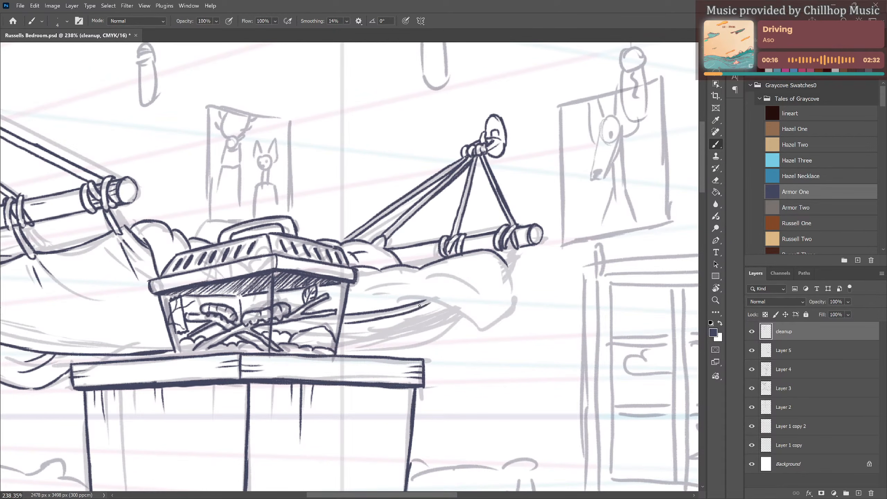
Ink the fabric's lower edge curving up from the terrarium's base and trim it with the Eraser.
{"action": "left_click_drag", "start_coordinate": [154, 352], "coordinate": [173, 352]}
{"action": "left_click_drag", "start_coordinate": [341, 349], "coordinate": [398, 334]}
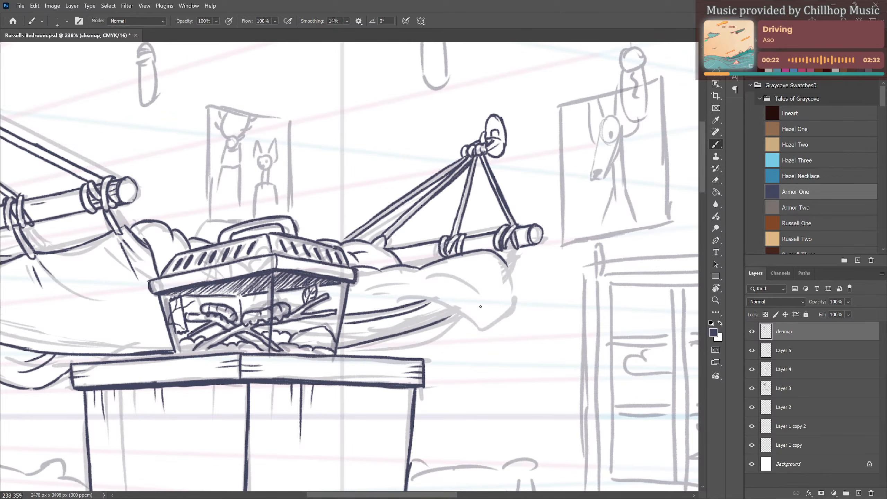
{"action": "mouse_move", "coordinate": [458, 312]}
{"action": "left_mouse_down"}
{"action": "mouse_move", "coordinate": [333, 349]}
{"action": "mouse_move", "coordinate": [431, 326]}
{"action": "left_mouse_up"}
{"action": "key", "text": "e"}
{"action": "mouse_move", "coordinate": [339, 348]}
{"action": "left_mouse_down"}
{"action": "mouse_move", "coordinate": [452, 313]}
{"action": "mouse_move", "coordinate": [356, 342]}
{"action": "mouse_move", "coordinate": [446, 312]}
{"action": "left_mouse_up"}
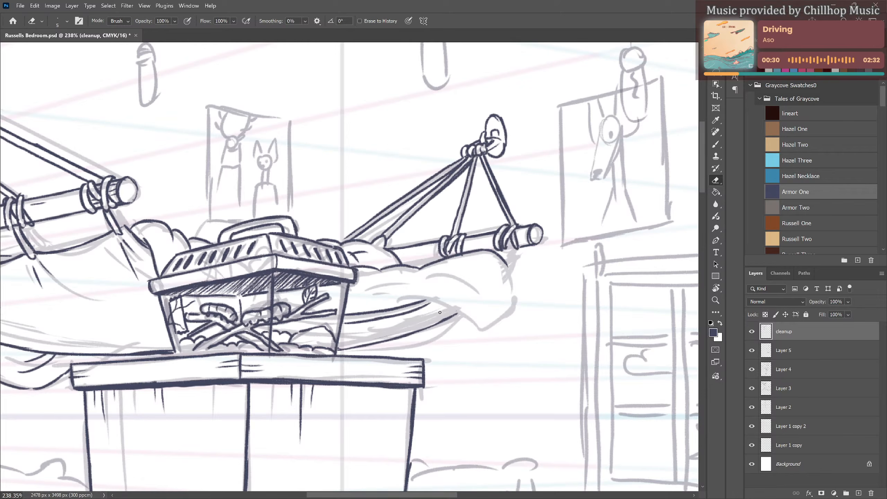
{"action": "key", "text": "b"}
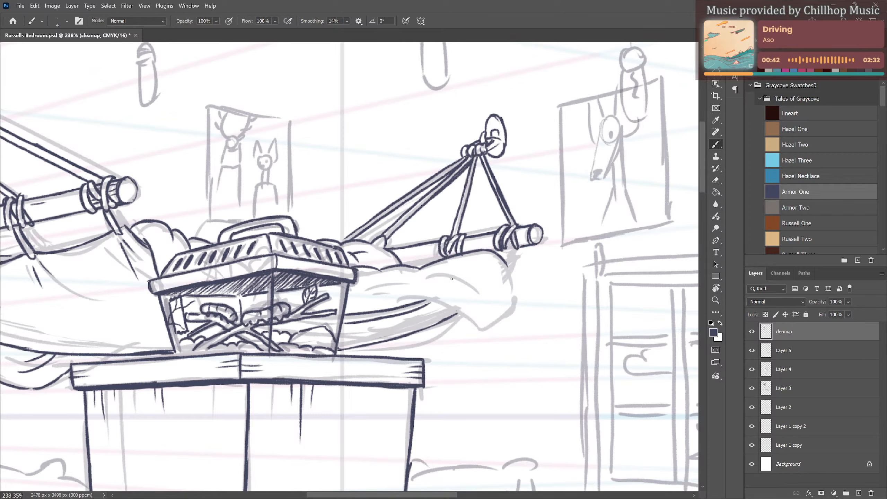
Ink the fabric's drooping corner below the far pole, with its crease lines and a small cross-hatched mark.
{"action": "scroll", "coordinate": [419, 294], "scroll_direction": "right", "scroll_amount": 5}
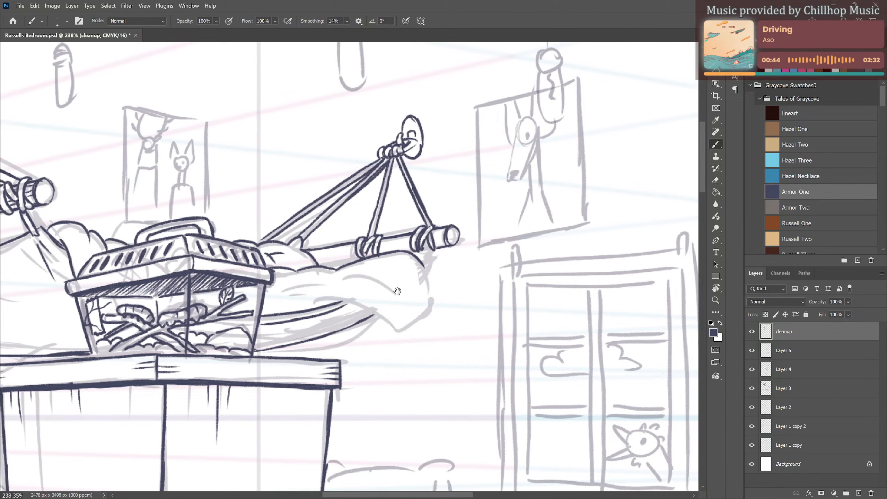
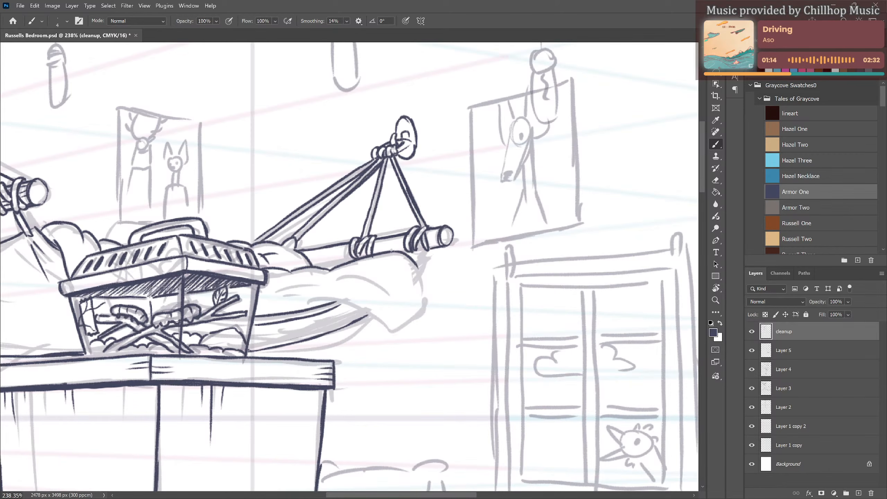
{"action": "mouse_move", "coordinate": [332, 296]}
{"action": "left_mouse_down"}
{"action": "mouse_move", "coordinate": [383, 336]}
{"action": "mouse_move", "coordinate": [421, 301]}
{"action": "mouse_move", "coordinate": [415, 262]}
{"action": "mouse_move", "coordinate": [334, 272]}
{"action": "mouse_move", "coordinate": [371, 282]}
{"action": "mouse_move", "coordinate": [393, 304]}
{"action": "left_mouse_up"}
{"action": "left_click_drag", "start_coordinate": [383, 266], "coordinate": [401, 282]}
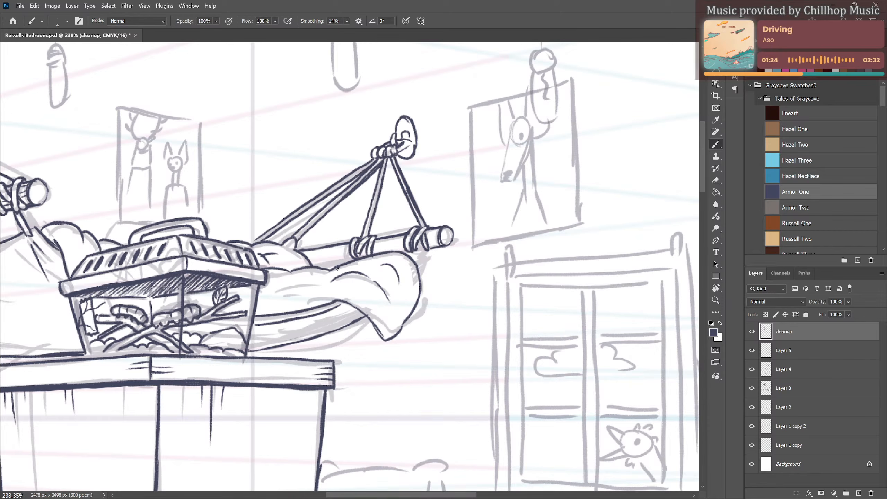
{"action": "mouse_move", "coordinate": [259, 303]}
{"action": "left_mouse_down"}
{"action": "mouse_move", "coordinate": [296, 297]}
{"action": "mouse_move", "coordinate": [314, 279]}
{"action": "mouse_move", "coordinate": [362, 303]}
{"action": "left_mouse_up"}
{"action": "mouse_move", "coordinate": [371, 292]}
{"action": "left_mouse_down"}
{"action": "mouse_move", "coordinate": [367, 308]}
{"action": "mouse_move", "coordinate": [374, 294]}
{"action": "mouse_move", "coordinate": [415, 289]}
{"action": "left_mouse_up"}
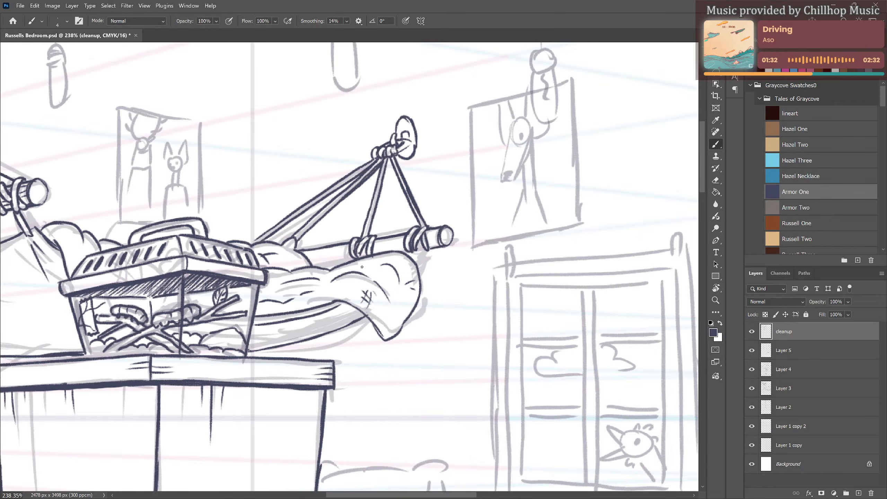
Add short crease strokes along the top fold of the hammock fabric beneath the far pole and beside the terrarium.
{"action": "left_click_drag", "start_coordinate": [362, 268], "coordinate": [365, 263]}
{"action": "left_click_drag", "start_coordinate": [369, 268], "coordinate": [373, 264]}
{"action": "left_click_drag", "start_coordinate": [283, 289], "coordinate": [315, 294]}
Ink creases in the bunched fabric beside the terrarium's lid and a cross-hatched mark on the near drooping corner.
{"action": "left_click_drag", "start_coordinate": [249, 291], "coordinate": [450, 328]}
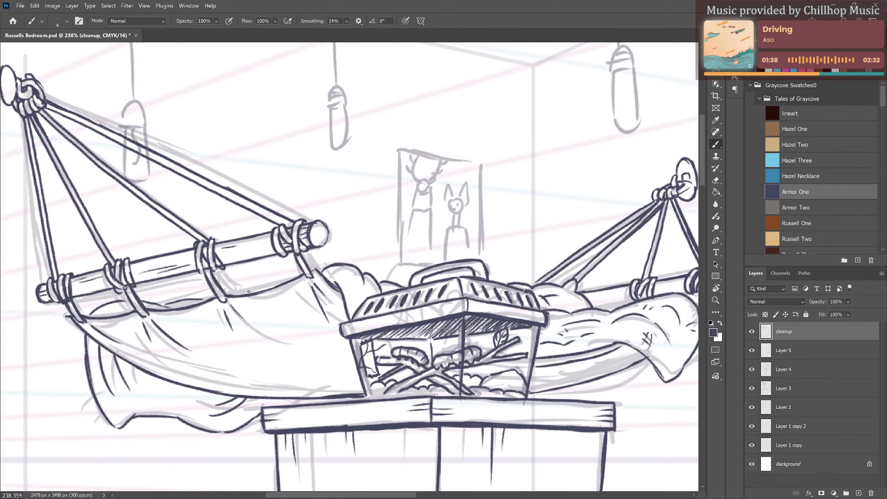
{"action": "mouse_move", "coordinate": [342, 275]}
{"action": "left_mouse_down"}
{"action": "mouse_move", "coordinate": [349, 269]}
{"action": "mouse_move", "coordinate": [356, 294]}
{"action": "left_mouse_up"}
{"action": "left_click_drag", "start_coordinate": [353, 303], "coordinate": [361, 281]}
{"action": "left_click_drag", "start_coordinate": [151, 390], "coordinate": [149, 381]}
{"action": "left_click_drag", "start_coordinate": [153, 399], "coordinate": [155, 383]}
{"action": "left_click_drag", "start_coordinate": [166, 399], "coordinate": [161, 384]}
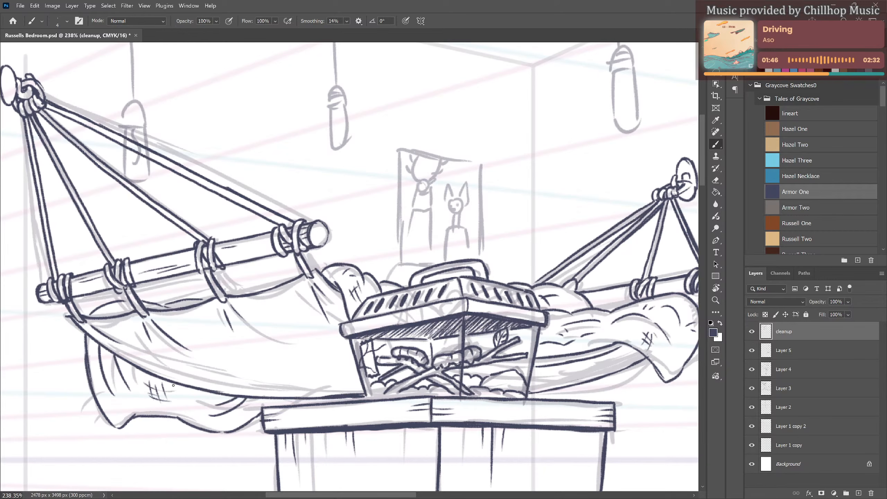
Ink the room's vertical wall corner as a straight line from the ceiling down to the hammock behind the terrarium.
{"action": "scroll", "coordinate": [201, 308], "scroll_direction": "down", "scroll_amount": 5}
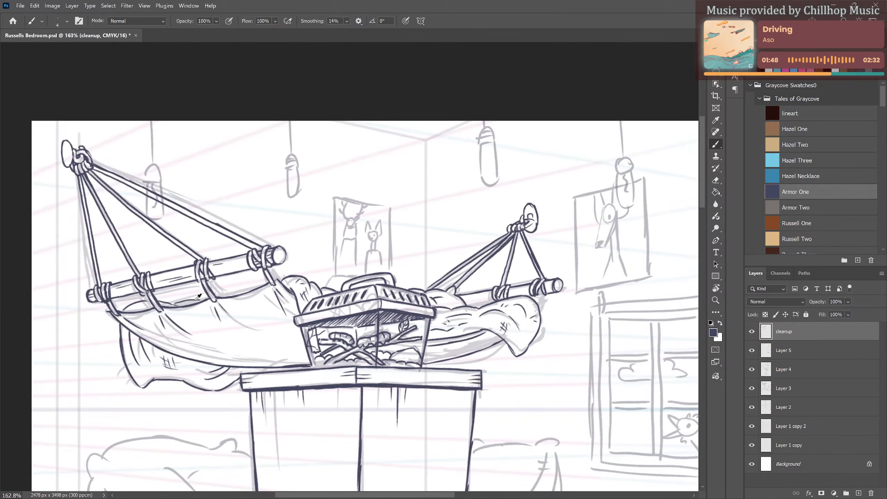
{"action": "left_click_drag", "start_coordinate": [390, 352], "coordinate": [336, 299]}
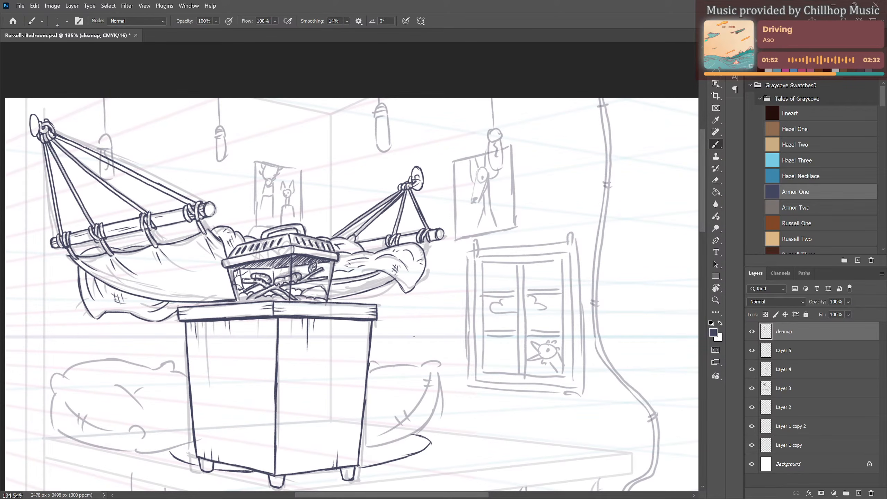
{"action": "mouse_move", "coordinate": [455, 346]}
{"action": "left_mouse_down"}
{"action": "mouse_move", "coordinate": [461, 358]}
{"action": "mouse_move", "coordinate": [408, 407]}
{"action": "mouse_move", "coordinate": [475, 417]}
{"action": "mouse_move", "coordinate": [471, 381]}
{"action": "mouse_move", "coordinate": [440, 370]}
{"action": "mouse_move", "coordinate": [423, 414]}
{"action": "mouse_move", "coordinate": [405, 423]}
{"action": "mouse_move", "coordinate": [404, 395]}
{"action": "left_mouse_up"}
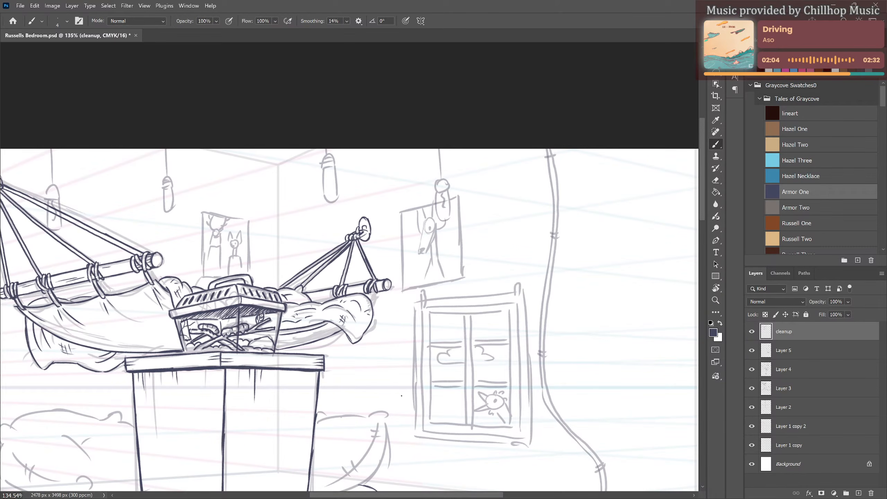
{"action": "left_click_drag", "start_coordinate": [278, 165], "coordinate": [279, 289]}
{"action": "left_click_drag", "start_coordinate": [290, 263], "coordinate": [318, 297]}
{"action": "left_click_drag", "start_coordinate": [321, 258], "coordinate": [300, 317]}
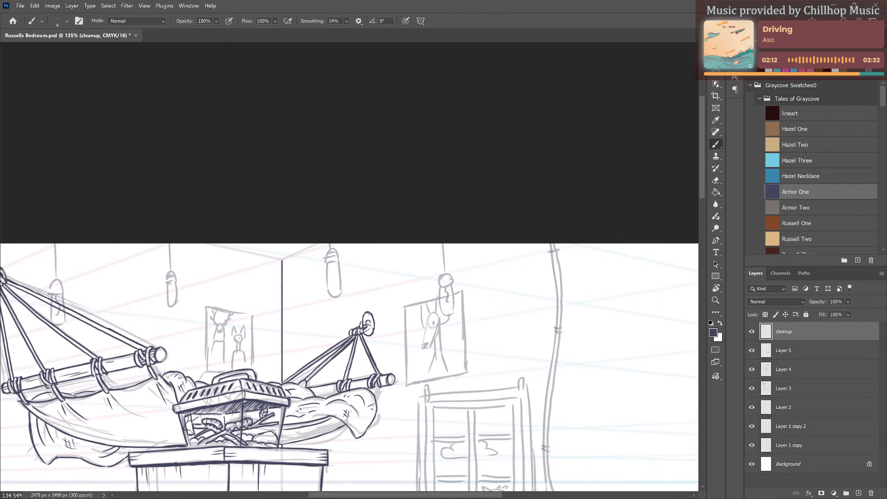
Ink the two straight ceiling edges running outward from the top of the wall corner to the canvas edge.
{"action": "left_click_drag", "start_coordinate": [282, 261], "coordinate": [351, 237]}
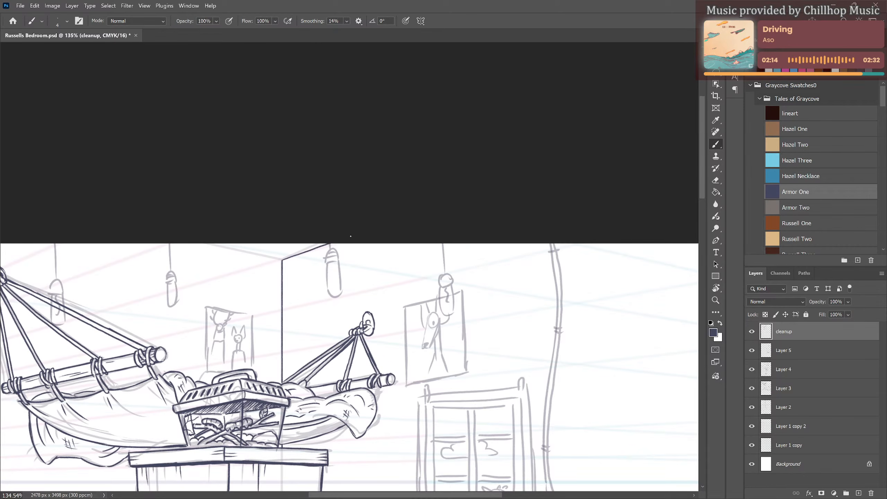
{"action": "left_click_drag", "start_coordinate": [283, 260], "coordinate": [172, 241]}
{"action": "left_click", "coordinate": [284, 260], "text": "shift"}
Ink the outline of the pillow left of the cabinet, covering its knotted corners, top edge and curved outer side.
{"action": "left_click_drag", "start_coordinate": [292, 364], "coordinate": [294, 234]}
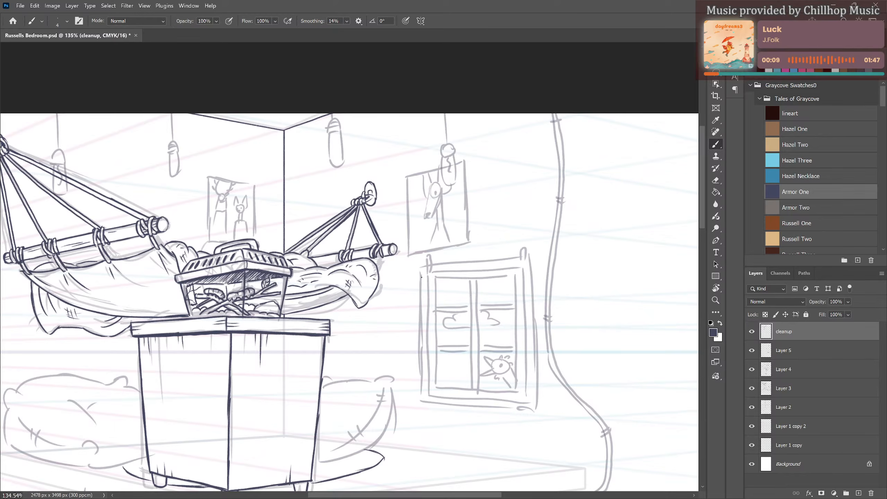
{"action": "scroll", "coordinate": [426, 277], "scroll_direction": "down", "scroll_amount": 6}
{"action": "scroll", "coordinate": [196, 363], "scroll_direction": "up", "scroll_amount": 4}
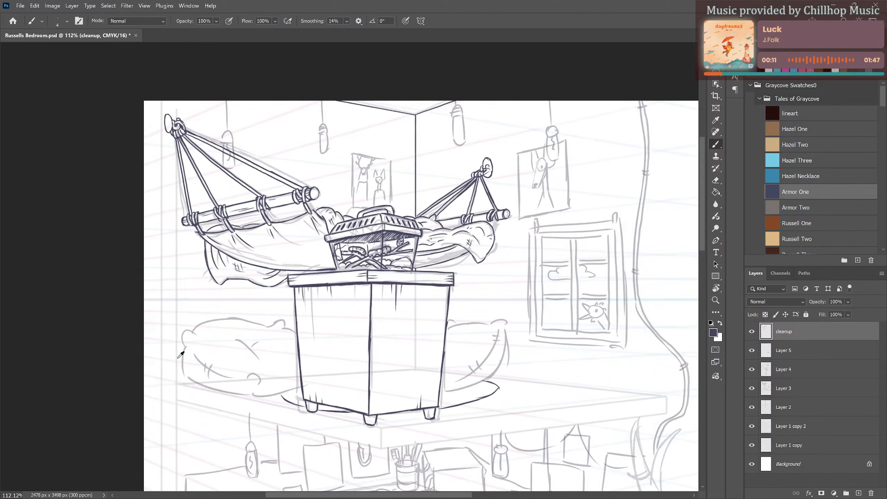
{"action": "scroll", "coordinate": [181, 355], "scroll_direction": "up", "scroll_amount": 2}
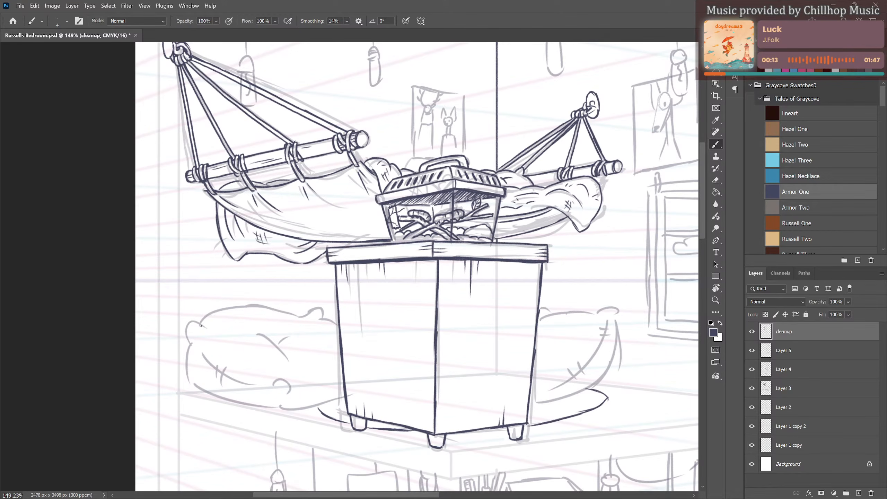
{"action": "mouse_move", "coordinate": [197, 321]}
{"action": "left_mouse_down"}
{"action": "mouse_move", "coordinate": [187, 327]}
{"action": "mouse_move", "coordinate": [190, 377]}
{"action": "left_mouse_up"}
{"action": "key", "text": "ctrl+z"}
{"action": "left_click_drag", "start_coordinate": [191, 341], "coordinate": [194, 370]}
{"action": "mouse_move", "coordinate": [191, 346]}
{"action": "left_mouse_down"}
{"action": "mouse_move", "coordinate": [203, 386]}
{"action": "mouse_move", "coordinate": [239, 399]}
{"action": "left_mouse_up"}
{"action": "mouse_move", "coordinate": [204, 320]}
{"action": "left_mouse_down"}
{"action": "mouse_move", "coordinate": [246, 306]}
{"action": "mouse_move", "coordinate": [231, 307]}
{"action": "mouse_move", "coordinate": [323, 319]}
{"action": "left_mouse_up"}
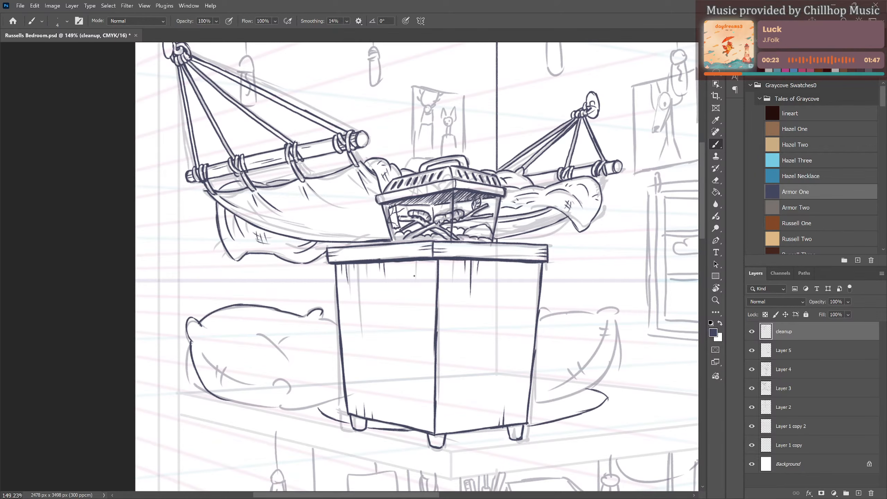
Toggle the visibility of Layer 5 and Layer 4 off and on to check which sketch lines each contains.
{"action": "left_click_drag", "start_coordinate": [397, 291], "coordinate": [306, 379]}
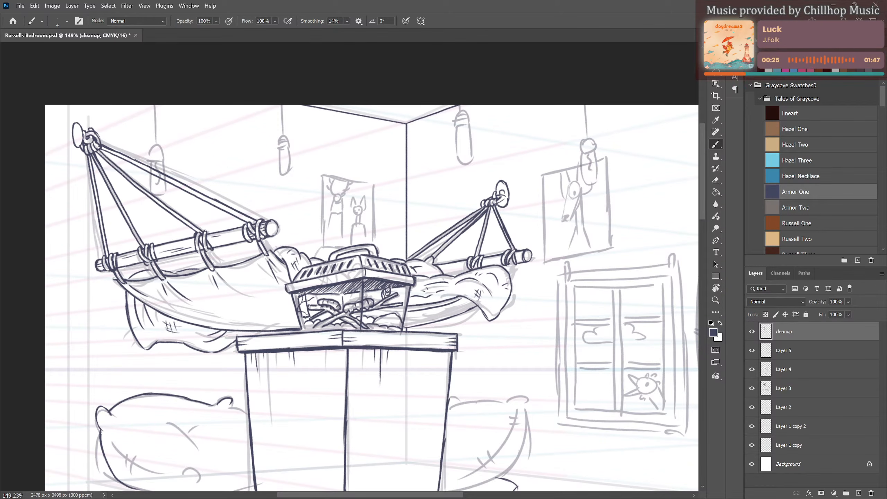
{"action": "left_click", "coordinate": [765, 352]}
{"action": "left_click", "coordinate": [753, 351]}
{"action": "left_click", "coordinate": [753, 351]}
{"action": "left_click", "coordinate": [766, 371]}
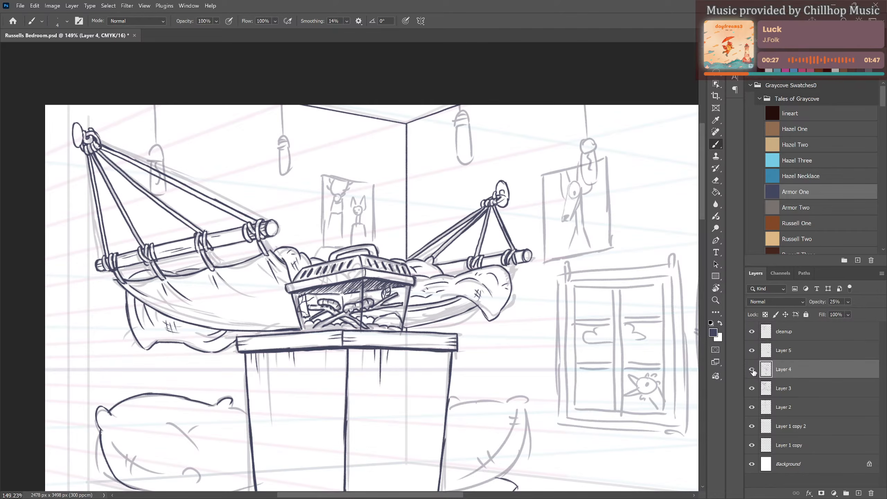
{"action": "double_click", "coordinate": [758, 371]}
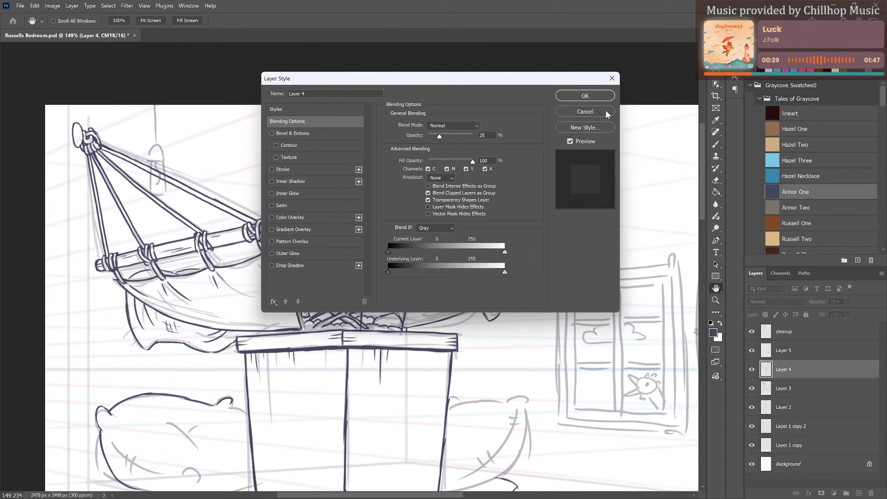
{"action": "left_click", "coordinate": [585, 112]}
{"action": "left_click", "coordinate": [752, 370]}
{"action": "left_click", "coordinate": [752, 369]}
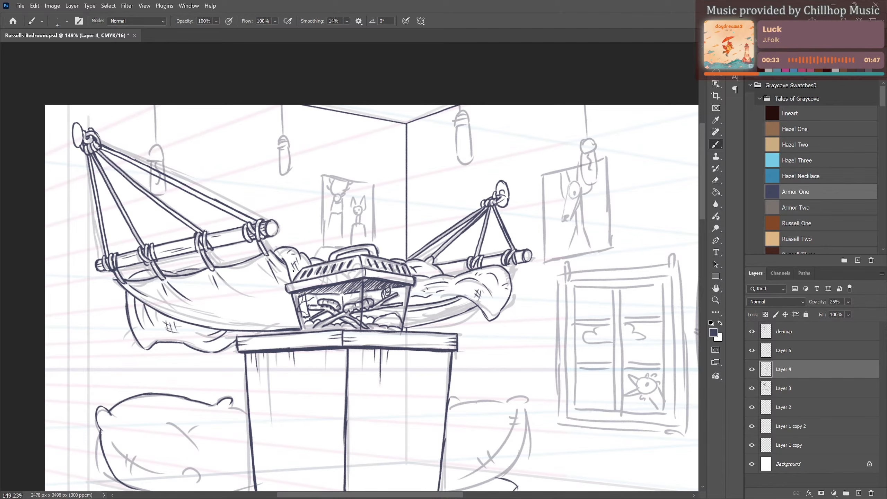
Sketch a rough teddy bear on Layer 4, sitting on the crate lid beside the tank.
{"action": "mouse_move", "coordinate": [276, 294]}
{"action": "left_mouse_down"}
{"action": "mouse_move", "coordinate": [258, 316]}
{"action": "mouse_move", "coordinate": [254, 299]}
{"action": "mouse_move", "coordinate": [275, 313]}
{"action": "mouse_move", "coordinate": [271, 293]}
{"action": "mouse_move", "coordinate": [272, 315]}
{"action": "mouse_move", "coordinate": [252, 289]}
{"action": "mouse_move", "coordinate": [251, 302]}
{"action": "mouse_move", "coordinate": [278, 292]}
{"action": "mouse_move", "coordinate": [255, 309]}
{"action": "mouse_move", "coordinate": [257, 322]}
{"action": "mouse_move", "coordinate": [254, 315]}
{"action": "mouse_move", "coordinate": [277, 333]}
{"action": "mouse_move", "coordinate": [280, 314]}
{"action": "mouse_move", "coordinate": [288, 318]}
{"action": "mouse_move", "coordinate": [288, 332]}
{"action": "mouse_move", "coordinate": [248, 330]}
{"action": "left_mouse_up"}
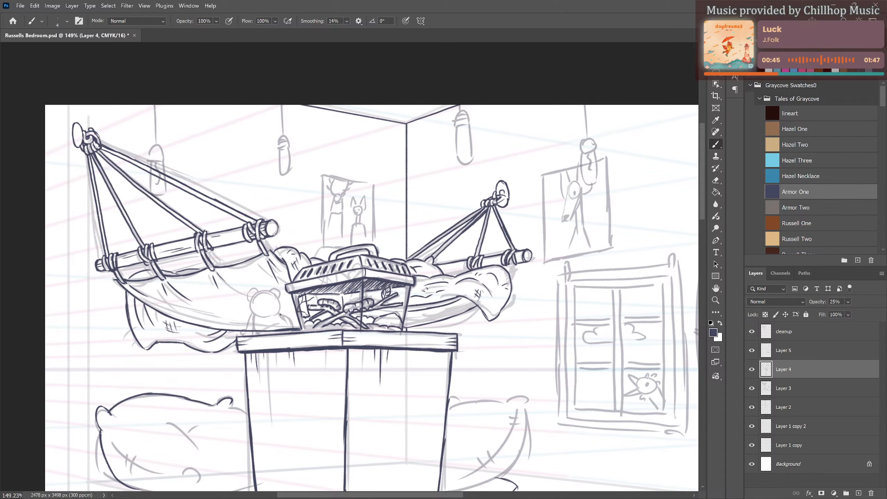
{"action": "mouse_move", "coordinate": [281, 319]}
{"action": "left_mouse_down"}
{"action": "mouse_move", "coordinate": [289, 328]}
{"action": "mouse_move", "coordinate": [276, 325]}
{"action": "mouse_move", "coordinate": [298, 329]}
{"action": "left_mouse_up"}
{"action": "left_click_drag", "start_coordinate": [267, 294], "coordinate": [276, 307]}
{"action": "left_click_drag", "start_coordinate": [275, 381], "coordinate": [197, 333]}
{"action": "mouse_move", "coordinate": [287, 331]}
{"action": "left_mouse_down"}
{"action": "mouse_move", "coordinate": [279, 320]}
{"action": "mouse_move", "coordinate": [275, 345]}
{"action": "mouse_move", "coordinate": [304, 322]}
{"action": "mouse_move", "coordinate": [254, 355]}
{"action": "left_mouse_up"}
{"action": "left_click_drag", "start_coordinate": [305, 306], "coordinate": [242, 369]}
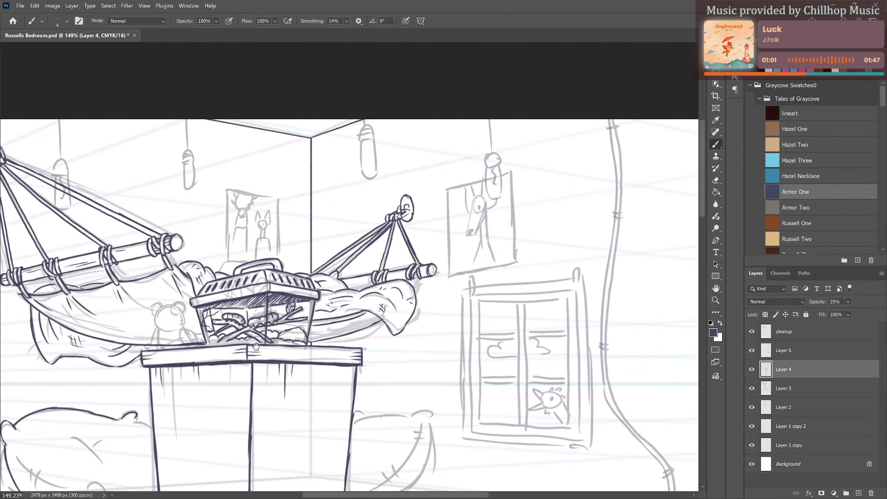
{"action": "left_click_drag", "start_coordinate": [277, 294], "coordinate": [284, 323]}
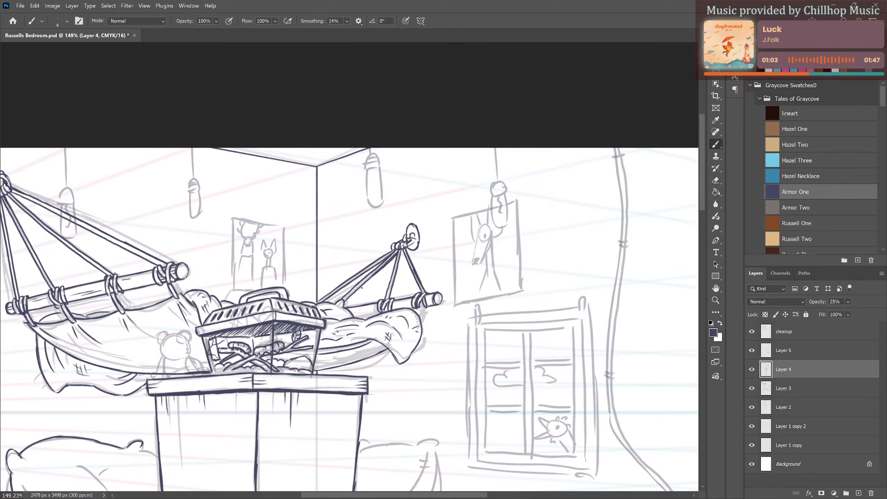
{"action": "left_click_drag", "start_coordinate": [147, 302], "coordinate": [185, 314]}
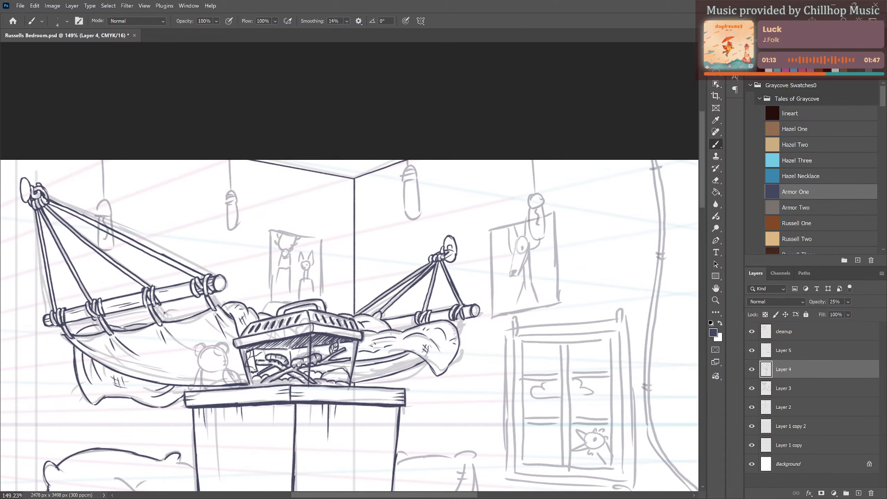
Sketch a rounded object with a small circular detail inside the hammock, just below its wooden beam.
{"action": "mouse_move", "coordinate": [165, 314]}
{"action": "left_mouse_down"}
{"action": "mouse_move", "coordinate": [197, 314]}
{"action": "mouse_move", "coordinate": [188, 307]}
{"action": "mouse_move", "coordinate": [173, 320]}
{"action": "mouse_move", "coordinate": [170, 299]}
{"action": "mouse_move", "coordinate": [163, 313]}
{"action": "mouse_move", "coordinate": [144, 306]}
{"action": "mouse_move", "coordinate": [193, 297]}
{"action": "left_mouse_up"}
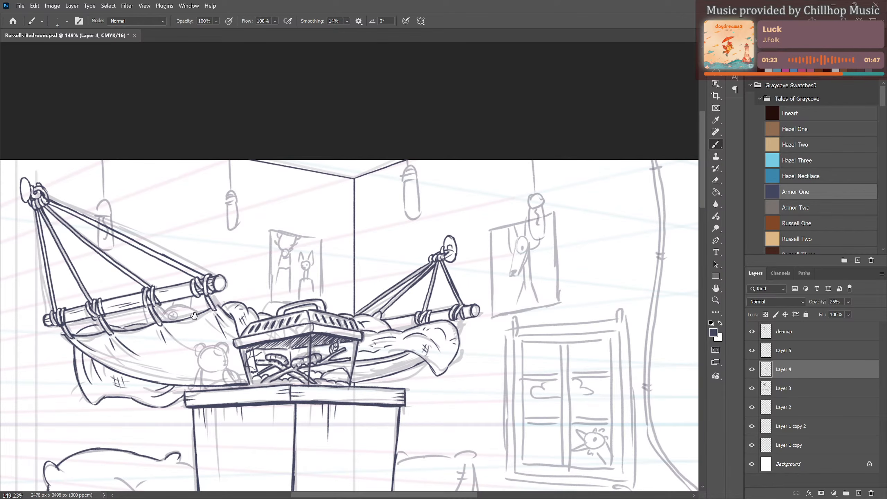
{"action": "left_click_drag", "start_coordinate": [194, 322], "coordinate": [201, 296]}
{"action": "left_click_drag", "start_coordinate": [171, 354], "coordinate": [193, 321]}
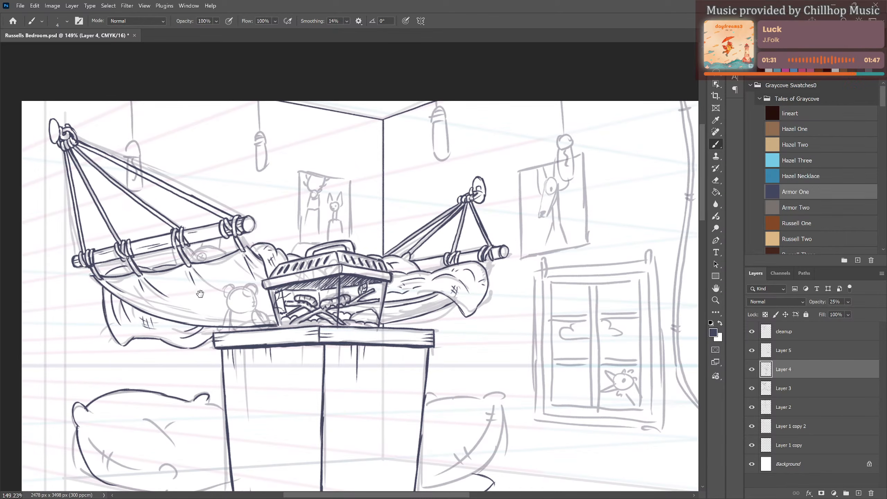
{"action": "left_click_drag", "start_coordinate": [199, 290], "coordinate": [207, 306]}
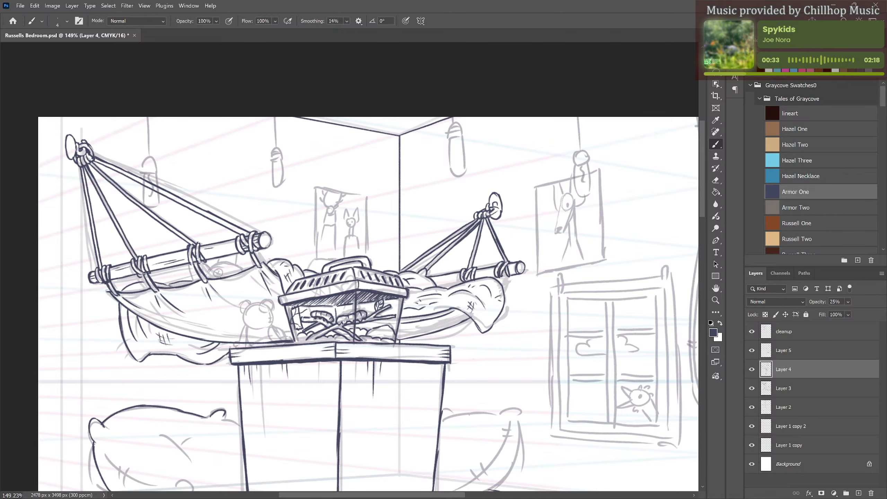
On the cleanup layer, erase the inked hammock line running behind the sketched teddy bear.
{"action": "left_click", "coordinate": [766, 352]}
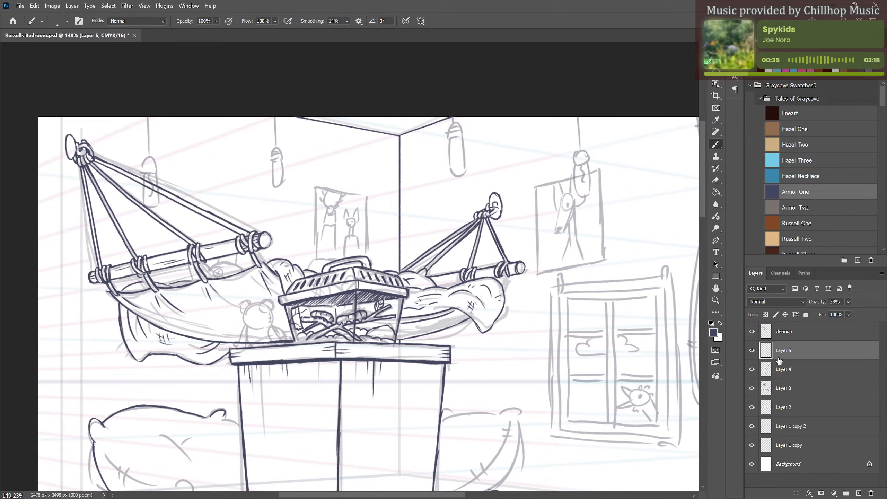
{"action": "left_click", "coordinate": [766, 334]}
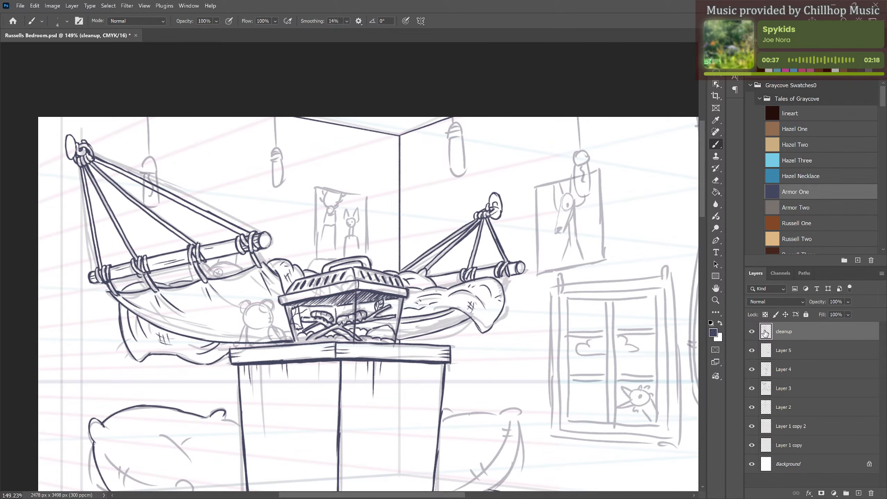
{"action": "scroll", "coordinate": [246, 344], "scroll_direction": "up", "scroll_amount": 3}
{"action": "key", "text": "e"}
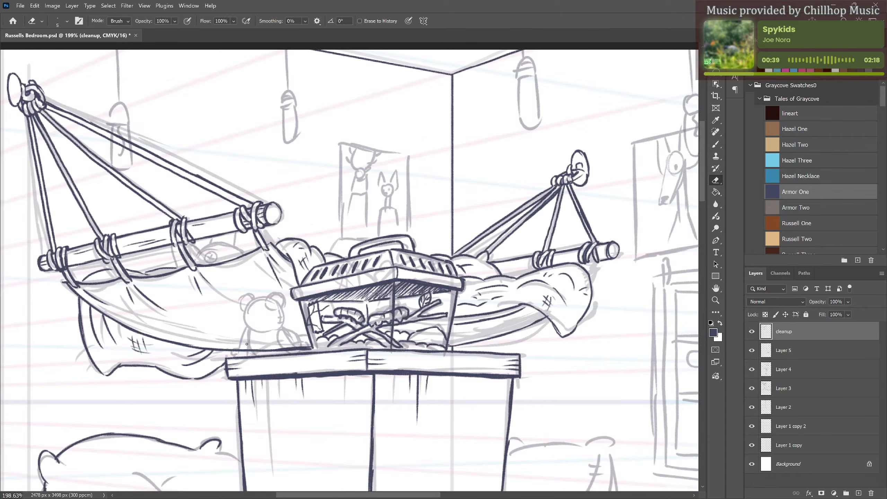
{"action": "mouse_move", "coordinate": [247, 344]}
{"action": "left_mouse_down"}
{"action": "mouse_move", "coordinate": [234, 352]}
{"action": "mouse_move", "coordinate": [308, 349]}
{"action": "left_mouse_up"}
{"action": "key", "text": "b"}
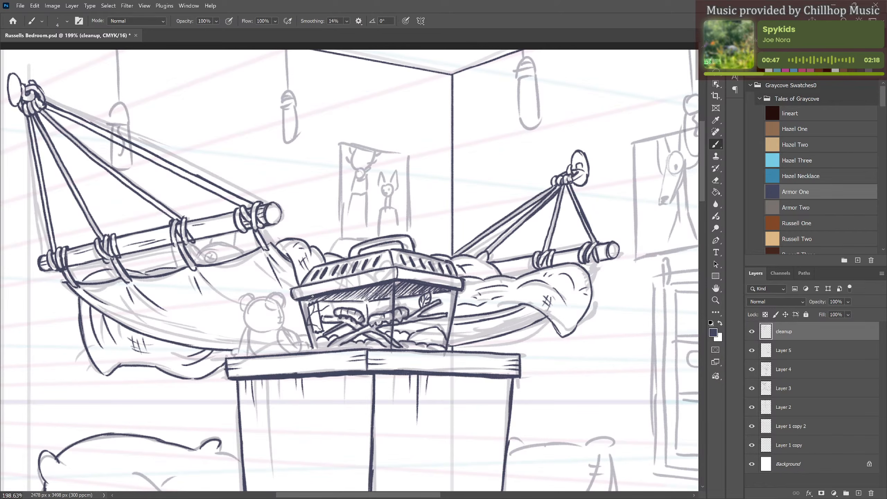
Ink the teddy bear's head and both ears on the cleanup layer, adding short stitch marks.
{"action": "scroll", "coordinate": [228, 315], "scroll_direction": "up", "scroll_amount": 3}
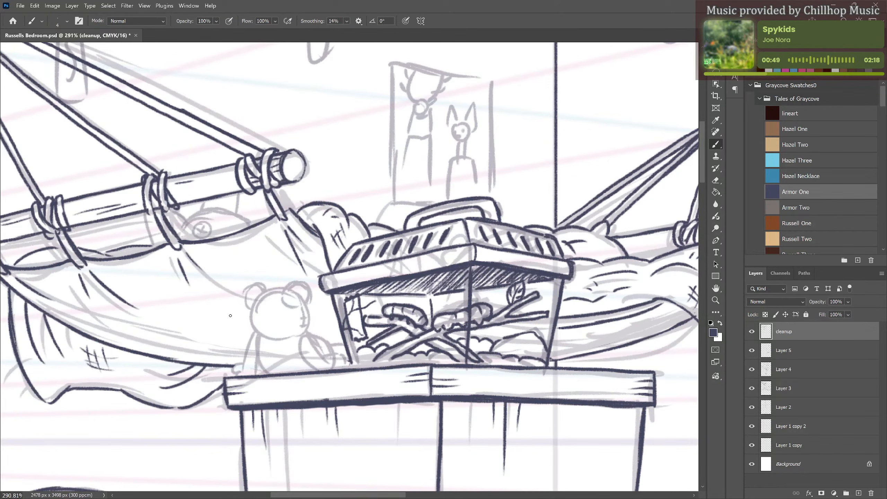
{"action": "mouse_move", "coordinate": [265, 289]}
{"action": "left_mouse_down"}
{"action": "mouse_move", "coordinate": [245, 302]}
{"action": "mouse_move", "coordinate": [246, 294]}
{"action": "mouse_move", "coordinate": [251, 307]}
{"action": "mouse_move", "coordinate": [254, 292]}
{"action": "mouse_move", "coordinate": [260, 300]}
{"action": "mouse_move", "coordinate": [288, 287]}
{"action": "mouse_move", "coordinate": [261, 294]}
{"action": "mouse_move", "coordinate": [258, 318]}
{"action": "mouse_move", "coordinate": [253, 307]}
{"action": "mouse_move", "coordinate": [269, 334]}
{"action": "mouse_move", "coordinate": [257, 327]}
{"action": "mouse_move", "coordinate": [260, 335]}
{"action": "mouse_move", "coordinate": [304, 332]}
{"action": "mouse_move", "coordinate": [283, 341]}
{"action": "mouse_move", "coordinate": [309, 317]}
{"action": "left_mouse_up"}
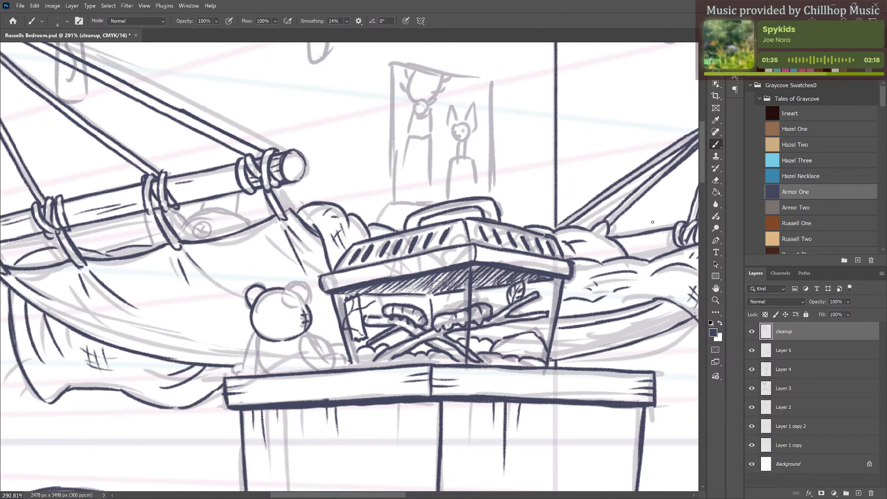
{"action": "scroll", "coordinate": [280, 355], "scroll_direction": "up", "scroll_amount": 2}
{"action": "scroll", "coordinate": [279, 355], "scroll_direction": "down", "scroll_amount": 5}
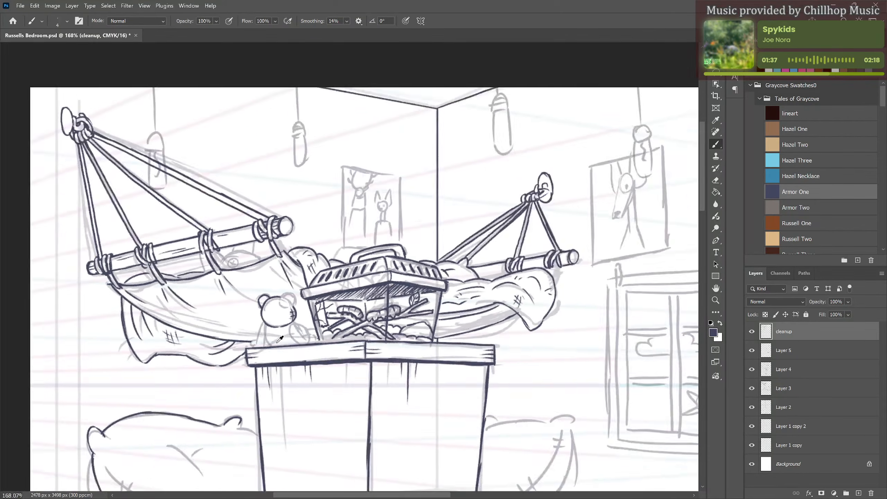
{"action": "scroll", "coordinate": [279, 355], "scroll_direction": "up", "scroll_amount": 4}
{"action": "scroll", "coordinate": [279, 355], "scroll_direction": "up", "scroll_amount": 1}
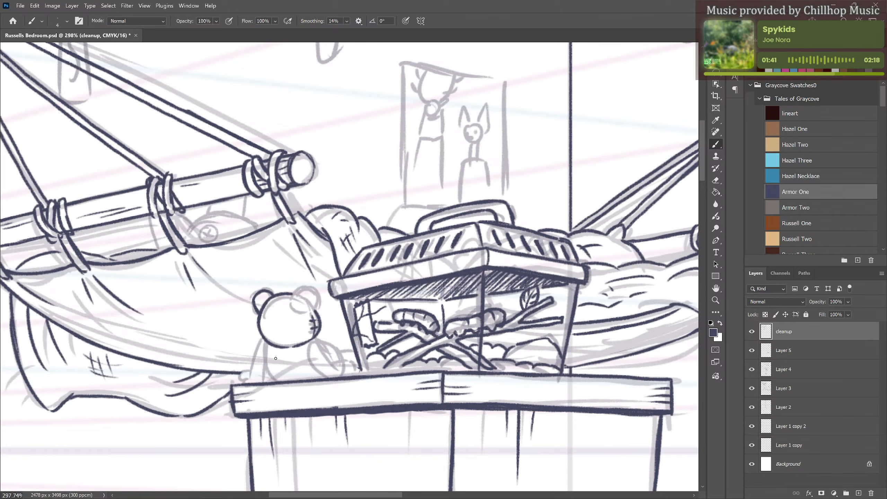
{"action": "mouse_move", "coordinate": [294, 295]}
{"action": "left_mouse_down"}
{"action": "mouse_move", "coordinate": [306, 288]}
{"action": "mouse_move", "coordinate": [318, 304]}
{"action": "mouse_move", "coordinate": [316, 312]}
{"action": "mouse_move", "coordinate": [298, 308]}
{"action": "left_mouse_up"}
{"action": "left_click_drag", "start_coordinate": [296, 314], "coordinate": [300, 310]}
{"action": "left_click_drag", "start_coordinate": [264, 338], "coordinate": [253, 378]}
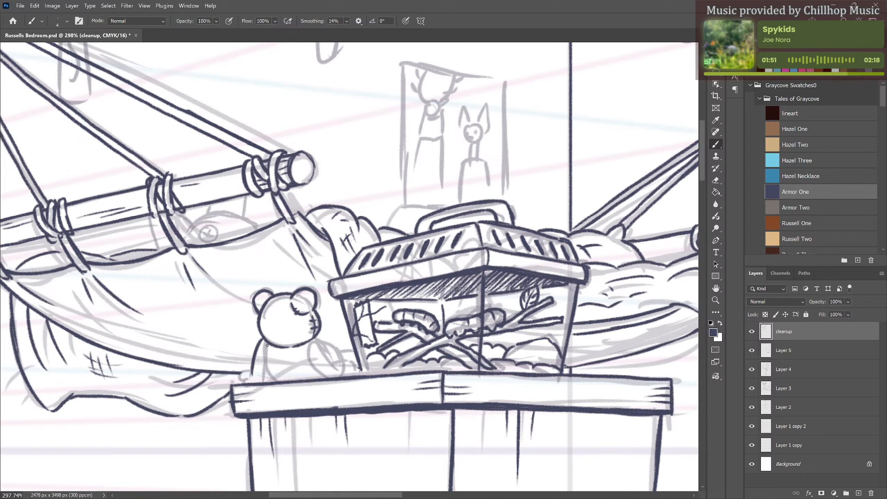
{"action": "mouse_move", "coordinate": [267, 345]}
{"action": "left_mouse_down"}
{"action": "mouse_move", "coordinate": [263, 367]}
{"action": "mouse_move", "coordinate": [280, 382]}
{"action": "mouse_move", "coordinate": [247, 372]}
{"action": "mouse_move", "coordinate": [259, 382]}
{"action": "left_mouse_up"}
{"action": "key", "text": "ctrl+z"}
{"action": "key", "text": "ctrl+z"}
{"action": "key", "text": "ctrl+z"}
{"action": "key", "text": "ctrl+z"}
{"action": "key", "text": "ctrl+z"}
{"action": "key", "text": "ctrl+z"}
{"action": "key", "text": "ctrl+z"}
{"action": "key", "text": "ctrl+shift+z"}
Ink the teddy bear's body and arm down to the crate lid.
{"action": "mouse_move", "coordinate": [262, 340]}
{"action": "left_mouse_down"}
{"action": "mouse_move", "coordinate": [278, 383]}
{"action": "mouse_move", "coordinate": [267, 368]}
{"action": "mouse_move", "coordinate": [291, 380]}
{"action": "mouse_move", "coordinate": [315, 346]}
{"action": "mouse_move", "coordinate": [319, 355]}
{"action": "mouse_move", "coordinate": [305, 356]}
{"action": "mouse_move", "coordinate": [320, 378]}
{"action": "mouse_move", "coordinate": [304, 351]}
{"action": "mouse_move", "coordinate": [355, 369]}
{"action": "left_mouse_up"}
{"action": "mouse_move", "coordinate": [312, 336]}
{"action": "left_mouse_down"}
{"action": "mouse_move", "coordinate": [341, 349]}
{"action": "mouse_move", "coordinate": [352, 365]}
{"action": "mouse_move", "coordinate": [350, 352]}
{"action": "mouse_move", "coordinate": [332, 349]}
{"action": "mouse_move", "coordinate": [350, 366]}
{"action": "left_mouse_up"}
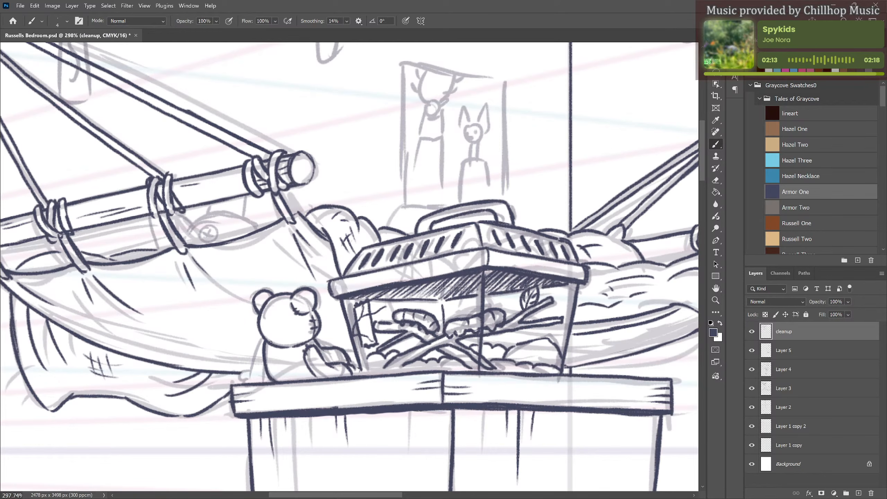
{"action": "mouse_move", "coordinate": [264, 341]}
{"action": "left_mouse_down"}
{"action": "mouse_move", "coordinate": [257, 368]}
{"action": "mouse_move", "coordinate": [269, 382]}
{"action": "left_mouse_up"}
{"action": "scroll", "coordinate": [391, 285], "scroll_direction": "down", "scroll_amount": 2, "text": "alt"}
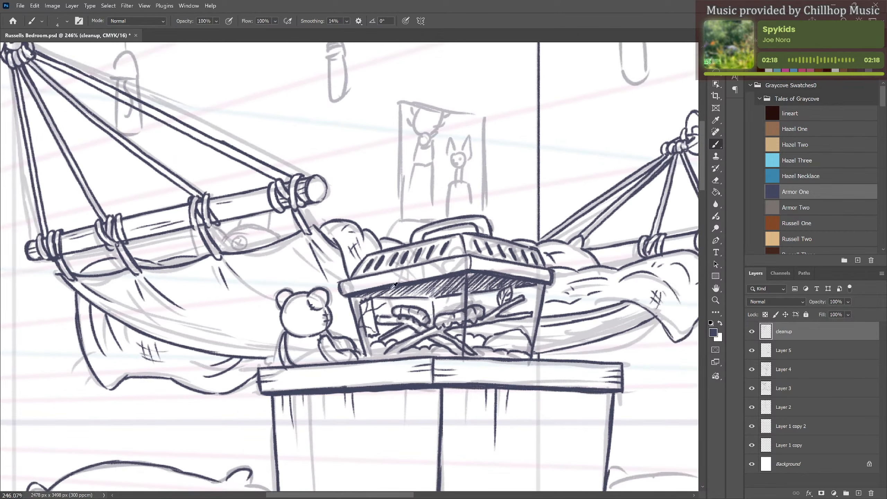
{"action": "scroll", "coordinate": [480, 299], "scroll_direction": "down", "scroll_amount": 3}
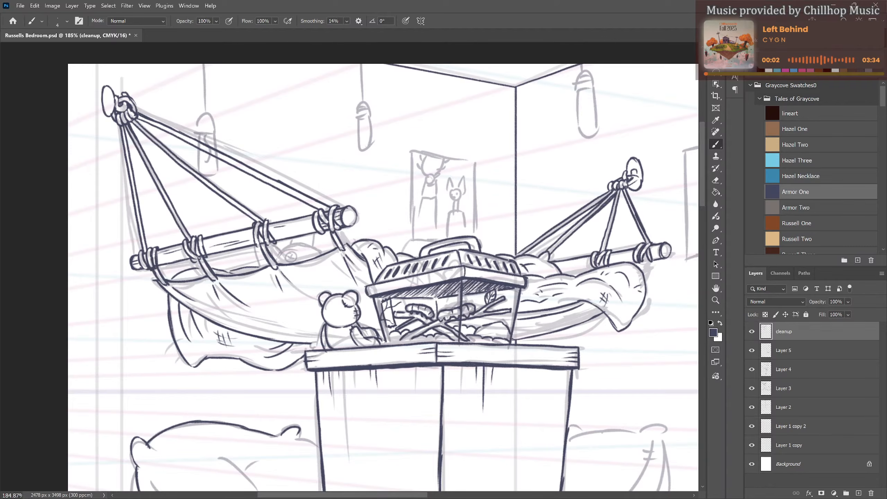
{"action": "left_click_drag", "start_coordinate": [373, 338], "coordinate": [300, 315]}
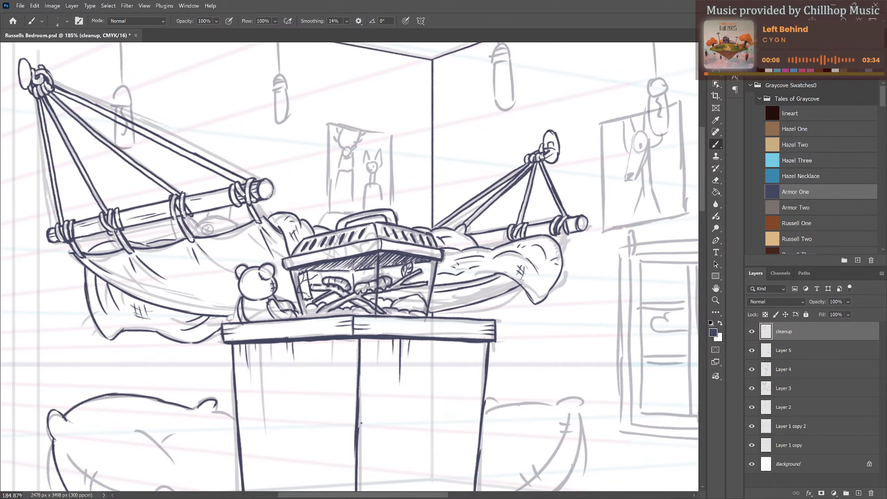
Ink the bottom edge of the pillow beside the crate, its small lower knot, and the curved seam with cross stitches.
{"action": "scroll", "coordinate": [416, 372], "scroll_direction": "down", "scroll_amount": 4}
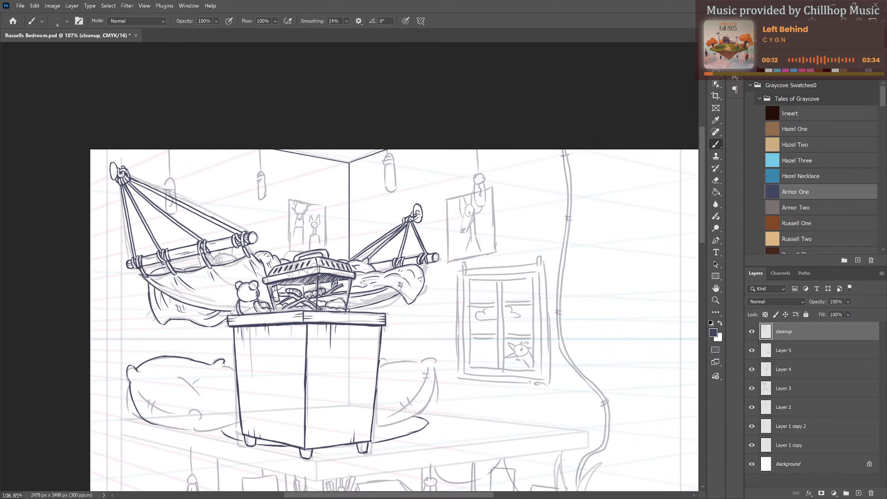
{"action": "scroll", "coordinate": [494, 345], "scroll_direction": "down", "scroll_amount": 5}
{"action": "left_click_drag", "start_coordinate": [548, 421], "coordinate": [477, 340]}
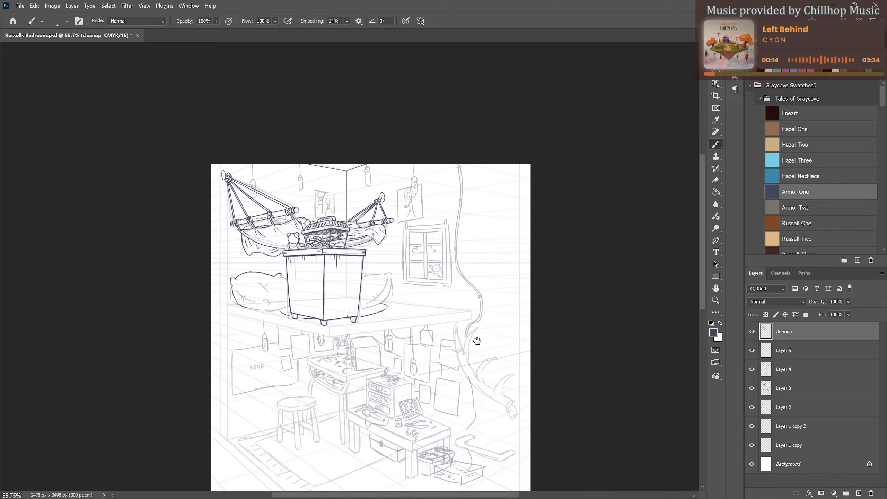
{"action": "scroll", "coordinate": [247, 287], "scroll_direction": "up", "scroll_amount": 2}
{"action": "scroll", "coordinate": [213, 433], "scroll_direction": "up", "scroll_amount": 2}
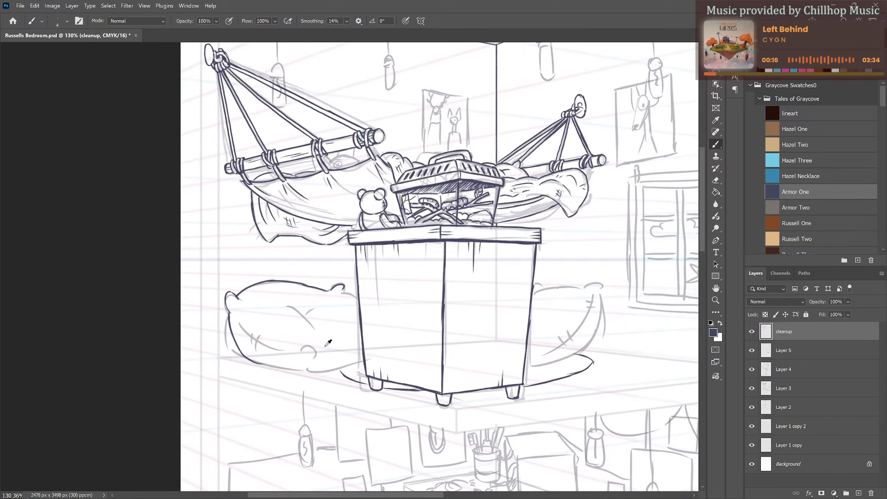
{"action": "scroll", "coordinate": [301, 322], "scroll_direction": "up", "scroll_amount": 2}
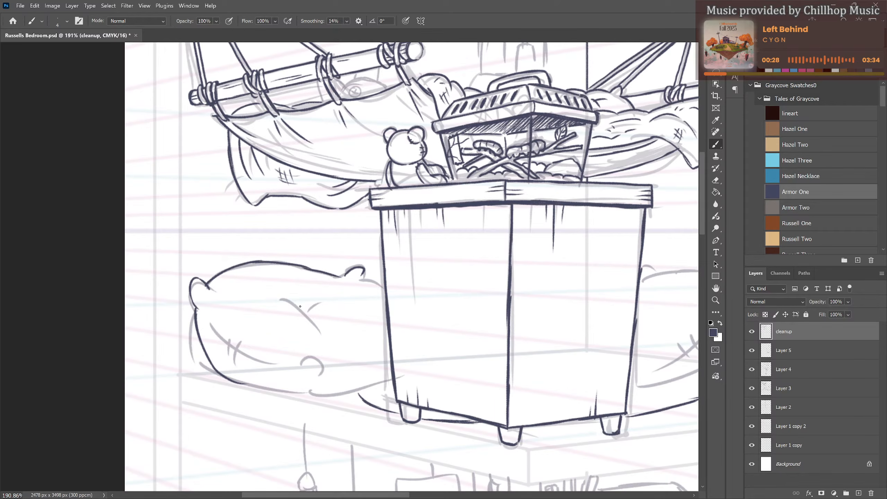
{"action": "mouse_move", "coordinate": [233, 383]}
{"action": "left_mouse_down"}
{"action": "mouse_move", "coordinate": [364, 392]}
{"action": "mouse_move", "coordinate": [335, 396]}
{"action": "mouse_move", "coordinate": [394, 382]}
{"action": "mouse_move", "coordinate": [372, 389]}
{"action": "left_mouse_up"}
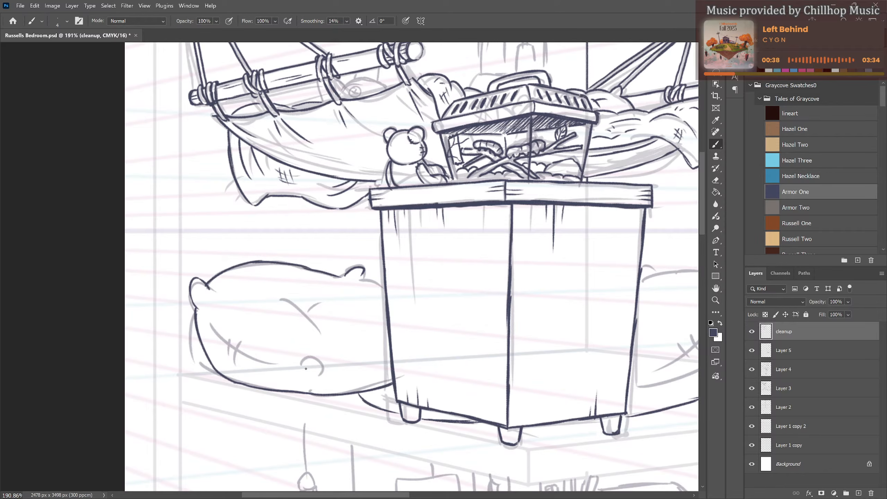
{"action": "mouse_move", "coordinate": [306, 369]}
{"action": "left_mouse_down"}
{"action": "mouse_move", "coordinate": [323, 367]}
{"action": "mouse_move", "coordinate": [327, 375]}
{"action": "left_mouse_up"}
{"action": "mouse_move", "coordinate": [204, 311]}
{"action": "left_mouse_down"}
{"action": "mouse_move", "coordinate": [240, 357]}
{"action": "mouse_move", "coordinate": [232, 353]}
{"action": "mouse_move", "coordinate": [305, 367]}
{"action": "left_mouse_up"}
{"action": "left_click_drag", "start_coordinate": [252, 357], "coordinate": [251, 370]}
{"action": "left_click_drag", "start_coordinate": [256, 357], "coordinate": [256, 372]}
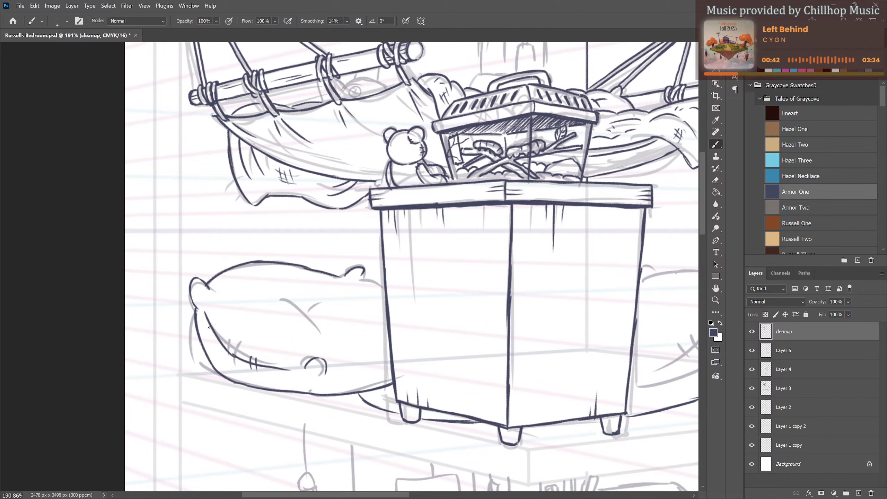
{"action": "left_click_drag", "start_coordinate": [208, 330], "coordinate": [217, 324]}
{"action": "left_click_drag", "start_coordinate": [211, 334], "coordinate": [222, 327]}
Add inked fabric creases, the remaining stitched seam, the upper edge near the crate and small stitch details to the same pillow.
{"action": "mouse_move", "coordinate": [263, 293]}
{"action": "left_mouse_down"}
{"action": "mouse_move", "coordinate": [330, 338]}
{"action": "mouse_move", "coordinate": [331, 299]}
{"action": "mouse_move", "coordinate": [341, 309]}
{"action": "mouse_move", "coordinate": [338, 323]}
{"action": "mouse_move", "coordinate": [361, 328]}
{"action": "left_mouse_up"}
{"action": "left_click_drag", "start_coordinate": [334, 371], "coordinate": [392, 366]}
{"action": "mouse_move", "coordinate": [364, 367]}
{"action": "left_mouse_down"}
{"action": "mouse_move", "coordinate": [363, 378]}
{"action": "mouse_move", "coordinate": [381, 375]}
{"action": "left_mouse_up"}
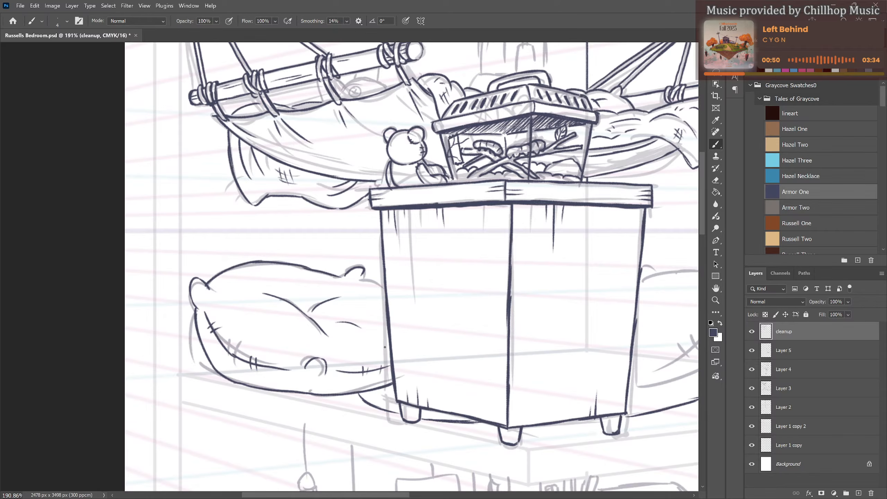
{"action": "mouse_move", "coordinate": [364, 272]}
{"action": "left_mouse_down"}
{"action": "mouse_move", "coordinate": [341, 278]}
{"action": "mouse_move", "coordinate": [379, 281]}
{"action": "left_mouse_up"}
{"action": "mouse_move", "coordinate": [232, 291]}
{"action": "left_mouse_down"}
{"action": "mouse_move", "coordinate": [262, 276]}
{"action": "mouse_move", "coordinate": [241, 281]}
{"action": "left_mouse_up"}
{"action": "mouse_move", "coordinate": [353, 301]}
{"action": "left_mouse_down"}
{"action": "mouse_move", "coordinate": [373, 286]}
{"action": "mouse_move", "coordinate": [369, 296]}
{"action": "left_mouse_up"}
Erase the pointed end of the inked rug outline next to the unfinished second pillow.
{"action": "left_click_drag", "start_coordinate": [514, 376], "coordinate": [310, 329]}
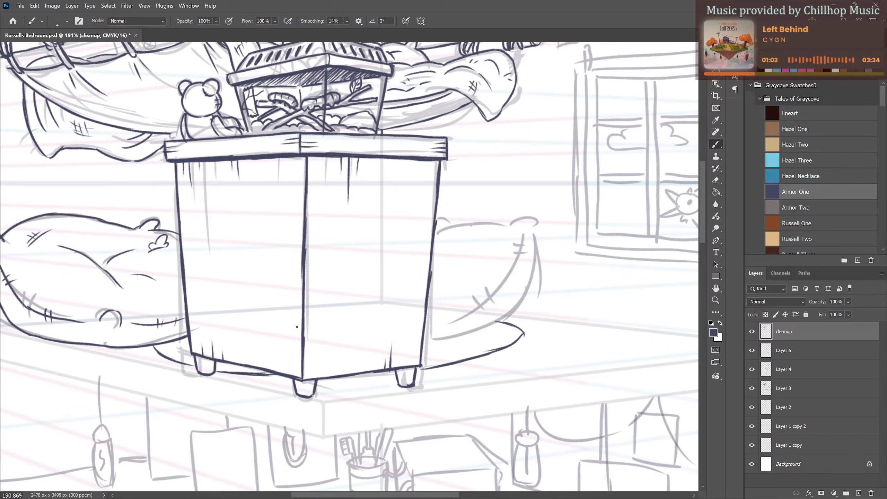
{"action": "scroll", "coordinate": [296, 327], "scroll_direction": "down", "scroll_amount": 2}
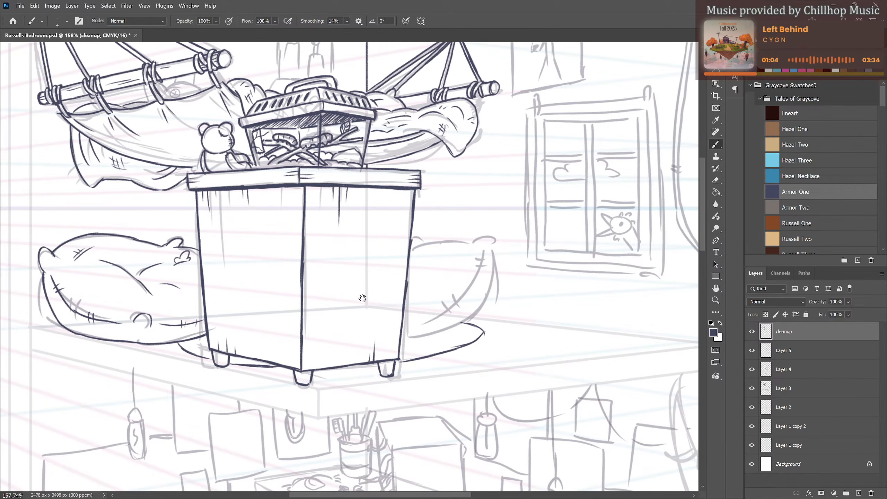
{"action": "mouse_move", "coordinate": [385, 298]}
{"action": "left_mouse_down"}
{"action": "mouse_move", "coordinate": [331, 318]}
{"action": "mouse_move", "coordinate": [306, 372]}
{"action": "mouse_move", "coordinate": [305, 404]}
{"action": "left_mouse_up"}
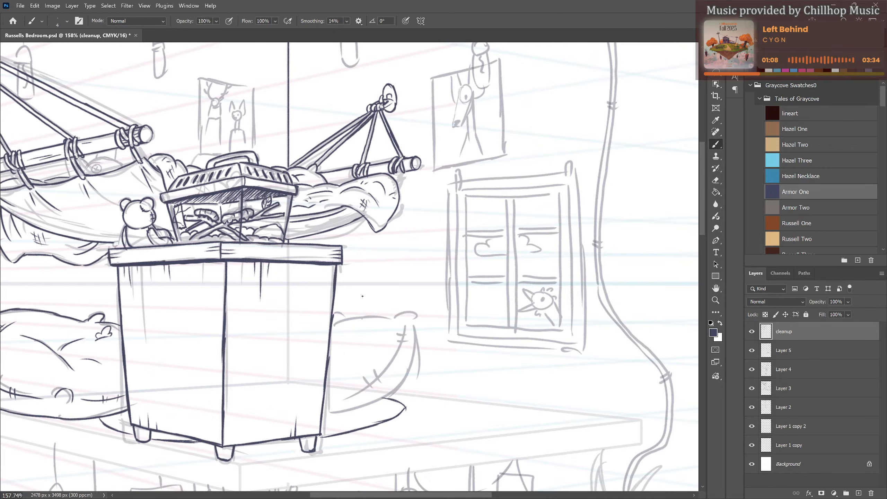
{"action": "scroll", "coordinate": [339, 345], "scroll_direction": "down", "scroll_amount": 3}
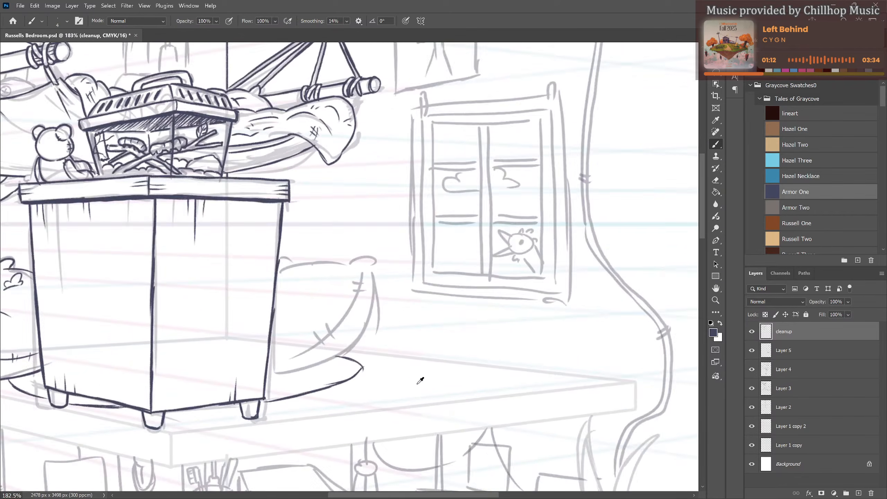
{"action": "scroll", "coordinate": [419, 403], "scroll_direction": "up", "scroll_amount": 4}
{"action": "key", "text": "e"}
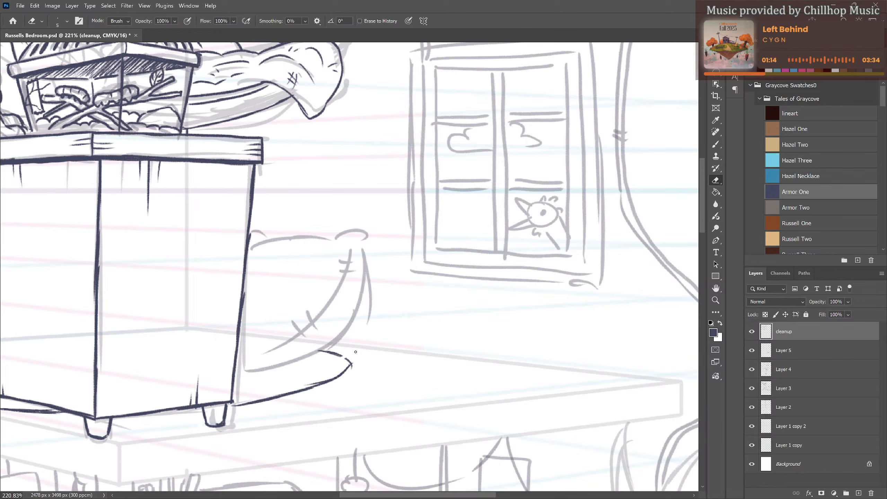
{"action": "mouse_move", "coordinate": [348, 358]}
{"action": "left_mouse_down"}
{"action": "mouse_move", "coordinate": [324, 378]}
{"action": "mouse_move", "coordinate": [348, 361]}
{"action": "mouse_move", "coordinate": [336, 378]}
{"action": "mouse_move", "coordinate": [354, 369]}
{"action": "mouse_move", "coordinate": [306, 390]}
{"action": "left_mouse_up"}
{"action": "left_click_drag", "start_coordinate": [342, 356], "coordinate": [317, 368]}
On Layer 4, sketch the slanted outline of a thin book lying on the shelf beside the unfinished second pillow.
{"action": "left_click", "coordinate": [787, 351]}
{"action": "left_click", "coordinate": [752, 351]}
{"action": "left_click", "coordinate": [752, 350]}
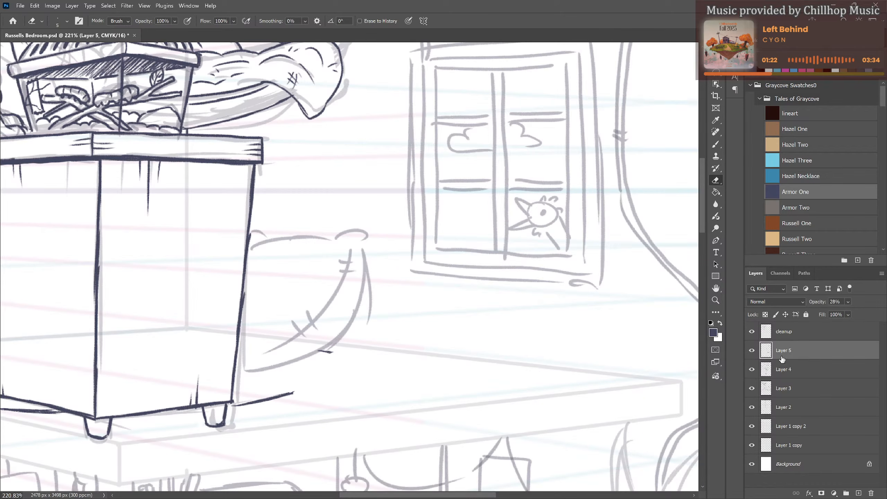
{"action": "left_click", "coordinate": [752, 369]}
{"action": "left_click", "coordinate": [753, 370]}
{"action": "left_click", "coordinate": [789, 365]}
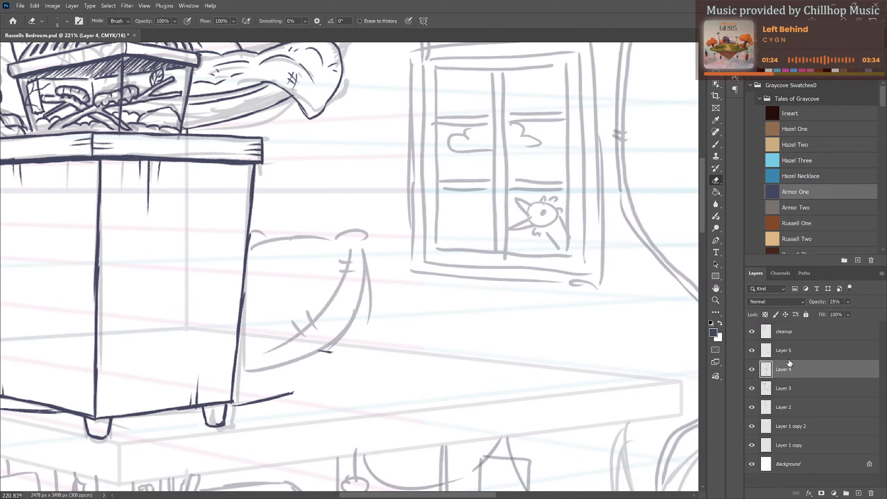
{"action": "key", "text": "b"}
{"action": "mouse_move", "coordinate": [294, 369]}
{"action": "left_mouse_down"}
{"action": "mouse_move", "coordinate": [348, 348]}
{"action": "mouse_move", "coordinate": [421, 355]}
{"action": "left_mouse_up"}
{"action": "mouse_move", "coordinate": [292, 371]}
{"action": "left_mouse_down"}
{"action": "mouse_move", "coordinate": [306, 383]}
{"action": "mouse_move", "coordinate": [292, 378]}
{"action": "mouse_move", "coordinate": [355, 388]}
{"action": "mouse_move", "coordinate": [426, 358]}
{"action": "mouse_move", "coordinate": [411, 367]}
{"action": "left_mouse_up"}
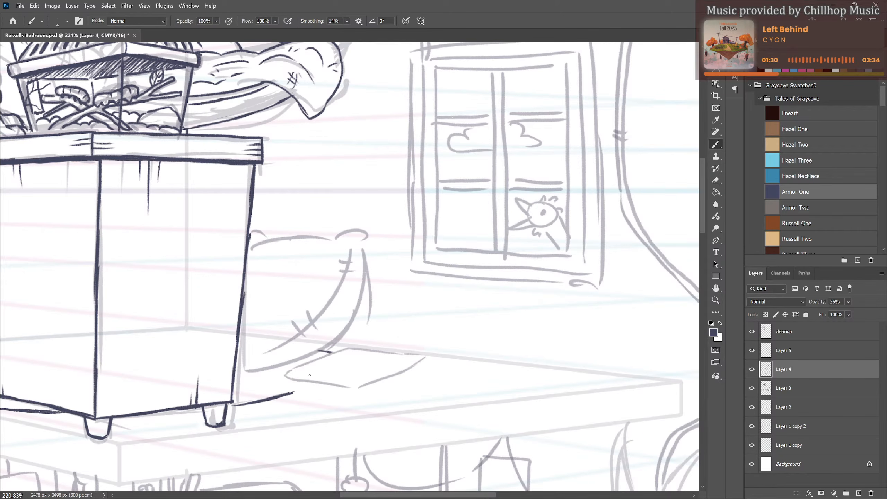
Sketch the book's thickness along its near edges and rough in a small figure on the cover.
{"action": "mouse_move", "coordinate": [307, 374]}
{"action": "left_mouse_down"}
{"action": "mouse_move", "coordinate": [363, 380]}
{"action": "mouse_move", "coordinate": [427, 353]}
{"action": "left_mouse_up"}
{"action": "left_click_drag", "start_coordinate": [346, 384], "coordinate": [364, 383]}
{"action": "key", "text": "ctrl+z"}
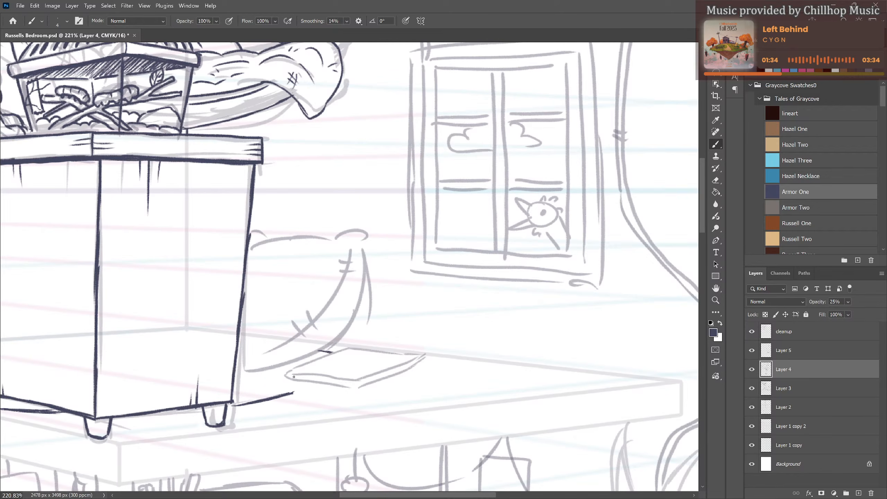
{"action": "mouse_move", "coordinate": [293, 377]}
{"action": "left_mouse_down"}
{"action": "mouse_move", "coordinate": [353, 383]}
{"action": "mouse_move", "coordinate": [351, 364]}
{"action": "mouse_move", "coordinate": [369, 359]}
{"action": "mouse_move", "coordinate": [349, 366]}
{"action": "mouse_move", "coordinate": [372, 358]}
{"action": "mouse_move", "coordinate": [334, 364]}
{"action": "mouse_move", "coordinate": [366, 370]}
{"action": "mouse_move", "coordinate": [359, 373]}
{"action": "mouse_move", "coordinate": [385, 369]}
{"action": "left_mouse_up"}
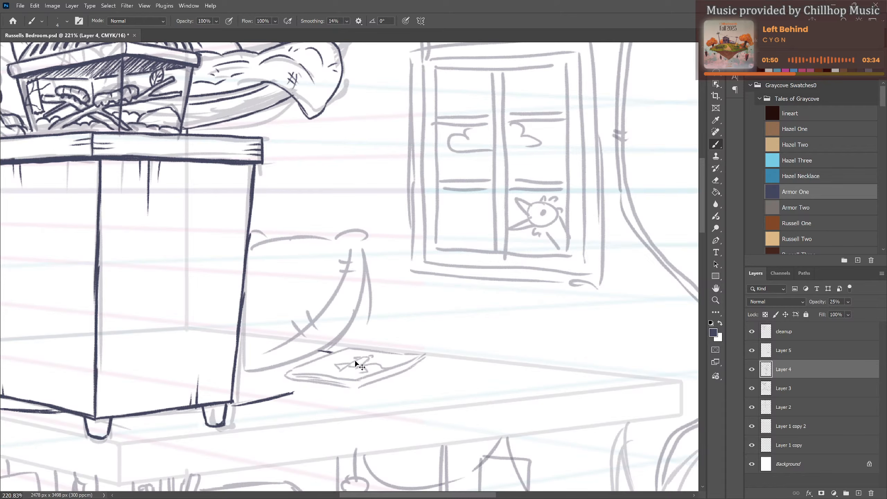
{"action": "key", "text": "ctrl+z"}
Select the sketched cover figure and shift it left and slightly up on the book, to X 1351 px and Y 1102 px.
{"action": "key", "text": "l"}
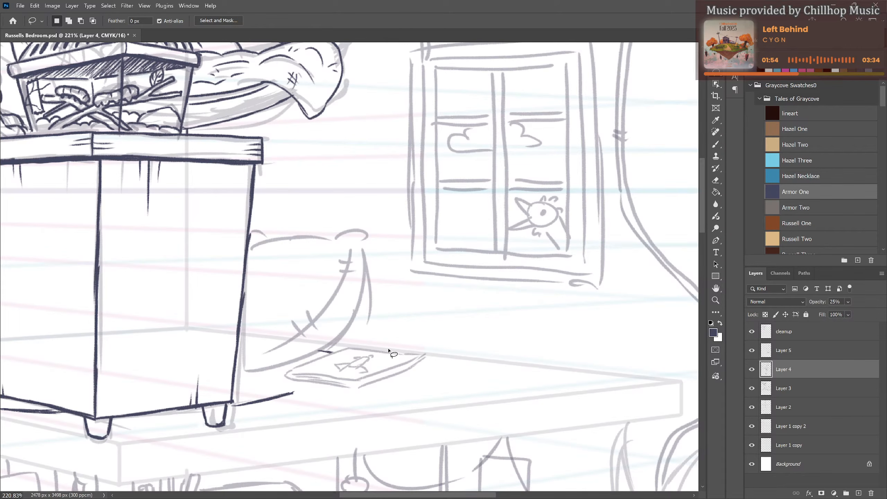
{"action": "mouse_move", "coordinate": [376, 362]}
{"action": "left_mouse_down"}
{"action": "mouse_move", "coordinate": [329, 364]}
{"action": "mouse_move", "coordinate": [339, 378]}
{"action": "mouse_move", "coordinate": [366, 375]}
{"action": "mouse_move", "coordinate": [379, 362]}
{"action": "left_mouse_up"}
{"action": "key", "text": "ctrl+t"}
{"action": "key", "text": "Left"}
{"action": "key", "text": "Left"}
{"action": "key", "text": "Left"}
{"action": "key", "text": "Left"}
{"action": "key", "text": "Left"}
{"action": "key", "text": "Left"}
{"action": "key", "text": "Left"}
{"action": "key", "text": "Left"}
{"action": "key", "text": "Left"}
{"action": "key", "text": "Left"}
{"action": "key", "text": "Left"}
{"action": "key", "text": "Left"}
{"action": "key", "text": "Left"}
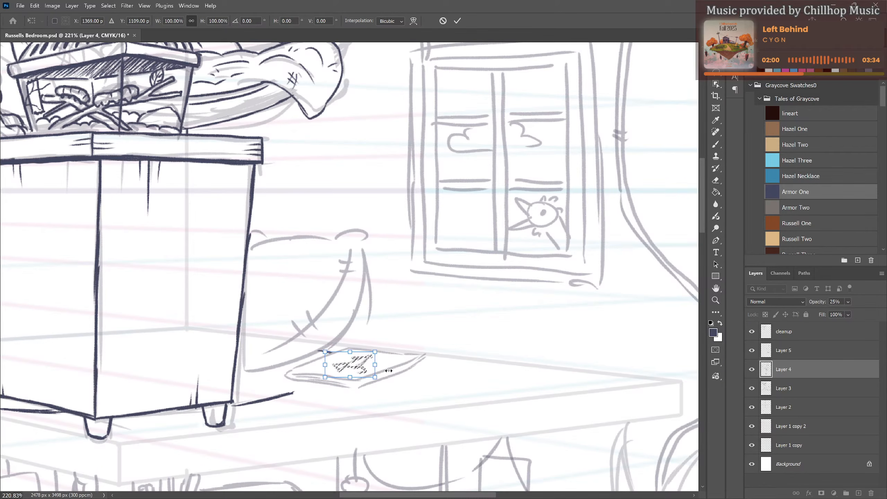
{"action": "key", "text": "Left"}
{"action": "key", "text": "Left"}
{"action": "key", "text": "Left"}
{"action": "key", "text": "Left"}
{"action": "key", "text": "Left"}
{"action": "key", "text": "Left"}
{"action": "key", "text": "Left"}
{"action": "key", "text": "Left"}
{"action": "key", "text": "Left"}
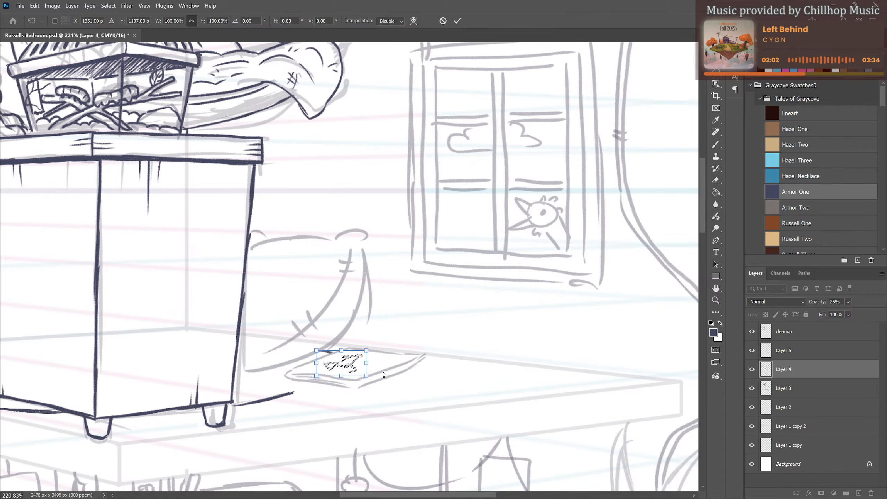
{"action": "key", "text": "Up"}
{"action": "key", "text": "Up"}
{"action": "key", "text": "Up"}
{"action": "key", "text": "Up"}
{"action": "key", "text": "Up"}
{"action": "key", "text": "Up"}
{"action": "key", "text": "Up"}
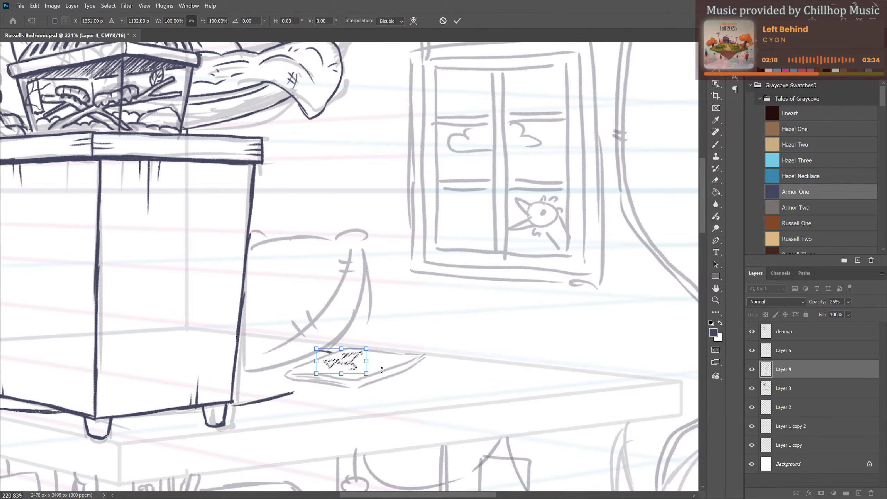
{"action": "key", "text": "Return"}
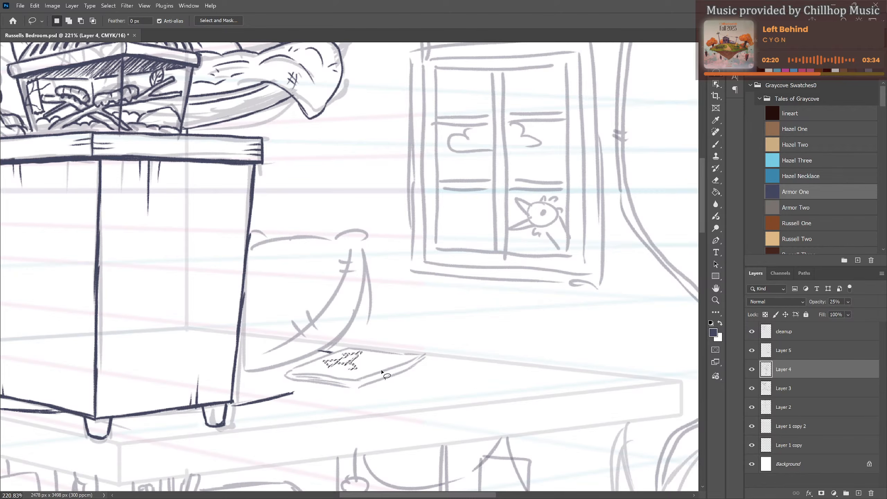
{"action": "left_click", "coordinate": [381, 369]}
Complete the rough cover art with more figure details and a curved sweeping shape beside the figure.
{"action": "key", "text": "b"}
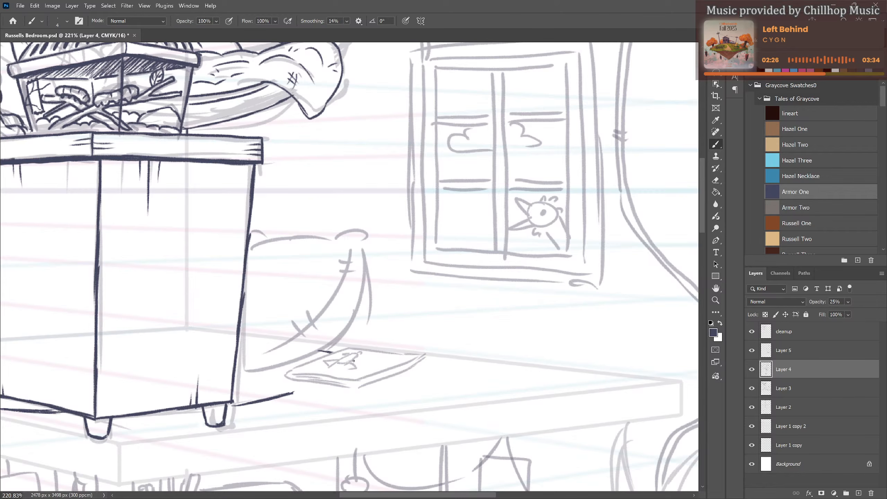
{"action": "mouse_move", "coordinate": [353, 361]}
{"action": "left_mouse_down"}
{"action": "mouse_move", "coordinate": [394, 359]}
{"action": "mouse_move", "coordinate": [358, 368]}
{"action": "mouse_move", "coordinate": [337, 360]}
{"action": "mouse_move", "coordinate": [365, 371]}
{"action": "mouse_move", "coordinate": [390, 363]}
{"action": "left_mouse_up"}
{"action": "key", "text": "ctrl+z"}
{"action": "key", "text": "ctrl+z"}
{"action": "mouse_move", "coordinate": [326, 357]}
{"action": "left_mouse_down"}
{"action": "mouse_move", "coordinate": [345, 357]}
{"action": "mouse_move", "coordinate": [319, 368]}
{"action": "mouse_move", "coordinate": [400, 356]}
{"action": "left_mouse_up"}
{"action": "mouse_move", "coordinate": [328, 368]}
{"action": "left_mouse_down"}
{"action": "mouse_move", "coordinate": [321, 373]}
{"action": "mouse_move", "coordinate": [334, 377]}
{"action": "mouse_move", "coordinate": [350, 369]}
{"action": "left_mouse_up"}
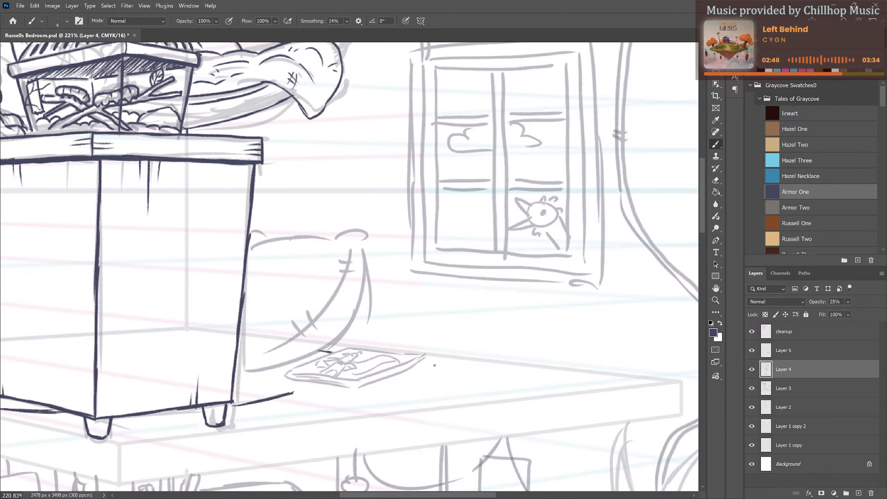
On the cleanup layer, ink the book's cover outline, its thickness and the slightly splayed page corner.
{"action": "scroll", "coordinate": [421, 351], "scroll_direction": "down", "scroll_amount": 1}
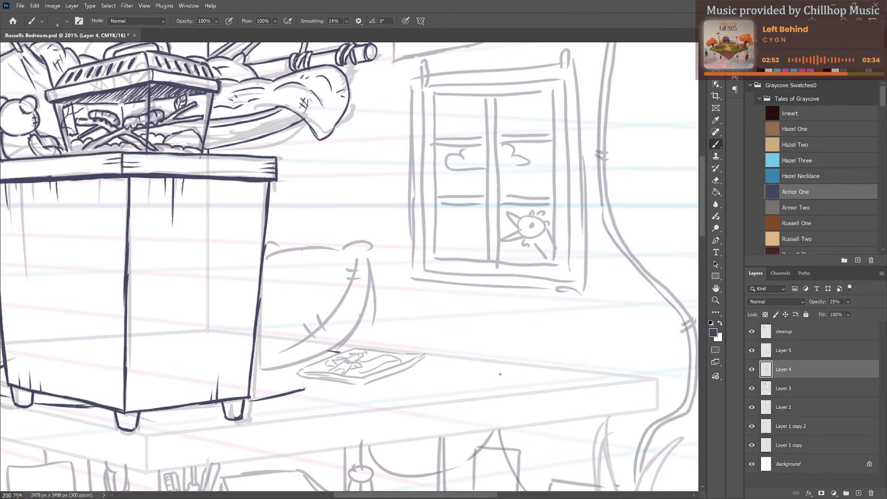
{"action": "left_click", "coordinate": [788, 334]}
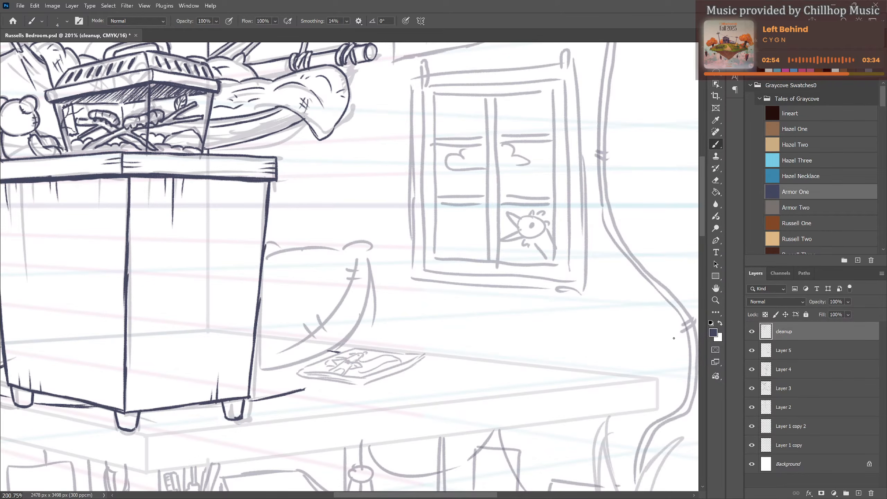
{"action": "scroll", "coordinate": [279, 401], "scroll_direction": "up", "scroll_amount": 3}
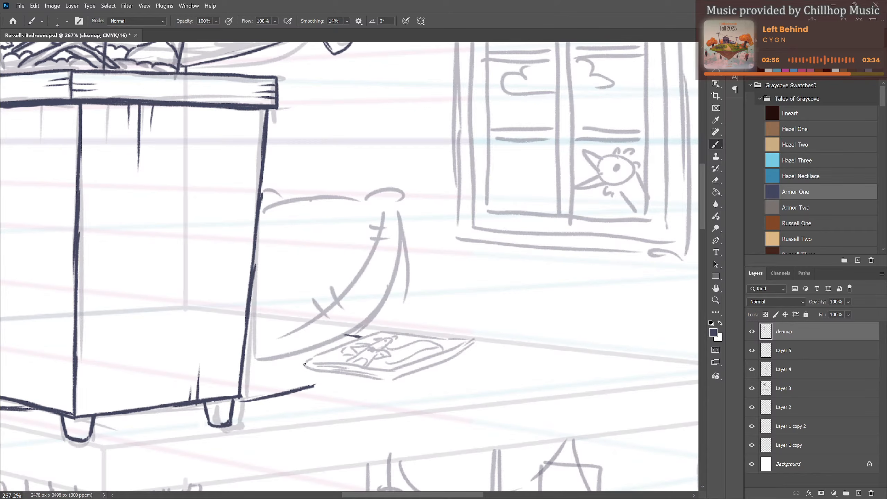
{"action": "mouse_move", "coordinate": [305, 364]}
{"action": "left_mouse_down"}
{"action": "mouse_move", "coordinate": [382, 331]}
{"action": "mouse_move", "coordinate": [468, 335]}
{"action": "mouse_move", "coordinate": [393, 372]}
{"action": "left_mouse_up"}
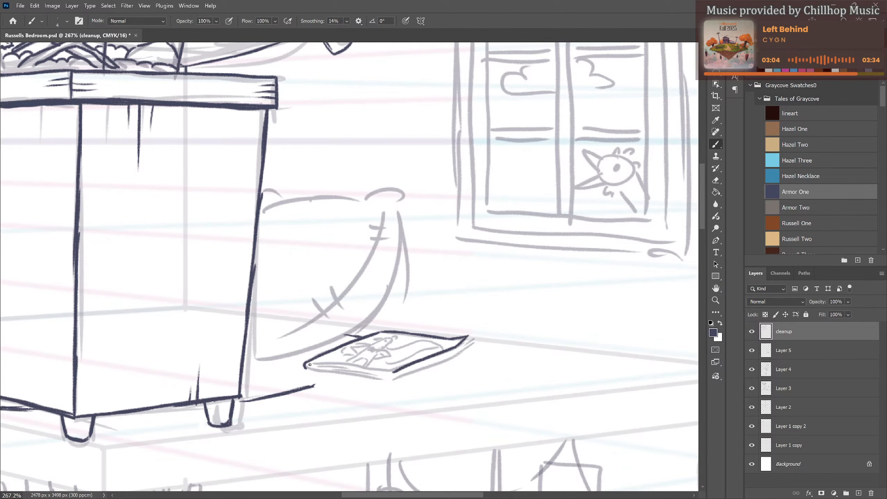
{"action": "left_click_drag", "start_coordinate": [310, 364], "coordinate": [392, 370]}
{"action": "mouse_move", "coordinate": [307, 369]}
{"action": "left_mouse_down"}
{"action": "mouse_move", "coordinate": [402, 381]}
{"action": "mouse_move", "coordinate": [473, 339]}
{"action": "left_mouse_up"}
{"action": "mouse_move", "coordinate": [474, 339]}
{"action": "left_mouse_down"}
{"action": "mouse_move", "coordinate": [449, 352]}
{"action": "mouse_move", "coordinate": [477, 344]}
{"action": "left_mouse_up"}
{"action": "left_click_drag", "start_coordinate": [477, 344], "coordinate": [469, 347]}
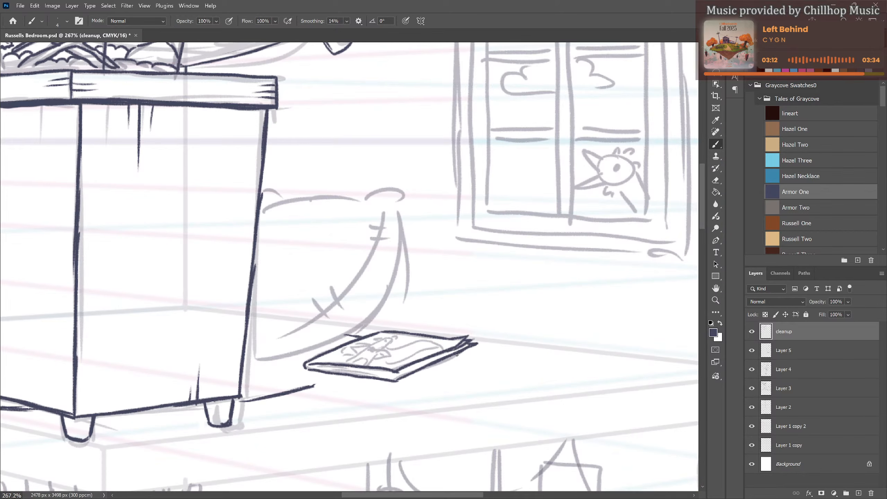
Ink the small figure on the book cover and the curved sweeping shape beside it.
{"action": "mouse_move", "coordinate": [382, 337]}
{"action": "left_mouse_down"}
{"action": "mouse_move", "coordinate": [373, 339]}
{"action": "mouse_move", "coordinate": [392, 341]}
{"action": "mouse_move", "coordinate": [353, 349]}
{"action": "mouse_move", "coordinate": [360, 357]}
{"action": "mouse_move", "coordinate": [385, 329]}
{"action": "left_mouse_up"}
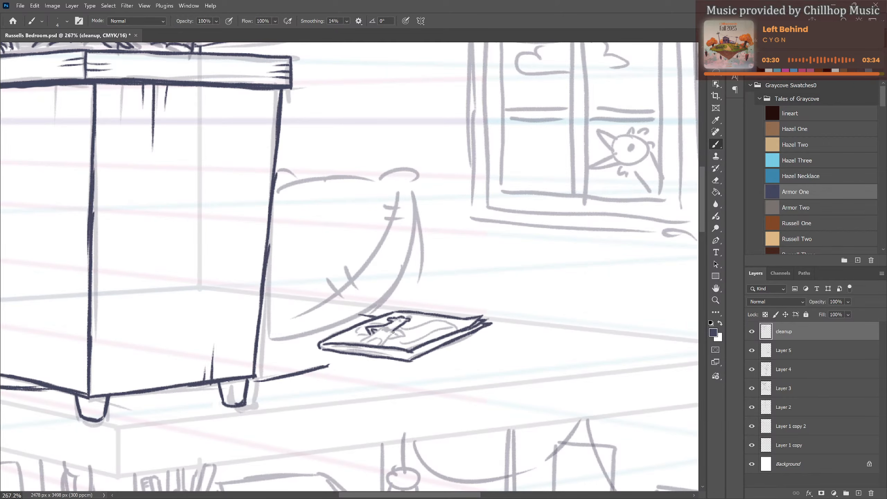
{"action": "mouse_move", "coordinate": [380, 331]}
{"action": "left_mouse_down"}
{"action": "mouse_move", "coordinate": [361, 343]}
{"action": "mouse_move", "coordinate": [377, 346]}
{"action": "mouse_move", "coordinate": [397, 328]}
{"action": "mouse_move", "coordinate": [382, 347]}
{"action": "left_mouse_up"}
{"action": "key", "text": "e"}
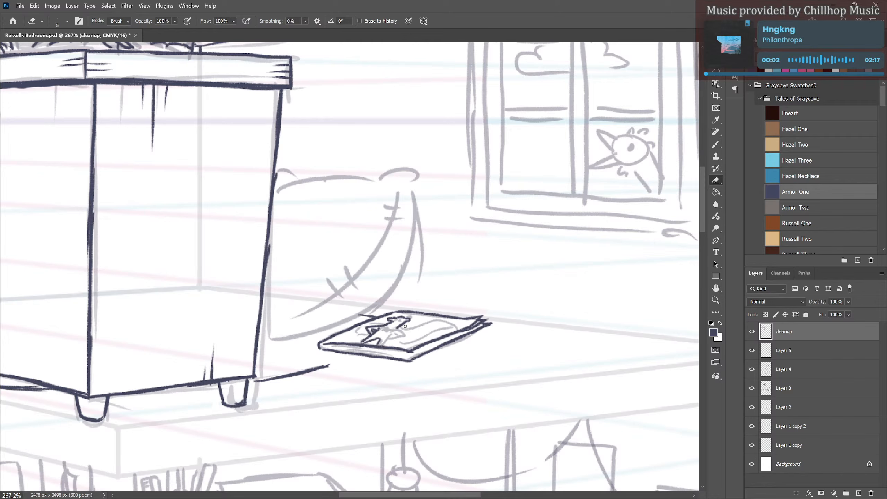
{"action": "key", "text": "b"}
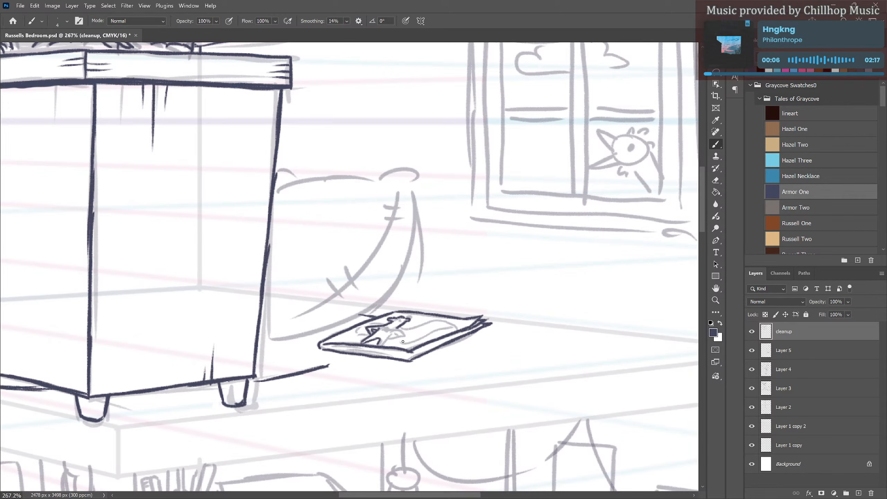
{"action": "mouse_move", "coordinate": [399, 328]}
{"action": "left_mouse_down"}
{"action": "mouse_move", "coordinate": [403, 335]}
{"action": "mouse_move", "coordinate": [389, 341]}
{"action": "mouse_move", "coordinate": [397, 335]}
{"action": "left_mouse_up"}
{"action": "mouse_move", "coordinate": [392, 338]}
{"action": "left_mouse_down"}
{"action": "mouse_move", "coordinate": [404, 317]}
{"action": "mouse_move", "coordinate": [386, 312]}
{"action": "mouse_move", "coordinate": [395, 304]}
{"action": "mouse_move", "coordinate": [403, 311]}
{"action": "mouse_move", "coordinate": [358, 336]}
{"action": "mouse_move", "coordinate": [448, 323]}
{"action": "mouse_move", "coordinate": [388, 343]}
{"action": "mouse_move", "coordinate": [409, 343]}
{"action": "mouse_move", "coordinate": [448, 322]}
{"action": "left_mouse_up"}
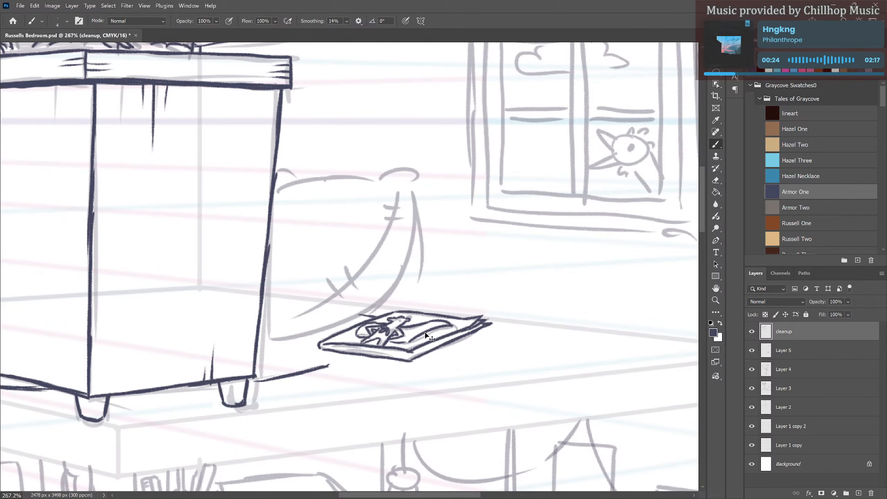
{"action": "left_click_drag", "start_coordinate": [403, 343], "coordinate": [453, 323]}
Ink the second pillow's upper edge, corner knots and fabric crease, and add page lines along the book's near edge.
{"action": "scroll", "coordinate": [398, 322], "scroll_direction": "down", "scroll_amount": 2}
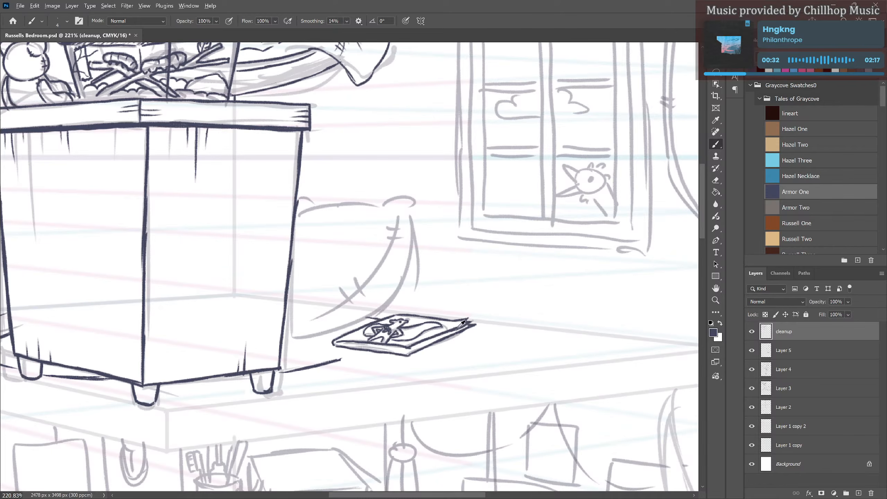
{"action": "scroll", "coordinate": [460, 325], "scroll_direction": "down", "scroll_amount": 5}
{"action": "scroll", "coordinate": [378, 261], "scroll_direction": "up", "scroll_amount": 4}
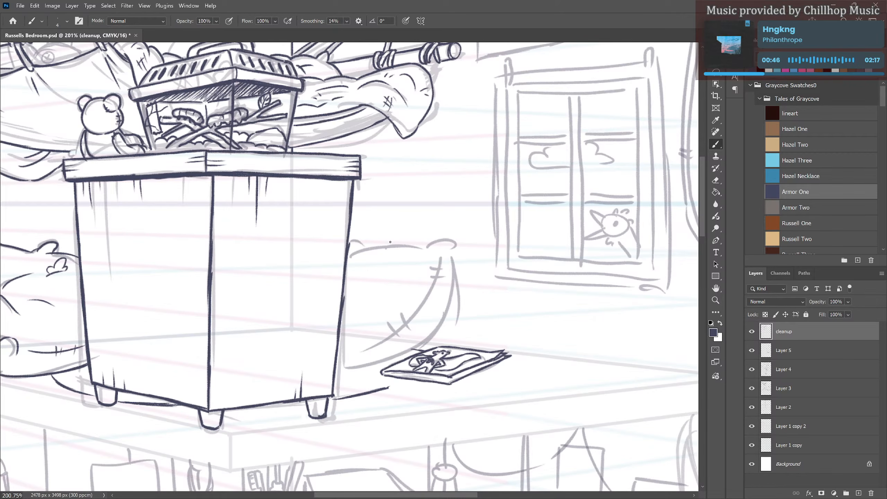
{"action": "left_click_drag", "start_coordinate": [351, 254], "coordinate": [433, 247]}
{"action": "mouse_move", "coordinate": [375, 267]}
{"action": "left_mouse_down"}
{"action": "mouse_move", "coordinate": [358, 296]}
{"action": "mouse_move", "coordinate": [341, 304]}
{"action": "left_mouse_up"}
{"action": "mouse_move", "coordinate": [435, 248]}
{"action": "left_mouse_down"}
{"action": "mouse_move", "coordinate": [453, 244]}
{"action": "mouse_move", "coordinate": [450, 257]}
{"action": "left_mouse_up"}
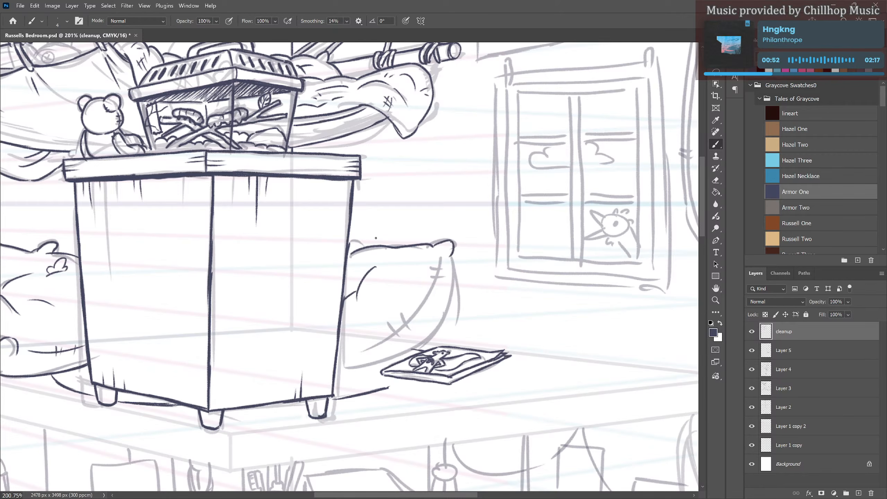
{"action": "left_click_drag", "start_coordinate": [349, 242], "coordinate": [362, 245]}
{"action": "mouse_move", "coordinate": [417, 375]}
{"action": "left_mouse_down"}
{"action": "mouse_move", "coordinate": [464, 374]}
{"action": "mouse_move", "coordinate": [447, 376]}
{"action": "left_mouse_up"}
{"action": "left_click_drag", "start_coordinate": [387, 374], "coordinate": [409, 378]}
Ink the second pillow's outer side and bottom edge, plus its curved seam with cross stitches.
{"action": "mouse_move", "coordinate": [453, 255]}
{"action": "left_mouse_down"}
{"action": "mouse_move", "coordinate": [452, 297]}
{"action": "mouse_move", "coordinate": [435, 335]}
{"action": "mouse_move", "coordinate": [396, 355]}
{"action": "left_mouse_up"}
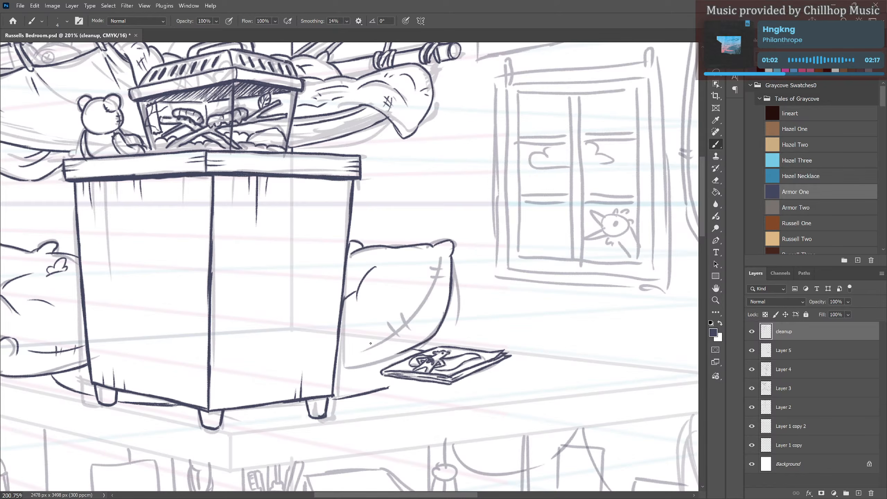
{"action": "mouse_move", "coordinate": [337, 362]}
{"action": "left_mouse_down"}
{"action": "mouse_move", "coordinate": [402, 353]}
{"action": "mouse_move", "coordinate": [389, 341]}
{"action": "mouse_move", "coordinate": [420, 316]}
{"action": "left_mouse_up"}
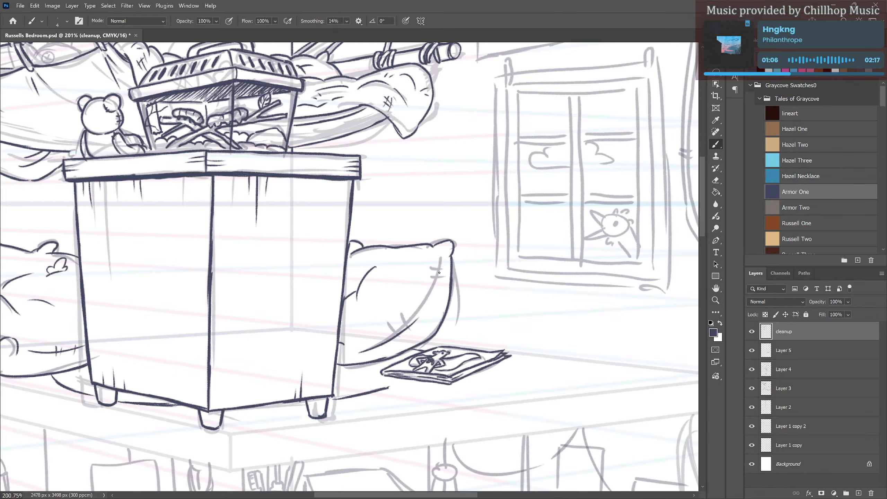
{"action": "left_click_drag", "start_coordinate": [441, 264], "coordinate": [411, 333]}
{"action": "left_click_drag", "start_coordinate": [430, 286], "coordinate": [442, 282]}
{"action": "left_click_drag", "start_coordinate": [433, 282], "coordinate": [444, 277]}
Ink the button-eyed shape peeking out of the hammock below the rope-wrapped pole.
{"action": "scroll", "coordinate": [420, 256], "scroll_direction": "down", "scroll_amount": 3}
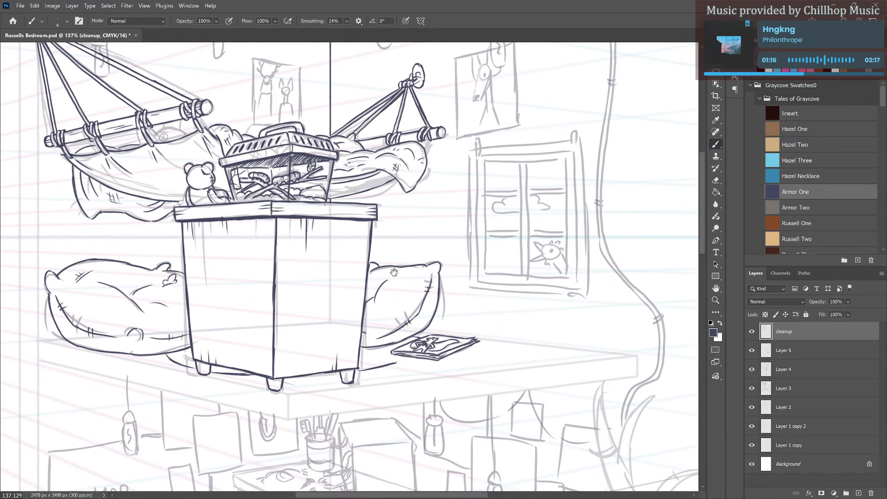
{"action": "left_click_drag", "start_coordinate": [395, 273], "coordinate": [408, 298]}
{"action": "scroll", "coordinate": [397, 297], "scroll_direction": "down", "scroll_amount": 2}
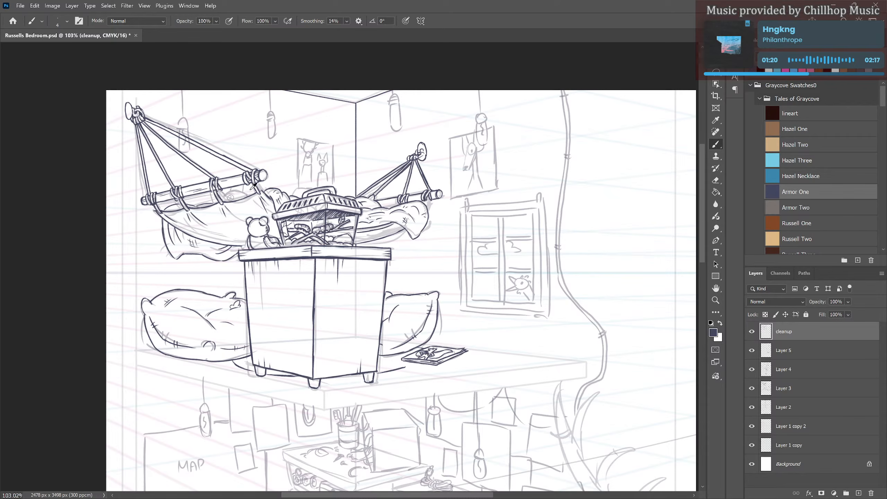
{"action": "scroll", "coordinate": [203, 174], "scroll_direction": "up", "scroll_amount": 4}
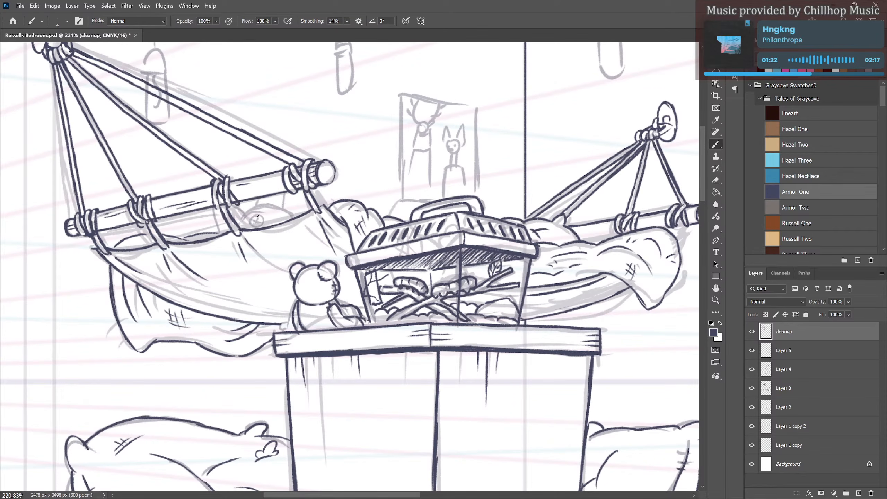
{"action": "mouse_move", "coordinate": [258, 215]}
{"action": "left_mouse_down"}
{"action": "mouse_move", "coordinate": [257, 227]}
{"action": "mouse_move", "coordinate": [266, 206]}
{"action": "mouse_move", "coordinate": [294, 217]}
{"action": "left_mouse_up"}
{"action": "mouse_move", "coordinate": [236, 205]}
{"action": "left_mouse_down"}
{"action": "mouse_move", "coordinate": [243, 228]}
{"action": "mouse_move", "coordinate": [234, 211]}
{"action": "mouse_move", "coordinate": [213, 211]}
{"action": "mouse_move", "coordinate": [227, 230]}
{"action": "mouse_move", "coordinate": [220, 224]}
{"action": "mouse_move", "coordinate": [261, 186]}
{"action": "mouse_move", "coordinate": [256, 205]}
{"action": "mouse_move", "coordinate": [265, 194]}
{"action": "mouse_move", "coordinate": [288, 202]}
{"action": "mouse_move", "coordinate": [285, 191]}
{"action": "mouse_move", "coordinate": [266, 198]}
{"action": "left_mouse_up"}
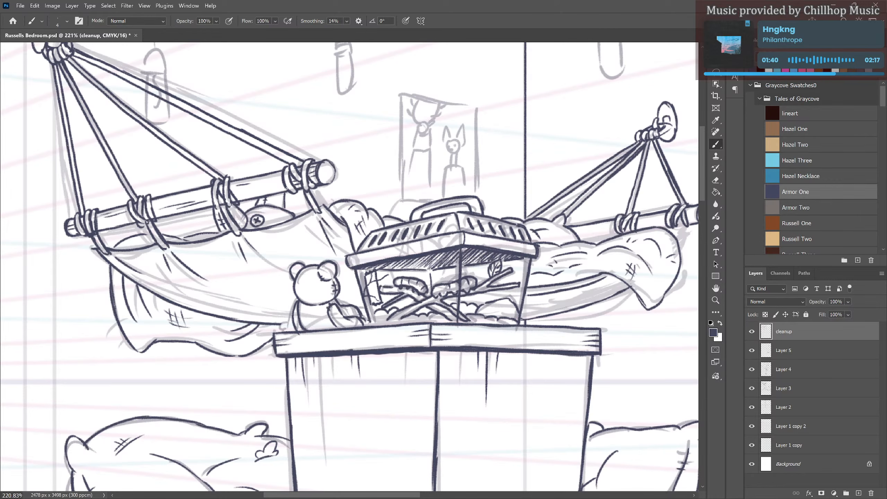
{"action": "scroll", "coordinate": [348, 180], "scroll_direction": "down", "scroll_amount": 4}
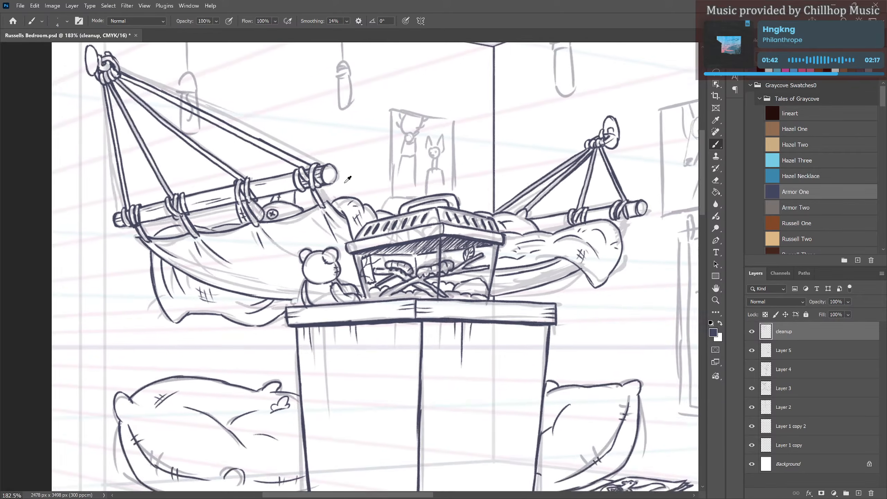
{"action": "mouse_move", "coordinate": [436, 237]}
{"action": "left_mouse_down"}
{"action": "mouse_move", "coordinate": [311, 218]}
{"action": "mouse_move", "coordinate": [287, 235]}
{"action": "left_mouse_up"}
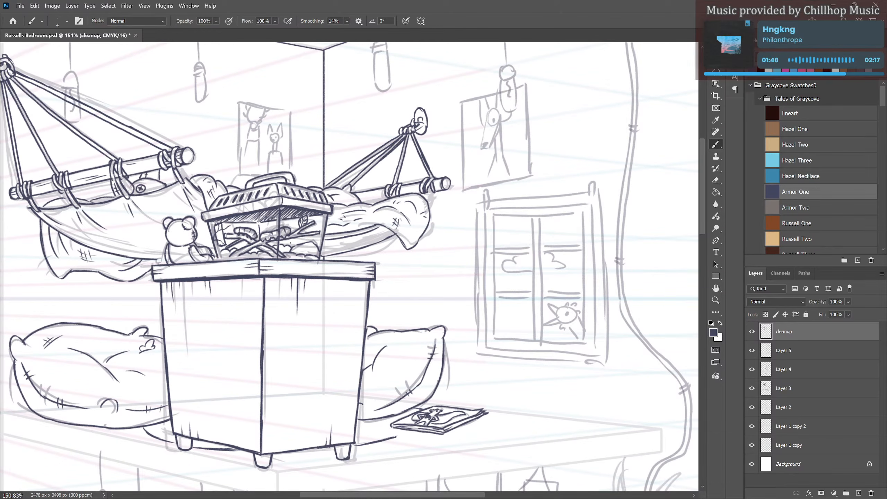
{"action": "scroll", "coordinate": [290, 244], "scroll_direction": "down", "scroll_amount": 3}
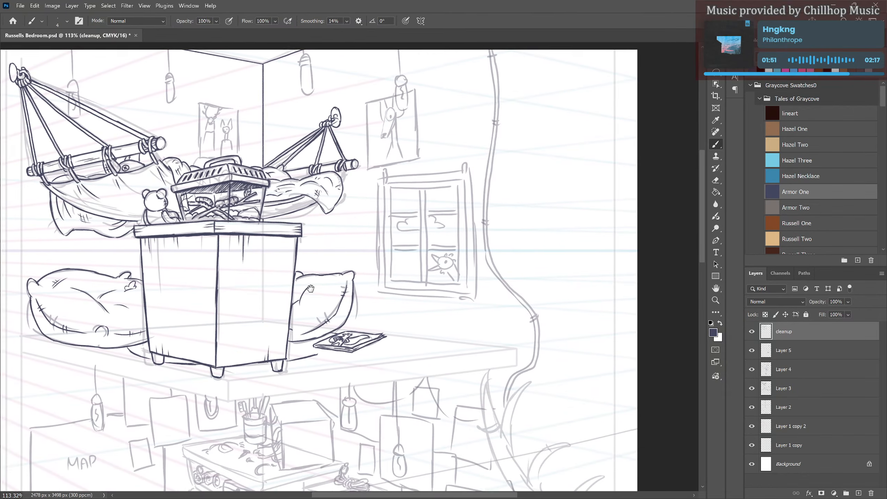
{"action": "left_click_drag", "start_coordinate": [310, 289], "coordinate": [309, 287]}
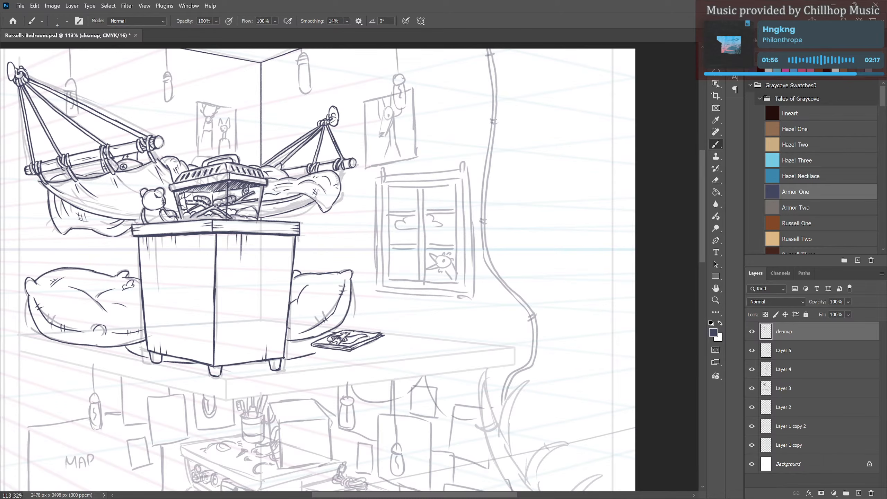
{"action": "scroll", "coordinate": [281, 311], "scroll_direction": "down", "scroll_amount": 6}
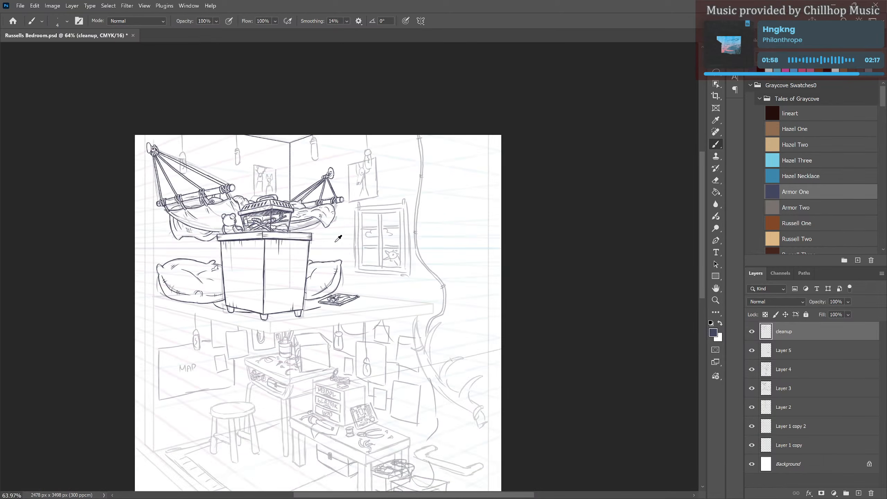
Ink the rectangular outline of the small poster on the back wall above the tank.
{"action": "scroll", "coordinate": [323, 184], "scroll_direction": "up", "scroll_amount": 8}
{"action": "left_click_drag", "start_coordinate": [205, 174], "coordinate": [233, 246]}
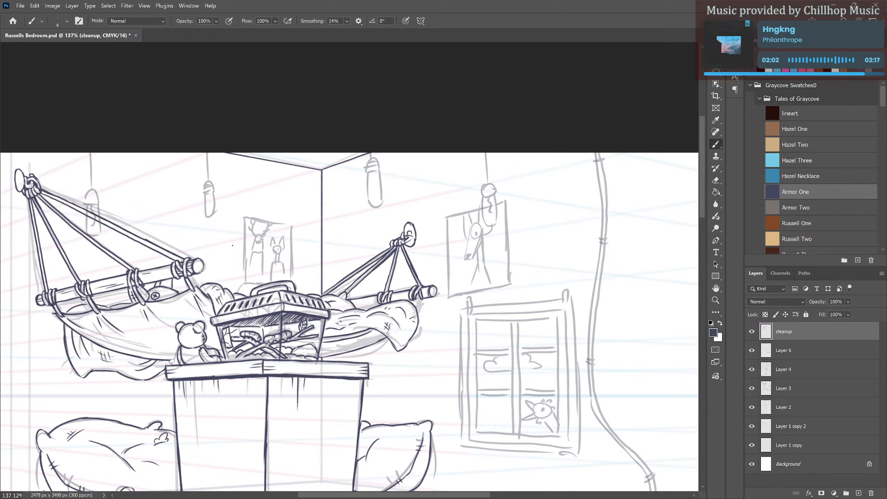
{"action": "scroll", "coordinate": [182, 340], "scroll_direction": "up", "scroll_amount": 5}
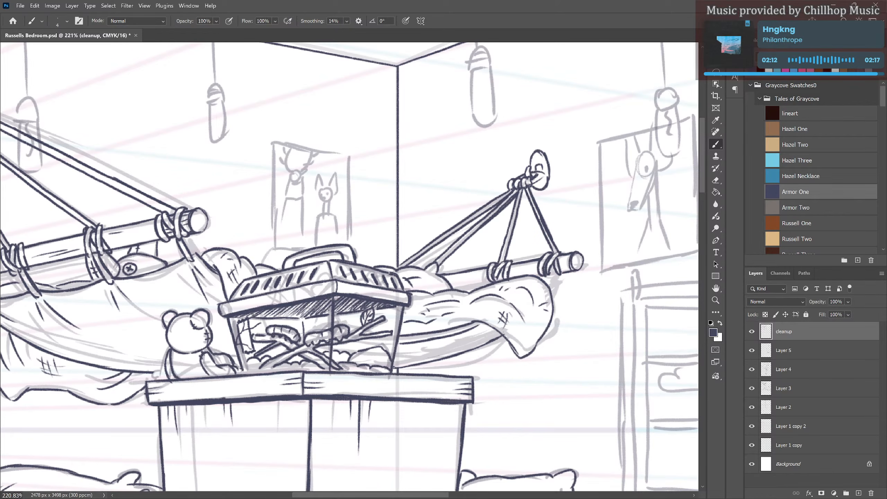
{"action": "scroll", "coordinate": [246, 262], "scroll_direction": "down", "scroll_amount": 10}
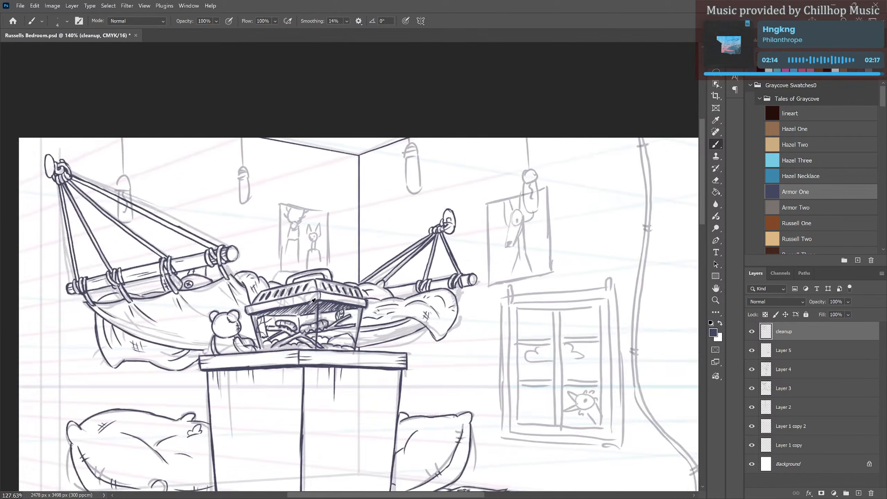
{"action": "scroll", "coordinate": [330, 243], "scroll_direction": "up", "scroll_amount": 9}
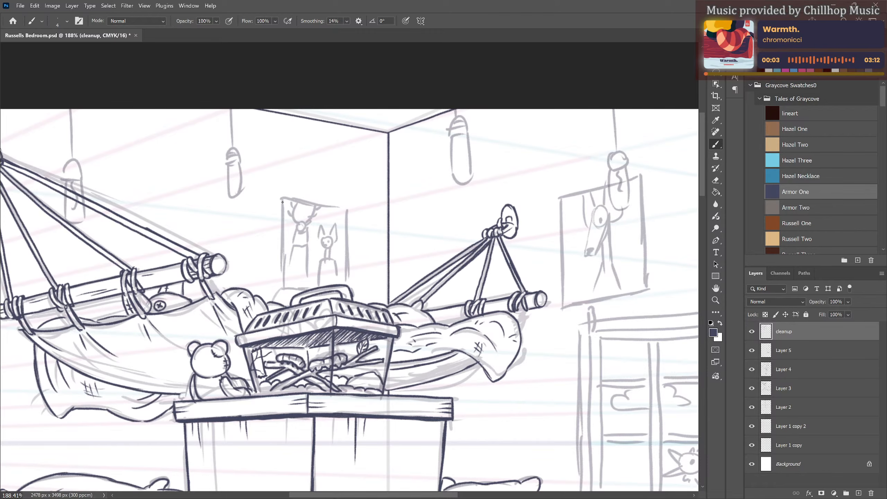
{"action": "left_click_drag", "start_coordinate": [282, 198], "coordinate": [285, 292]}
{"action": "mouse_move", "coordinate": [282, 198]}
{"action": "left_mouse_down"}
{"action": "mouse_move", "coordinate": [347, 212]}
{"action": "mouse_move", "coordinate": [349, 288]}
{"action": "left_mouse_up"}
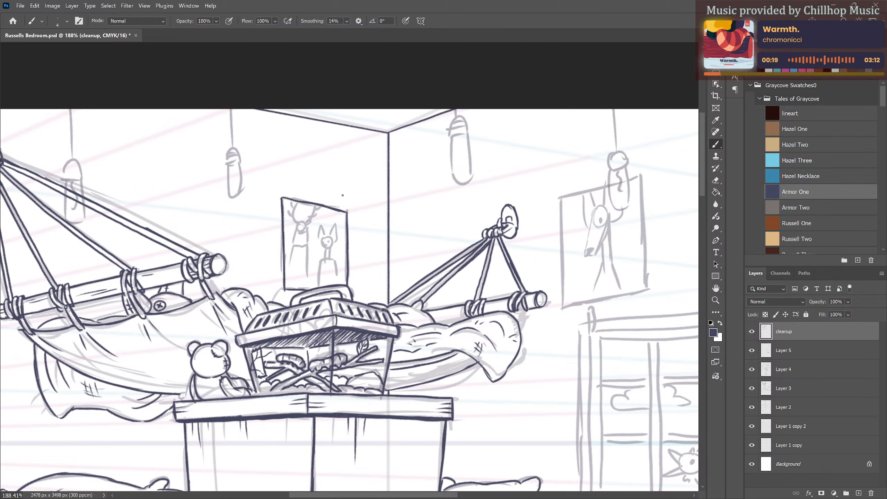
Ink the small poster's corner pins and the antlered figure's head, face and first antler.
{"action": "left_click_drag", "start_coordinate": [342, 214], "coordinate": [343, 214]}
{"action": "left_click_drag", "start_coordinate": [297, 203], "coordinate": [296, 223]}
{"action": "key", "text": "ctrl+z"}
{"action": "key", "text": "ctrl+z"}
{"action": "key", "text": "ctrl+z"}
{"action": "key", "text": "ctrl+z"}
{"action": "key", "text": "ctrl+z"}
{"action": "mouse_move", "coordinate": [295, 204]}
{"action": "left_mouse_down"}
{"action": "mouse_move", "coordinate": [294, 222]}
{"action": "mouse_move", "coordinate": [291, 204]}
{"action": "mouse_move", "coordinate": [288, 211]}
{"action": "mouse_move", "coordinate": [306, 230]}
{"action": "left_mouse_up"}
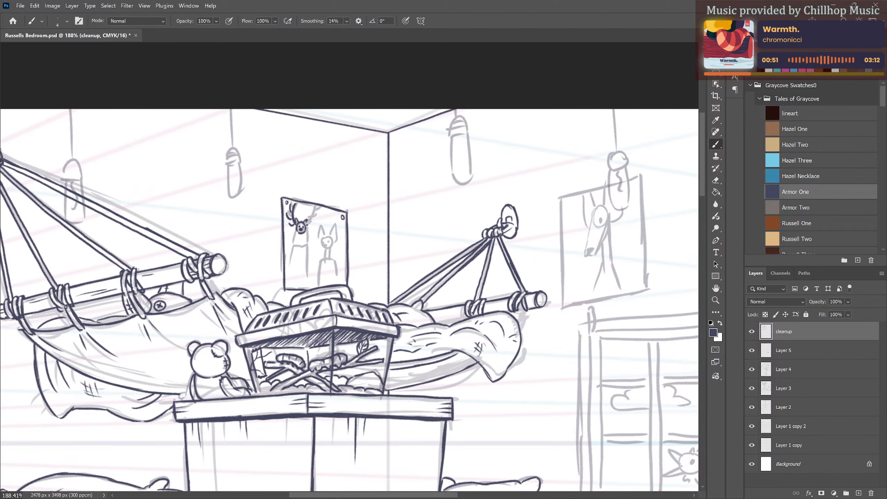
Ink the antlered figure's other antler, neck, torso, arms and legs, undoing the unwanted strokes.
{"action": "mouse_move", "coordinate": [307, 225]}
{"action": "left_mouse_down"}
{"action": "mouse_move", "coordinate": [315, 205]}
{"action": "mouse_move", "coordinate": [317, 219]}
{"action": "left_mouse_up"}
{"action": "left_click_drag", "start_coordinate": [298, 228], "coordinate": [293, 241]}
{"action": "mouse_move", "coordinate": [294, 243]}
{"action": "left_mouse_down"}
{"action": "mouse_move", "coordinate": [299, 242]}
{"action": "mouse_move", "coordinate": [302, 226]}
{"action": "mouse_move", "coordinate": [289, 264]}
{"action": "mouse_move", "coordinate": [297, 252]}
{"action": "mouse_move", "coordinate": [296, 240]}
{"action": "mouse_move", "coordinate": [285, 261]}
{"action": "mouse_move", "coordinate": [295, 250]}
{"action": "mouse_move", "coordinate": [293, 272]}
{"action": "mouse_move", "coordinate": [308, 246]}
{"action": "mouse_move", "coordinate": [292, 284]}
{"action": "mouse_move", "coordinate": [306, 271]}
{"action": "mouse_move", "coordinate": [305, 285]}
{"action": "mouse_move", "coordinate": [312, 272]}
{"action": "left_mouse_up"}
{"action": "key", "text": "ctrl+z"}
{"action": "key", "text": "ctrl+z"}
{"action": "key", "text": "ctrl+z"}
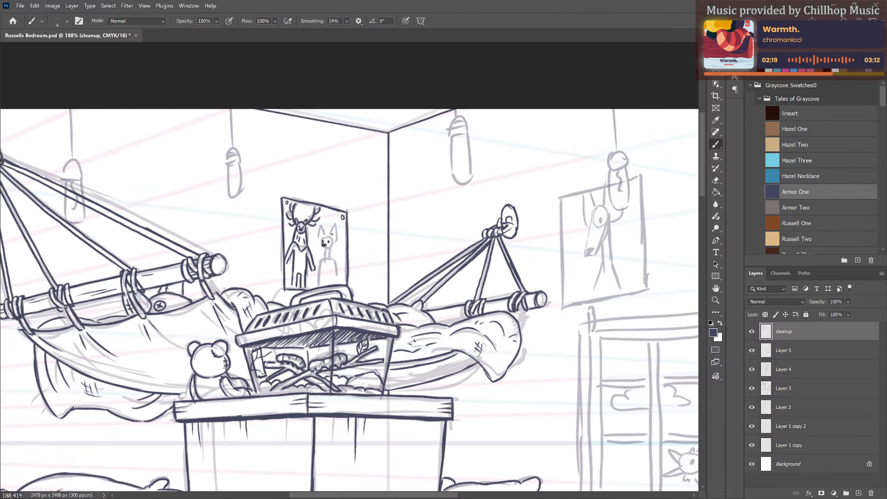
Ink the shorter big-eared figure in the small poster, including its face, ears, body and necklace.
{"action": "mouse_move", "coordinate": [323, 238]}
{"action": "left_mouse_down"}
{"action": "mouse_move", "coordinate": [323, 252]}
{"action": "mouse_move", "coordinate": [334, 247]}
{"action": "left_mouse_up"}
{"action": "mouse_move", "coordinate": [324, 225]}
{"action": "left_mouse_down"}
{"action": "mouse_move", "coordinate": [325, 237]}
{"action": "mouse_move", "coordinate": [316, 241]}
{"action": "mouse_move", "coordinate": [338, 225]}
{"action": "mouse_move", "coordinate": [335, 243]}
{"action": "mouse_move", "coordinate": [339, 226]}
{"action": "left_mouse_up"}
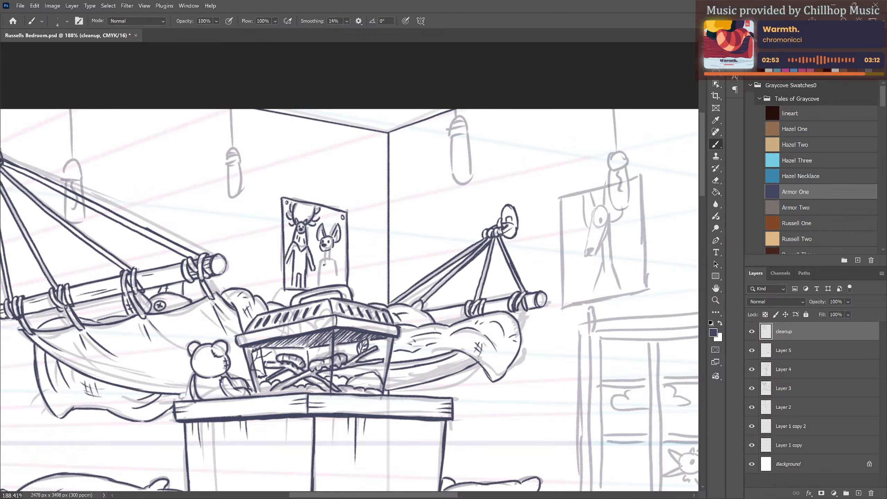
{"action": "mouse_move", "coordinate": [324, 265]}
{"action": "left_mouse_down"}
{"action": "mouse_move", "coordinate": [330, 270]}
{"action": "mouse_move", "coordinate": [329, 260]}
{"action": "mouse_move", "coordinate": [319, 265]}
{"action": "mouse_move", "coordinate": [316, 286]}
{"action": "mouse_move", "coordinate": [335, 286]}
{"action": "left_mouse_up"}
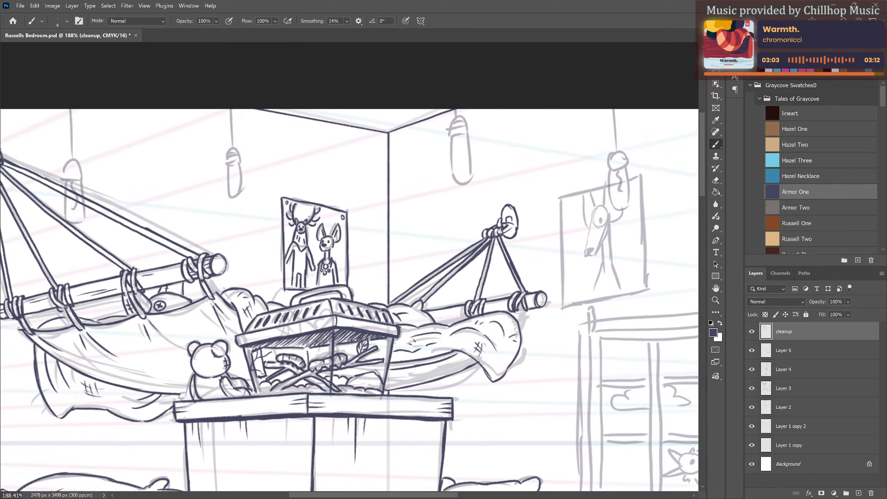
{"action": "left_click_drag", "start_coordinate": [323, 273], "coordinate": [321, 286]}
{"action": "left_click_drag", "start_coordinate": [348, 268], "coordinate": [80, 91]}
{"action": "left_click_drag", "start_coordinate": [276, 286], "coordinate": [323, 277]}
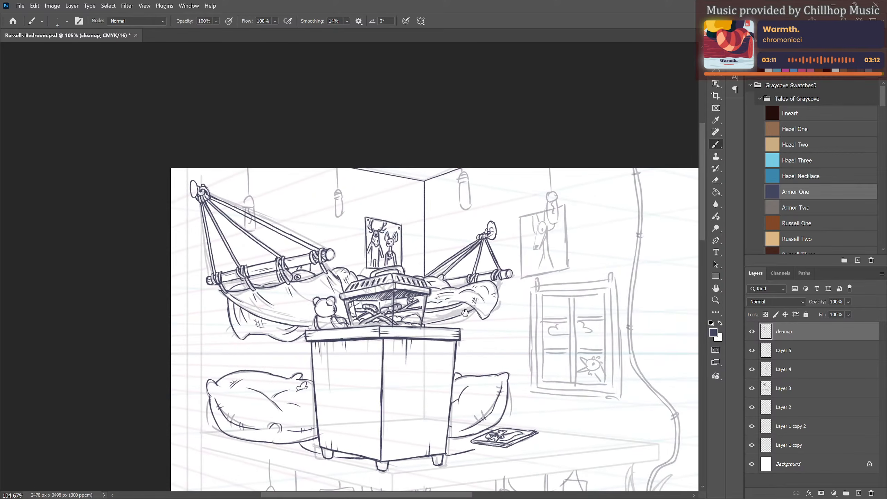
Ink the hammock fabric's edge beneath the shorter pole and the tie near the pole's end.
{"action": "left_click_drag", "start_coordinate": [465, 314], "coordinate": [362, 293]}
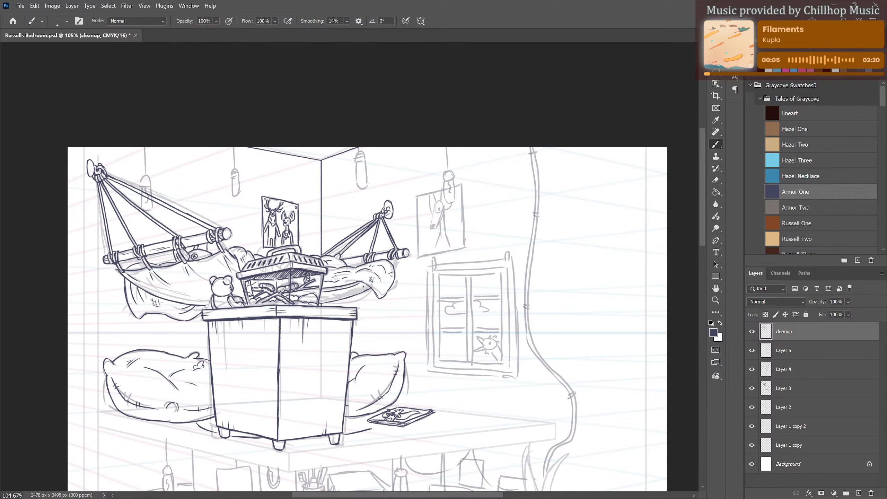
{"action": "scroll", "coordinate": [470, 294], "scroll_direction": "up", "scroll_amount": 3}
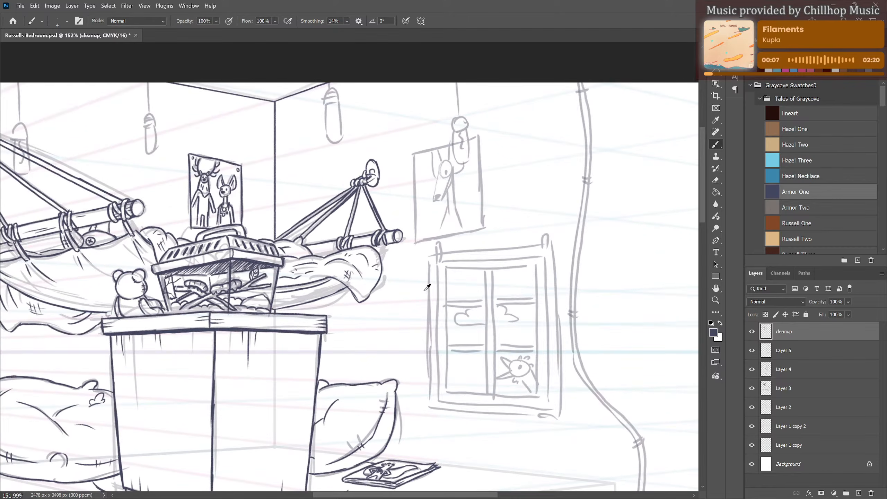
{"action": "scroll", "coordinate": [326, 227], "scroll_direction": "up", "scroll_amount": 3}
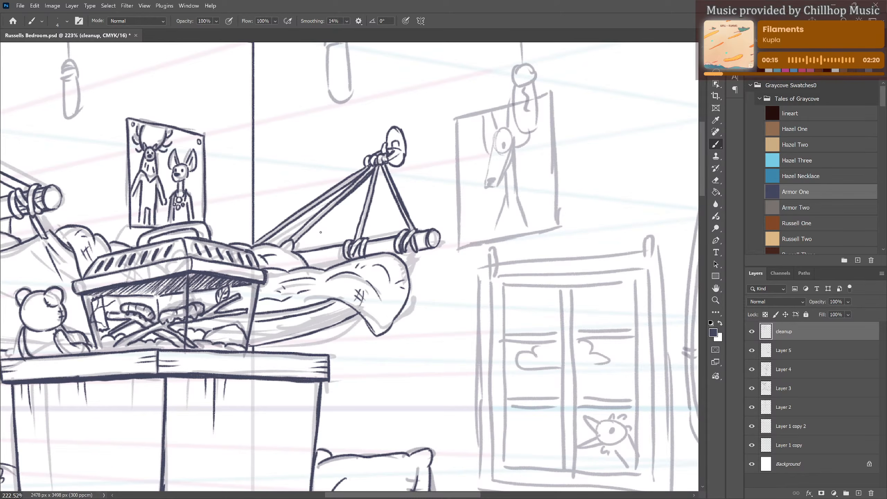
{"action": "left_click_drag", "start_coordinate": [309, 264], "coordinate": [349, 259]}
{"action": "left_click_drag", "start_coordinate": [417, 249], "coordinate": [410, 252]}
{"action": "scroll", "coordinate": [409, 249], "scroll_direction": "down", "scroll_amount": 6}
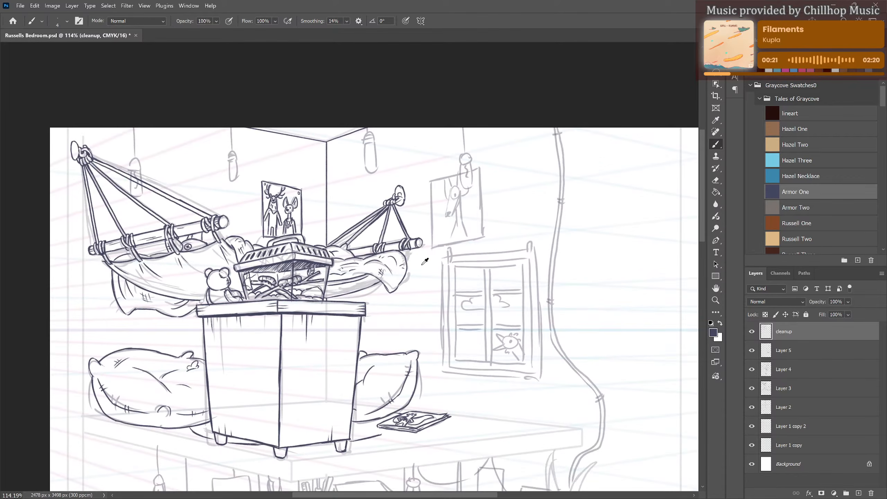
{"action": "left_click_drag", "start_coordinate": [405, 286], "coordinate": [372, 290]}
{"action": "scroll", "coordinate": [367, 289], "scroll_direction": "up", "scroll_amount": 2}
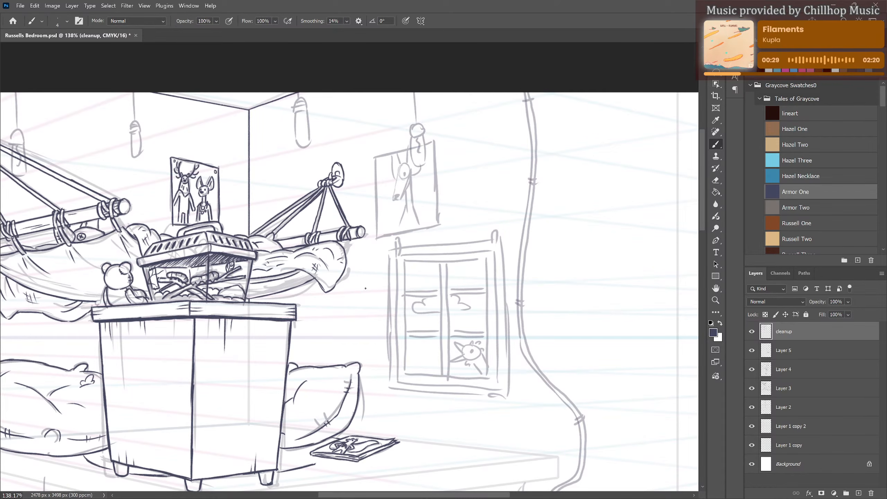
{"action": "scroll", "coordinate": [335, 231], "scroll_direction": "up", "scroll_amount": 3}
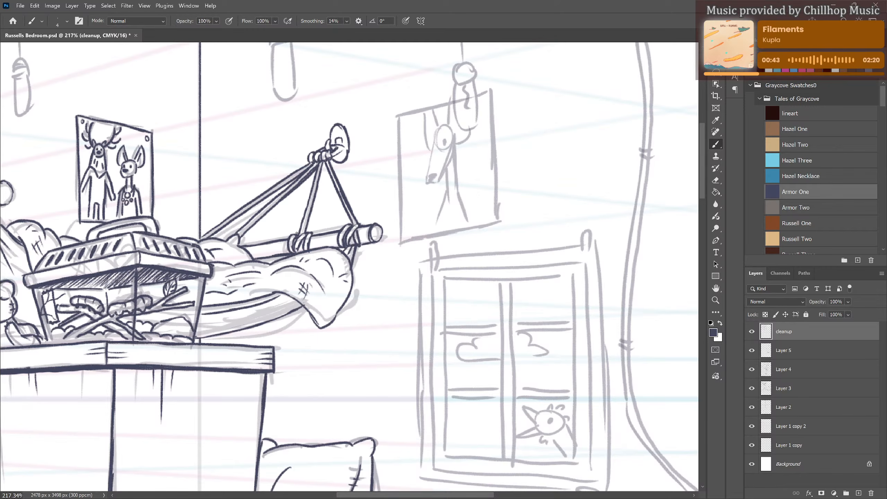
Ink the four edges of the larger poster on the wall above the window.
{"action": "scroll", "coordinate": [296, 251], "scroll_direction": "down", "scroll_amount": 8}
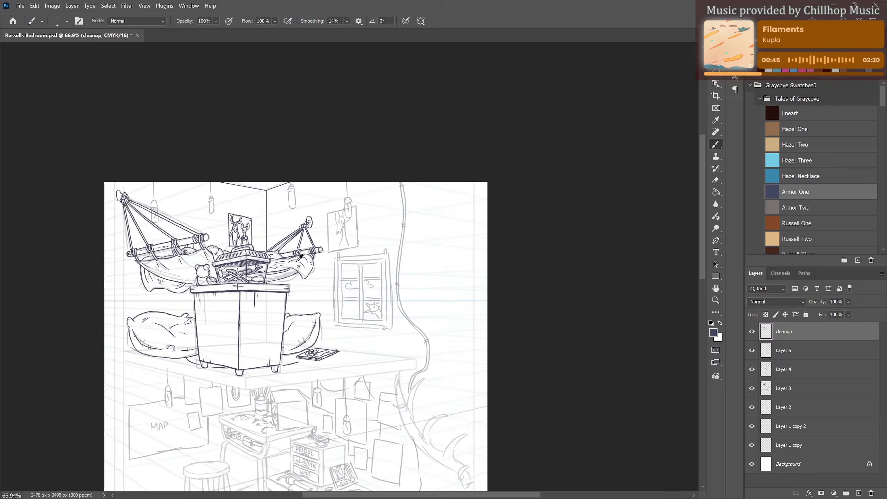
{"action": "scroll", "coordinate": [296, 265], "scroll_direction": "up", "scroll_amount": 4}
{"action": "scroll", "coordinate": [301, 262], "scroll_direction": "up", "scroll_amount": 3}
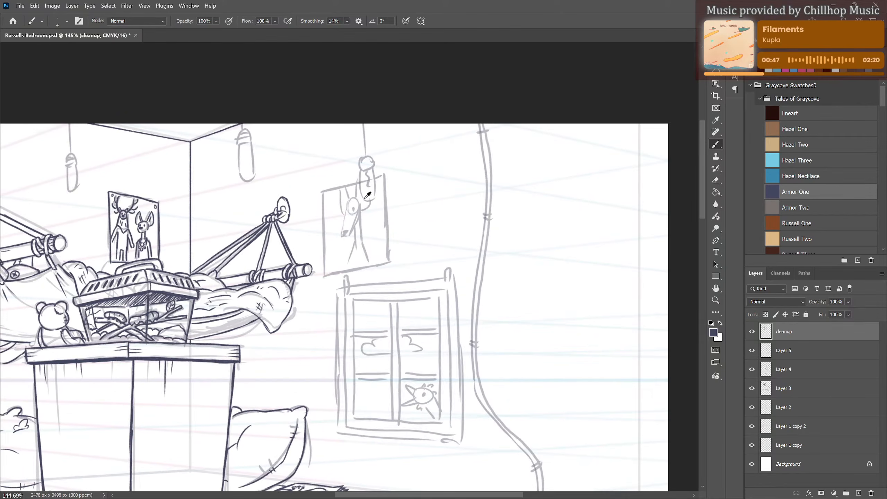
{"action": "left_click_drag", "start_coordinate": [370, 196], "coordinate": [325, 276]}
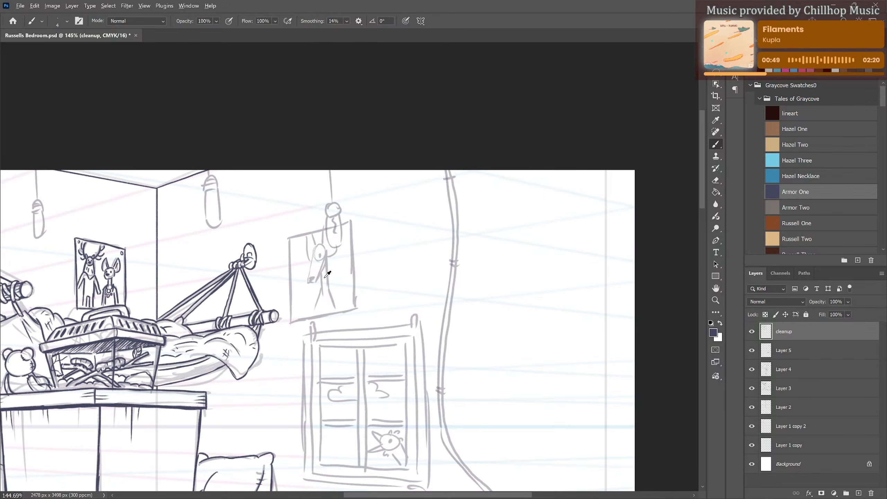
{"action": "scroll", "coordinate": [325, 282], "scroll_direction": "up", "scroll_amount": 2}
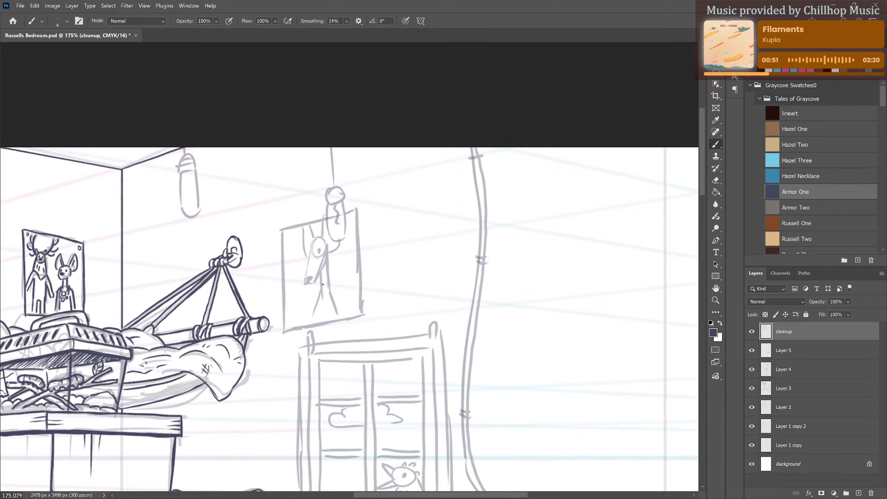
{"action": "left_click_drag", "start_coordinate": [285, 308], "coordinate": [293, 301]}
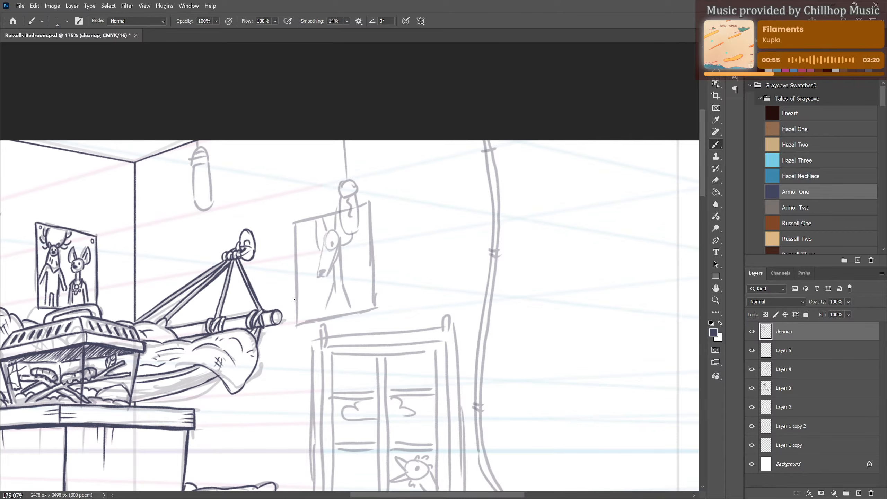
{"action": "left_click_drag", "start_coordinate": [371, 281], "coordinate": [411, 251]}
{"action": "left_click_drag", "start_coordinate": [337, 294], "coordinate": [417, 279]}
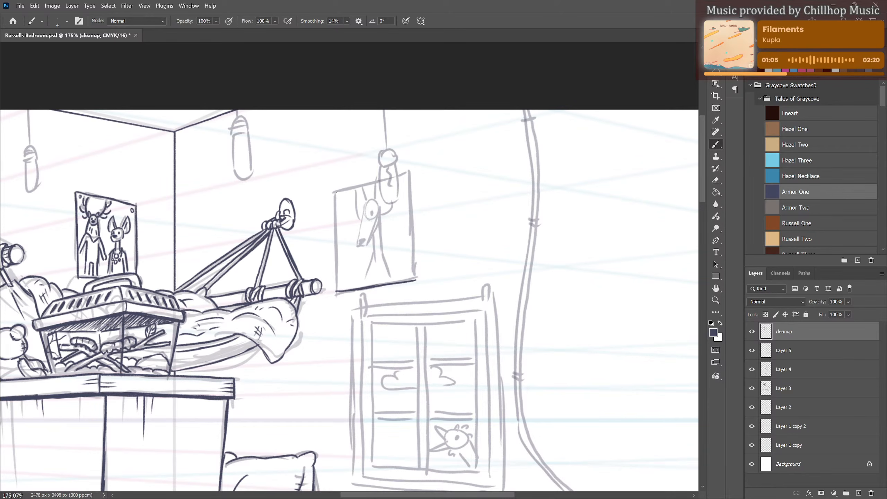
{"action": "left_click_drag", "start_coordinate": [338, 192], "coordinate": [336, 293]}
{"action": "left_click_drag", "start_coordinate": [411, 171], "coordinate": [414, 280]}
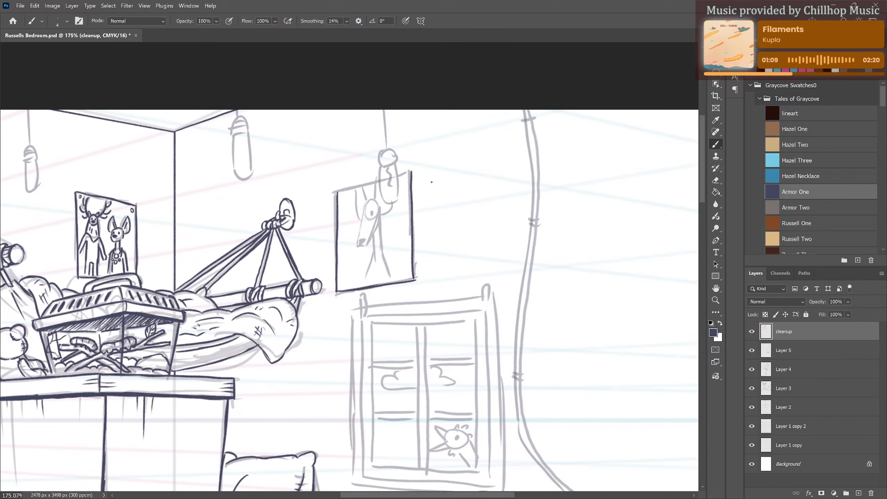
{"action": "left_click_drag", "start_coordinate": [343, 190], "coordinate": [411, 172]}
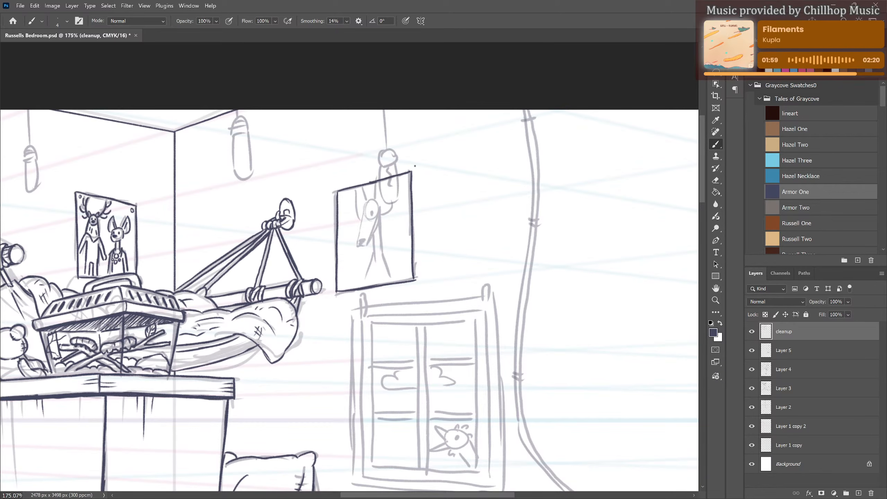
Ink the eye, head outline, long snout and filled nose of the animal in the larger poster.
{"action": "left_click_drag", "start_coordinate": [387, 224], "coordinate": [368, 254]}
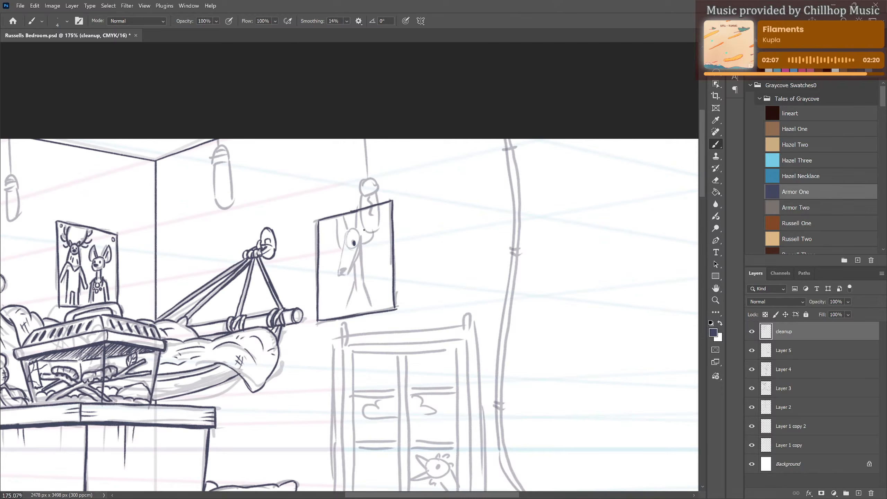
{"action": "mouse_move", "coordinate": [357, 227]}
{"action": "left_mouse_down"}
{"action": "mouse_move", "coordinate": [345, 235]}
{"action": "mouse_move", "coordinate": [338, 275]}
{"action": "left_mouse_up"}
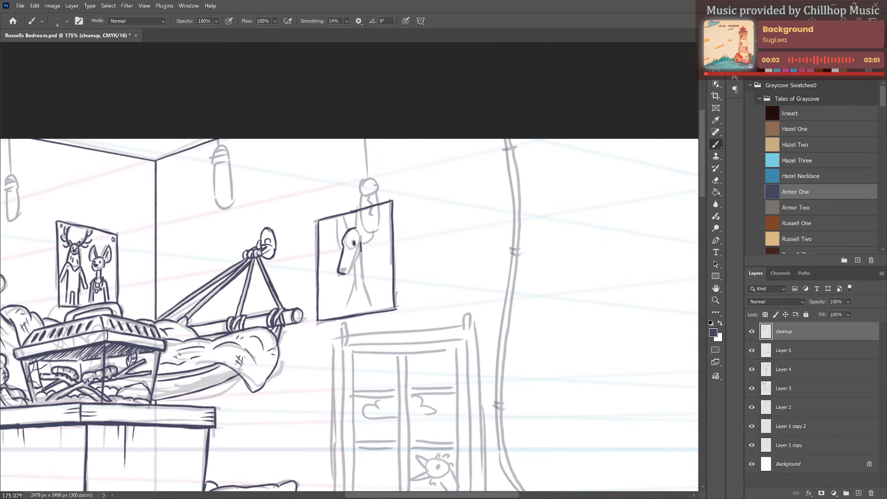
{"action": "left_click_drag", "start_coordinate": [361, 250], "coordinate": [347, 275]}
{"action": "key", "text": "e"}
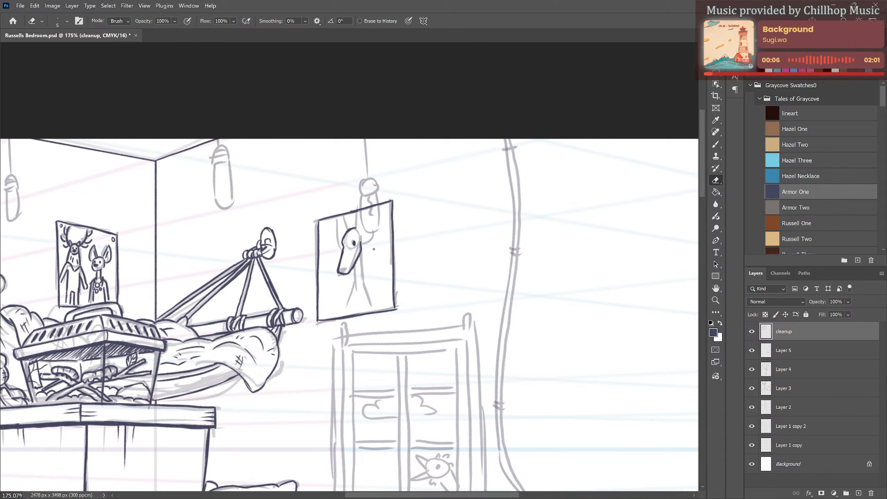
{"action": "key", "text": "b"}
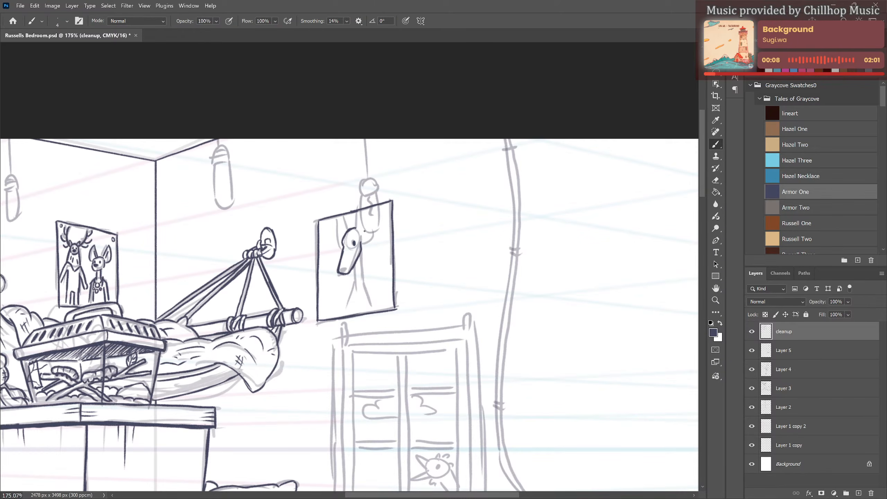
{"action": "left_click_drag", "start_coordinate": [340, 268], "coordinate": [342, 274]}
{"action": "scroll", "coordinate": [381, 257], "scroll_direction": "up", "scroll_amount": 3}
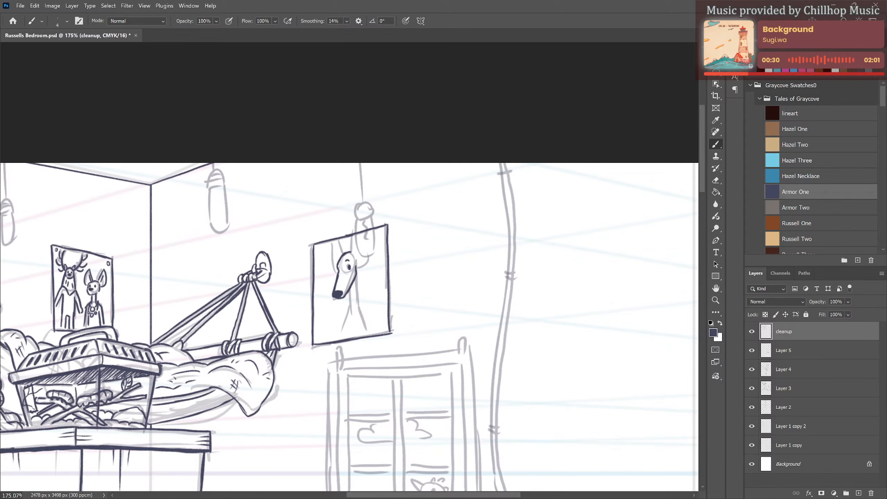
Ink an ear stroke above the long-snouted animal's head and adjust the eraser size.
{"action": "key", "text": "e"}
{"action": "key", "text": "b"}
{"action": "left_click_drag", "start_coordinate": [344, 253], "coordinate": [340, 239]}
{"action": "key", "text": "e"}
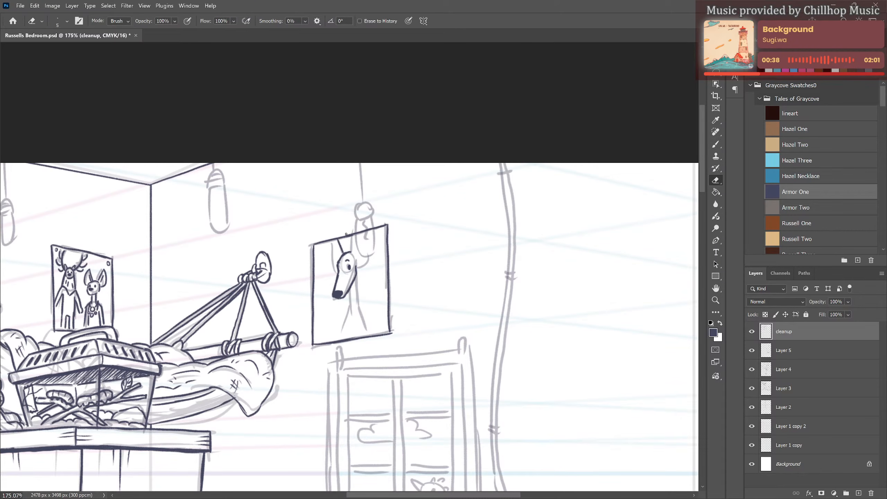
{"action": "key", "text": "bracketright"}
{"action": "key", "text": "bracketleft"}
{"action": "key", "text": "bracketleft"}
{"action": "key", "text": "bracketleft"}
Lasso the long-snouted animal's head with its ear stroke, move it down to Y 302 px inside the poster, and deselect it.
{"action": "key", "text": "l"}
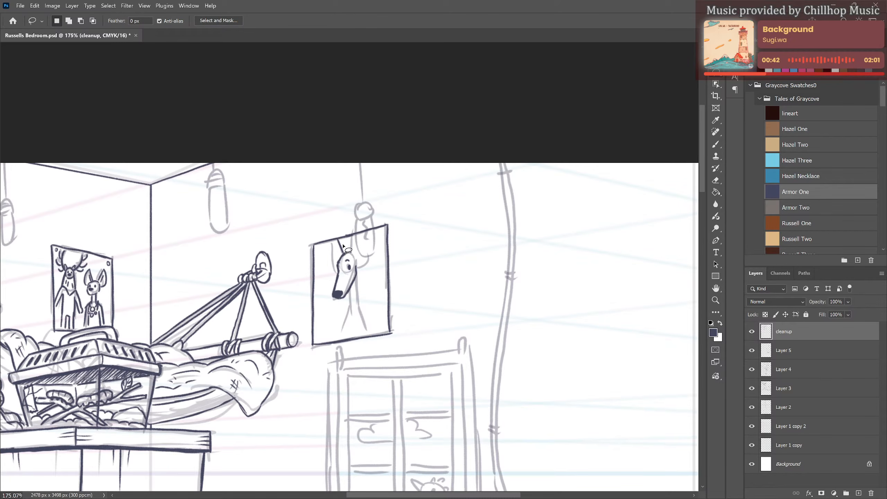
{"action": "mouse_move", "coordinate": [336, 242]}
{"action": "left_mouse_down"}
{"action": "mouse_move", "coordinate": [325, 284]}
{"action": "mouse_move", "coordinate": [336, 308]}
{"action": "mouse_move", "coordinate": [361, 291]}
{"action": "mouse_move", "coordinate": [365, 267]}
{"action": "mouse_move", "coordinate": [348, 251]}
{"action": "left_mouse_up"}
{"action": "key", "text": "ctrl+t"}
{"action": "key", "text": "Down"}
{"action": "key", "text": "Down"}
{"action": "key", "text": "Down"}
{"action": "key", "text": "Down"}
{"action": "key", "text": "Down"}
{"action": "key", "text": "Down"}
{"action": "key", "text": "Down"}
{"action": "key", "text": "Down"}
{"action": "key", "text": "Down"}
{"action": "key", "text": "Down"}
{"action": "key", "text": "Down"}
{"action": "key", "text": "Down"}
{"action": "key", "text": "Down"}
{"action": "key", "text": "Down"}
{"action": "key", "text": "Down"}
{"action": "key", "text": "Down"}
{"action": "key", "text": "Down"}
{"action": "key", "text": "Down"}
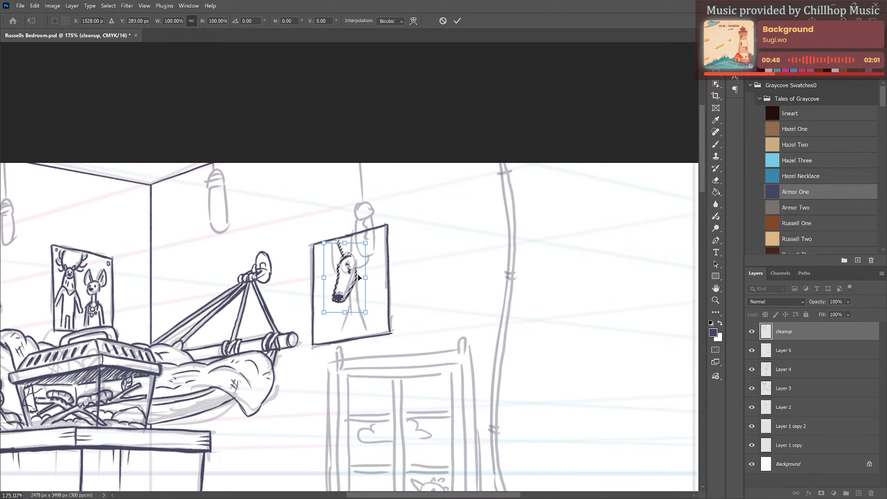
{"action": "key", "text": "Down"}
{"action": "key", "text": "Down"}
{"action": "key", "text": "Down"}
{"action": "key", "text": "Down"}
{"action": "key", "text": "Down"}
{"action": "key", "text": "Down"}
{"action": "key", "text": "Down"}
{"action": "key", "text": "Down"}
{"action": "key", "text": "Down"}
{"action": "key", "text": "Down"}
{"action": "key", "text": "Down"}
{"action": "key", "text": "Down"}
{"action": "key", "text": "Down"}
{"action": "key", "text": "Down"}
{"action": "key", "text": "Down"}
{"action": "key", "text": "Down"}
{"action": "key", "text": "Down"}
{"action": "key", "text": "Down"}
{"action": "key", "text": "Down"}
{"action": "key", "text": "Down"}
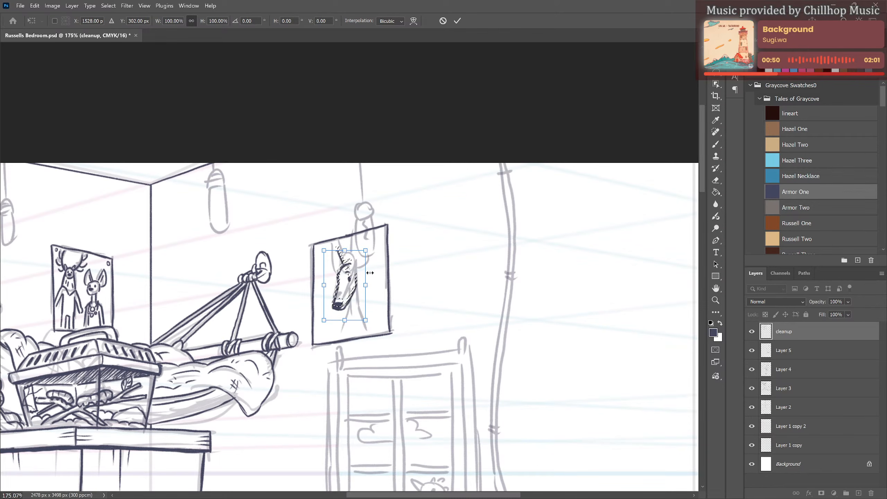
{"action": "key", "text": "Return"}
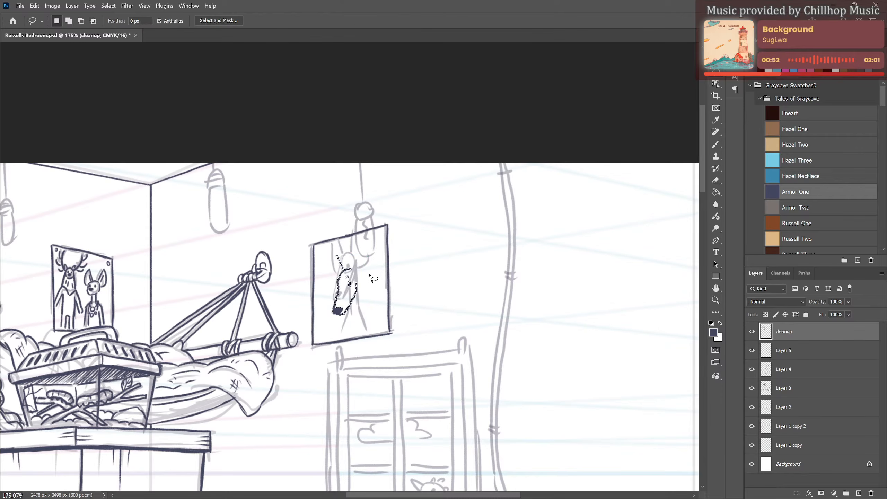
{"action": "key", "text": "ctrl+d"}
{"action": "key", "text": "b"}
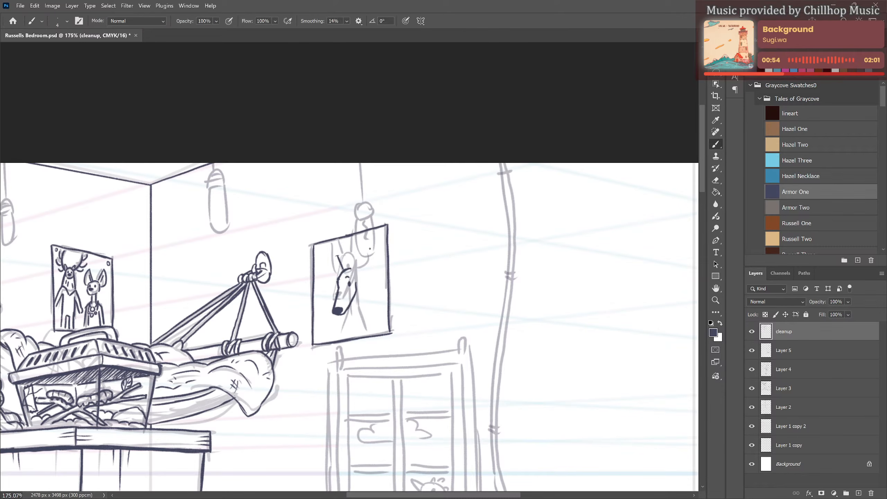
Ink the long-snouted animal's two tall pointed ears and its neck inside the larger poster.
{"action": "key", "text": "e"}
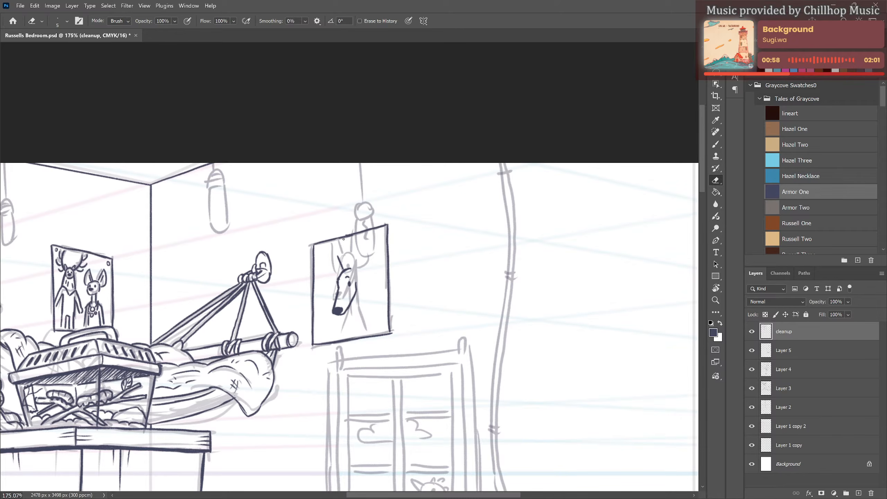
{"action": "key", "text": "b"}
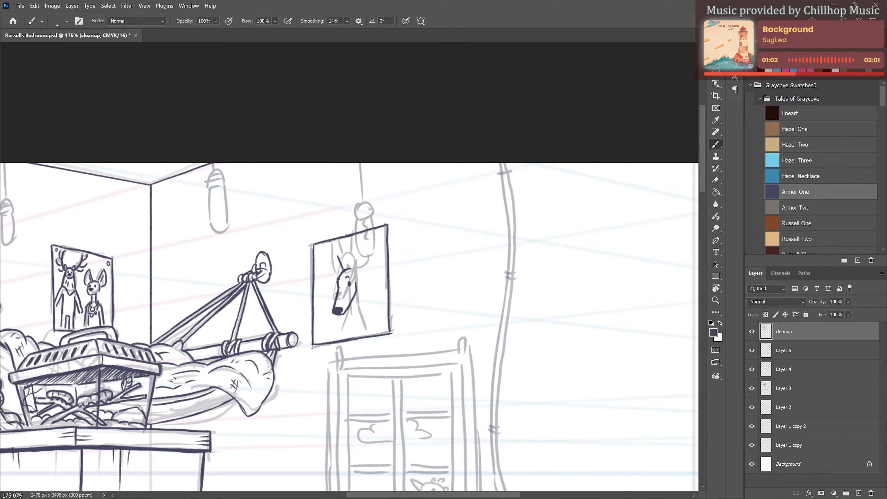
{"action": "mouse_move", "coordinate": [330, 241]}
{"action": "left_mouse_down"}
{"action": "mouse_move", "coordinate": [325, 269]}
{"action": "mouse_move", "coordinate": [336, 287]}
{"action": "mouse_move", "coordinate": [351, 240]}
{"action": "mouse_move", "coordinate": [369, 273]}
{"action": "mouse_move", "coordinate": [357, 284]}
{"action": "mouse_move", "coordinate": [369, 269]}
{"action": "mouse_move", "coordinate": [361, 280]}
{"action": "mouse_move", "coordinate": [367, 273]}
{"action": "mouse_move", "coordinate": [353, 268]}
{"action": "mouse_move", "coordinate": [331, 277]}
{"action": "left_mouse_up"}
{"action": "key", "text": "ctrl+z"}
{"action": "key", "text": "ctrl+z"}
{"action": "left_click_drag", "start_coordinate": [330, 276], "coordinate": [349, 271]}
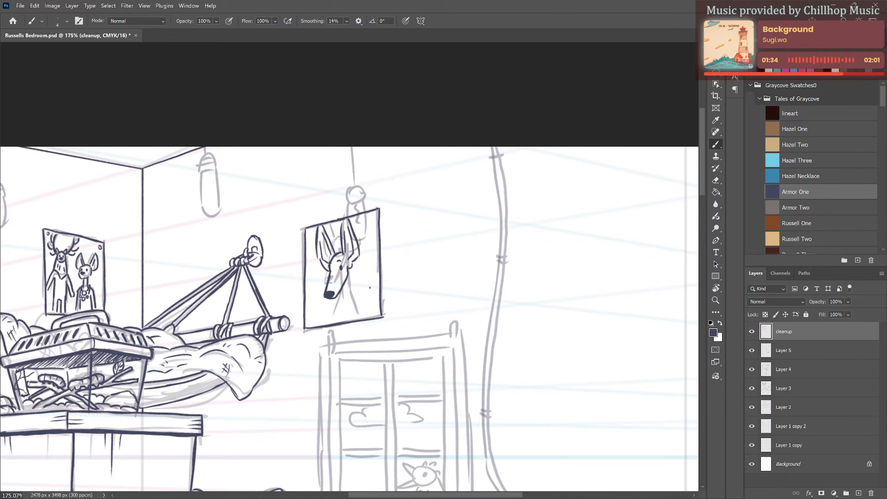
{"action": "mouse_move", "coordinate": [343, 288]}
{"action": "left_mouse_down"}
{"action": "mouse_move", "coordinate": [344, 317]}
{"action": "mouse_move", "coordinate": [350, 300]}
{"action": "mouse_move", "coordinate": [353, 308]}
{"action": "mouse_move", "coordinate": [335, 324]}
{"action": "mouse_move", "coordinate": [363, 317]}
{"action": "left_mouse_up"}
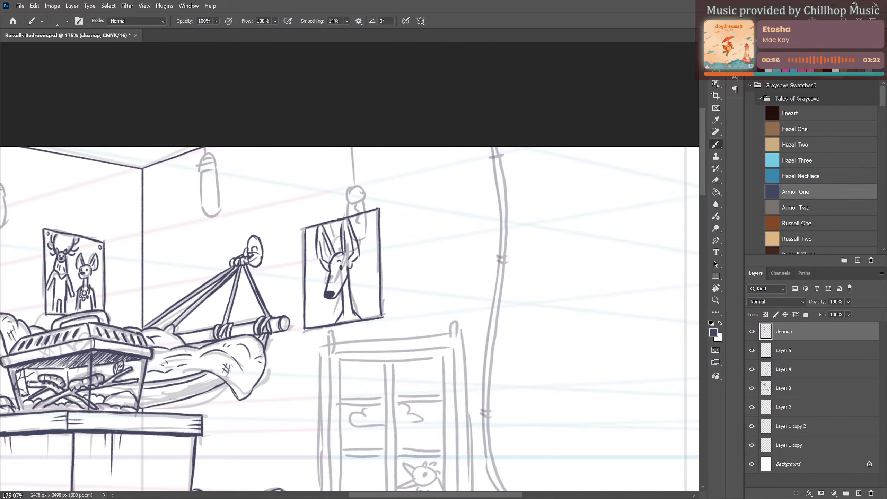
Add spots and fur marks to the animal's face, plus detail strokes on its neck and inner ear in the larger poster.
{"action": "left_click_drag", "start_coordinate": [333, 262], "coordinate": [334, 277]}
{"action": "left_click_drag", "start_coordinate": [339, 280], "coordinate": [338, 282]}
{"action": "mouse_move", "coordinate": [347, 282]}
{"action": "left_mouse_down"}
{"action": "mouse_move", "coordinate": [353, 319]}
{"action": "mouse_move", "coordinate": [342, 321]}
{"action": "left_mouse_up"}
{"action": "left_click_drag", "start_coordinate": [328, 261], "coordinate": [324, 248]}
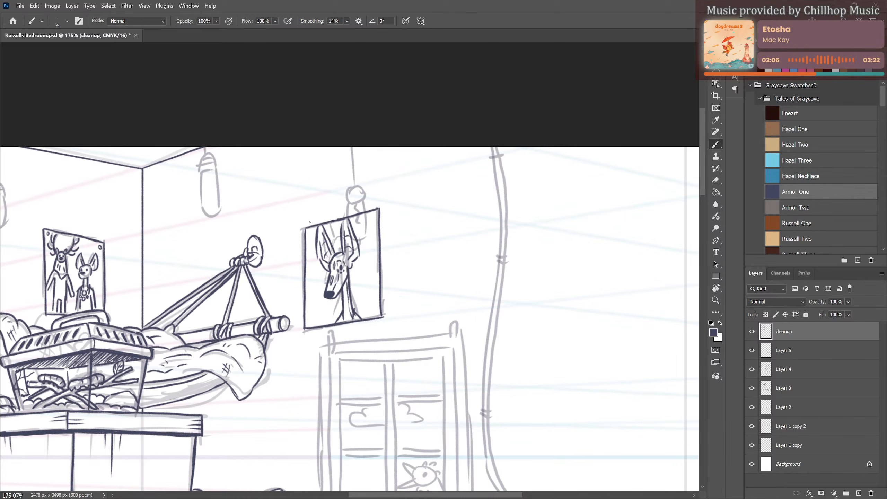
Ink a small round pin in each of the four corners of the larger poster.
{"action": "left_click_drag", "start_coordinate": [308, 231], "coordinate": [309, 230]}
{"action": "left_click_drag", "start_coordinate": [372, 214], "coordinate": [373, 213]}
{"action": "left_click_drag", "start_coordinate": [309, 325], "coordinate": [310, 321]}
{"action": "left_click_drag", "start_coordinate": [376, 315], "coordinate": [377, 313]}
{"action": "scroll", "coordinate": [284, 154], "scroll_direction": "down", "scroll_amount": 5}
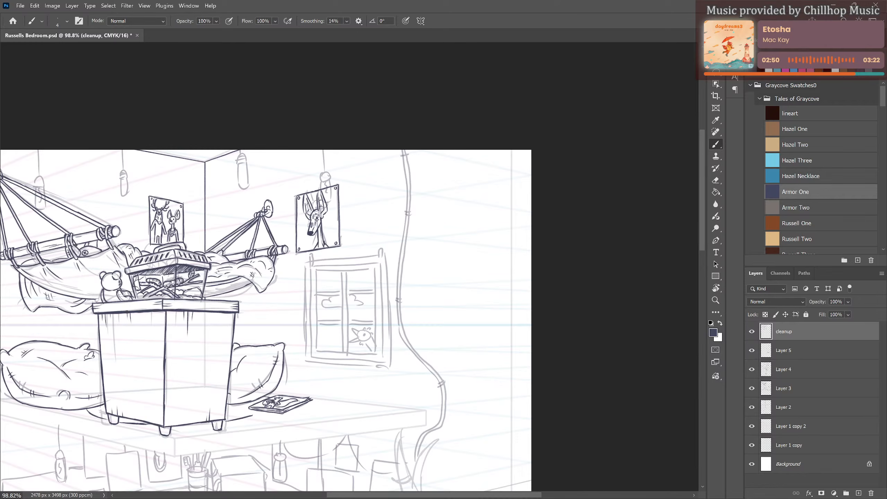
Ink the vertical front corner of the platform under the crate and the straight top edge of its left face.
{"action": "left_click_drag", "start_coordinate": [308, 198], "coordinate": [286, 174]}
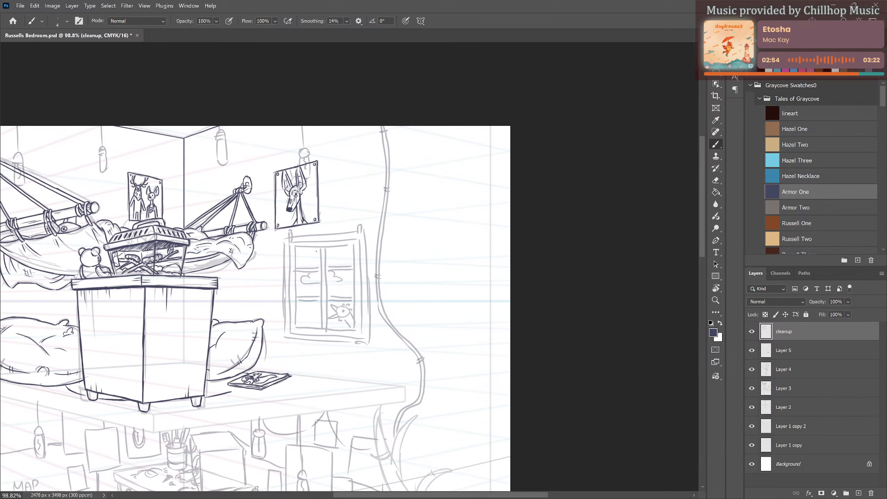
{"action": "scroll", "coordinate": [300, 252], "scroll_direction": "up", "scroll_amount": 1}
{"action": "scroll", "coordinate": [261, 257], "scroll_direction": "down", "scroll_amount": 5}
{"action": "scroll", "coordinate": [259, 257], "scroll_direction": "down", "scroll_amount": 5}
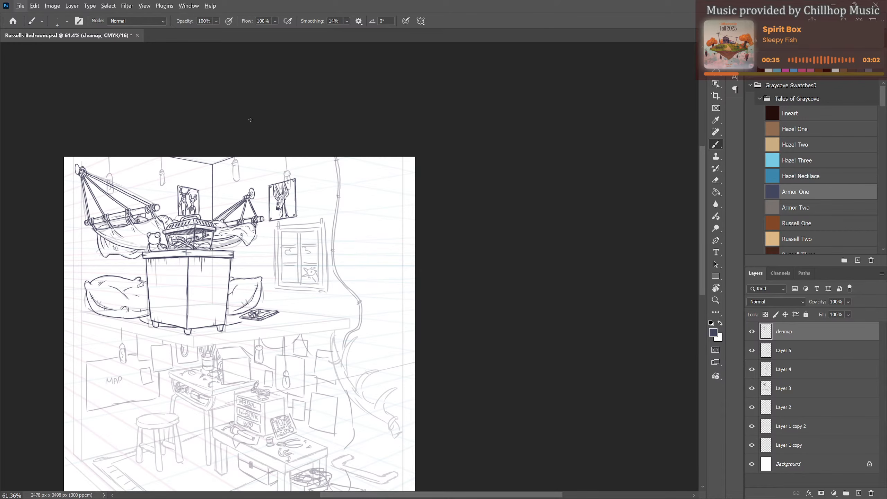
{"action": "scroll", "coordinate": [258, 201], "scroll_direction": "up", "scroll_amount": 4}
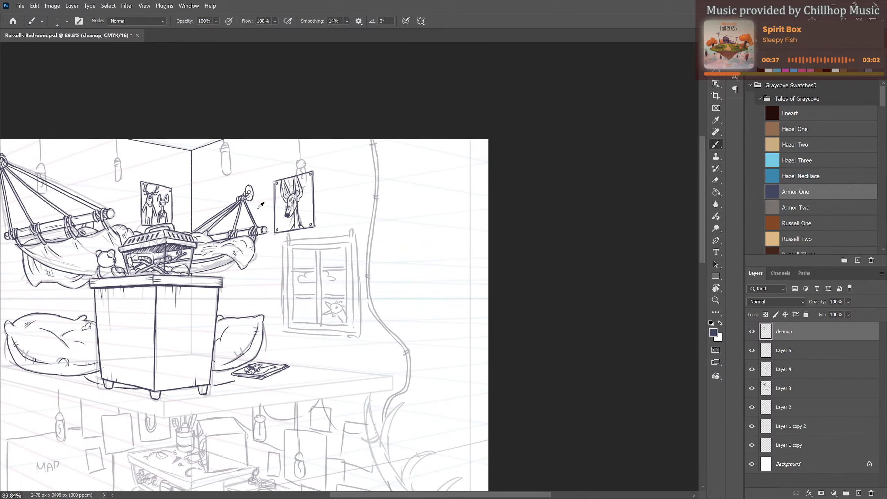
{"action": "scroll", "coordinate": [231, 351], "scroll_direction": "up", "scroll_amount": 4}
{"action": "left_click_drag", "start_coordinate": [241, 343], "coordinate": [414, 258]}
{"action": "scroll", "coordinate": [310, 385], "scroll_direction": "up", "scroll_amount": 2}
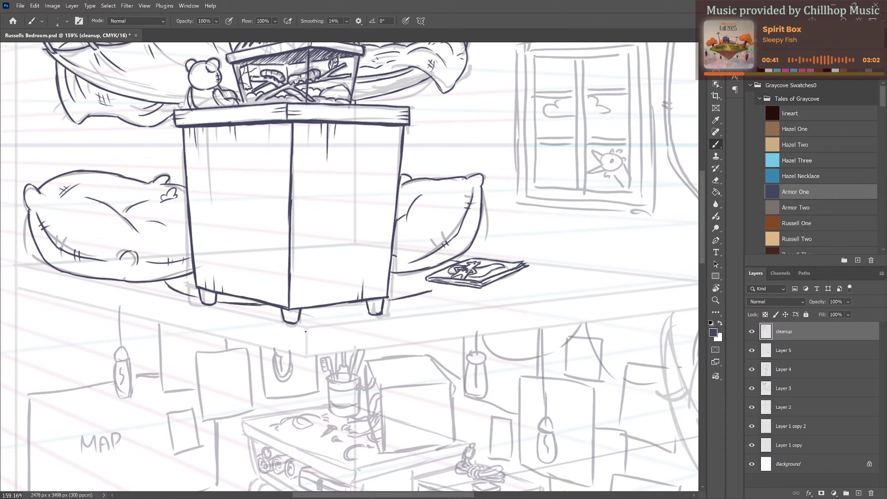
{"action": "left_click_drag", "start_coordinate": [307, 327], "coordinate": [307, 359]}
{"action": "left_click_drag", "start_coordinate": [18, 265], "coordinate": [288, 324]}
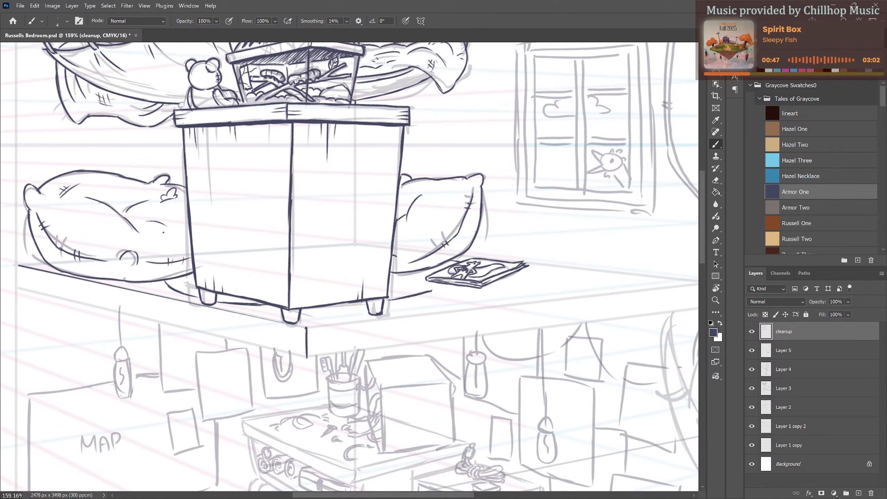
{"action": "left_click", "coordinate": [307, 327], "text": "shift"}
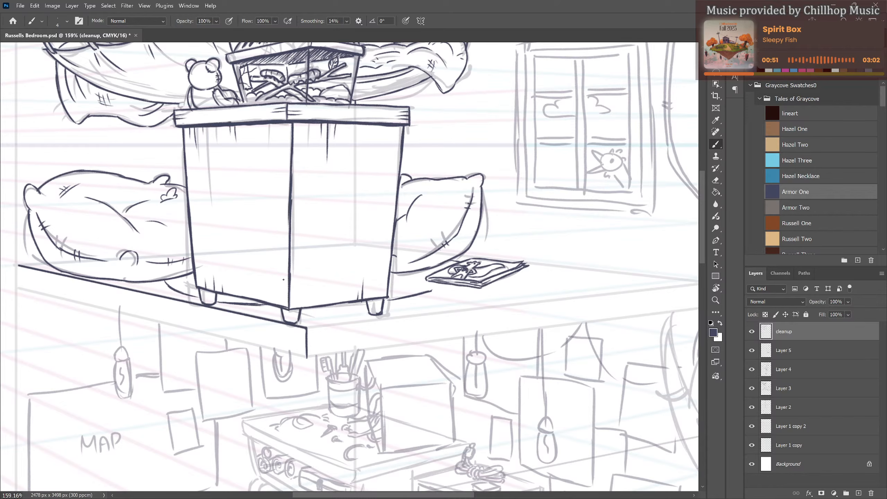
Ink the straight bottom edge of the platform's left face, meeting the vertical front corner.
{"action": "left_click_drag", "start_coordinate": [316, 344], "coordinate": [401, 331]}
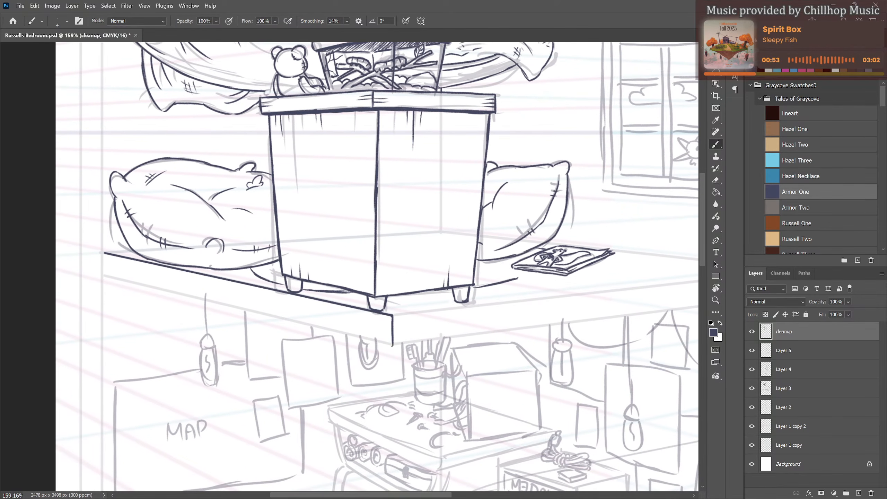
{"action": "left_click", "coordinate": [103, 276]}
{"action": "left_click", "coordinate": [314, 316], "text": "shift"}
{"action": "left_click", "coordinate": [391, 346], "text": "shift"}
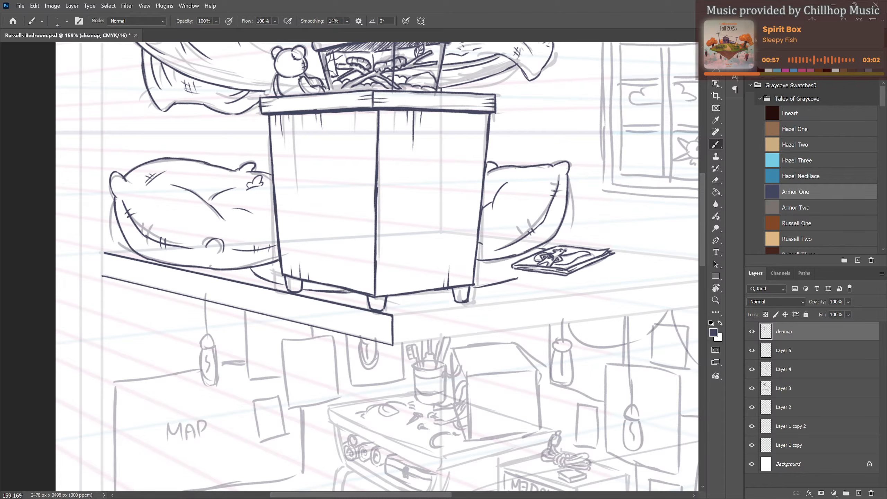
{"action": "left_click", "coordinate": [102, 276], "text": "shift"}
Ink the straight bottom edge of the platform's right face from the front corner to its far end, redoing the overly thick pass.
{"action": "mouse_move", "coordinate": [434, 331]}
{"action": "left_mouse_down"}
{"action": "mouse_move", "coordinate": [408, 286]}
{"action": "mouse_move", "coordinate": [491, 360]}
{"action": "mouse_move", "coordinate": [249, 138]}
{"action": "left_mouse_up"}
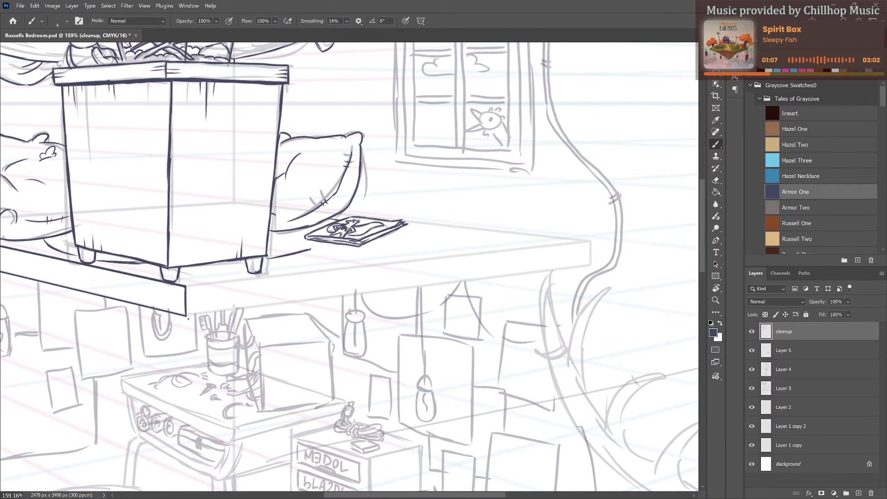
{"action": "left_click_drag", "start_coordinate": [188, 319], "coordinate": [212, 324]}
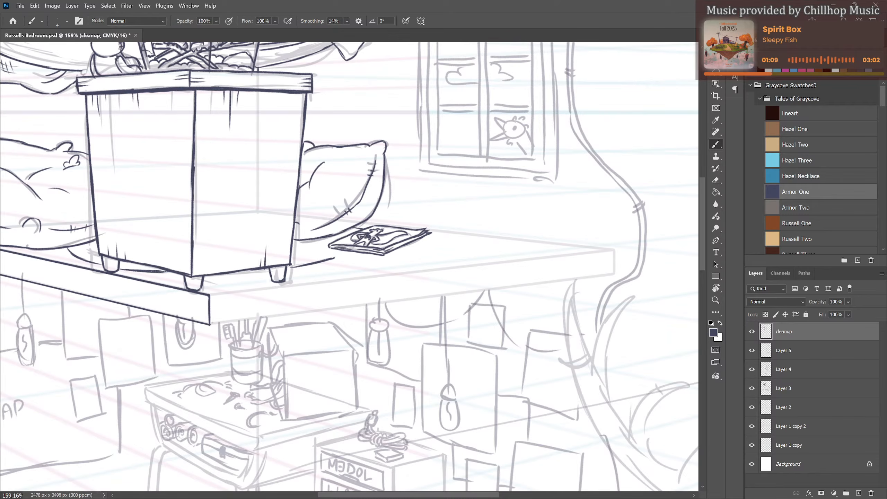
{"action": "left_click", "coordinate": [616, 274], "text": "shift"}
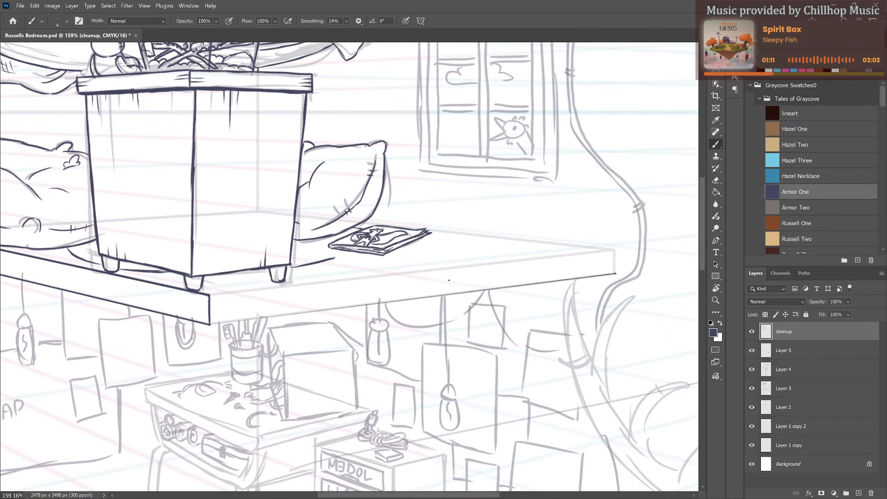
{"action": "left_click", "coordinate": [215, 321], "text": "shift"}
{"action": "left_click", "coordinate": [615, 273], "text": "shift"}
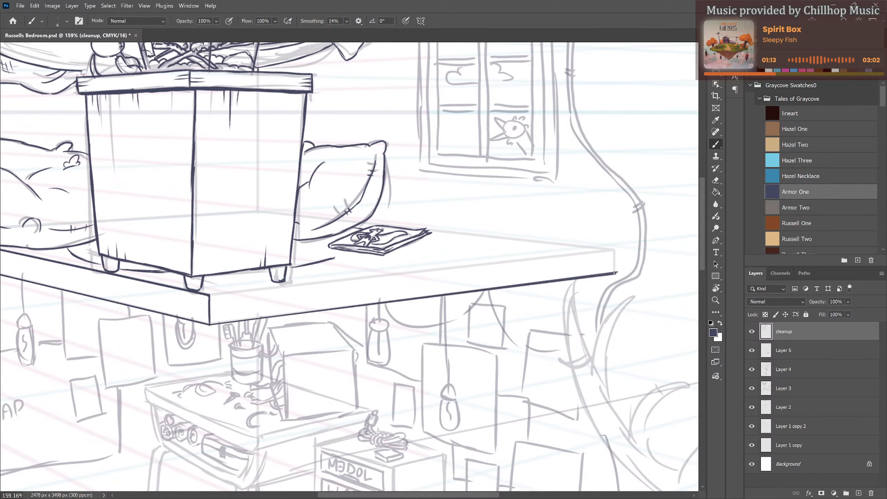
{"action": "key", "text": "ctrl+z"}
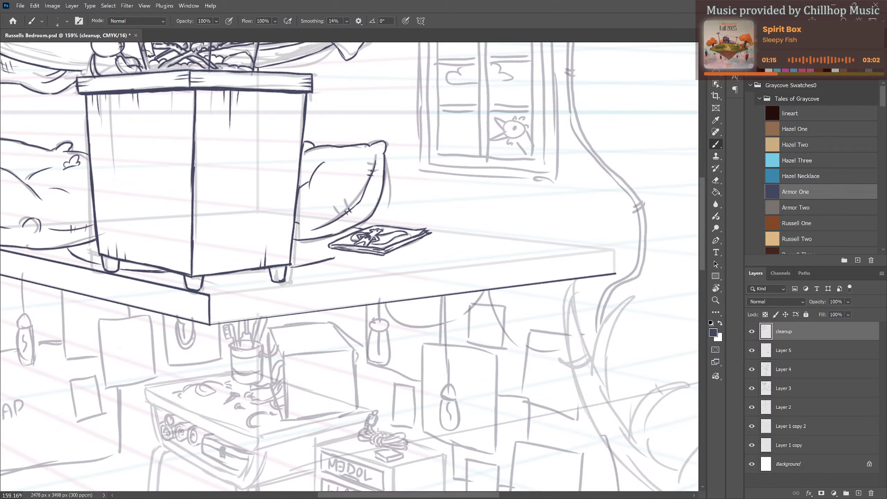
{"action": "left_click", "coordinate": [615, 273], "text": "shift"}
{"action": "left_click", "coordinate": [210, 324], "text": "shift"}
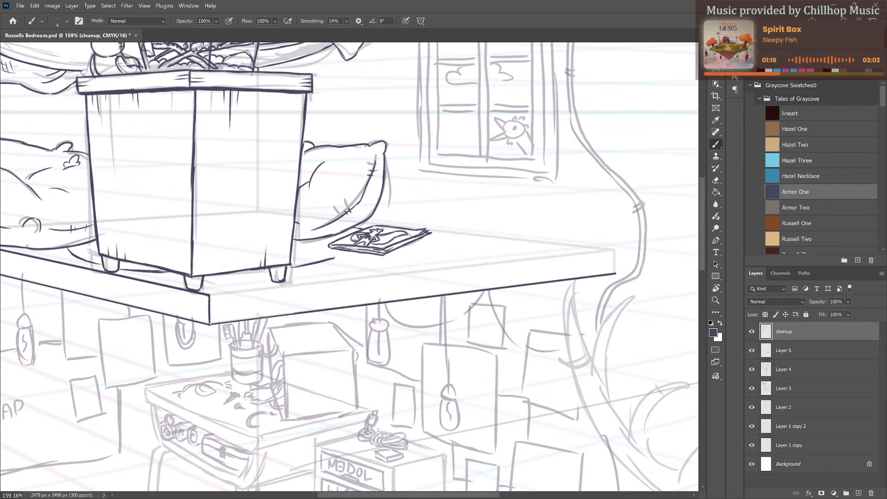
Ink the straight top edge of the platform's right face and close its far end with a short vertical line.
{"action": "left_click", "coordinate": [615, 250], "text": "shift"}
{"action": "left_click", "coordinate": [208, 294], "text": "shift"}
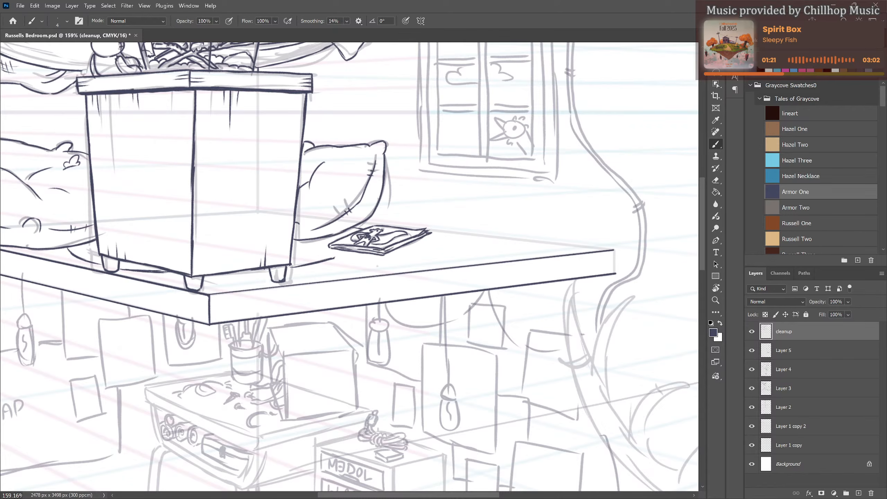
{"action": "left_click", "coordinate": [615, 250], "text": "shift"}
{"action": "left_click", "coordinate": [209, 297], "text": "shift"}
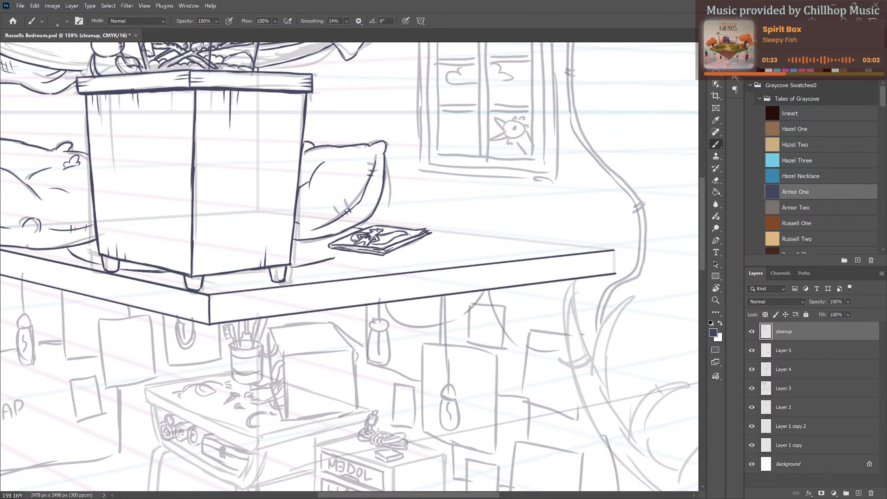
{"action": "mouse_move", "coordinate": [513, 270]}
{"action": "left_mouse_down"}
{"action": "mouse_move", "coordinate": [402, 298]}
{"action": "mouse_move", "coordinate": [445, 290]}
{"action": "left_mouse_up"}
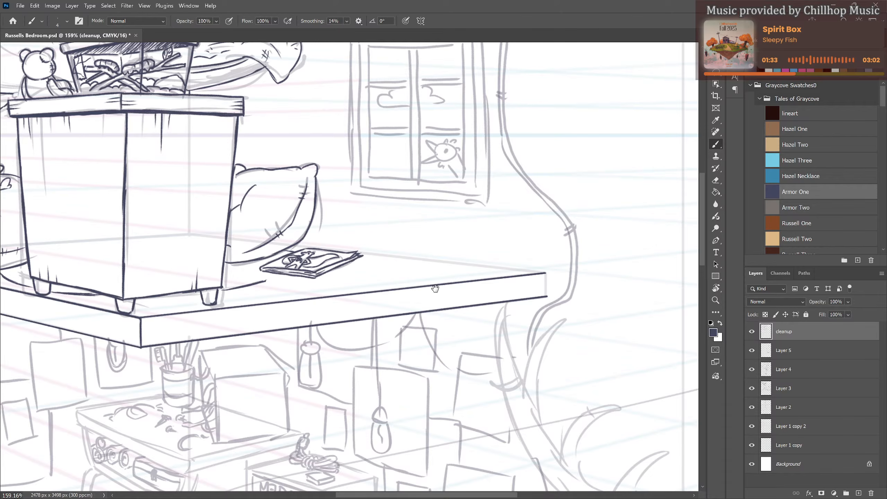
{"action": "mouse_move", "coordinate": [421, 293]}
{"action": "left_mouse_down"}
{"action": "mouse_move", "coordinate": [380, 303]}
{"action": "mouse_move", "coordinate": [408, 300]}
{"action": "mouse_move", "coordinate": [367, 321]}
{"action": "mouse_move", "coordinate": [397, 321]}
{"action": "mouse_move", "coordinate": [398, 344]}
{"action": "left_mouse_up"}
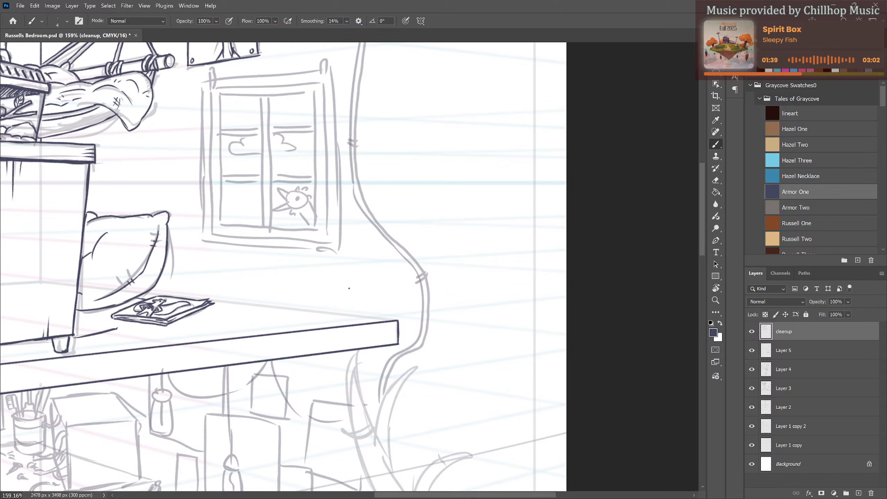
{"action": "left_click_drag", "start_coordinate": [119, 328], "coordinate": [352, 292]}
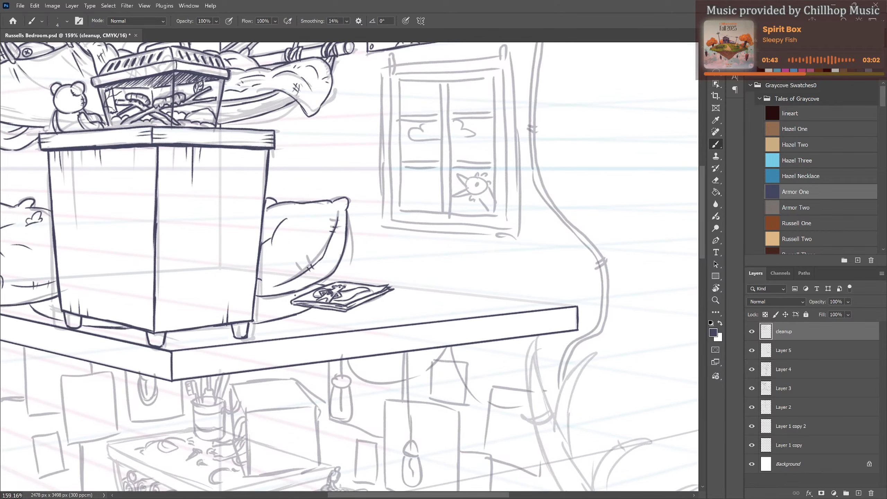
Ink the hanging bulb between the hammock and the smaller poster, with its cord, socket, rounded glass and filament.
{"action": "scroll", "coordinate": [239, 329], "scroll_direction": "down", "scroll_amount": 5}
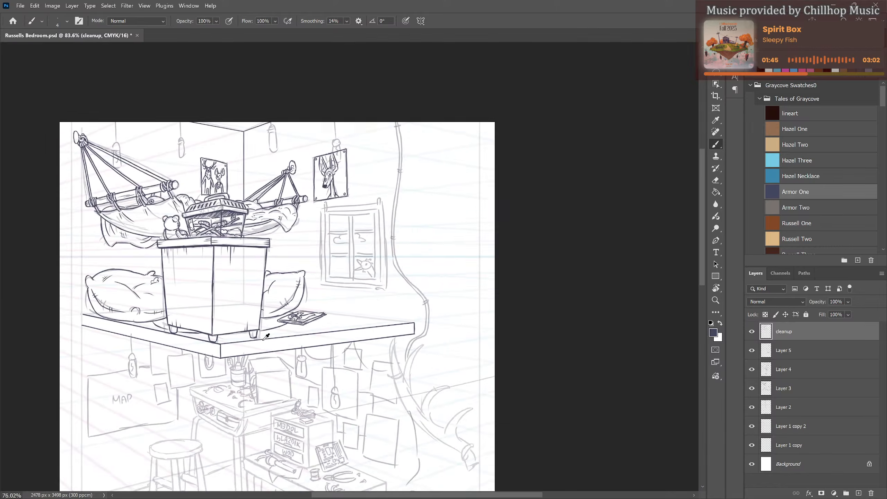
{"action": "scroll", "coordinate": [231, 207], "scroll_direction": "up", "scroll_amount": 5}
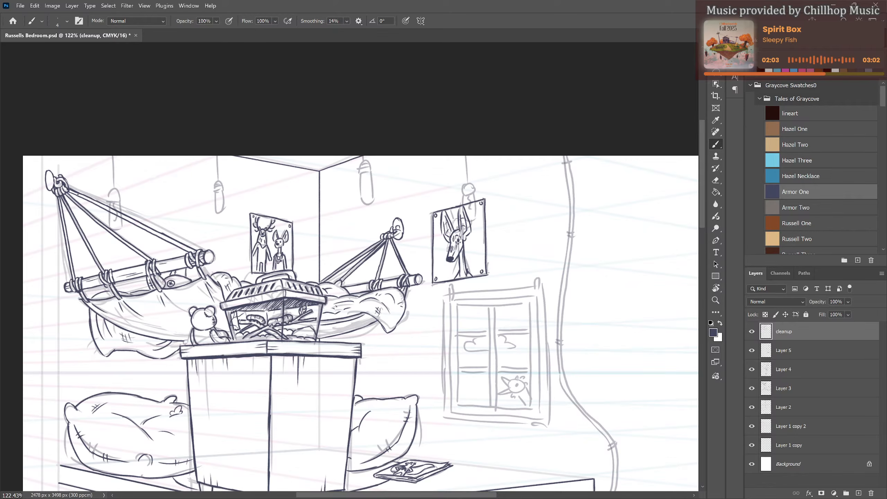
{"action": "scroll", "coordinate": [241, 190], "scroll_direction": "up", "scroll_amount": 3}
{"action": "left_click_drag", "start_coordinate": [194, 187], "coordinate": [270, 237]}
{"action": "scroll", "coordinate": [272, 259], "scroll_direction": "up", "scroll_amount": 2}
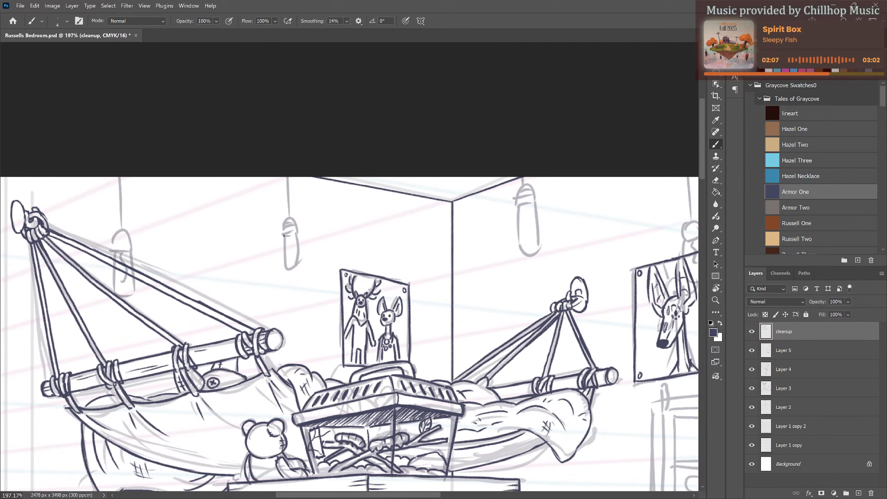
{"action": "mouse_move", "coordinate": [284, 235]}
{"action": "left_mouse_down"}
{"action": "mouse_move", "coordinate": [297, 235]}
{"action": "mouse_move", "coordinate": [282, 218]}
{"action": "mouse_move", "coordinate": [281, 238]}
{"action": "mouse_move", "coordinate": [297, 219]}
{"action": "mouse_move", "coordinate": [298, 234]}
{"action": "left_mouse_up"}
{"action": "mouse_move", "coordinate": [286, 175]}
{"action": "left_mouse_down"}
{"action": "mouse_move", "coordinate": [289, 210]}
{"action": "mouse_move", "coordinate": [293, 189]}
{"action": "mouse_move", "coordinate": [286, 185]}
{"action": "mouse_move", "coordinate": [287, 216]}
{"action": "mouse_move", "coordinate": [290, 168]}
{"action": "left_mouse_up"}
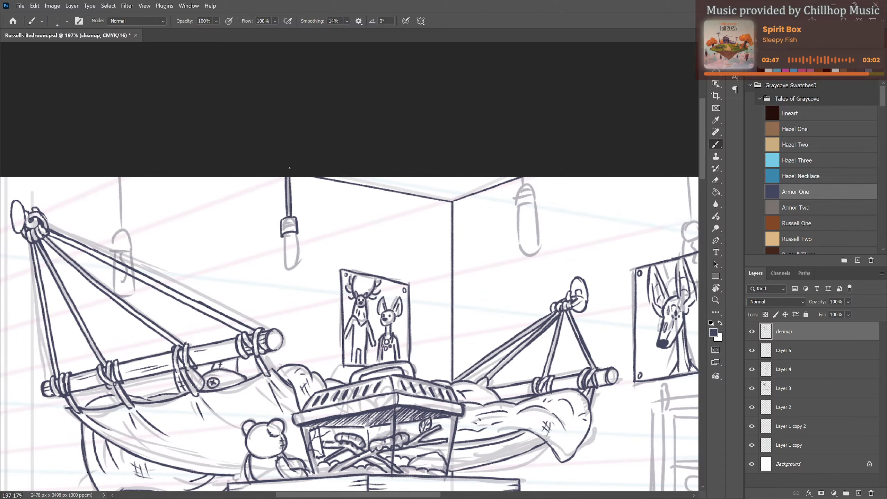
{"action": "mouse_move", "coordinate": [284, 235]}
{"action": "left_mouse_down"}
{"action": "mouse_move", "coordinate": [285, 267]}
{"action": "mouse_move", "coordinate": [298, 268]}
{"action": "left_mouse_up"}
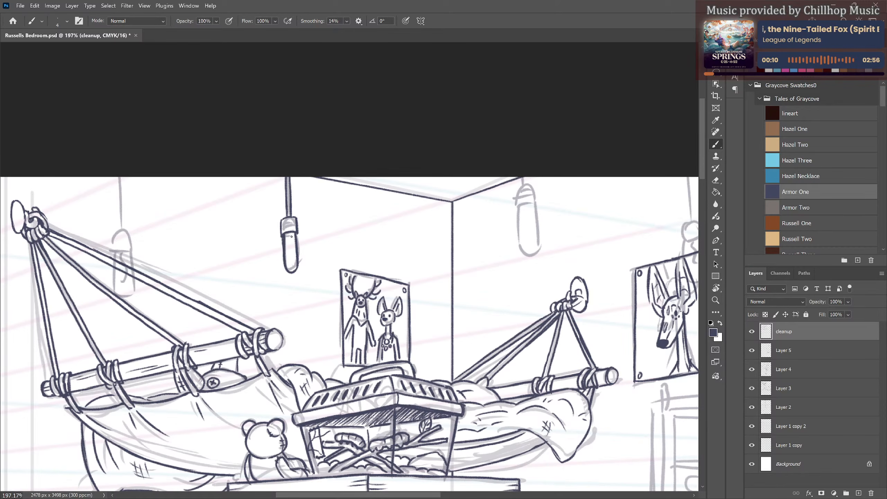
{"action": "left_click_drag", "start_coordinate": [287, 242], "coordinate": [294, 248]}
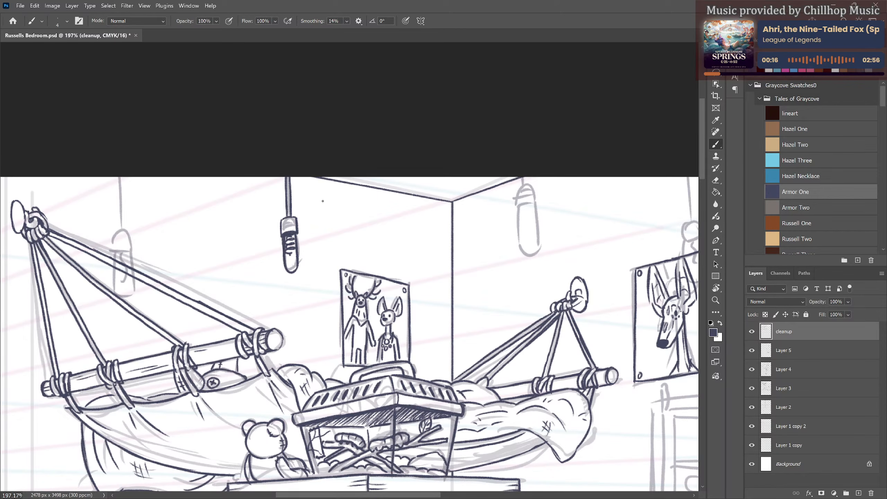
Ink the arched cap of the hanging bulb behind the left hammock ropes, undoing and redrawing the first strokes.
{"action": "left_click_drag", "start_coordinate": [167, 239], "coordinate": [290, 253]}
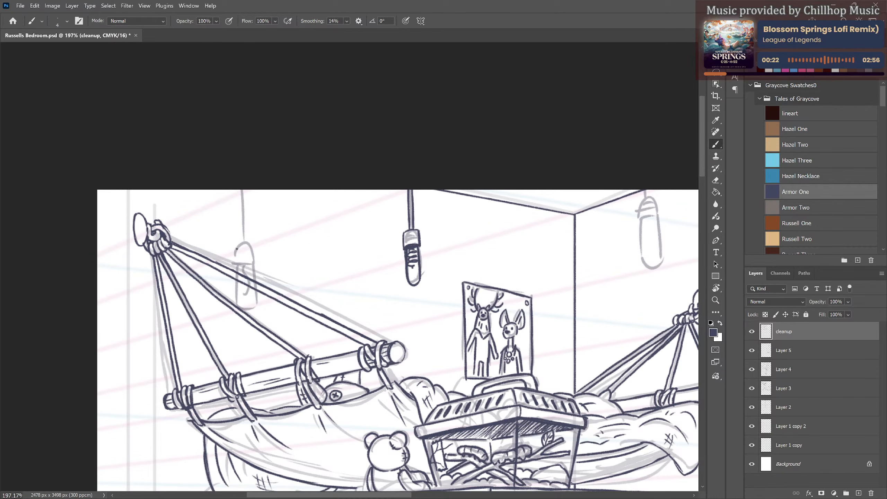
{"action": "mouse_move", "coordinate": [235, 252]}
{"action": "left_mouse_down"}
{"action": "mouse_move", "coordinate": [236, 264]}
{"action": "mouse_move", "coordinate": [247, 244]}
{"action": "left_mouse_up"}
{"action": "key", "text": "ctrl+z"}
{"action": "key", "text": "ctrl+z"}
{"action": "left_click_drag", "start_coordinate": [235, 252], "coordinate": [244, 245]}
{"action": "key", "text": "ctrl+z"}
{"action": "key", "text": "ctrl+z"}
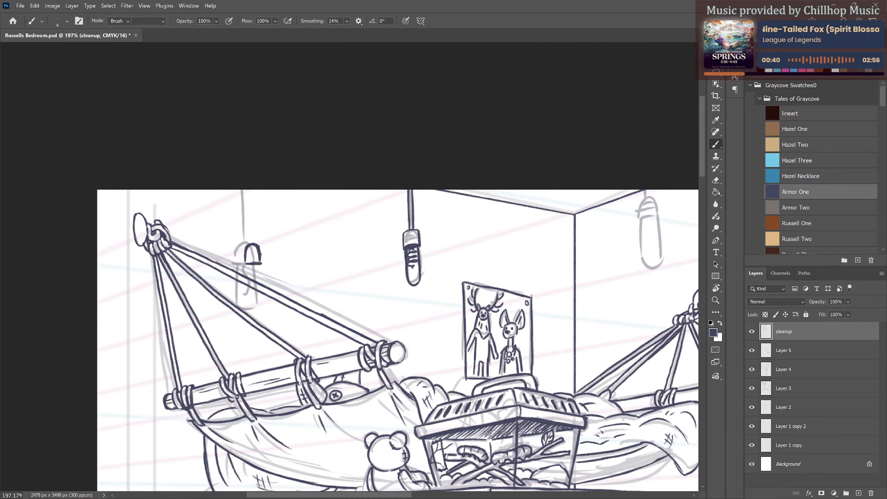
{"action": "key", "text": "e"}
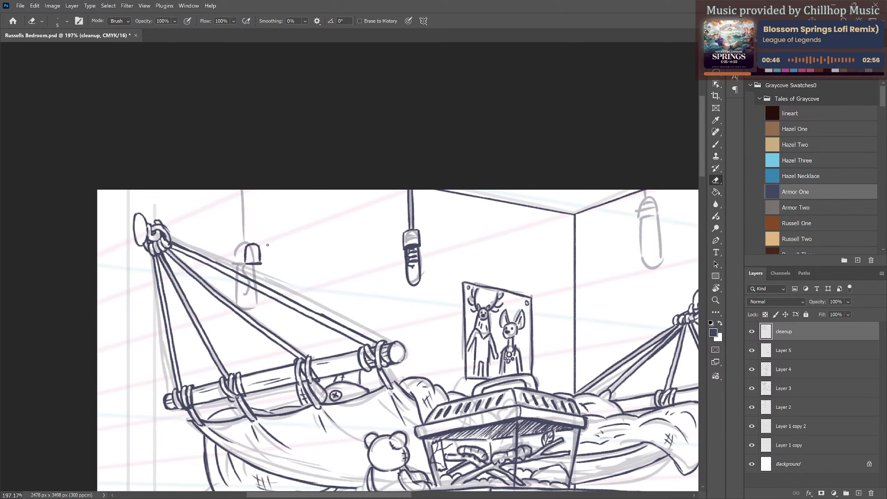
{"action": "key", "text": "b"}
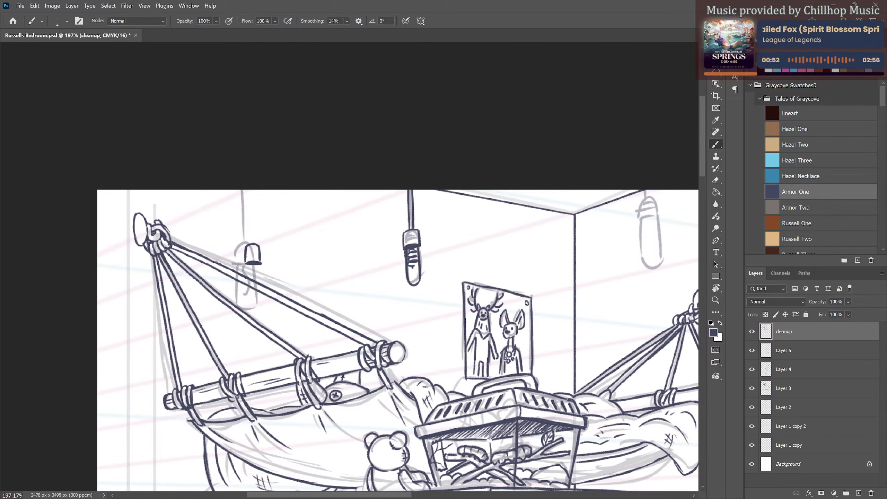
Check the inked line art against the rough sketch across the whole bedroom drawing.
{"action": "left_click_drag", "start_coordinate": [257, 194], "coordinate": [209, 197]}
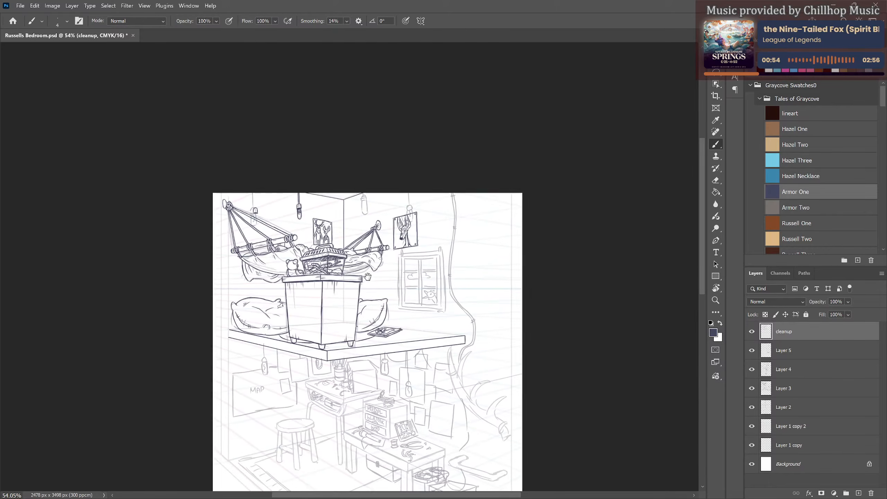
{"action": "left_click_drag", "start_coordinate": [352, 272], "coordinate": [241, 160]}
{"action": "left_click_drag", "start_coordinate": [277, 257], "coordinate": [259, 239]}
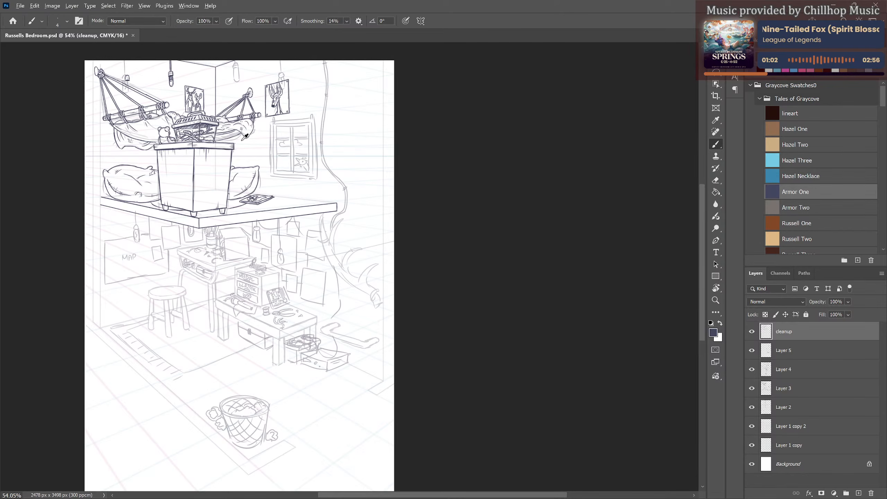
{"action": "left_click_drag", "start_coordinate": [246, 138], "coordinate": [359, 311]}
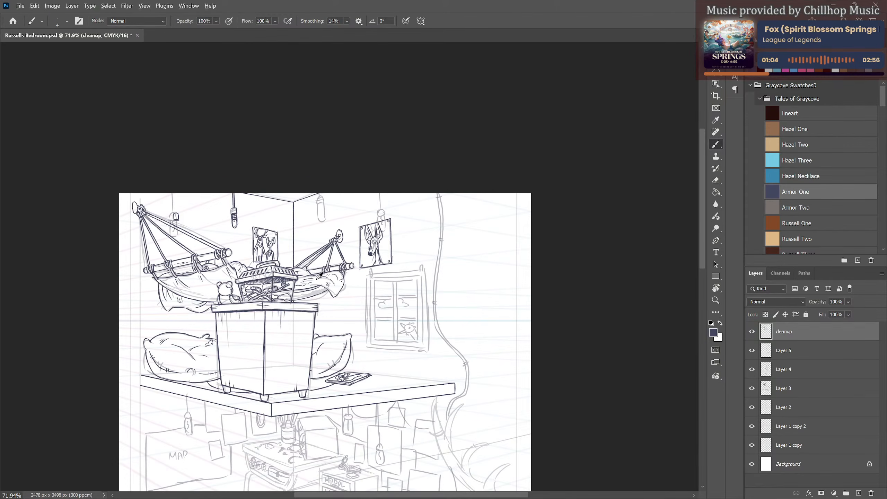
{"action": "scroll", "coordinate": [320, 276], "scroll_direction": "up", "scroll_amount": 6}
{"action": "left_click_drag", "start_coordinate": [321, 277], "coordinate": [404, 313]}
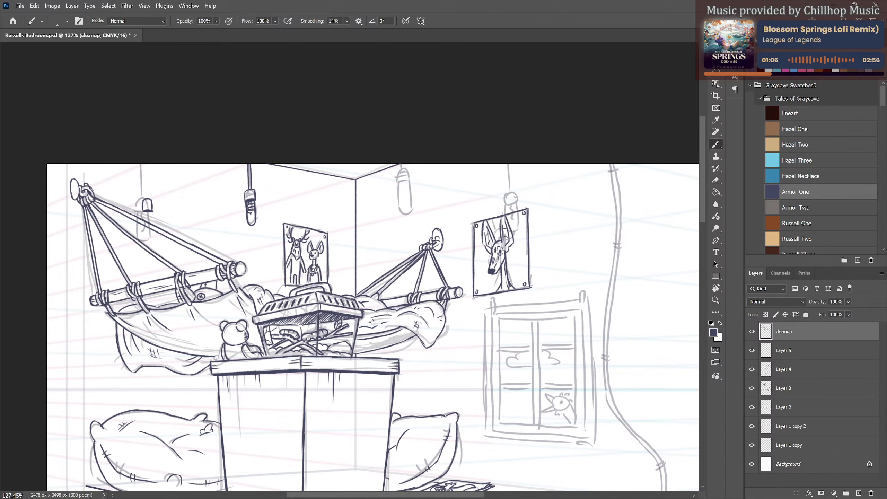
{"action": "scroll", "coordinate": [291, 265], "scroll_direction": "up", "scroll_amount": 2}
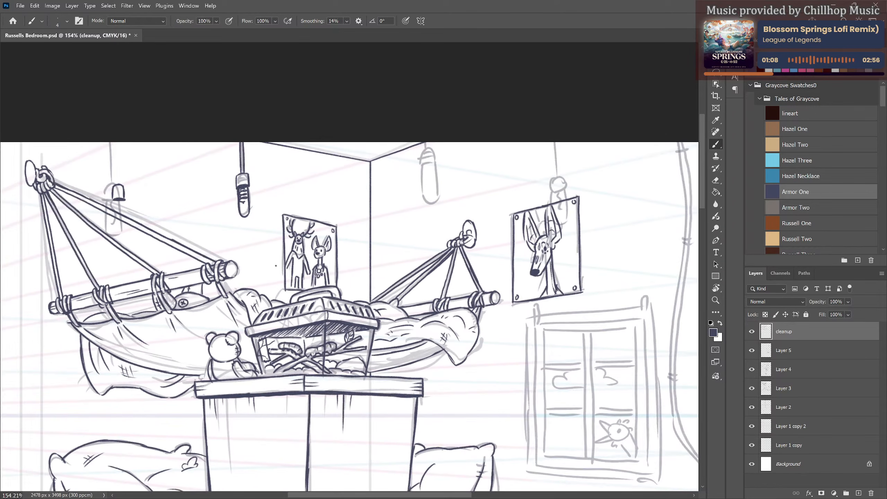
{"action": "left_click_drag", "start_coordinate": [175, 215], "coordinate": [284, 306]}
{"action": "scroll", "coordinate": [257, 271], "scroll_direction": "up", "scroll_amount": 3}
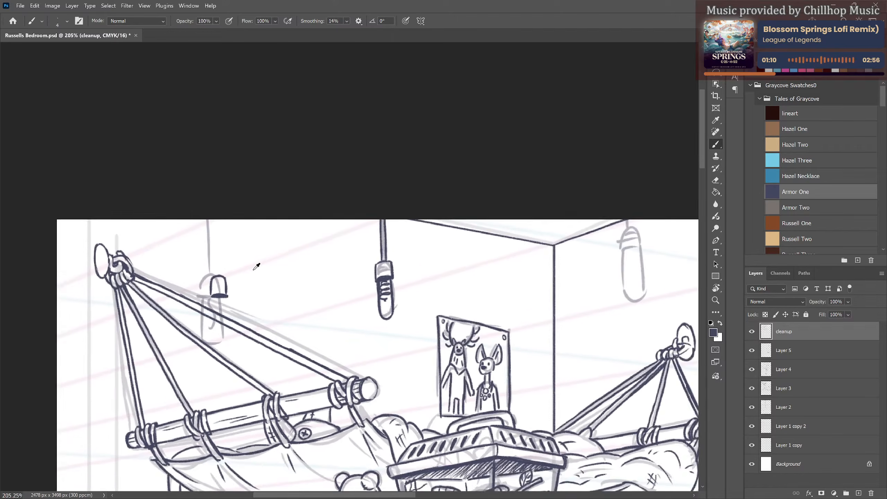
Ink the cord of the bulb behind the left hammock ropes as two parallel lines from its cap to the canvas's upper edge.
{"action": "left_click_drag", "start_coordinate": [260, 276], "coordinate": [311, 296]}
{"action": "scroll", "coordinate": [245, 300], "scroll_direction": "up", "scroll_amount": 1}
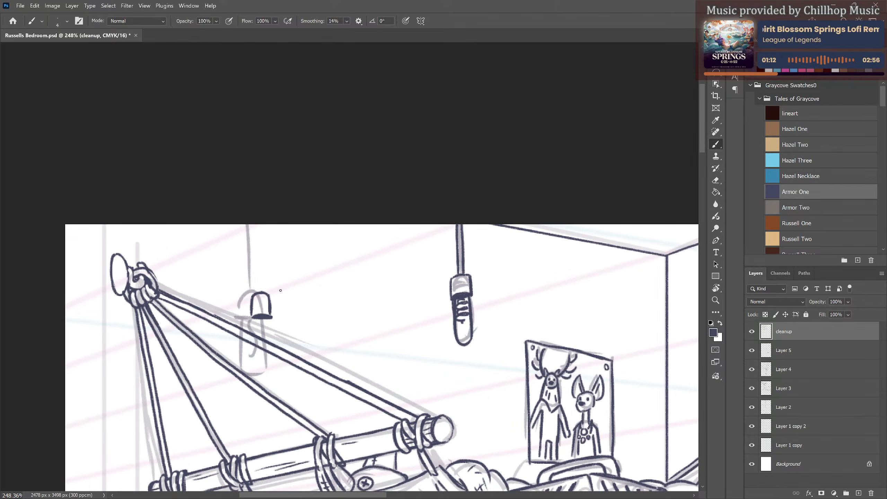
{"action": "scroll", "coordinate": [280, 281], "scroll_direction": "down", "scroll_amount": 1}
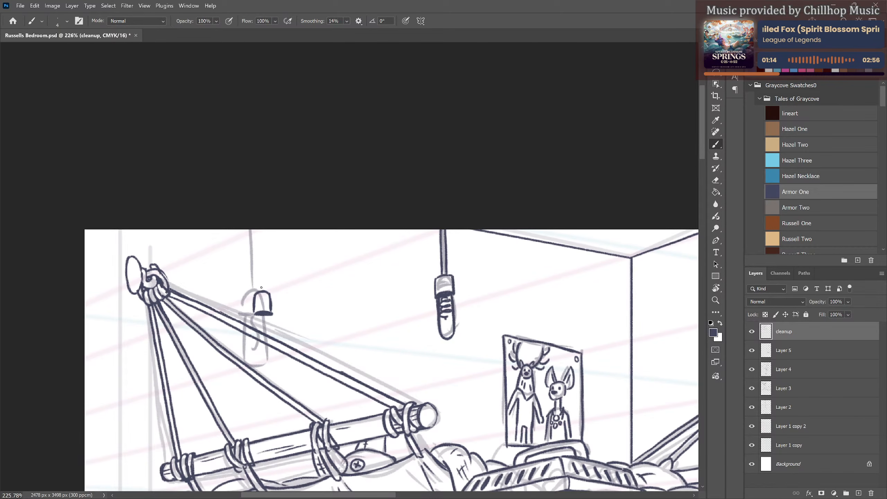
{"action": "mouse_move", "coordinate": [259, 228]}
{"action": "left_mouse_down"}
{"action": "mouse_move", "coordinate": [261, 291]}
{"action": "mouse_move", "coordinate": [264, 226]}
{"action": "left_mouse_up"}
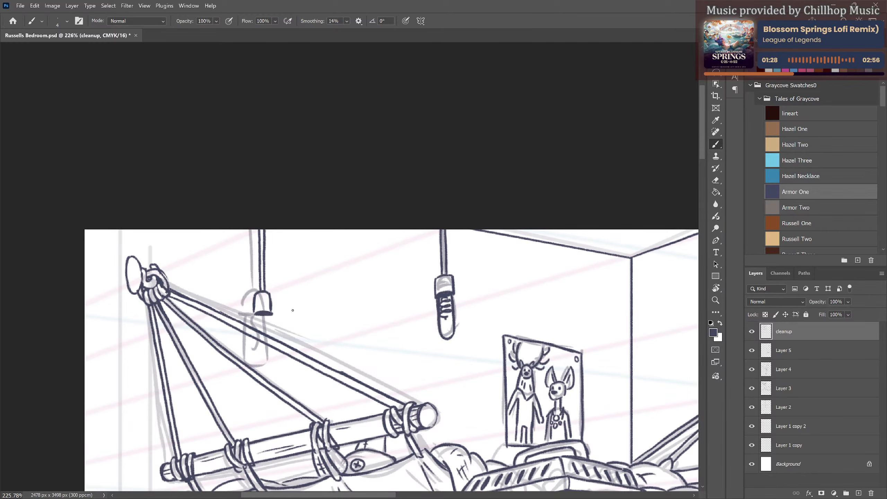
Ink the flared, rounded glass of the bulb behind the left hammock ropes and its coiled filament.
{"action": "left_click_drag", "start_coordinate": [303, 299], "coordinate": [312, 277]}
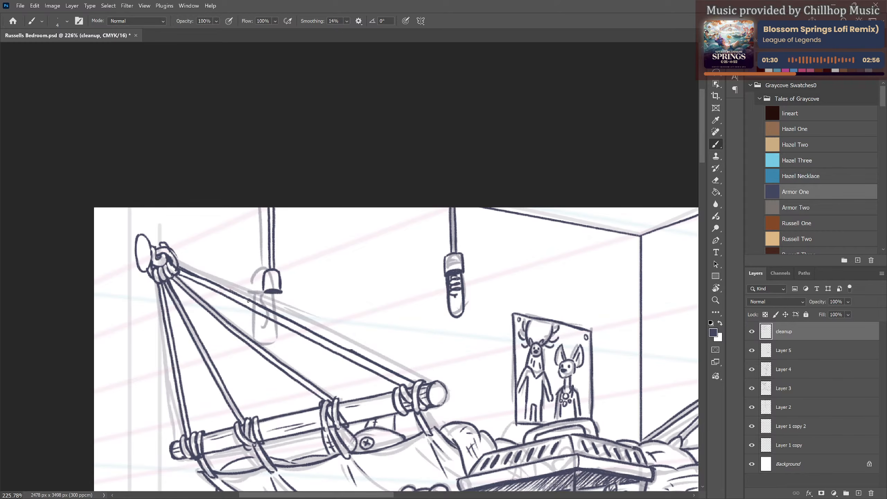
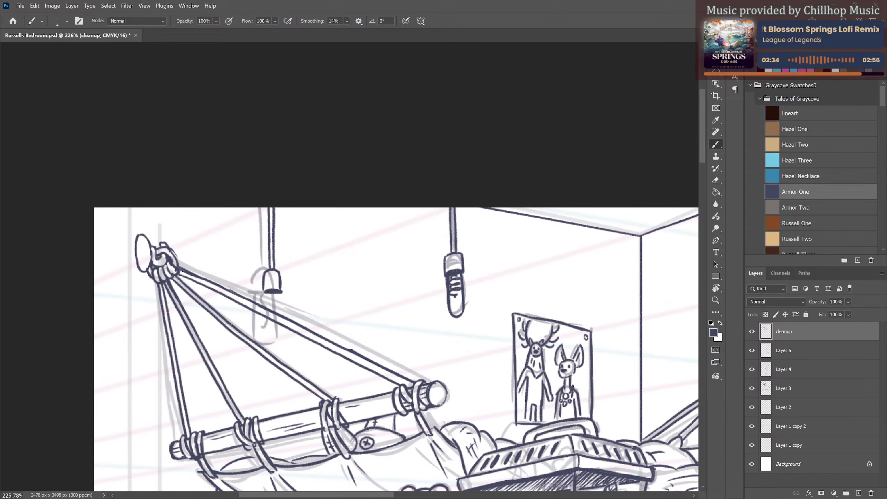
{"action": "mouse_move", "coordinate": [265, 292]}
{"action": "left_mouse_down"}
{"action": "mouse_move", "coordinate": [267, 304]}
{"action": "mouse_move", "coordinate": [282, 301]}
{"action": "left_mouse_up"}
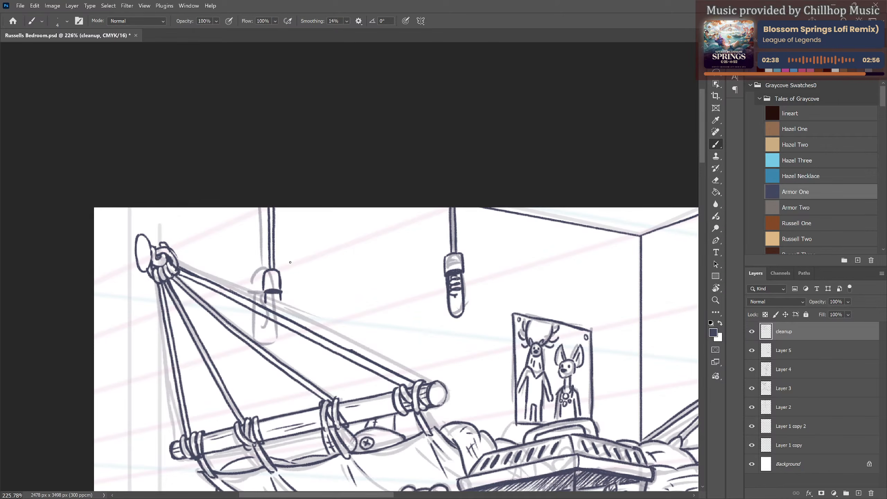
{"action": "mouse_move", "coordinate": [266, 298]}
{"action": "left_mouse_down"}
{"action": "mouse_move", "coordinate": [259, 325]}
{"action": "mouse_move", "coordinate": [286, 316]}
{"action": "mouse_move", "coordinate": [259, 329]}
{"action": "mouse_move", "coordinate": [276, 339]}
{"action": "mouse_move", "coordinate": [287, 330]}
{"action": "mouse_move", "coordinate": [285, 310]}
{"action": "mouse_move", "coordinate": [289, 320]}
{"action": "mouse_move", "coordinate": [277, 337]}
{"action": "left_mouse_up"}
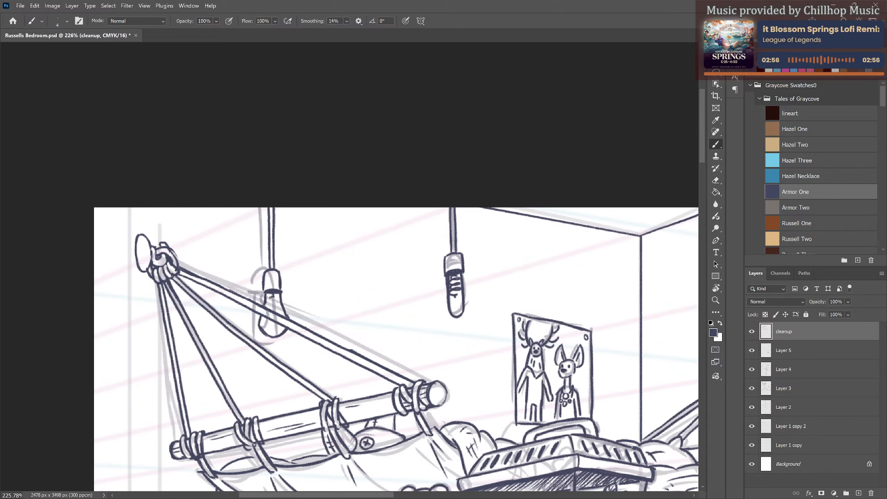
{"action": "left_click_drag", "start_coordinate": [271, 296], "coordinate": [273, 310]}
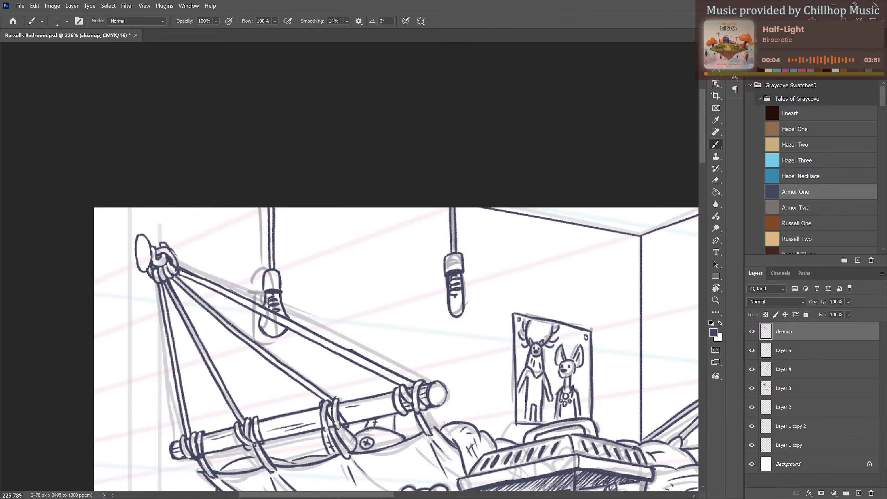
Ink the socket and short cord of the hanging bulb just right of the wall corner.
{"action": "left_click_drag", "start_coordinate": [594, 378], "coordinate": [283, 304]}
{"action": "left_click_drag", "start_coordinate": [420, 290], "coordinate": [358, 340]}
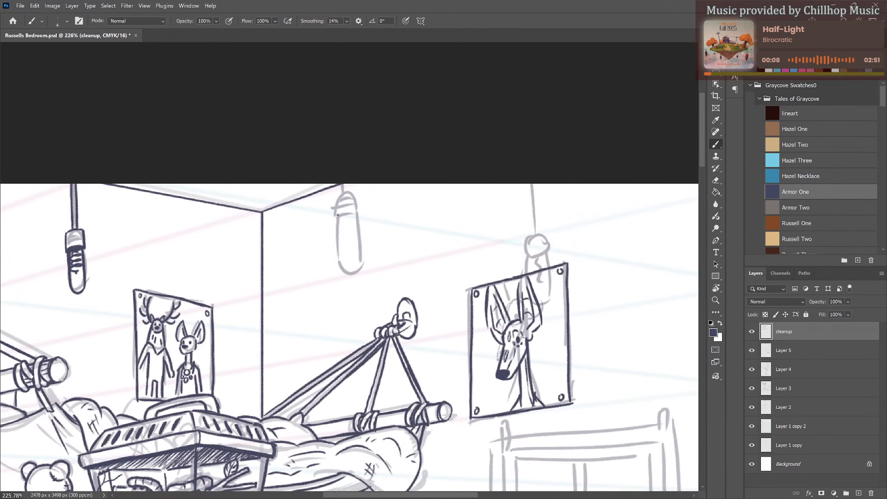
{"action": "mouse_move", "coordinate": [336, 216]}
{"action": "left_mouse_down"}
{"action": "mouse_move", "coordinate": [358, 213]}
{"action": "mouse_move", "coordinate": [336, 216]}
{"action": "mouse_move", "coordinate": [351, 192]}
{"action": "mouse_move", "coordinate": [358, 212]}
{"action": "left_mouse_up"}
{"action": "mouse_move", "coordinate": [343, 180]}
{"action": "left_mouse_down"}
{"action": "mouse_move", "coordinate": [345, 194]}
{"action": "mouse_move", "coordinate": [352, 180]}
{"action": "left_mouse_up"}
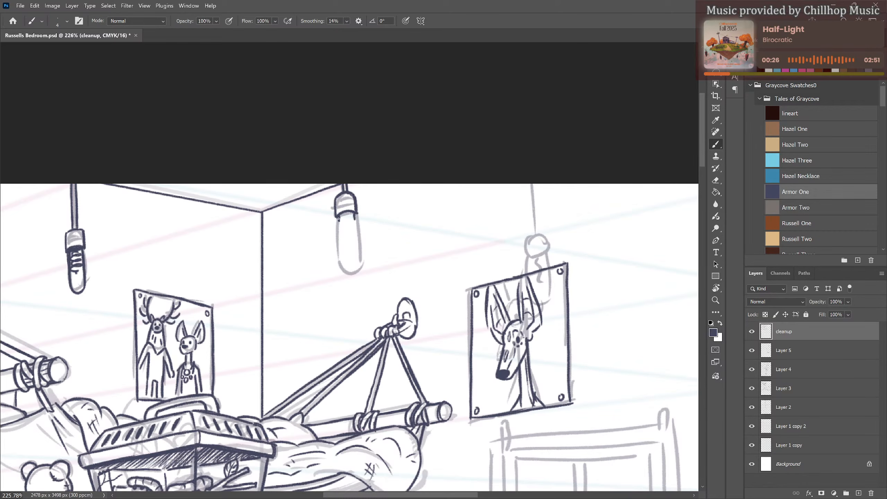
Ink a large round glass below the socket of the bulb just right of the wall corner.
{"action": "mouse_move", "coordinate": [340, 221]}
{"action": "left_mouse_down"}
{"action": "mouse_move", "coordinate": [331, 257]}
{"action": "mouse_move", "coordinate": [355, 262]}
{"action": "left_mouse_up"}
{"action": "mouse_move", "coordinate": [354, 220]}
{"action": "left_mouse_down"}
{"action": "mouse_move", "coordinate": [364, 229]}
{"action": "mouse_move", "coordinate": [337, 222]}
{"action": "mouse_move", "coordinate": [328, 232]}
{"action": "mouse_move", "coordinate": [325, 252]}
{"action": "mouse_move", "coordinate": [337, 259]}
{"action": "left_mouse_up"}
{"action": "mouse_move", "coordinate": [356, 217]}
{"action": "left_mouse_down"}
{"action": "mouse_move", "coordinate": [371, 236]}
{"action": "mouse_move", "coordinate": [359, 259]}
{"action": "mouse_move", "coordinate": [338, 256]}
{"action": "mouse_move", "coordinate": [365, 256]}
{"action": "mouse_move", "coordinate": [368, 230]}
{"action": "left_mouse_up"}
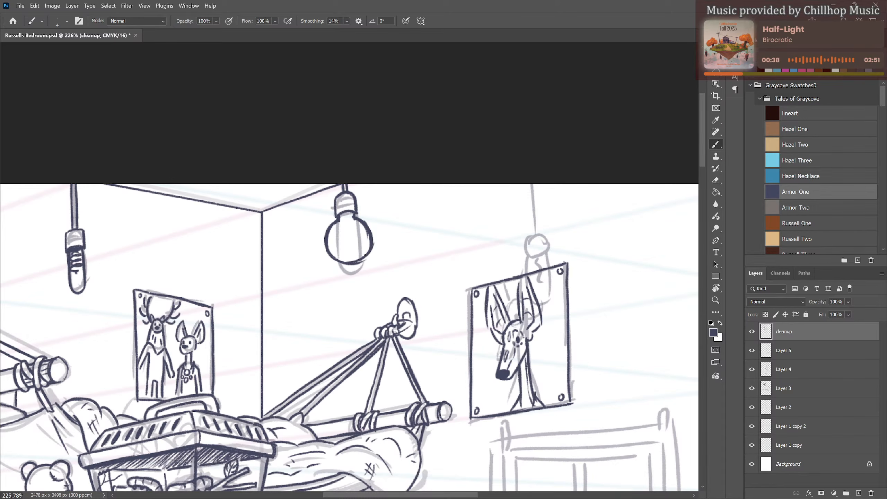
Thin the round bulb's thick outline with the eraser, refine its edge and ink a coiled filament inside.
{"action": "key", "text": "e"}
{"action": "mouse_move", "coordinate": [364, 262]}
{"action": "left_mouse_down"}
{"action": "mouse_move", "coordinate": [337, 264]}
{"action": "mouse_move", "coordinate": [360, 261]}
{"action": "left_mouse_up"}
{"action": "mouse_move", "coordinate": [365, 222]}
{"action": "left_mouse_down"}
{"action": "mouse_move", "coordinate": [355, 221]}
{"action": "mouse_move", "coordinate": [368, 242]}
{"action": "mouse_move", "coordinate": [355, 223]}
{"action": "mouse_move", "coordinate": [335, 227]}
{"action": "mouse_move", "coordinate": [332, 250]}
{"action": "left_mouse_up"}
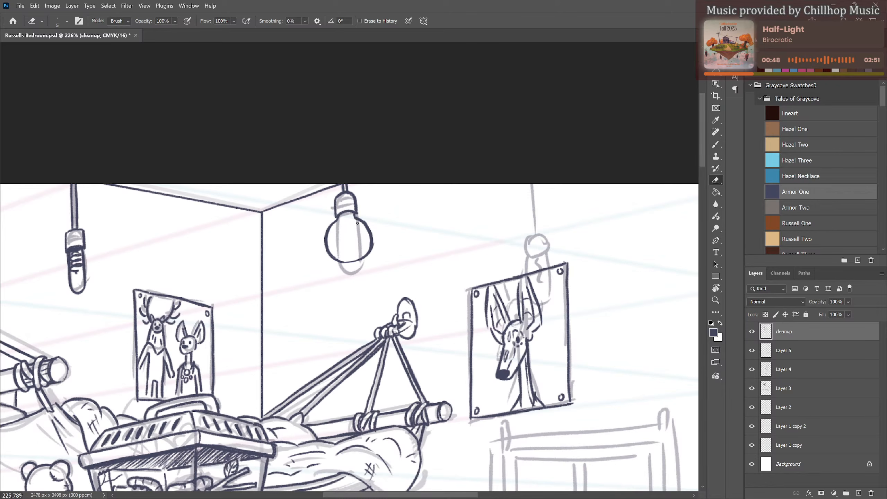
{"action": "left_click_drag", "start_coordinate": [358, 222], "coordinate": [369, 234]}
{"action": "key", "text": "b"}
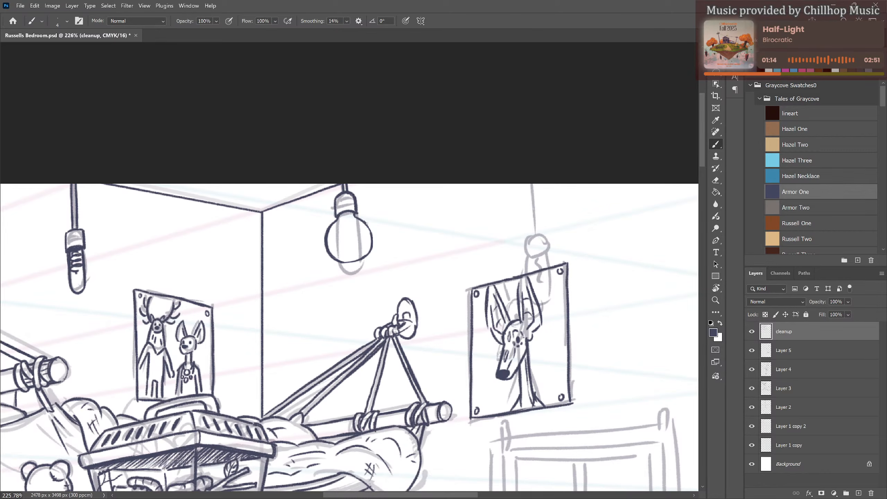
{"action": "mouse_move", "coordinate": [363, 218]}
{"action": "left_mouse_down"}
{"action": "mouse_move", "coordinate": [371, 248]}
{"action": "mouse_move", "coordinate": [347, 262]}
{"action": "mouse_move", "coordinate": [371, 253]}
{"action": "left_mouse_up"}
{"action": "mouse_move", "coordinate": [348, 215]}
{"action": "left_mouse_down"}
{"action": "mouse_move", "coordinate": [339, 219]}
{"action": "mouse_move", "coordinate": [357, 221]}
{"action": "mouse_move", "coordinate": [338, 225]}
{"action": "mouse_move", "coordinate": [356, 225]}
{"action": "mouse_move", "coordinate": [339, 233]}
{"action": "mouse_move", "coordinate": [357, 235]}
{"action": "mouse_move", "coordinate": [339, 239]}
{"action": "mouse_move", "coordinate": [356, 241]}
{"action": "left_mouse_up"}
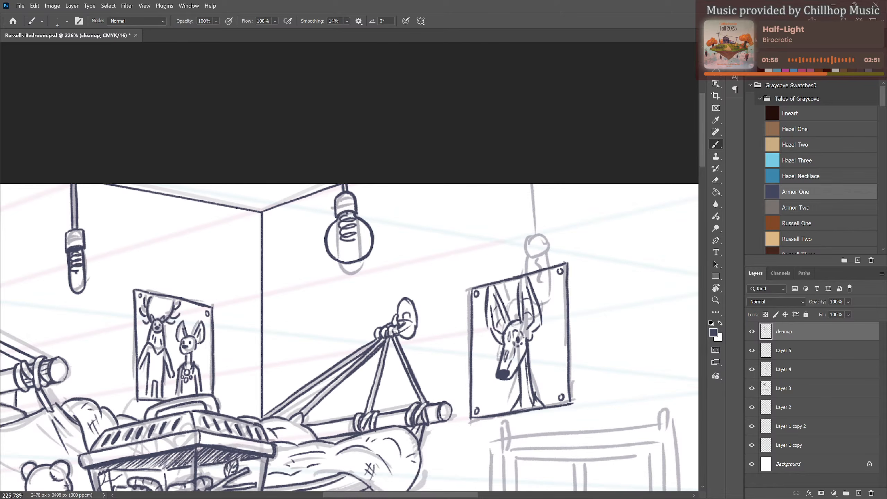
Ink the hanging bulb above the deer-head poster, with its cord, socket, small glass and coiled filament.
{"action": "scroll", "coordinate": [310, 243], "scroll_direction": "down", "scroll_amount": 3}
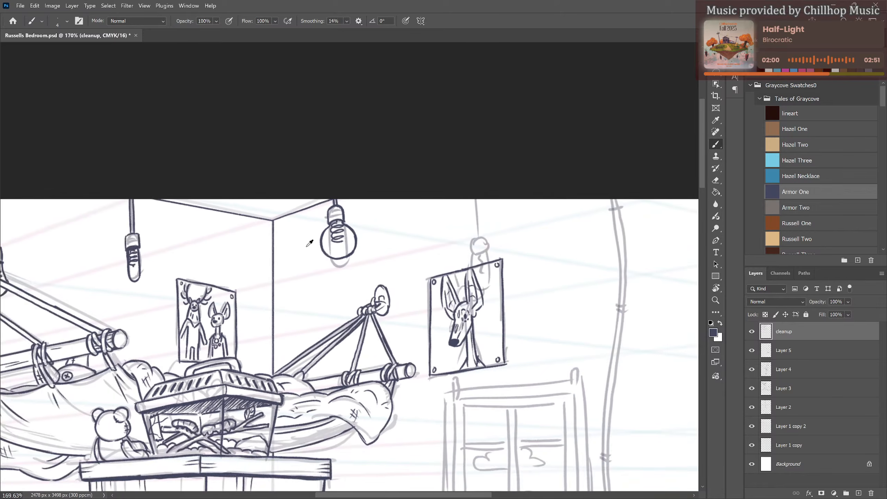
{"action": "left_click_drag", "start_coordinate": [458, 284], "coordinate": [356, 288]}
{"action": "scroll", "coordinate": [366, 249], "scroll_direction": "up", "scroll_amount": 2}
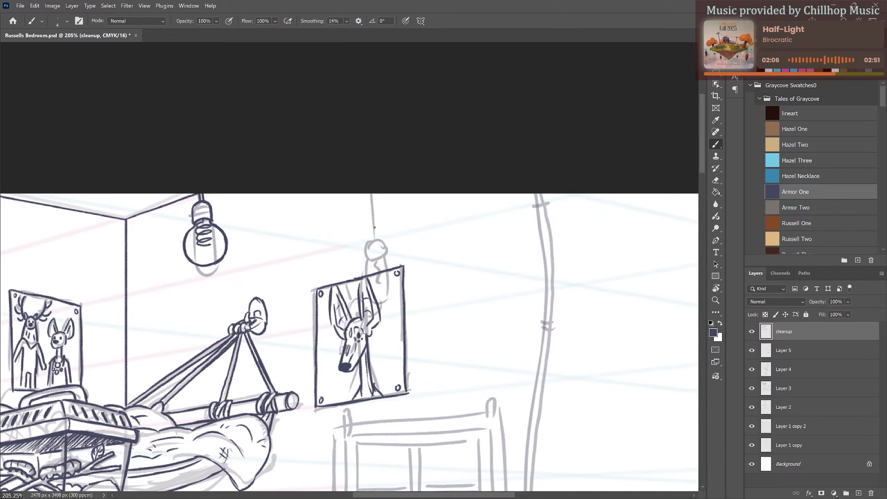
{"action": "mouse_move", "coordinate": [376, 224]}
{"action": "left_mouse_down"}
{"action": "mouse_move", "coordinate": [366, 241]}
{"action": "mouse_move", "coordinate": [381, 239]}
{"action": "left_mouse_up"}
{"action": "left_click_drag", "start_coordinate": [371, 193], "coordinate": [374, 223]}
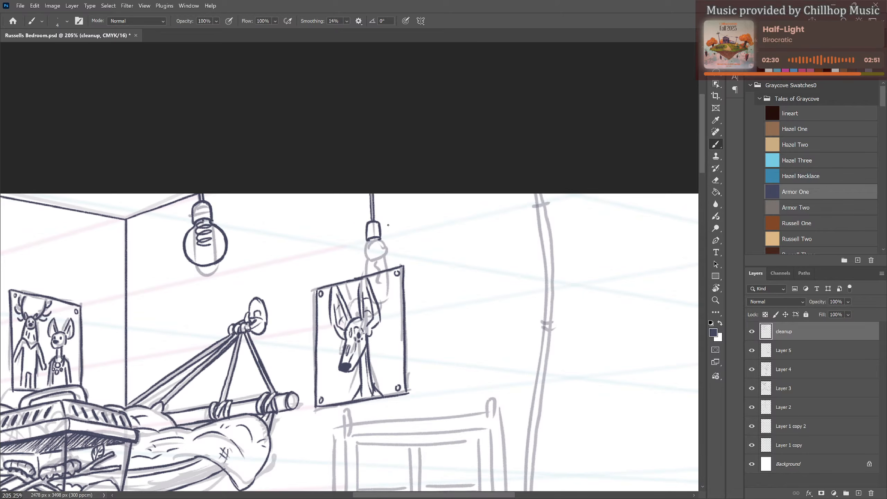
{"action": "mouse_move", "coordinate": [369, 240]}
{"action": "left_mouse_down"}
{"action": "mouse_move", "coordinate": [366, 268]}
{"action": "mouse_move", "coordinate": [383, 268]}
{"action": "left_mouse_up"}
{"action": "mouse_move", "coordinate": [377, 236]}
{"action": "left_mouse_down"}
{"action": "mouse_move", "coordinate": [384, 266]}
{"action": "mouse_move", "coordinate": [371, 245]}
{"action": "mouse_move", "coordinate": [376, 258]}
{"action": "left_mouse_up"}
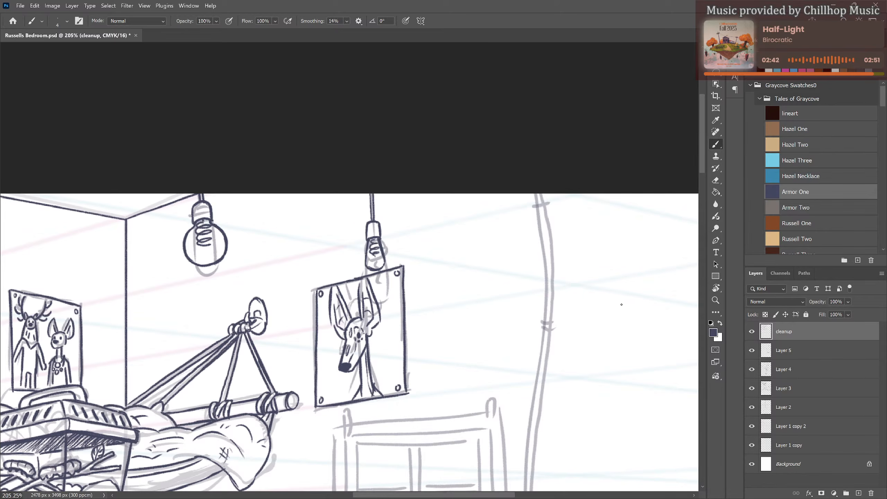
Ink the left, bottom and top edges of the window poster below the deer-head poster, with a small tear in the bottom edge.
{"action": "scroll", "coordinate": [621, 305], "scroll_direction": "down", "scroll_amount": 3}
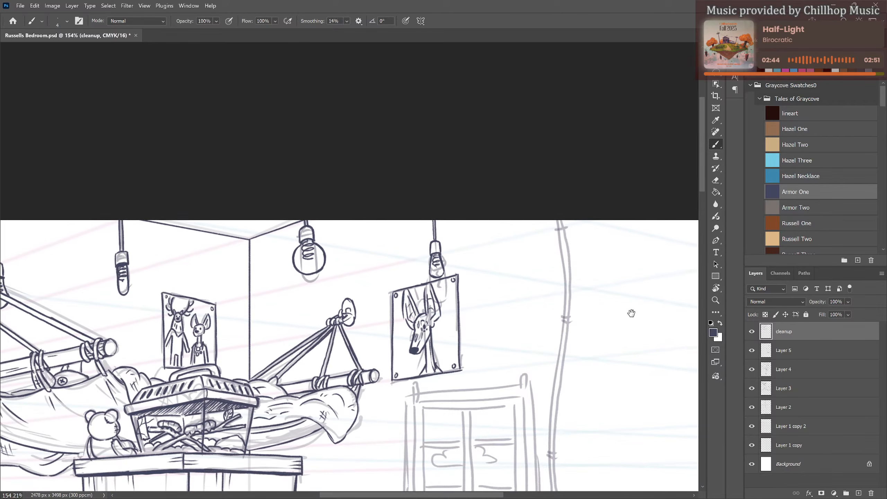
{"action": "left_click_drag", "start_coordinate": [631, 313], "coordinate": [531, 282]}
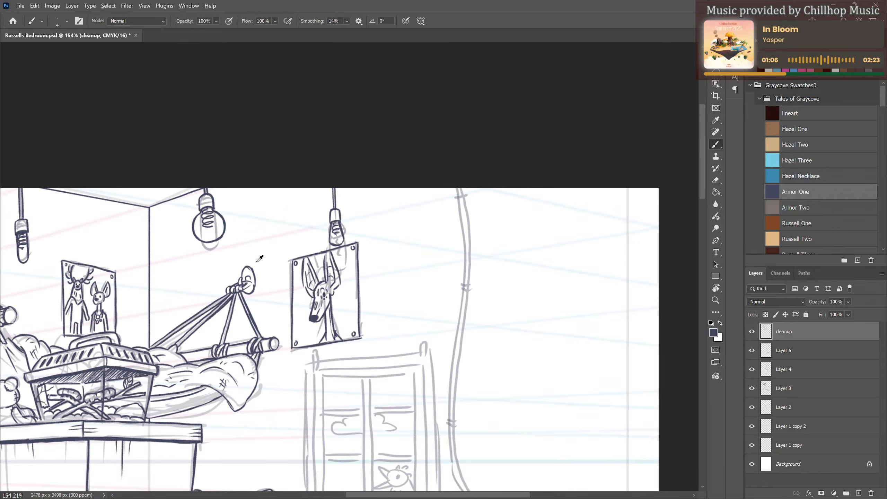
{"action": "scroll", "coordinate": [254, 262], "scroll_direction": "down", "scroll_amount": 6}
{"action": "scroll", "coordinate": [339, 295], "scroll_direction": "up", "scroll_amount": 6}
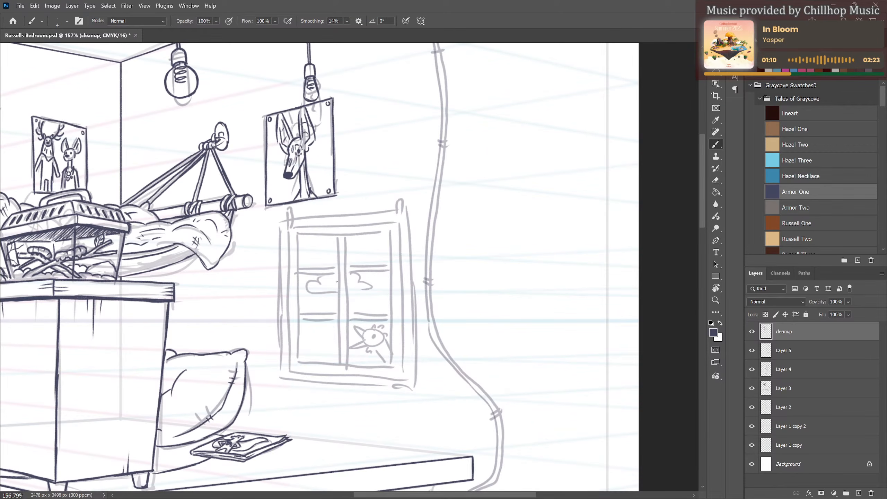
{"action": "mouse_move", "coordinate": [280, 222]}
{"action": "left_mouse_down"}
{"action": "mouse_move", "coordinate": [282, 379]}
{"action": "mouse_move", "coordinate": [302, 382]}
{"action": "left_mouse_up"}
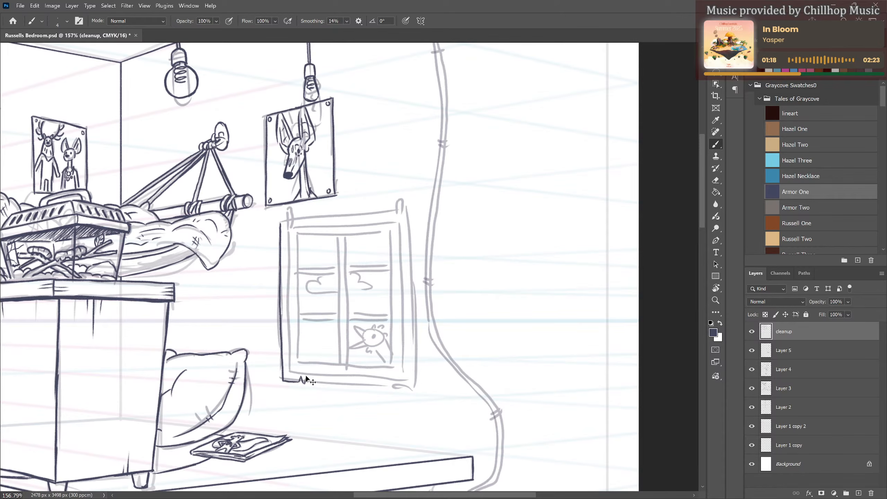
{"action": "left_click_drag", "start_coordinate": [283, 379], "coordinate": [416, 388]}
{"action": "left_click_drag", "start_coordinate": [280, 221], "coordinate": [416, 209]}
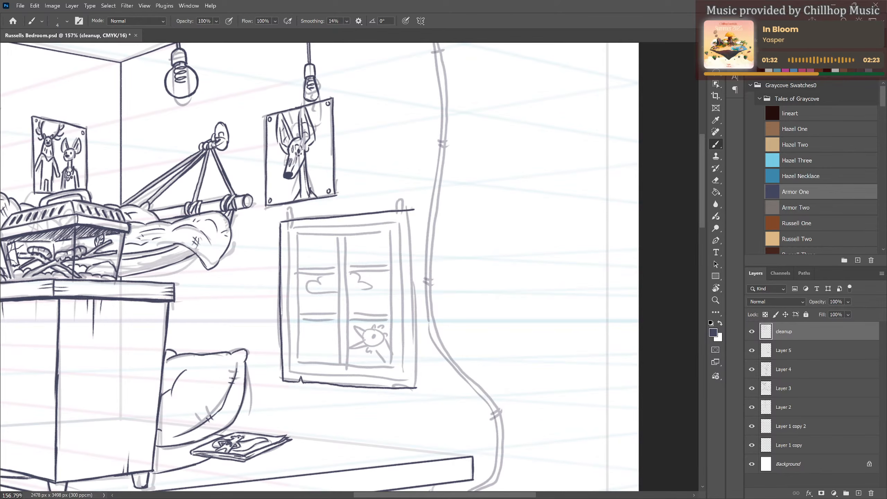
Trim the overshooting ends at the window poster's right corners and ink its right edge.
{"action": "key", "text": "e"}
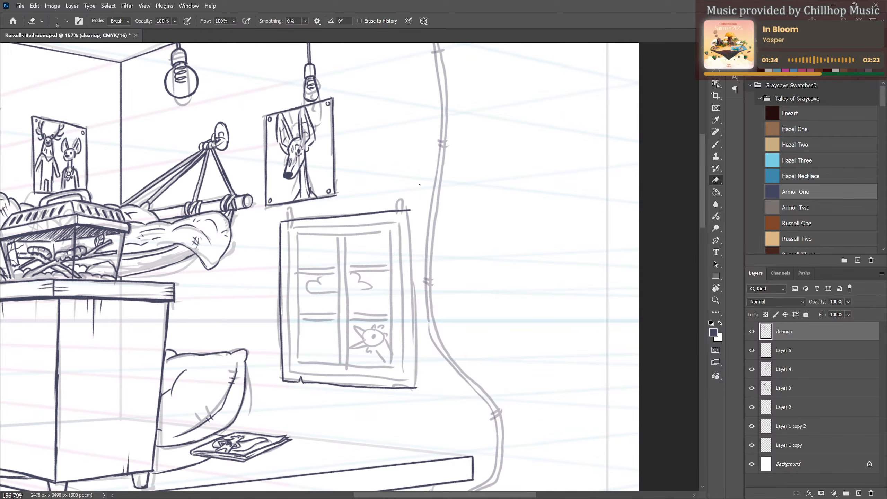
{"action": "key", "text": "b"}
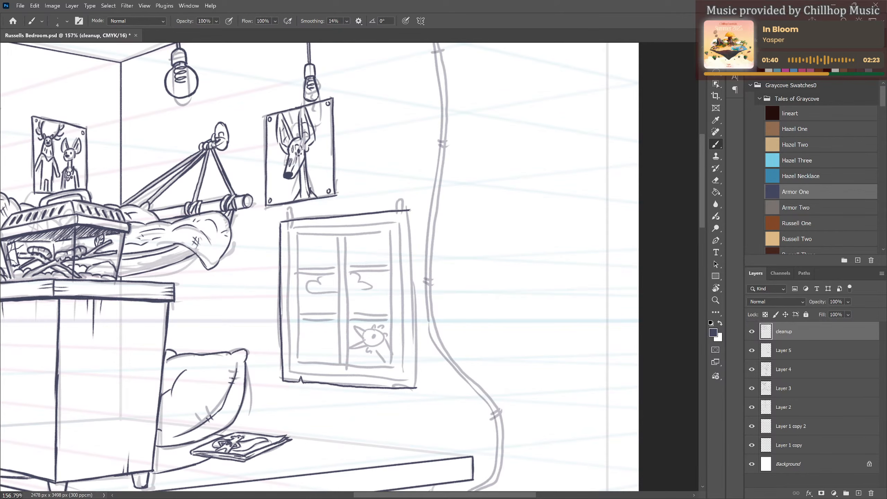
{"action": "left_click_drag", "start_coordinate": [411, 215], "coordinate": [415, 388]}
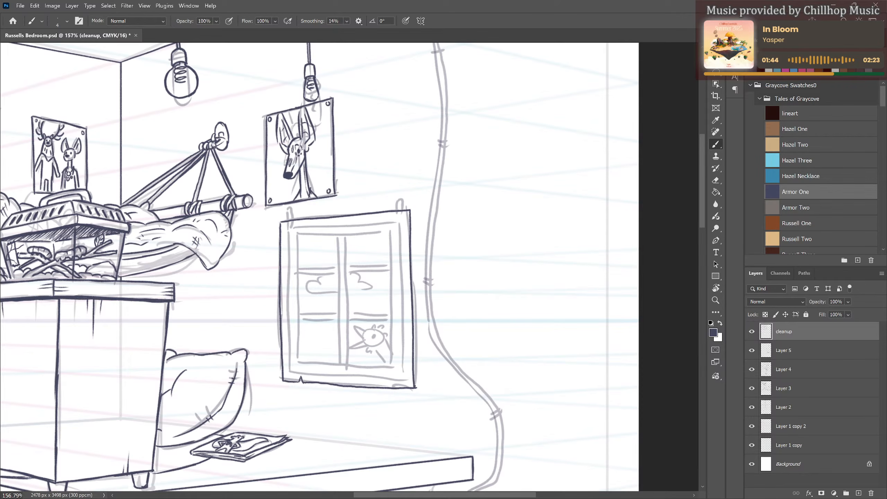
{"action": "key", "text": "e"}
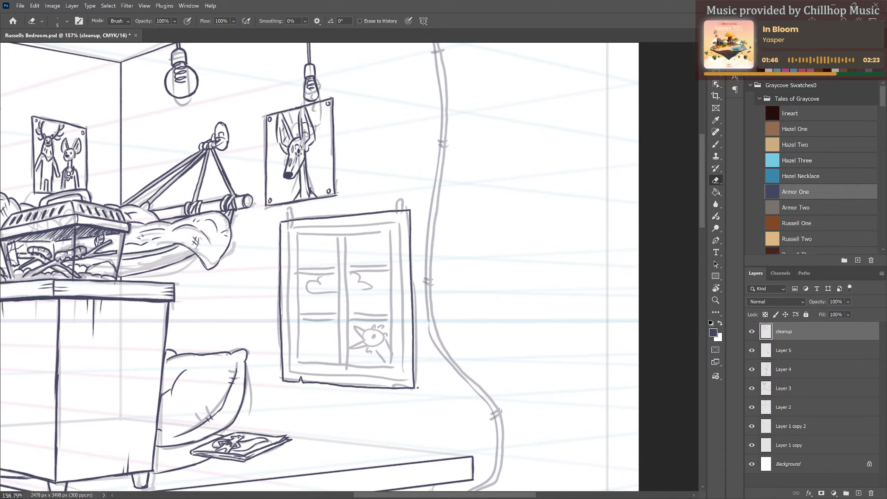
Ink a small pin in each of the four corners of the window poster.
{"action": "key", "text": "b"}
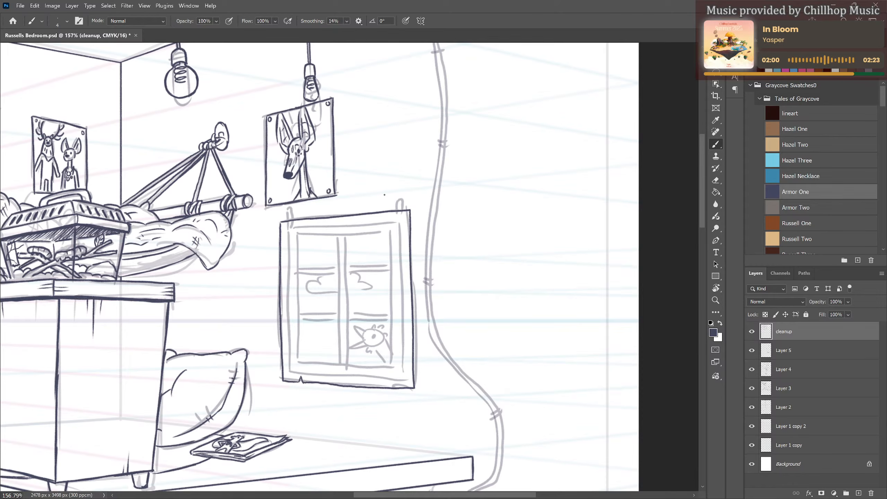
{"action": "left_click_drag", "start_coordinate": [405, 213], "coordinate": [404, 214]}
{"action": "left_click_drag", "start_coordinate": [285, 225], "coordinate": [285, 227]}
{"action": "left_click_drag", "start_coordinate": [410, 383], "coordinate": [410, 384]}
{"action": "left_click_drag", "start_coordinate": [289, 232], "coordinate": [292, 368]}
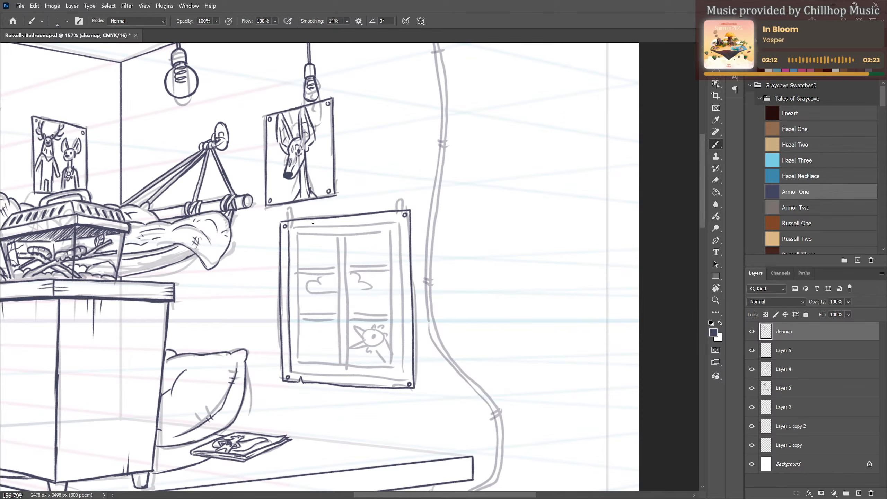
Ink the outer frame of the window drawn inside the window poster, following the poster's edges just inside the pins.
{"action": "left_click_drag", "start_coordinate": [288, 230], "coordinate": [399, 222]}
{"action": "left_click_drag", "start_coordinate": [294, 374], "coordinate": [402, 377]}
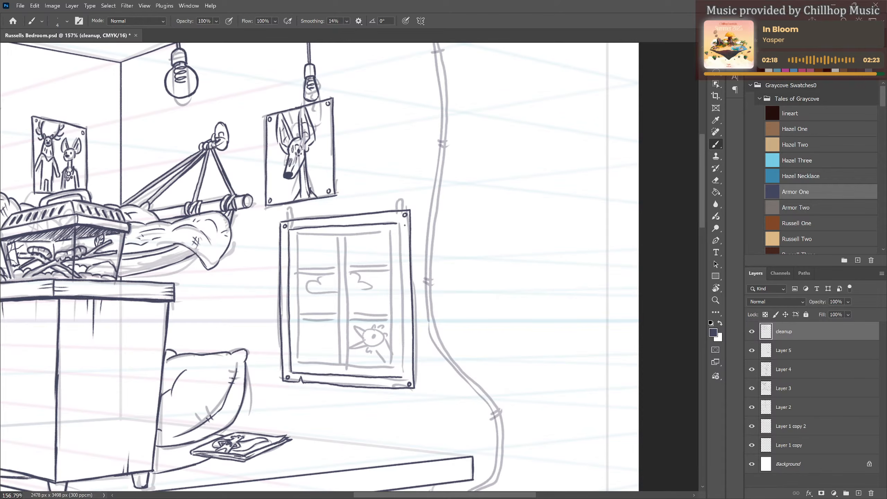
{"action": "left_click_drag", "start_coordinate": [398, 224], "coordinate": [402, 379]}
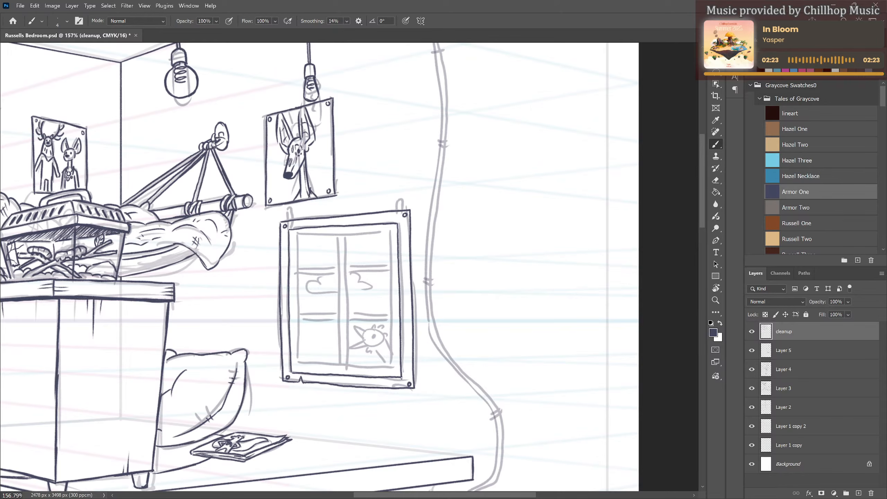
{"action": "key", "text": "e"}
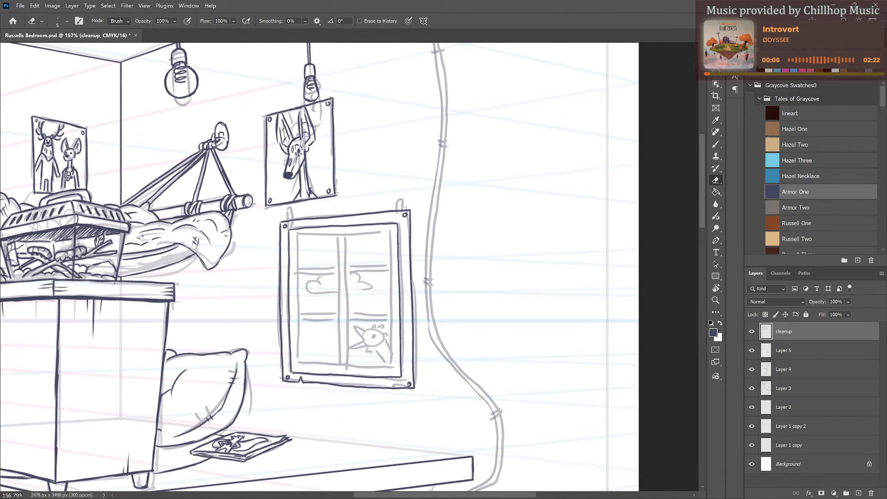
{"action": "key", "text": "b"}
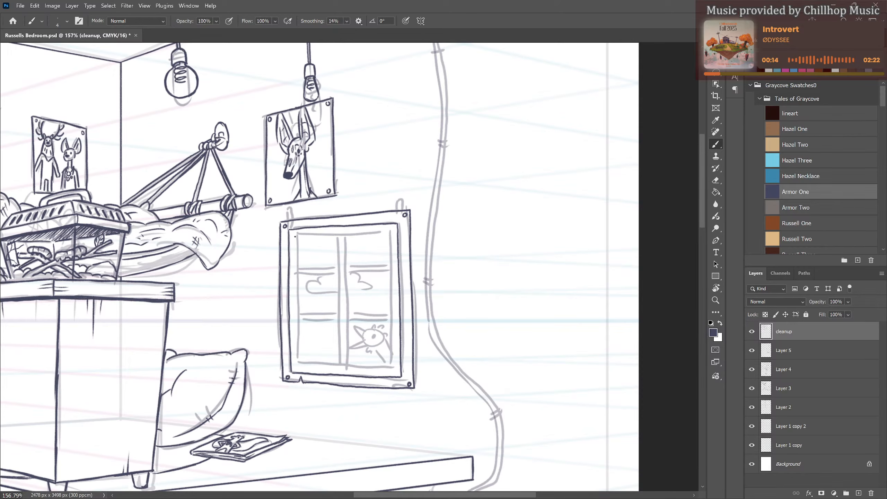
Ink the smaller inner rectangle of the window, enclosing the glass panes.
{"action": "left_click_drag", "start_coordinate": [295, 236], "coordinate": [299, 364]}
{"action": "key", "text": "ctrl+z"}
{"action": "left_click_drag", "start_coordinate": [298, 236], "coordinate": [386, 231]}
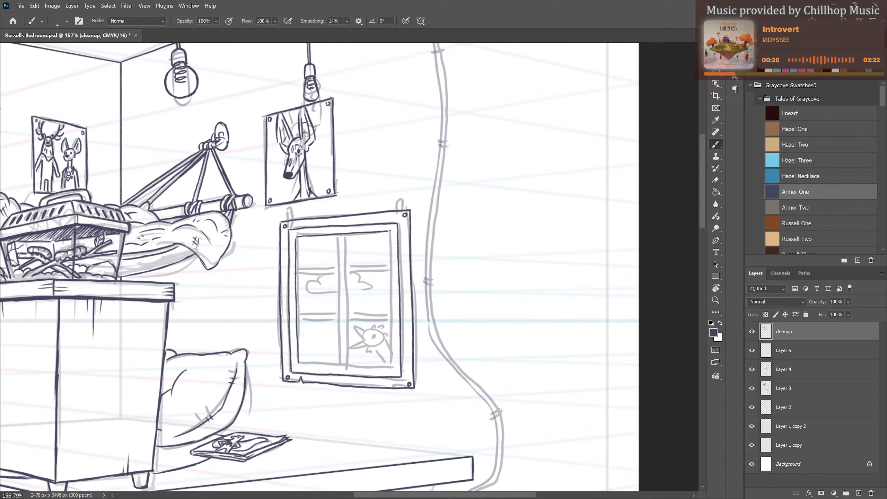
{"action": "left_click_drag", "start_coordinate": [390, 234], "coordinate": [393, 368]}
Ink the window's vertical centre bar and its upper crossbar, each as a pair of parallel lines.
{"action": "mouse_move", "coordinate": [453, 282]}
{"action": "left_mouse_down"}
{"action": "mouse_move", "coordinate": [559, 190]}
{"action": "mouse_move", "coordinate": [561, 177]}
{"action": "left_mouse_up"}
{"action": "mouse_move", "coordinate": [408, 259]}
{"action": "left_mouse_down"}
{"action": "mouse_move", "coordinate": [499, 262]}
{"action": "mouse_move", "coordinate": [459, 312]}
{"action": "mouse_move", "coordinate": [433, 308]}
{"action": "left_mouse_up"}
{"action": "left_click_drag", "start_coordinate": [356, 221], "coordinate": [357, 353]}
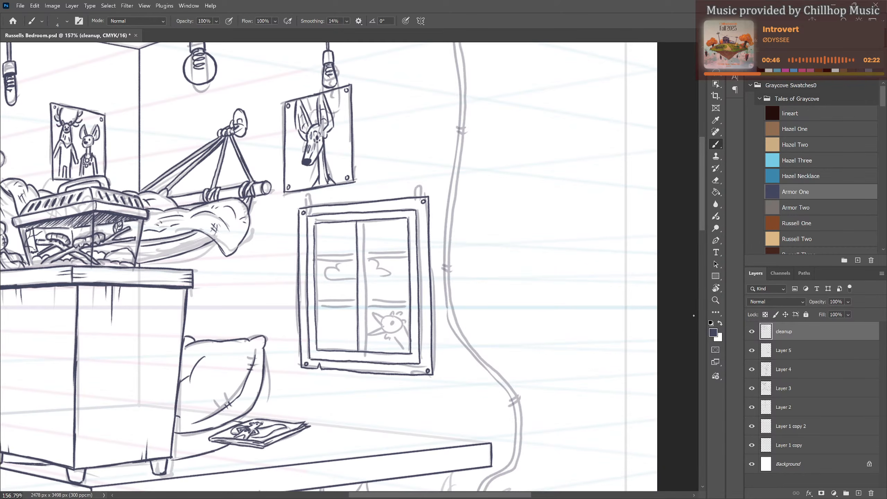
{"action": "left_click_drag", "start_coordinate": [364, 220], "coordinate": [367, 351]}
{"action": "left_click_drag", "start_coordinate": [315, 255], "coordinate": [401, 250]}
{"action": "key", "text": "ctrl+z"}
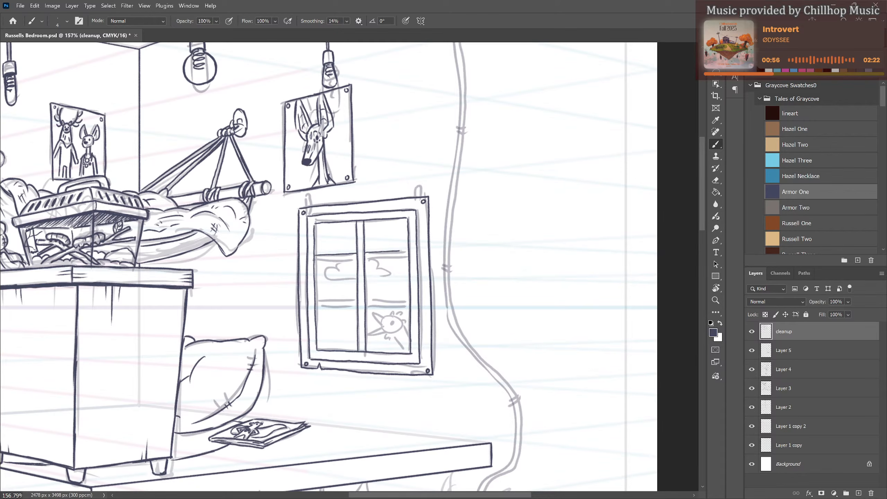
{"action": "left_click_drag", "start_coordinate": [316, 261], "coordinate": [403, 257]}
Ink the window's lower crossbar as two parallel lines on both sides of the centre bar.
{"action": "left_click_drag", "start_coordinate": [368, 354], "coordinate": [397, 272]}
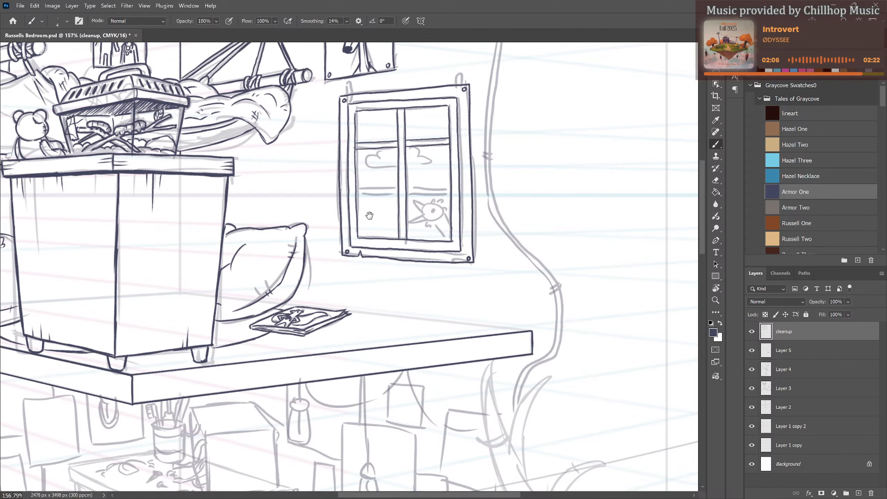
{"action": "left_click_drag", "start_coordinate": [370, 216], "coordinate": [383, 264]}
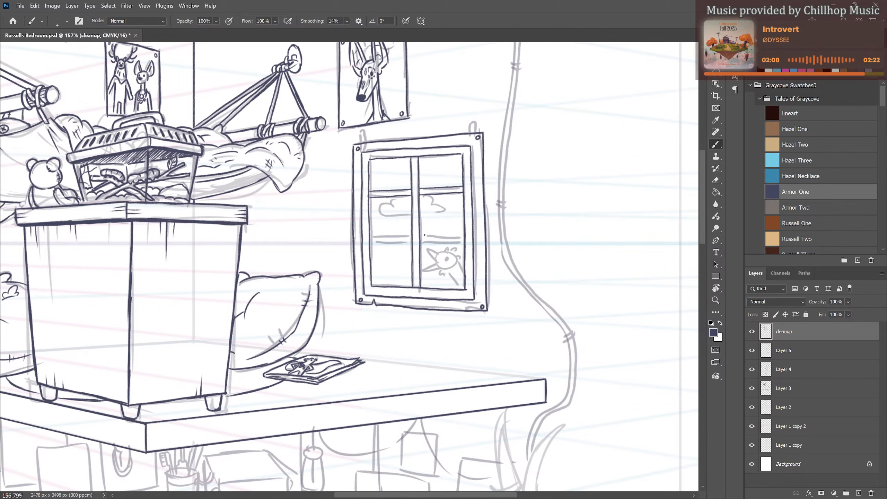
{"action": "left_click_drag", "start_coordinate": [371, 245], "coordinate": [464, 244]}
{"action": "key", "text": "ctrl+z"}
{"action": "left_click_drag", "start_coordinate": [369, 244], "coordinate": [462, 244]}
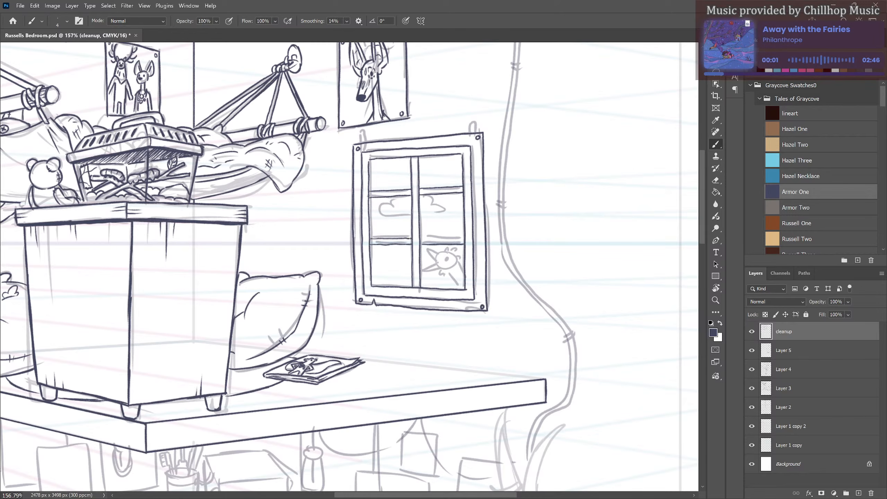
{"action": "left_click_drag", "start_coordinate": [423, 239], "coordinate": [458, 239]}
Ink the puffy cloud across the window's middle panes and add a small cloud in the upper right pane.
{"action": "mouse_move", "coordinate": [384, 216]}
{"action": "left_mouse_down"}
{"action": "mouse_move", "coordinate": [410, 214]}
{"action": "mouse_move", "coordinate": [390, 204]}
{"action": "left_mouse_up"}
{"action": "mouse_move", "coordinate": [424, 196]}
{"action": "left_mouse_down"}
{"action": "mouse_move", "coordinate": [440, 204]}
{"action": "mouse_move", "coordinate": [439, 213]}
{"action": "left_mouse_up"}
{"action": "mouse_move", "coordinate": [434, 170]}
{"action": "left_mouse_down"}
{"action": "mouse_move", "coordinate": [462, 169]}
{"action": "mouse_move", "coordinate": [444, 161]}
{"action": "mouse_move", "coordinate": [460, 161]}
{"action": "left_mouse_up"}
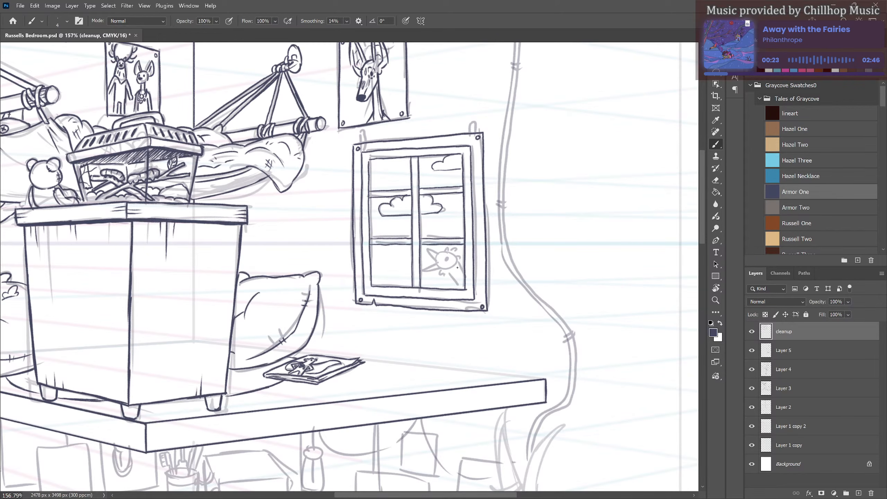
Ink the bird in the lower right windowpane, with its open beak, eye, ruffled head feathers and neck.
{"action": "mouse_move", "coordinate": [428, 250]}
{"action": "left_mouse_down"}
{"action": "mouse_move", "coordinate": [439, 264]}
{"action": "mouse_move", "coordinate": [427, 249]}
{"action": "mouse_move", "coordinate": [442, 262]}
{"action": "mouse_move", "coordinate": [428, 271]}
{"action": "mouse_move", "coordinate": [445, 255]}
{"action": "mouse_move", "coordinate": [425, 256]}
{"action": "mouse_move", "coordinate": [450, 257]}
{"action": "left_mouse_up"}
{"action": "left_click_drag", "start_coordinate": [456, 253], "coordinate": [463, 275]}
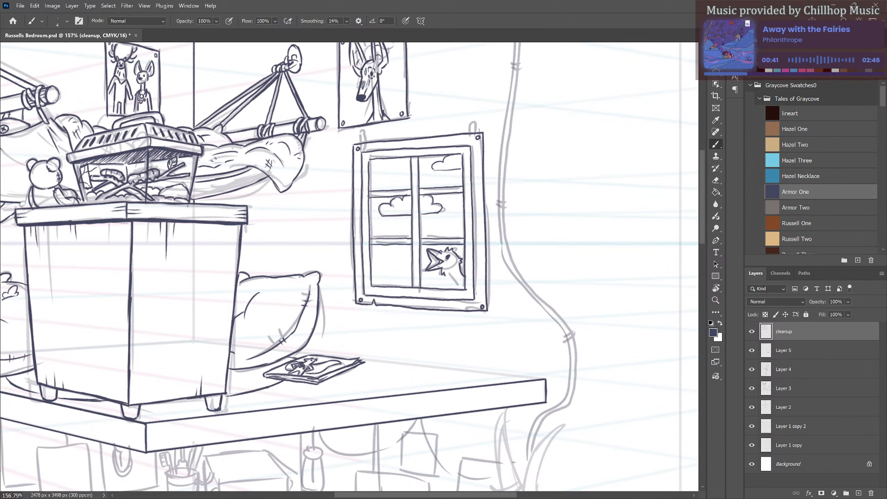
{"action": "key", "text": "e"}
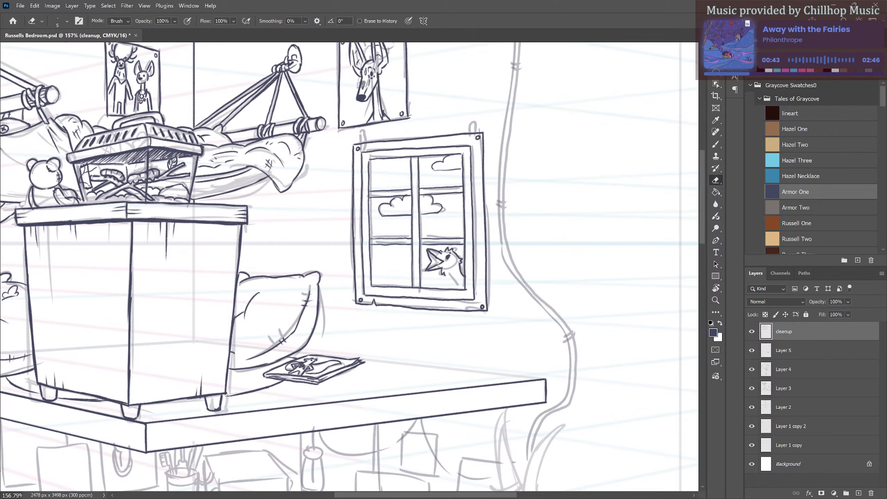
{"action": "key", "text": "b"}
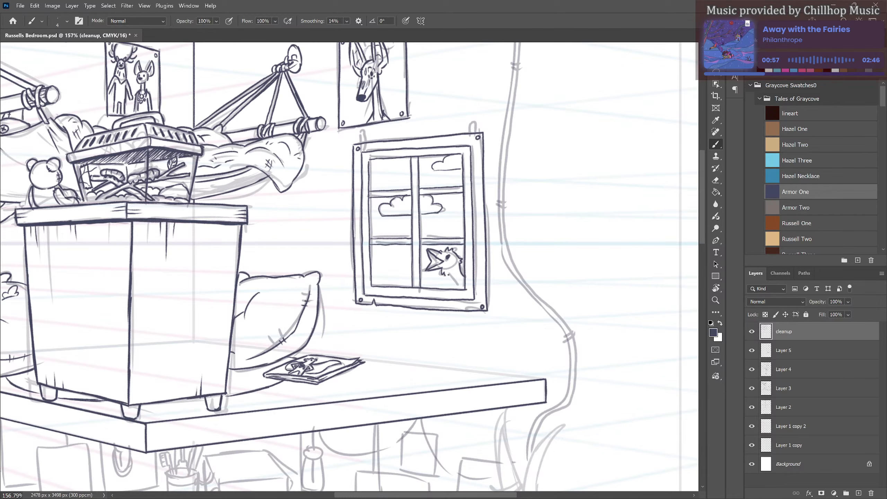
{"action": "left_click_drag", "start_coordinate": [448, 276], "coordinate": [459, 290]}
Ink the wooden platform's back right edge from the magazine to the right corner.
{"action": "scroll", "coordinate": [466, 300], "scroll_direction": "down", "scroll_amount": 11}
{"action": "scroll", "coordinate": [358, 341], "scroll_direction": "up", "scroll_amount": 4}
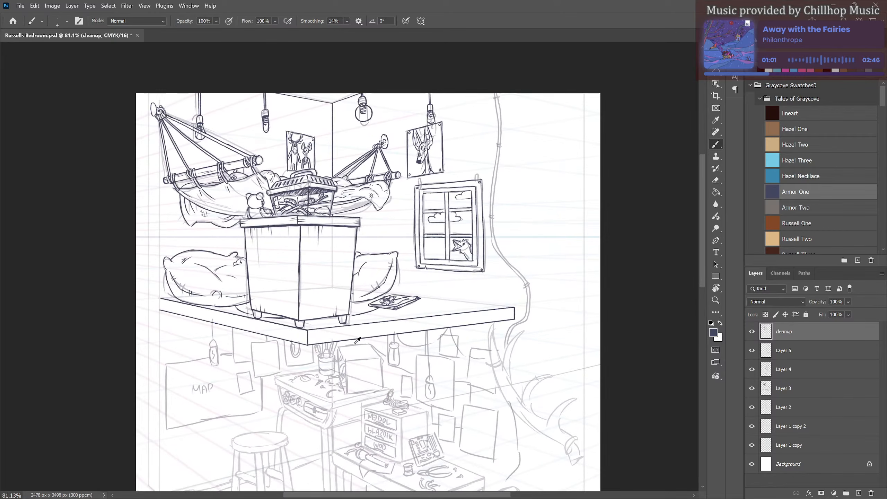
{"action": "left_click_drag", "start_coordinate": [402, 380], "coordinate": [343, 320]}
{"action": "scroll", "coordinate": [353, 236], "scroll_direction": "up", "scroll_amount": 4}
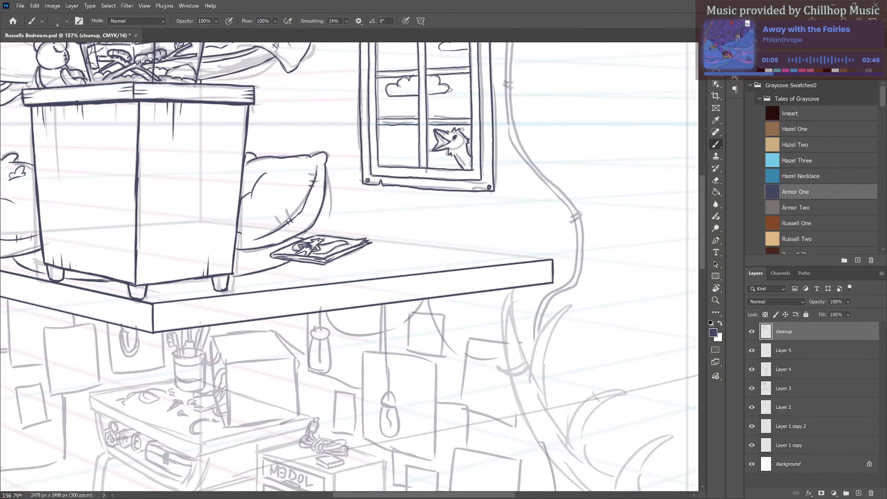
{"action": "left_click_drag", "start_coordinate": [303, 233], "coordinate": [366, 239]}
{"action": "key", "text": "ctrl+z"}
{"action": "left_click_drag", "start_coordinate": [304, 233], "coordinate": [553, 260]}
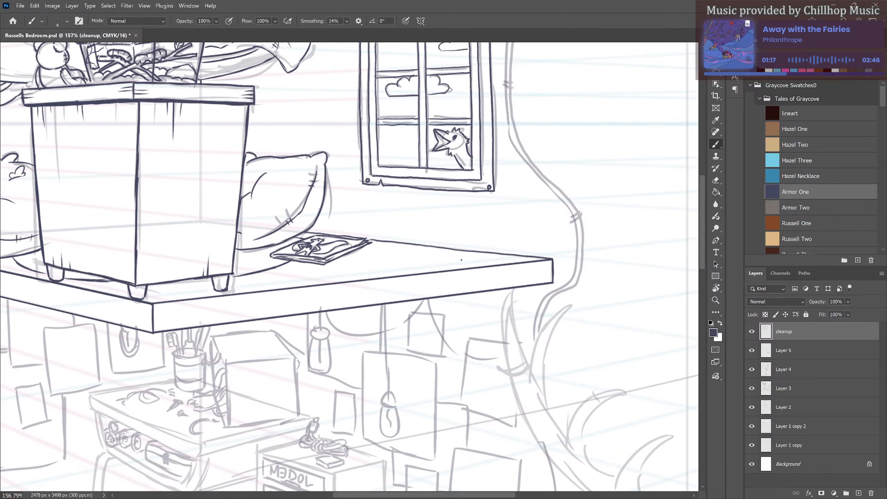
Ink wood-grain lines along the platform's right front face, from the near corner to the far right end.
{"action": "scroll", "coordinate": [244, 302], "scroll_direction": "left", "scroll_amount": 6}
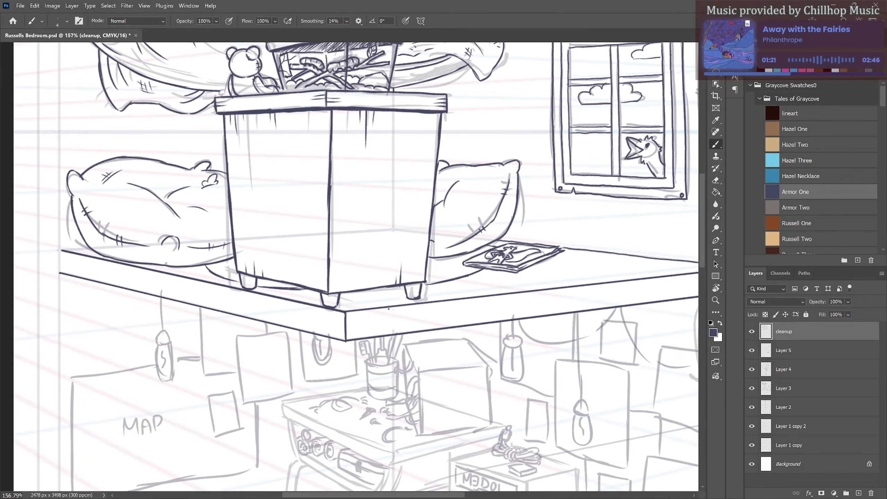
{"action": "mouse_move", "coordinate": [348, 320]}
{"action": "left_mouse_down"}
{"action": "mouse_move", "coordinate": [455, 313]}
{"action": "mouse_move", "coordinate": [450, 318]}
{"action": "mouse_move", "coordinate": [465, 305]}
{"action": "left_mouse_up"}
{"action": "key", "text": "ctrl+z"}
{"action": "left_click_drag", "start_coordinate": [293, 333], "coordinate": [353, 324]}
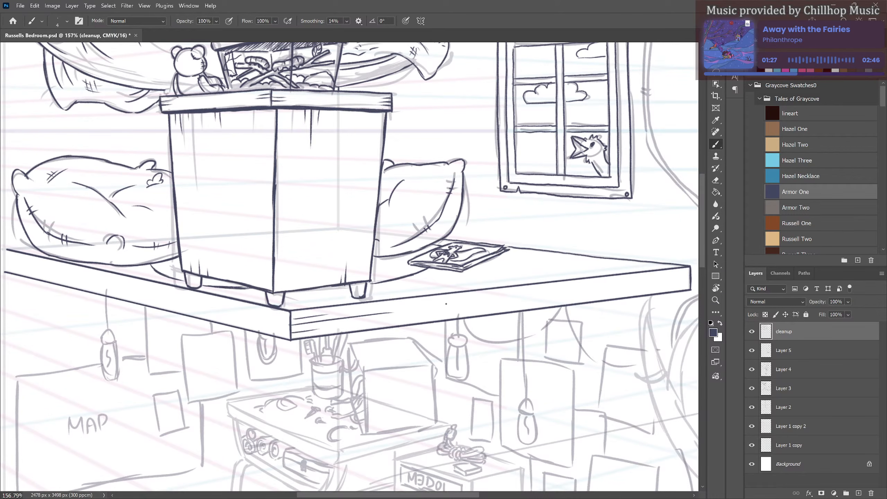
{"action": "left_click_drag", "start_coordinate": [446, 304], "coordinate": [529, 300]}
{"action": "left_click_drag", "start_coordinate": [588, 288], "coordinate": [633, 285]}
{"action": "mouse_move", "coordinate": [687, 274]}
{"action": "left_mouse_down"}
{"action": "mouse_move", "coordinate": [659, 283]}
{"action": "mouse_move", "coordinate": [667, 287]}
{"action": "left_mouse_up"}
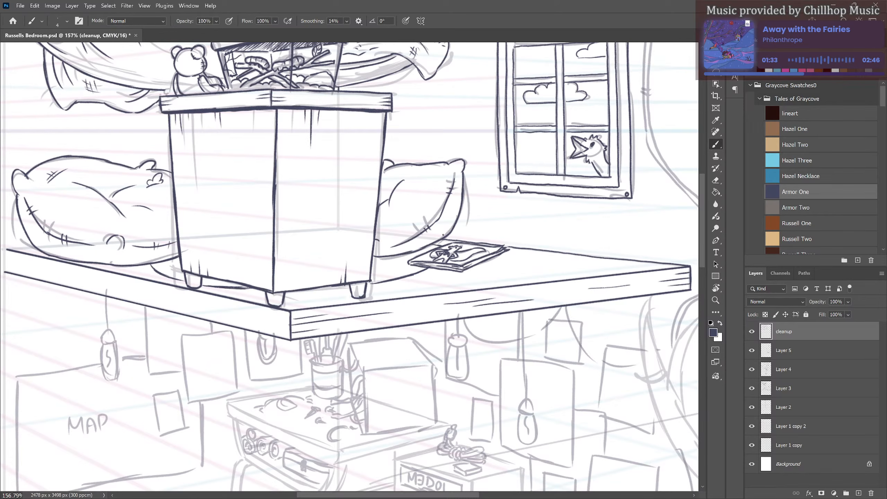
Ink two vertical seams that divide the platform's left front face into three planks.
{"action": "left_click_drag", "start_coordinate": [210, 329], "coordinate": [296, 340]}
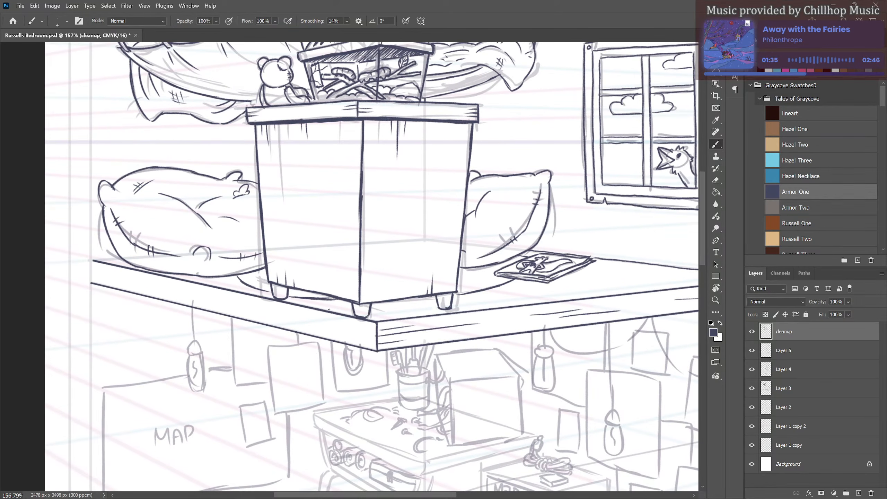
{"action": "left_click_drag", "start_coordinate": [261, 298], "coordinate": [260, 323]}
{"action": "left_click_drag", "start_coordinate": [176, 280], "coordinate": [176, 302]}
{"action": "left_click_drag", "start_coordinate": [261, 298], "coordinate": [271, 296]}
{"action": "left_click_drag", "start_coordinate": [177, 279], "coordinate": [204, 279]}
Ink curved end-grain lines on the middle and right planks of the platform's left front face.
{"action": "mouse_move", "coordinate": [278, 302]}
{"action": "left_mouse_down"}
{"action": "mouse_move", "coordinate": [289, 323]}
{"action": "mouse_move", "coordinate": [286, 303]}
{"action": "mouse_move", "coordinate": [313, 329]}
{"action": "mouse_move", "coordinate": [309, 312]}
{"action": "mouse_move", "coordinate": [370, 332]}
{"action": "mouse_move", "coordinate": [350, 317]}
{"action": "mouse_move", "coordinate": [370, 339]}
{"action": "mouse_move", "coordinate": [358, 322]}
{"action": "mouse_move", "coordinate": [376, 338]}
{"action": "left_mouse_up"}
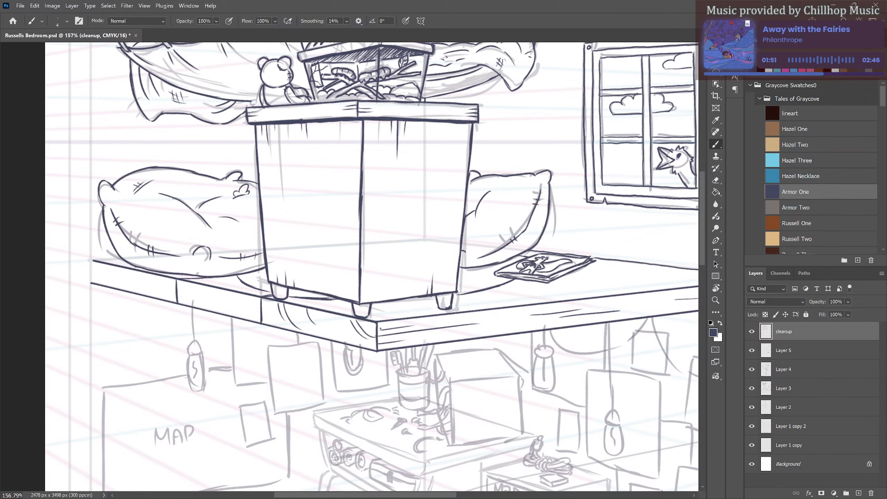
{"action": "mouse_move", "coordinate": [182, 301]}
{"action": "left_mouse_down"}
{"action": "mouse_move", "coordinate": [240, 292]}
{"action": "mouse_move", "coordinate": [224, 311]}
{"action": "mouse_move", "coordinate": [255, 293]}
{"action": "left_mouse_up"}
{"action": "mouse_move", "coordinate": [202, 309]}
{"action": "left_mouse_down"}
{"action": "mouse_move", "coordinate": [214, 302]}
{"action": "mouse_move", "coordinate": [214, 317]}
{"action": "mouse_move", "coordinate": [313, 341]}
{"action": "left_mouse_up"}
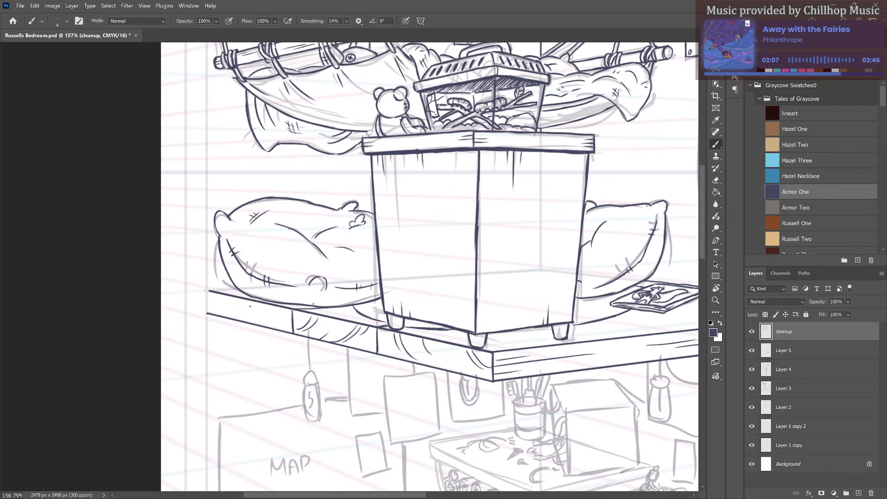
{"action": "mouse_move", "coordinate": [209, 292]}
{"action": "left_mouse_down"}
{"action": "mouse_move", "coordinate": [208, 314]}
{"action": "mouse_move", "coordinate": [230, 288]}
{"action": "mouse_move", "coordinate": [209, 313]}
{"action": "mouse_move", "coordinate": [232, 295]}
{"action": "mouse_move", "coordinate": [249, 313]}
{"action": "mouse_move", "coordinate": [263, 303]}
{"action": "mouse_move", "coordinate": [256, 317]}
{"action": "mouse_move", "coordinate": [272, 304]}
{"action": "mouse_move", "coordinate": [283, 320]}
{"action": "left_mouse_up"}
{"action": "key", "text": "ctrl+z"}
{"action": "key", "text": "ctrl+z"}
{"action": "key", "text": "ctrl+z"}
{"action": "key", "text": "ctrl+z"}
{"action": "key", "text": "ctrl+z"}
Ink curved end-grain lines on the leftmost plank of the platform's left front face.
{"action": "left_click_drag", "start_coordinate": [251, 301], "coordinate": [277, 320]}
{"action": "mouse_move", "coordinate": [212, 292]}
{"action": "left_mouse_down"}
{"action": "mouse_move", "coordinate": [222, 313]}
{"action": "mouse_move", "coordinate": [237, 316]}
{"action": "left_mouse_up"}
Look over the inked upper room and the rough sketch of the desk area beneath the platform.
{"action": "left_click_drag", "start_coordinate": [517, 305], "coordinate": [362, 272]}
{"action": "left_click_drag", "start_coordinate": [520, 292], "coordinate": [400, 288]}
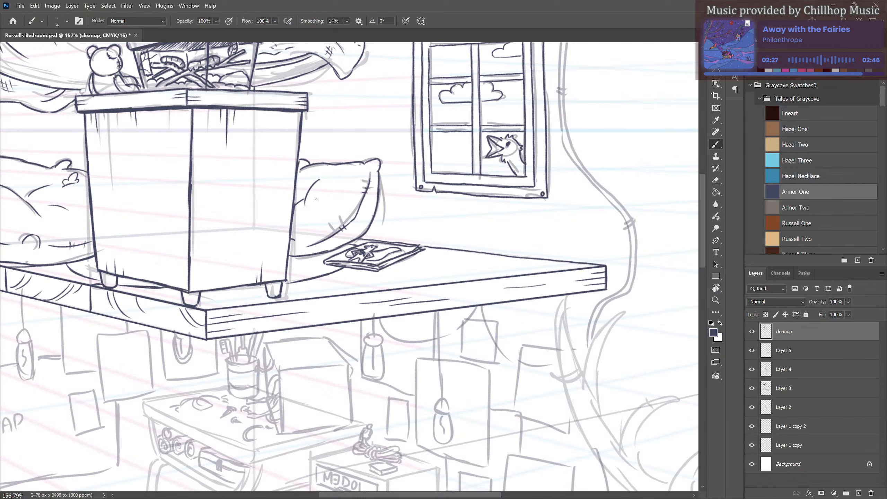
{"action": "scroll", "coordinate": [316, 199], "scroll_direction": "down", "scroll_amount": 2}
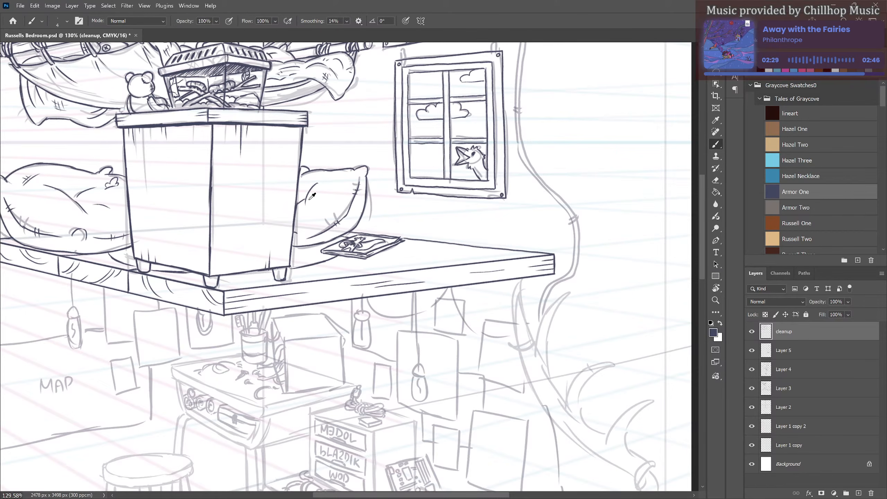
{"action": "scroll", "coordinate": [313, 196], "scroll_direction": "down", "scroll_amount": 2}
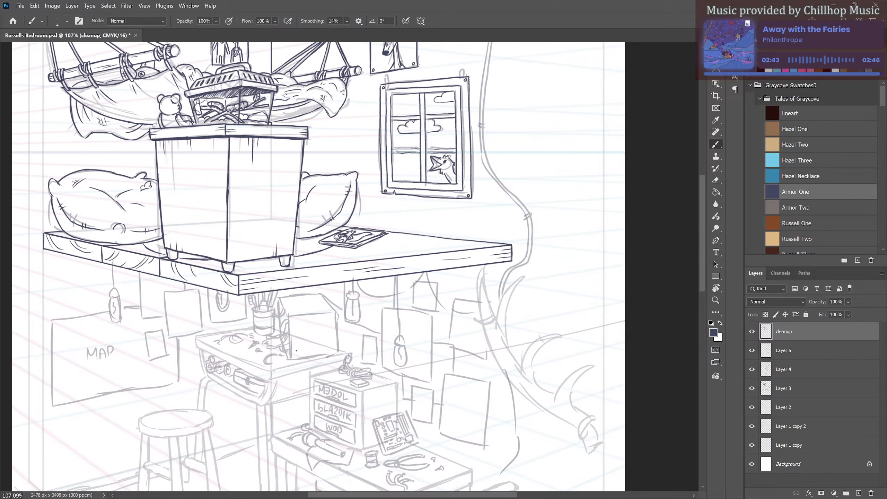
{"action": "scroll", "coordinate": [287, 286], "scroll_direction": "down", "scroll_amount": 6}
{"action": "scroll", "coordinate": [229, 276], "scroll_direction": "up", "scroll_amount": 6}
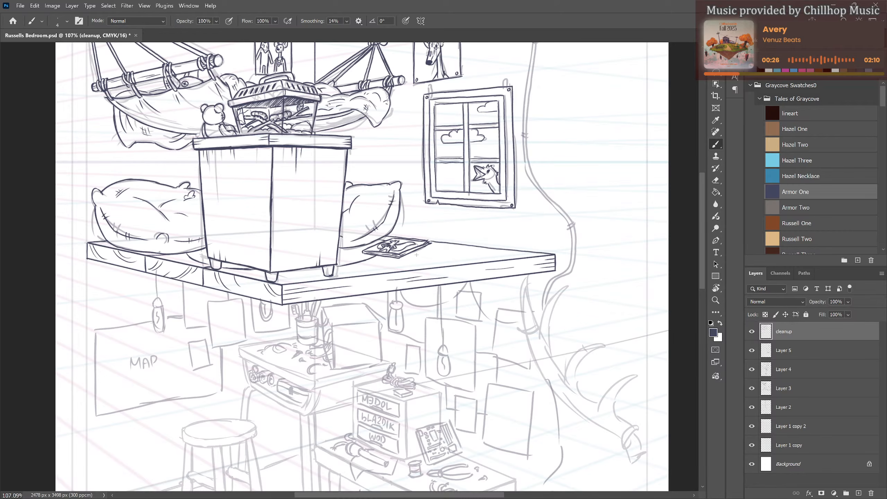
{"action": "scroll", "coordinate": [295, 254], "scroll_direction": "up", "scroll_amount": 3}
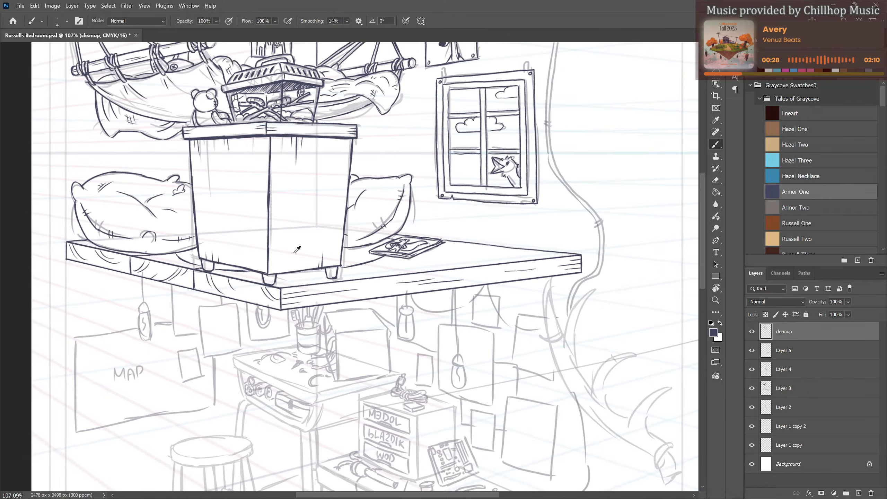
{"action": "scroll", "coordinate": [295, 254], "scroll_direction": "down", "scroll_amount": 8}
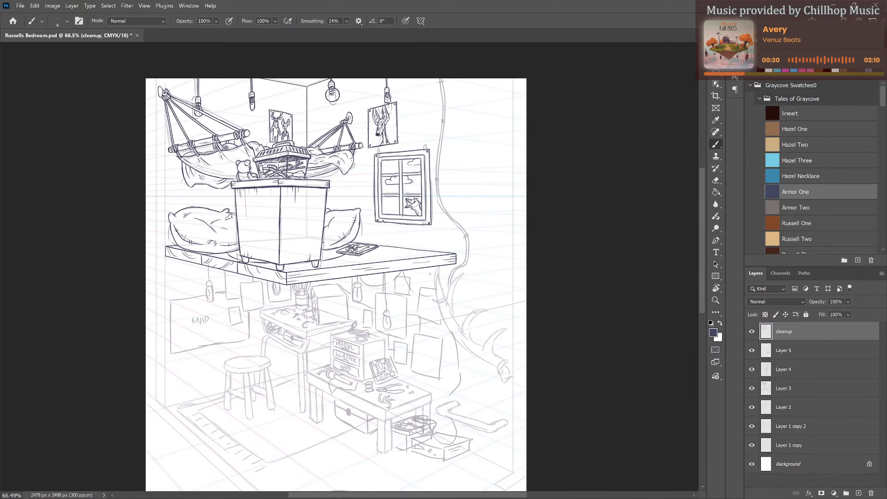
{"action": "scroll", "coordinate": [386, 326], "scroll_direction": "up", "scroll_amount": 2}
{"action": "scroll", "coordinate": [402, 299], "scroll_direction": "up", "scroll_amount": 3}
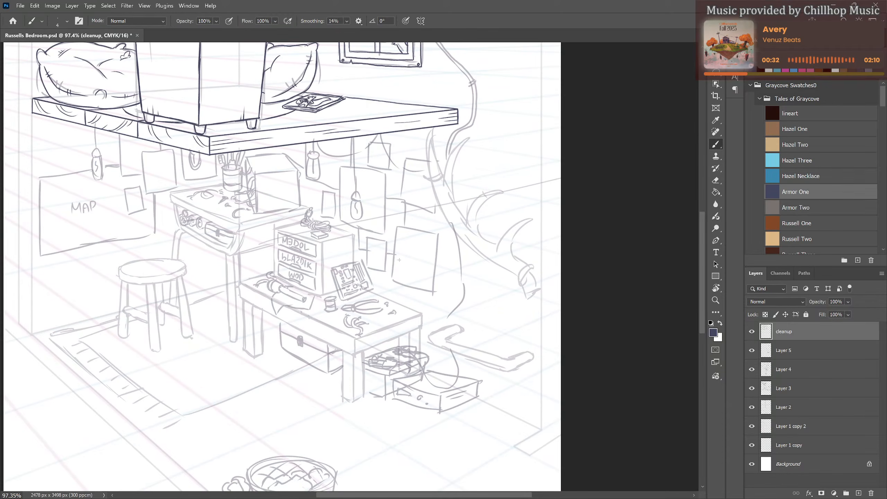
{"action": "scroll", "coordinate": [378, 237], "scroll_direction": "up", "scroll_amount": 1}
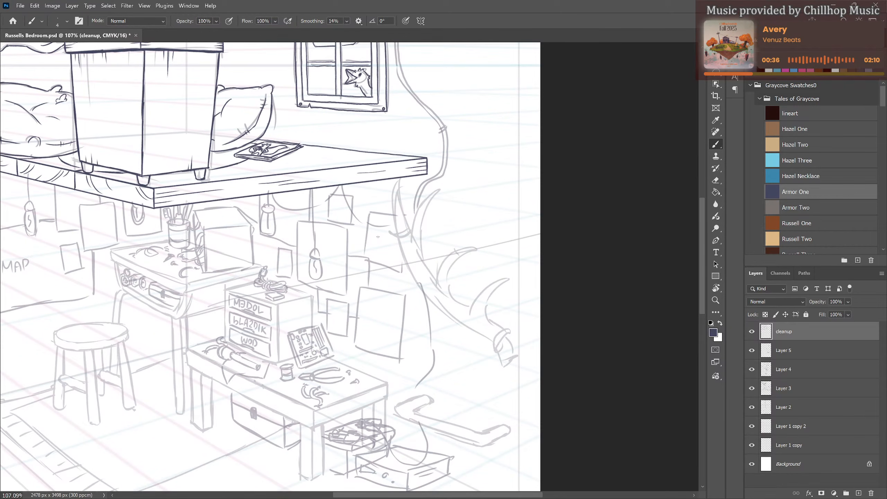
{"action": "scroll", "coordinate": [379, 237], "scroll_direction": "down", "scroll_amount": 4}
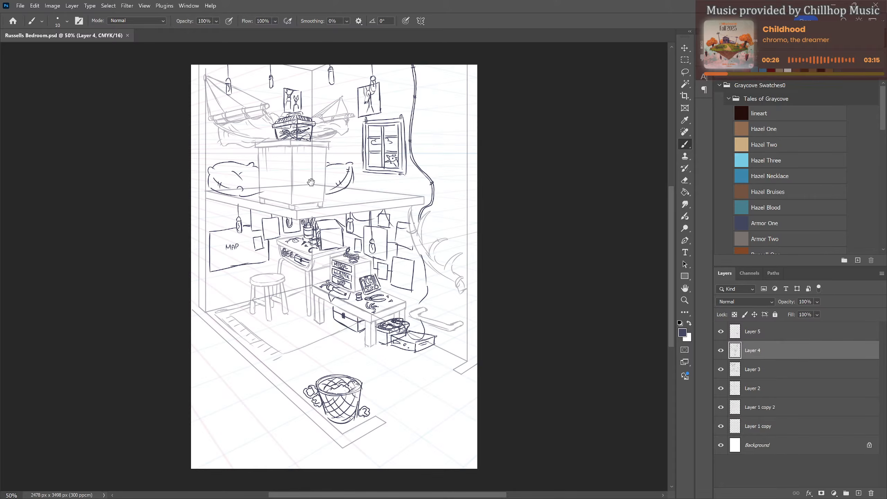
Hide Layer 4 and show it again to check which parts of the rough sketch it holds.
{"action": "left_click_drag", "start_coordinate": [311, 182], "coordinate": [363, 320]}
{"action": "scroll", "coordinate": [370, 298], "scroll_direction": "up", "scroll_amount": 4}
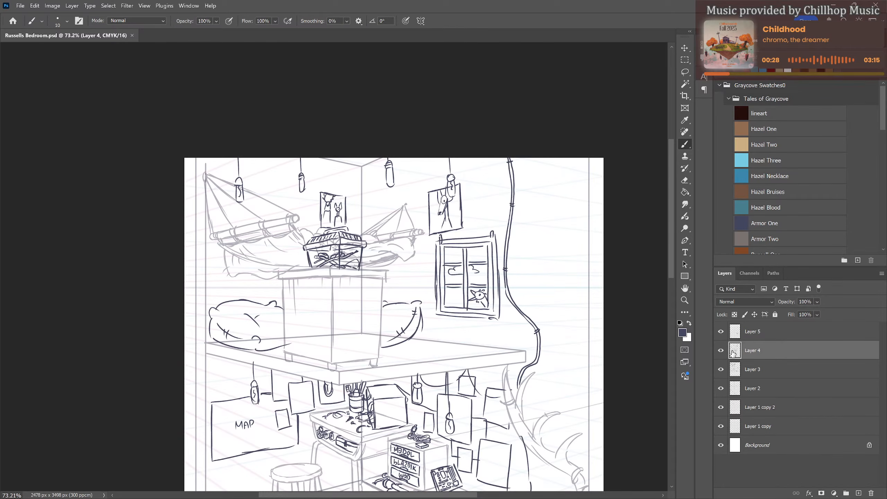
{"action": "left_click", "coordinate": [721, 350]}
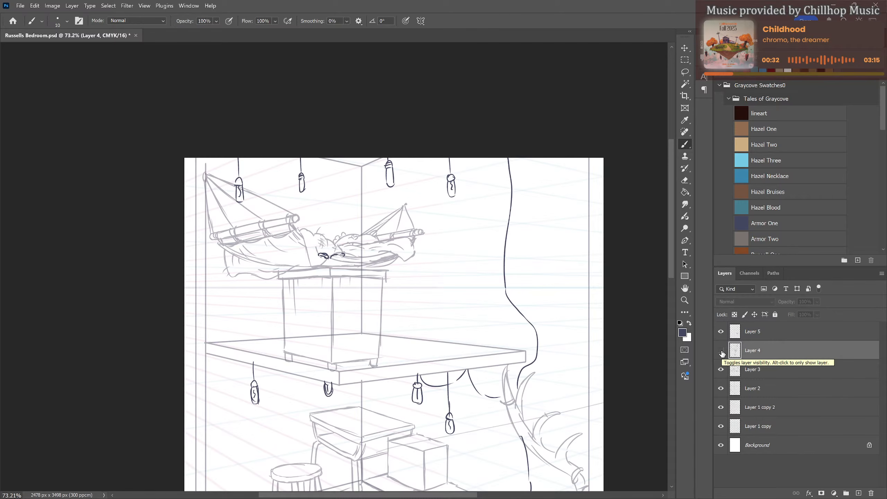
{"action": "left_click", "coordinate": [721, 351]}
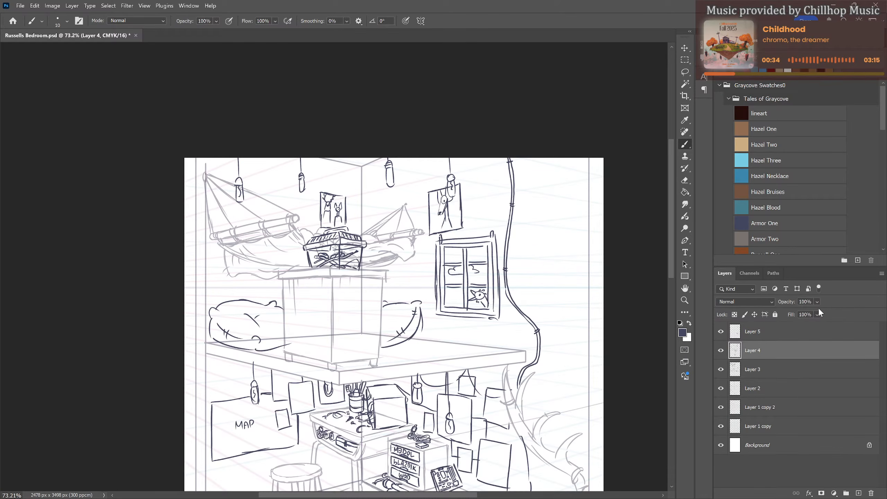
Lower the opacity of Layer 4 to about 20% and of Layer 5 to 14% to fade the rough sketch.
{"action": "left_click_drag", "start_coordinate": [800, 313], "coordinate": [808, 313]}
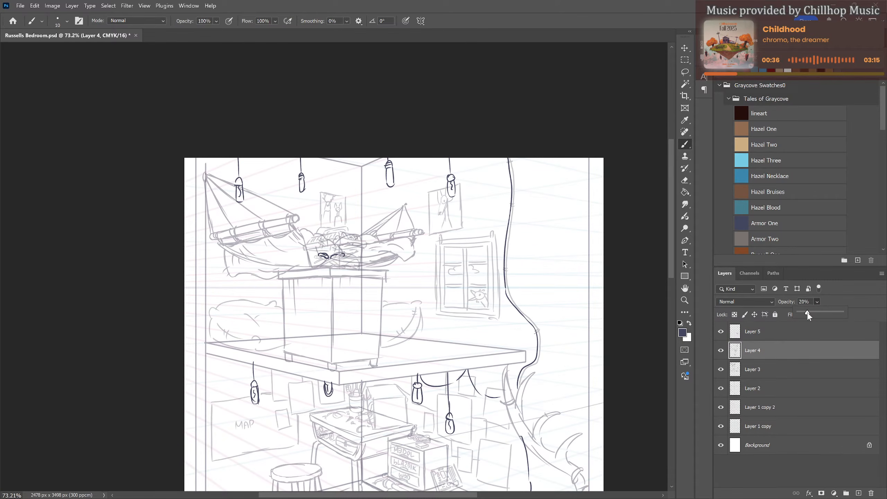
{"action": "left_click", "coordinate": [773, 336]}
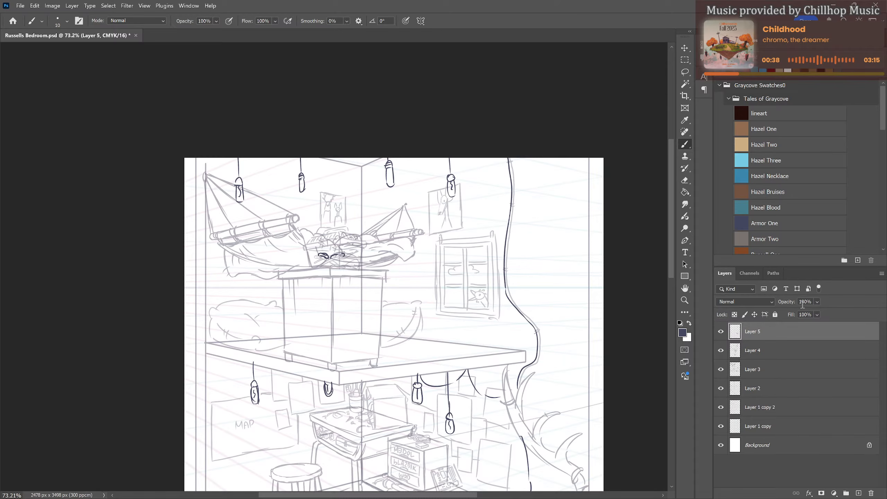
{"action": "left_click", "coordinate": [817, 302]}
{"action": "left_click_drag", "start_coordinate": [808, 312], "coordinate": [806, 314]}
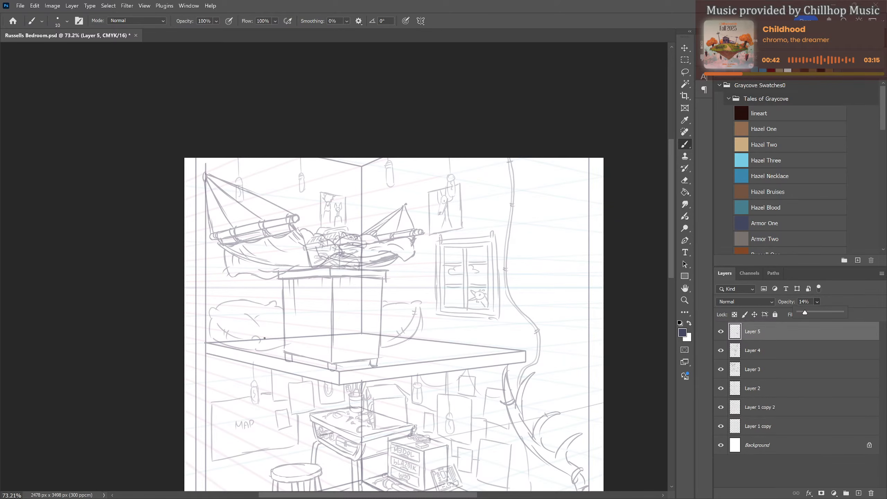
Examine the faded rough sketch from the hammock and platform down to the desk, stool, rug and waste basket.
{"action": "scroll", "coordinate": [304, 276], "scroll_direction": "down", "scroll_amount": 3}
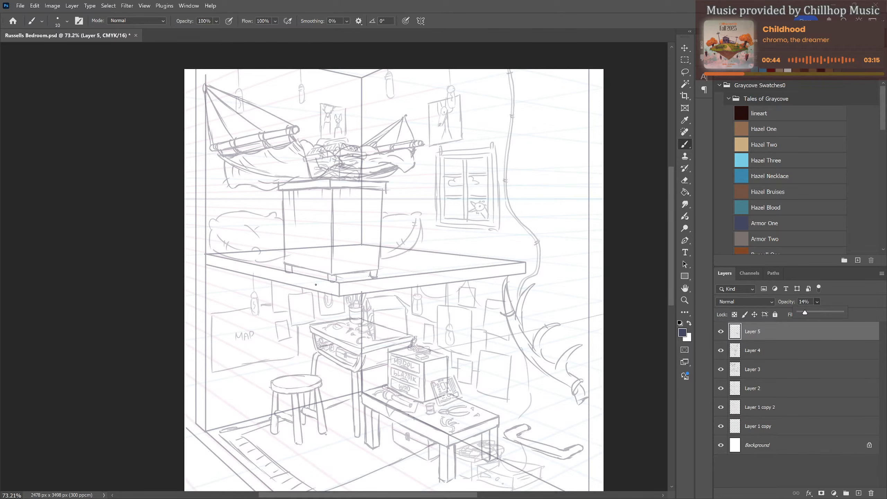
{"action": "left_click_drag", "start_coordinate": [241, 174], "coordinate": [257, 248]}
{"action": "left_click_drag", "start_coordinate": [266, 253], "coordinate": [313, 271]}
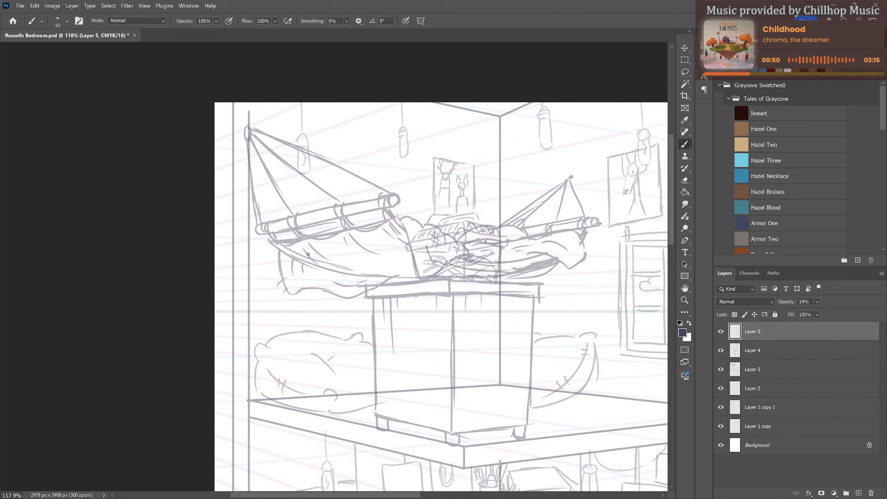
{"action": "scroll", "coordinate": [339, 274], "scroll_direction": "down", "scroll_amount": 5}
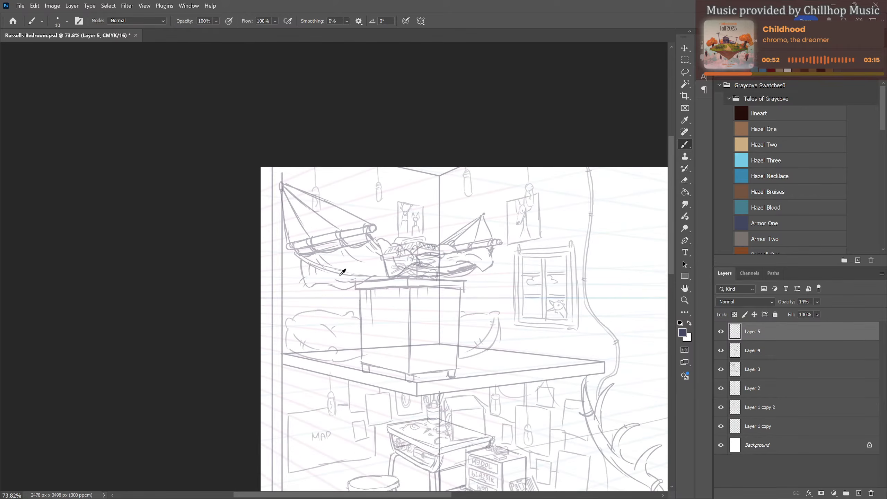
{"action": "left_click_drag", "start_coordinate": [431, 363], "coordinate": [345, 231]}
{"action": "scroll", "coordinate": [343, 252], "scroll_direction": "down", "scroll_amount": 2}
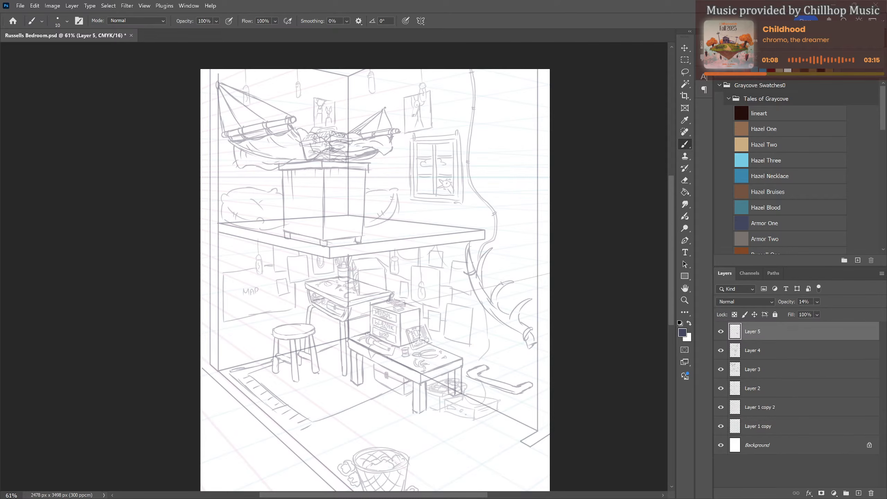
{"action": "scroll", "coordinate": [376, 318], "scroll_direction": "down", "scroll_amount": 2}
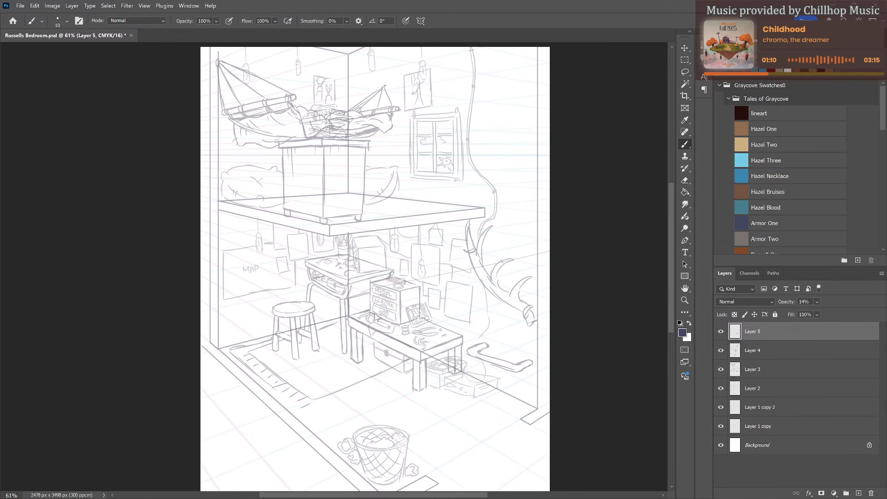
{"action": "scroll", "coordinate": [388, 309], "scroll_direction": "down", "scroll_amount": 3}
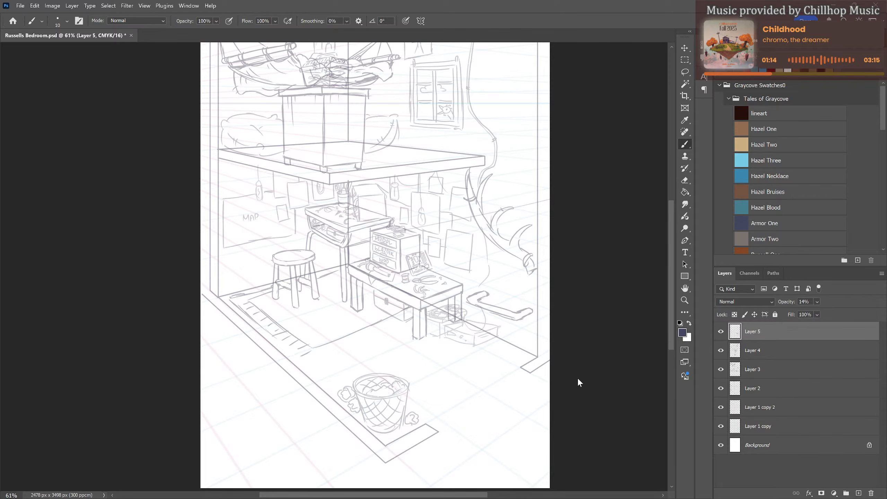
{"action": "scroll", "coordinate": [520, 378], "scroll_direction": "up", "scroll_amount": 2}
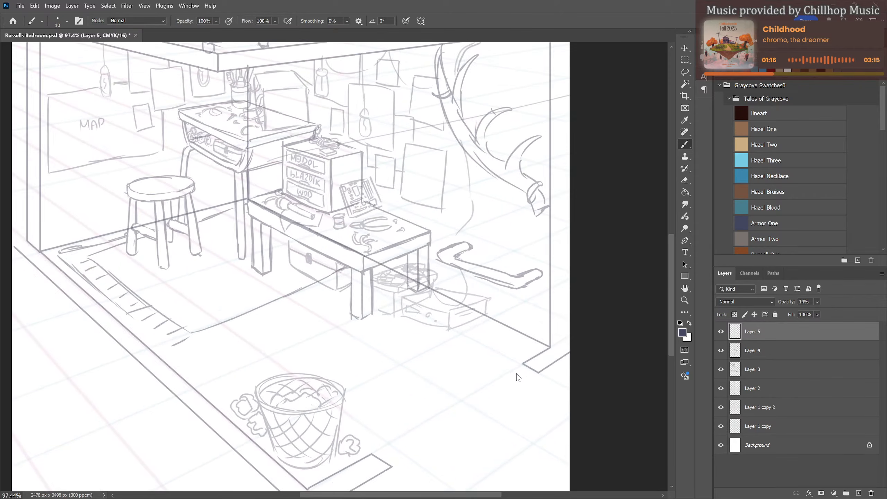
{"action": "scroll", "coordinate": [516, 374], "scroll_direction": "down", "scroll_amount": 3}
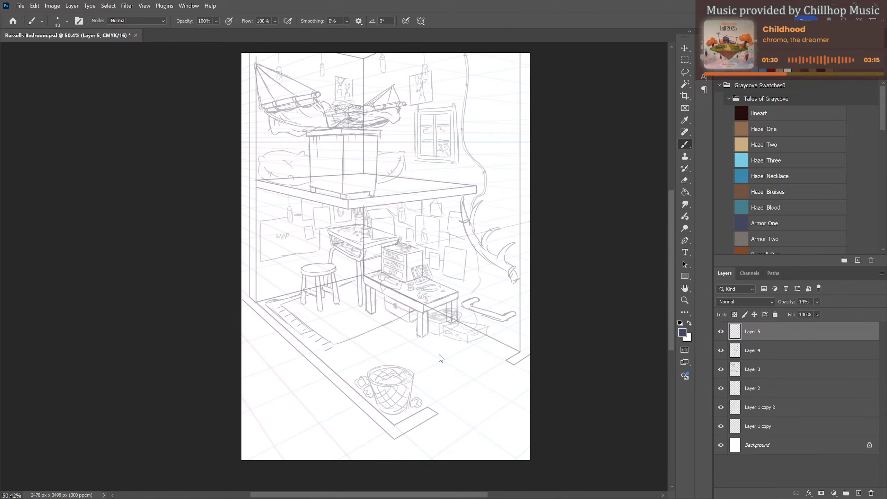
Add a new layer above the sketch layers and name it "cleaning up".
{"action": "scroll", "coordinate": [390, 328], "scroll_direction": "up", "scroll_amount": 5}
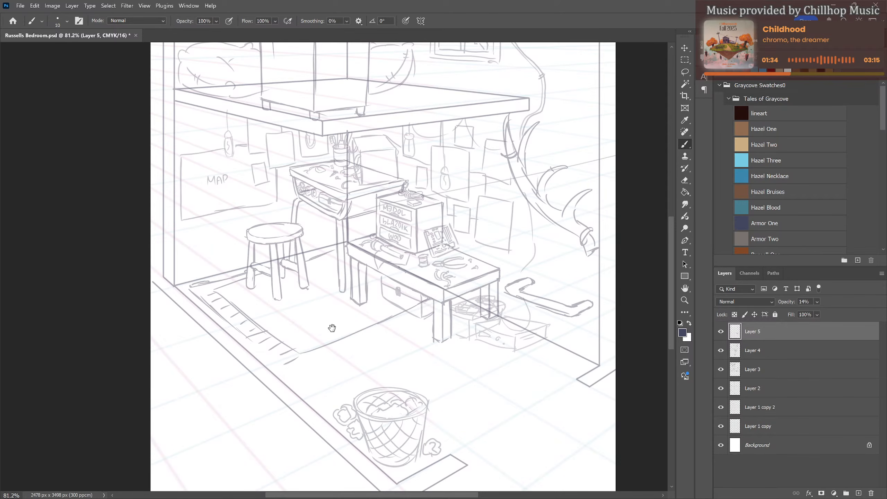
{"action": "left_click_drag", "start_coordinate": [329, 260], "coordinate": [321, 334]}
{"action": "left_click_drag", "start_coordinate": [286, 276], "coordinate": [311, 291]}
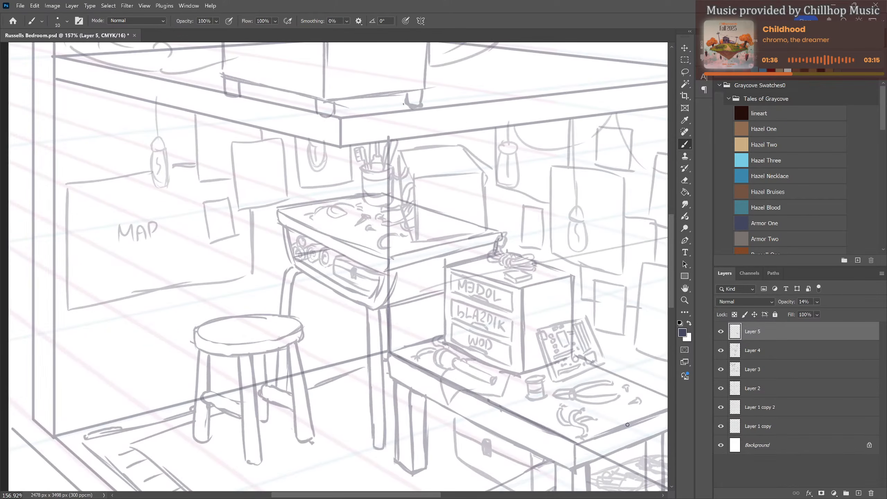
{"action": "left_click", "coordinate": [859, 493]}
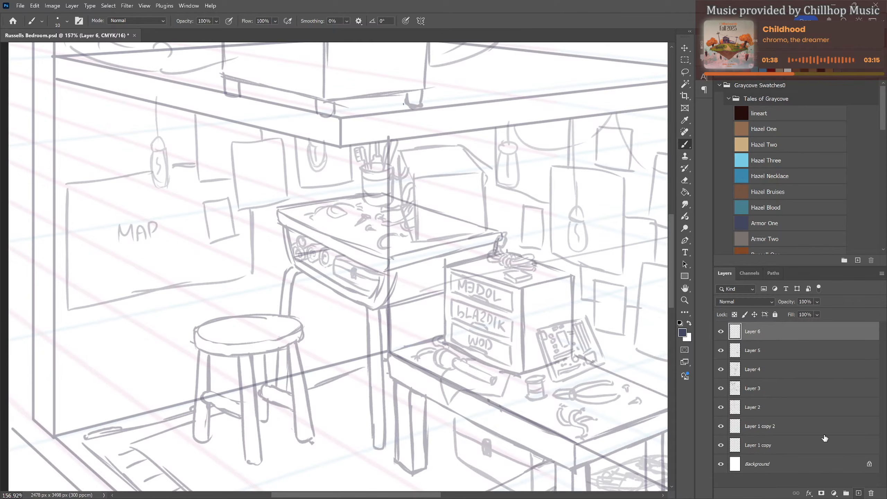
{"action": "double_click", "coordinate": [752, 332]}
{"action": "type", "text": "cleaning up"}
{"action": "key", "text": "Return"}
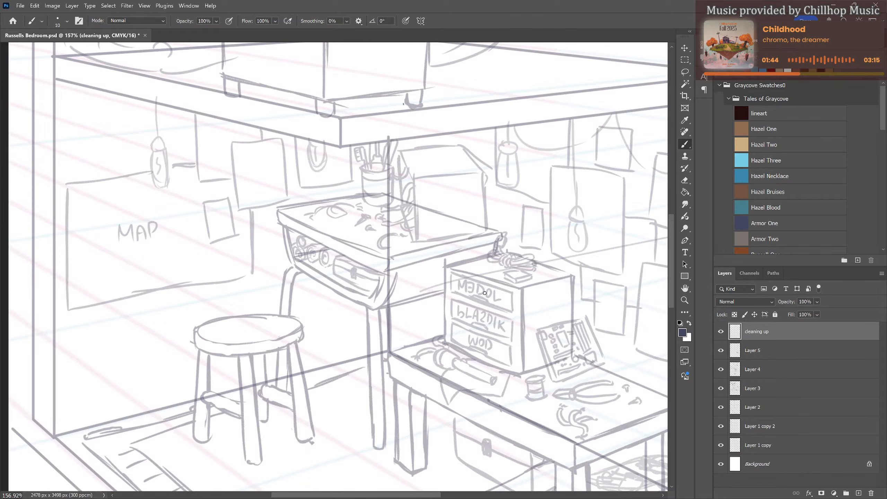
Ink the left end and lower left front edge of the desktop in the Armor One colour with a thin brush.
{"action": "scroll", "coordinate": [285, 244], "scroll_direction": "up", "scroll_amount": 2}
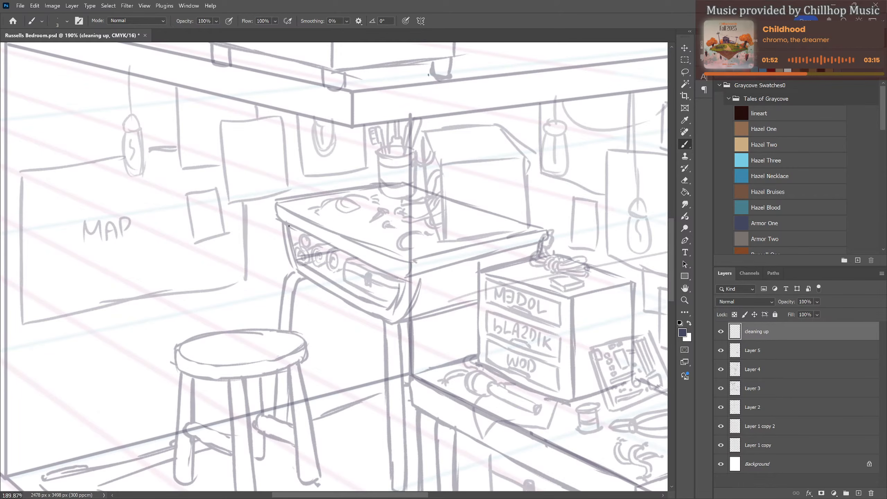
{"action": "left_click", "coordinate": [278, 248], "text": "alt"}
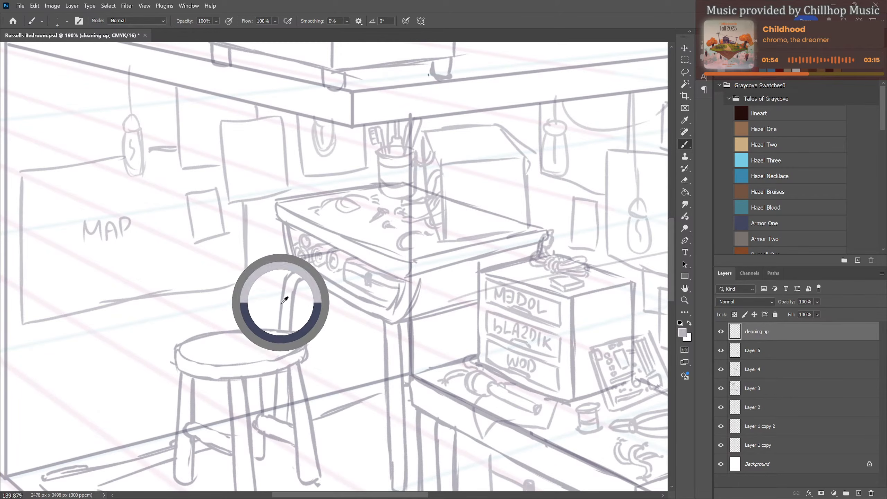
{"action": "left_click", "coordinate": [779, 222]}
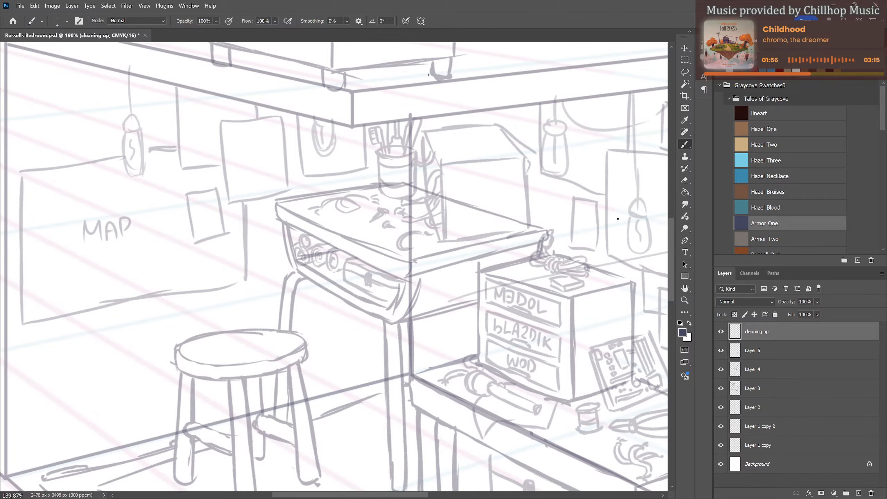
{"action": "scroll", "coordinate": [318, 258], "scroll_direction": "up", "scroll_amount": 3}
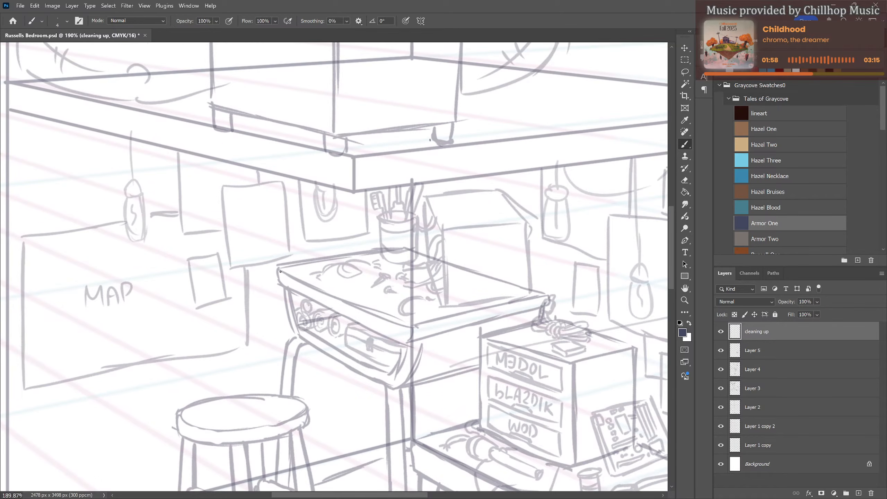
{"action": "mouse_move", "coordinate": [278, 267]}
{"action": "left_mouse_down"}
{"action": "mouse_move", "coordinate": [310, 301]}
{"action": "mouse_move", "coordinate": [392, 336]}
{"action": "left_mouse_up"}
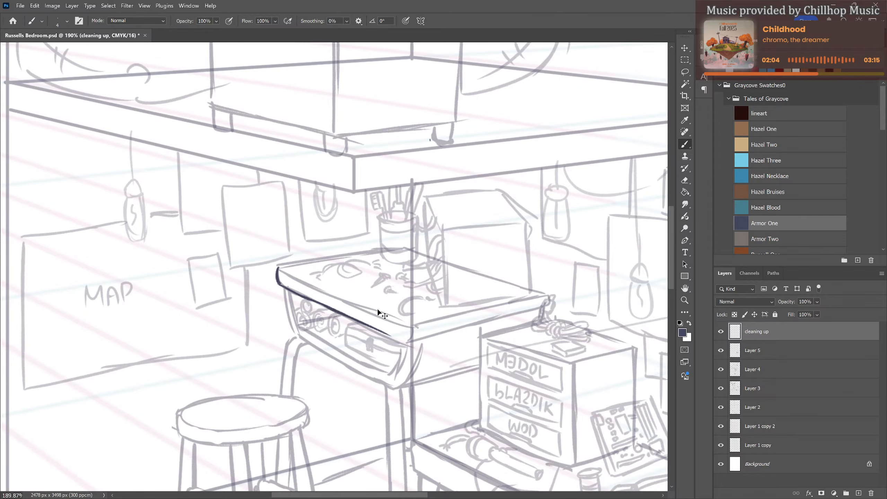
{"action": "key", "text": "ctrl+z"}
{"action": "key", "text": "ctrl+z"}
{"action": "key", "text": "ctrl+z"}
{"action": "left_click_drag", "start_coordinate": [280, 284], "coordinate": [414, 337]}
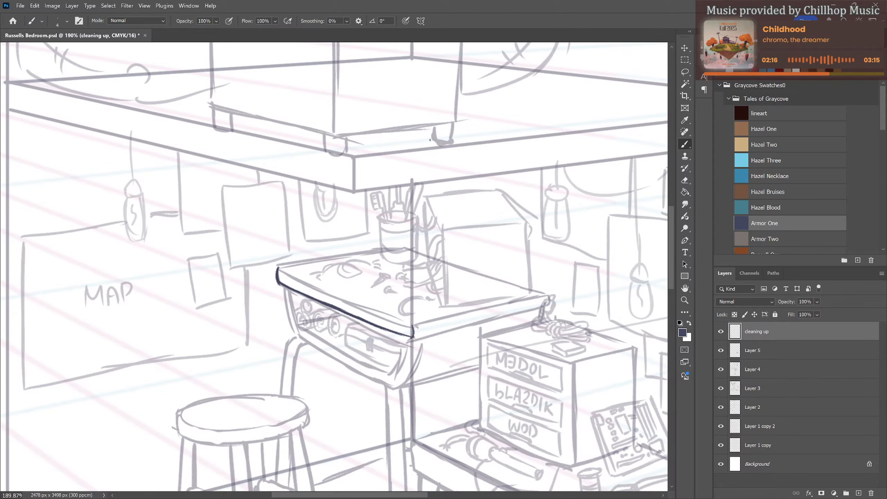
Fade Layers 5, 4, 3 and 2 further, Layer 4 to about 11% and Layer 3 to about 17% opacity, and reselect the cleaning up layer.
{"action": "left_click", "coordinate": [789, 352]}
{"action": "left_click", "coordinate": [817, 302]}
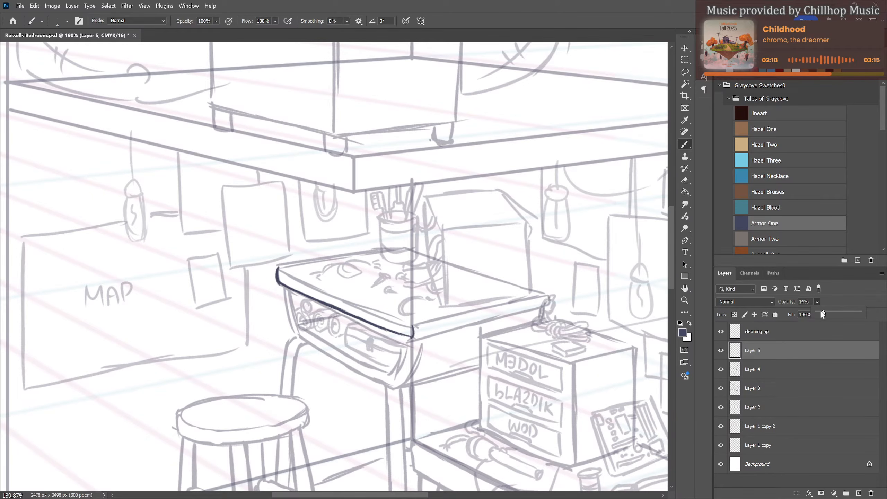
{"action": "left_click_drag", "start_coordinate": [821, 311], "coordinate": [821, 312]}
{"action": "left_click", "coordinate": [795, 366]}
{"action": "left_click", "coordinate": [817, 302]}
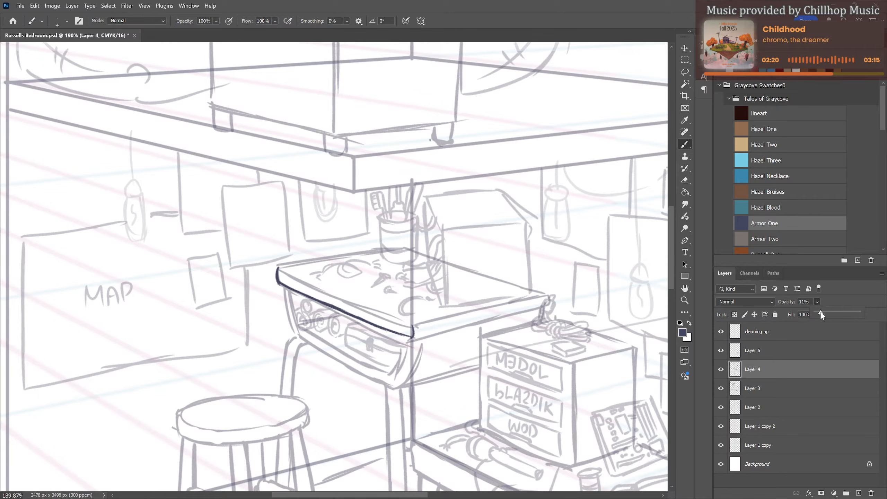
{"action": "left_click", "coordinate": [769, 389]}
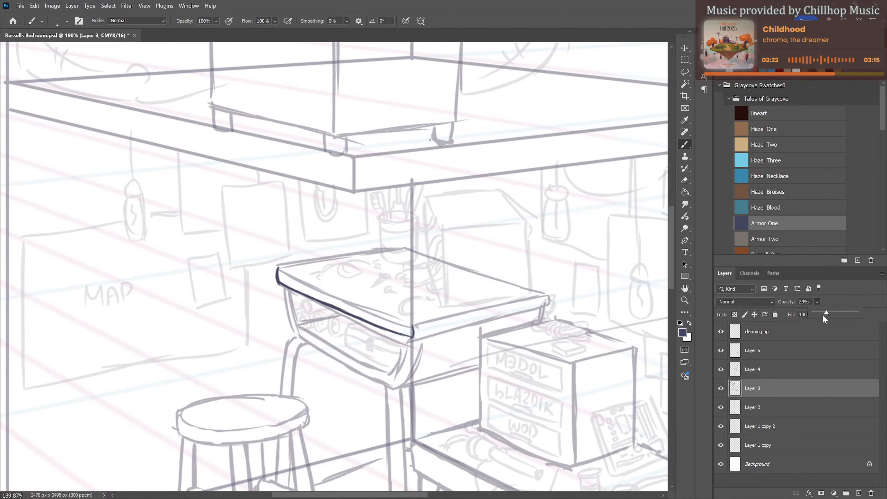
{"action": "left_click_drag", "start_coordinate": [817, 312], "coordinate": [822, 313]}
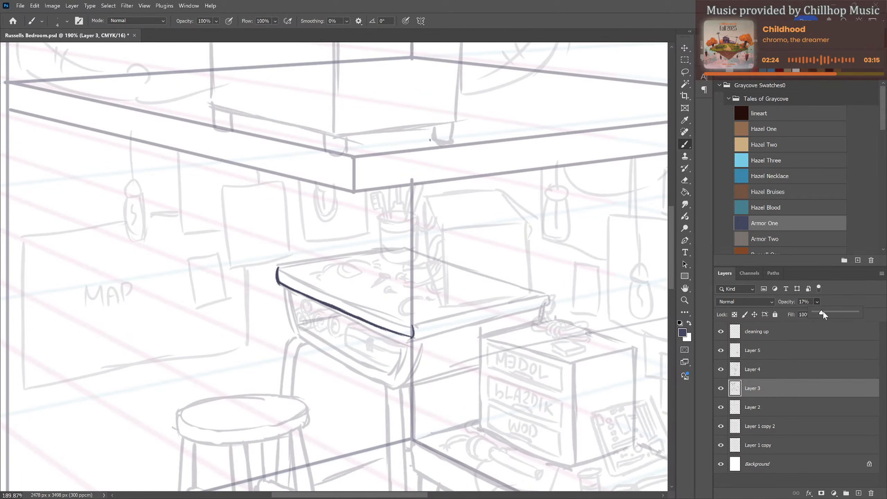
{"action": "left_click", "coordinate": [766, 406]}
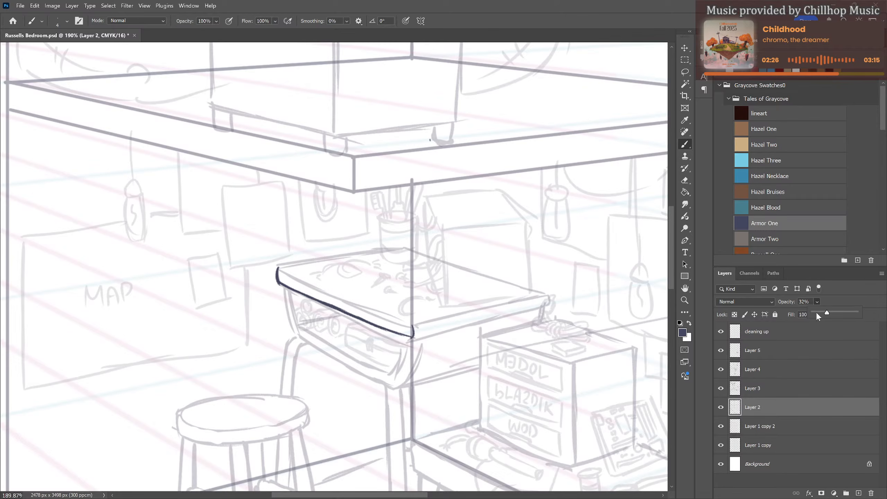
{"action": "left_click", "coordinate": [770, 332]}
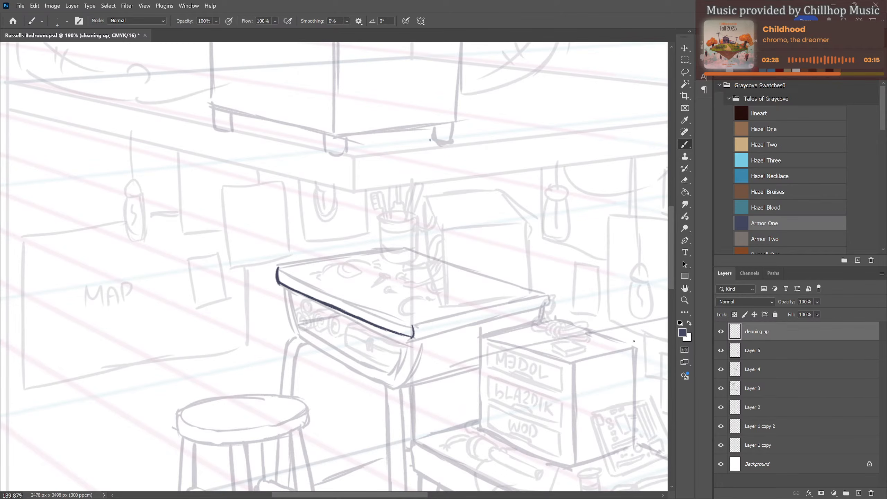
Ink the lower right edge of the desktop from the front corner to the right corner.
{"action": "left_click_drag", "start_coordinate": [437, 320], "coordinate": [417, 284]}
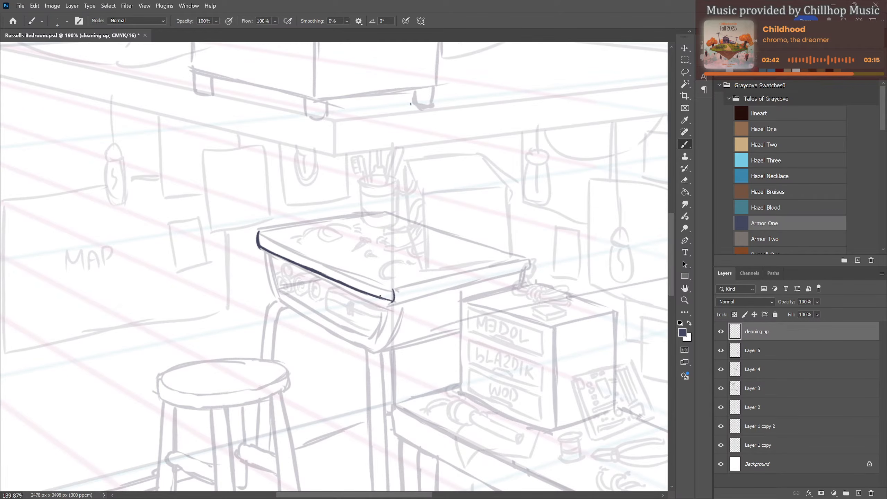
{"action": "left_click_drag", "start_coordinate": [381, 297], "coordinate": [450, 291]}
{"action": "left_click_drag", "start_coordinate": [401, 302], "coordinate": [487, 280]}
{"action": "left_click_drag", "start_coordinate": [432, 295], "coordinate": [528, 272]}
{"action": "left_click_drag", "start_coordinate": [439, 296], "coordinate": [522, 274]}
{"action": "mouse_move", "coordinate": [463, 290]}
{"action": "left_mouse_down"}
{"action": "mouse_move", "coordinate": [407, 297]}
{"action": "mouse_move", "coordinate": [486, 277]}
{"action": "left_mouse_up"}
{"action": "key", "text": "e"}
{"action": "key", "text": "ctrl+z"}
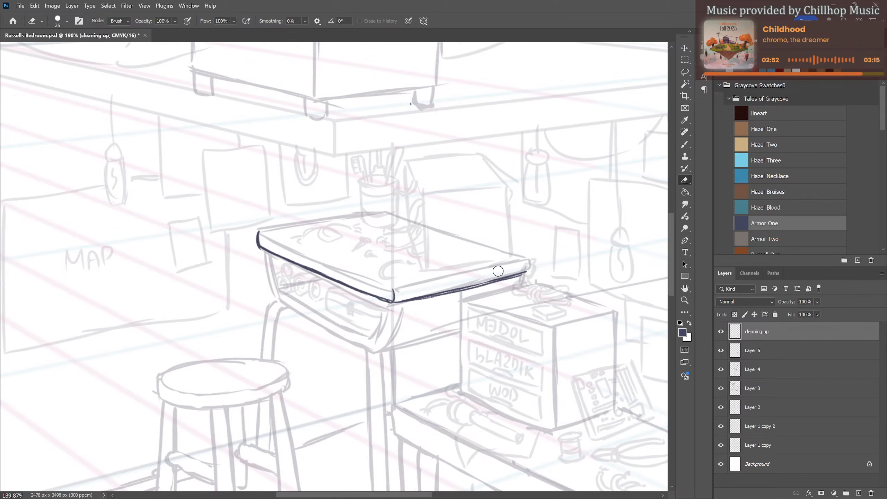
{"action": "key", "text": "b"}
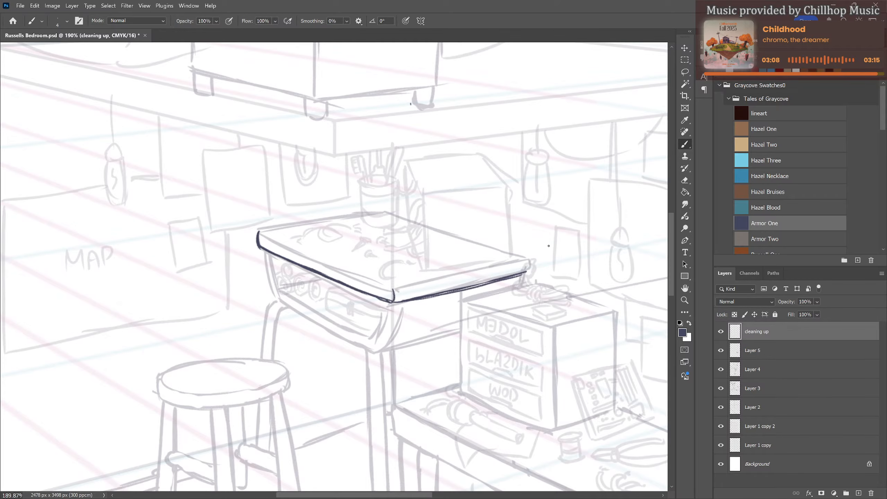
Ink the desktop's right corner, both upper front edges and the back left edge up to the pencil cup.
{"action": "mouse_move", "coordinate": [529, 260]}
{"action": "left_mouse_down"}
{"action": "mouse_move", "coordinate": [508, 277]}
{"action": "mouse_move", "coordinate": [530, 267]}
{"action": "left_mouse_up"}
{"action": "left_click_drag", "start_coordinate": [394, 291], "coordinate": [527, 259]}
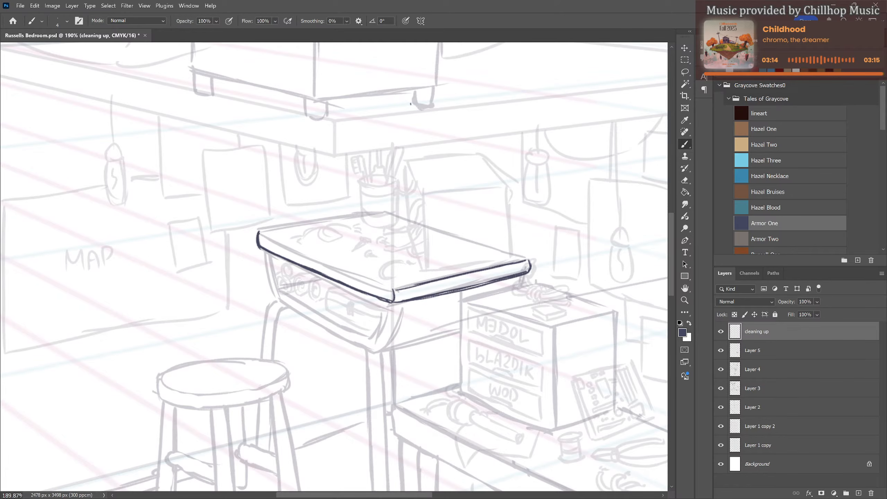
{"action": "left_click_drag", "start_coordinate": [258, 233], "coordinate": [392, 290]}
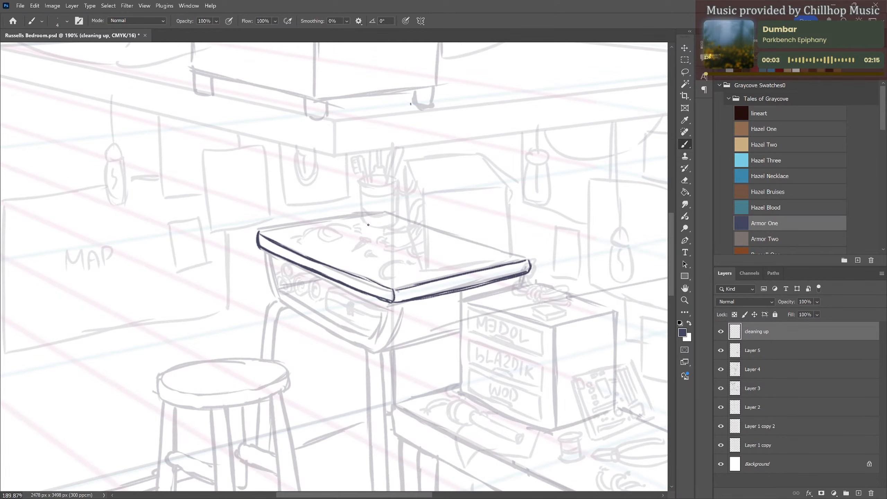
{"action": "left_click_drag", "start_coordinate": [262, 231], "coordinate": [314, 224]}
{"action": "key", "text": "ctrl+z"}
{"action": "left_click_drag", "start_coordinate": [260, 231], "coordinate": [360, 214]}
Ink the pencil cup on the desktop with its sides, rounded base, rim and two horizontal bands.
{"action": "scroll", "coordinate": [363, 216], "scroll_direction": "up", "scroll_amount": 3}
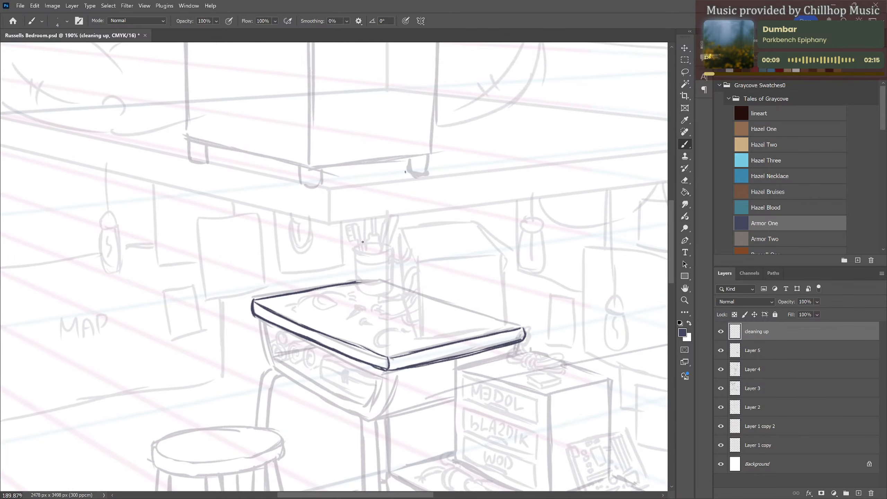
{"action": "mouse_move", "coordinate": [355, 252]}
{"action": "left_mouse_down"}
{"action": "mouse_move", "coordinate": [357, 284]}
{"action": "mouse_move", "coordinate": [390, 289]}
{"action": "left_mouse_up"}
{"action": "left_click_drag", "start_coordinate": [393, 247], "coordinate": [392, 289]}
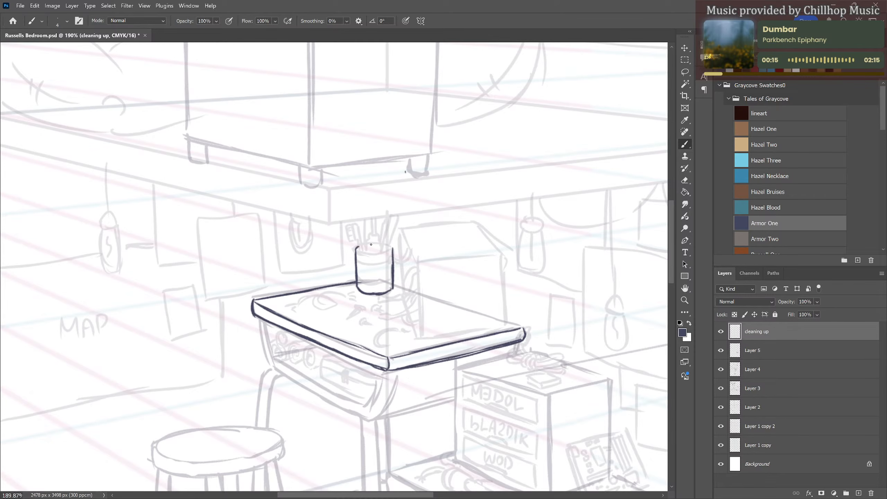
{"action": "key", "text": "e"}
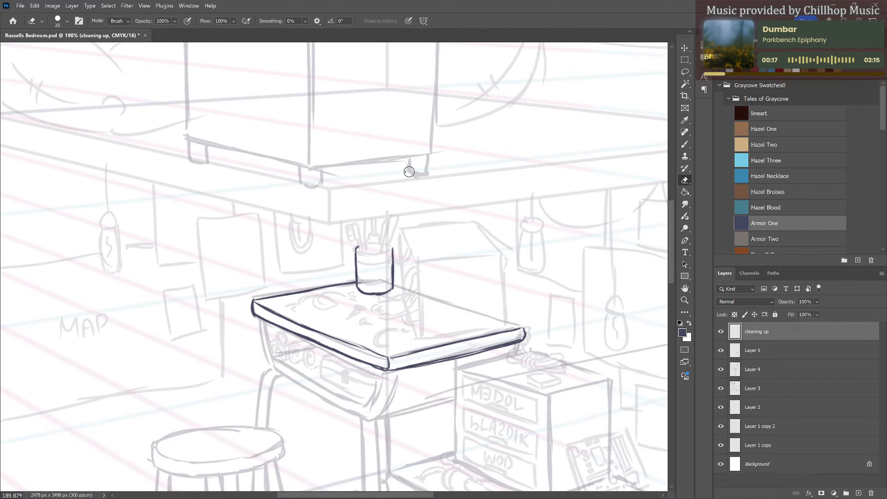
{"action": "key", "text": "b"}
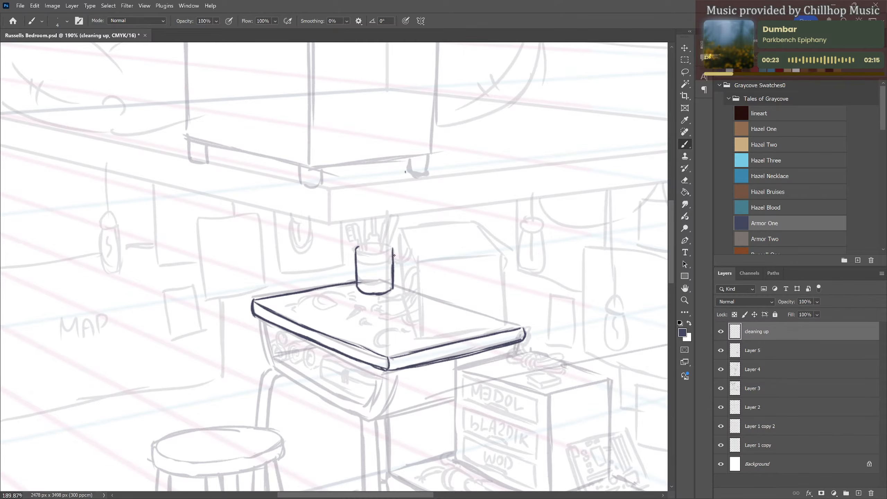
{"action": "mouse_move", "coordinate": [357, 248]}
{"action": "left_mouse_down"}
{"action": "mouse_move", "coordinate": [390, 247]}
{"action": "mouse_move", "coordinate": [377, 265]}
{"action": "mouse_move", "coordinate": [393, 261]}
{"action": "mouse_move", "coordinate": [377, 281]}
{"action": "mouse_move", "coordinate": [393, 276]}
{"action": "left_mouse_up"}
{"action": "key", "text": "ctrl+z"}
{"action": "key", "text": "ctrl+z"}
Ink the toothbrush, brushes and pencils standing in the cup.
{"action": "left_click_drag", "start_coordinate": [354, 224], "coordinate": [364, 251]}
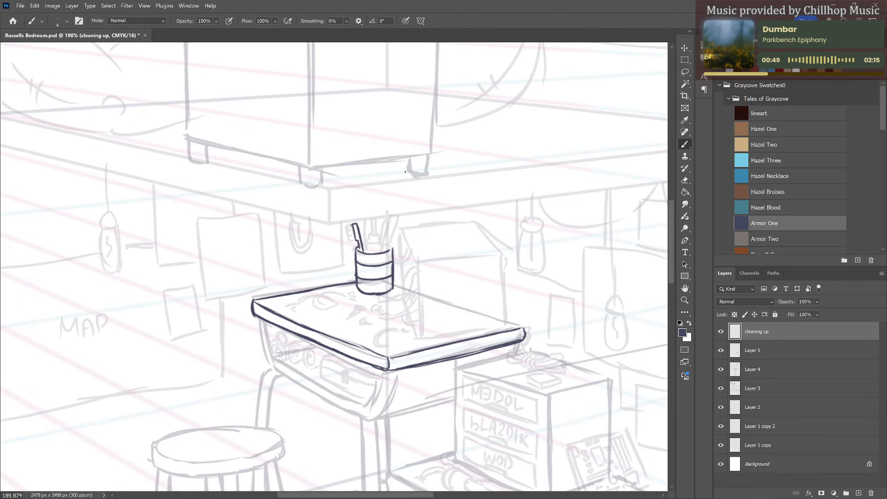
{"action": "mouse_move", "coordinate": [352, 225]}
{"action": "left_mouse_down"}
{"action": "mouse_move", "coordinate": [350, 241]}
{"action": "mouse_move", "coordinate": [352, 230]}
{"action": "left_mouse_up"}
{"action": "left_click_drag", "start_coordinate": [371, 220], "coordinate": [369, 240]}
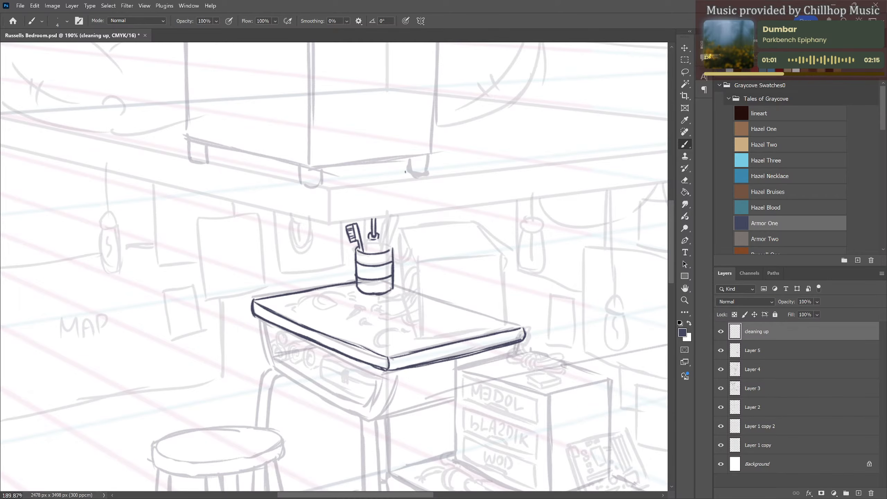
{"action": "mouse_move", "coordinate": [367, 240]}
{"action": "left_mouse_down"}
{"action": "mouse_move", "coordinate": [365, 253]}
{"action": "mouse_move", "coordinate": [380, 252]}
{"action": "left_mouse_up"}
{"action": "mouse_move", "coordinate": [391, 218]}
{"action": "left_mouse_down"}
{"action": "mouse_move", "coordinate": [383, 243]}
{"action": "mouse_move", "coordinate": [395, 215]}
{"action": "mouse_move", "coordinate": [389, 245]}
{"action": "mouse_move", "coordinate": [365, 224]}
{"action": "mouse_move", "coordinate": [364, 252]}
{"action": "left_mouse_up"}
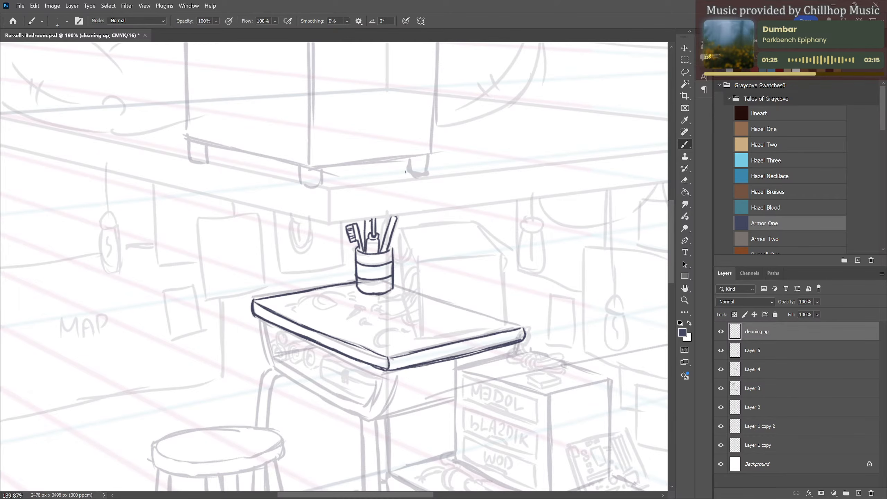
{"action": "mouse_move", "coordinate": [370, 220]}
{"action": "left_mouse_down"}
{"action": "mouse_move", "coordinate": [369, 236]}
{"action": "mouse_move", "coordinate": [379, 238]}
{"action": "mouse_move", "coordinate": [383, 224]}
{"action": "mouse_move", "coordinate": [381, 251]}
{"action": "left_mouse_up"}
Ink the front face's left, bottom and top edges of the box on the desktop, plus its upper back edge and sloped right edge.
{"action": "mouse_move", "coordinate": [429, 287]}
{"action": "left_mouse_down"}
{"action": "mouse_move", "coordinate": [385, 291]}
{"action": "mouse_move", "coordinate": [390, 299]}
{"action": "mouse_move", "coordinate": [383, 302]}
{"action": "left_mouse_up"}
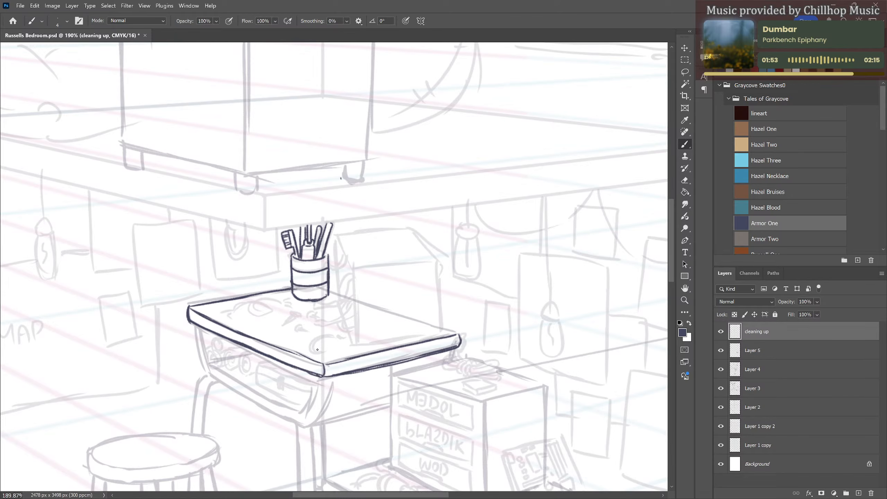
{"action": "mouse_move", "coordinate": [336, 237]}
{"action": "left_mouse_down"}
{"action": "mouse_move", "coordinate": [354, 291]}
{"action": "mouse_move", "coordinate": [354, 277]}
{"action": "mouse_move", "coordinate": [358, 344]}
{"action": "left_mouse_up"}
{"action": "mouse_move", "coordinate": [357, 314]}
{"action": "left_mouse_down"}
{"action": "mouse_move", "coordinate": [358, 346]}
{"action": "mouse_move", "coordinate": [435, 337]}
{"action": "left_mouse_up"}
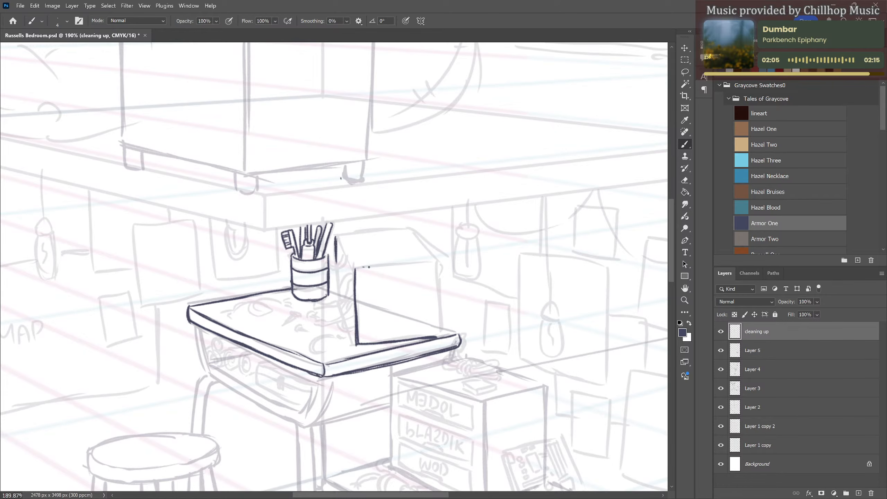
{"action": "left_click_drag", "start_coordinate": [369, 267], "coordinate": [429, 263]}
{"action": "left_click_drag", "start_coordinate": [337, 237], "coordinate": [407, 230]}
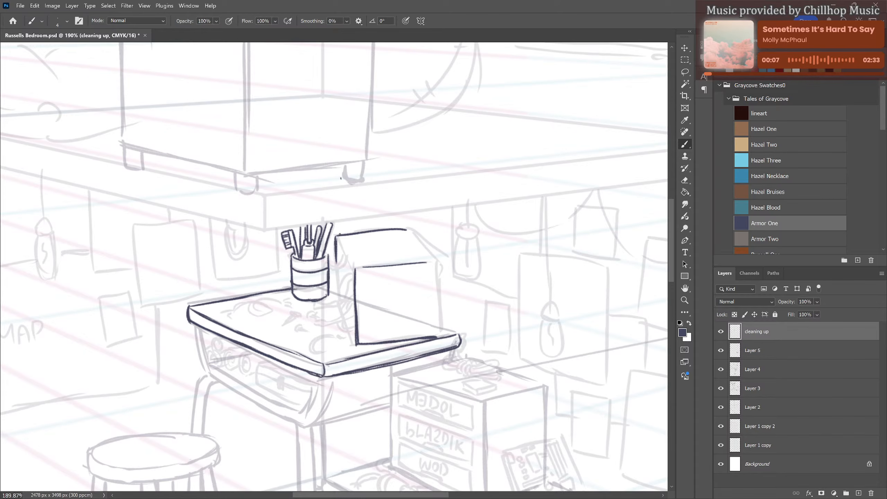
{"action": "left_click_drag", "start_coordinate": [340, 236], "coordinate": [407, 230]}
{"action": "left_click_drag", "start_coordinate": [411, 231], "coordinate": [444, 254]}
Trim the overshooting corner of the box, then ink its right edge, sloped left edge and inner left edge.
{"action": "key", "text": "e"}
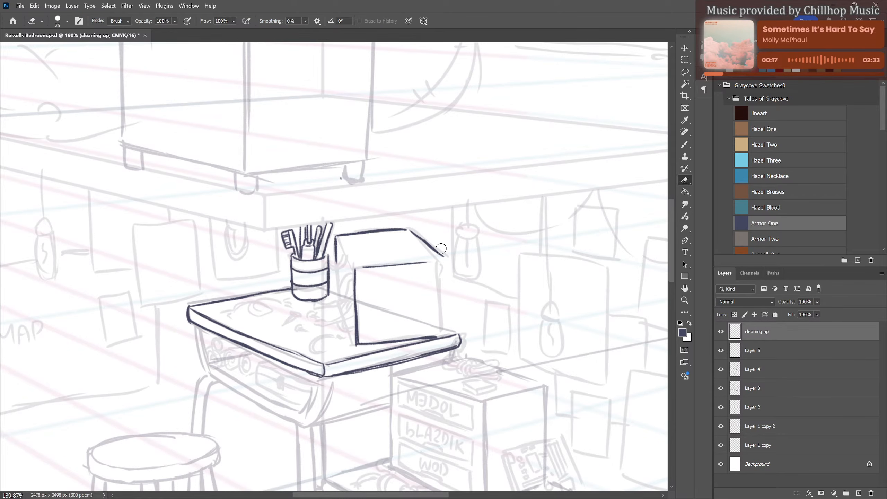
{"action": "mouse_move", "coordinate": [443, 260]}
{"action": "left_mouse_down"}
{"action": "mouse_move", "coordinate": [413, 229]}
{"action": "mouse_move", "coordinate": [446, 260]}
{"action": "mouse_move", "coordinate": [413, 235]}
{"action": "mouse_move", "coordinate": [439, 261]}
{"action": "left_mouse_up"}
{"action": "key", "text": "b"}
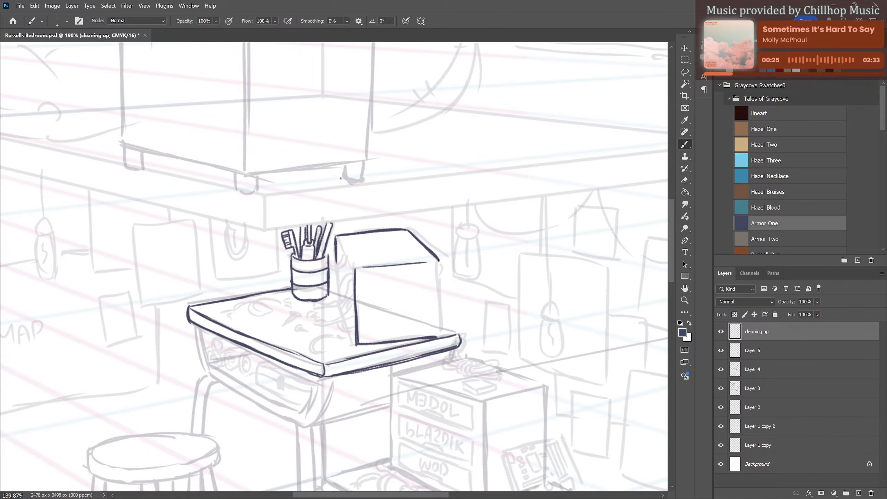
{"action": "left_click_drag", "start_coordinate": [439, 260], "coordinate": [442, 335]}
{"action": "left_click_drag", "start_coordinate": [338, 238], "coordinate": [351, 271]}
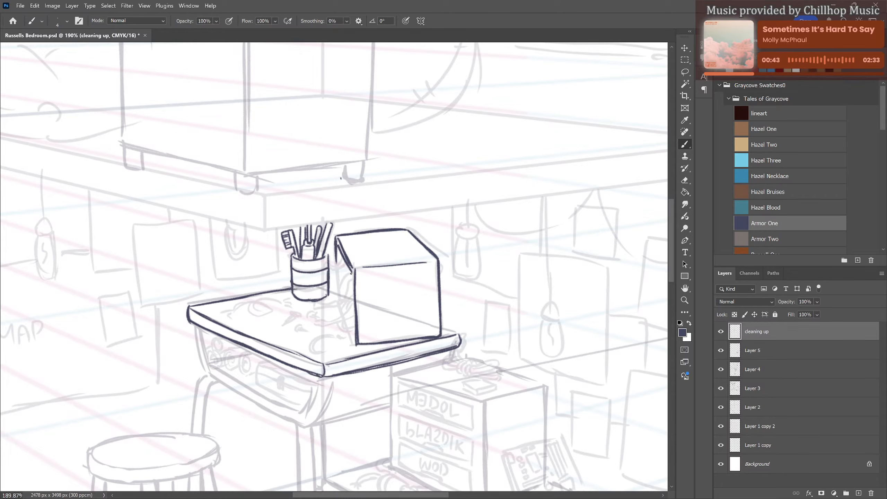
{"action": "left_click_drag", "start_coordinate": [351, 271], "coordinate": [353, 333]}
Ink the looping cables spilling from the box's open left side toward the cup, and the box's rear lower edge.
{"action": "left_click_drag", "start_coordinate": [339, 249], "coordinate": [339, 266]}
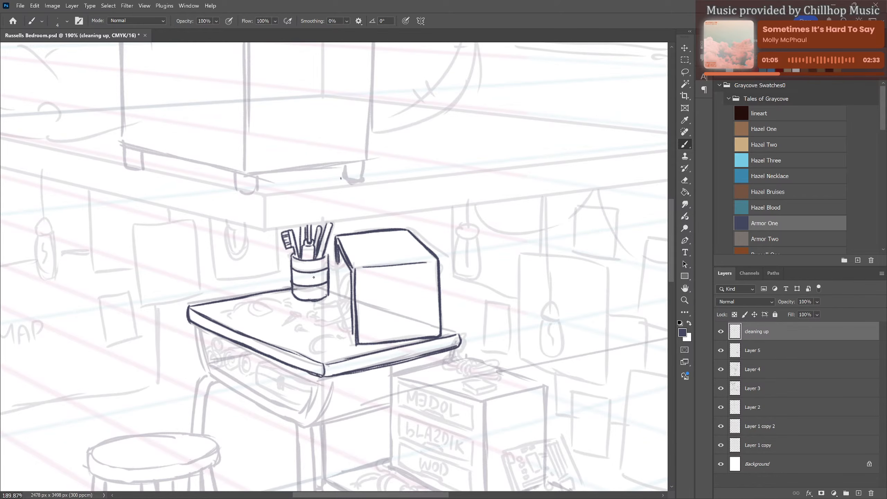
{"action": "mouse_move", "coordinate": [334, 267]}
{"action": "left_mouse_down"}
{"action": "mouse_move", "coordinate": [352, 274]}
{"action": "mouse_move", "coordinate": [339, 281]}
{"action": "mouse_move", "coordinate": [330, 312]}
{"action": "mouse_move", "coordinate": [351, 277]}
{"action": "left_mouse_up"}
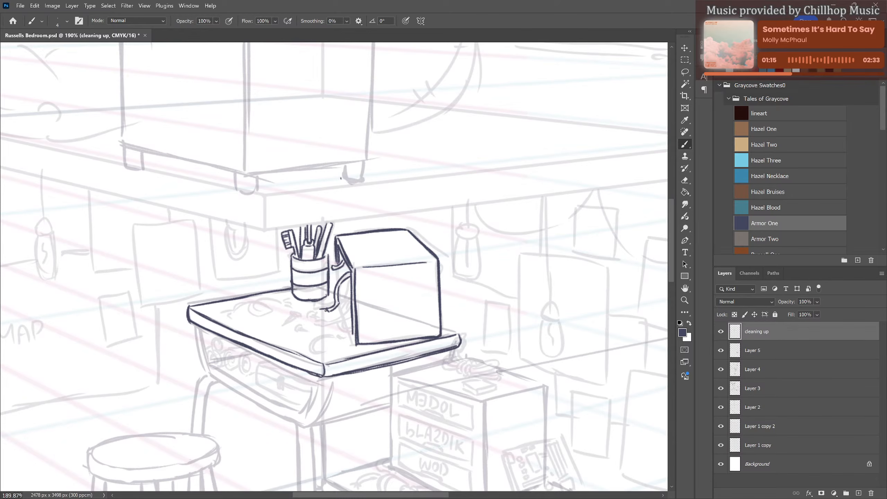
{"action": "left_click_drag", "start_coordinate": [320, 318], "coordinate": [327, 312]}
{"action": "left_click_drag", "start_coordinate": [326, 267], "coordinate": [332, 266]}
{"action": "mouse_move", "coordinate": [350, 273]}
{"action": "left_mouse_down"}
{"action": "mouse_move", "coordinate": [351, 310]}
{"action": "mouse_move", "coordinate": [347, 305]}
{"action": "left_mouse_up"}
{"action": "left_click_drag", "start_coordinate": [344, 264], "coordinate": [346, 272]}
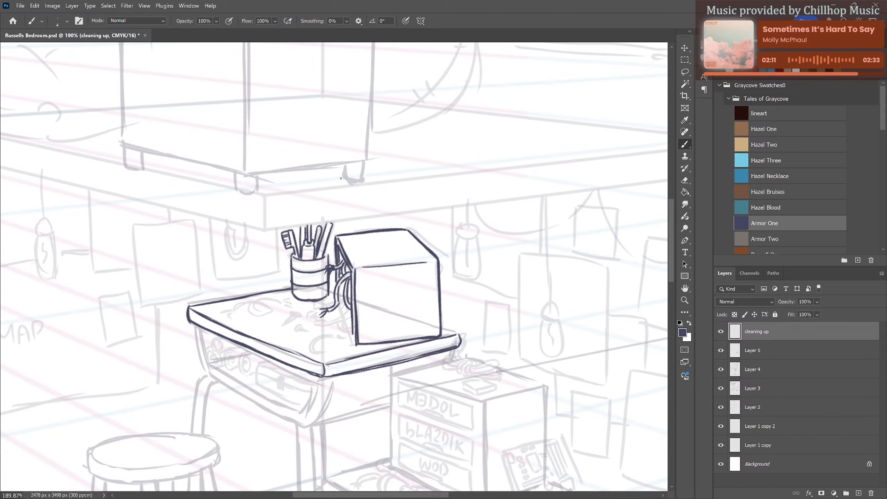
{"action": "left_click_drag", "start_coordinate": [338, 280], "coordinate": [353, 334]}
{"action": "left_click_drag", "start_coordinate": [339, 306], "coordinate": [354, 344]}
Ink two small screws on the desktop in front of the pencil cup.
{"action": "scroll", "coordinate": [363, 257], "scroll_direction": "down", "scroll_amount": 4}
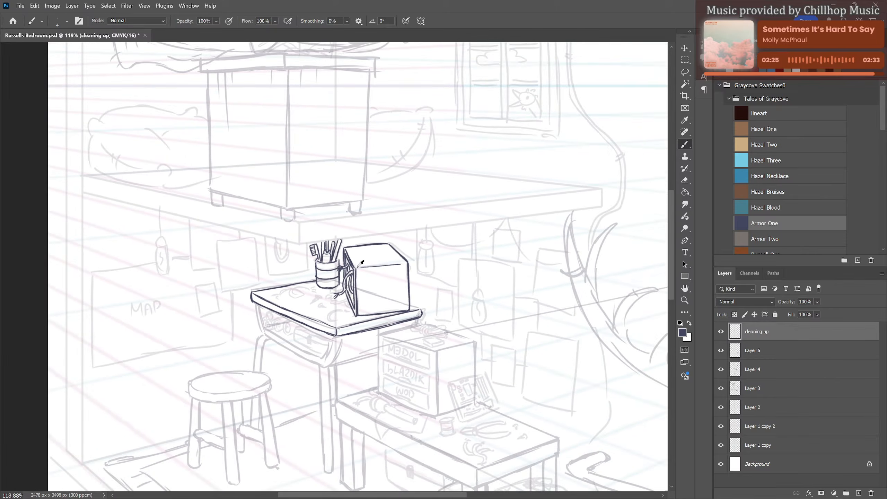
{"action": "scroll", "coordinate": [361, 262], "scroll_direction": "up", "scroll_amount": 2}
{"action": "scroll", "coordinate": [358, 267], "scroll_direction": "down", "scroll_amount": 1}
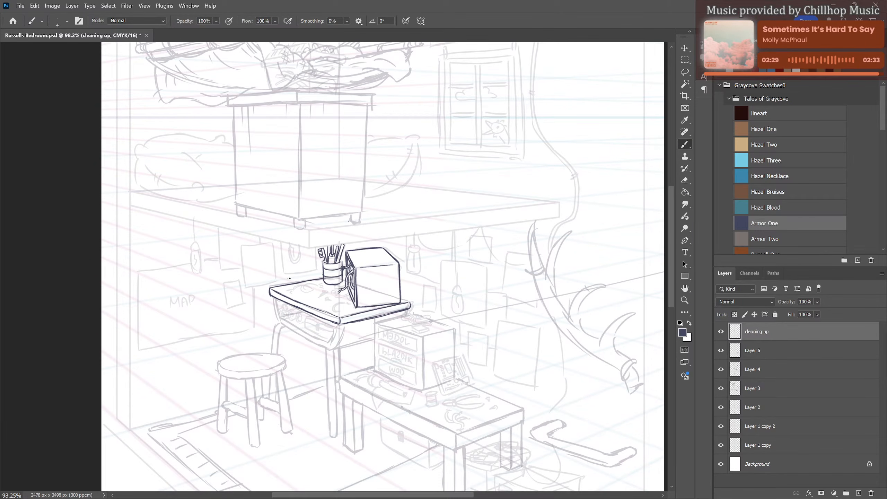
{"action": "scroll", "coordinate": [289, 278], "scroll_direction": "up", "scroll_amount": 3}
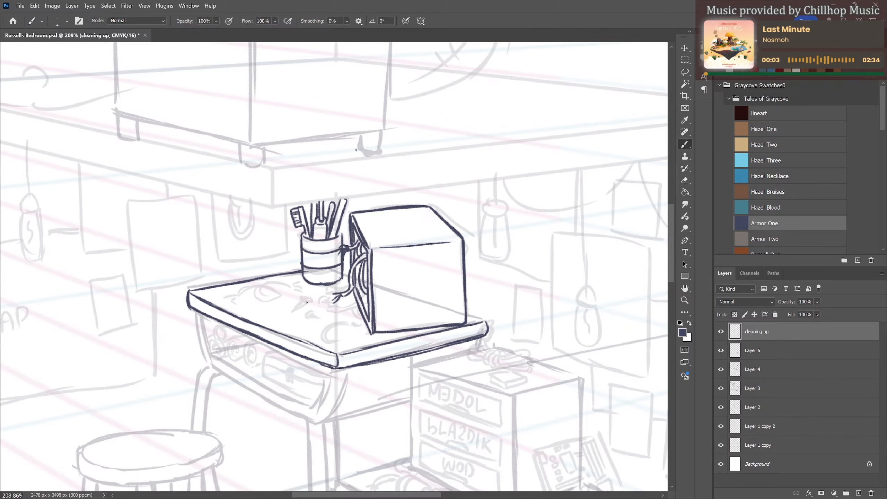
{"action": "mouse_move", "coordinate": [303, 300]}
{"action": "left_mouse_down"}
{"action": "mouse_move", "coordinate": [294, 311]}
{"action": "mouse_move", "coordinate": [309, 301]}
{"action": "left_mouse_up"}
{"action": "left_click_drag", "start_coordinate": [308, 304], "coordinate": [310, 298]}
{"action": "left_click_drag", "start_coordinate": [312, 313], "coordinate": [317, 318]}
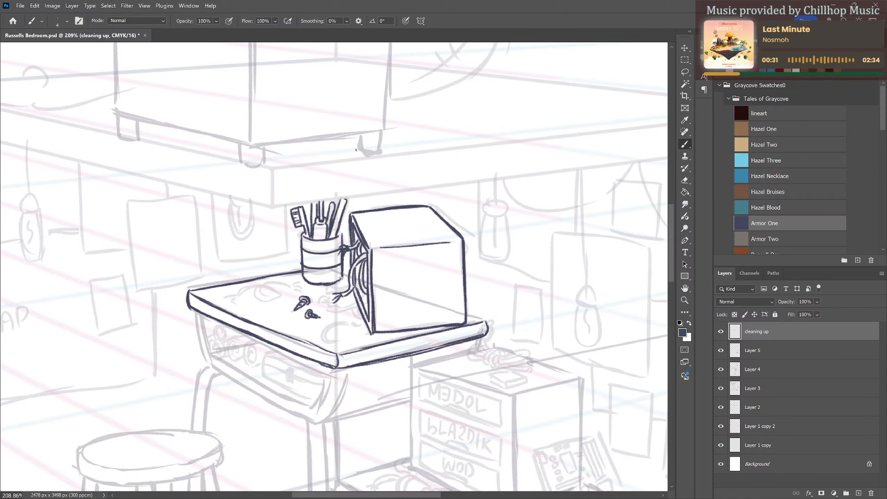
Ink the looped wire at the desktop's left, the curved wire near the box and a third small screw.
{"action": "mouse_move", "coordinate": [236, 295]}
{"action": "left_mouse_down"}
{"action": "mouse_move", "coordinate": [274, 285]}
{"action": "mouse_move", "coordinate": [281, 295]}
{"action": "mouse_move", "coordinate": [262, 302]}
{"action": "mouse_move", "coordinate": [258, 287]}
{"action": "mouse_move", "coordinate": [263, 302]}
{"action": "mouse_move", "coordinate": [280, 293]}
{"action": "mouse_move", "coordinate": [260, 287]}
{"action": "mouse_move", "coordinate": [259, 297]}
{"action": "mouse_move", "coordinate": [276, 290]}
{"action": "mouse_move", "coordinate": [255, 276]}
{"action": "mouse_move", "coordinate": [248, 291]}
{"action": "mouse_move", "coordinate": [271, 288]}
{"action": "mouse_move", "coordinate": [276, 293]}
{"action": "mouse_move", "coordinate": [257, 293]}
{"action": "mouse_move", "coordinate": [266, 298]}
{"action": "mouse_move", "coordinate": [289, 286]}
{"action": "left_mouse_up"}
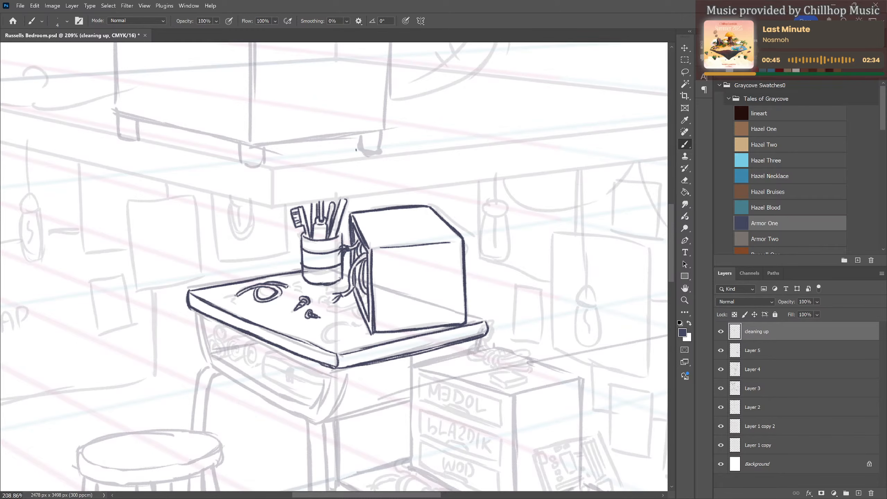
{"action": "left_click_drag", "start_coordinate": [237, 295], "coordinate": [234, 305]}
{"action": "mouse_move", "coordinate": [289, 288]}
{"action": "left_mouse_down"}
{"action": "mouse_move", "coordinate": [297, 286]}
{"action": "mouse_move", "coordinate": [295, 293]}
{"action": "left_mouse_up"}
{"action": "mouse_move", "coordinate": [351, 322]}
{"action": "left_mouse_down"}
{"action": "mouse_move", "coordinate": [333, 324]}
{"action": "mouse_move", "coordinate": [341, 342]}
{"action": "mouse_move", "coordinate": [328, 338]}
{"action": "mouse_move", "coordinate": [363, 328]}
{"action": "mouse_move", "coordinate": [350, 338]}
{"action": "left_mouse_up"}
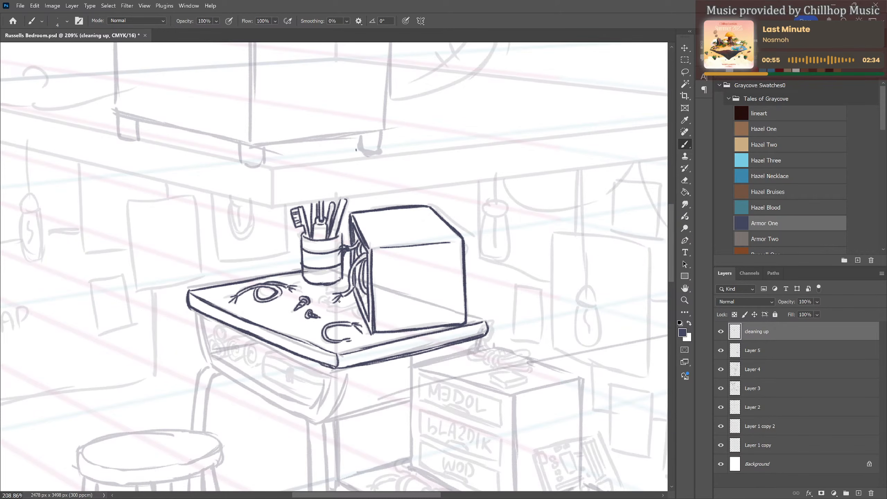
{"action": "left_click_drag", "start_coordinate": [322, 300], "coordinate": [328, 301]}
Ink the left side and doubled lower edge of the open compartment beneath the desktop, trimming the lines with a smaller eraser.
{"action": "left_click_drag", "start_coordinate": [320, 327], "coordinate": [330, 305]}
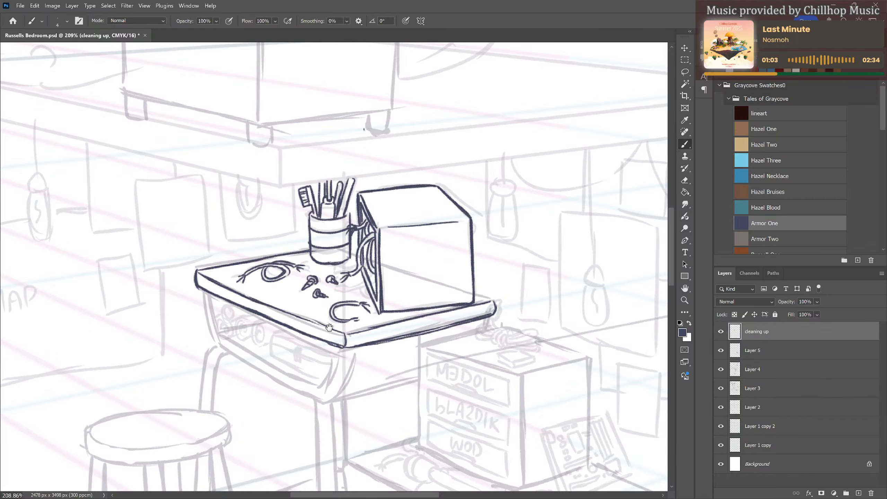
{"action": "scroll", "coordinate": [329, 328], "scroll_direction": "down", "scroll_amount": 1}
{"action": "scroll", "coordinate": [400, 344], "scroll_direction": "down", "scroll_amount": 1}
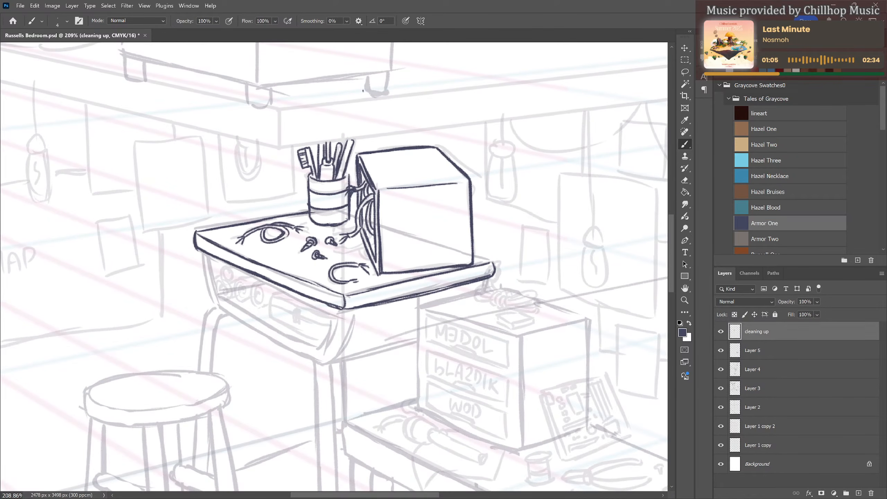
{"action": "mouse_move", "coordinate": [201, 251]}
{"action": "left_mouse_down"}
{"action": "mouse_move", "coordinate": [213, 303]}
{"action": "mouse_move", "coordinate": [239, 322]}
{"action": "left_mouse_up"}
{"action": "mouse_move", "coordinate": [213, 302]}
{"action": "left_mouse_down"}
{"action": "mouse_move", "coordinate": [326, 362]}
{"action": "mouse_move", "coordinate": [298, 350]}
{"action": "mouse_move", "coordinate": [327, 362]}
{"action": "left_mouse_up"}
{"action": "mouse_move", "coordinate": [206, 256]}
{"action": "left_mouse_down"}
{"action": "mouse_move", "coordinate": [215, 294]}
{"action": "mouse_move", "coordinate": [203, 274]}
{"action": "mouse_move", "coordinate": [218, 301]}
{"action": "mouse_move", "coordinate": [325, 350]}
{"action": "left_mouse_up"}
{"action": "key", "text": "e"}
{"action": "key", "text": "bracketleft"}
{"action": "key", "text": "bracketleft"}
{"action": "key", "text": "bracketleft"}
{"action": "key", "text": "bracketleft"}
{"action": "key", "text": "bracketleft"}
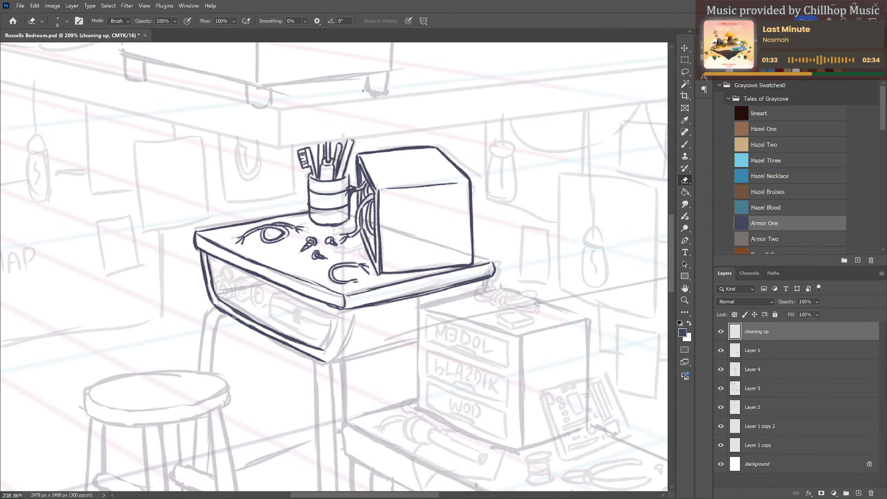
{"action": "mouse_move", "coordinate": [205, 264]}
{"action": "left_mouse_down"}
{"action": "mouse_move", "coordinate": [209, 284]}
{"action": "mouse_move", "coordinate": [249, 321]}
{"action": "mouse_move", "coordinate": [301, 346]}
{"action": "left_mouse_up"}
Ink the compartment's front right corner with two slanted lines, and its lower right edge up to the labelled drawers.
{"action": "key", "text": "b"}
{"action": "mouse_move", "coordinate": [339, 307]}
{"action": "left_mouse_down"}
{"action": "mouse_move", "coordinate": [323, 348]}
{"action": "mouse_move", "coordinate": [337, 318]}
{"action": "left_mouse_up"}
{"action": "key", "text": "ctrl+z"}
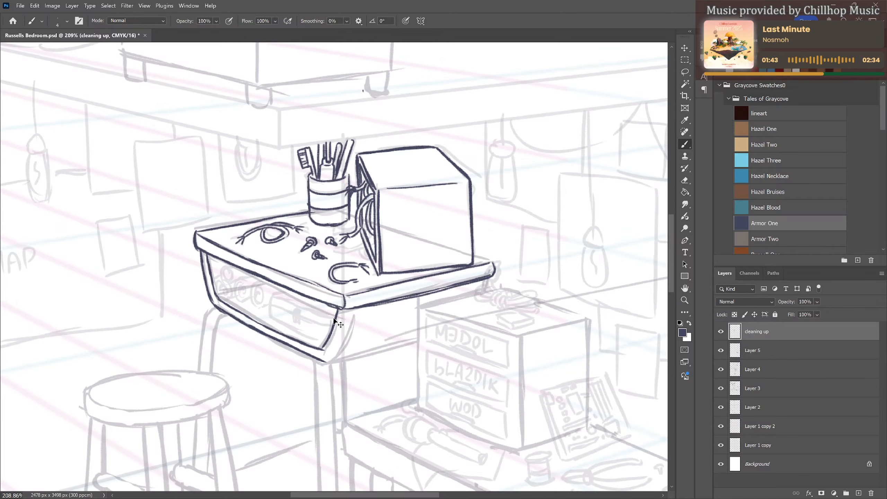
{"action": "key", "text": "ctrl+z"}
{"action": "left_click_drag", "start_coordinate": [328, 362], "coordinate": [421, 343]}
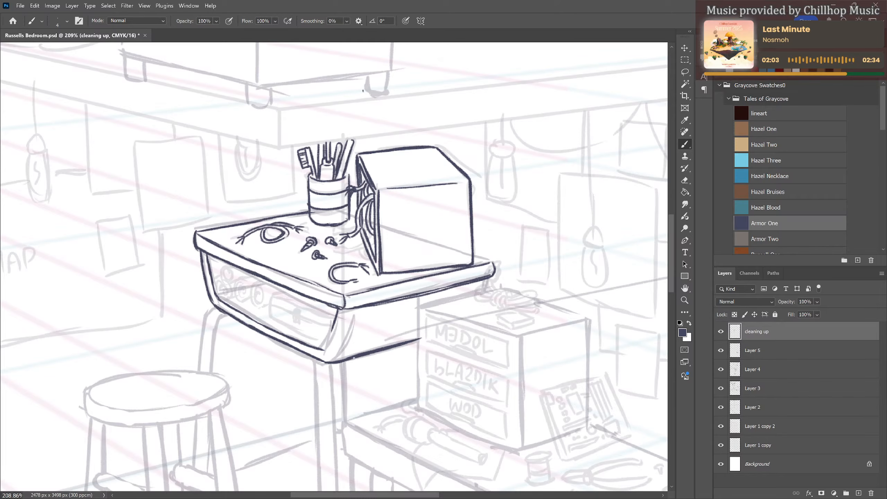
{"action": "key", "text": "e"}
{"action": "left_click_drag", "start_coordinate": [342, 356], "coordinate": [418, 336]}
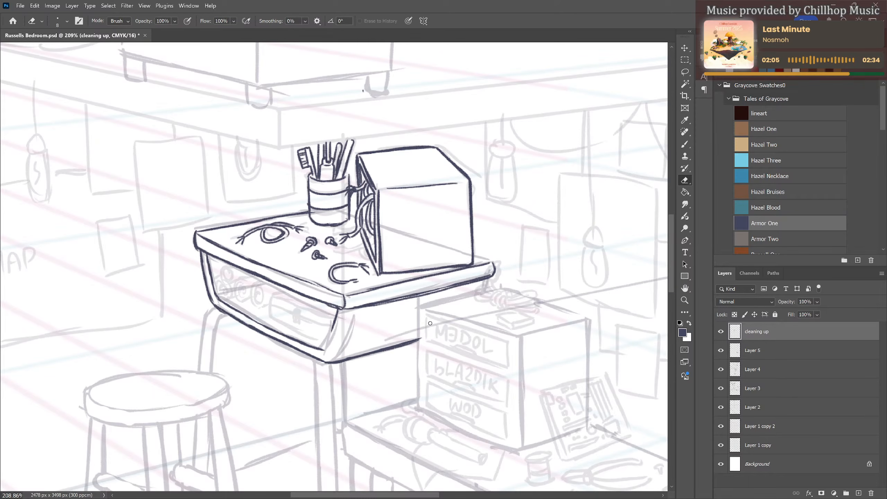
{"action": "key", "text": "b"}
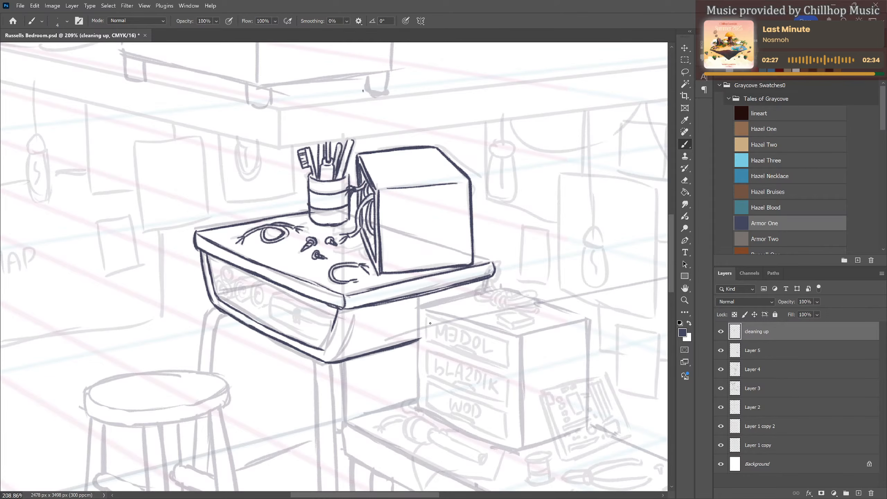
{"action": "left_click_drag", "start_coordinate": [337, 318], "coordinate": [322, 351]}
{"action": "left_click_drag", "start_coordinate": [347, 312], "coordinate": [328, 358]}
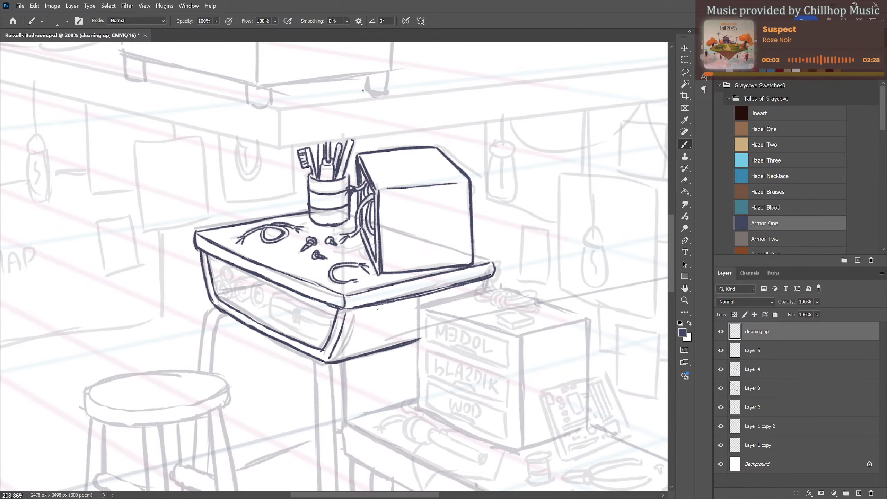
Ink the compartment's short back right edge and the desktop's back edge beside the box.
{"action": "key", "text": "e"}
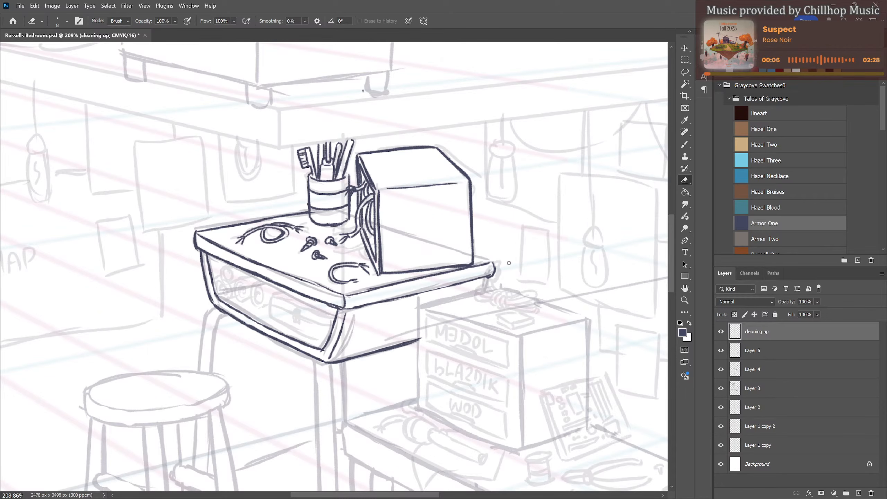
{"action": "key", "text": "b"}
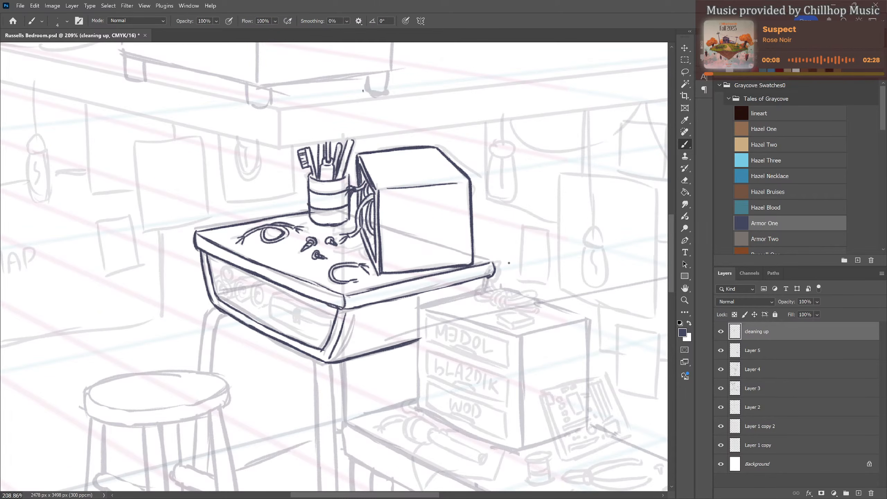
{"action": "left_click_drag", "start_coordinate": [488, 281], "coordinate": [483, 291]}
{"action": "left_click_drag", "start_coordinate": [474, 257], "coordinate": [491, 263]}
{"action": "mouse_move", "coordinate": [450, 297]}
{"action": "left_mouse_down"}
{"action": "mouse_move", "coordinate": [454, 291]}
{"action": "mouse_move", "coordinate": [450, 310]}
{"action": "mouse_move", "coordinate": [466, 307]}
{"action": "mouse_move", "coordinate": [447, 310]}
{"action": "mouse_move", "coordinate": [447, 330]}
{"action": "left_mouse_up"}
Ink the small coiled item and the rectangular box stored inside the compartment under the desktop.
{"action": "left_click_drag", "start_coordinate": [254, 264], "coordinate": [260, 266]}
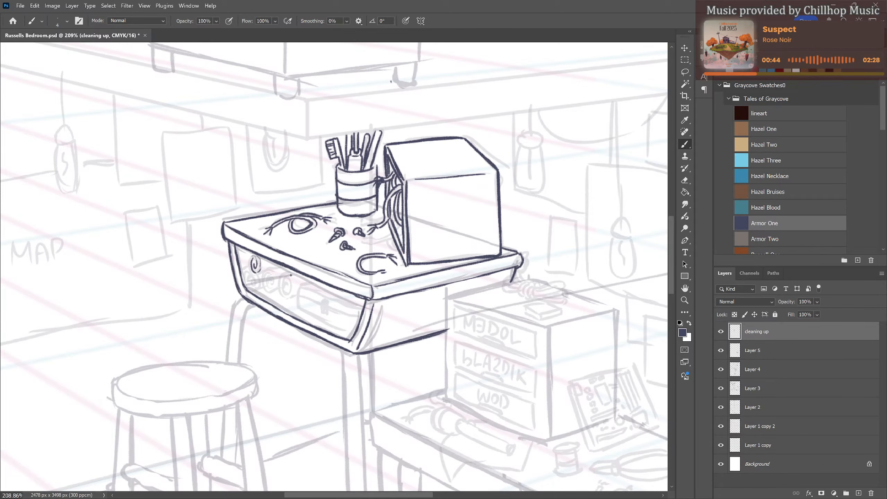
{"action": "mouse_move", "coordinate": [251, 258]}
{"action": "left_mouse_down"}
{"action": "mouse_move", "coordinate": [261, 267]}
{"action": "mouse_move", "coordinate": [246, 263]}
{"action": "left_mouse_up"}
{"action": "mouse_move", "coordinate": [299, 286]}
{"action": "left_mouse_down"}
{"action": "mouse_move", "coordinate": [298, 308]}
{"action": "mouse_move", "coordinate": [352, 330]}
{"action": "left_mouse_up"}
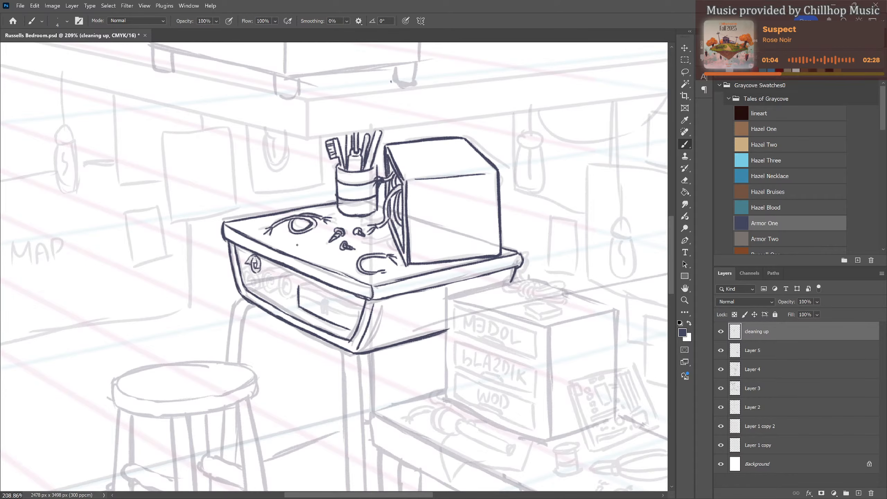
{"action": "mouse_move", "coordinate": [304, 284]}
{"action": "left_mouse_down"}
{"action": "mouse_move", "coordinate": [318, 280]}
{"action": "mouse_move", "coordinate": [302, 284]}
{"action": "left_mouse_up"}
{"action": "mouse_move", "coordinate": [302, 287]}
{"action": "left_mouse_down"}
{"action": "mouse_move", "coordinate": [357, 306]}
{"action": "mouse_move", "coordinate": [340, 294]}
{"action": "mouse_move", "coordinate": [351, 331]}
{"action": "mouse_move", "coordinate": [360, 305]}
{"action": "left_mouse_up"}
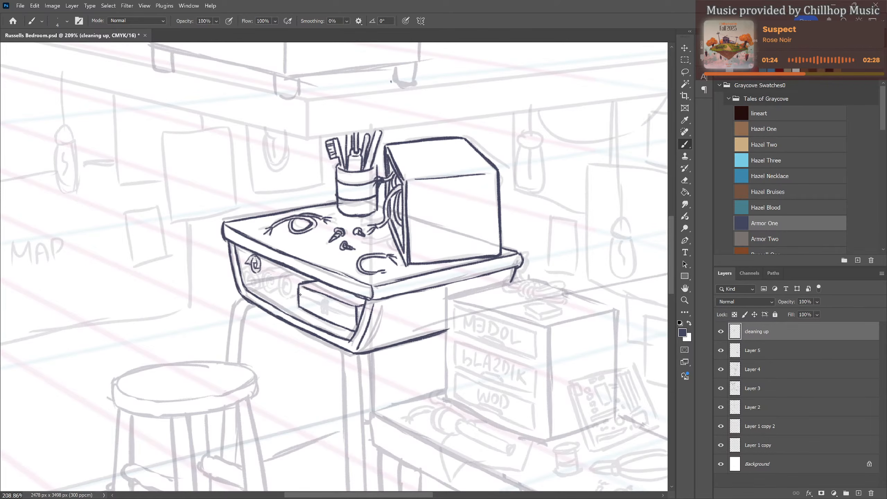
Ink the lid seam and front clasp on the rectangular box inside the under-desk compartment.
{"action": "left_click_drag", "start_coordinate": [327, 306], "coordinate": [356, 318]}
{"action": "key", "text": "e"}
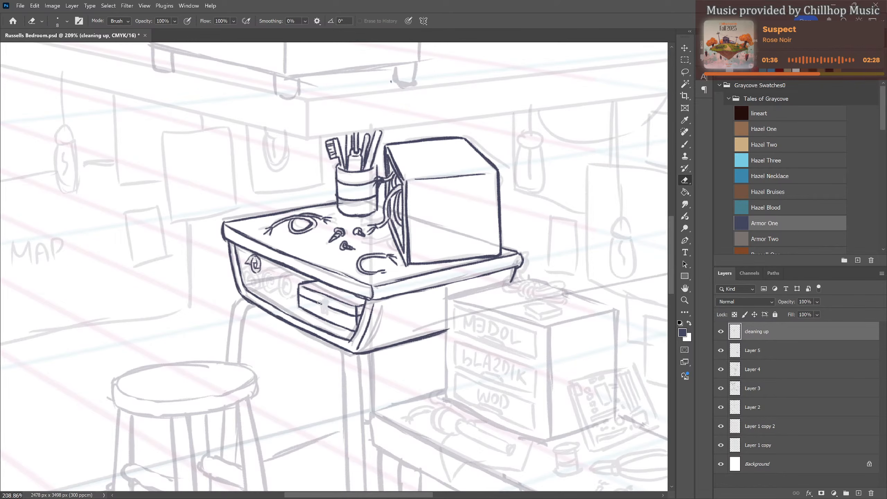
{"action": "key", "text": "b"}
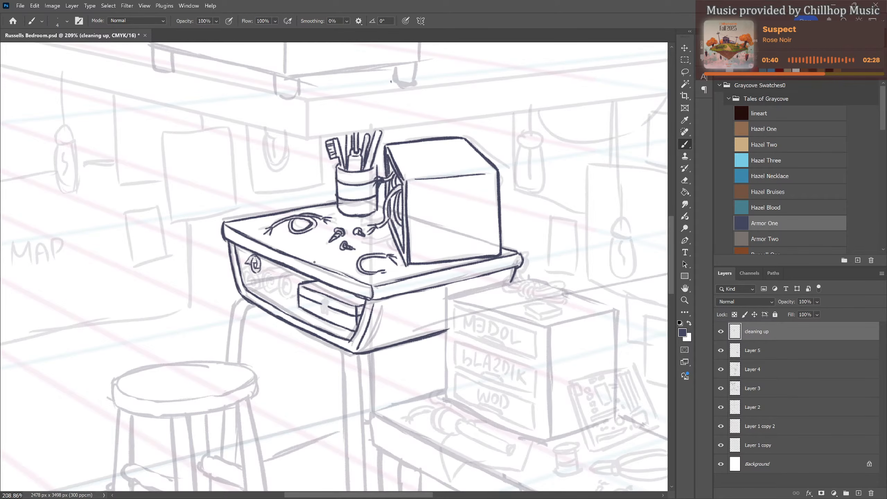
{"action": "left_click_drag", "start_coordinate": [322, 300], "coordinate": [328, 310]}
Ink the remaining rolled scrolls stacked beside the box in the under-desk compartment.
{"action": "left_click_drag", "start_coordinate": [270, 284], "coordinate": [266, 278]}
{"action": "mouse_move", "coordinate": [267, 277]}
{"action": "left_mouse_down"}
{"action": "mouse_move", "coordinate": [265, 290]}
{"action": "mouse_move", "coordinate": [278, 293]}
{"action": "mouse_move", "coordinate": [285, 269]}
{"action": "left_mouse_up"}
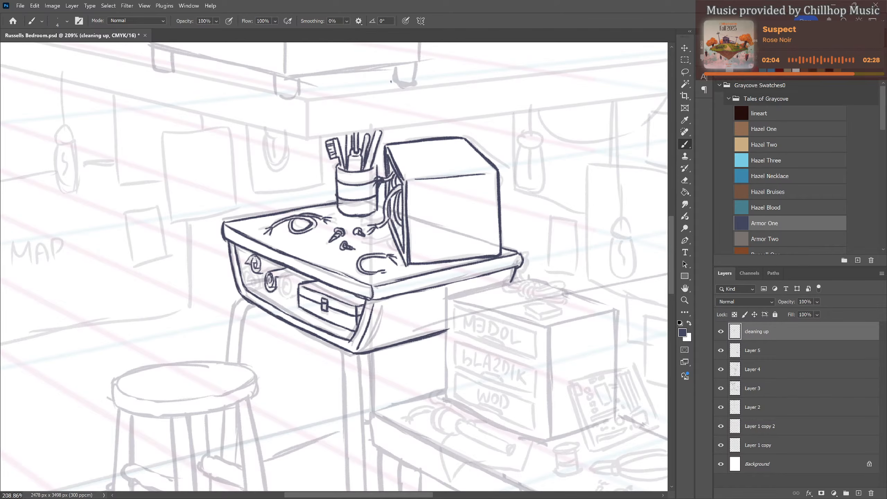
{"action": "left_click_drag", "start_coordinate": [266, 273], "coordinate": [264, 288]}
{"action": "left_click_drag", "start_coordinate": [275, 291], "coordinate": [282, 292]}
{"action": "mouse_move", "coordinate": [285, 284]}
{"action": "left_mouse_down"}
{"action": "mouse_move", "coordinate": [303, 275]}
{"action": "mouse_move", "coordinate": [287, 294]}
{"action": "mouse_move", "coordinate": [296, 289]}
{"action": "mouse_move", "coordinate": [285, 291]}
{"action": "mouse_move", "coordinate": [293, 288]}
{"action": "mouse_move", "coordinate": [286, 280]}
{"action": "mouse_move", "coordinate": [307, 272]}
{"action": "mouse_move", "coordinate": [303, 262]}
{"action": "mouse_move", "coordinate": [255, 278]}
{"action": "left_mouse_up"}
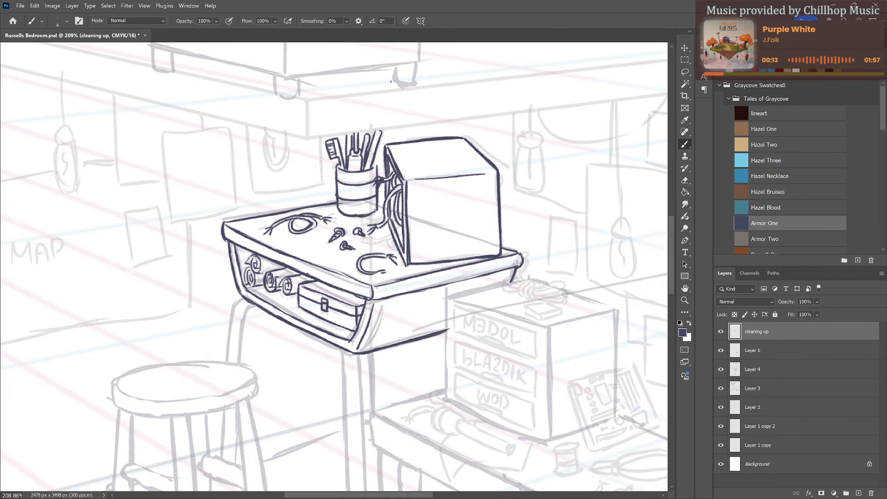
Ink the stool's oval seat top and the rounded lower edge that gives the seat its thickness.
{"action": "scroll", "coordinate": [370, 331], "scroll_direction": "down", "scroll_amount": 6}
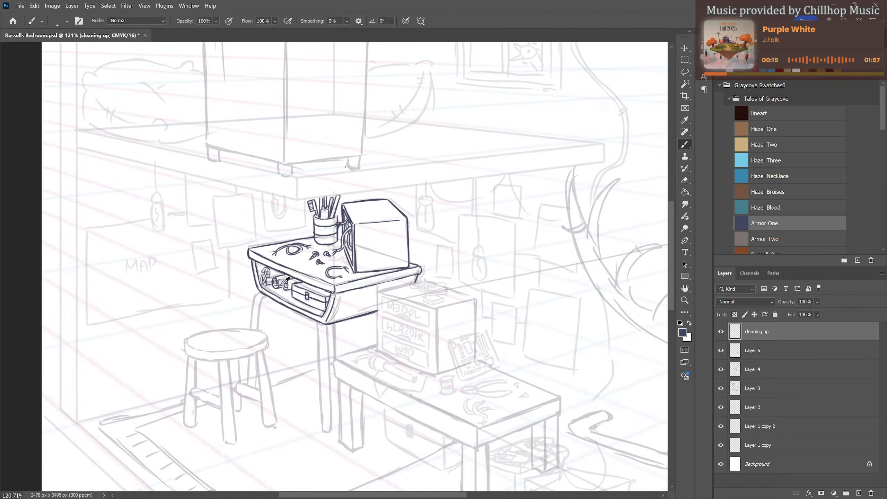
{"action": "scroll", "coordinate": [370, 331], "scroll_direction": "up", "scroll_amount": 3}
{"action": "scroll", "coordinate": [370, 331], "scroll_direction": "up", "scroll_amount": 1}
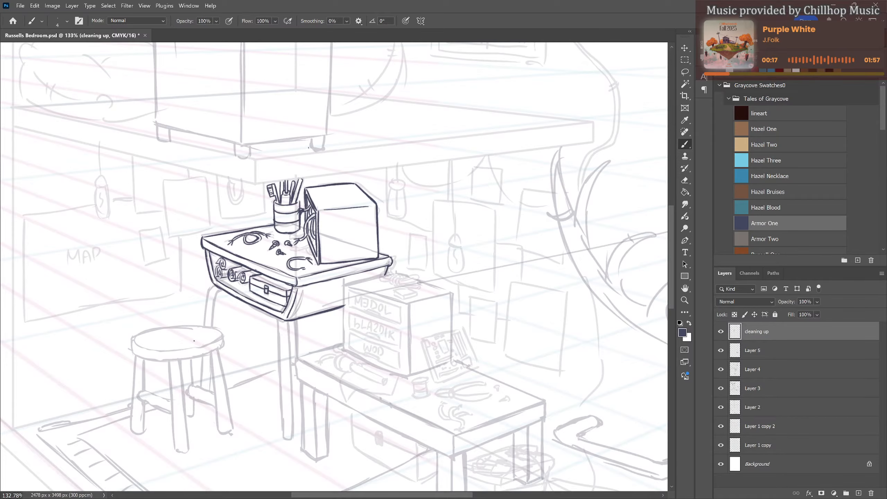
{"action": "scroll", "coordinate": [194, 341], "scroll_direction": "up", "scroll_amount": 1}
{"action": "mouse_move", "coordinate": [236, 316]}
{"action": "left_mouse_down"}
{"action": "mouse_move", "coordinate": [347, 304]}
{"action": "mouse_move", "coordinate": [422, 245]}
{"action": "mouse_move", "coordinate": [410, 206]}
{"action": "left_mouse_up"}
{"action": "scroll", "coordinate": [290, 375], "scroll_direction": "up", "scroll_amount": 4}
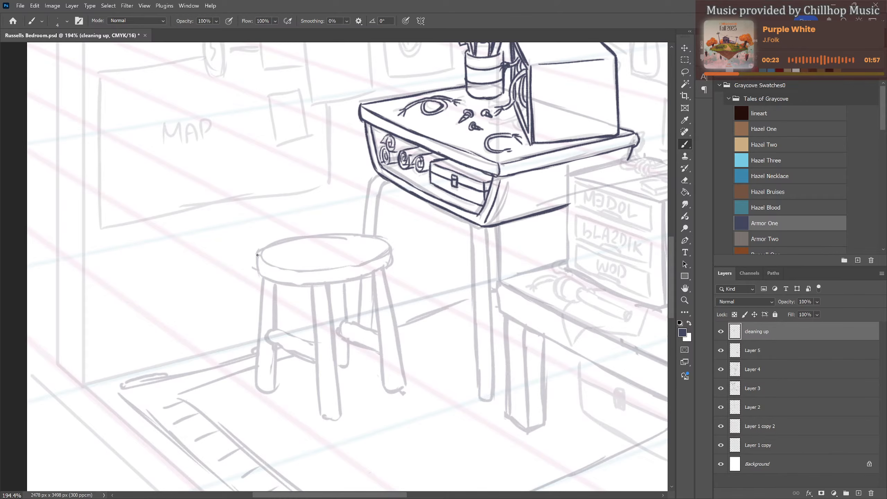
{"action": "mouse_move", "coordinate": [257, 256]}
{"action": "left_mouse_down"}
{"action": "mouse_move", "coordinate": [338, 234]}
{"action": "mouse_move", "coordinate": [319, 236]}
{"action": "mouse_move", "coordinate": [391, 249]}
{"action": "left_mouse_up"}
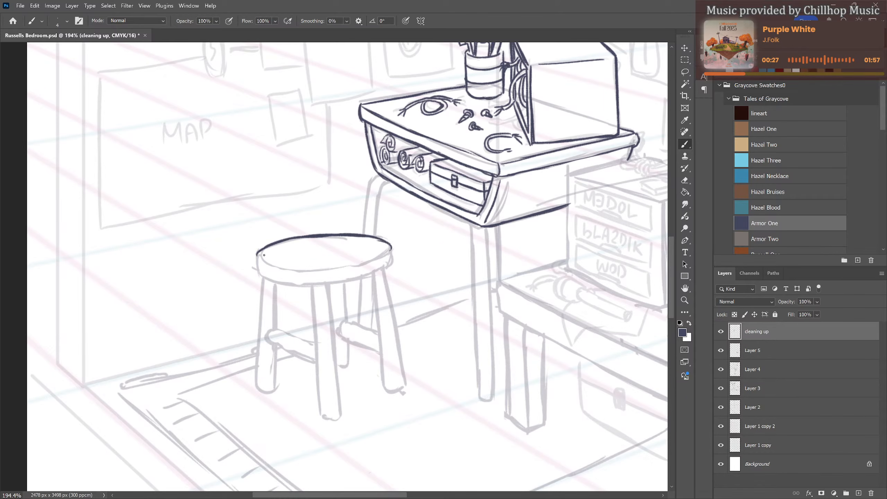
{"action": "mouse_move", "coordinate": [260, 255]}
{"action": "left_mouse_down"}
{"action": "mouse_move", "coordinate": [316, 270]}
{"action": "mouse_move", "coordinate": [390, 250]}
{"action": "left_mouse_up"}
{"action": "left_click_drag", "start_coordinate": [259, 251], "coordinate": [260, 276]}
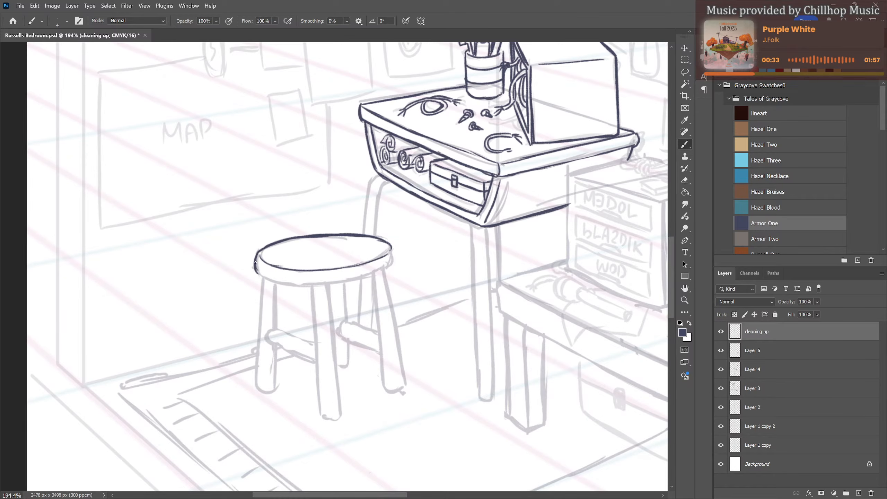
{"action": "mouse_move", "coordinate": [255, 267]}
{"action": "left_mouse_down"}
{"action": "mouse_move", "coordinate": [282, 285]}
{"action": "mouse_move", "coordinate": [334, 287]}
{"action": "mouse_move", "coordinate": [326, 286]}
{"action": "mouse_move", "coordinate": [395, 261]}
{"action": "left_mouse_up"}
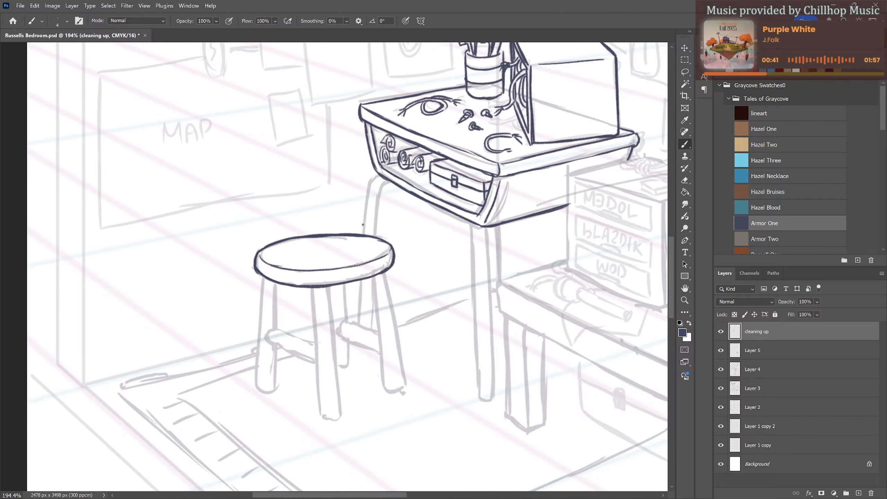
Ink the stool's left leg with small wood-grain marks and the crossbar joining it to the front leg.
{"action": "mouse_move", "coordinate": [262, 276]}
{"action": "left_mouse_down"}
{"action": "mouse_move", "coordinate": [251, 382]}
{"action": "mouse_move", "coordinate": [268, 391]}
{"action": "left_mouse_up"}
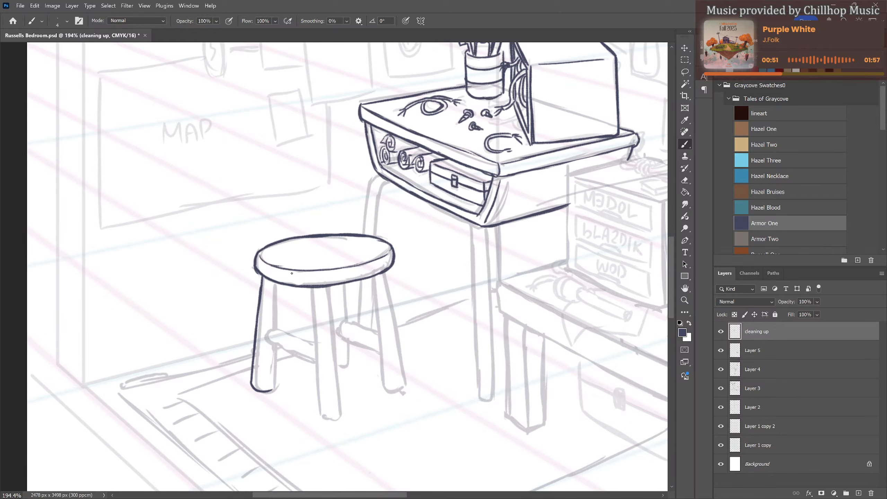
{"action": "left_click_drag", "start_coordinate": [277, 282], "coordinate": [273, 386]}
{"action": "key", "text": "e"}
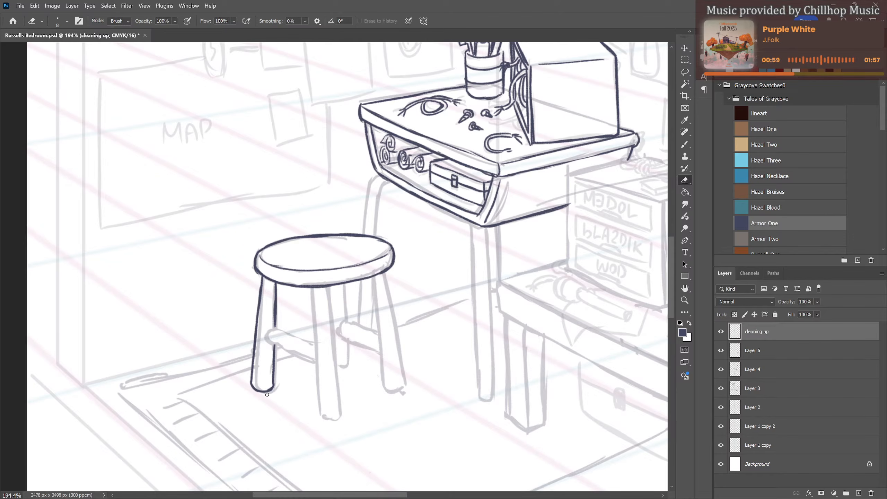
{"action": "key", "text": "b"}
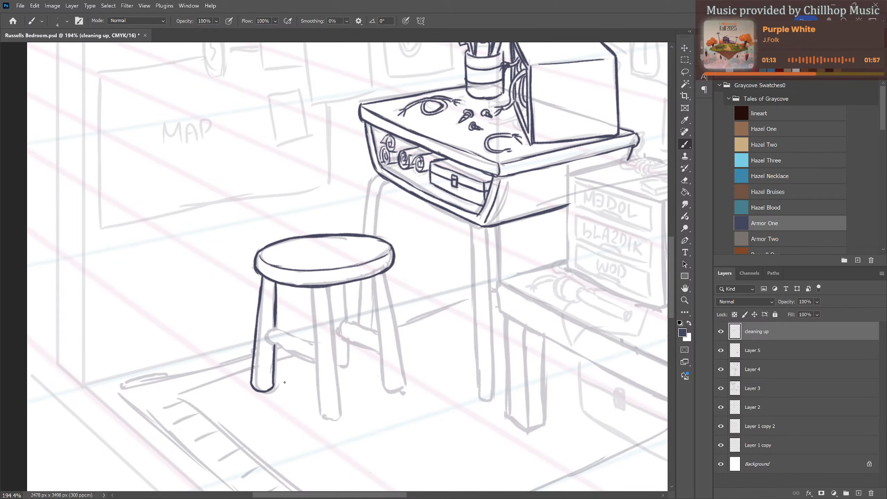
{"action": "left_click_drag", "start_coordinate": [258, 391], "coordinate": [263, 376]}
{"action": "left_click_drag", "start_coordinate": [266, 279], "coordinate": [270, 304]}
{"action": "mouse_move", "coordinate": [274, 329]}
{"action": "left_mouse_down"}
{"action": "mouse_move", "coordinate": [272, 347]}
{"action": "mouse_move", "coordinate": [314, 362]}
{"action": "left_mouse_up"}
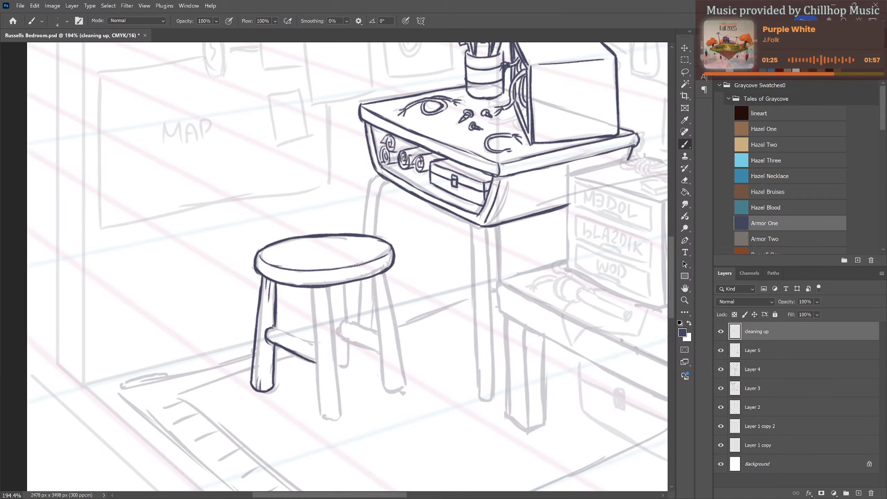
{"action": "mouse_move", "coordinate": [273, 326]}
{"action": "left_mouse_down"}
{"action": "mouse_move", "coordinate": [316, 344]}
{"action": "mouse_move", "coordinate": [268, 328]}
{"action": "mouse_move", "coordinate": [287, 338]}
{"action": "left_mouse_up"}
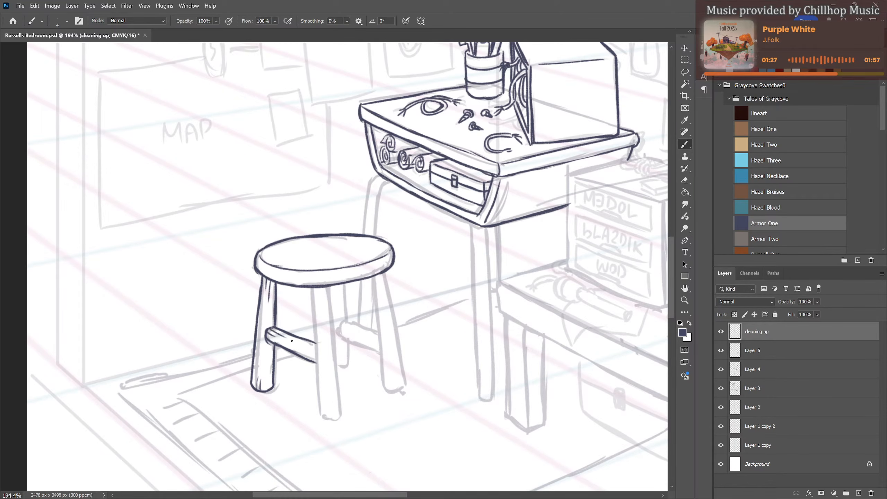
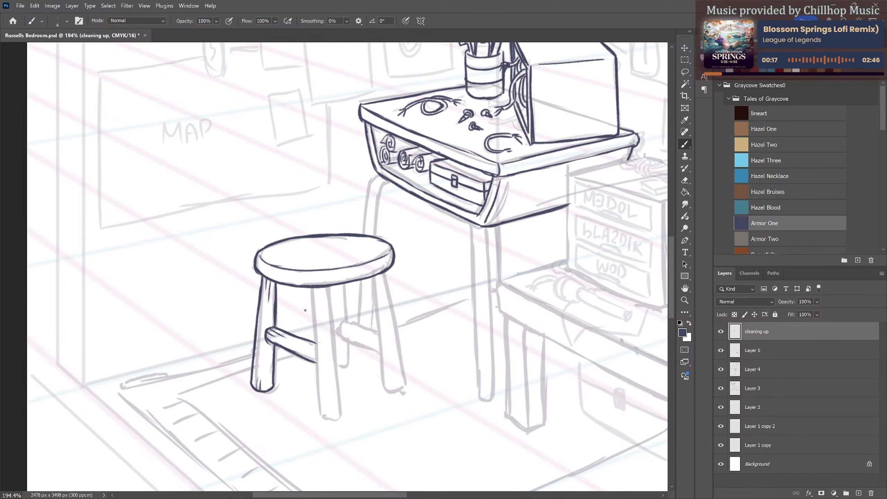
Ink the stool's front leg and trim its thick lower right edge with the eraser.
{"action": "left_click_drag", "start_coordinate": [314, 287], "coordinate": [316, 387]}
{"action": "mouse_move", "coordinate": [316, 355]}
{"action": "left_mouse_down"}
{"action": "mouse_move", "coordinate": [319, 417]}
{"action": "mouse_move", "coordinate": [343, 415]}
{"action": "left_mouse_up"}
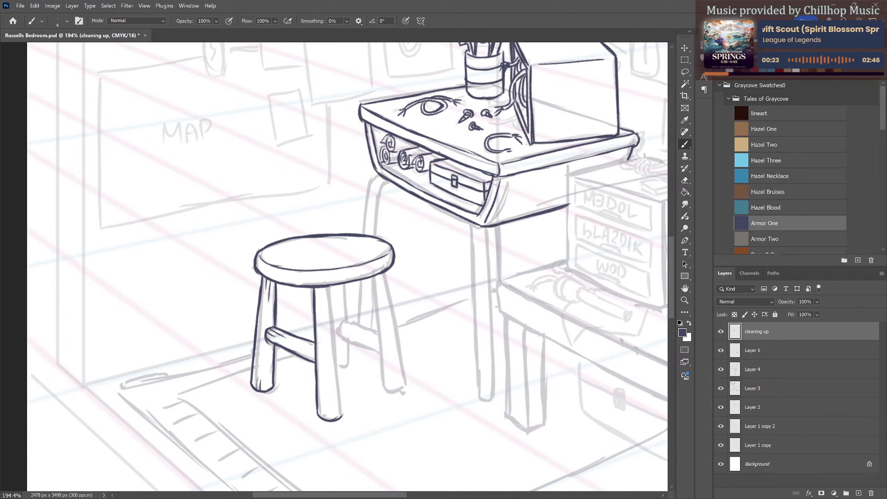
{"action": "left_click_drag", "start_coordinate": [331, 286], "coordinate": [343, 391]}
{"action": "mouse_move", "coordinate": [338, 360]}
{"action": "left_mouse_down"}
{"action": "mouse_move", "coordinate": [343, 417]}
{"action": "mouse_move", "coordinate": [338, 352]}
{"action": "mouse_move", "coordinate": [344, 417]}
{"action": "left_mouse_up"}
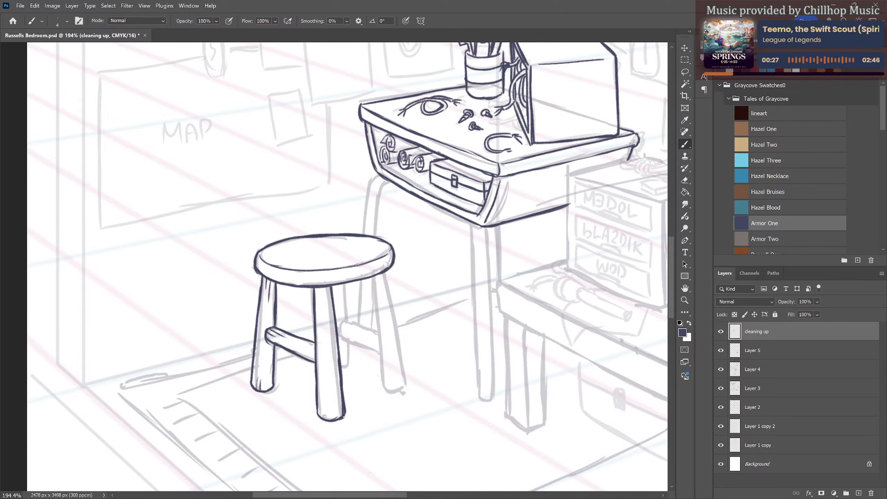
{"action": "key", "text": "e"}
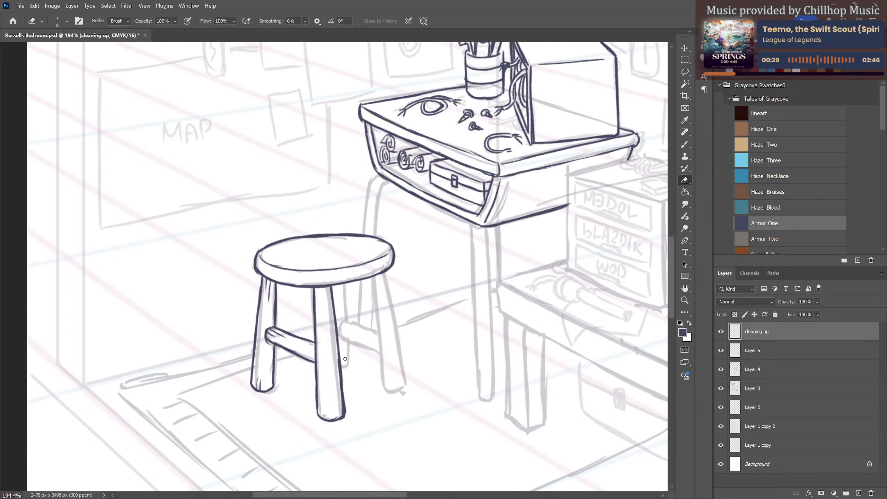
{"action": "left_click_drag", "start_coordinate": [345, 361], "coordinate": [344, 420]}
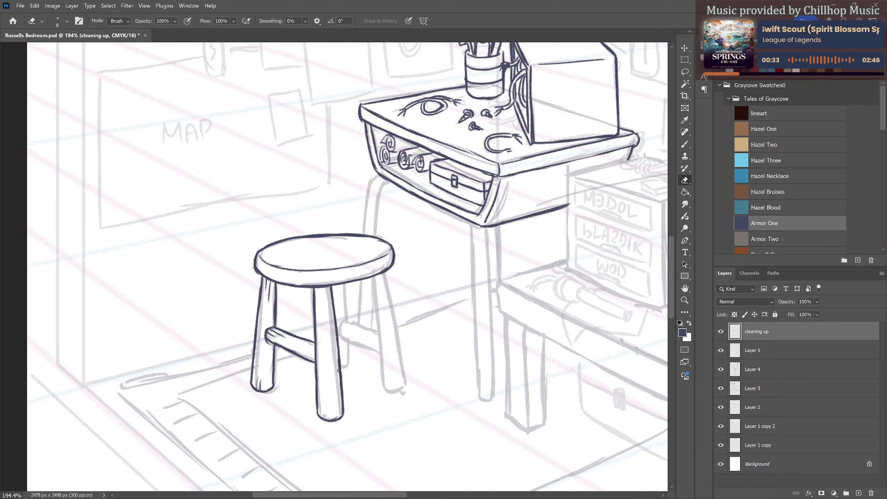
{"action": "key", "text": "b"}
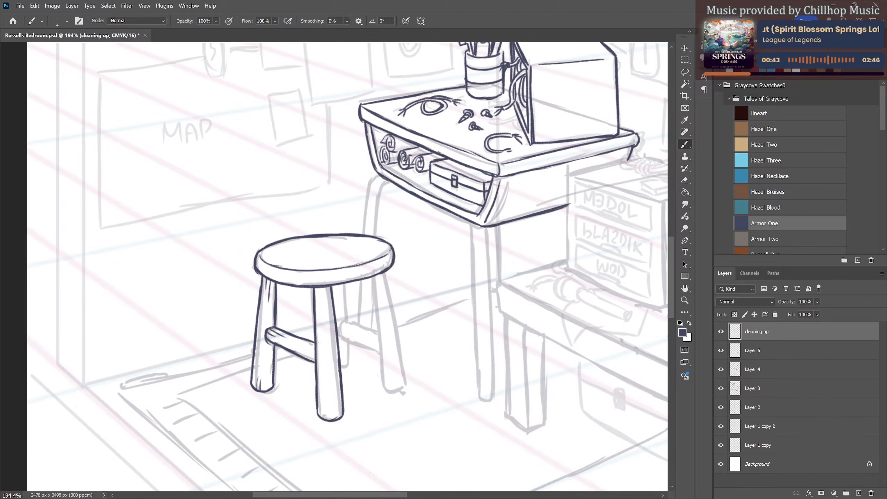
{"action": "scroll", "coordinate": [301, 353], "scroll_direction": "down", "scroll_amount": 6}
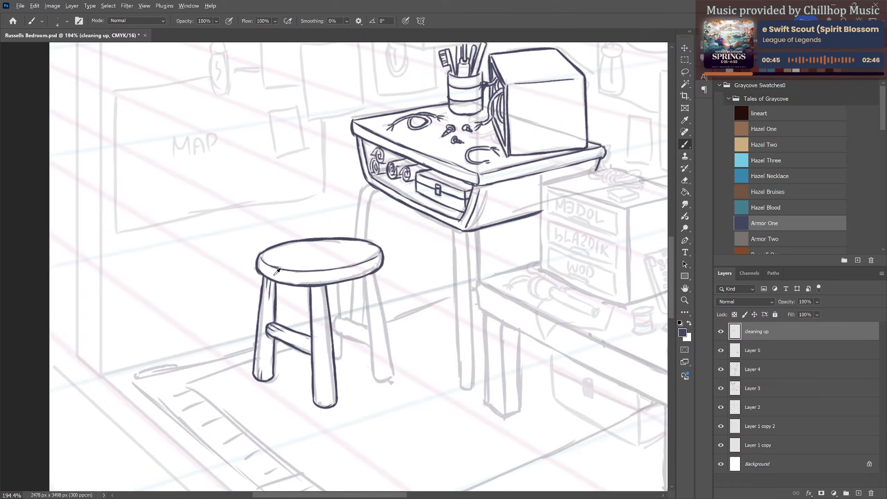
{"action": "scroll", "coordinate": [333, 292], "scroll_direction": "up", "scroll_amount": 1}
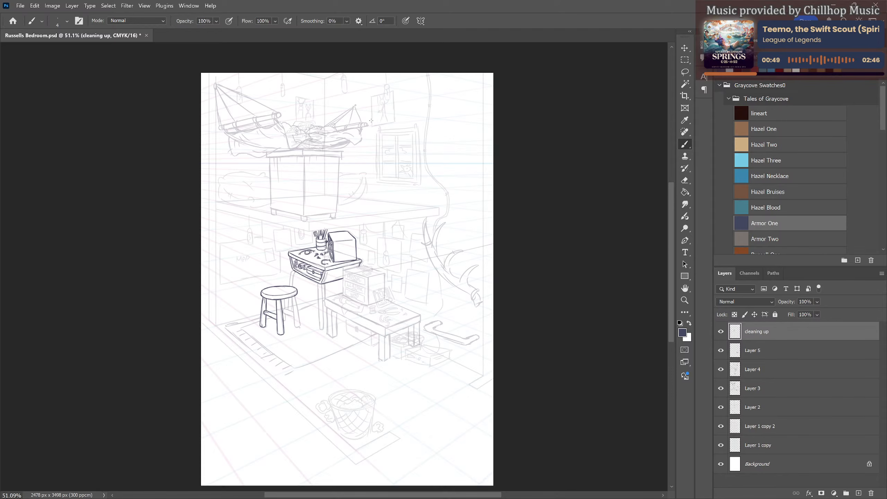
{"action": "mouse_move", "coordinate": [345, 79]}
{"action": "left_mouse_down"}
{"action": "mouse_move", "coordinate": [243, 140]}
{"action": "mouse_move", "coordinate": [367, 76]}
{"action": "mouse_move", "coordinate": [303, 83]}
{"action": "left_mouse_up"}
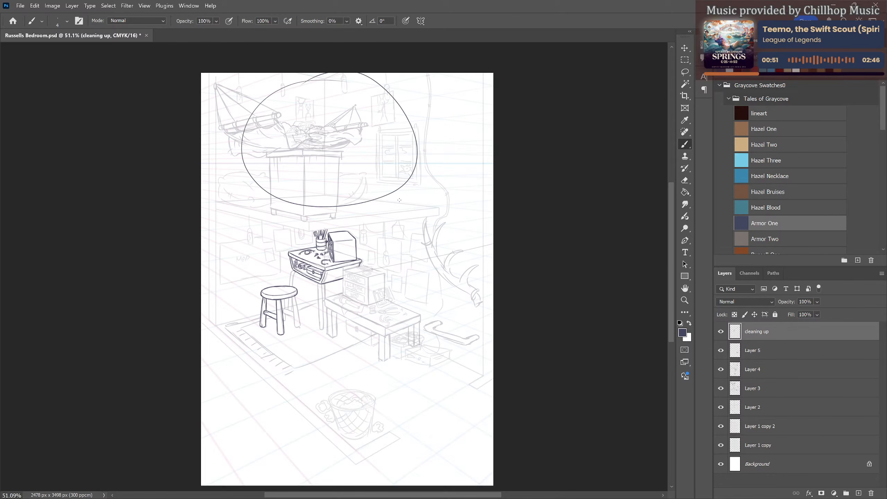
{"action": "key", "text": "ctrl+z"}
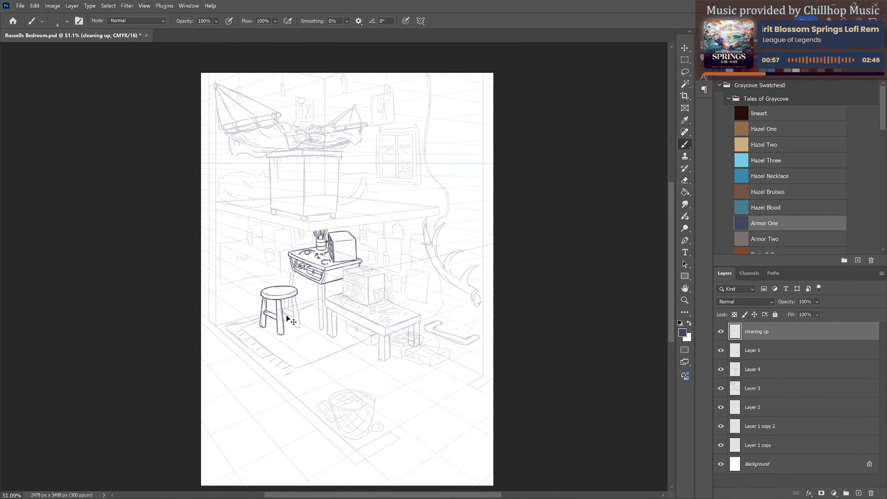
Save the bedroom drawing.
{"action": "key", "text": "ctrl+s"}
{"action": "scroll", "coordinate": [300, 280], "scroll_direction": "up", "scroll_amount": 5}
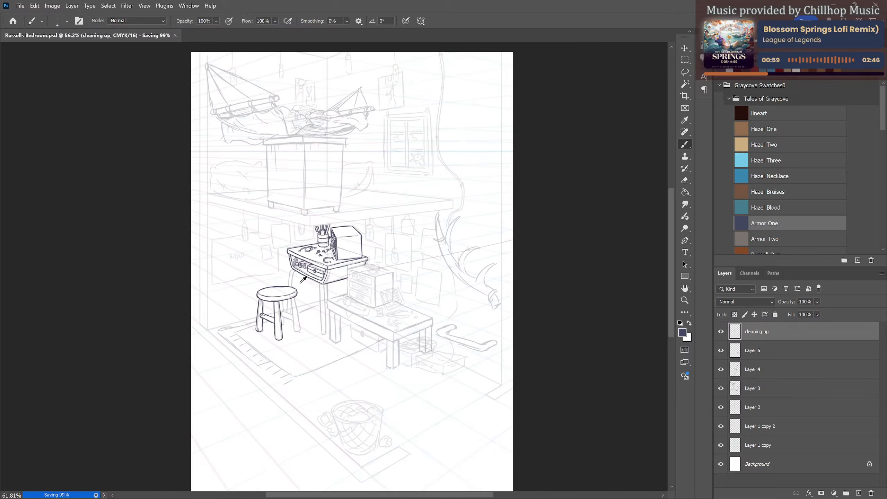
{"action": "scroll", "coordinate": [307, 270], "scroll_direction": "down", "scroll_amount": 2}
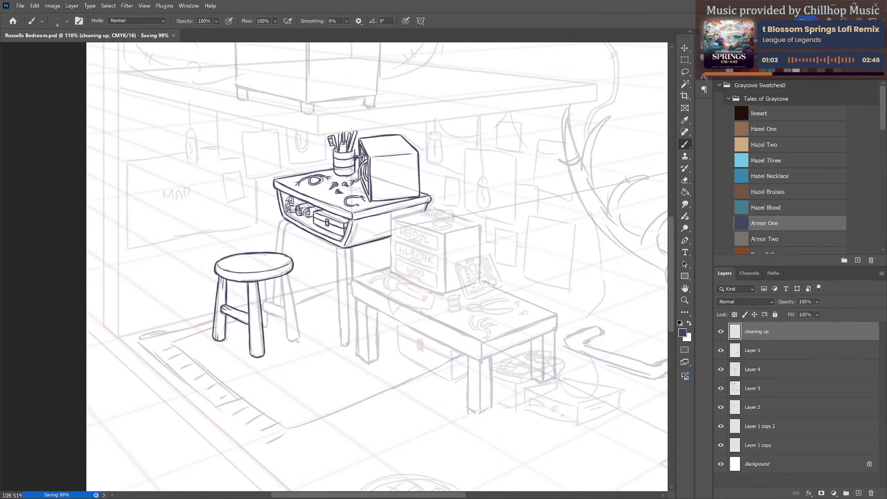
{"action": "scroll", "coordinate": [347, 344], "scroll_direction": "down", "scroll_amount": 4}
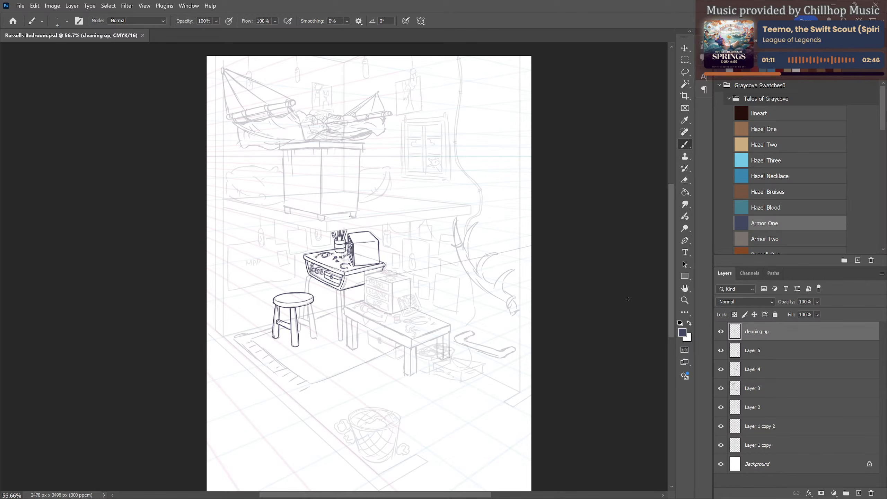
{"action": "scroll", "coordinate": [445, 307], "scroll_direction": "up", "scroll_amount": 6}
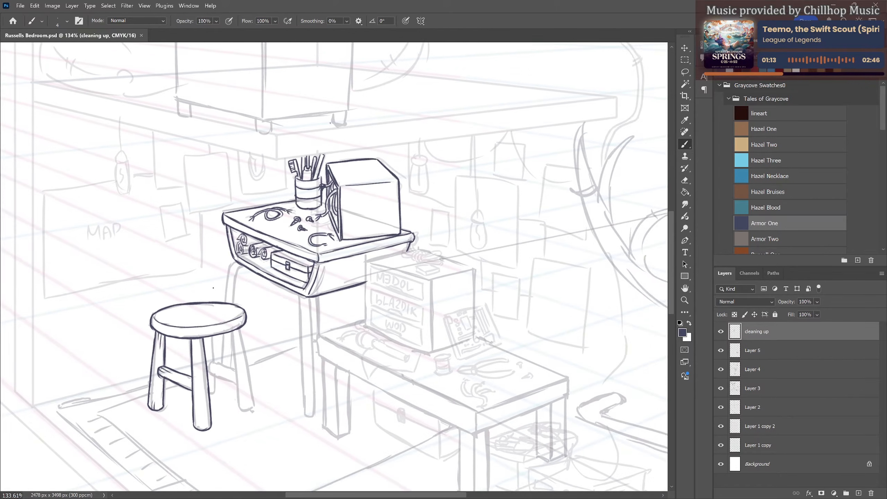
Ink the desk's curved left leg from the compartment down to the stool seat, and save the drawing.
{"action": "left_click_drag", "start_coordinate": [254, 280], "coordinate": [306, 290]}
{"action": "scroll", "coordinate": [280, 293], "scroll_direction": "up", "scroll_amount": 5}
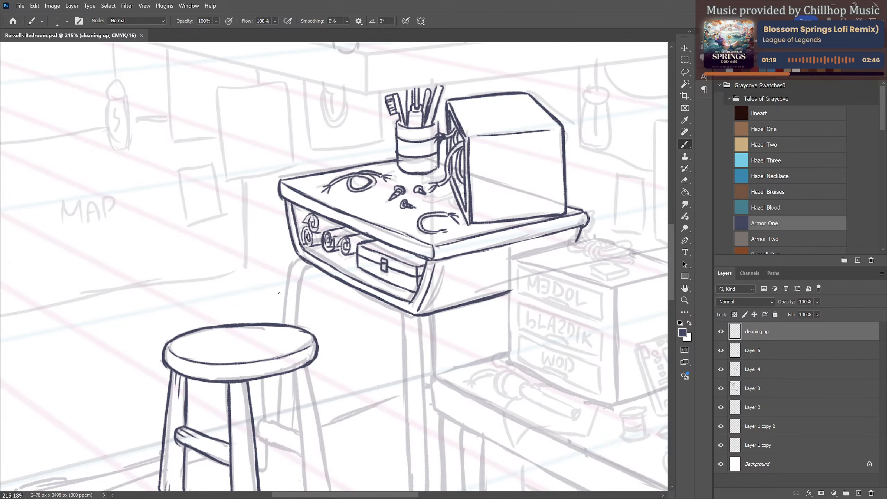
{"action": "mouse_move", "coordinate": [303, 258]}
{"action": "left_mouse_down"}
{"action": "mouse_move", "coordinate": [289, 269]}
{"action": "mouse_move", "coordinate": [286, 289]}
{"action": "left_mouse_up"}
{"action": "key", "text": "ctrl+z"}
{"action": "key", "text": "ctrl+z"}
{"action": "mouse_move", "coordinate": [303, 259]}
{"action": "left_mouse_down"}
{"action": "mouse_move", "coordinate": [281, 322]}
{"action": "mouse_move", "coordinate": [304, 270]}
{"action": "mouse_move", "coordinate": [295, 321]}
{"action": "mouse_move", "coordinate": [297, 304]}
{"action": "left_mouse_up"}
{"action": "key", "text": "ctrl+z"}
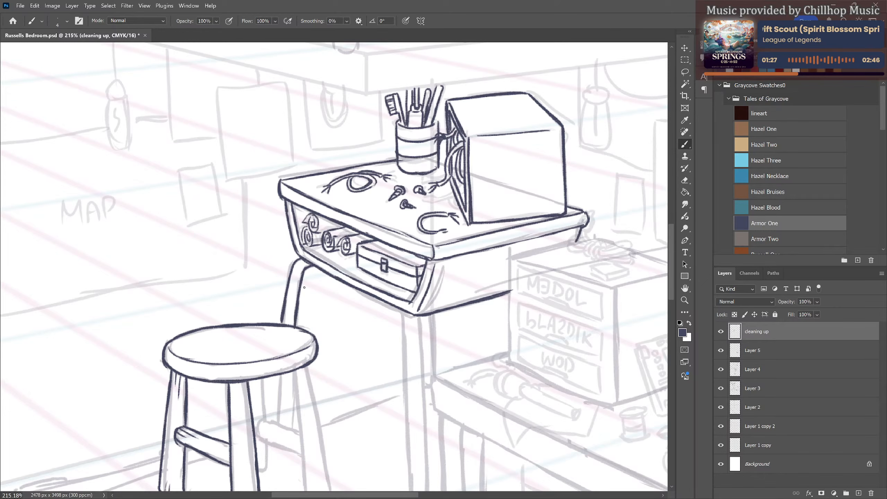
{"action": "scroll", "coordinate": [321, 358], "scroll_direction": "down", "scroll_amount": 3}
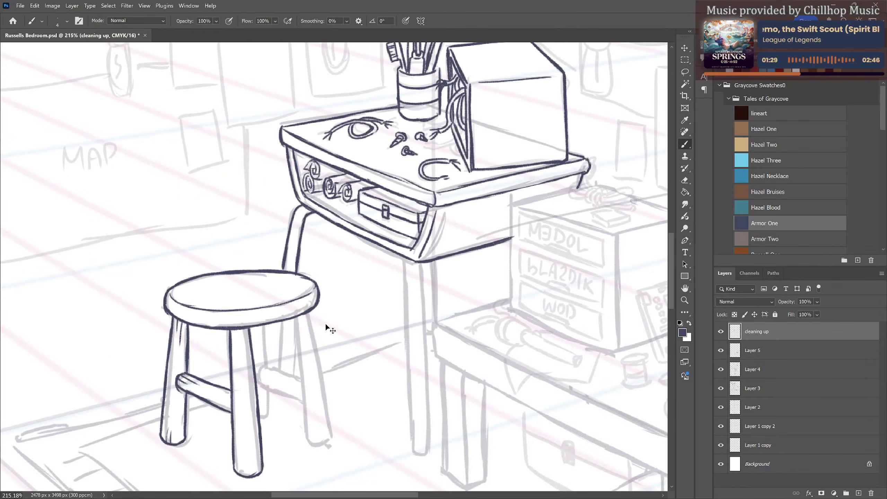
{"action": "key", "text": "ctrl+s"}
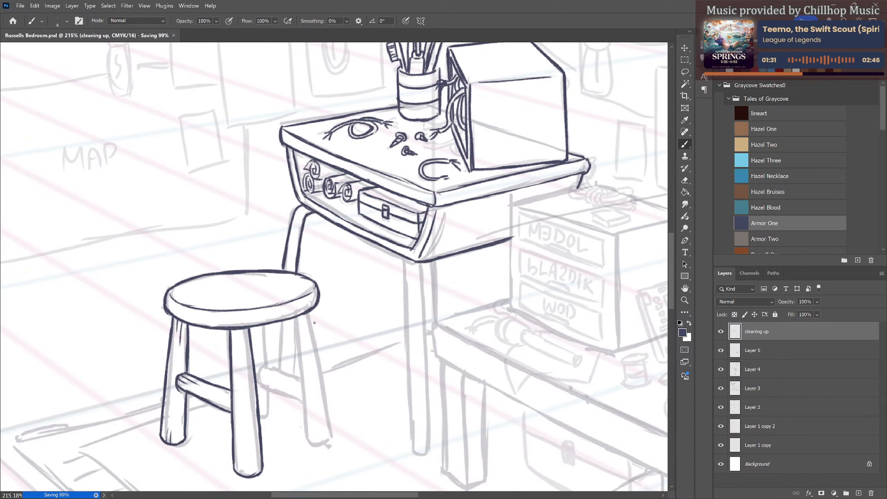
{"action": "left_click_drag", "start_coordinate": [84, 430], "coordinate": [67, 488]}
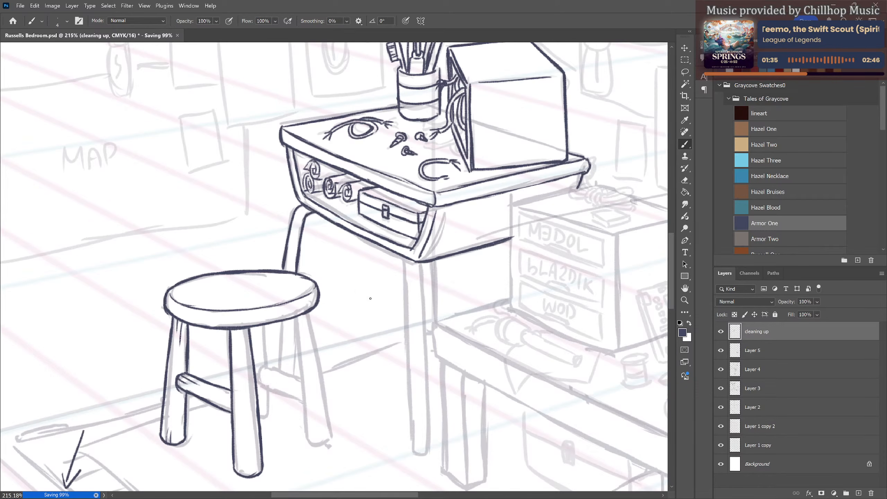
{"action": "key", "text": "ctrl+z"}
{"action": "key", "text": "ctrl+z"}
{"action": "key", "text": "ctrl+z"}
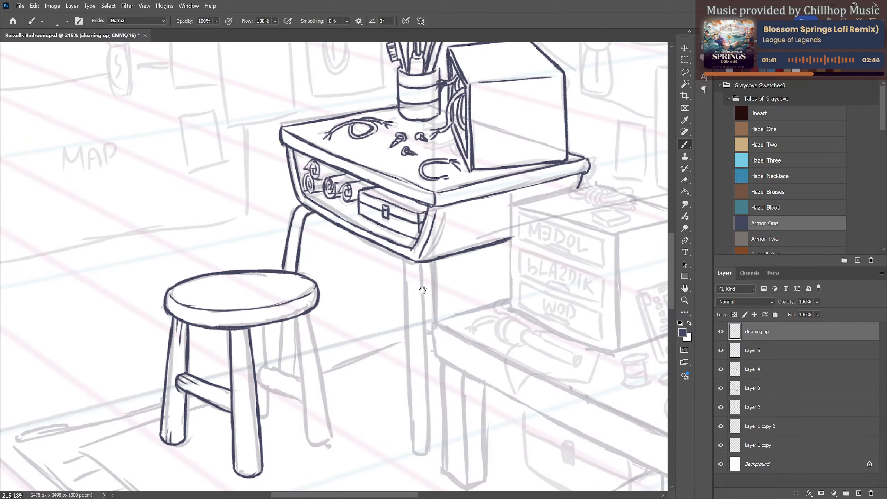
Ink the stool's right leg and the crossbar running from it toward the back leg.
{"action": "left_click_drag", "start_coordinate": [423, 290], "coordinate": [408, 291]}
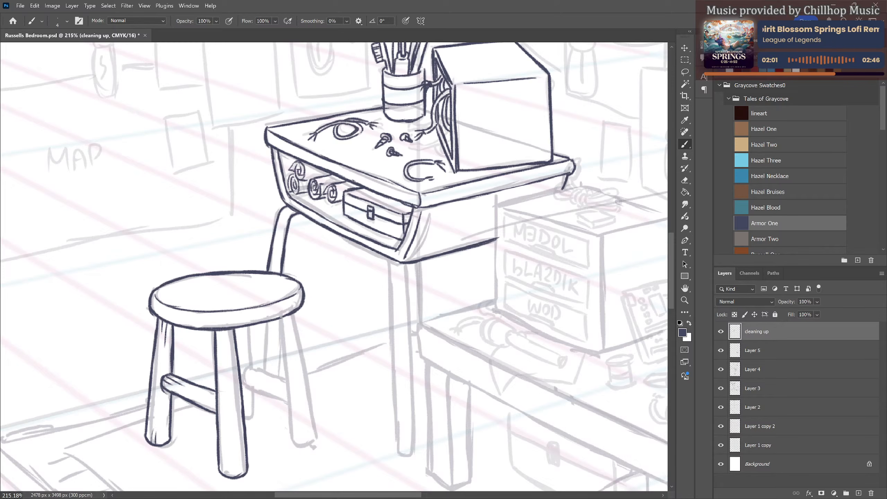
{"action": "mouse_move", "coordinate": [281, 317]}
{"action": "left_mouse_down"}
{"action": "mouse_move", "coordinate": [294, 434]}
{"action": "mouse_move", "coordinate": [301, 446]}
{"action": "mouse_move", "coordinate": [320, 436]}
{"action": "left_mouse_up"}
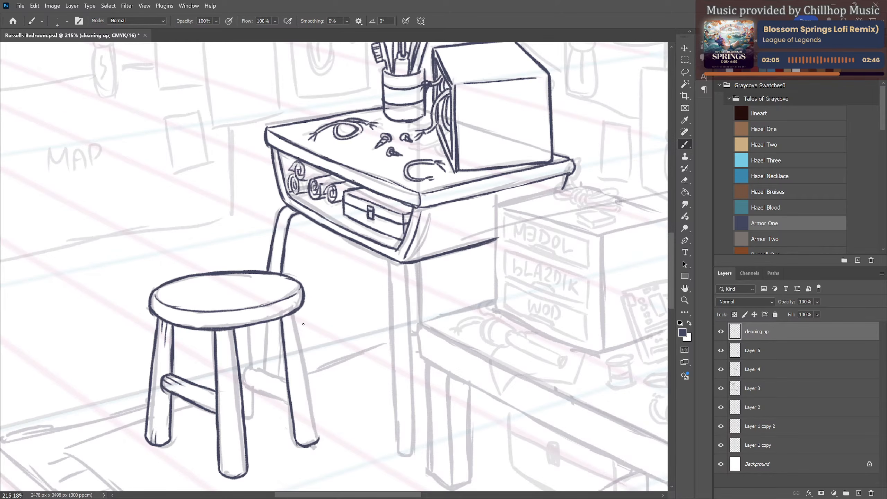
{"action": "left_click_drag", "start_coordinate": [296, 310], "coordinate": [319, 439]}
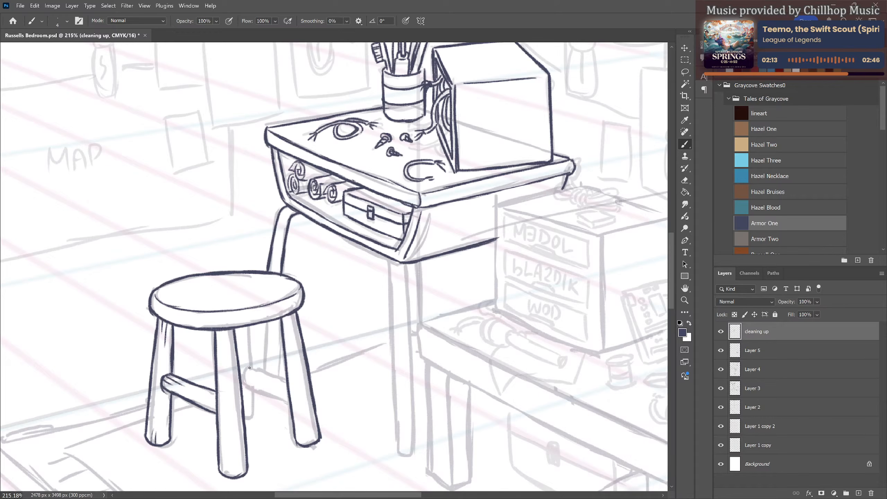
{"action": "mouse_move", "coordinate": [250, 368]}
{"action": "left_mouse_down"}
{"action": "mouse_move", "coordinate": [248, 384]}
{"action": "mouse_move", "coordinate": [287, 381]}
{"action": "mouse_move", "coordinate": [281, 399]}
{"action": "mouse_move", "coordinate": [288, 401]}
{"action": "left_mouse_up"}
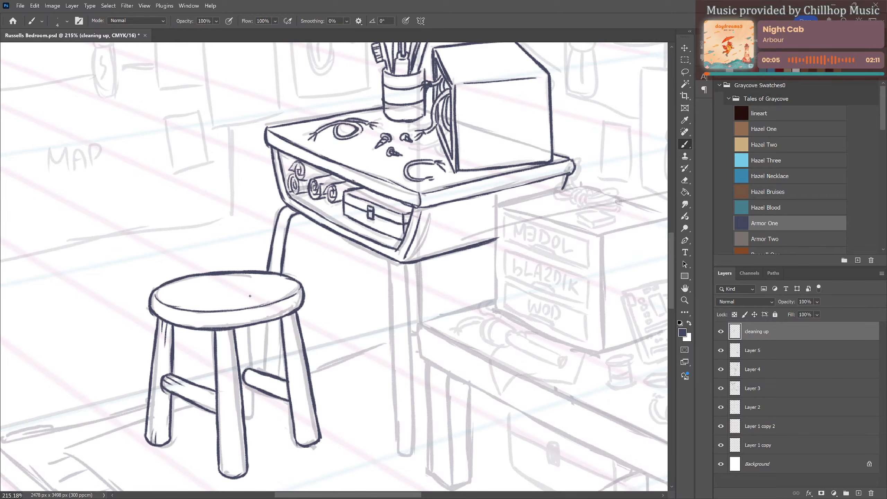
Ink the stool's back leg behind the front leg and erase its overlap with the crossbar.
{"action": "mouse_move", "coordinate": [249, 326]}
{"action": "left_mouse_down"}
{"action": "mouse_move", "coordinate": [257, 420]}
{"action": "mouse_move", "coordinate": [247, 413]}
{"action": "left_mouse_up"}
{"action": "left_click_drag", "start_coordinate": [246, 329], "coordinate": [254, 367]}
{"action": "key", "text": "e"}
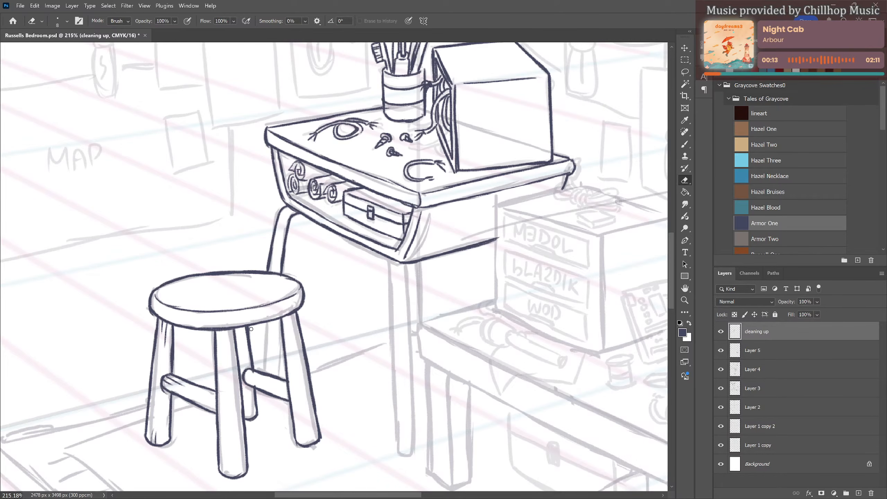
{"action": "left_click_drag", "start_coordinate": [252, 374], "coordinate": [264, 385]}
{"action": "key", "text": "b"}
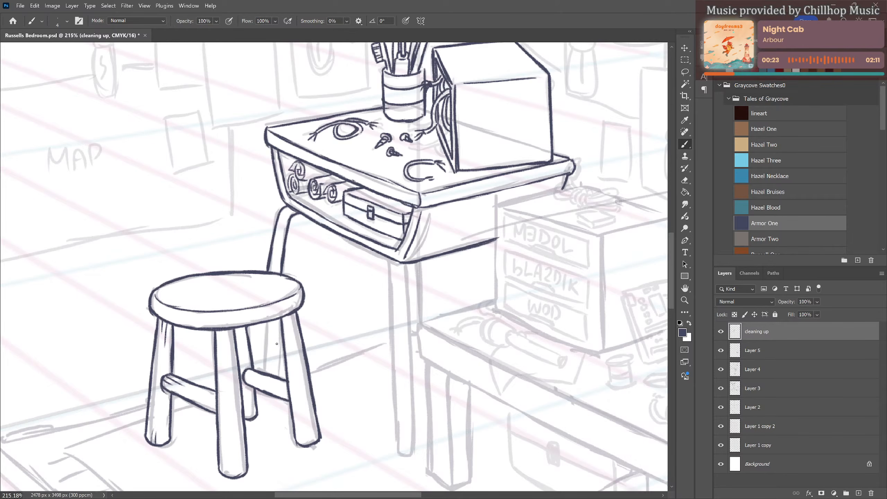
Add short wood-grain marks to the stool's front, back and right legs and to both crossbars.
{"action": "left_click_drag", "start_coordinate": [221, 330], "coordinate": [229, 363]}
{"action": "mouse_move", "coordinate": [227, 474]}
{"action": "left_mouse_down"}
{"action": "mouse_move", "coordinate": [231, 462]}
{"action": "mouse_move", "coordinate": [242, 478]}
{"action": "left_mouse_up"}
{"action": "left_click_drag", "start_coordinate": [195, 392], "coordinate": [217, 400]}
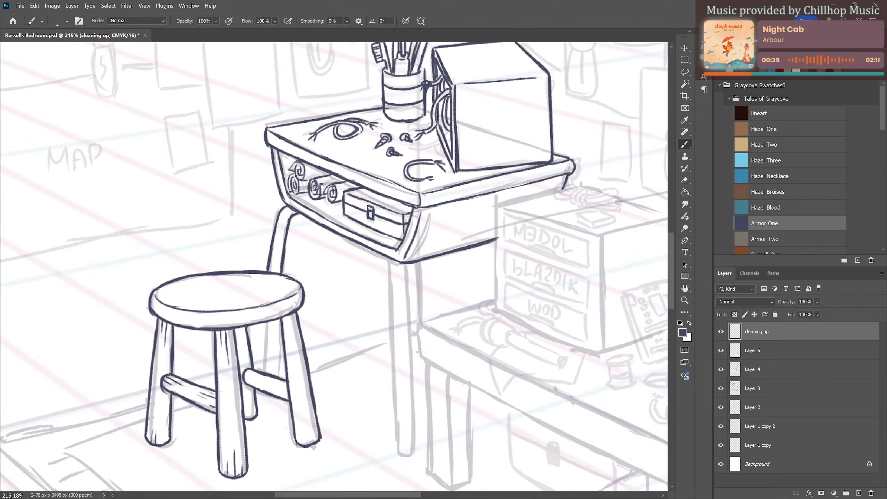
{"action": "left_click_drag", "start_coordinate": [245, 377], "coordinate": [257, 380]}
{"action": "left_click_drag", "start_coordinate": [239, 328], "coordinate": [243, 349]}
{"action": "left_click_drag", "start_coordinate": [285, 317], "coordinate": [295, 348]}
{"action": "left_click_drag", "start_coordinate": [309, 416], "coordinate": [318, 444]}
{"action": "mouse_move", "coordinate": [276, 386]}
{"action": "left_mouse_down"}
{"action": "mouse_move", "coordinate": [299, 376]}
{"action": "mouse_move", "coordinate": [303, 394]}
{"action": "left_mouse_up"}
{"action": "left_click_drag", "start_coordinate": [292, 364], "coordinate": [297, 392]}
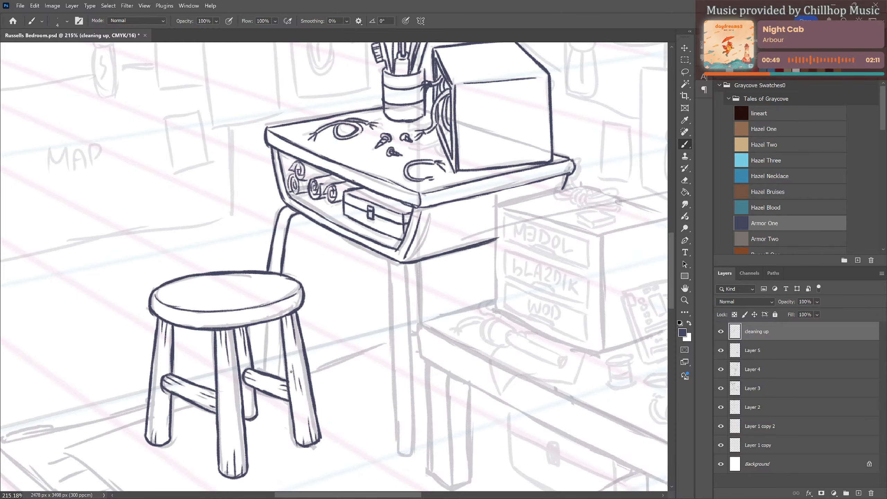
Continue the desk's left leg below the stool seat, inking both edges visible between the stool's legs.
{"action": "scroll", "coordinate": [257, 348], "scroll_direction": "down", "scroll_amount": 5}
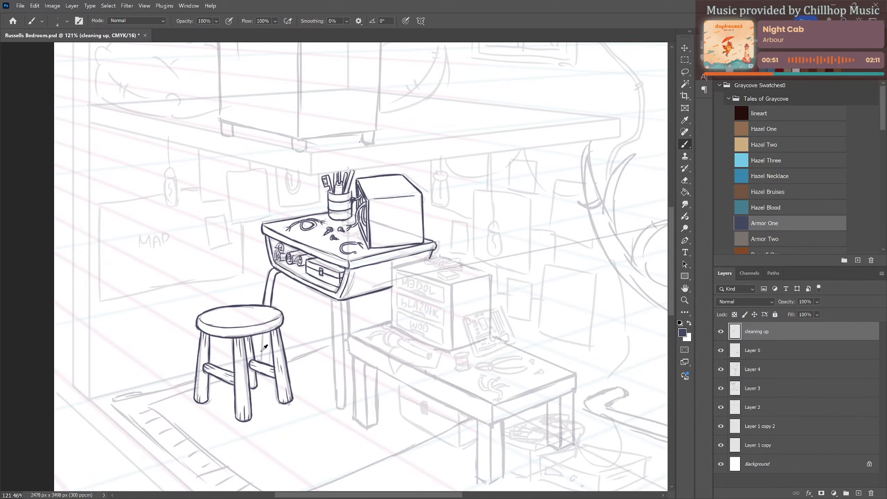
{"action": "left_click_drag", "start_coordinate": [326, 392], "coordinate": [263, 396]}
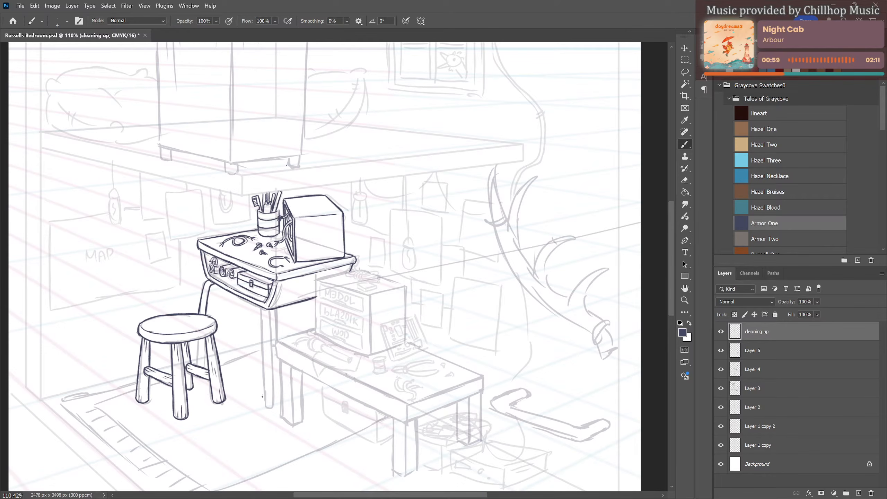
{"action": "scroll", "coordinate": [263, 396], "scroll_direction": "down", "scroll_amount": 2}
{"action": "scroll", "coordinate": [317, 364], "scroll_direction": "up", "scroll_amount": 2}
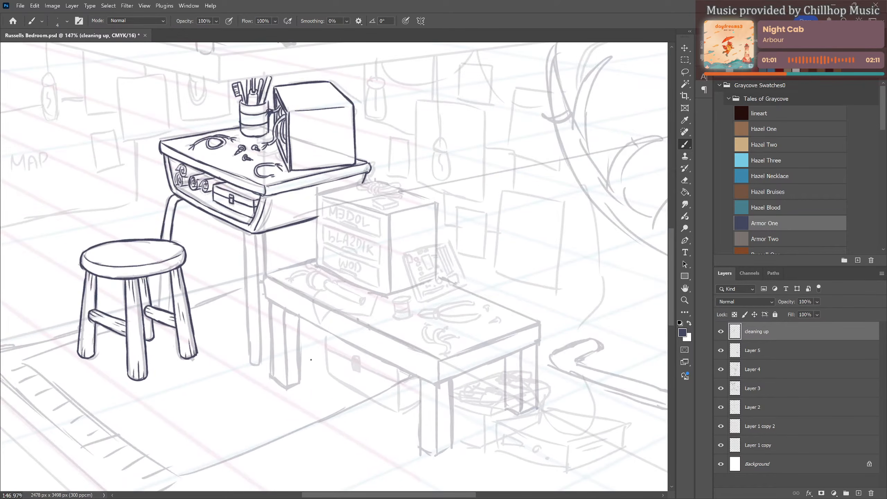
{"action": "scroll", "coordinate": [319, 360], "scroll_direction": "up", "scroll_amount": 2}
{"action": "scroll", "coordinate": [218, 430], "scroll_direction": "up", "scroll_amount": 2}
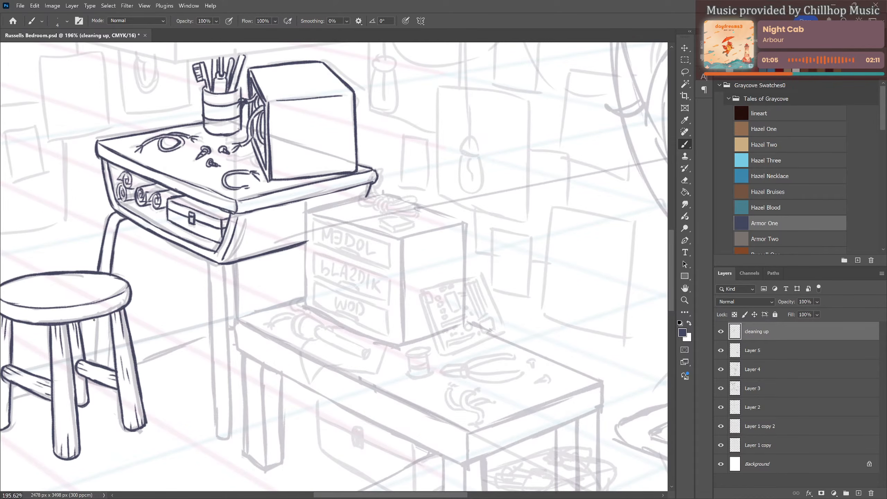
{"action": "left_click_drag", "start_coordinate": [94, 318], "coordinate": [94, 357]}
{"action": "left_click_drag", "start_coordinate": [109, 317], "coordinate": [104, 366]}
{"action": "key", "text": "e"}
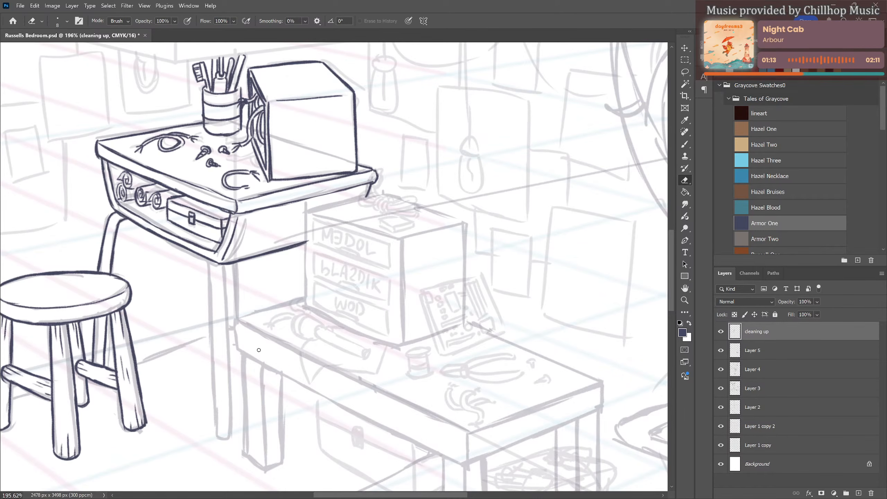
{"action": "key", "text": "b"}
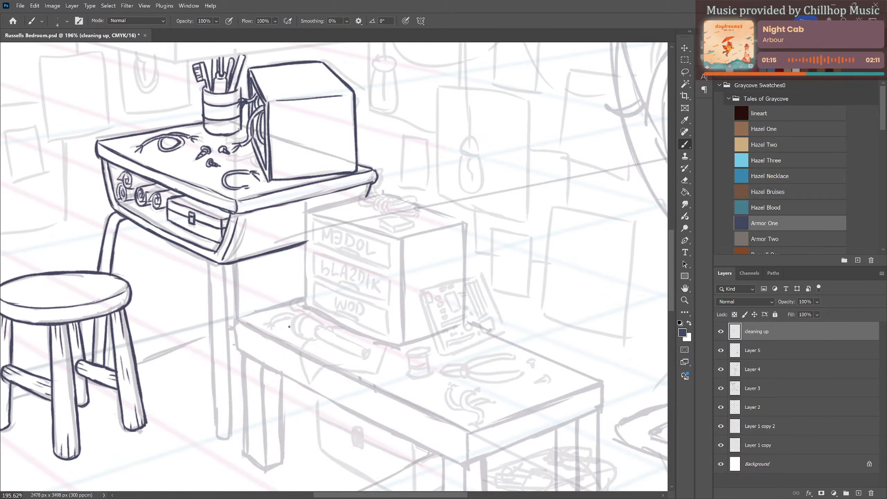
Ink the desk's long front leg with its foot, plus the edge of the leg behind it down to the low table.
{"action": "left_click_drag", "start_coordinate": [293, 307], "coordinate": [313, 299]}
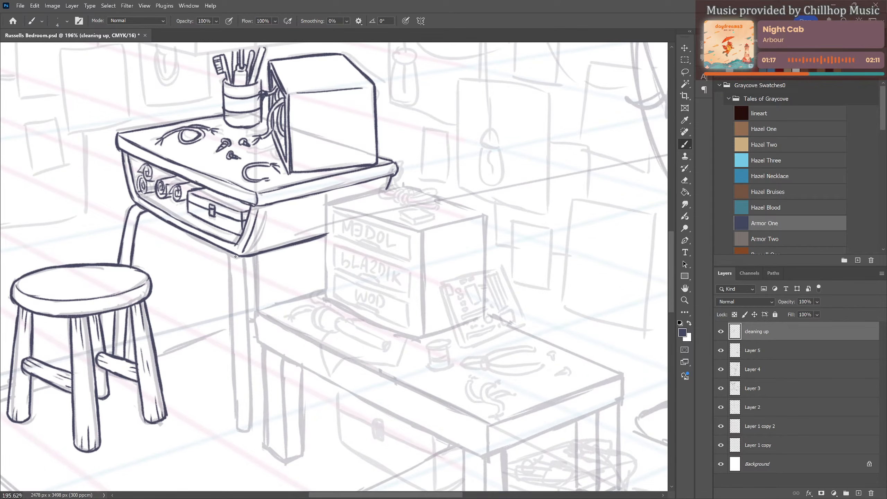
{"action": "left_click_drag", "start_coordinate": [228, 251], "coordinate": [237, 352]}
{"action": "left_click_drag", "start_coordinate": [236, 316], "coordinate": [246, 431]}
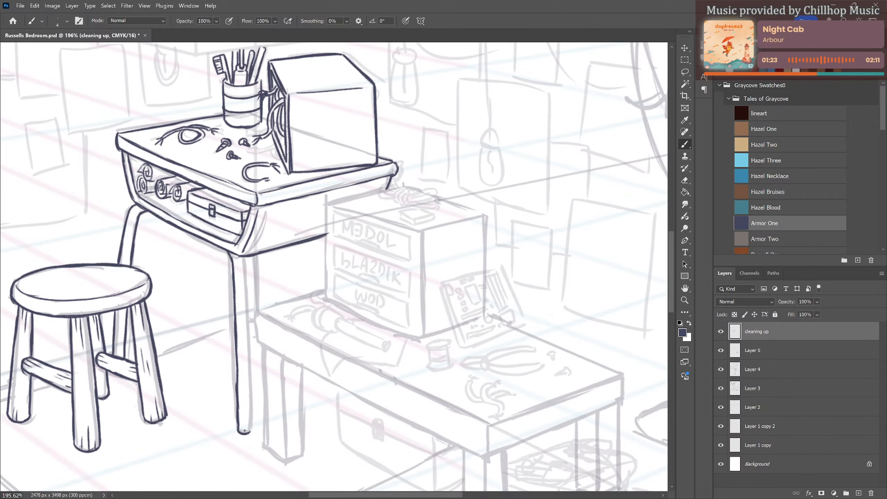
{"action": "mouse_move", "coordinate": [243, 259]}
{"action": "left_mouse_down"}
{"action": "mouse_move", "coordinate": [255, 428]}
{"action": "mouse_move", "coordinate": [252, 402]}
{"action": "mouse_move", "coordinate": [253, 432]}
{"action": "mouse_move", "coordinate": [237, 403]}
{"action": "mouse_move", "coordinate": [251, 427]}
{"action": "left_mouse_up"}
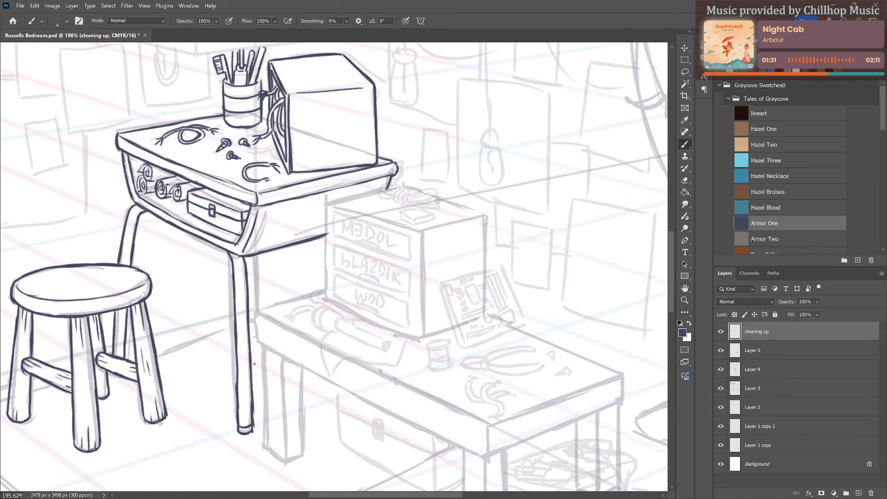
{"action": "left_click_drag", "start_coordinate": [257, 255], "coordinate": [258, 311]}
{"action": "key", "text": "ctrl+z"}
{"action": "left_click_drag", "start_coordinate": [257, 256], "coordinate": [254, 321]}
{"action": "scroll", "coordinate": [252, 363], "scroll_direction": "down", "scroll_amount": 6}
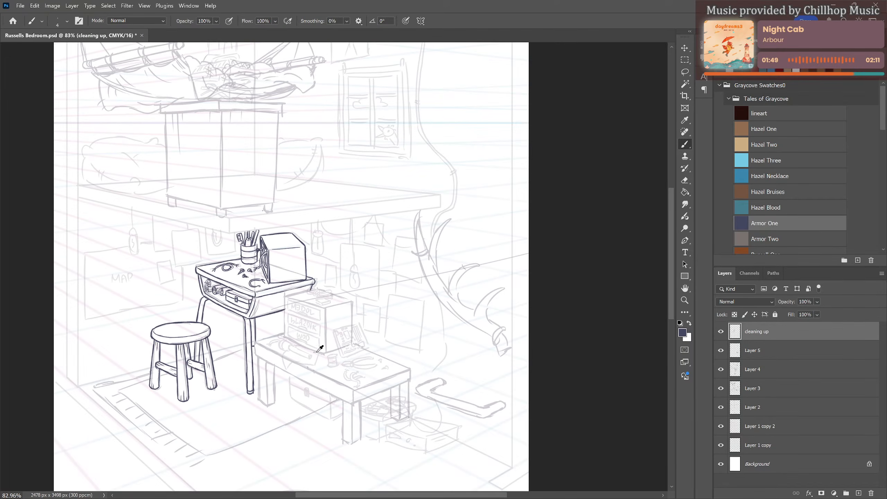
{"action": "left_click_drag", "start_coordinate": [388, 408], "coordinate": [376, 372]}
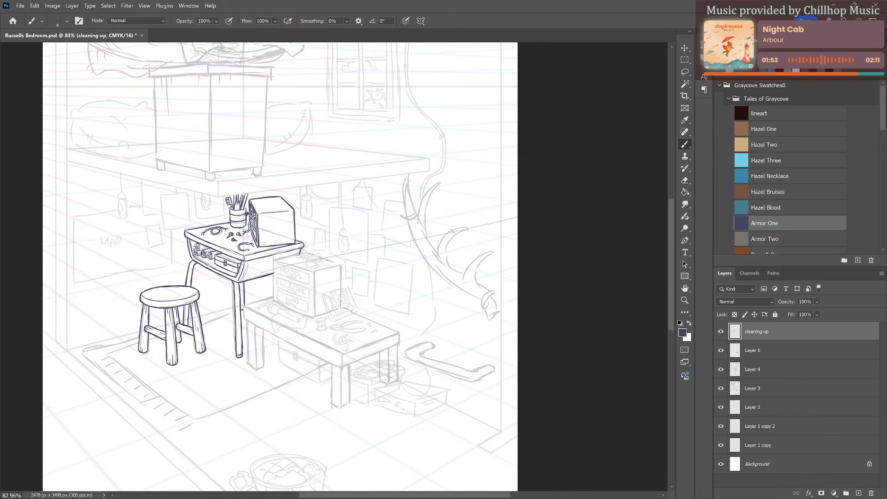
{"action": "mouse_move", "coordinate": [372, 347]}
{"action": "left_mouse_down"}
{"action": "mouse_move", "coordinate": [424, 373]}
{"action": "mouse_move", "coordinate": [426, 413]}
{"action": "left_mouse_up"}
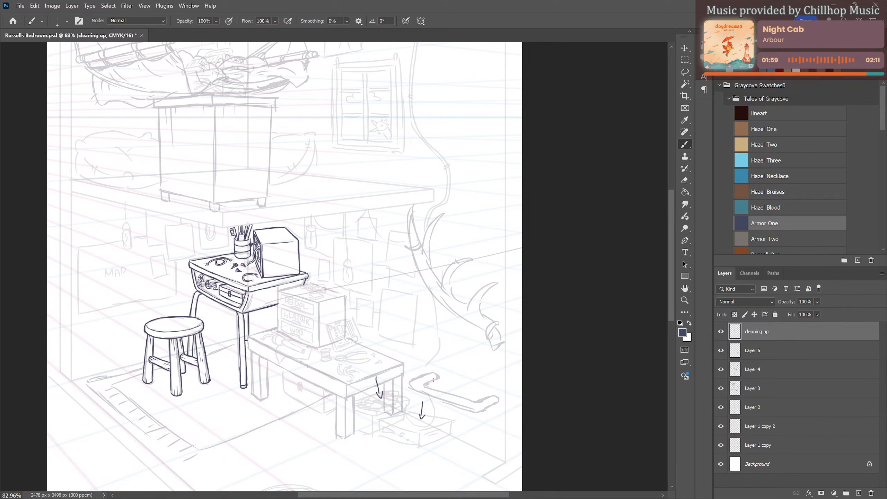
{"action": "left_click_drag", "start_coordinate": [430, 350], "coordinate": [433, 369]}
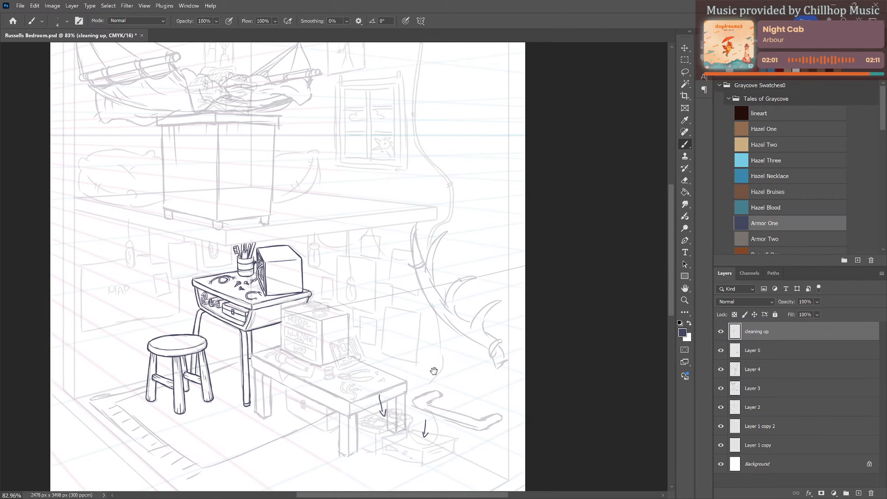
{"action": "key", "text": "ctrl+z"}
{"action": "key", "text": "ctrl+z"}
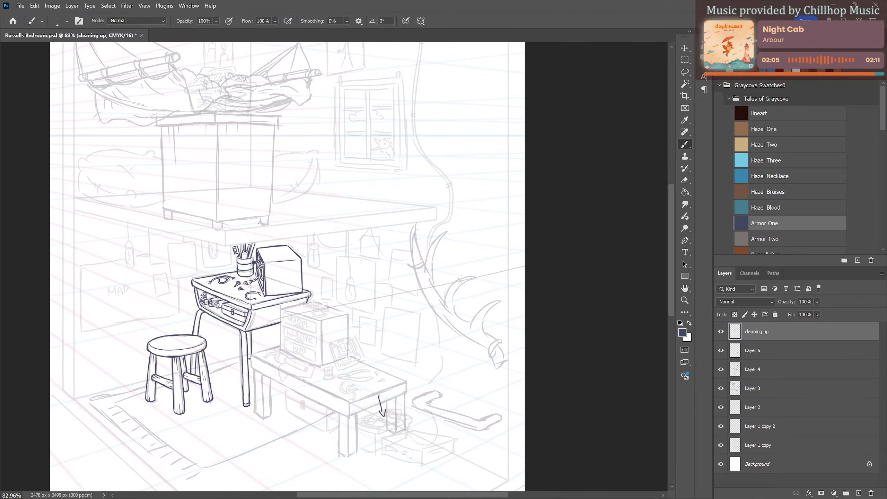
{"action": "mouse_move", "coordinate": [370, 280]}
{"action": "left_mouse_down"}
{"action": "mouse_move", "coordinate": [346, 299]}
{"action": "mouse_move", "coordinate": [352, 274]}
{"action": "left_mouse_up"}
{"action": "left_click_drag", "start_coordinate": [318, 240], "coordinate": [315, 238]}
{"action": "left_click_drag", "start_coordinate": [208, 236], "coordinate": [208, 236]}
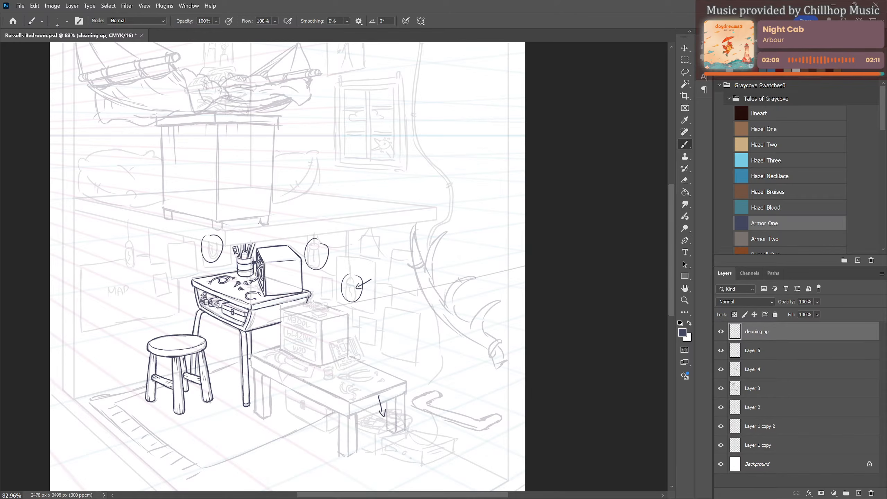
{"action": "mouse_move", "coordinate": [132, 232]}
{"action": "left_mouse_down"}
{"action": "mouse_move", "coordinate": [129, 272]}
{"action": "mouse_move", "coordinate": [129, 239]}
{"action": "left_mouse_up"}
{"action": "left_click_drag", "start_coordinate": [345, 220], "coordinate": [315, 67]}
{"action": "key", "text": "ctrl+z"}
{"action": "key", "text": "ctrl+z"}
{"action": "key", "text": "ctrl+z"}
{"action": "key", "text": "ctrl+z"}
{"action": "key", "text": "ctrl+z"}
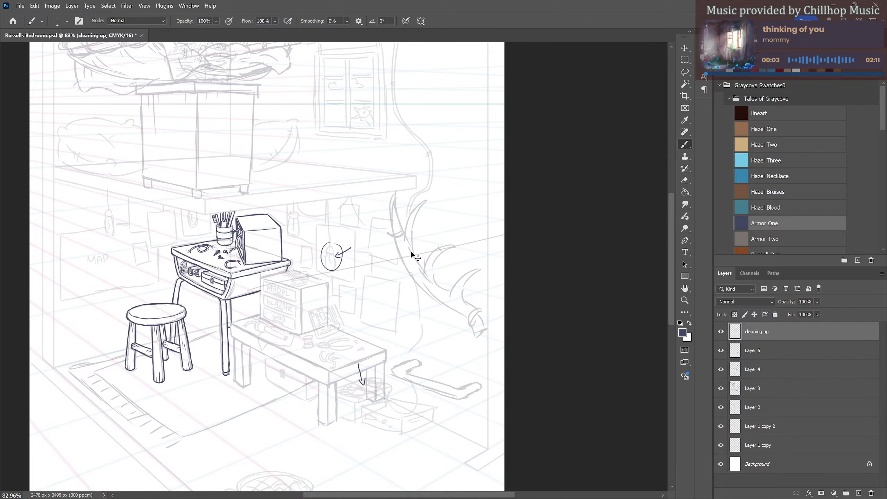
{"action": "key", "text": "ctrl+z"}
{"action": "key", "text": "ctrl+z"}
Trim the desk's lower line where it meets the labelled drawer box and ink the box's left vertical edge.
{"action": "scroll", "coordinate": [371, 227], "scroll_direction": "up", "scroll_amount": 5}
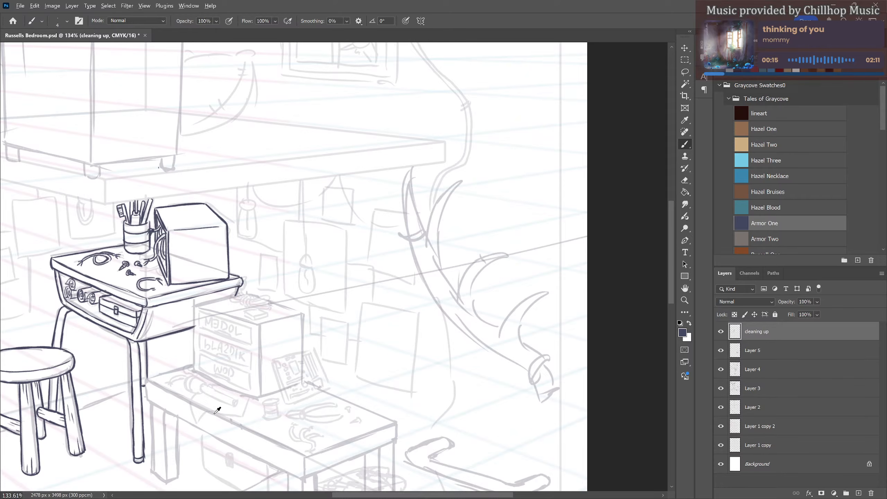
{"action": "scroll", "coordinate": [218, 407], "scroll_direction": "down", "scroll_amount": 5}
{"action": "scroll", "coordinate": [309, 325], "scroll_direction": "up", "scroll_amount": 8}
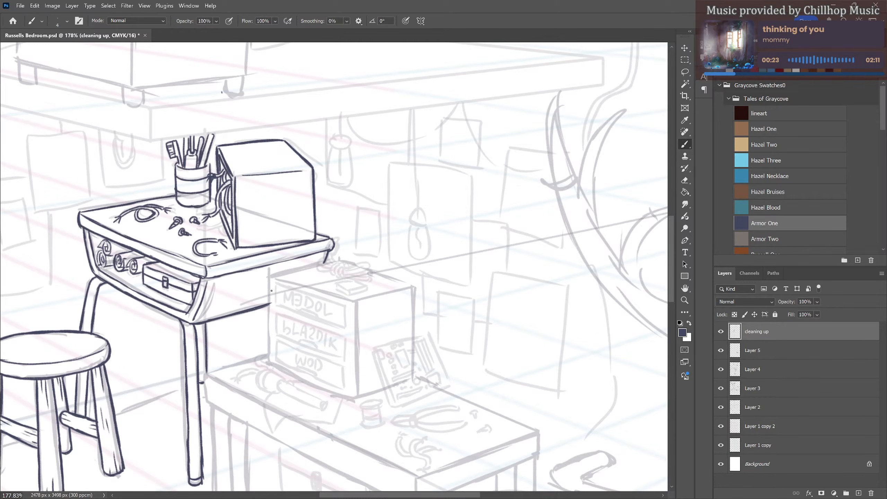
{"action": "key", "text": "e"}
{"action": "left_click_drag", "start_coordinate": [271, 306], "coordinate": [271, 294]}
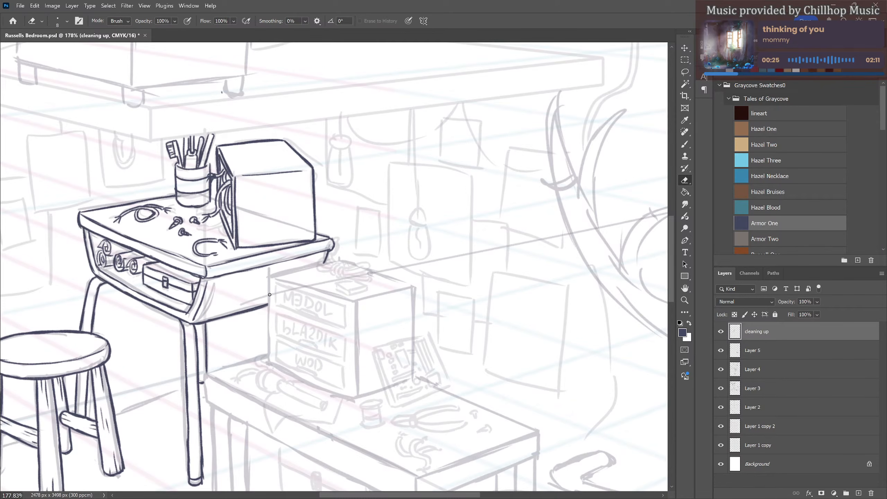
{"action": "key", "text": "b"}
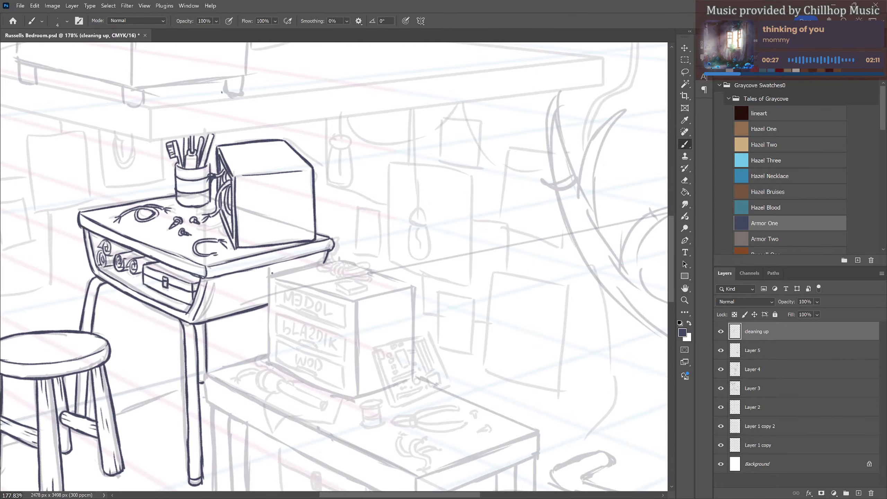
{"action": "left_click_drag", "start_coordinate": [272, 274], "coordinate": [269, 365]}
Erase the line end under the desk's right corner, ink the coiled cord hanging onto the drawer box, and save the drawing.
{"action": "key", "text": "e"}
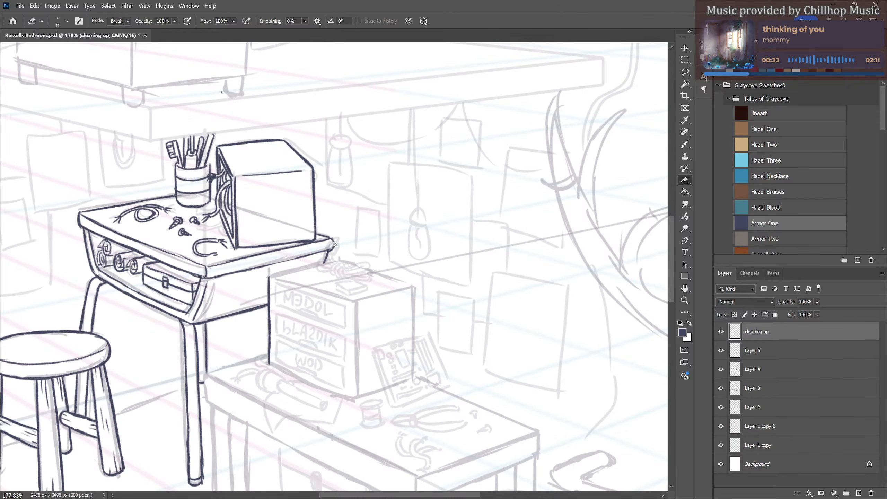
{"action": "left_click_drag", "start_coordinate": [328, 257], "coordinate": [326, 265]}
{"action": "key", "text": "b"}
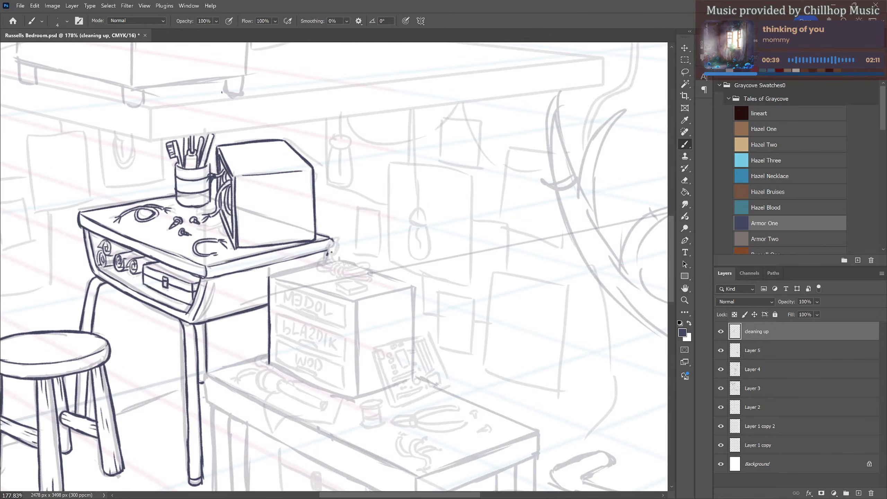
{"action": "mouse_move", "coordinate": [328, 255]}
{"action": "left_mouse_down"}
{"action": "mouse_move", "coordinate": [334, 237]}
{"action": "mouse_move", "coordinate": [320, 264]}
{"action": "mouse_move", "coordinate": [324, 256]}
{"action": "mouse_move", "coordinate": [331, 266]}
{"action": "mouse_move", "coordinate": [320, 264]}
{"action": "mouse_move", "coordinate": [321, 272]}
{"action": "mouse_move", "coordinate": [347, 276]}
{"action": "left_mouse_up"}
{"action": "key", "text": "ctrl+z"}
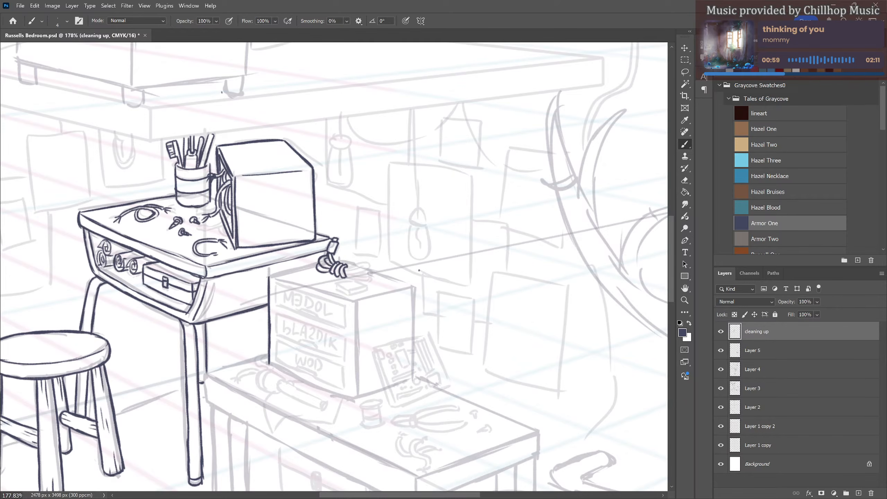
{"action": "mouse_move", "coordinate": [346, 269]}
{"action": "left_mouse_down"}
{"action": "mouse_move", "coordinate": [365, 265]}
{"action": "mouse_move", "coordinate": [367, 279]}
{"action": "left_mouse_up"}
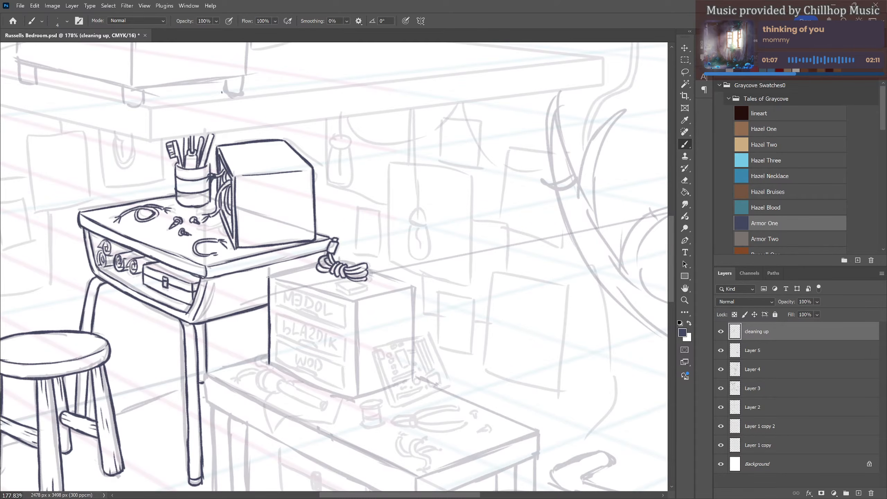
{"action": "mouse_move", "coordinate": [269, 278]}
{"action": "left_mouse_down"}
{"action": "mouse_move", "coordinate": [354, 257]}
{"action": "mouse_move", "coordinate": [336, 259]}
{"action": "mouse_move", "coordinate": [356, 265]}
{"action": "left_mouse_up"}
{"action": "key", "text": "ctrl+s"}
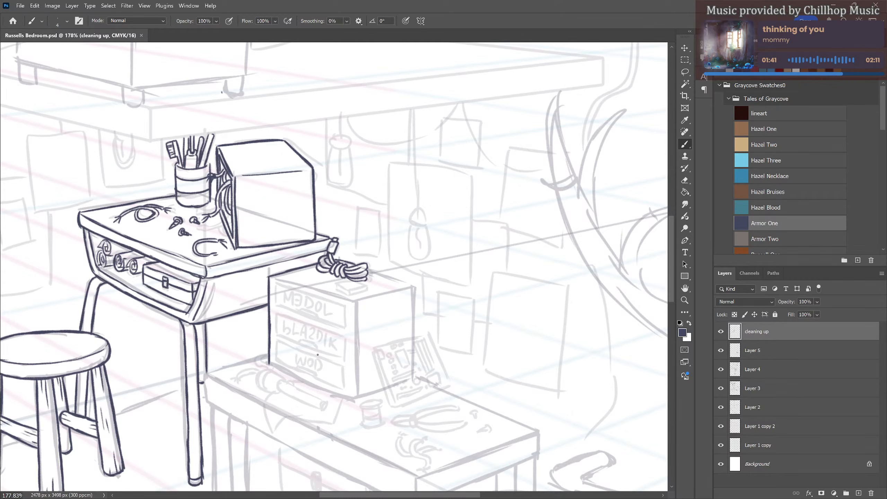
{"action": "scroll", "coordinate": [311, 349], "scroll_direction": "down", "scroll_amount": 3}
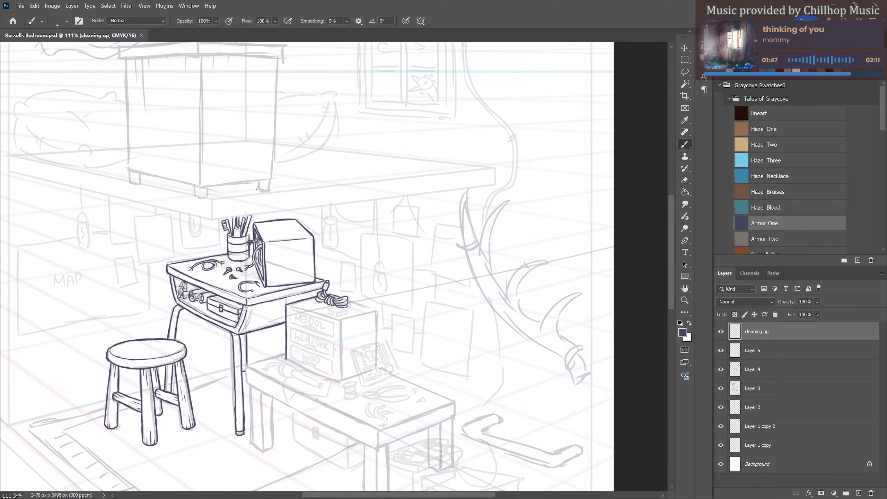
{"action": "scroll", "coordinate": [334, 350], "scroll_direction": "up", "scroll_amount": 2}
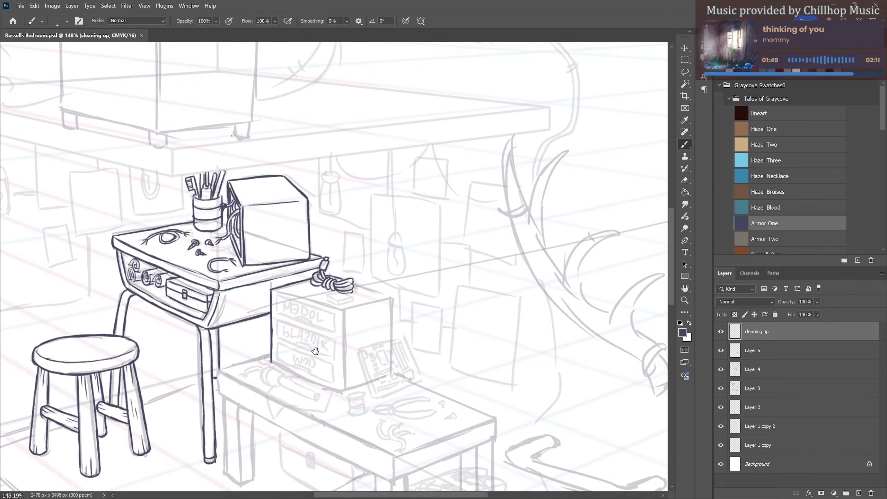
{"action": "left_click_drag", "start_coordinate": [316, 351], "coordinate": [317, 325]}
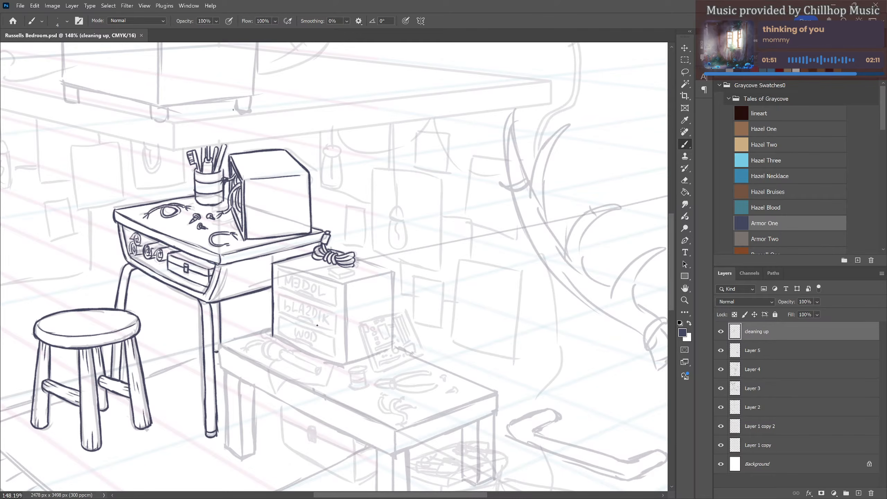
{"action": "scroll", "coordinate": [317, 326], "scroll_direction": "down", "scroll_amount": 5}
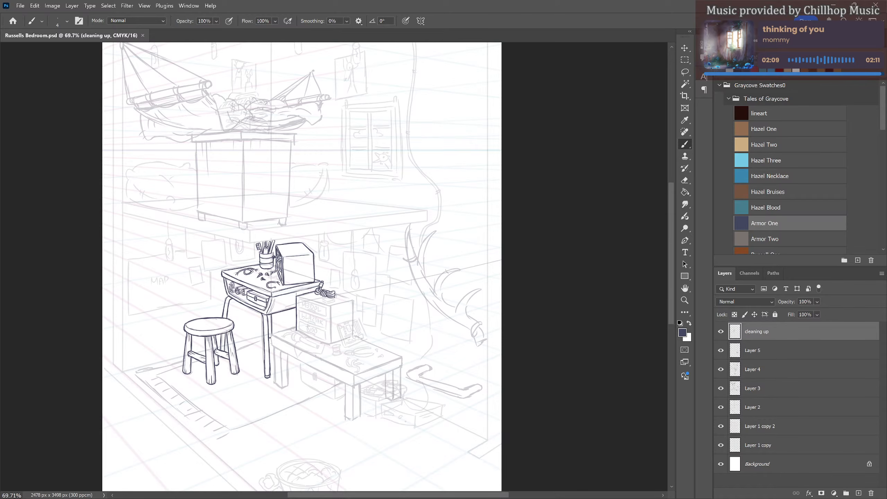
{"action": "scroll", "coordinate": [308, 326], "scroll_direction": "down", "scroll_amount": 3}
{"action": "scroll", "coordinate": [282, 374], "scroll_direction": "down", "scroll_amount": 3}
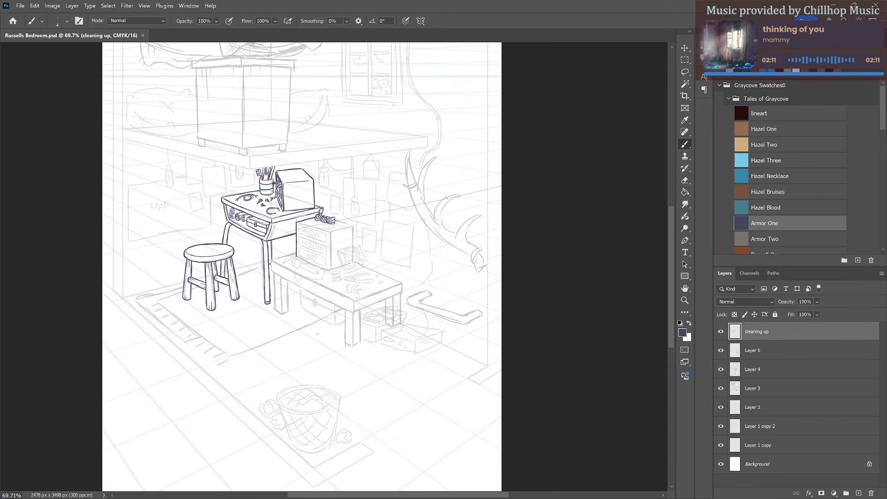
{"action": "scroll", "coordinate": [282, 375], "scroll_direction": "down", "scroll_amount": 2}
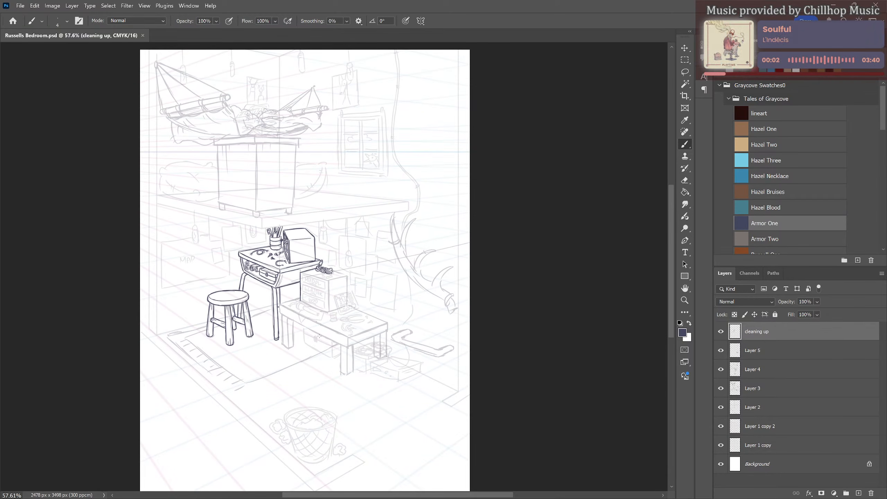